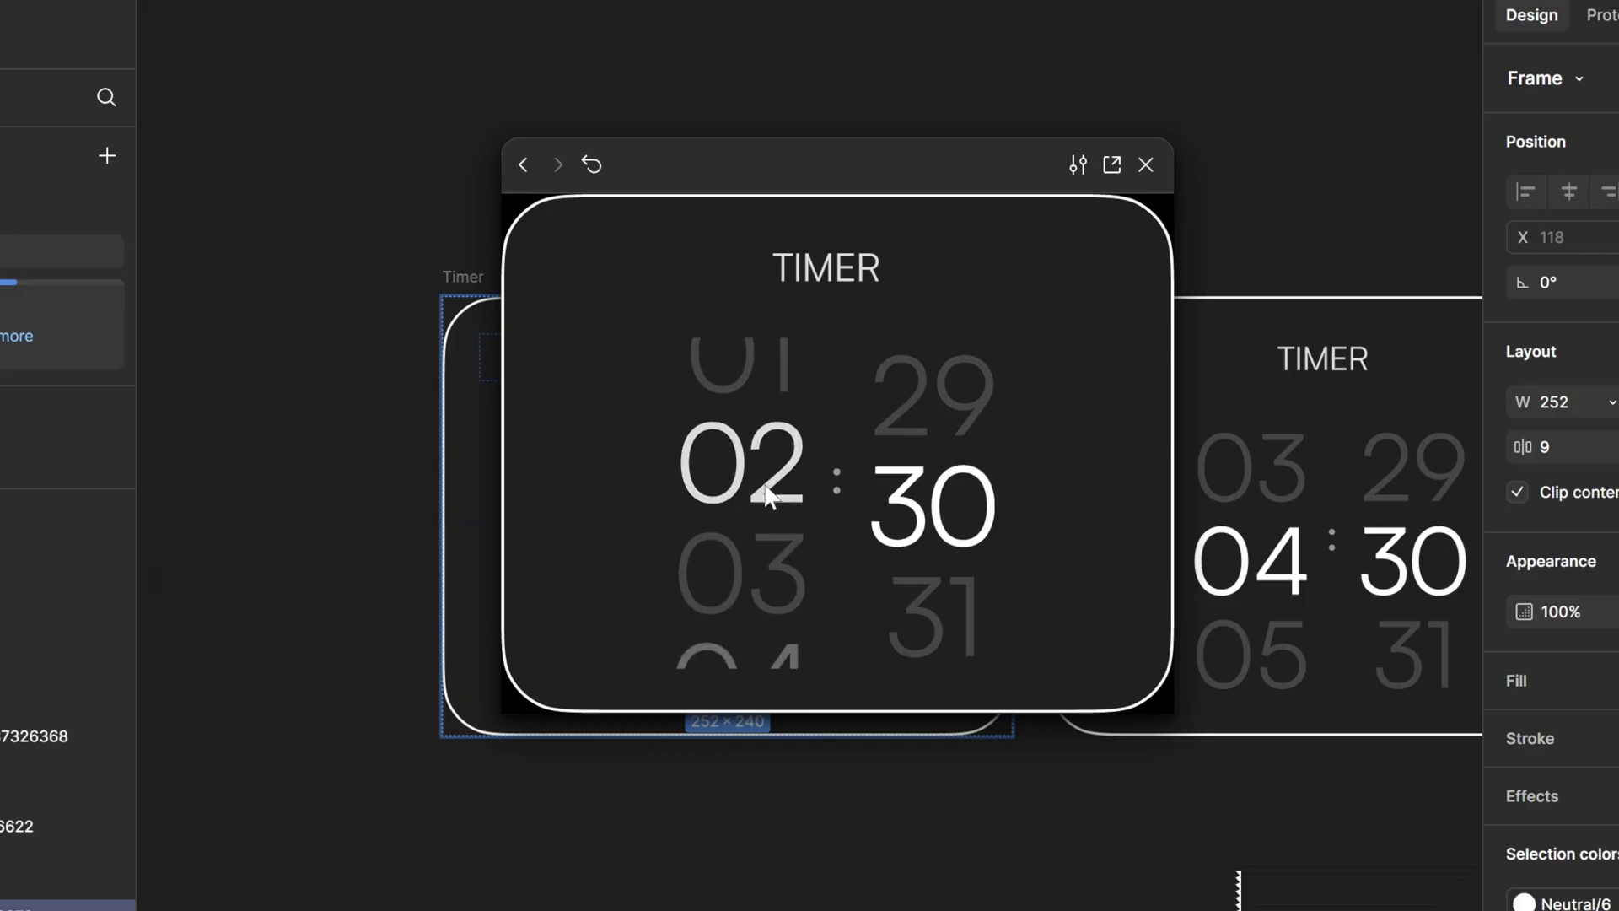
- Try the timer prototype by scrolling its two number columns in the preview
{"action": "left_click_drag", "start_coordinate": [770, 589], "coordinate": [771, 361]}
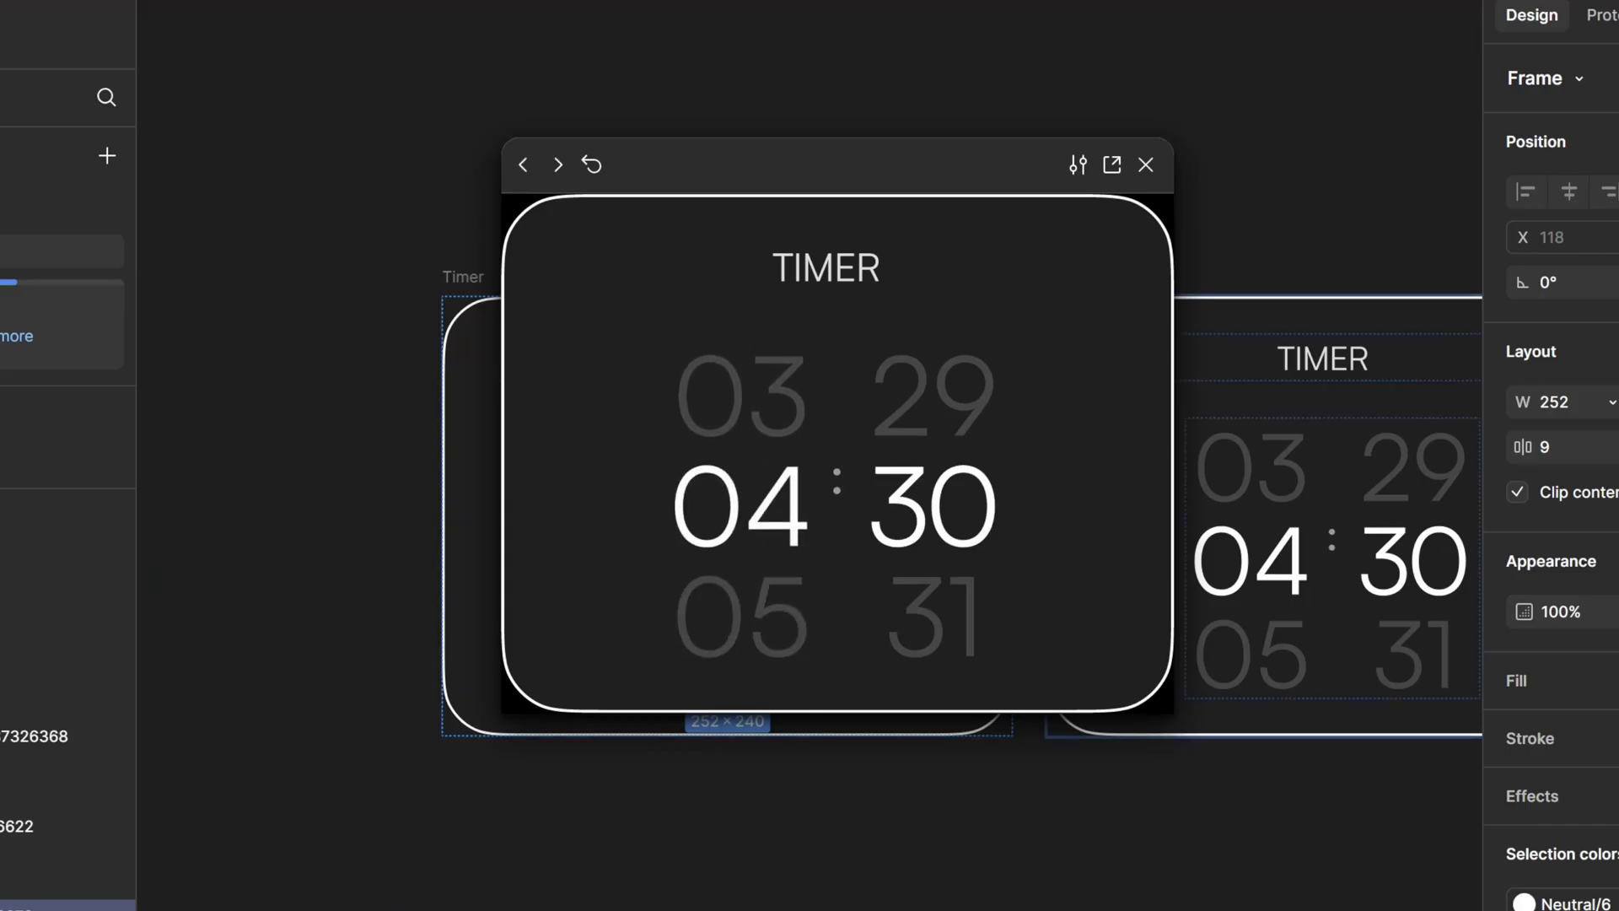
{"action": "left_click_drag", "start_coordinate": [968, 510], "coordinate": [945, 342]}
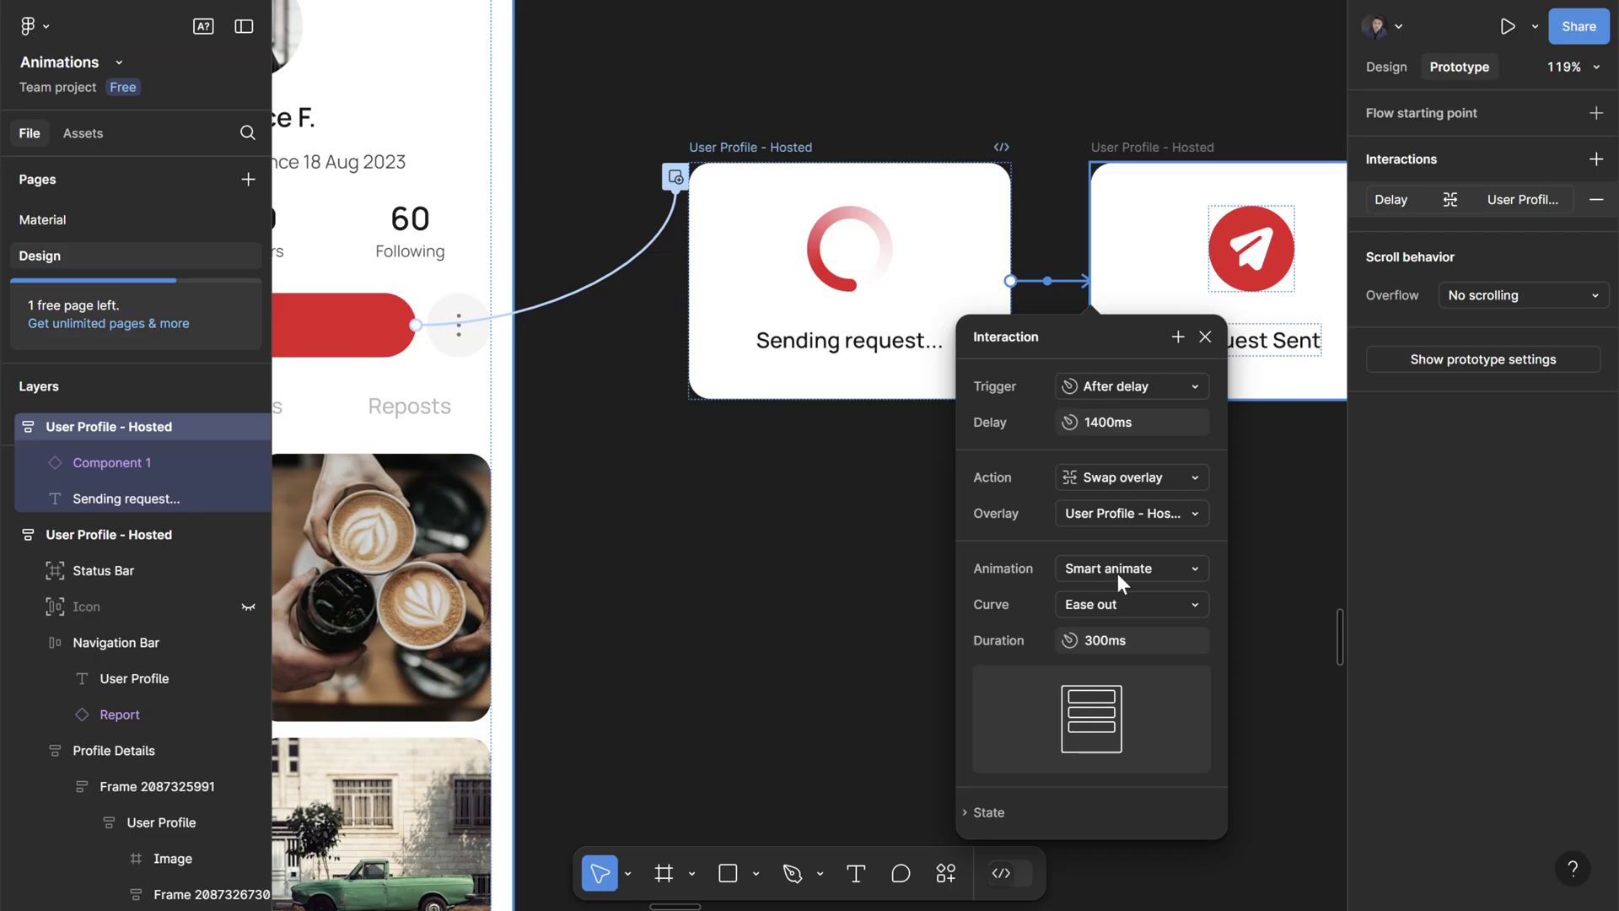
- Choose the animation type for the delayed Swap overlay interaction on the "Sending request..." frame
{"action": "left_click", "coordinate": [1116, 573]}
{"action": "left_click", "coordinate": [1167, 513]}
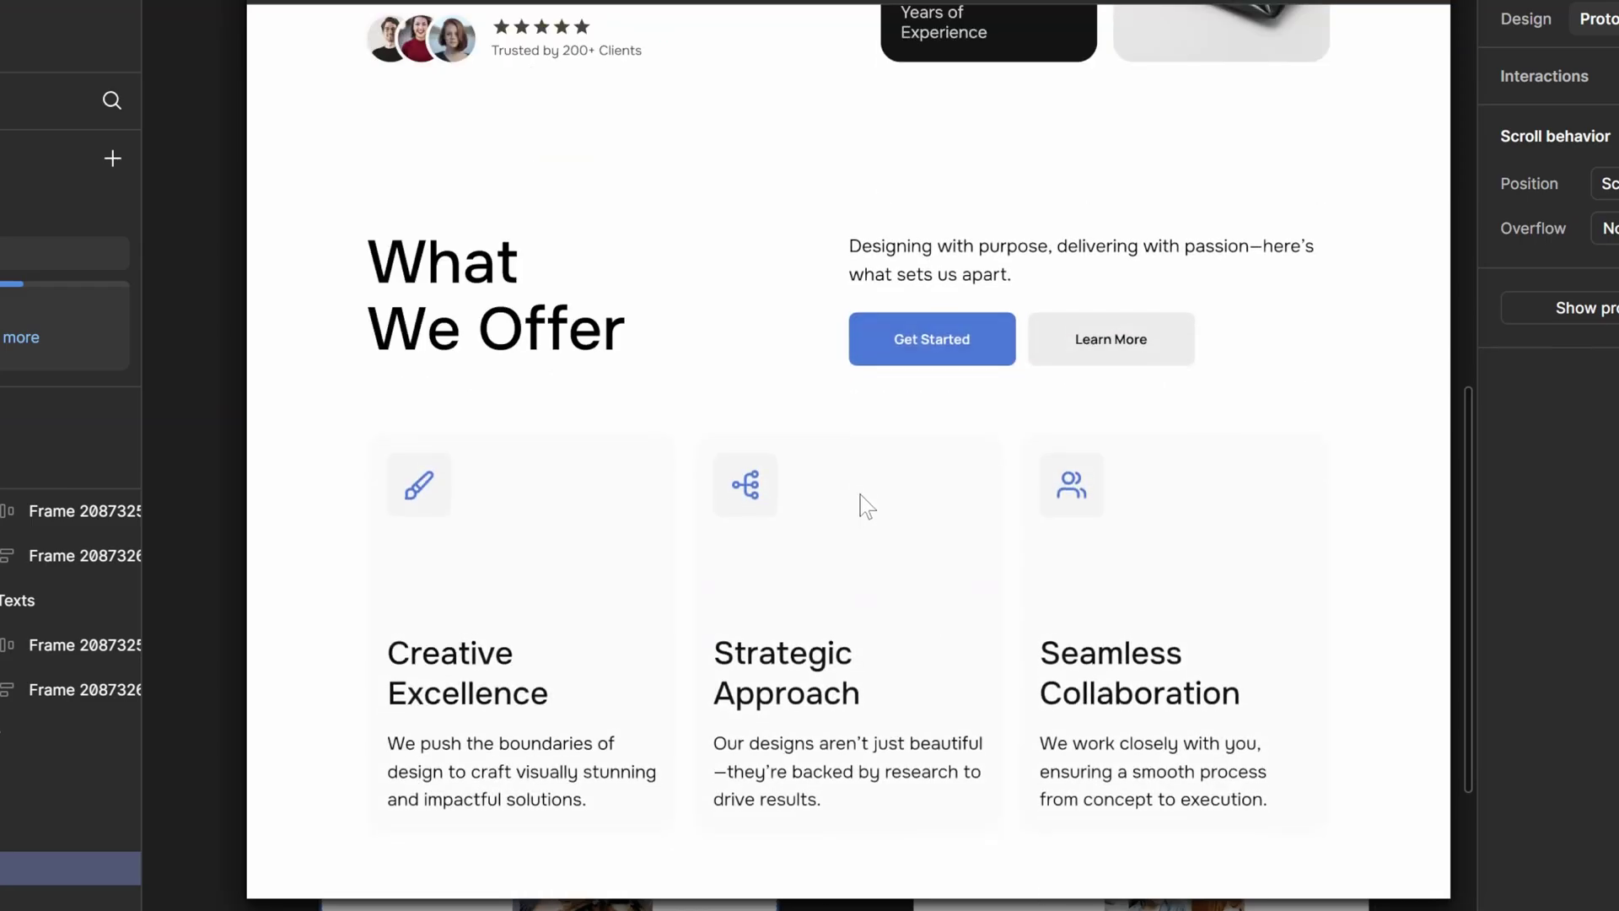
- View the "What We Offer" section and the content below it in the website prototype
{"action": "scroll", "coordinate": [843, 540], "scroll_direction": "down", "scroll_amount": 3}
{"action": "scroll", "coordinate": [824, 581], "scroll_direction": "down", "scroll_amount": 5}
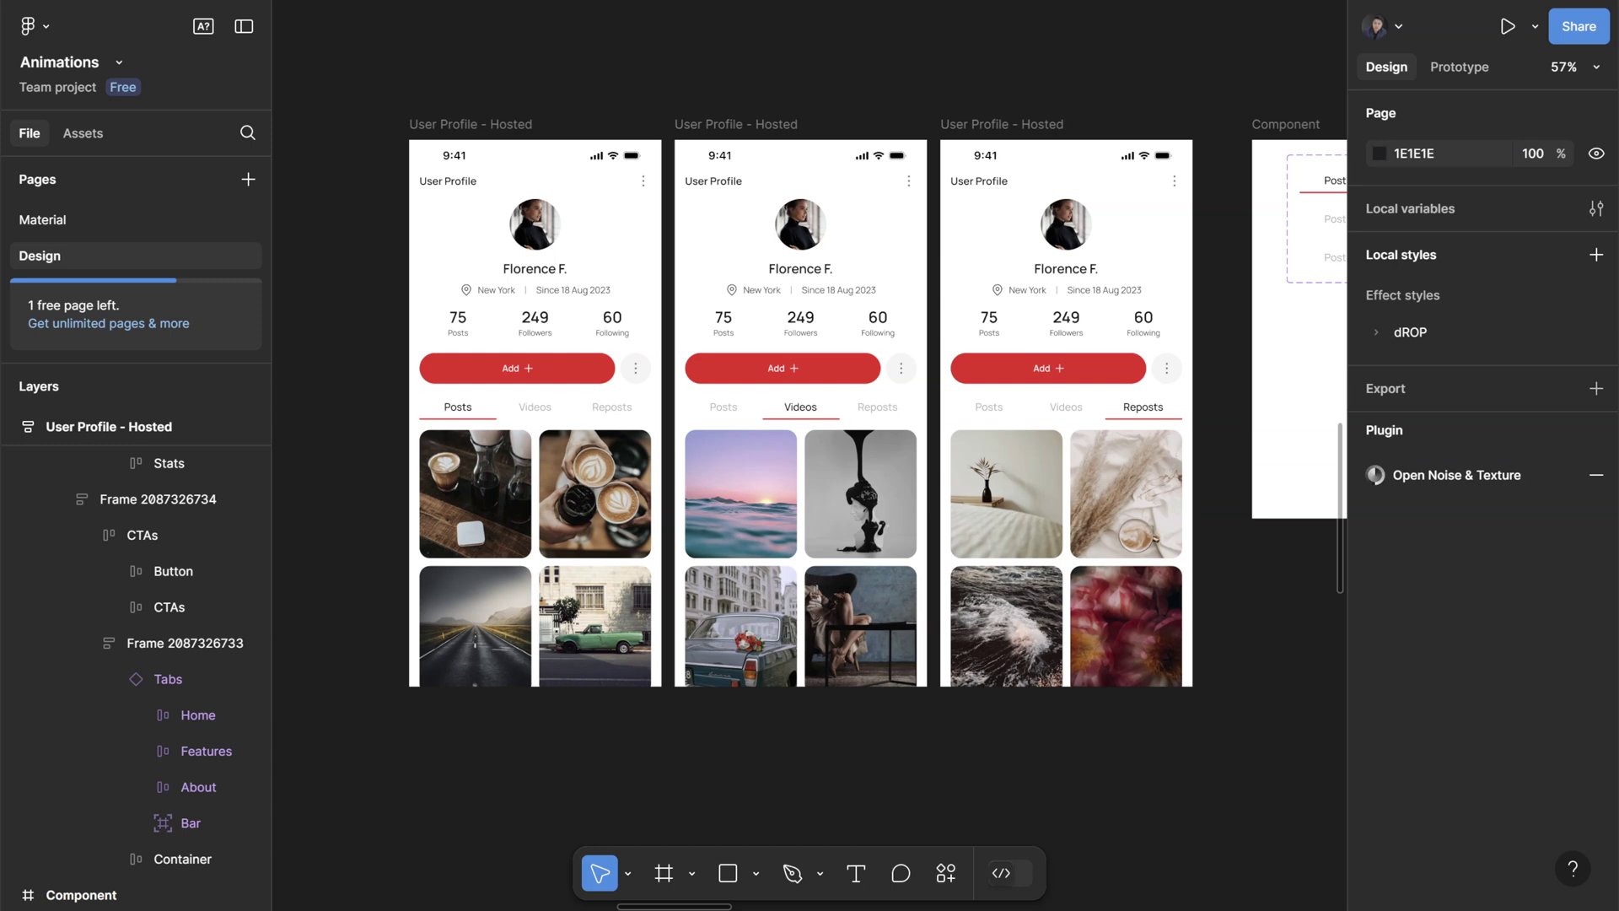
- Examine the three User Profile screens and compare their Posts, Videos and Reposts tabs and image grids
{"action": "scroll", "coordinate": [380, 406], "scroll_direction": "up", "scroll_amount": 2}
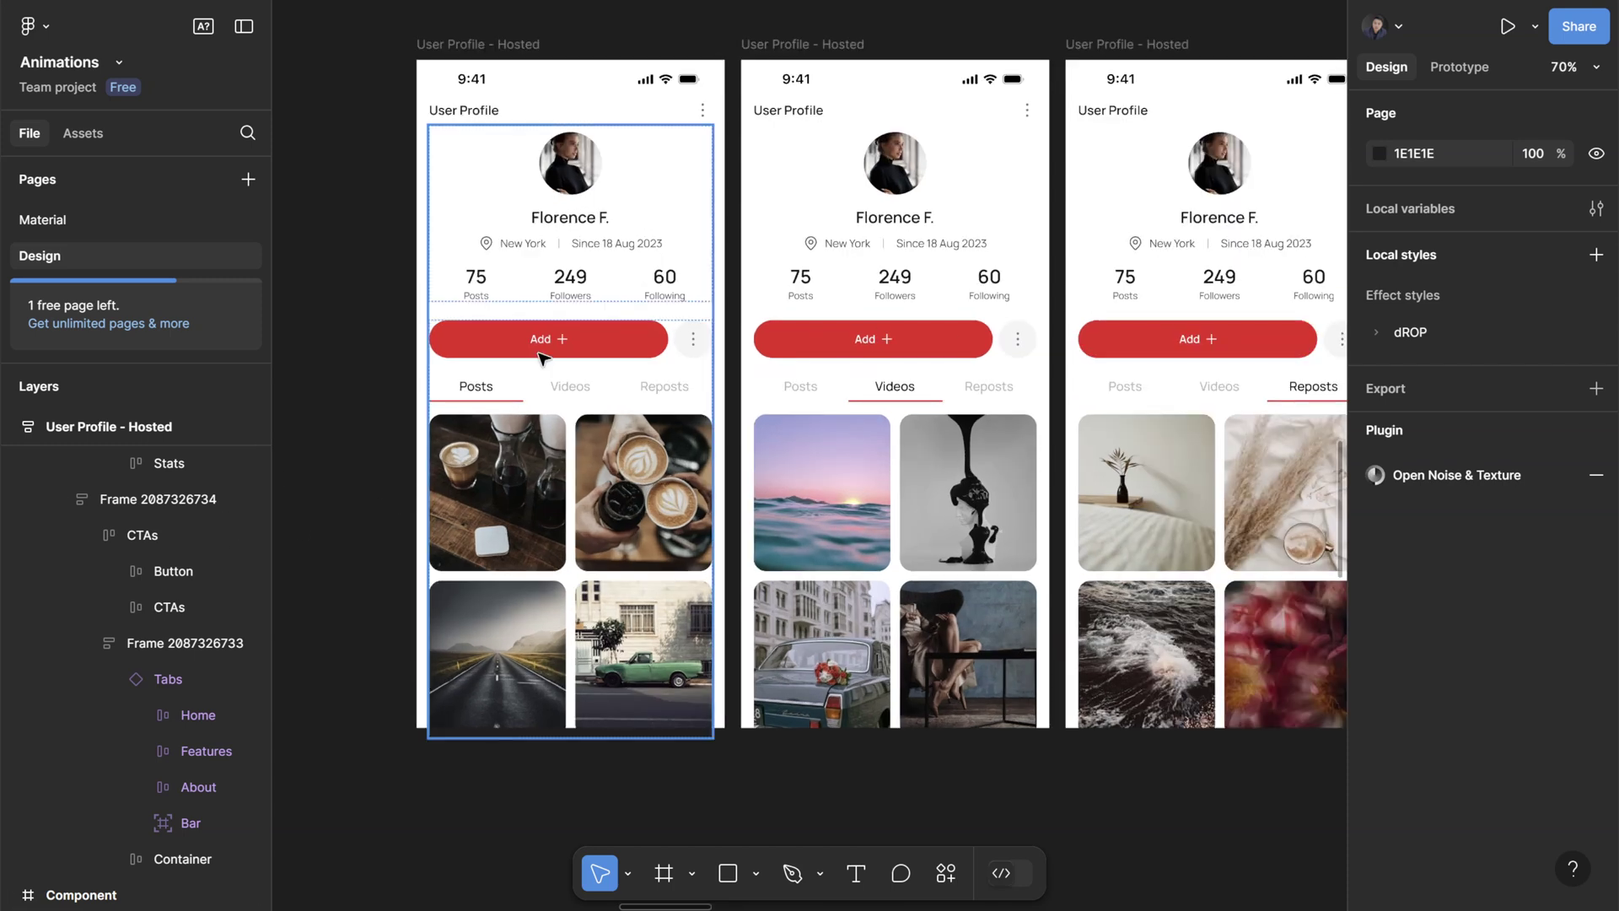
{"action": "scroll", "coordinate": [506, 405], "scroll_direction": "up", "scroll_amount": 2}
{"action": "left_click", "coordinate": [539, 354]}
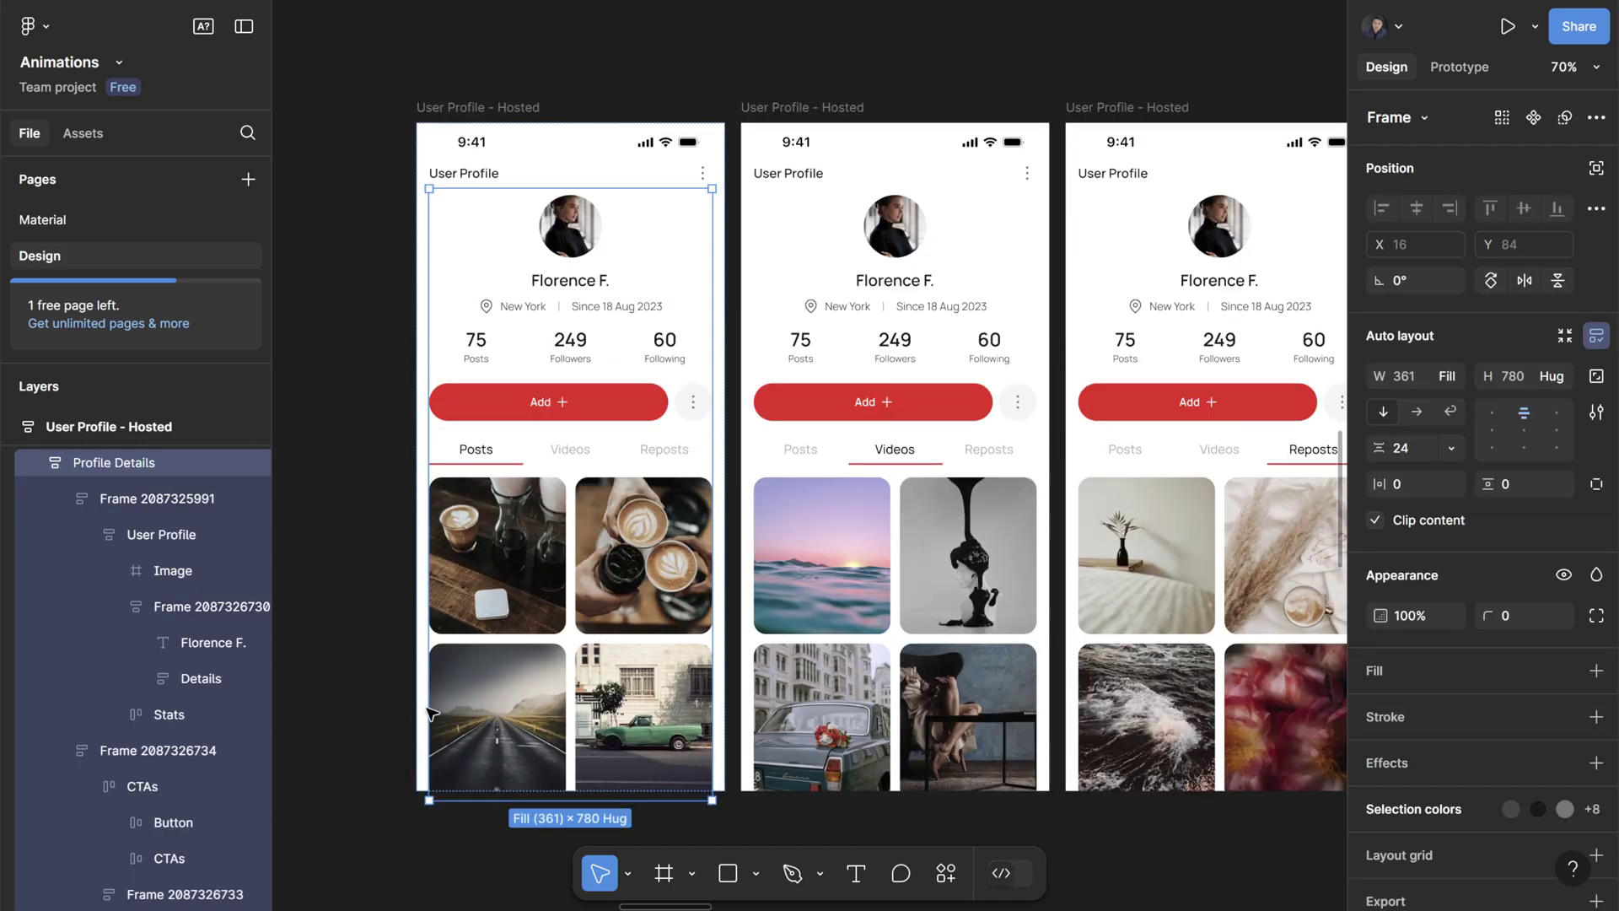
{"action": "left_click", "coordinate": [641, 67]}
{"action": "scroll", "coordinate": [560, 809], "scroll_direction": "up", "scroll_amount": 1}
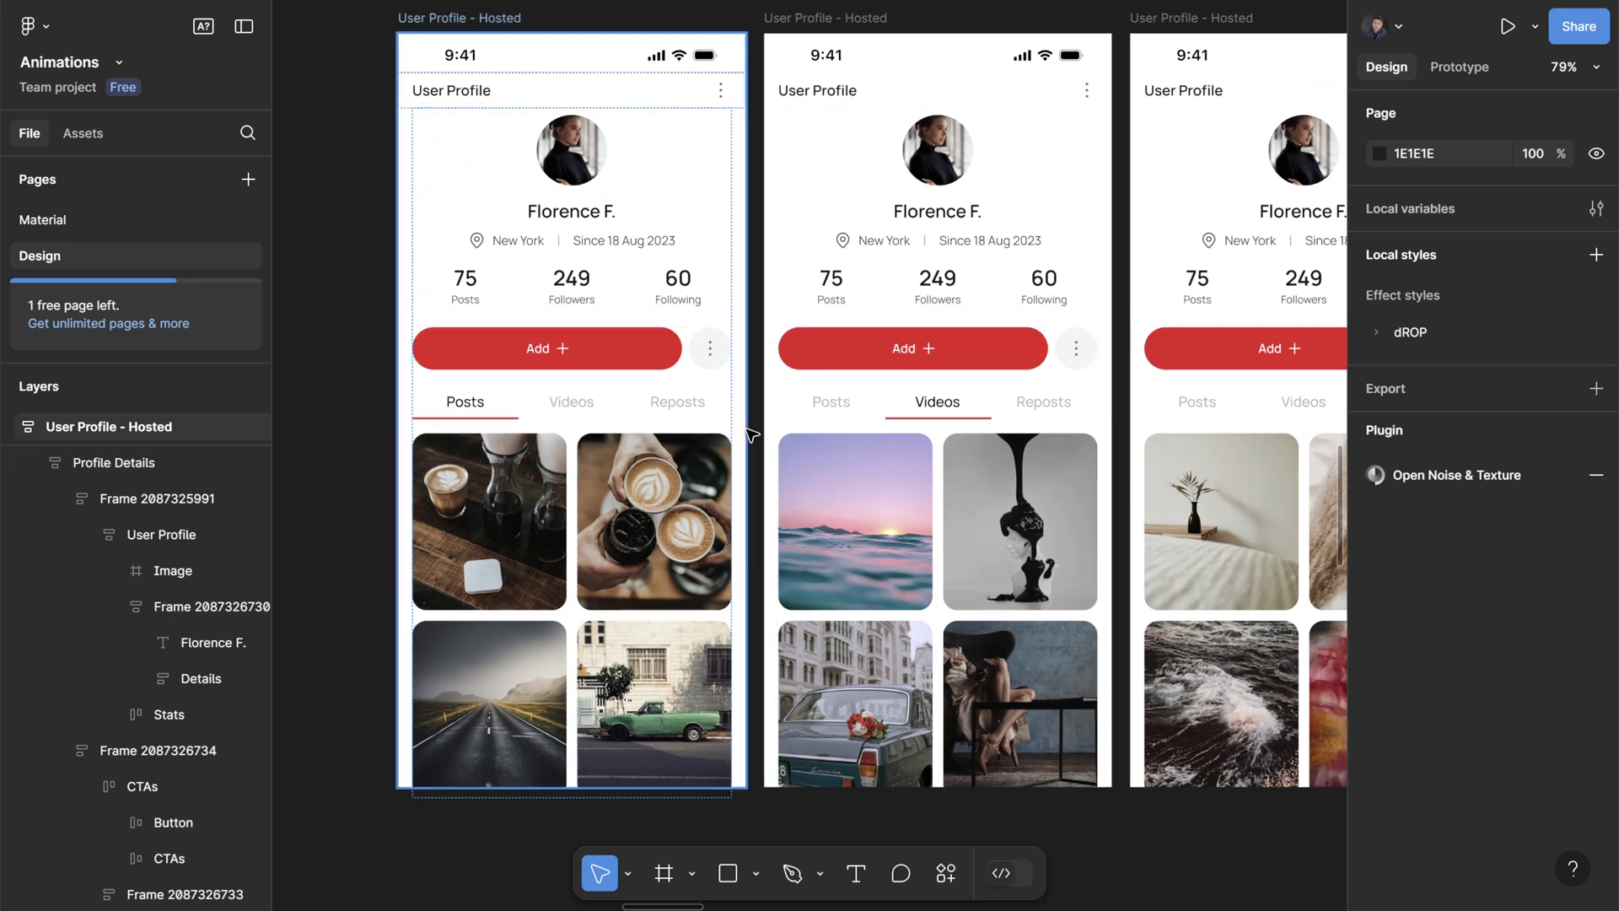
{"action": "scroll", "coordinate": [591, 388], "scroll_direction": "right", "scroll_amount": 2}
{"action": "scroll", "coordinate": [590, 388], "scroll_direction": "down", "scroll_amount": 1}
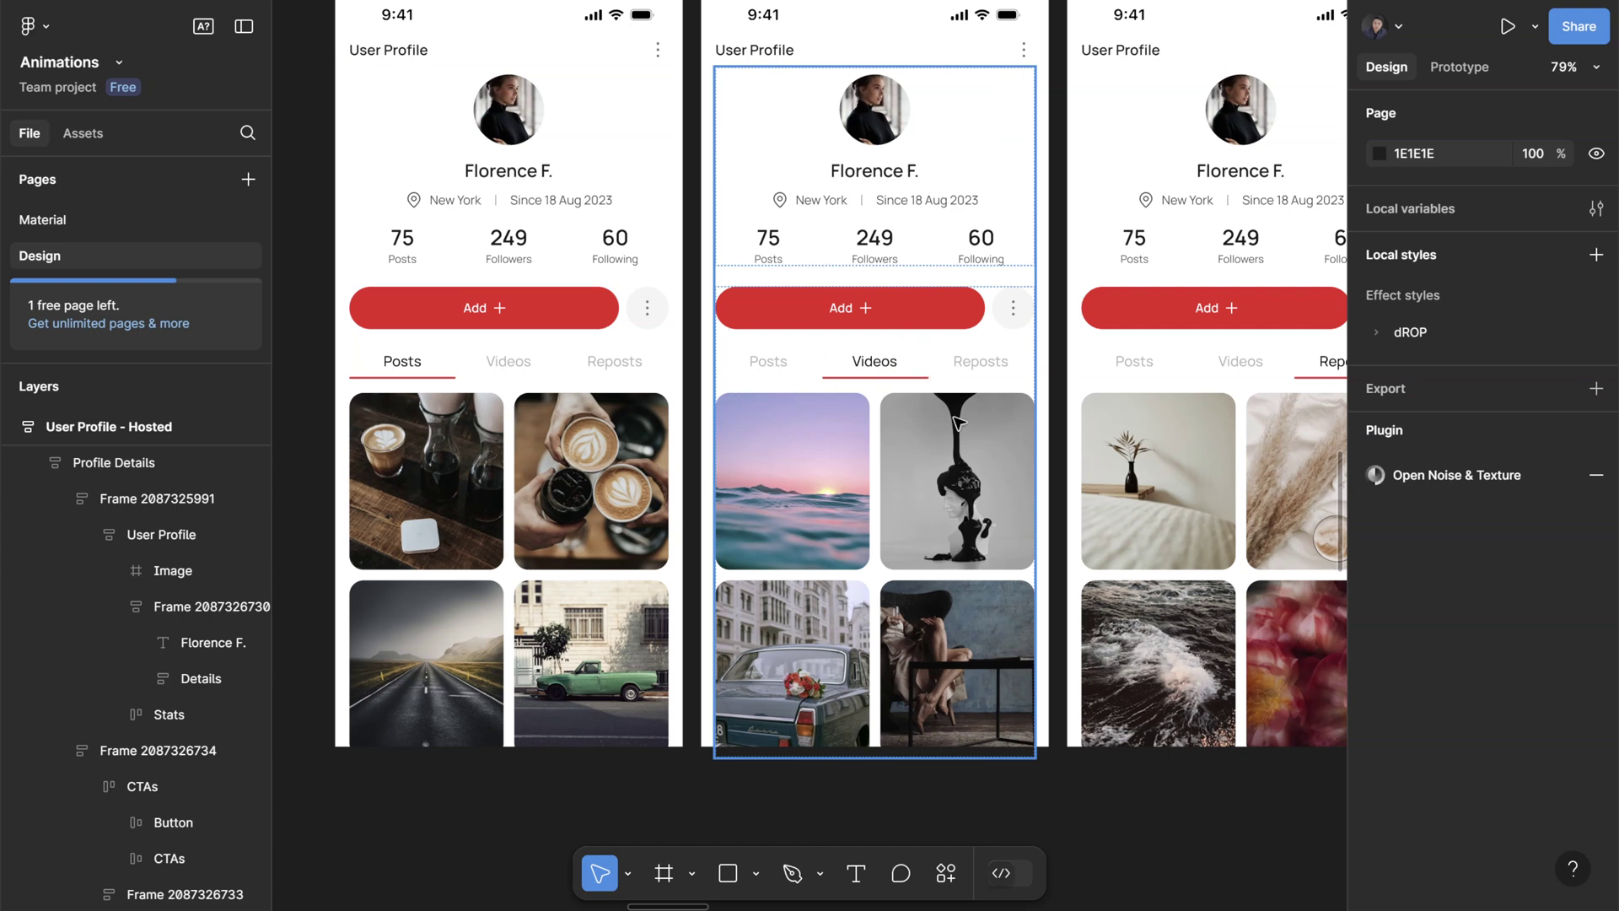
{"action": "scroll", "coordinate": [912, 443], "scroll_direction": "right", "scroll_amount": 5}
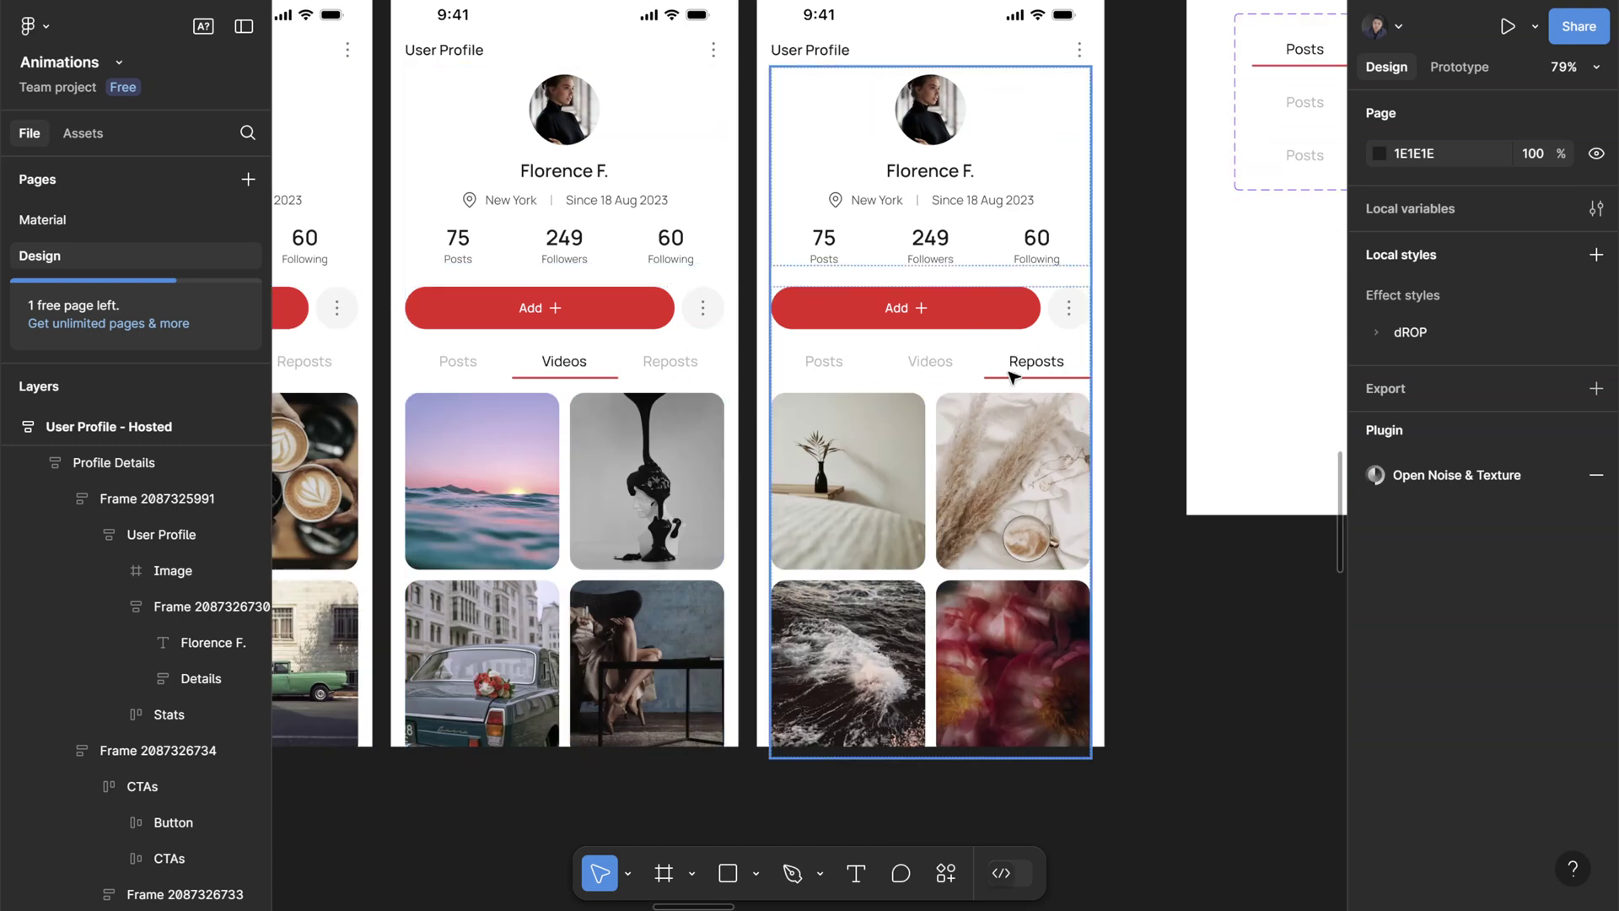
{"action": "scroll", "coordinate": [1054, 404], "scroll_direction": "left", "scroll_amount": 3}
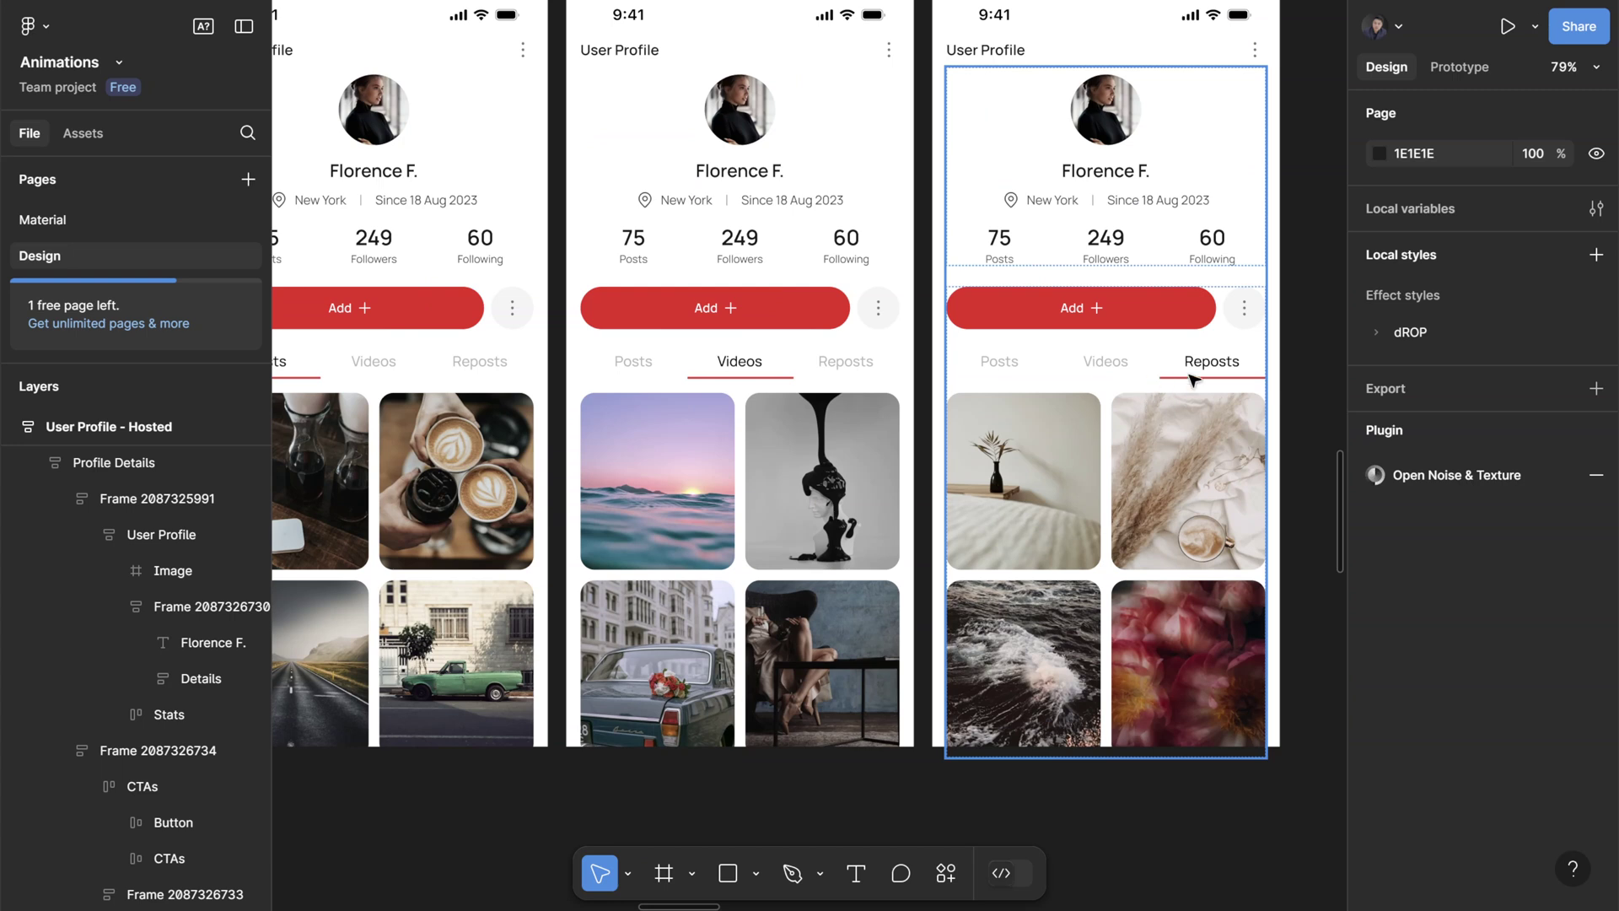
{"action": "scroll", "coordinate": [962, 511], "scroll_direction": "left", "scroll_amount": 3}
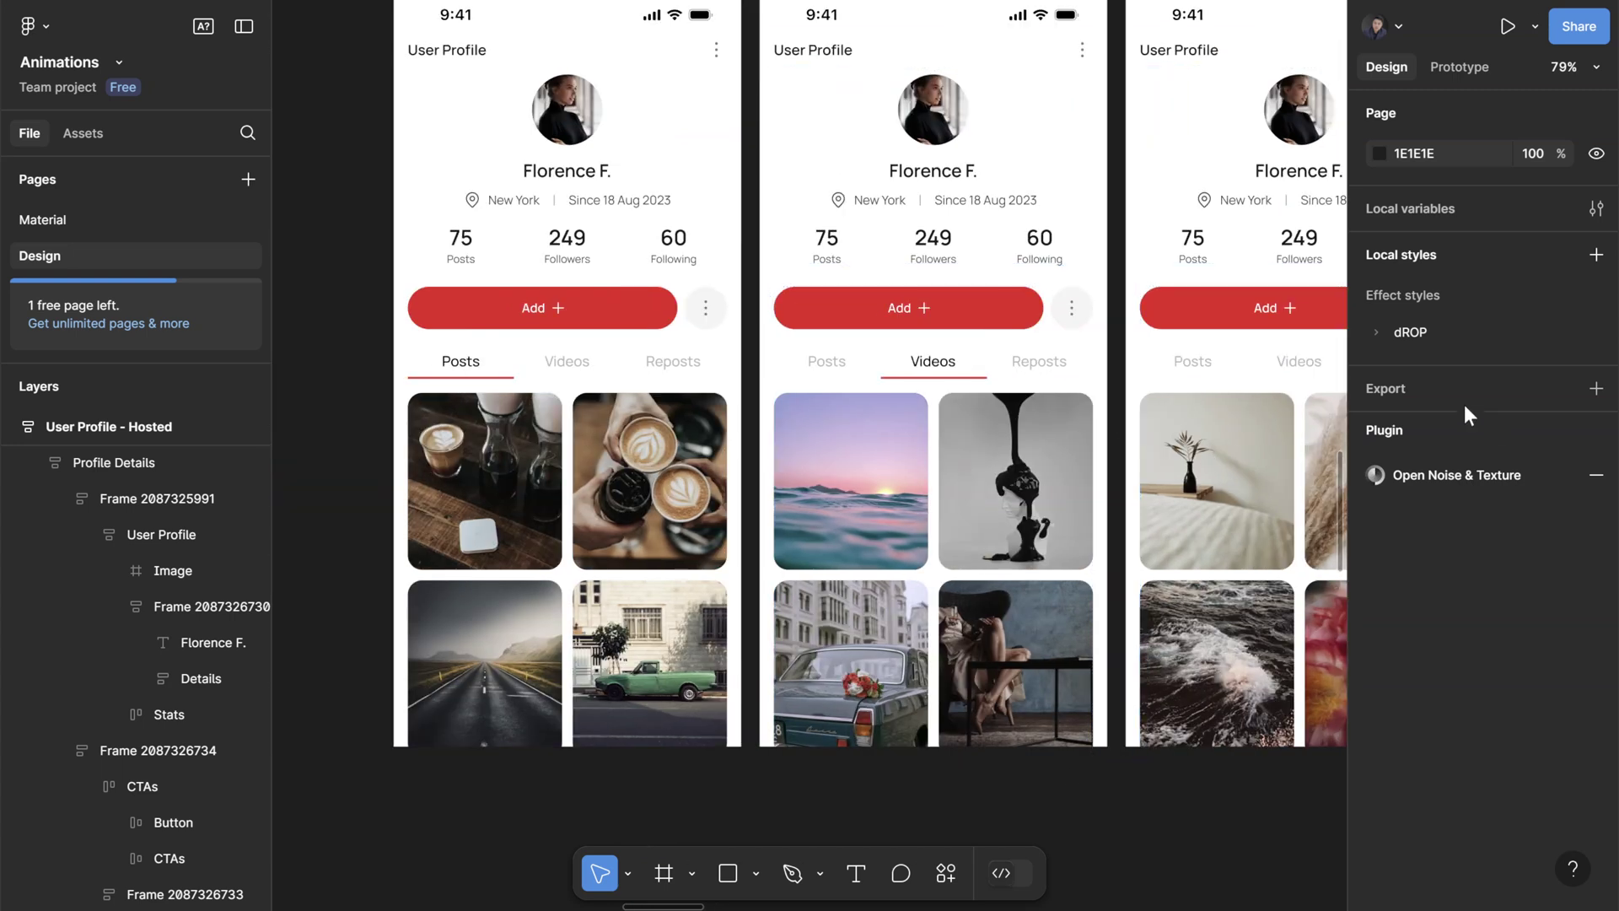
- Preview the first User Profile screen as a prototype, test switching between the Posts, Videos and Reposts tabs, and close the preview
{"action": "left_click", "coordinate": [550, 292]}
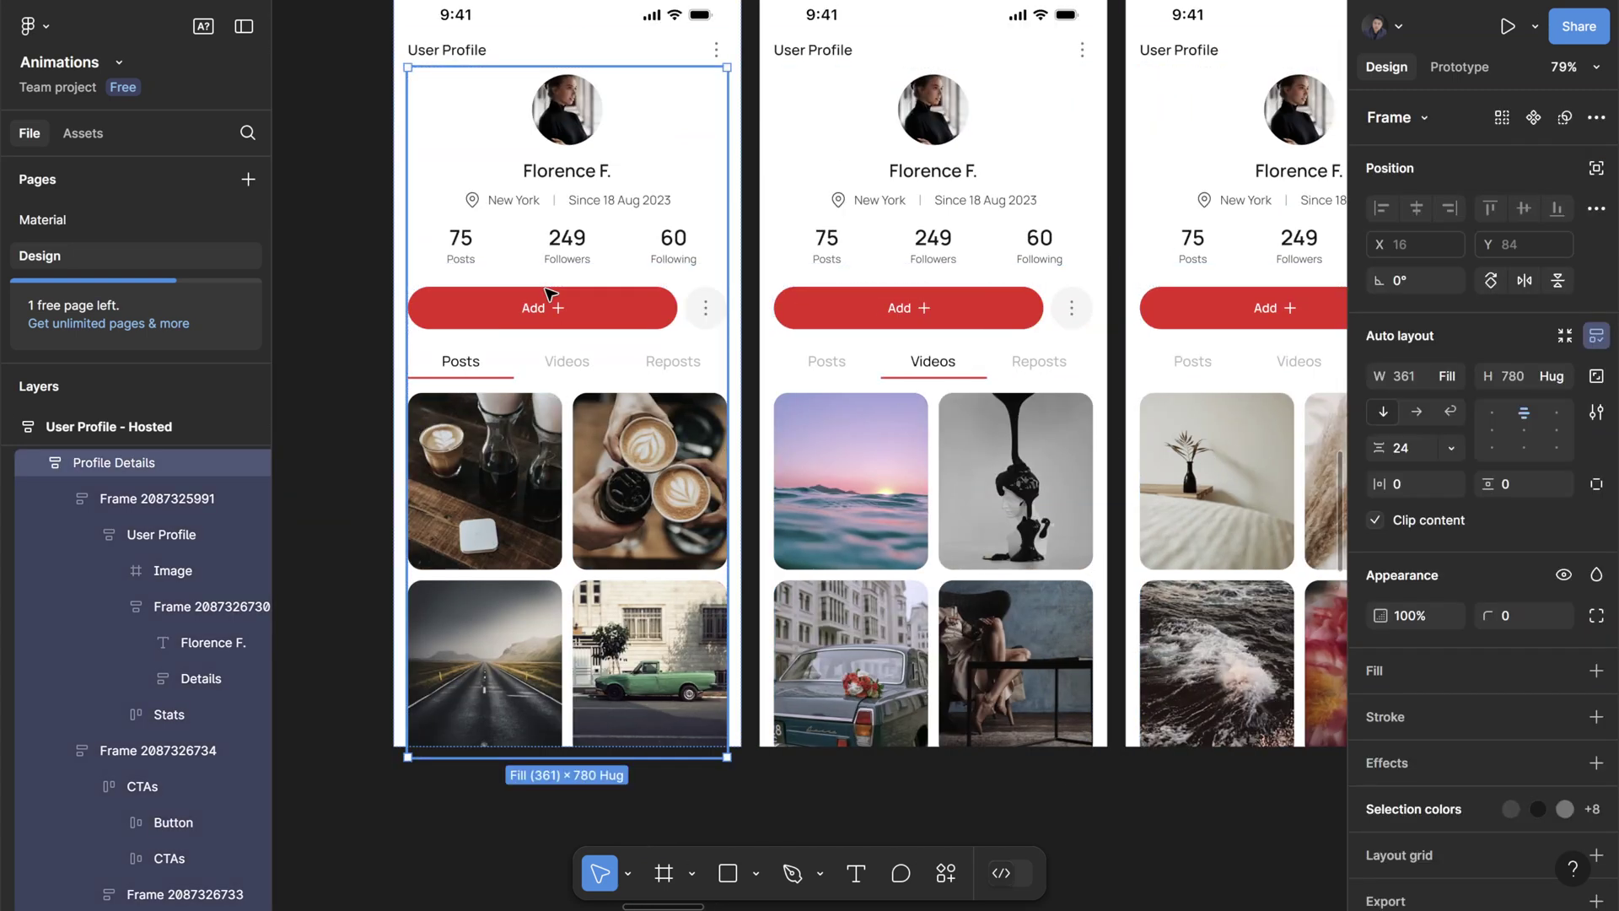
{"action": "key", "text": "shift+space"}
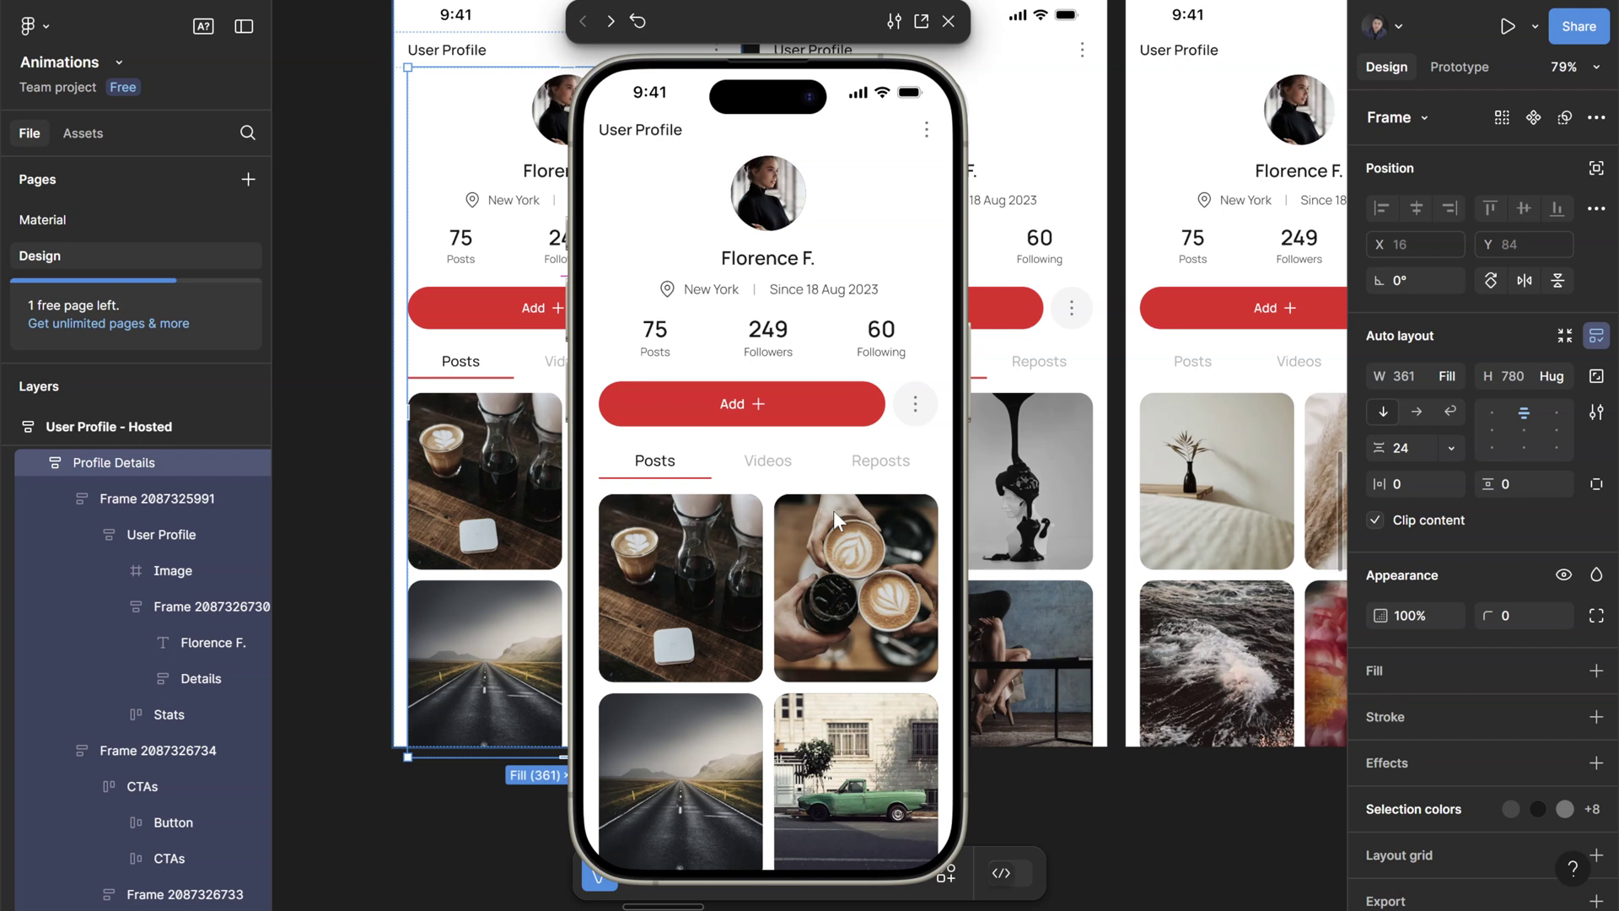
{"action": "left_click", "coordinate": [773, 474]}
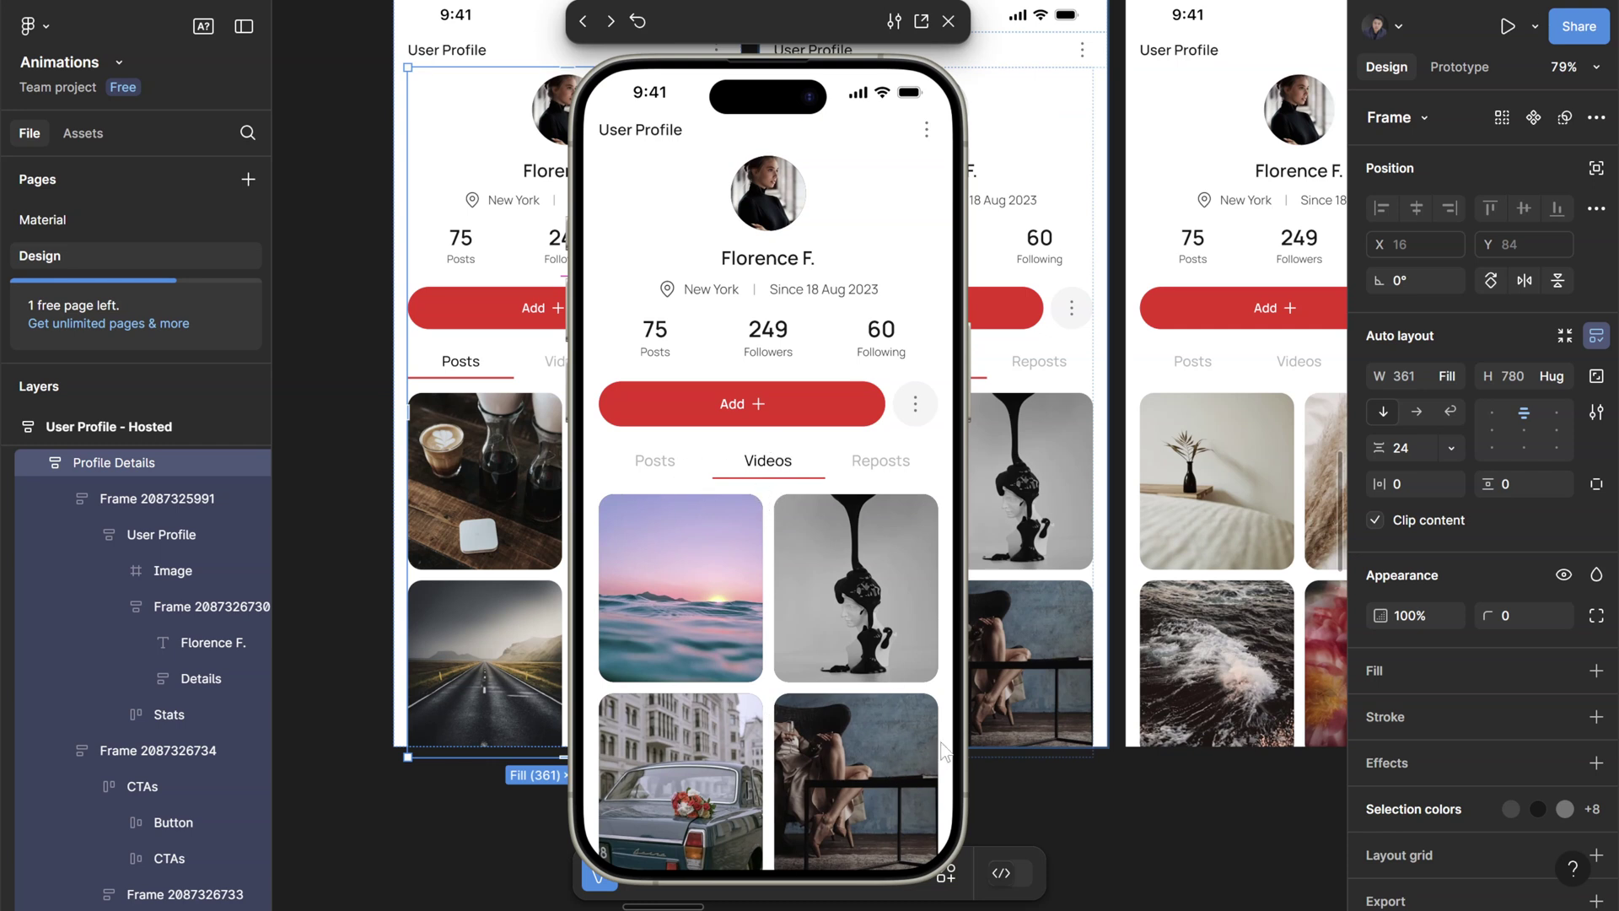
{"action": "left_click", "coordinate": [902, 468]}
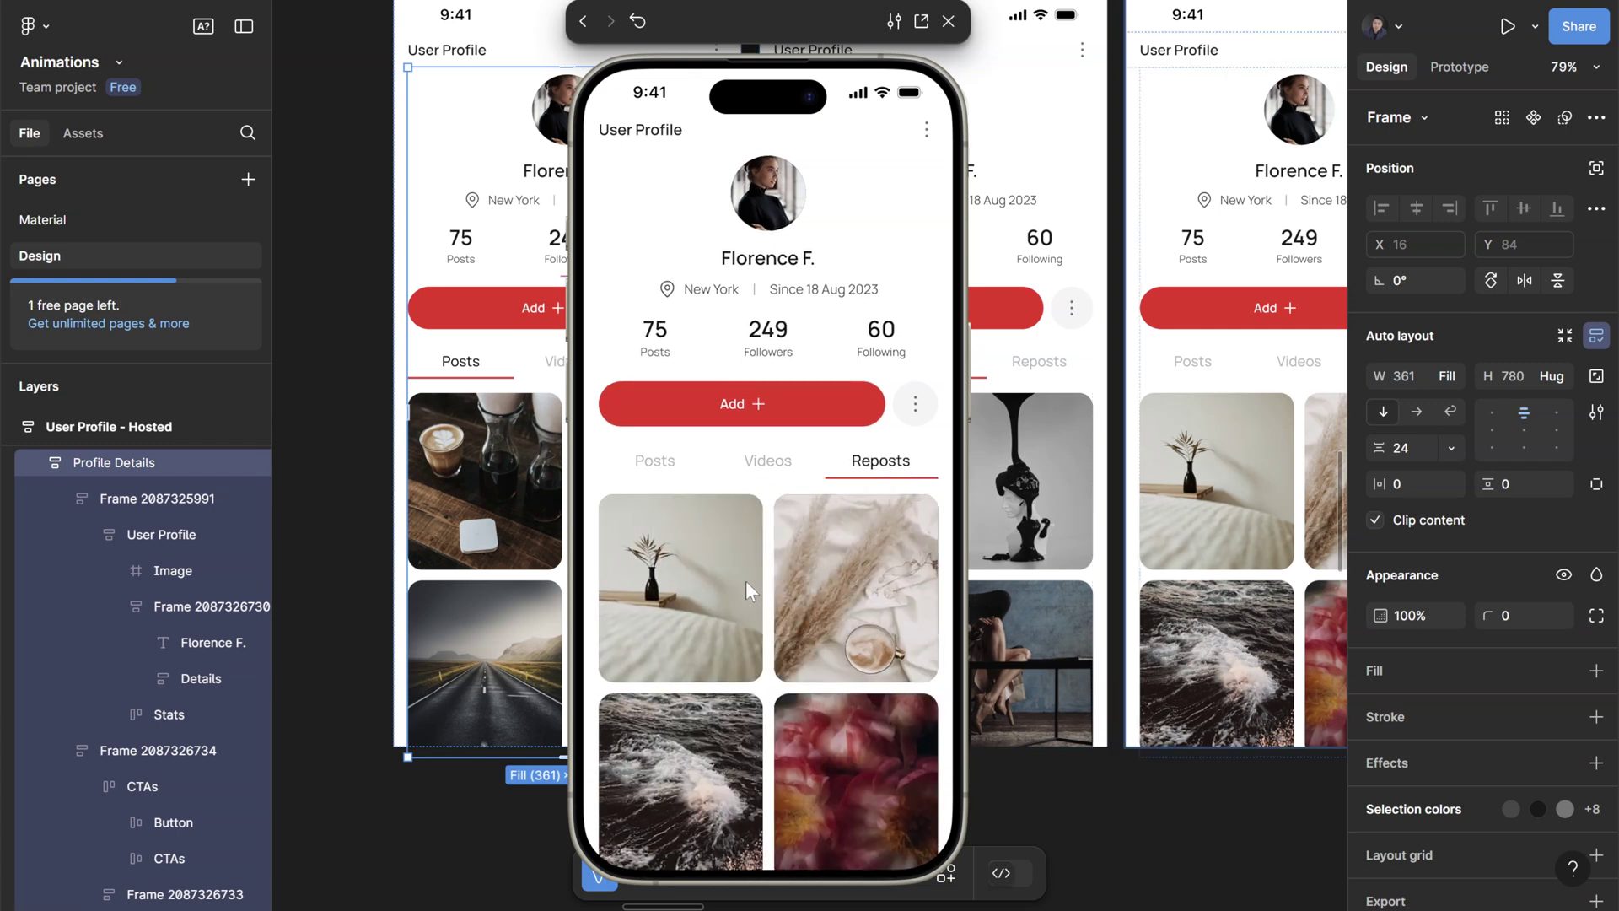
{"action": "left_click", "coordinate": [775, 470]}
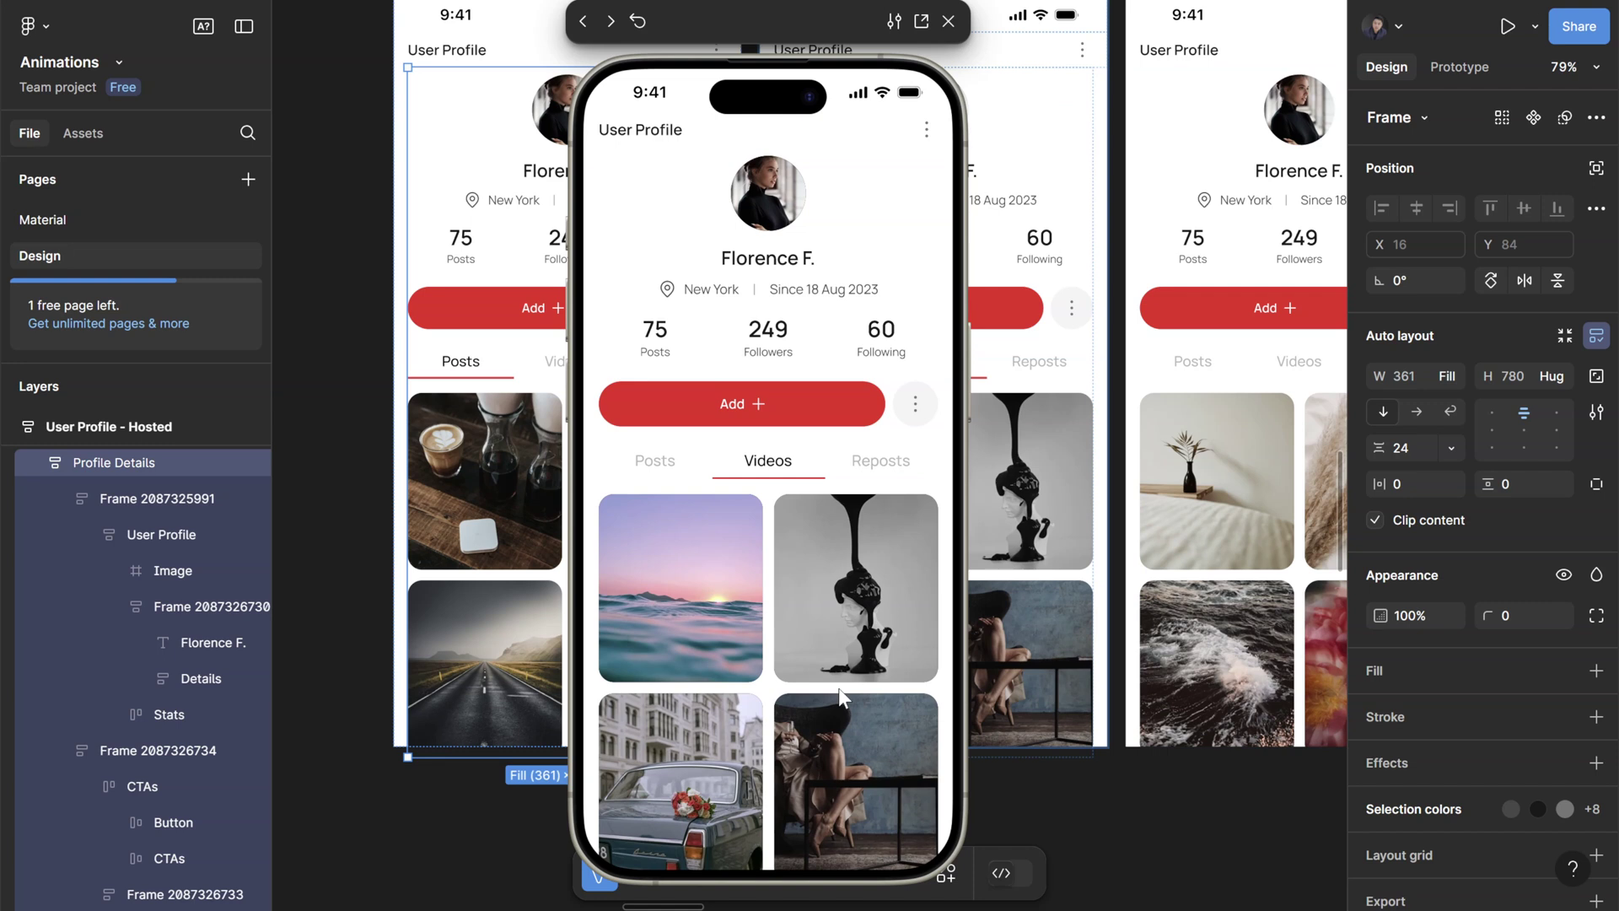
{"action": "left_click", "coordinate": [680, 468]}
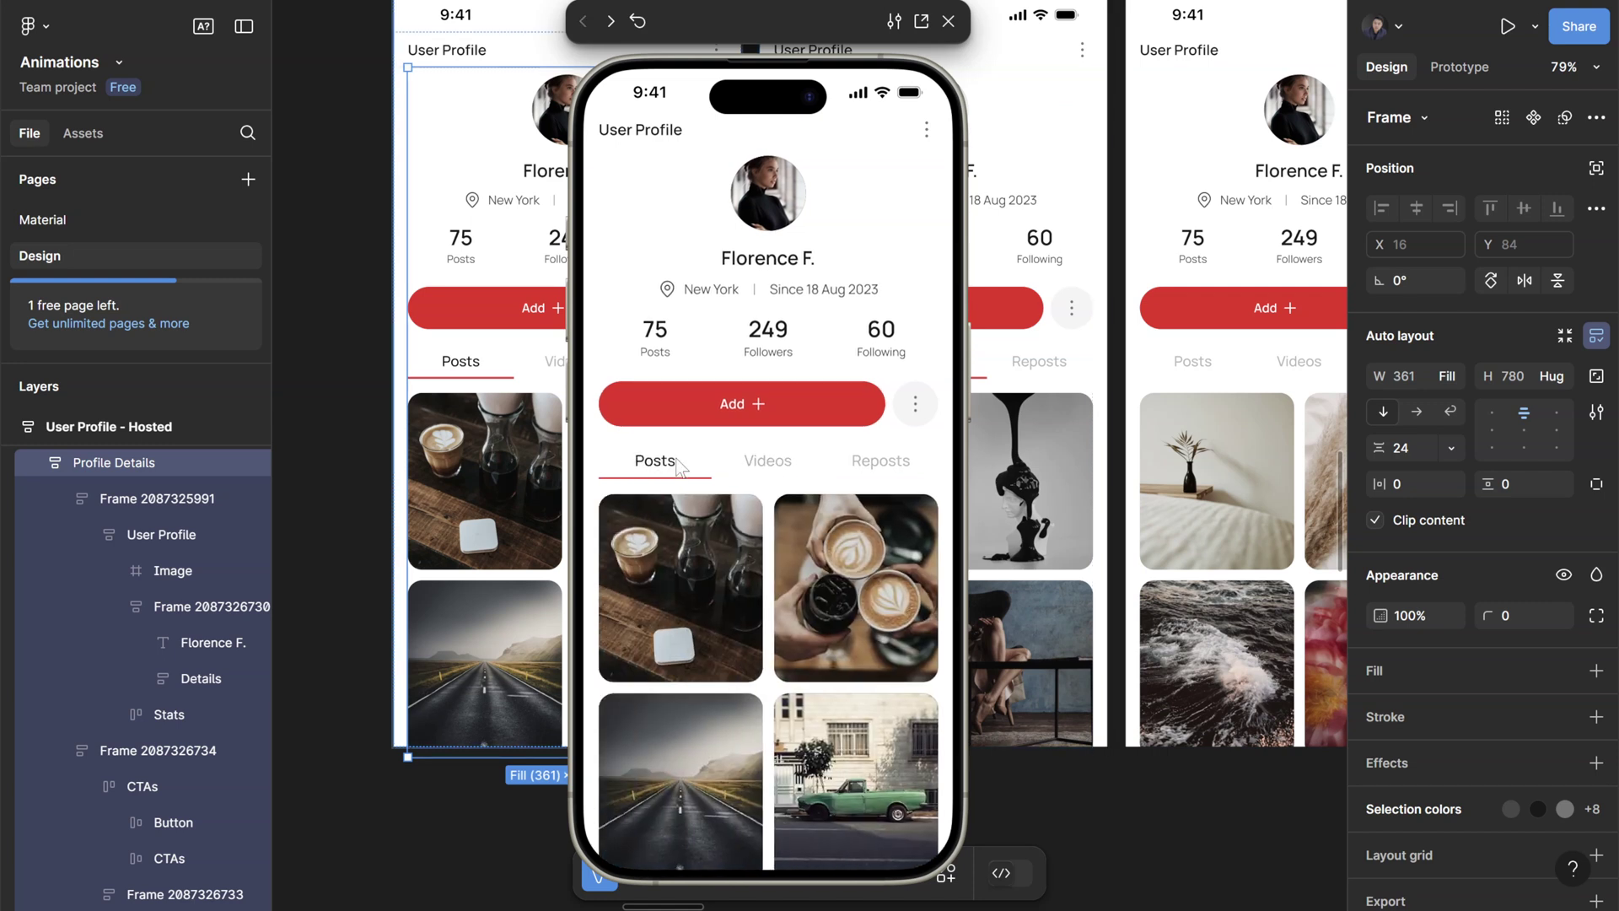
{"action": "left_click", "coordinate": [767, 474]}
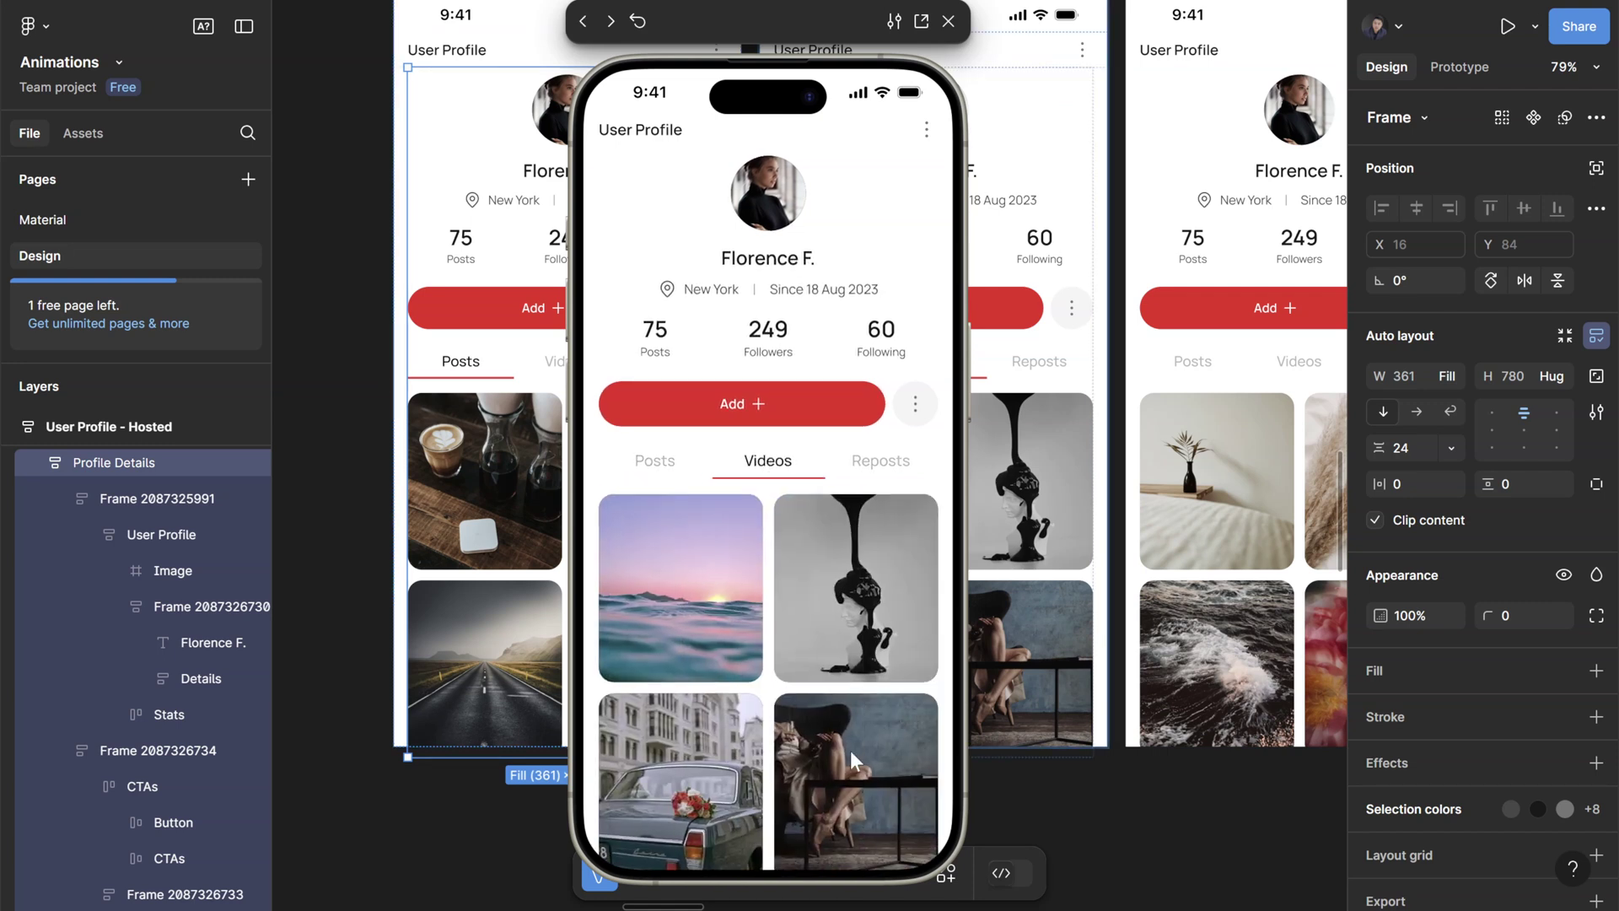
{"action": "left_click", "coordinate": [658, 463]}
{"action": "left_click", "coordinate": [948, 21]}
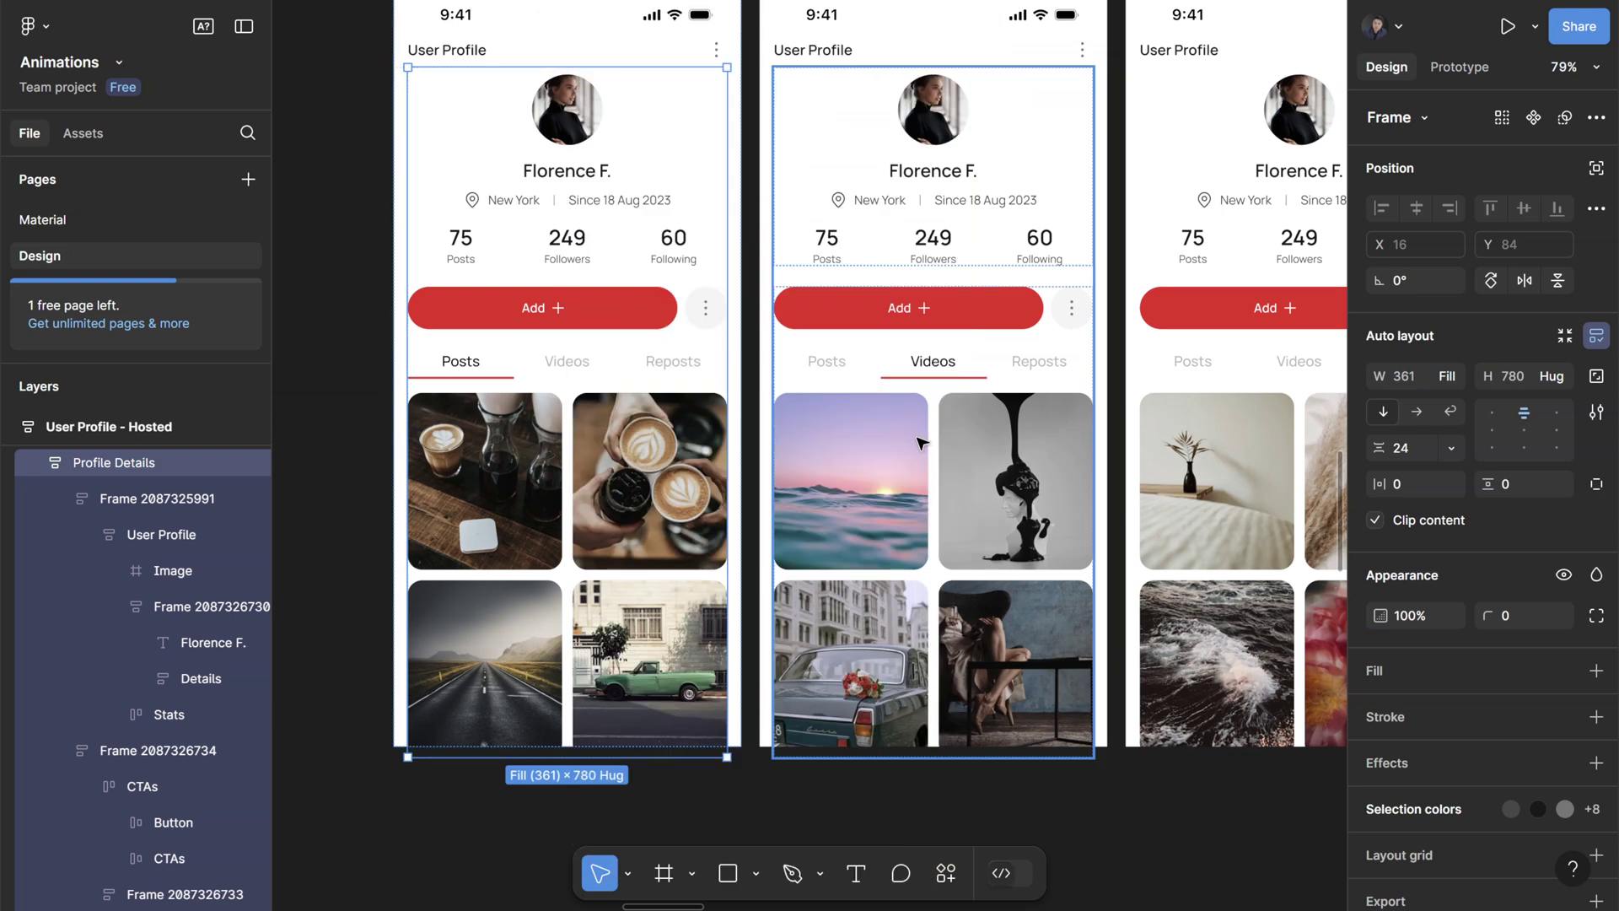
- Go to the Tabs main component, place an instance of its Posts variant below the component set and detach it
{"action": "left_click", "coordinate": [578, 369]}
{"action": "left_click", "coordinate": [577, 369]}
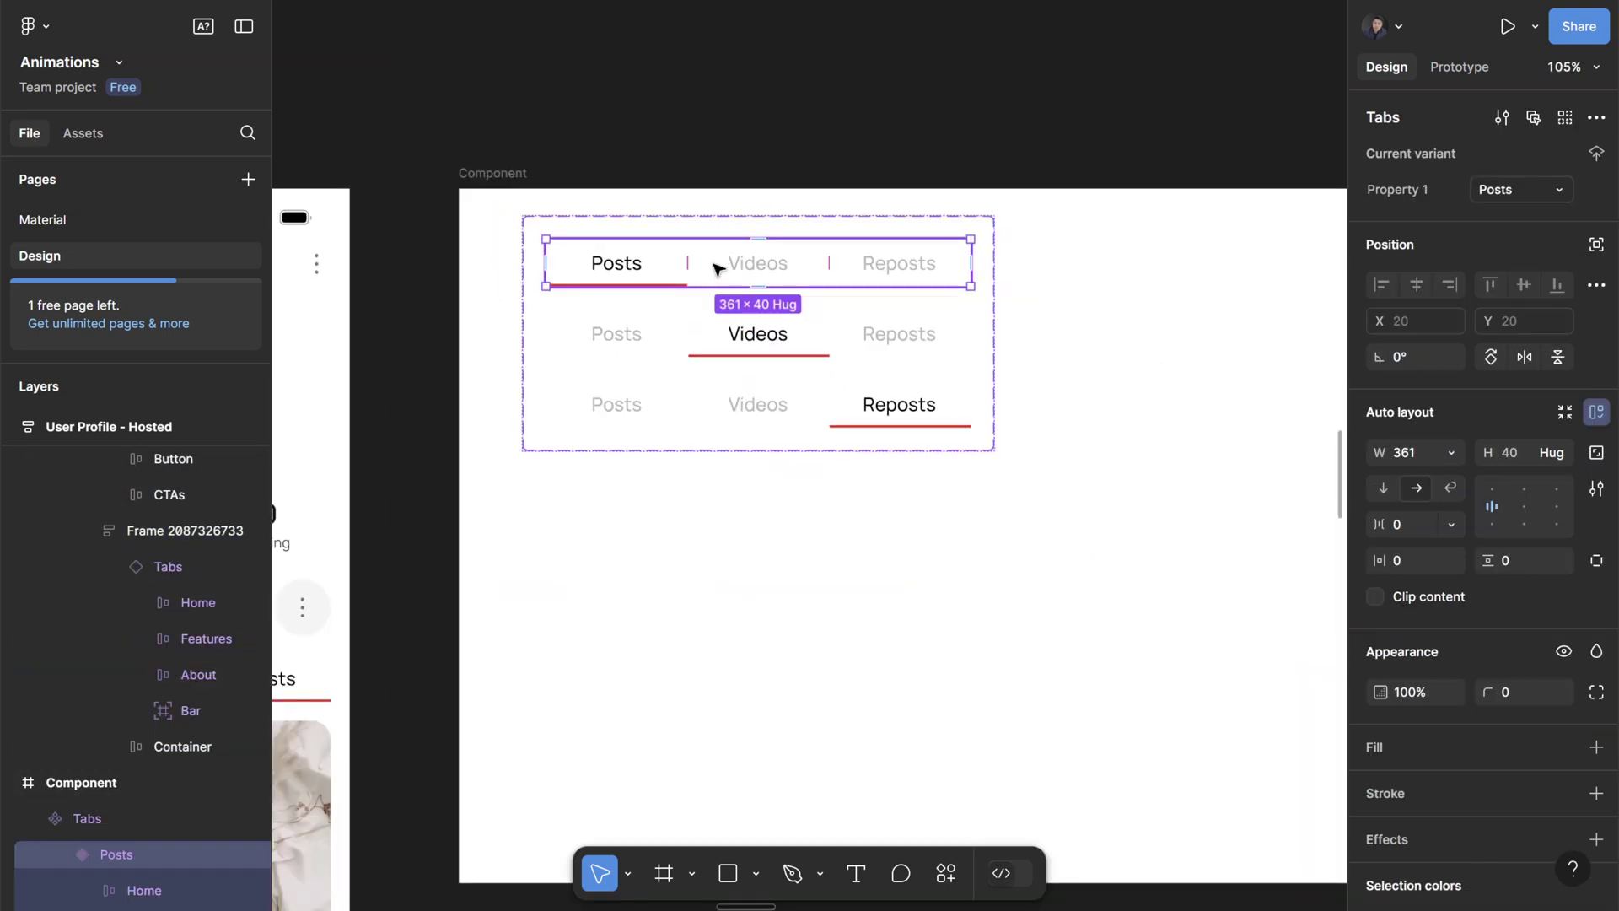
{"action": "left_click_drag", "start_coordinate": [646, 592], "coordinate": [706, 634]}
{"action": "scroll", "coordinate": [744, 776], "scroll_direction": "down", "scroll_amount": 1}
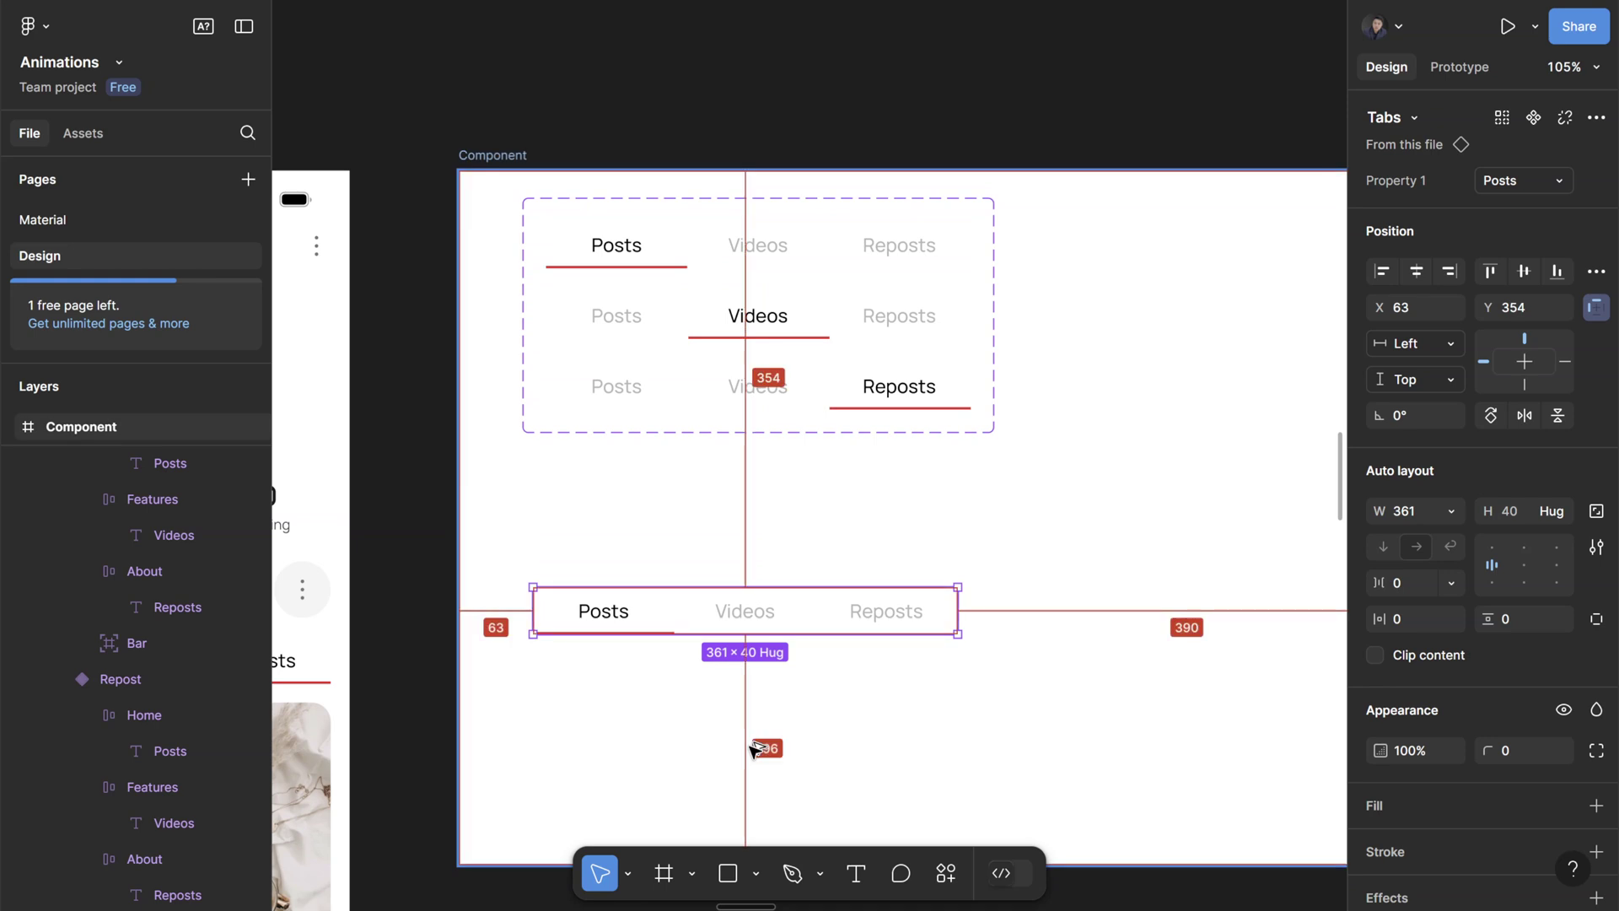
{"action": "key", "text": "ctrl+alt+b"}
{"action": "left_click", "coordinate": [796, 741]}
- Examine how the detached Tabs frame is built, including its Home, Features and About frames and the absolutely positioned Bar
{"action": "scroll", "coordinate": [742, 717], "scroll_direction": "up", "scroll_amount": 5}
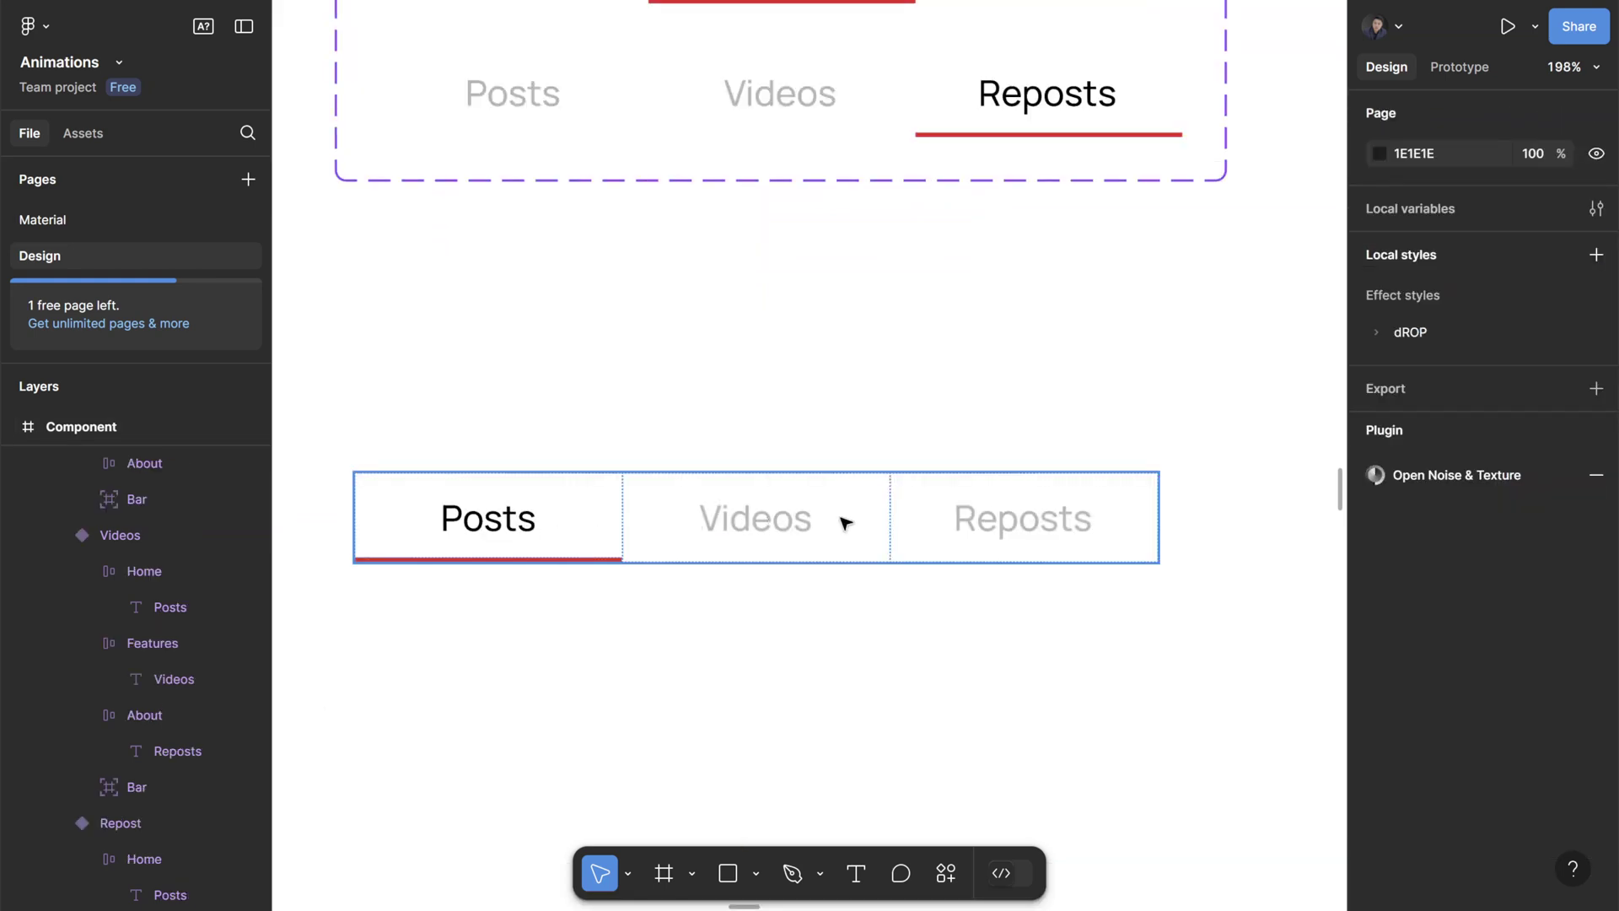
{"action": "double_click", "coordinate": [806, 520]}
{"action": "key", "text": "Tab"}
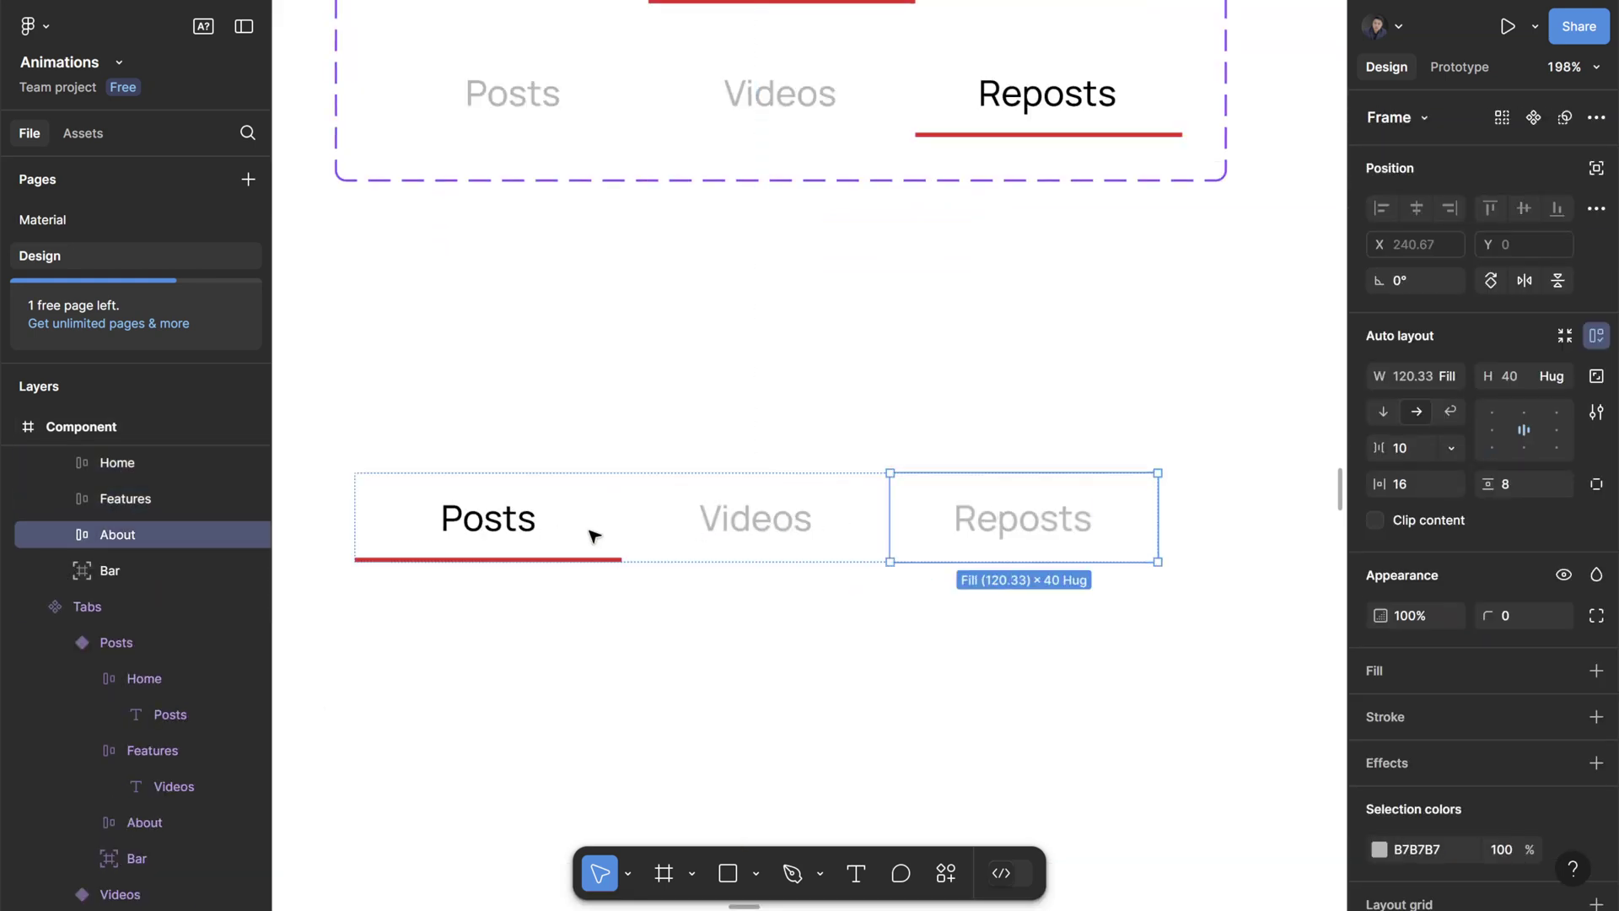
{"action": "left_click", "coordinate": [552, 520], "text": "shift"}
{"action": "key", "text": "Escape"}
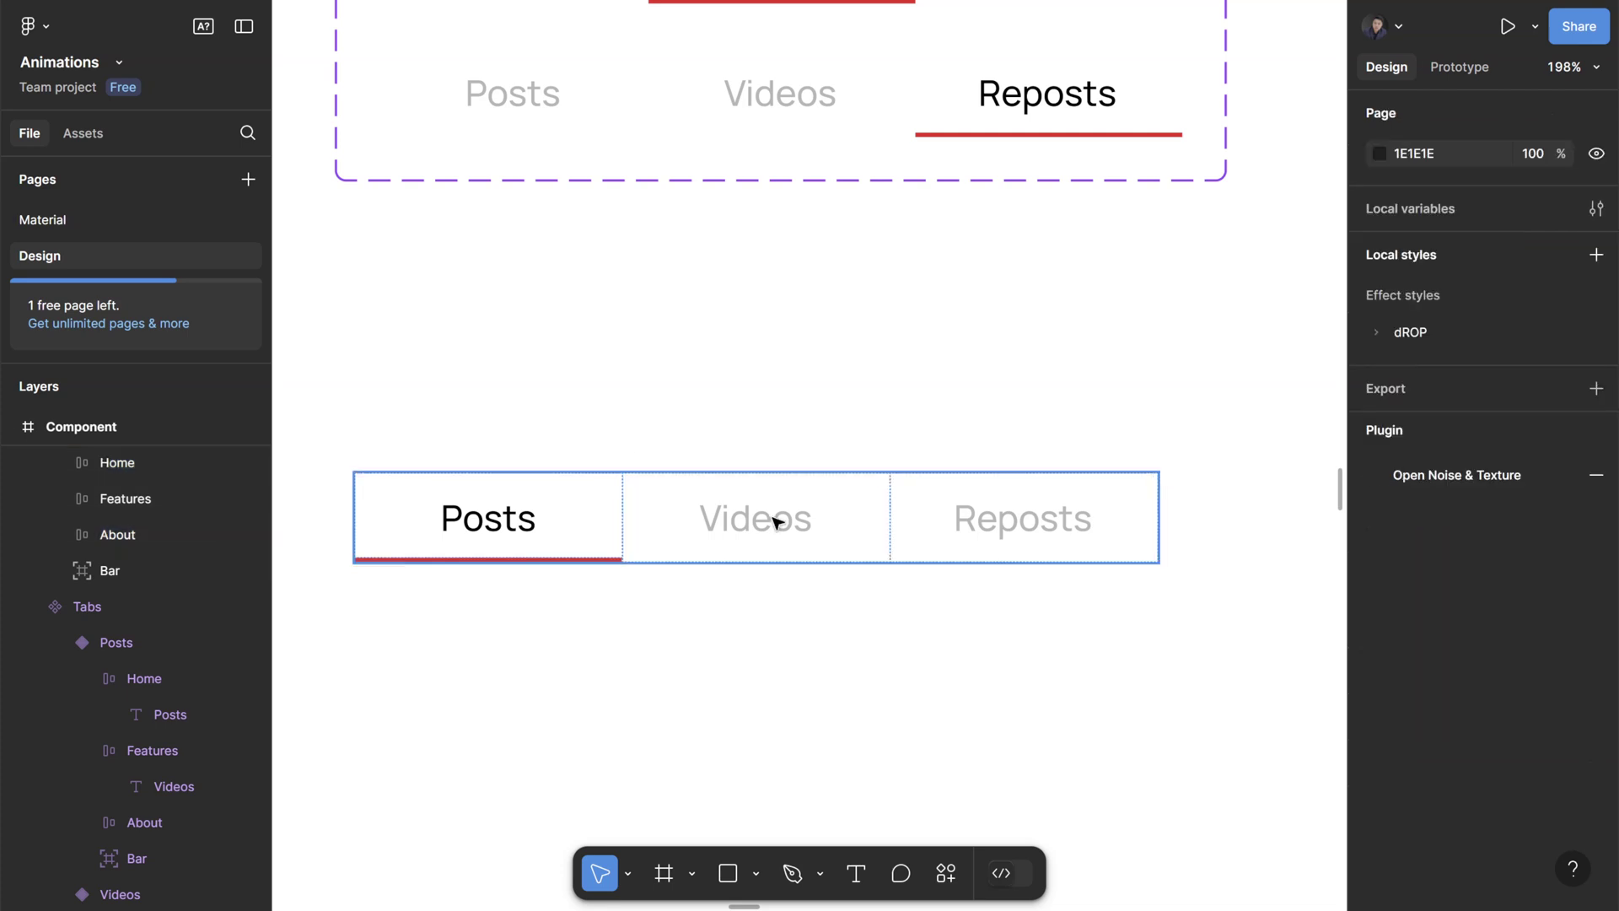
{"action": "left_click", "coordinate": [751, 493]}
{"action": "scroll", "coordinate": [1264, 570], "scroll_direction": "up", "scroll_amount": 1}
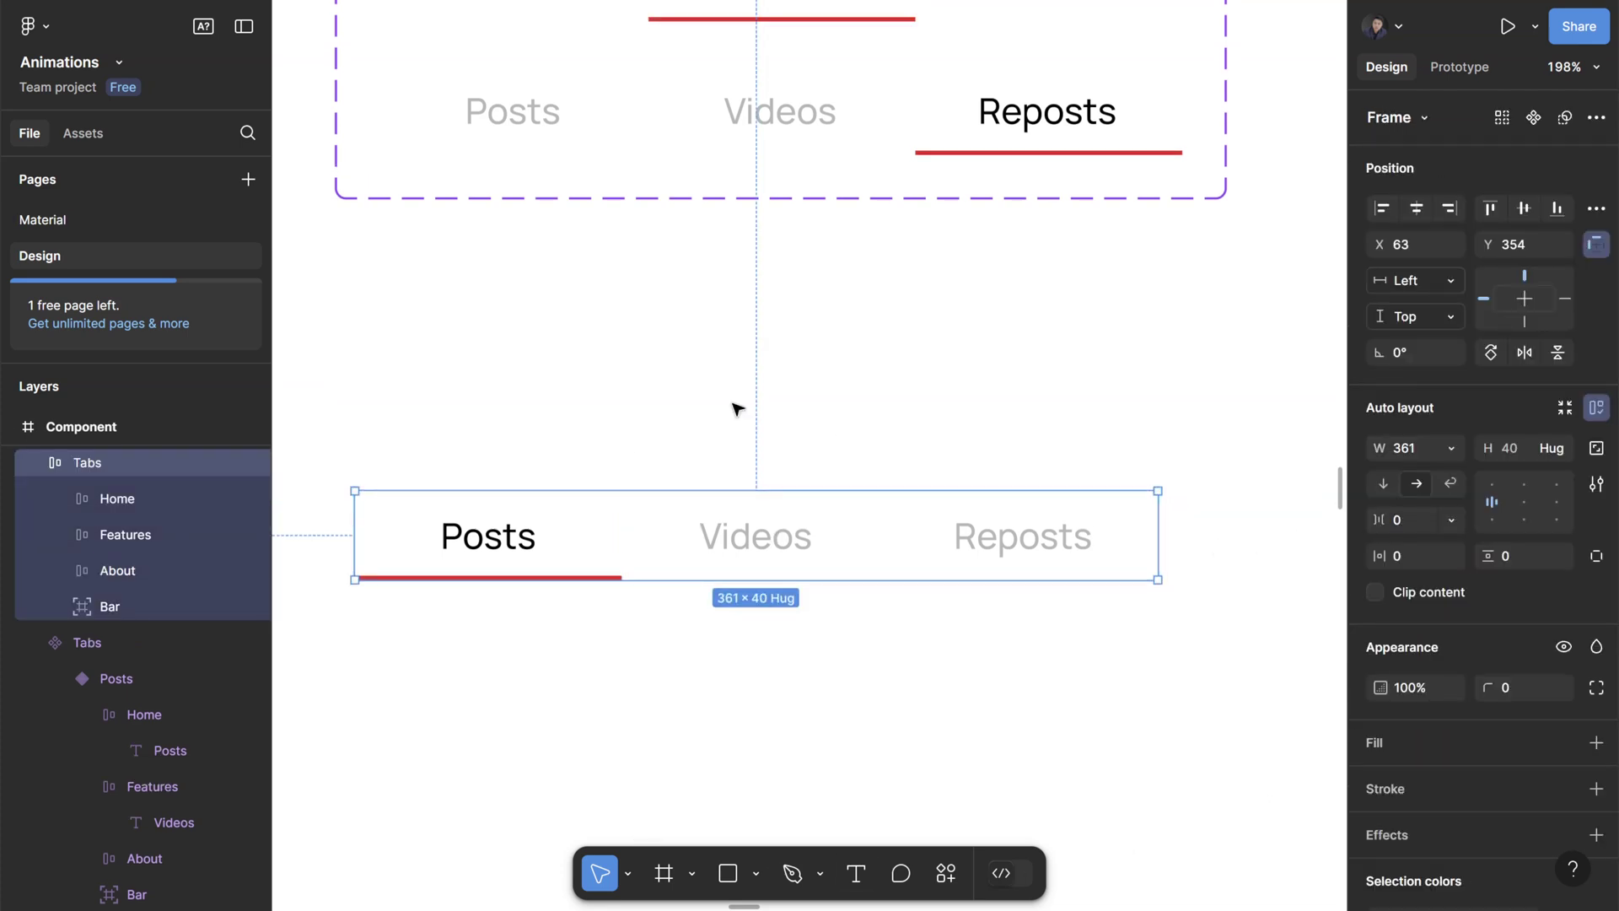
{"action": "left_click", "coordinate": [99, 606]}
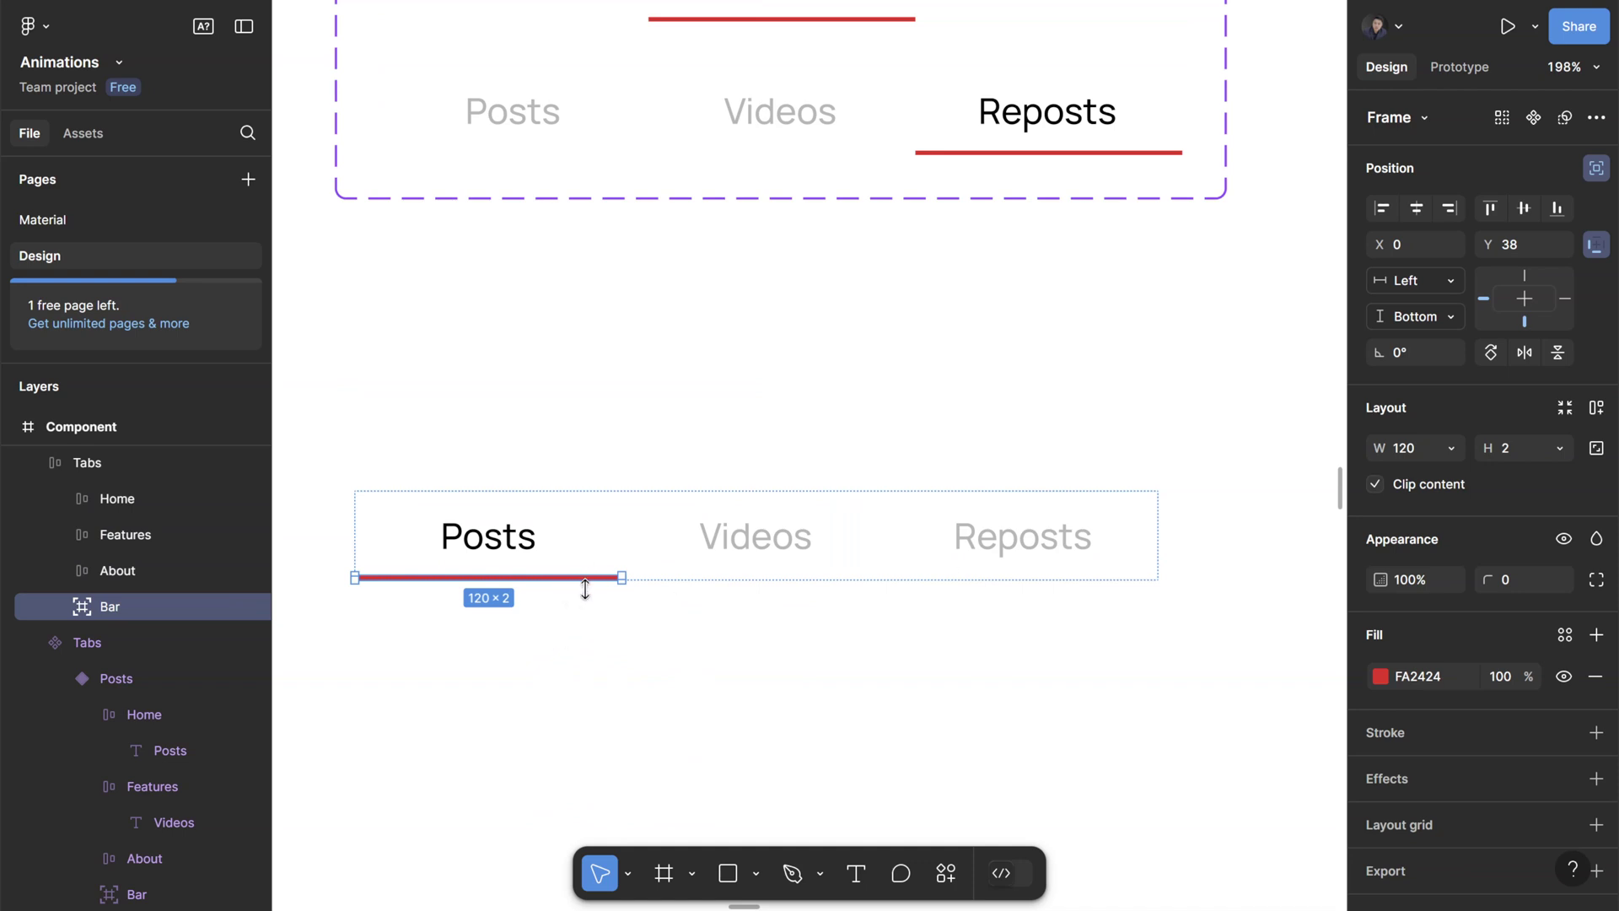
{"action": "left_click", "coordinate": [176, 499]}
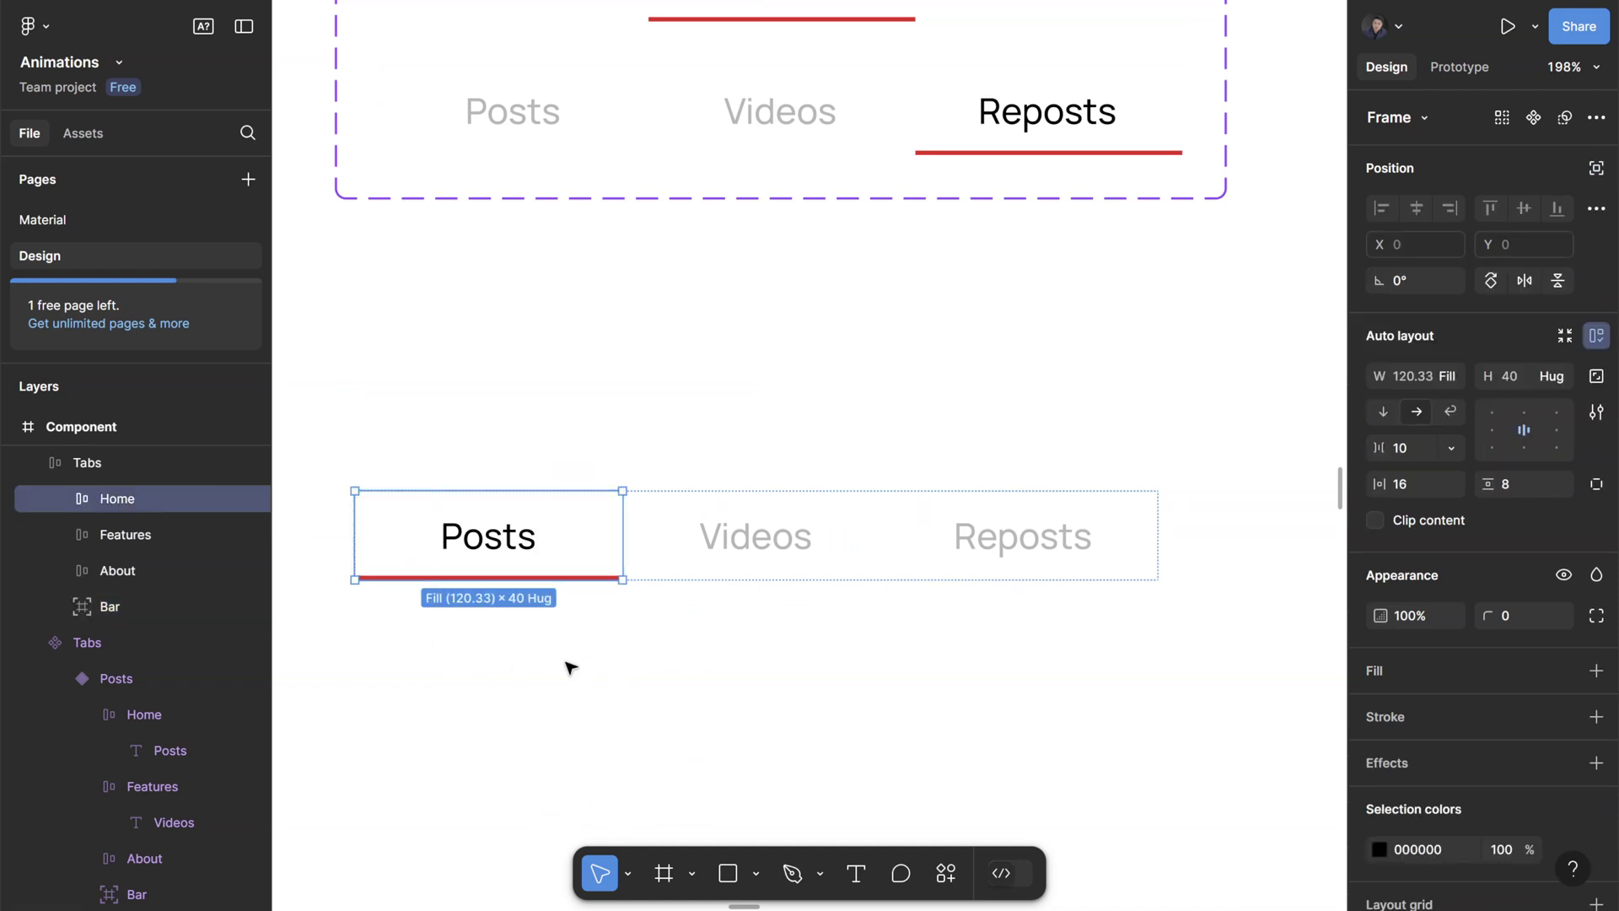
{"action": "left_click", "coordinate": [575, 579]}
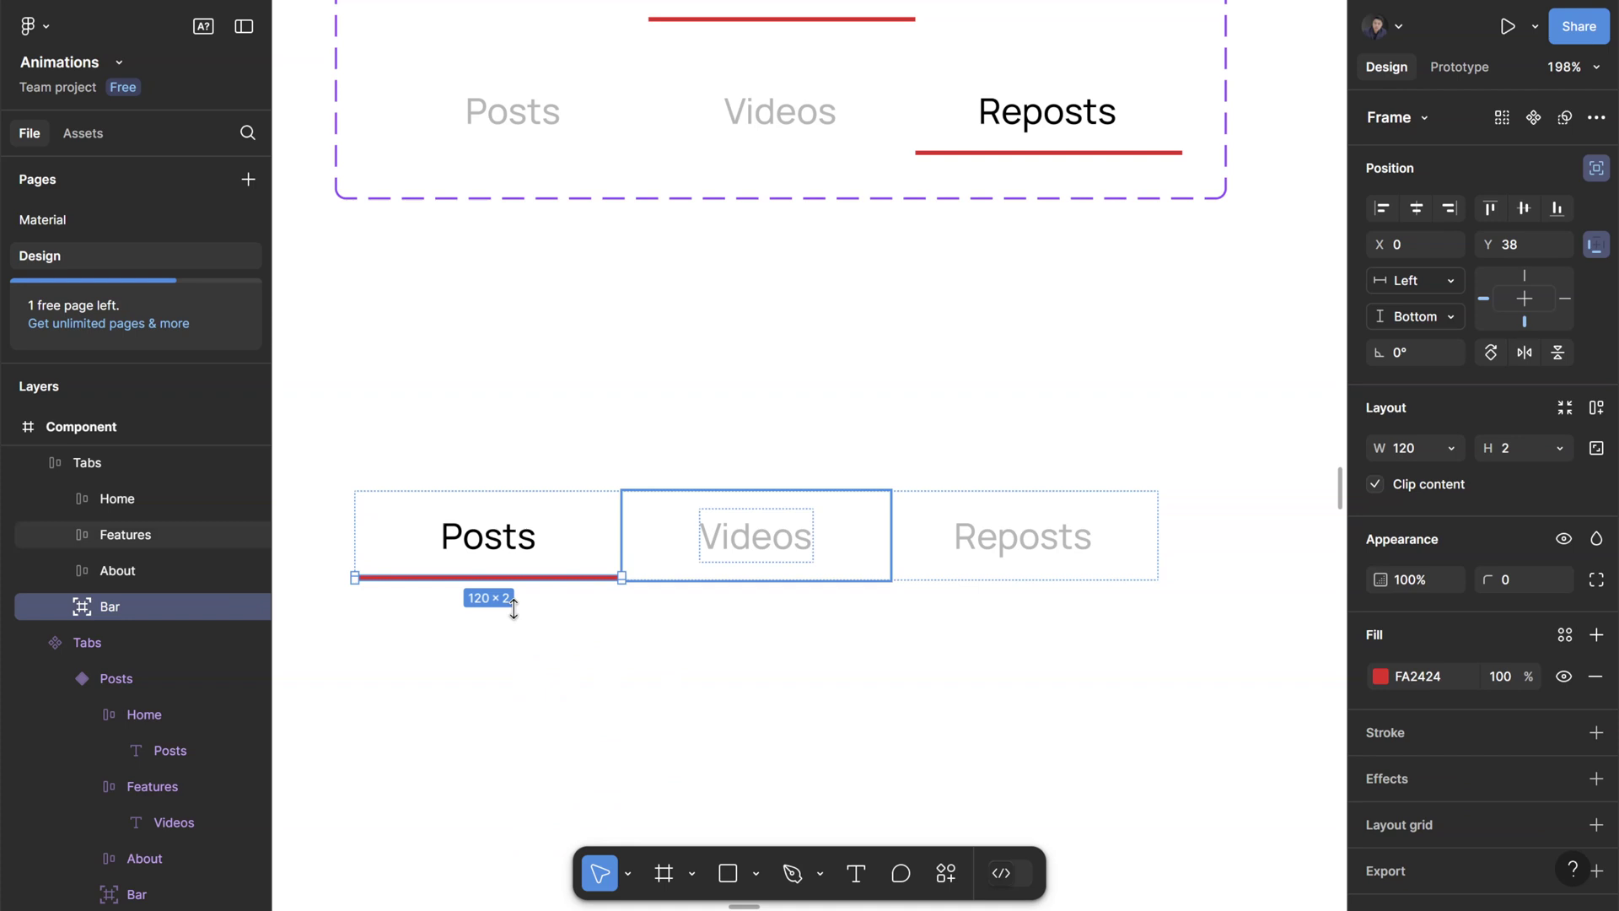
{"action": "left_click", "coordinate": [578, 523]}
{"action": "key", "text": "super+alt+a"}
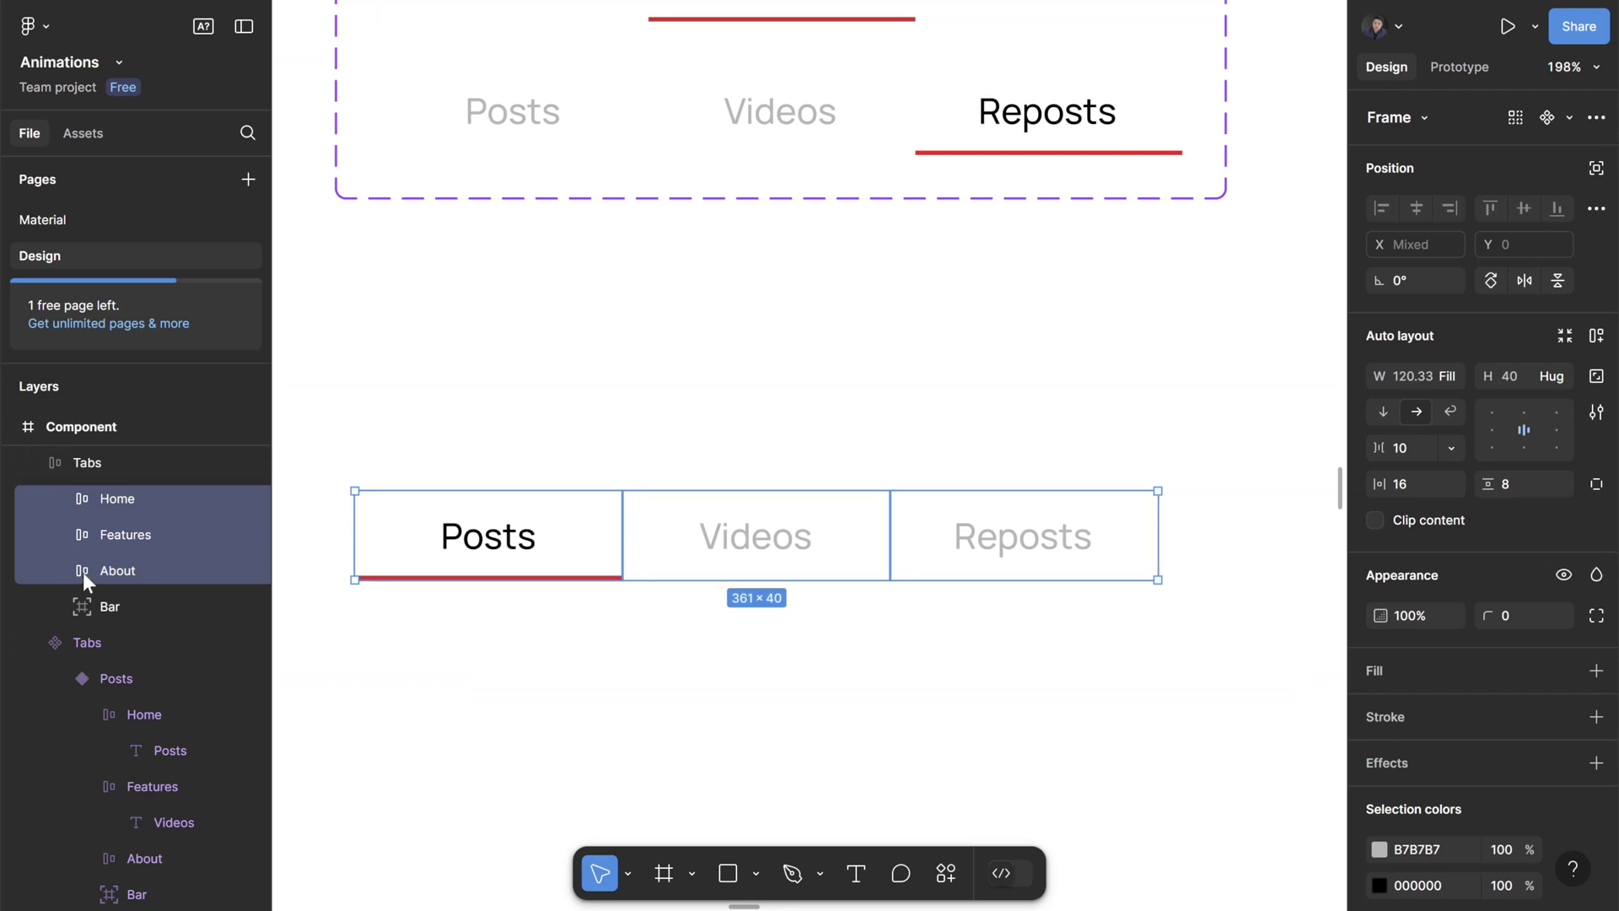
{"action": "left_click", "coordinate": [109, 612]}
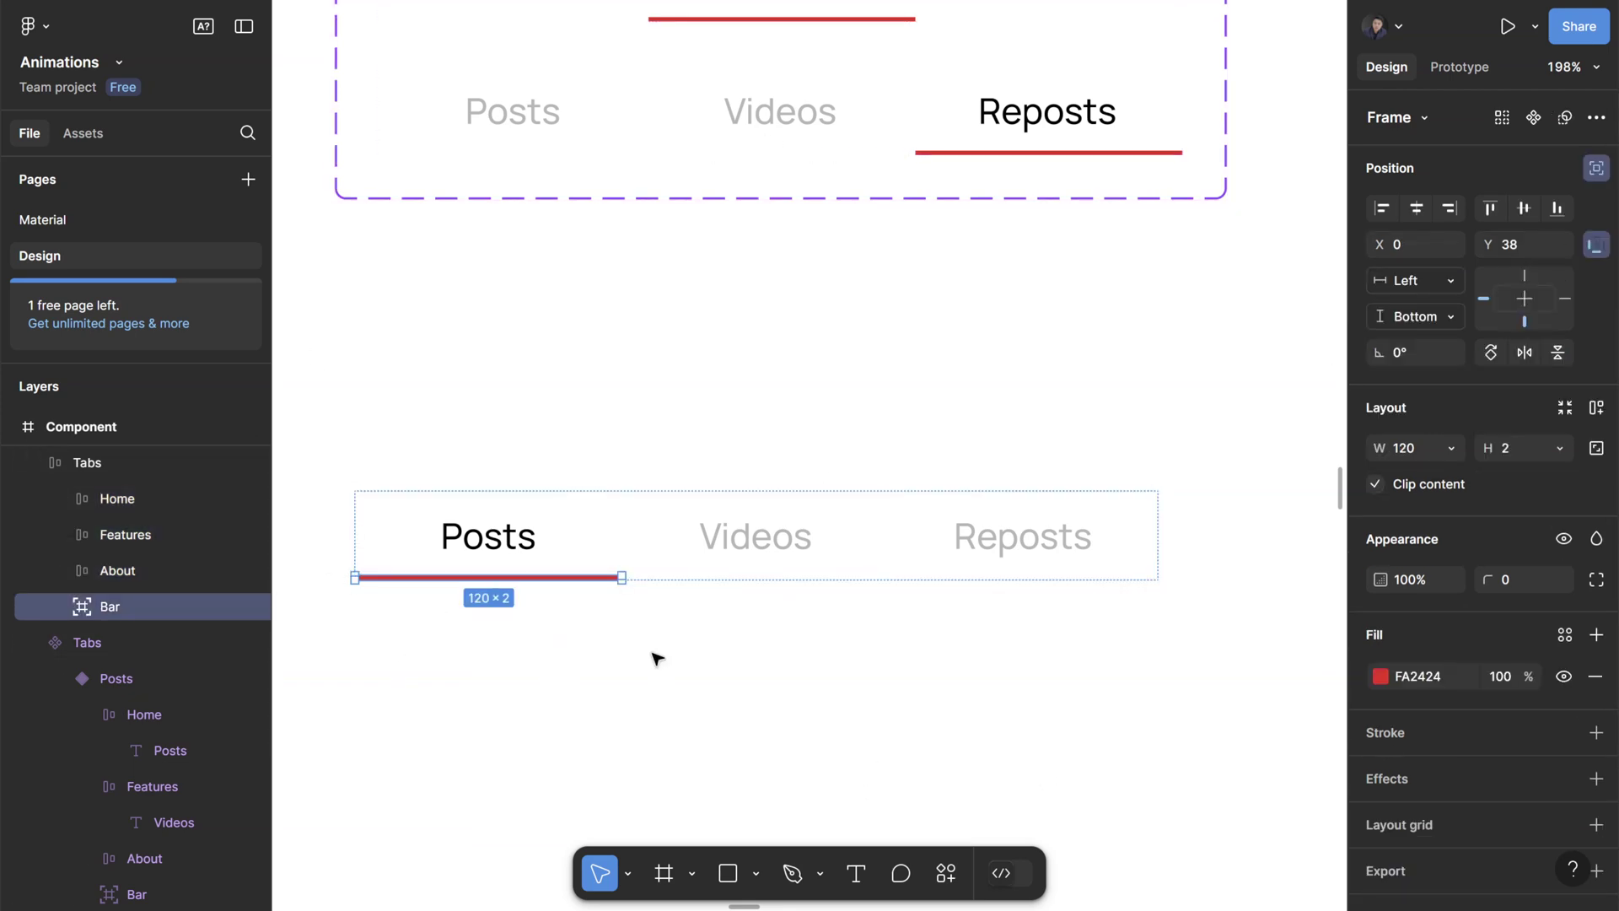
- Examine the Tabs component set's three variants and how the active label and red bar differ in each
{"action": "scroll", "coordinate": [694, 729], "scroll_direction": "down", "scroll_amount": 2}
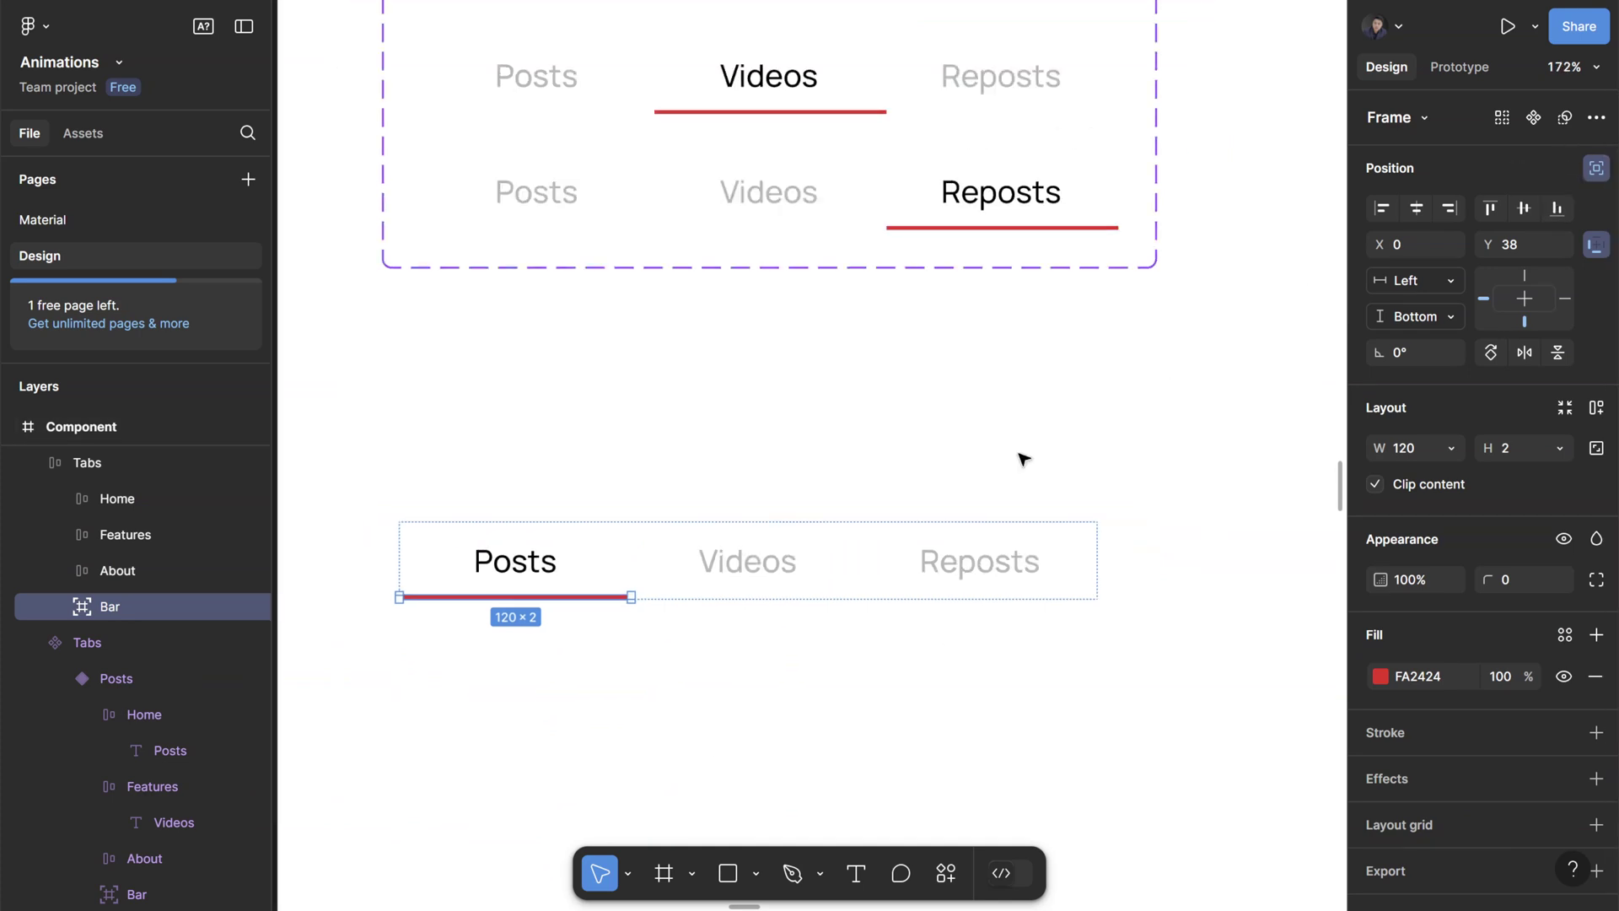
{"action": "scroll", "coordinate": [969, 506], "scroll_direction": "up", "scroll_amount": 2}
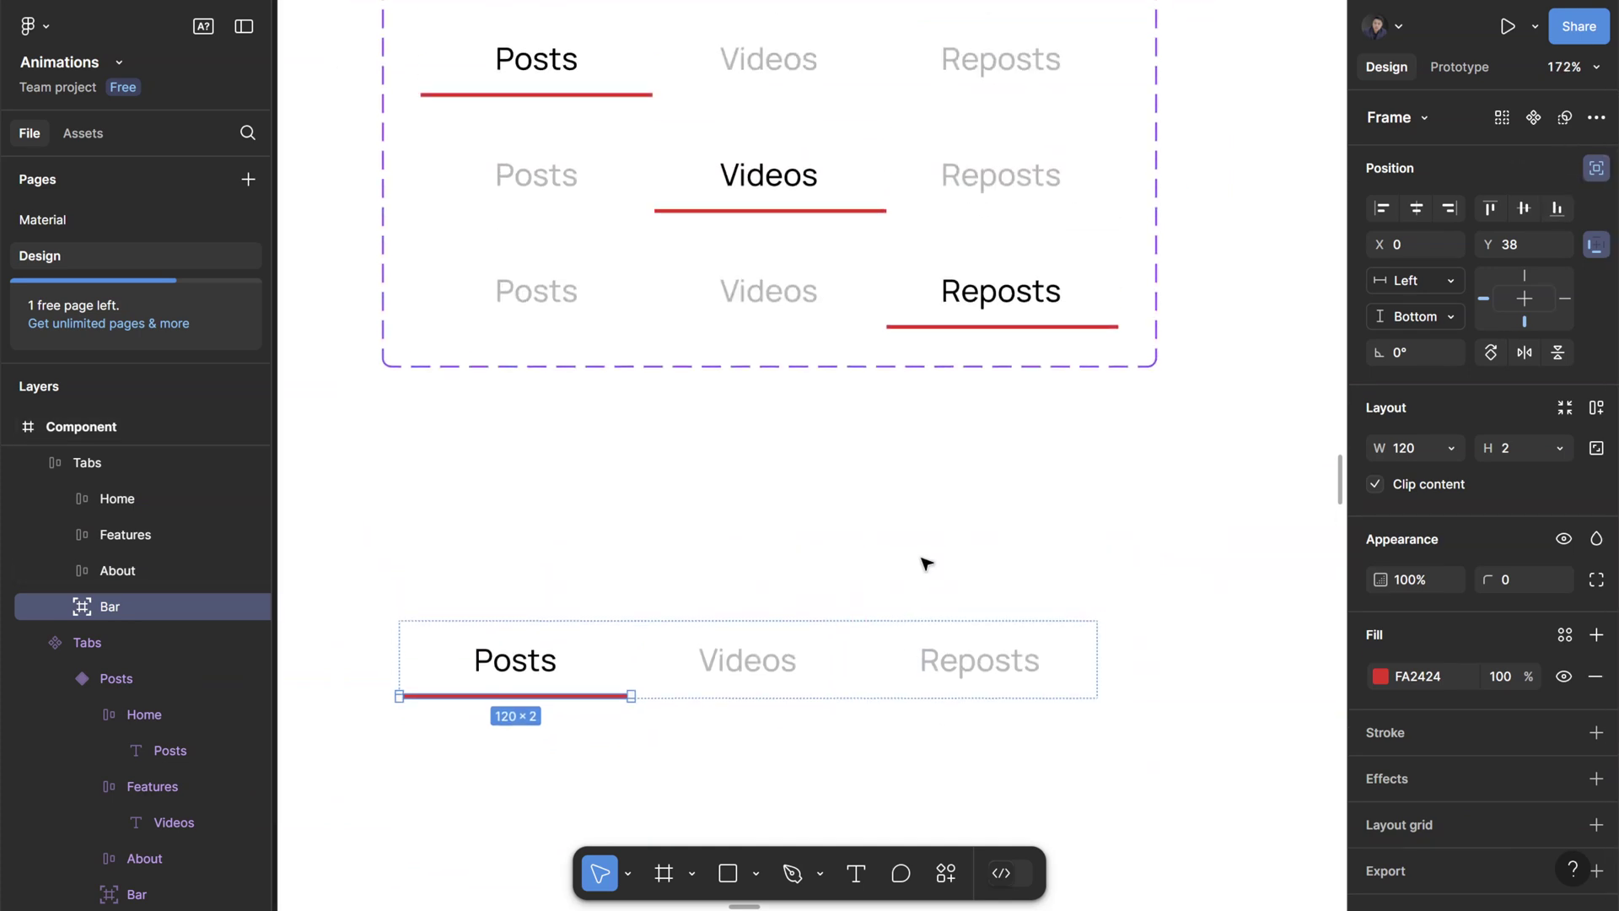
{"action": "scroll", "coordinate": [950, 513], "scroll_direction": "up", "scroll_amount": 4}
{"action": "left_click", "coordinate": [725, 549]}
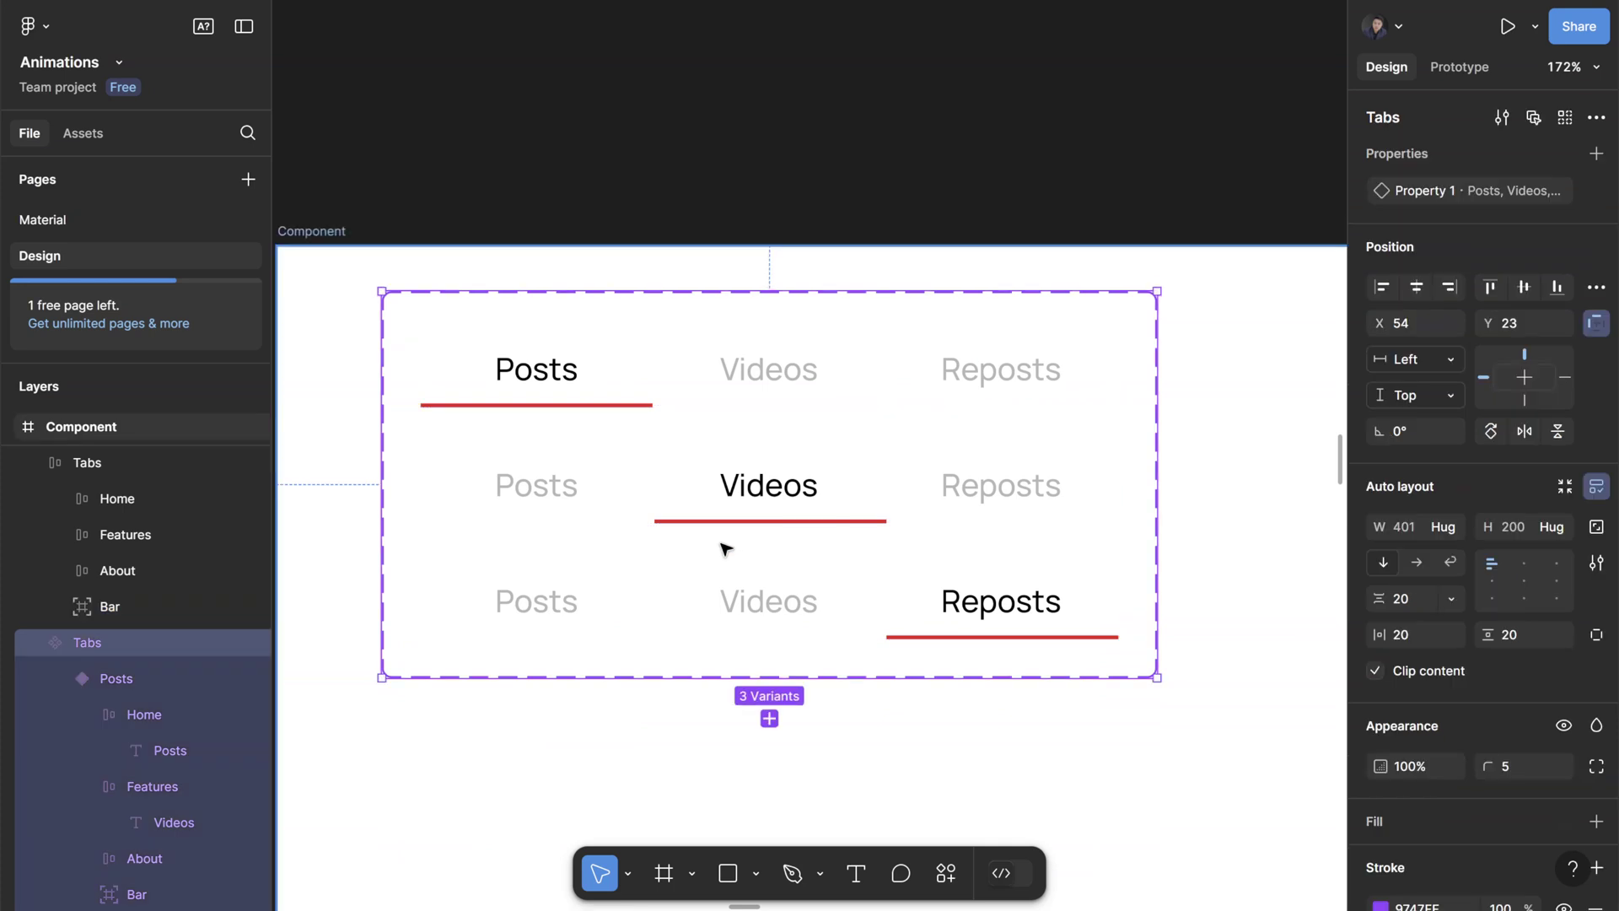
{"action": "scroll", "coordinate": [725, 549], "scroll_direction": "up", "scroll_amount": 2}
{"action": "double_click", "coordinate": [802, 459]}
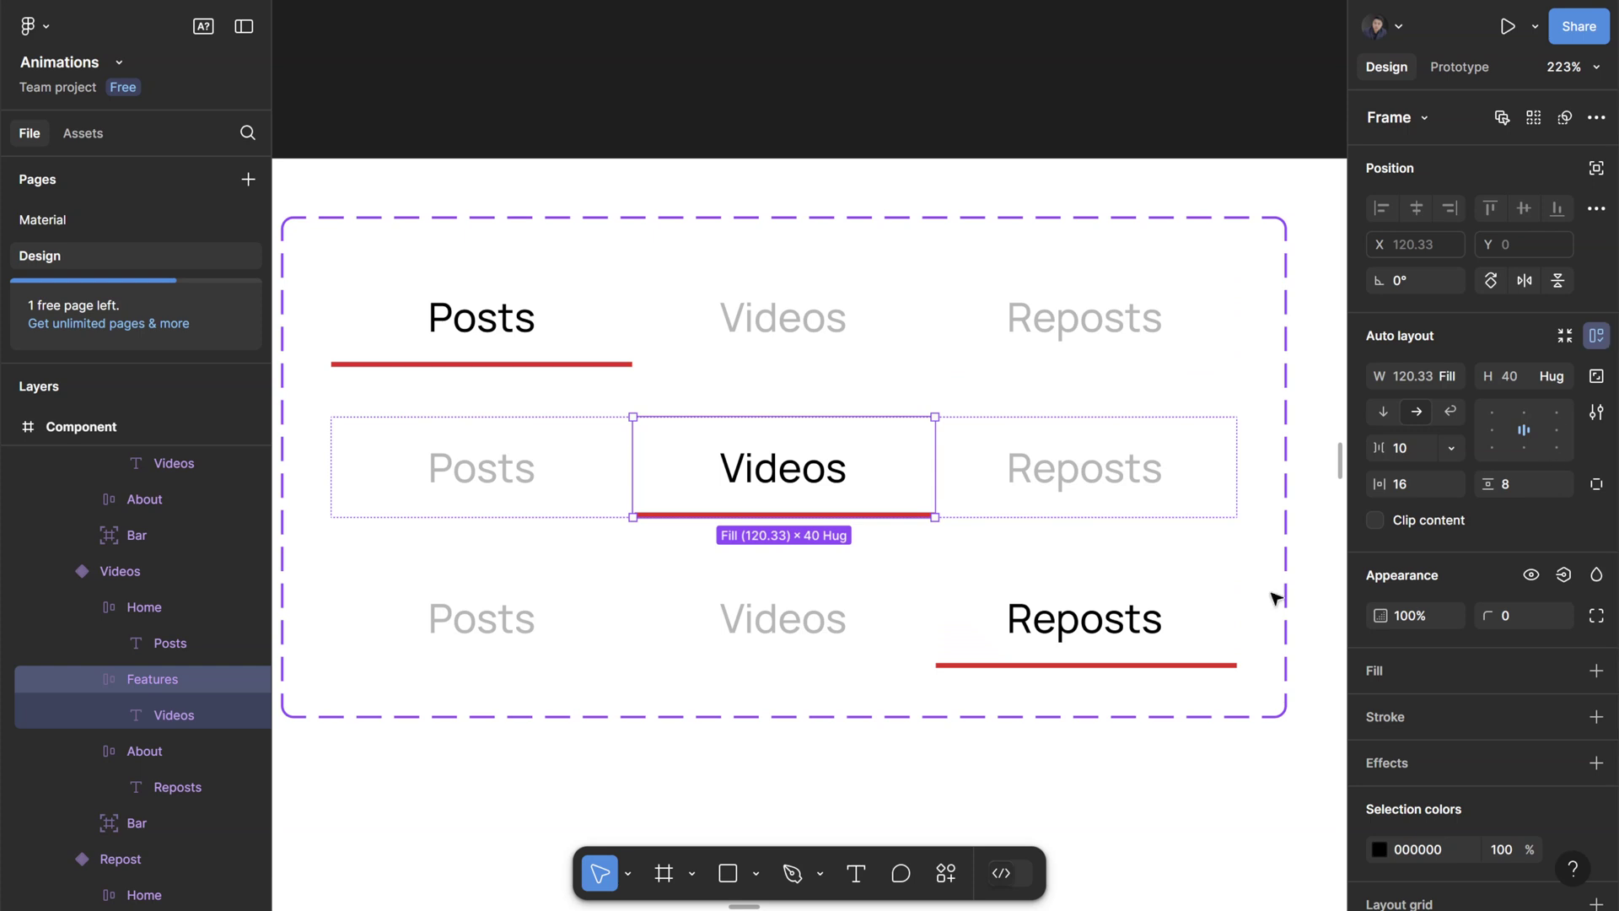
{"action": "left_click", "coordinate": [1099, 784]}
{"action": "scroll", "coordinate": [1099, 785], "scroll_direction": "down", "scroll_amount": 3}
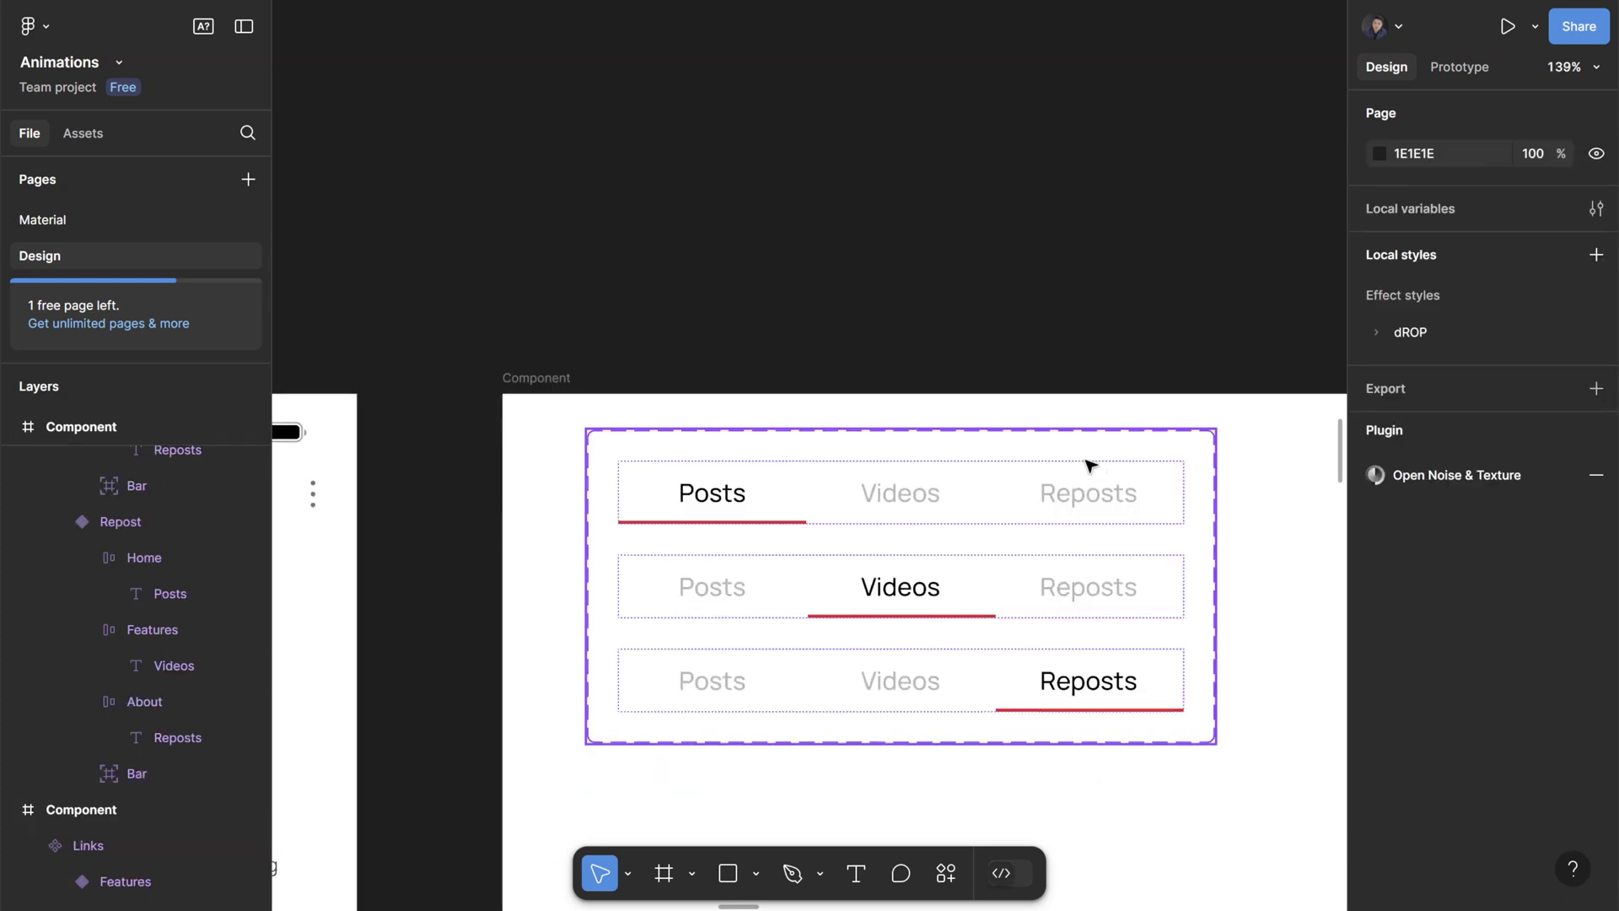
- Display the prototype connections between the three User Profile screens and zoom in on the first screen's tab bar
{"action": "left_click", "coordinate": [871, 661]}
{"action": "scroll", "coordinate": [1046, 708], "scroll_direction": "down", "scroll_amount": 3}
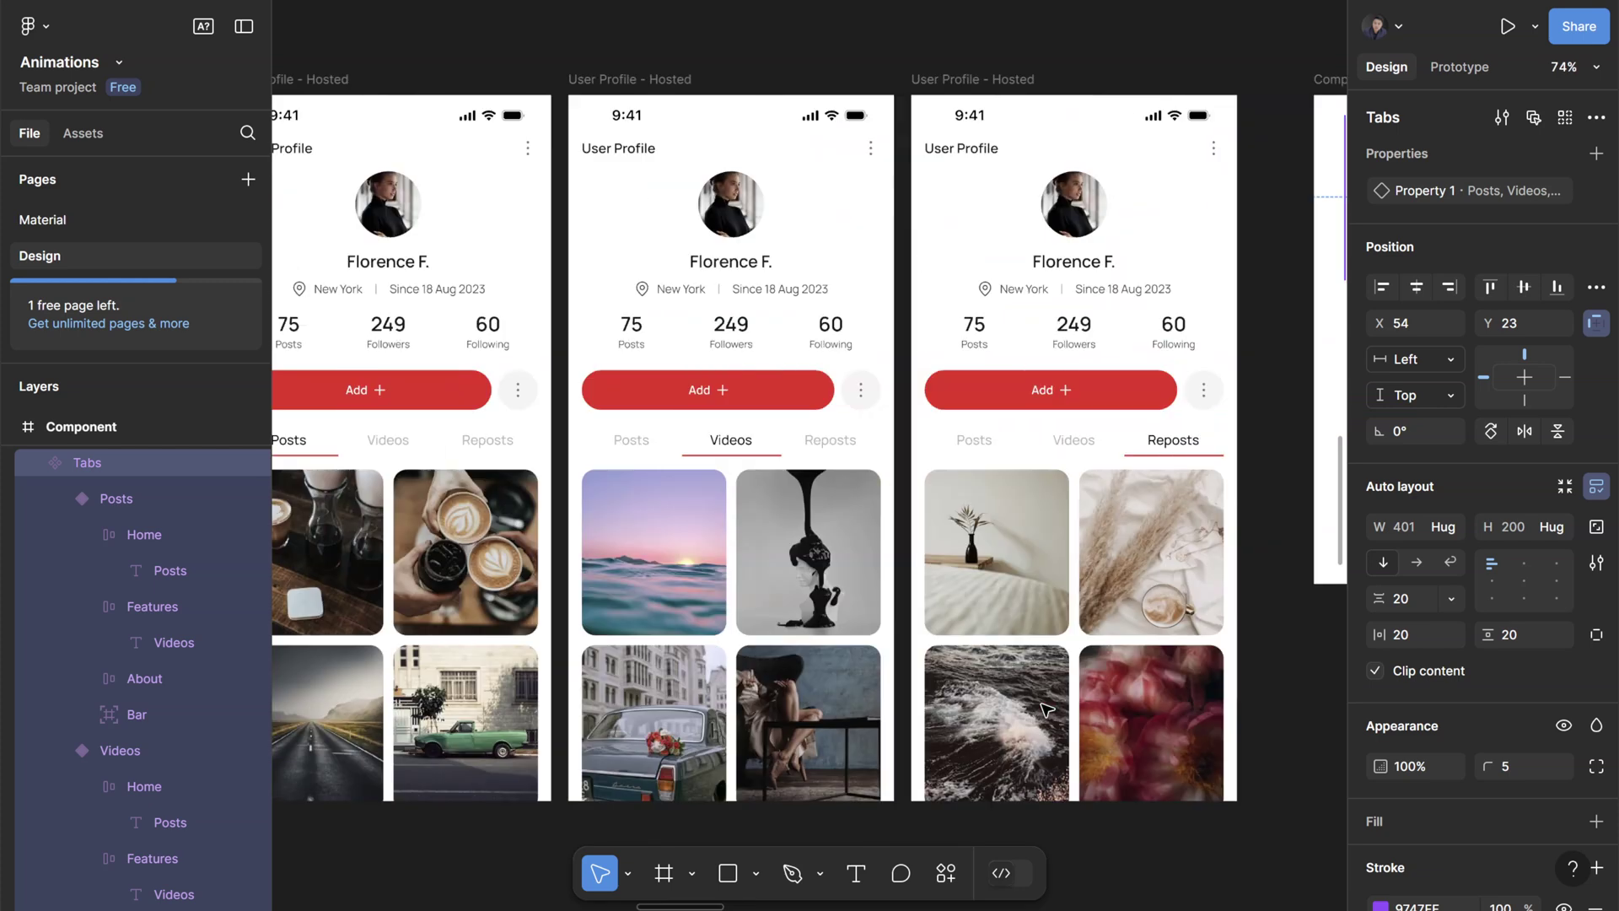
{"action": "scroll", "coordinate": [616, 389], "scroll_direction": "left", "scroll_amount": 5}
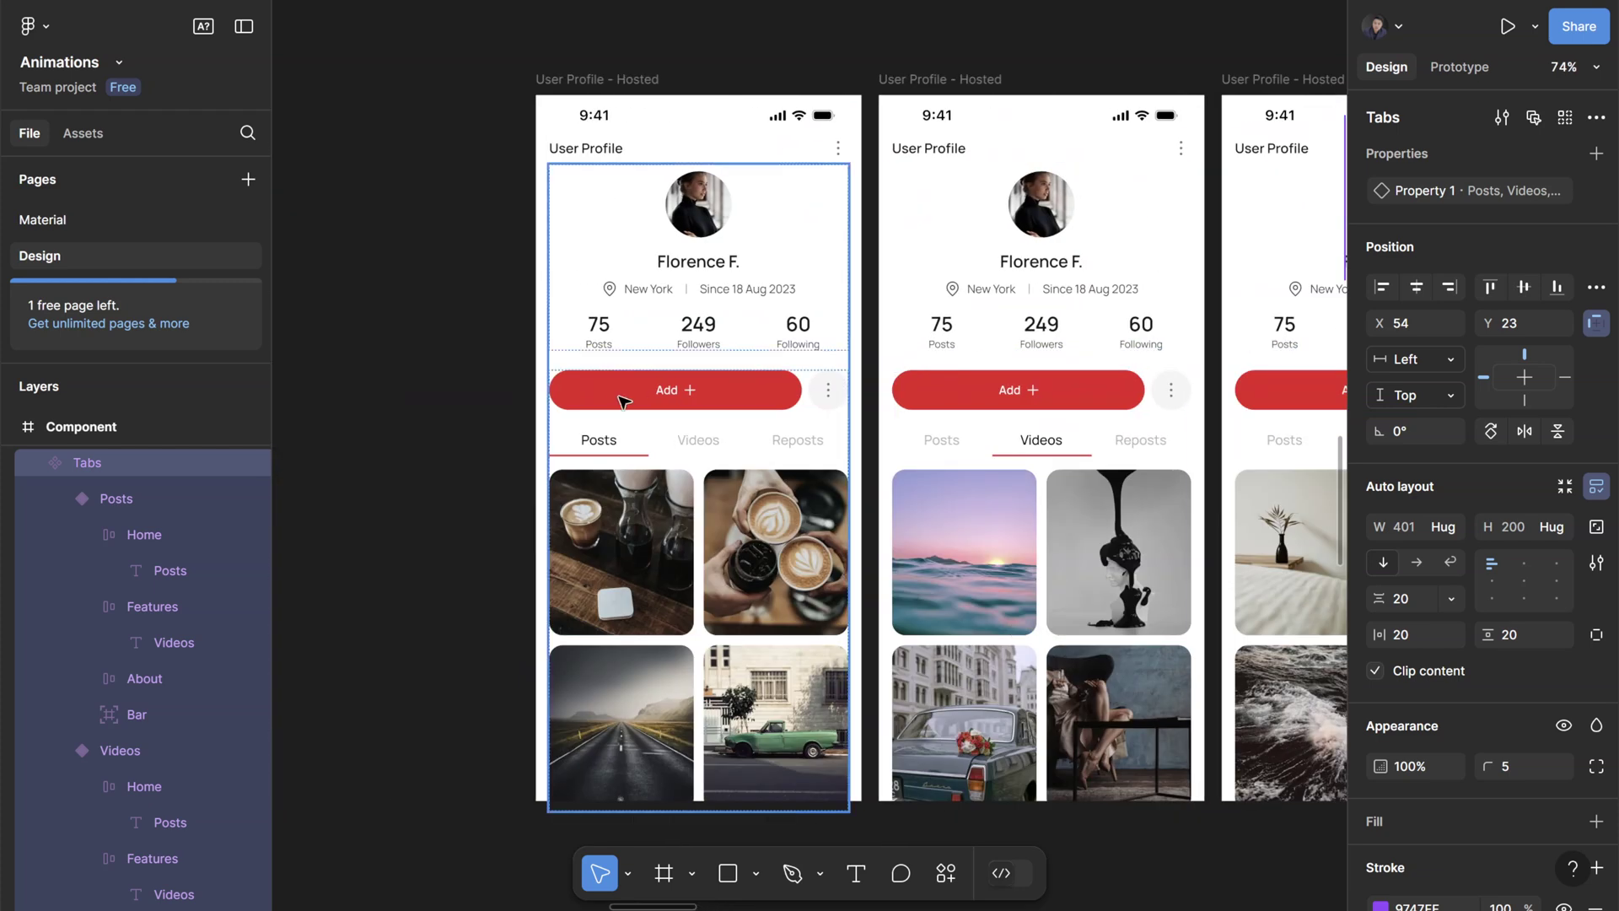
{"action": "left_click", "coordinate": [624, 401]}
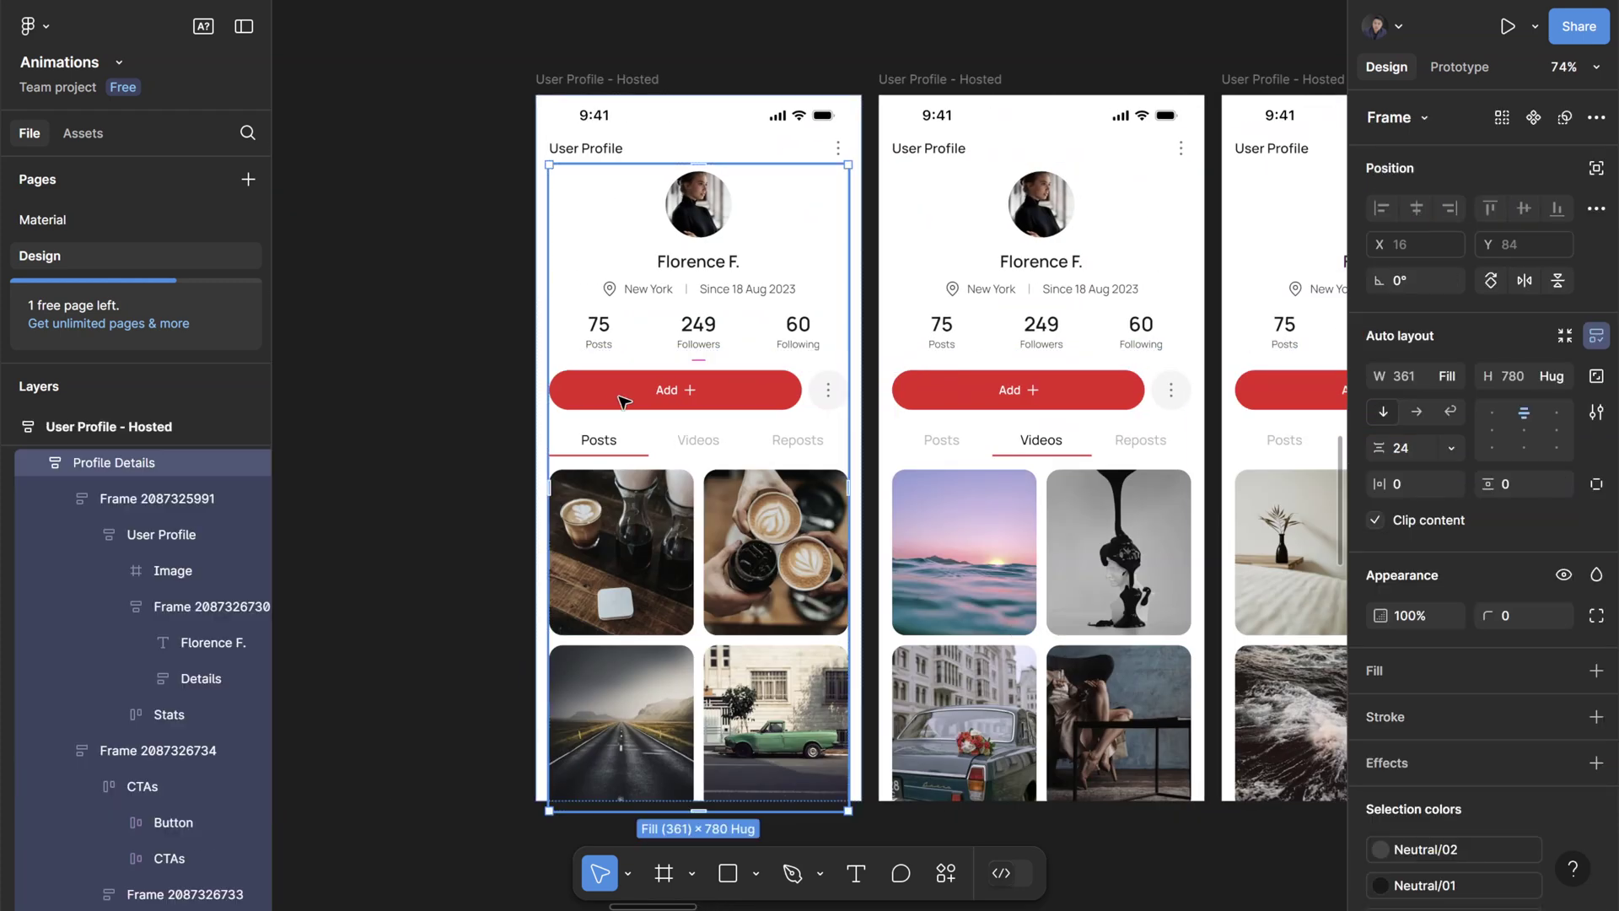
{"action": "left_click", "coordinate": [919, 53]}
{"action": "key", "text": "shift+e"}
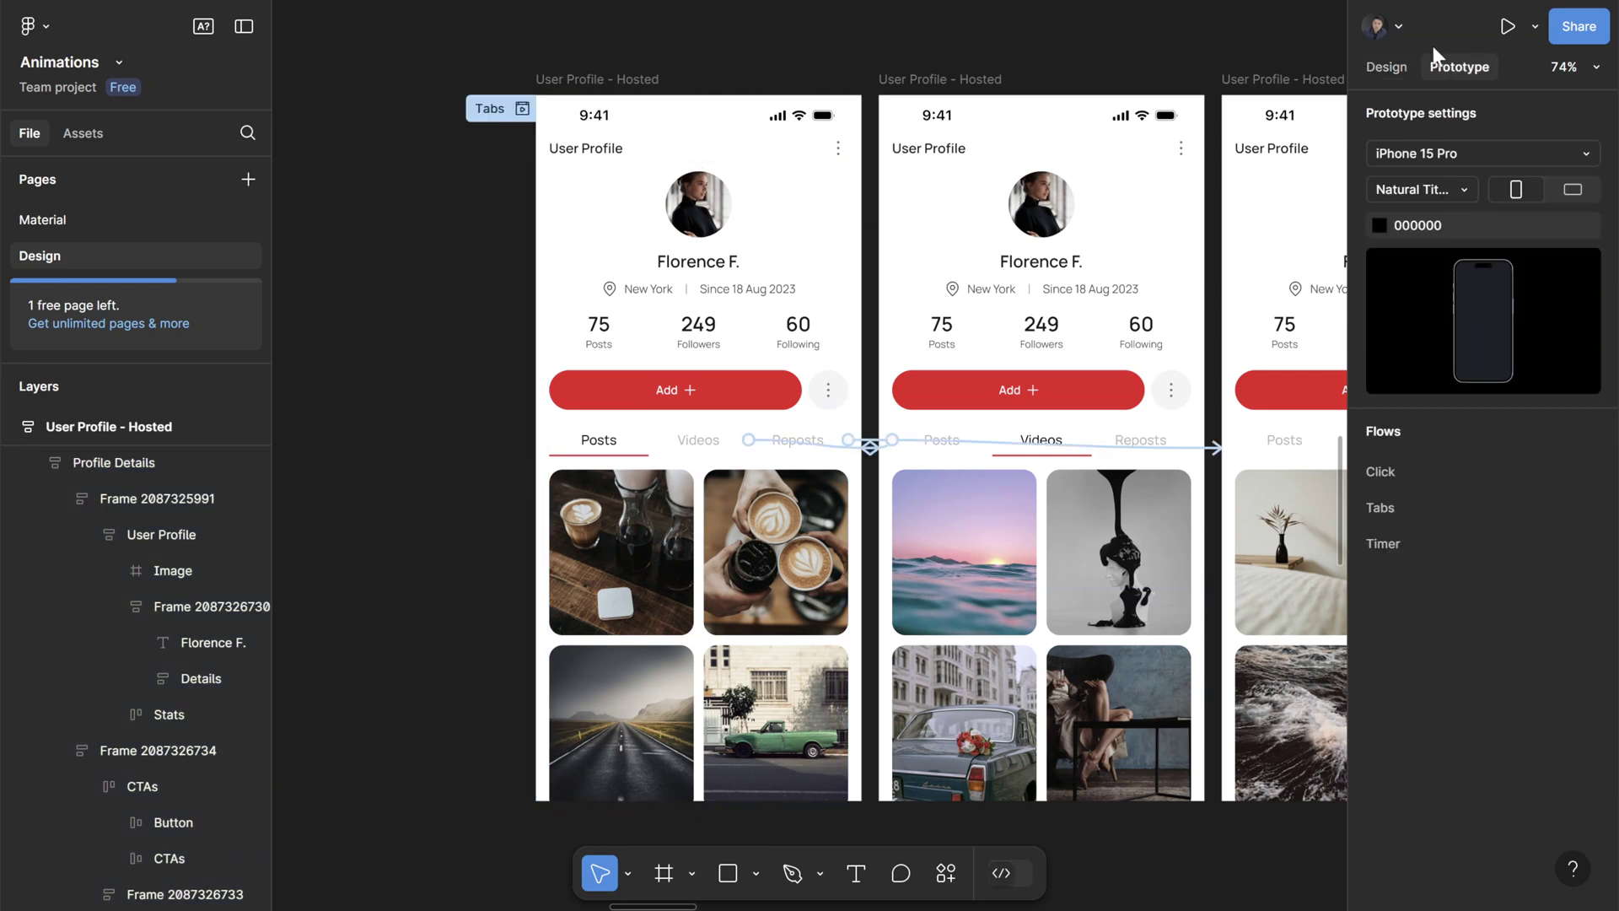
{"action": "scroll", "coordinate": [1146, 317], "scroll_direction": "right", "scroll_amount": 5}
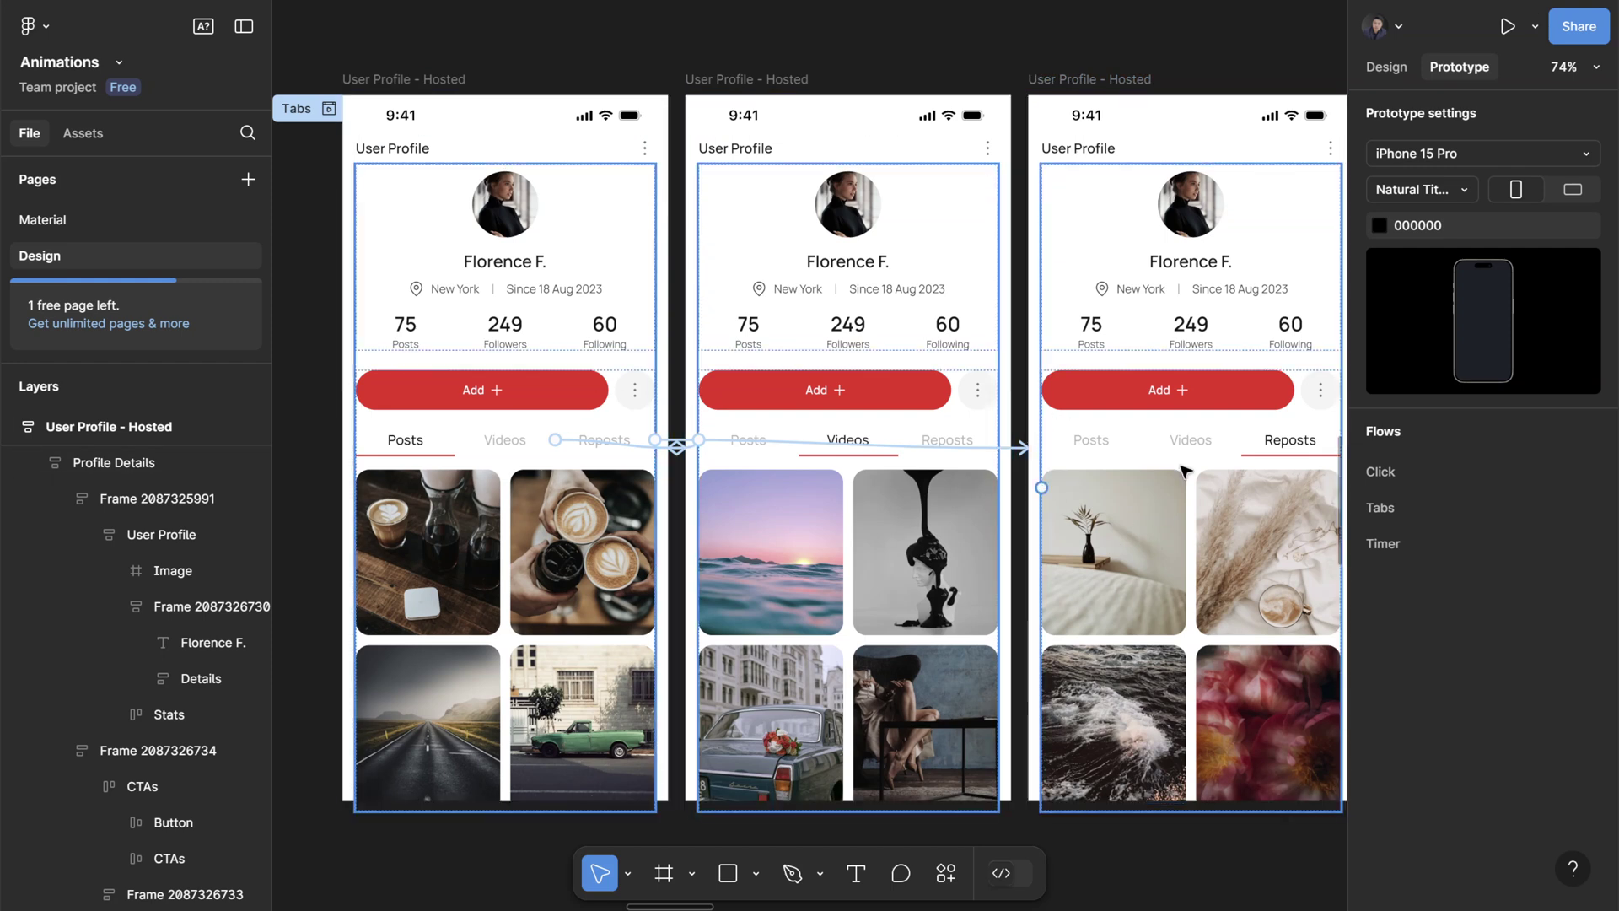
{"action": "left_click", "coordinate": [489, 485]}
{"action": "scroll", "coordinate": [489, 485], "scroll_direction": "up", "scroll_amount": 2}
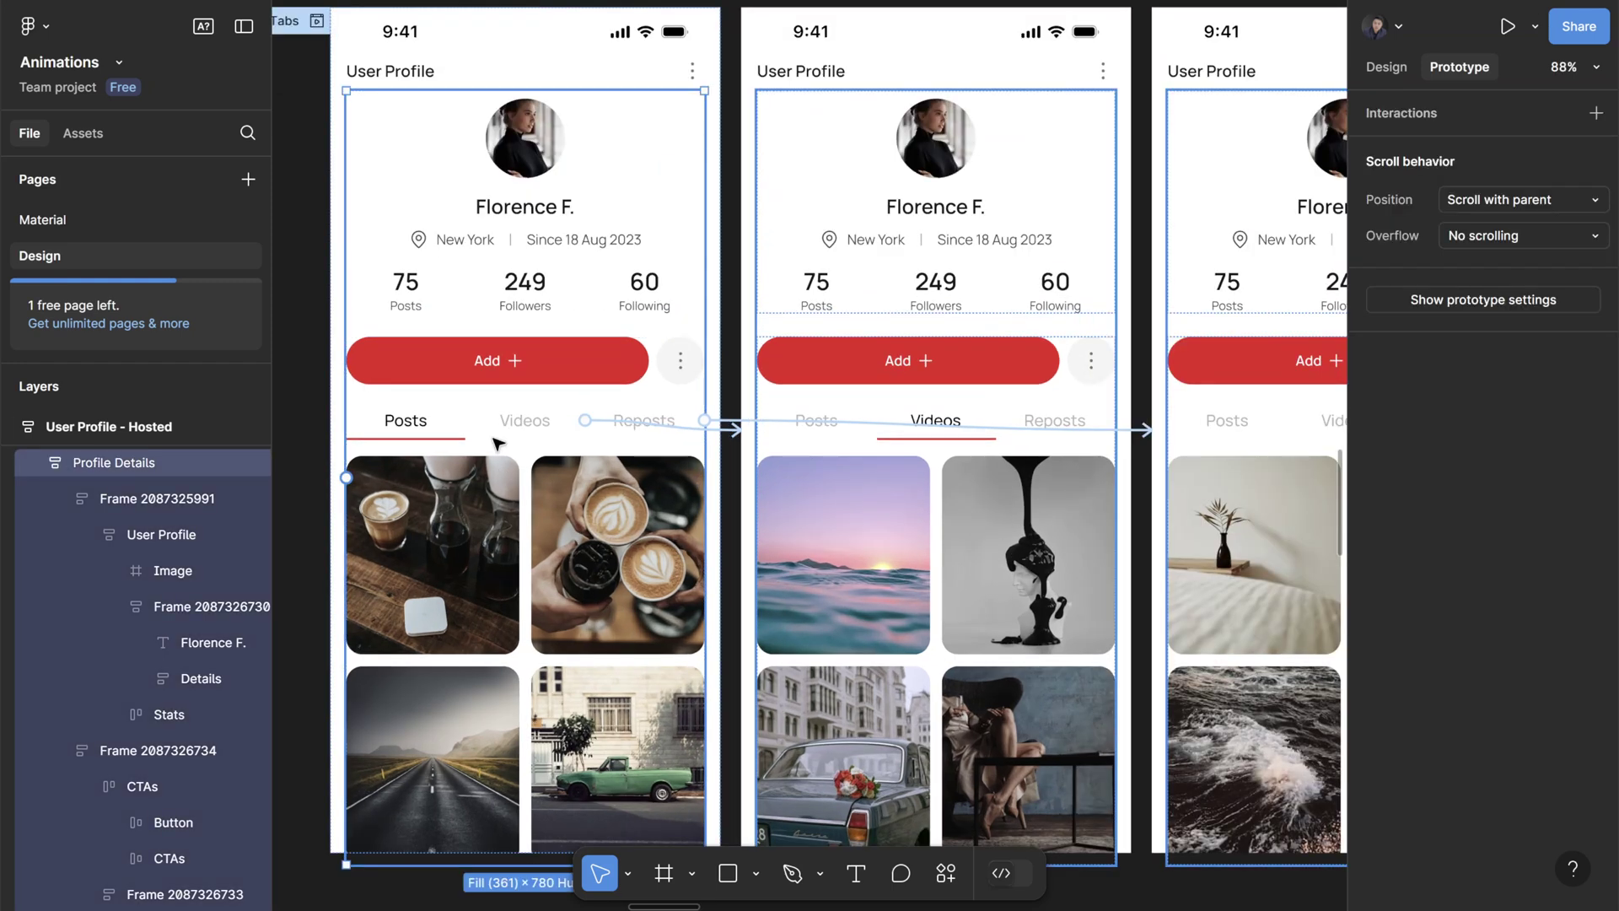
- Examine which screens the Videos and Reposts tabs on the first screen lead to, and the tab connections on the other two screens
{"action": "left_click", "coordinate": [531, 428]}
{"action": "left_click", "coordinate": [527, 431]}
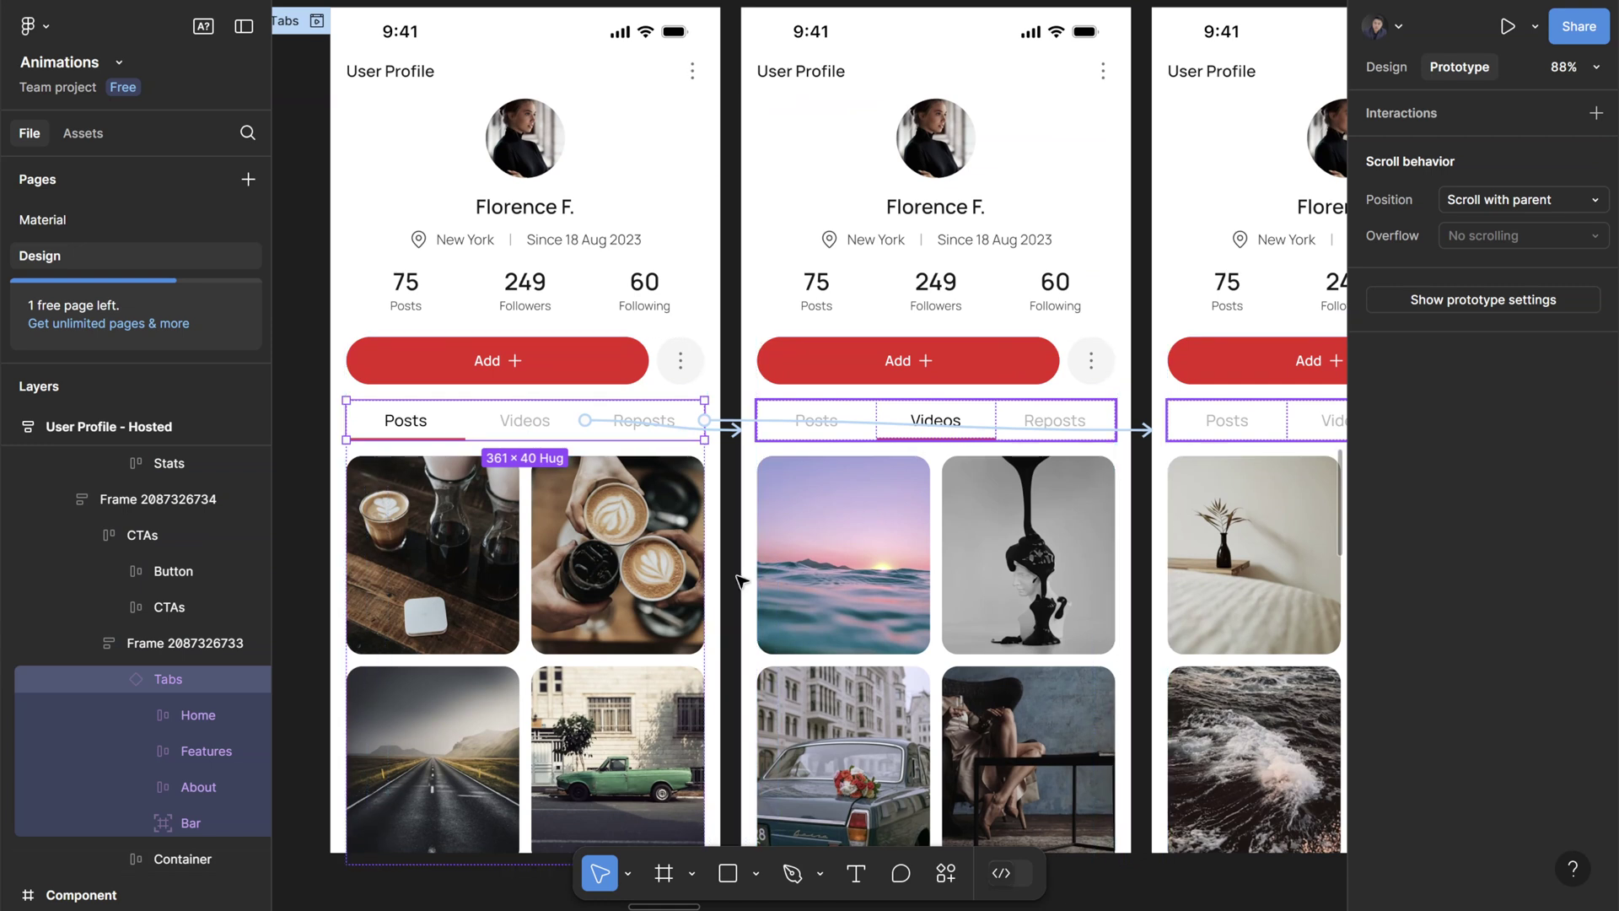
{"action": "scroll", "coordinate": [482, 503], "scroll_direction": "up", "scroll_amount": 3}
{"action": "left_click", "coordinate": [524, 420]}
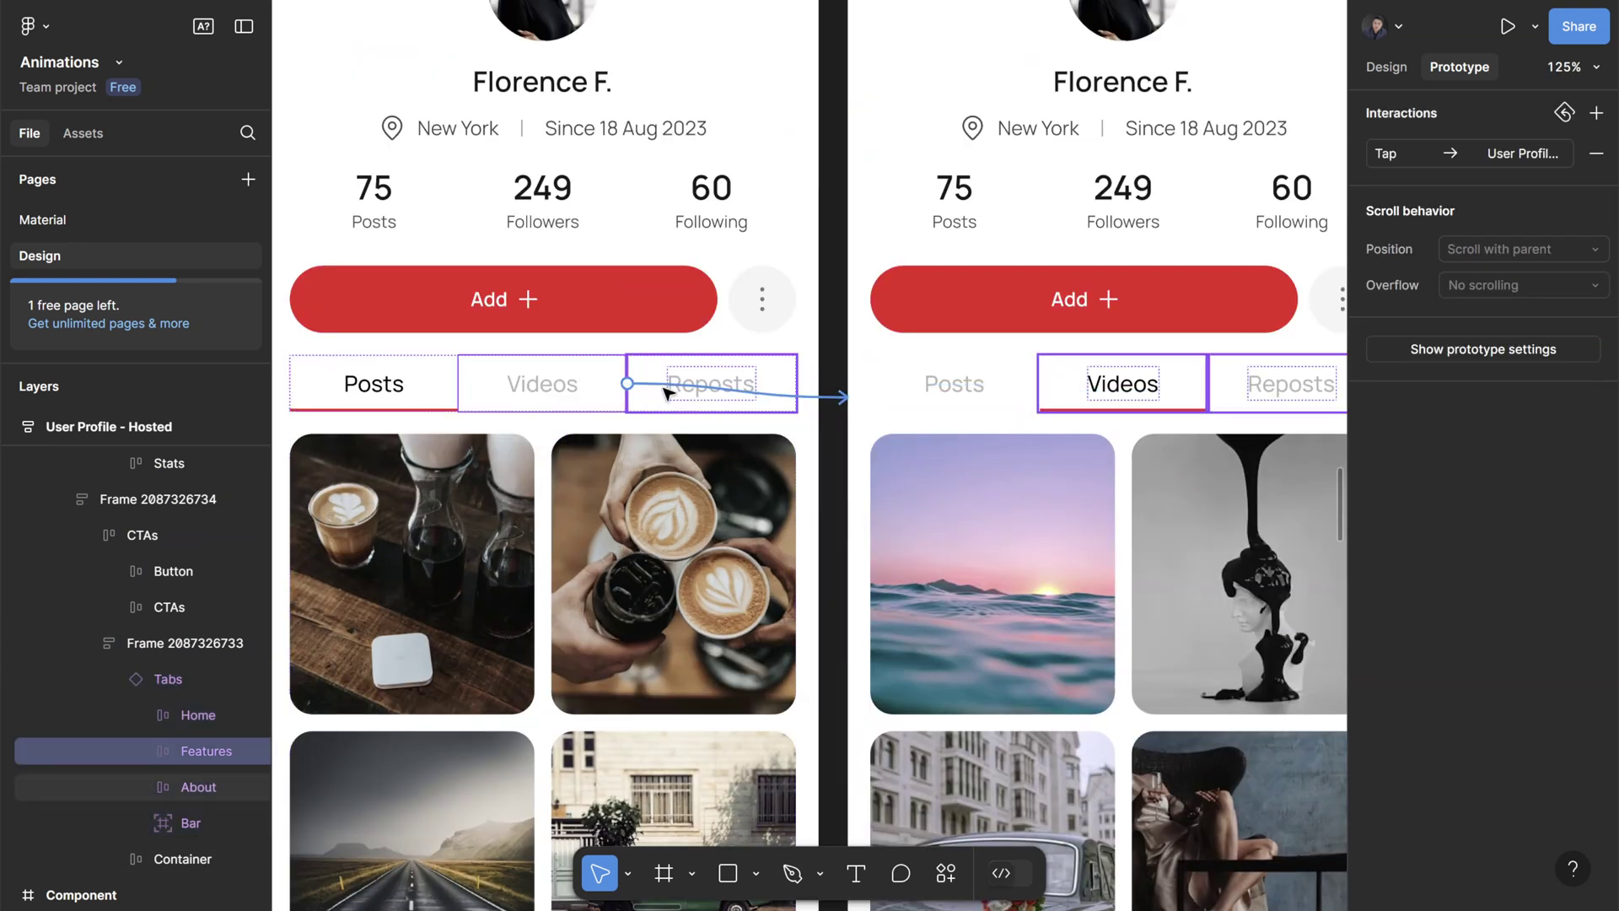
{"action": "scroll", "coordinate": [641, 418], "scroll_direction": "right", "scroll_amount": 3}
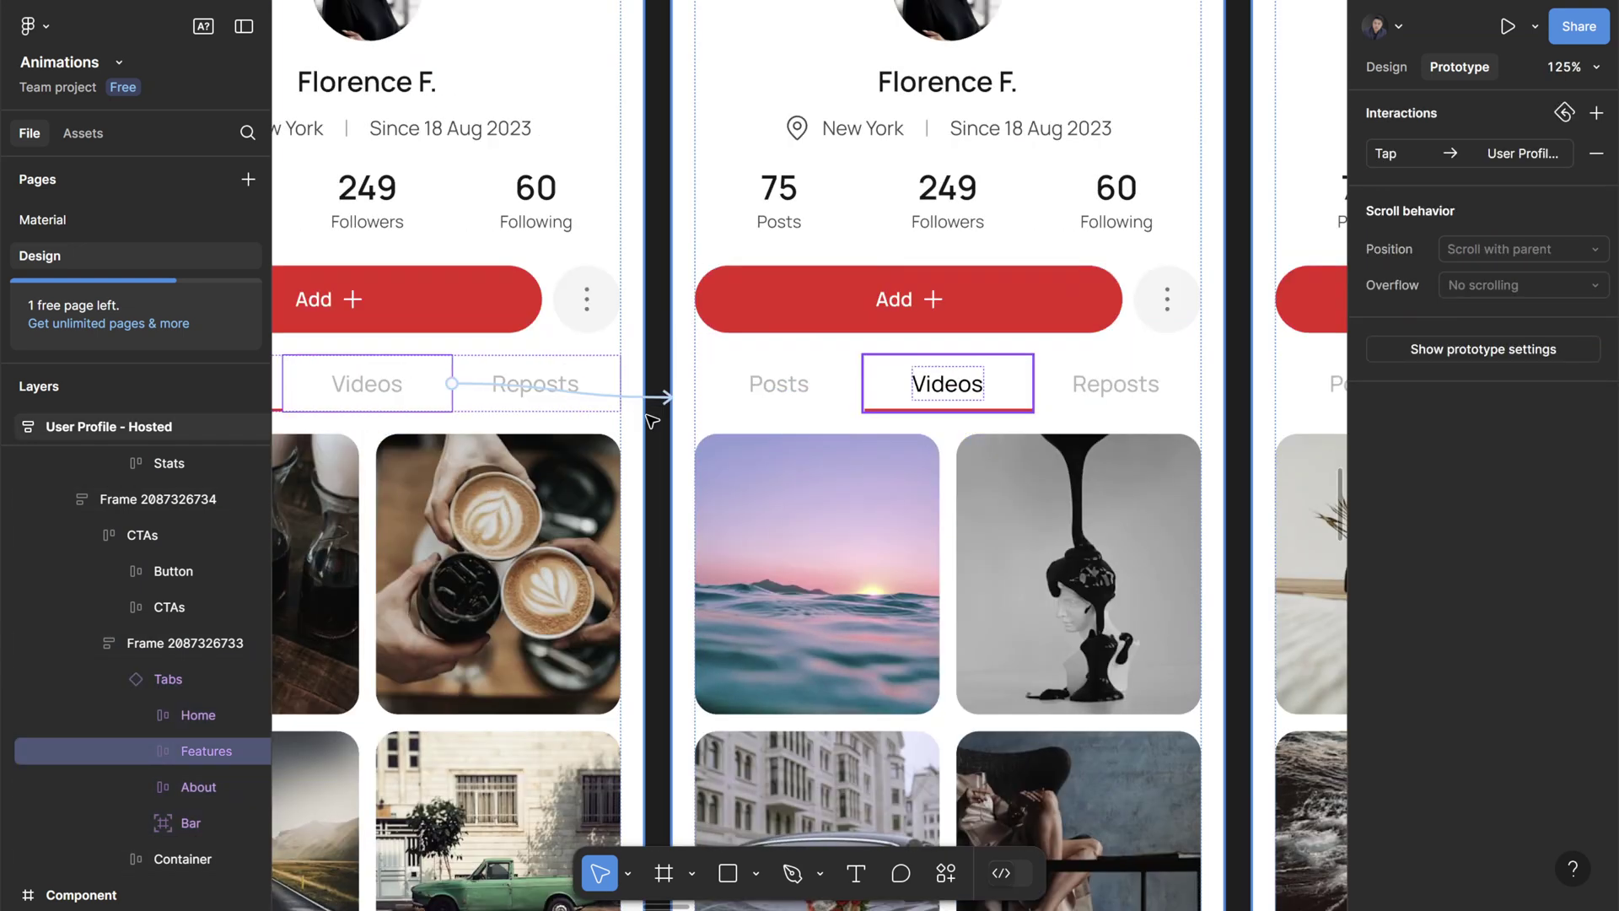
{"action": "scroll", "coordinate": [651, 419], "scroll_direction": "right", "scroll_amount": 1}
{"action": "scroll", "coordinate": [1014, 525], "scroll_direction": "down", "scroll_amount": 2}
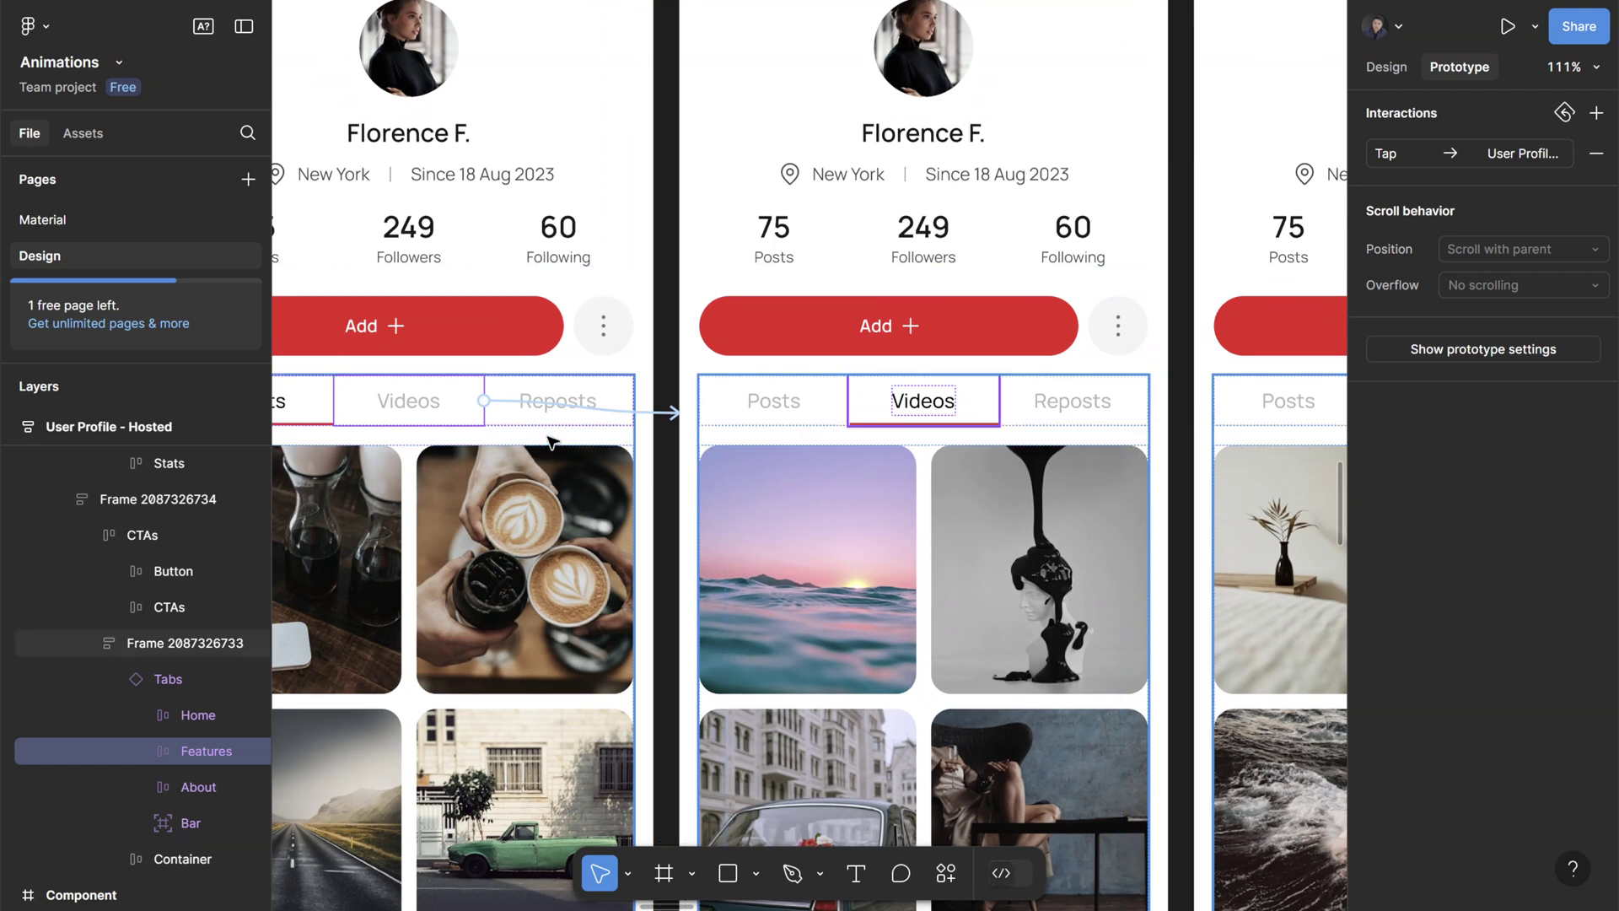
{"action": "left_click", "coordinate": [607, 403]}
{"action": "scroll", "coordinate": [514, 472], "scroll_direction": "down", "scroll_amount": 3}
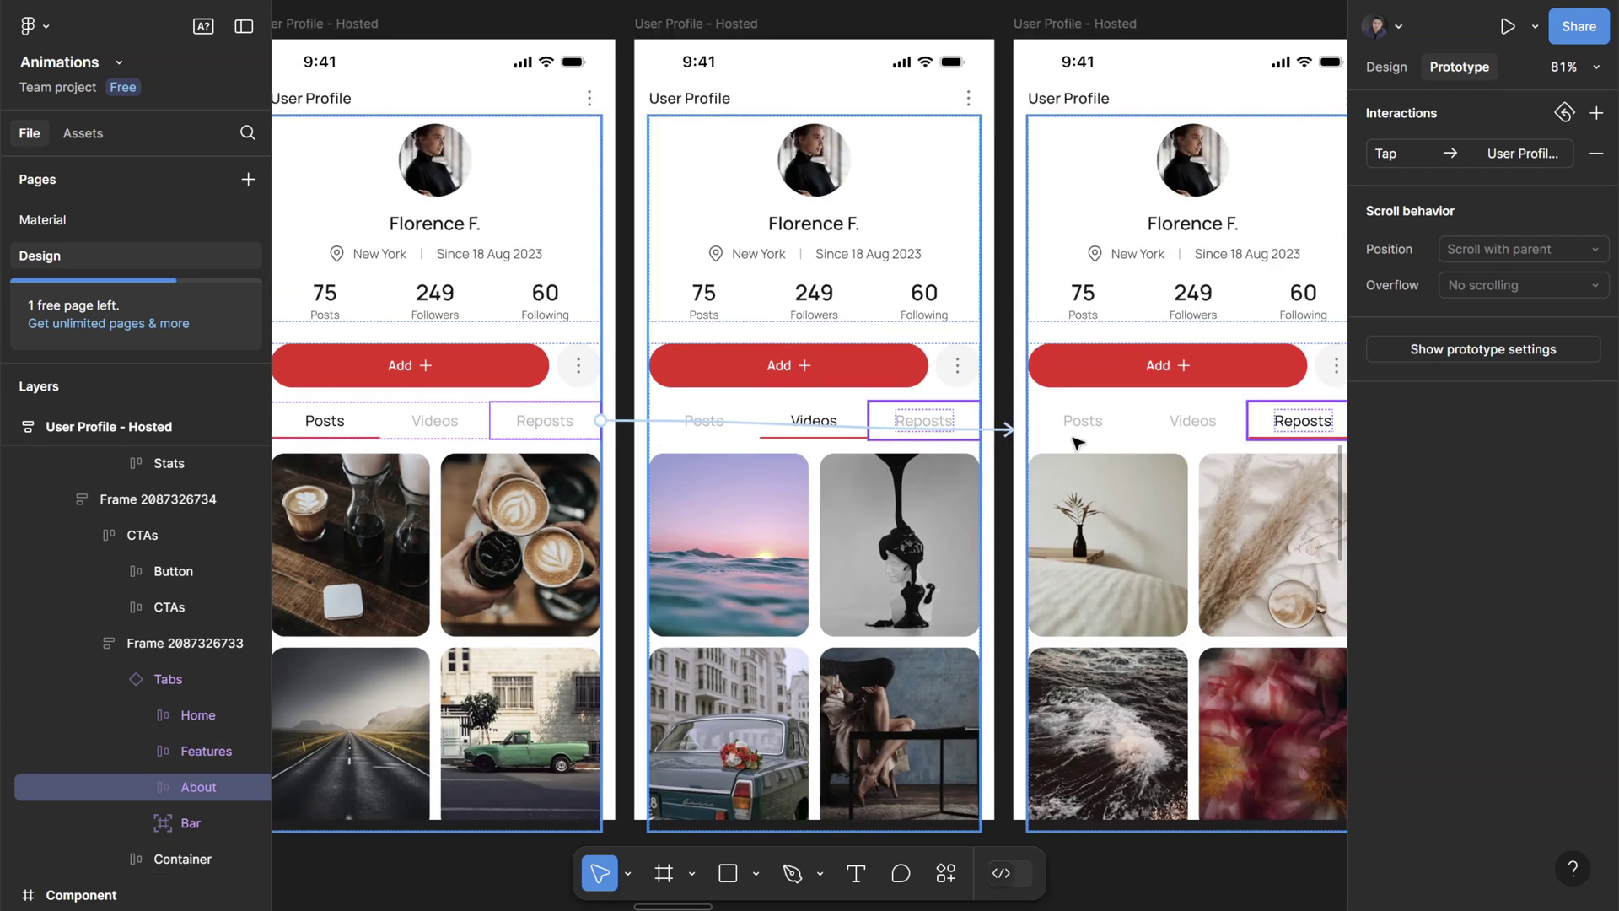
{"action": "left_click", "coordinate": [725, 407]}
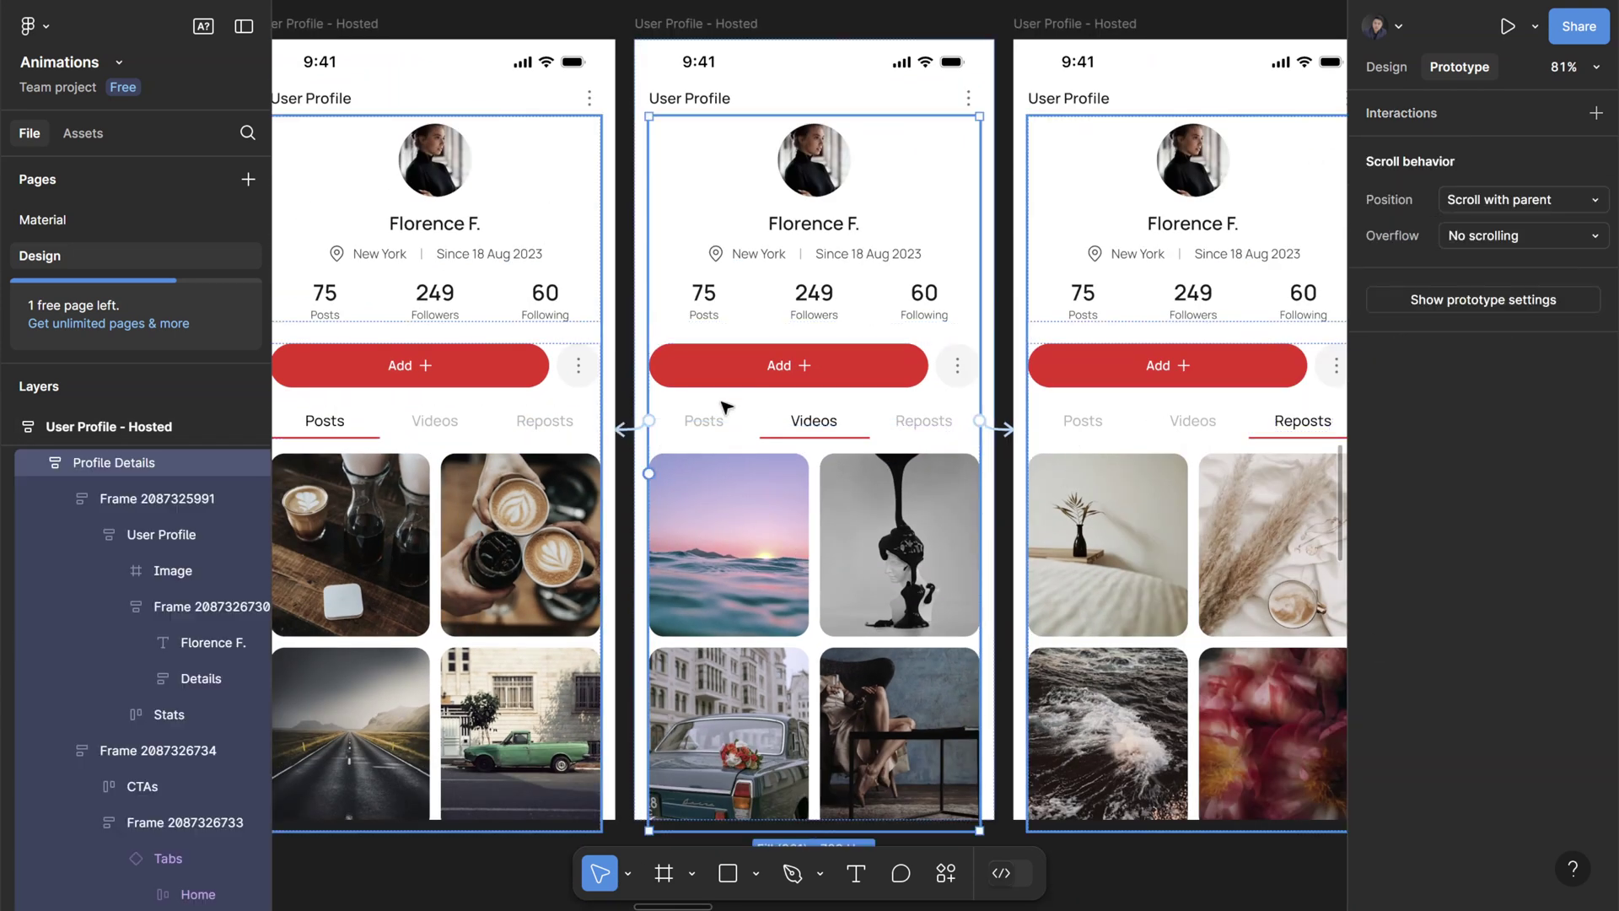
{"action": "left_click", "coordinate": [1222, 408]}
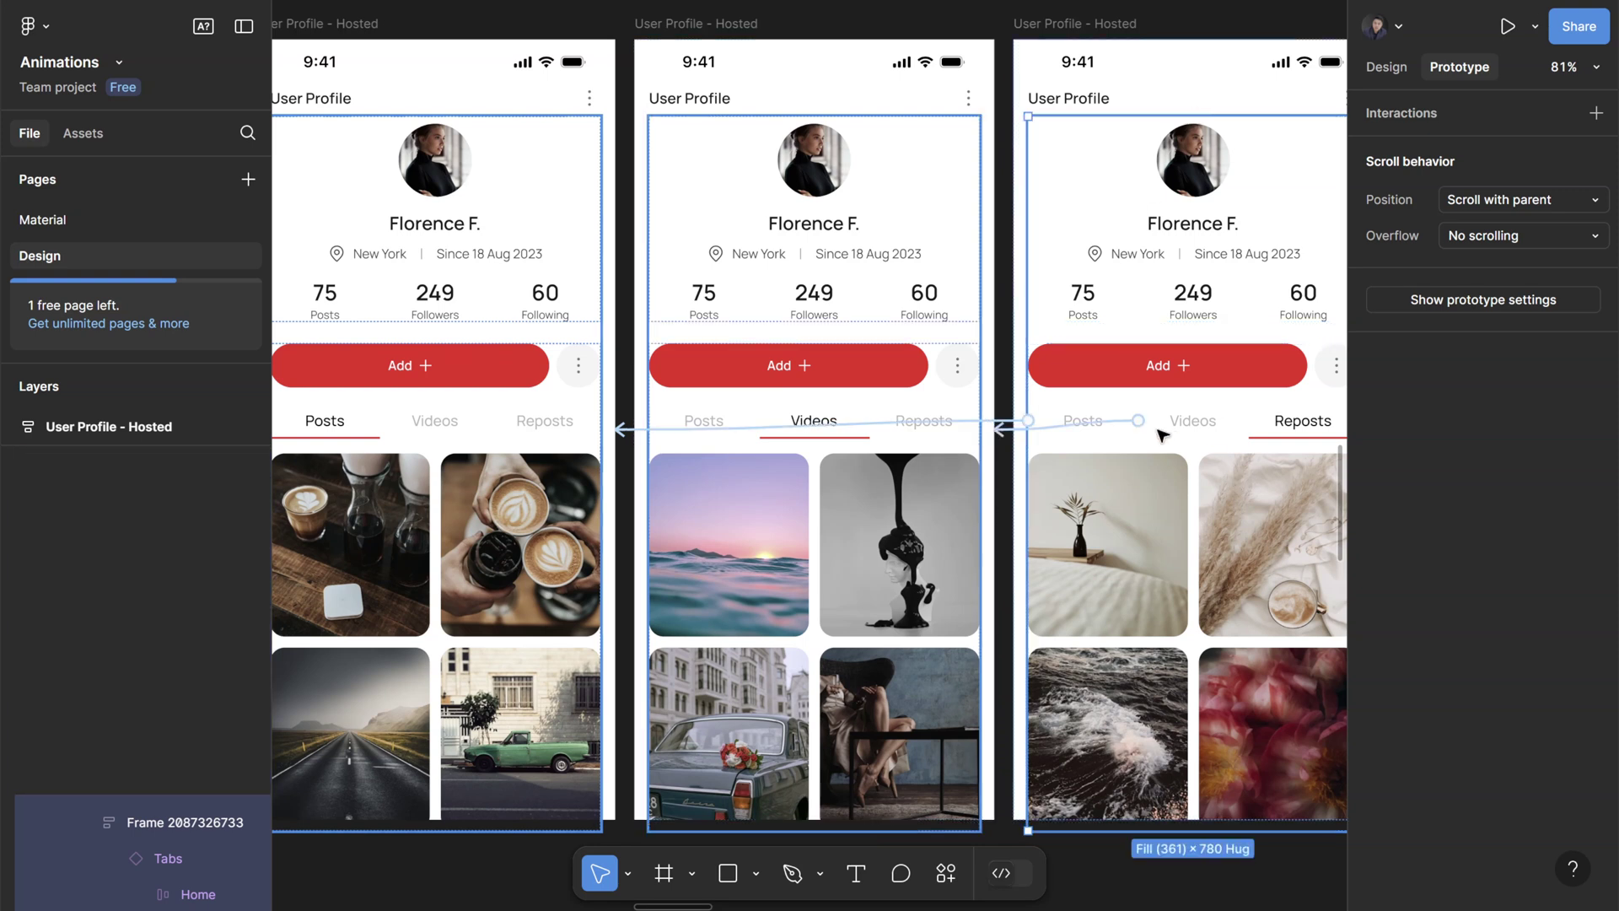
- Move the Posts version of the User Profile screen below the others and turn off Clip content on its Profile Details frame
{"action": "scroll", "coordinate": [1162, 432], "scroll_direction": "down", "scroll_amount": 3}
{"action": "left_click", "coordinate": [727, 611]}
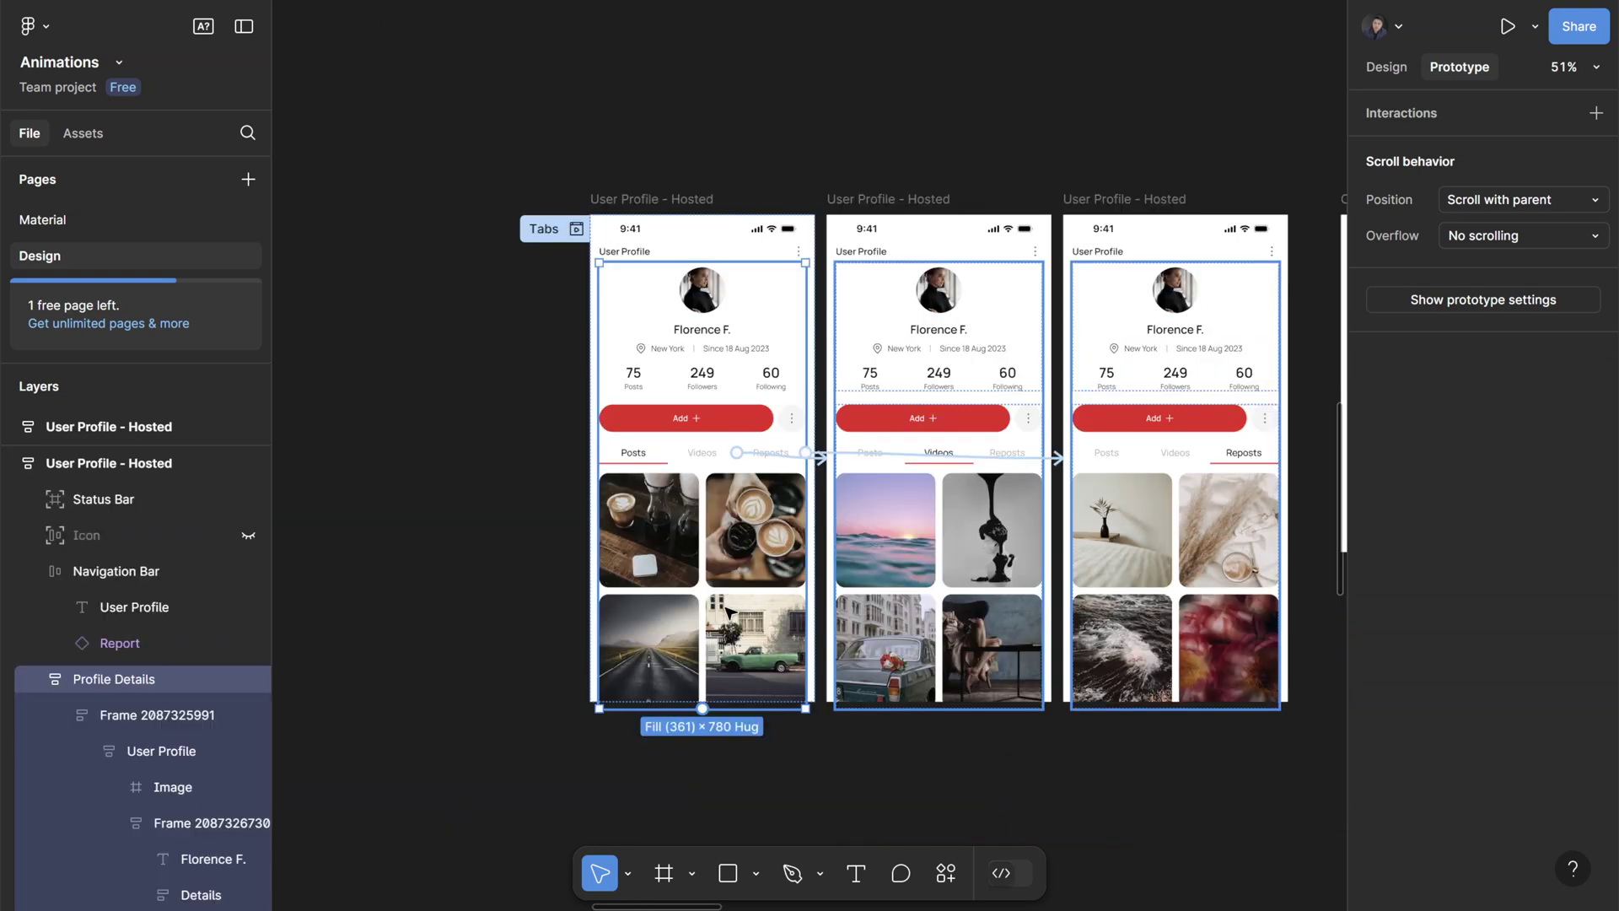
{"action": "left_click", "coordinate": [754, 546]}
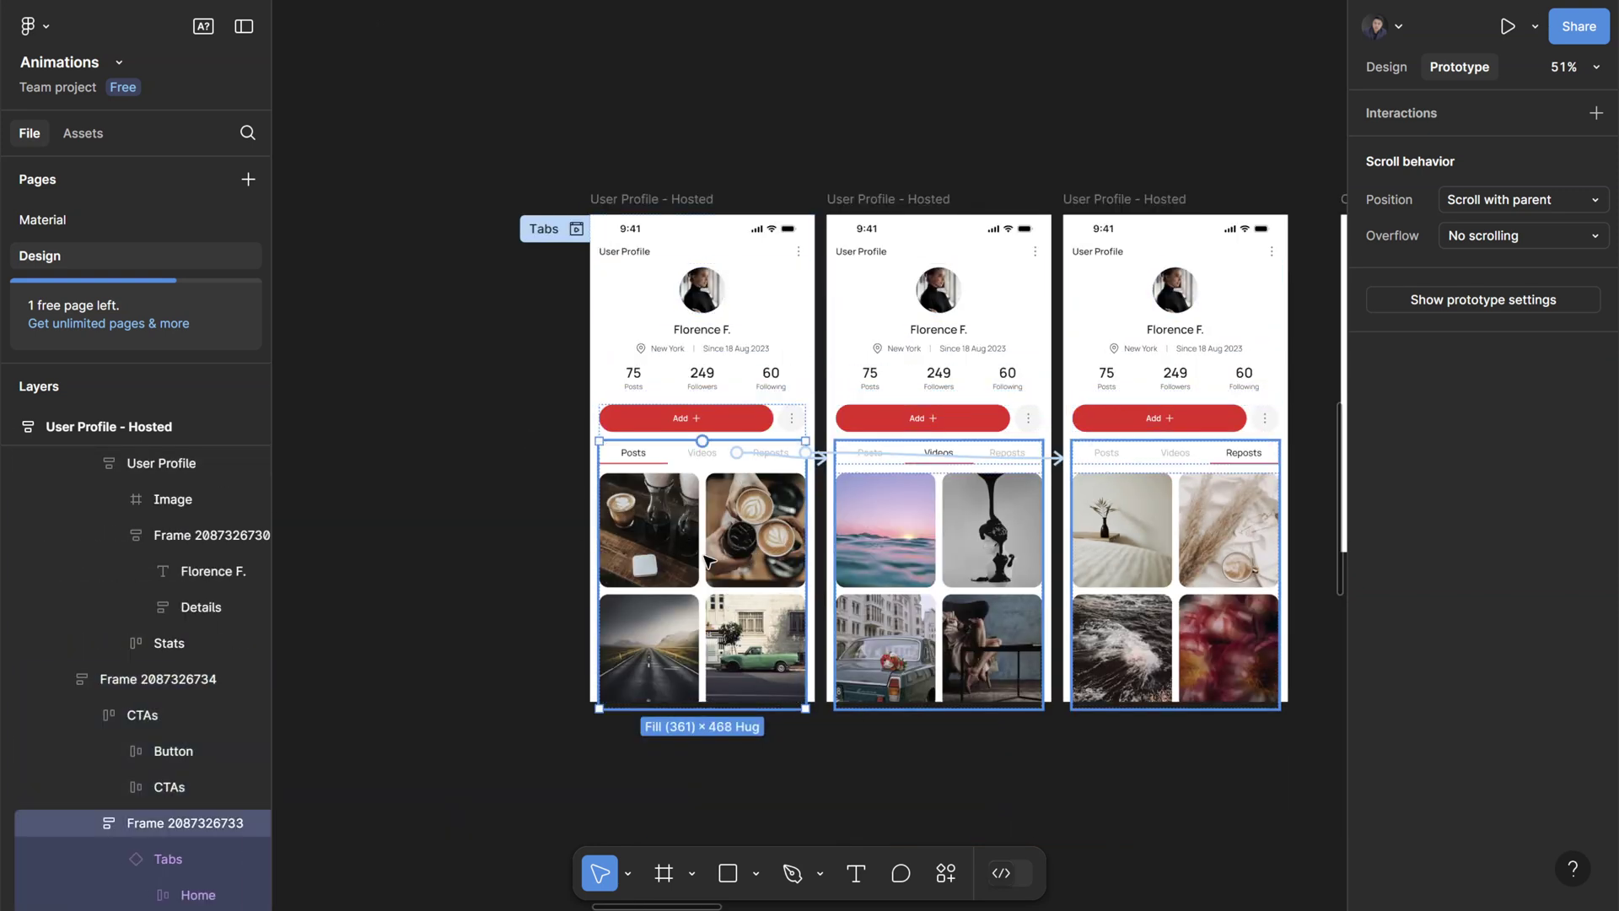
{"action": "left_click", "coordinate": [413, 472]}
{"action": "scroll", "coordinate": [422, 456], "scroll_direction": "down", "scroll_amount": 3}
{"action": "left_click_drag", "start_coordinate": [562, 271], "coordinate": [700, 651]}
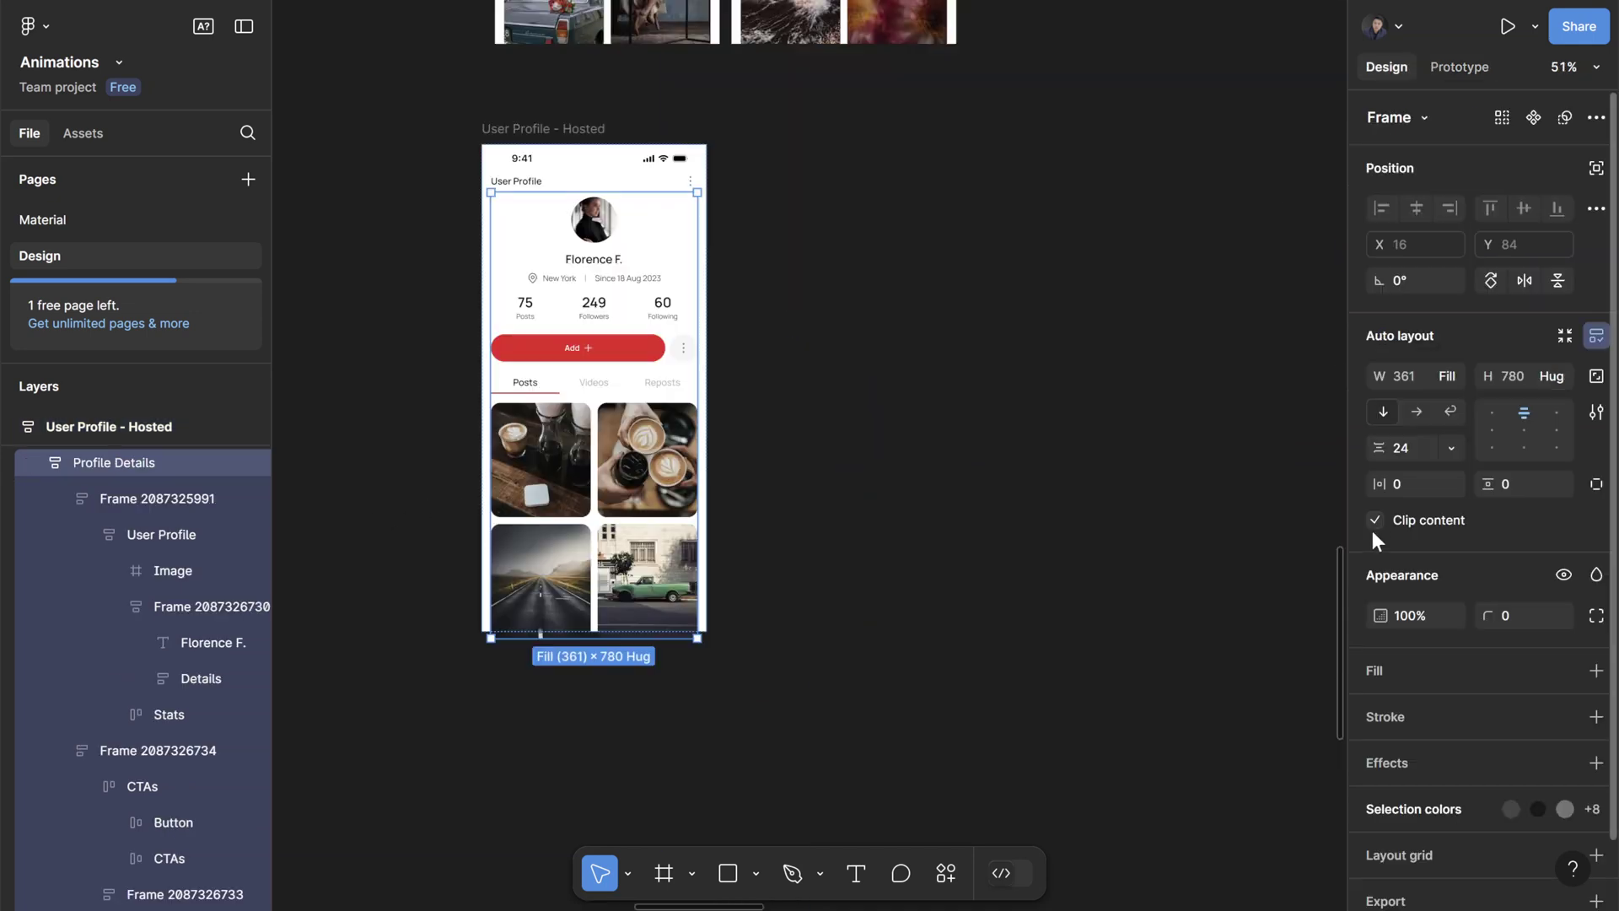
{"action": "left_click", "coordinate": [1365, 520]}
{"action": "left_click", "coordinate": [916, 723]}
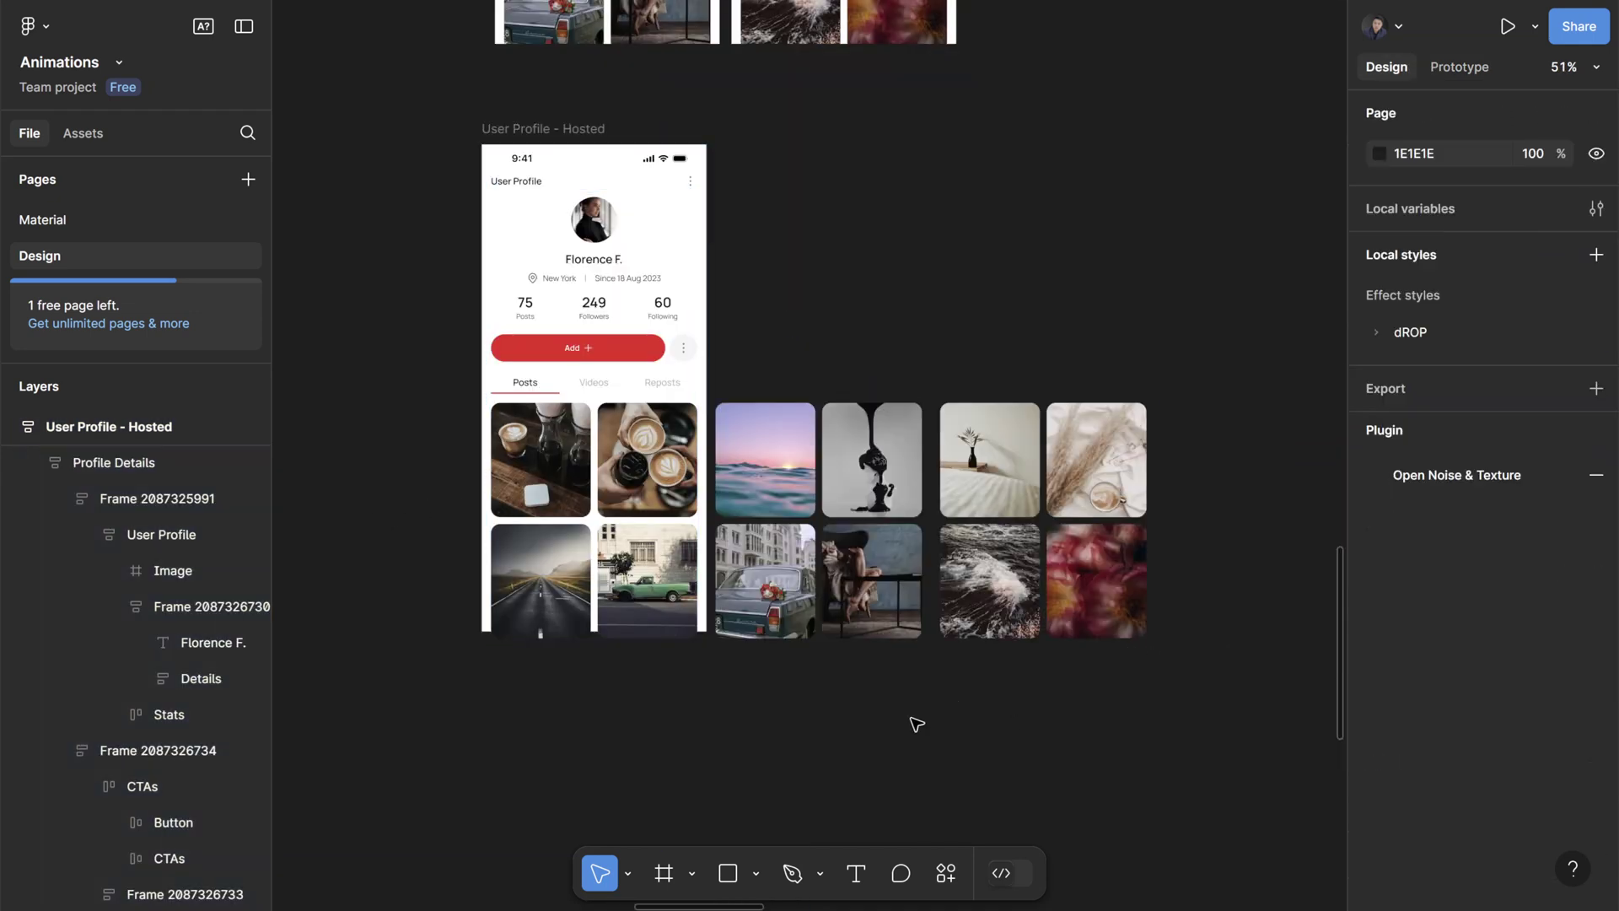
- Examine the Container under the tabs of the Posts screen and its nested image frames 1, 2 and 3
{"action": "scroll", "coordinate": [916, 723], "scroll_direction": "up", "scroll_amount": 2}
{"action": "left_click", "coordinate": [598, 422]}
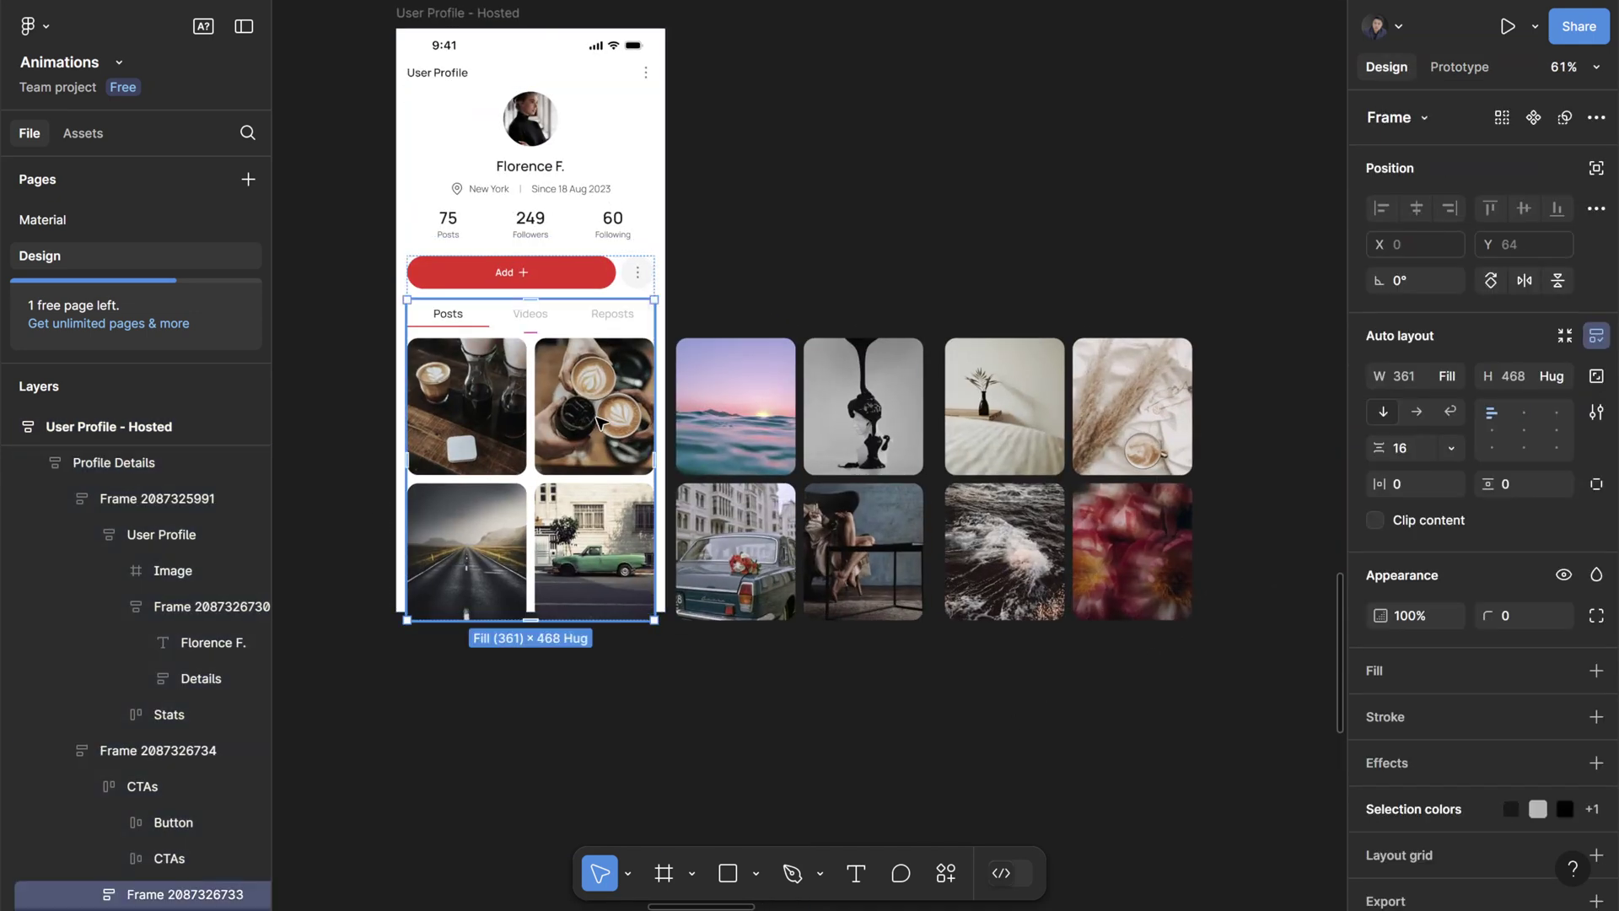
{"action": "double_click", "coordinate": [598, 421]}
{"action": "scroll", "coordinate": [938, 70], "scroll_direction": "up", "scroll_amount": 5}
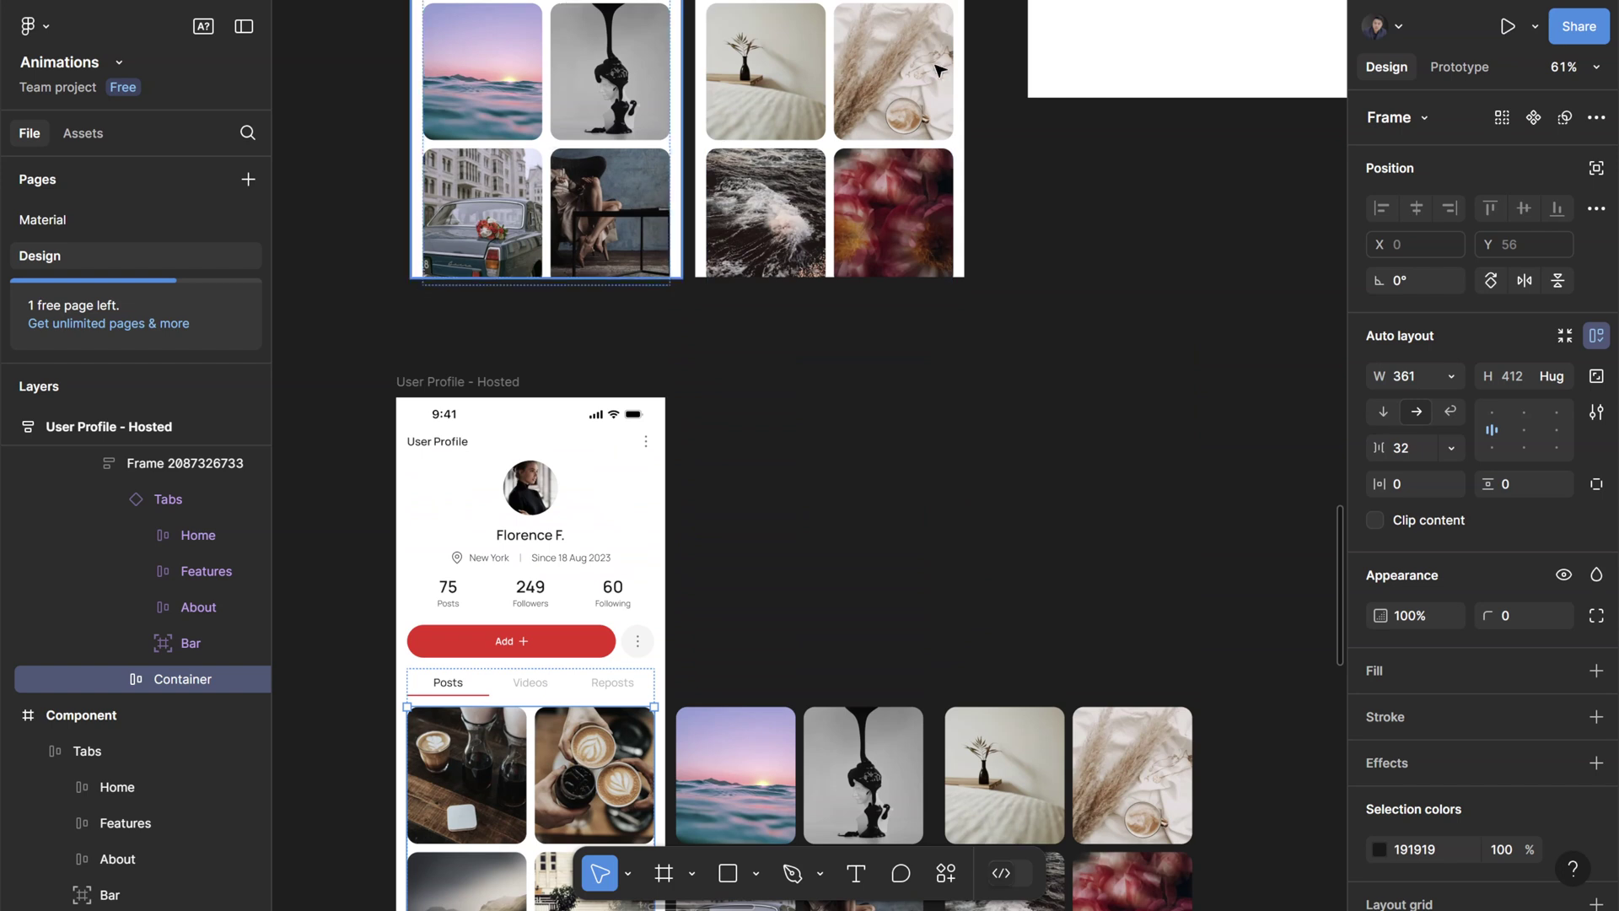
{"action": "scroll", "coordinate": [425, 623], "scroll_direction": "down", "scroll_amount": 3}
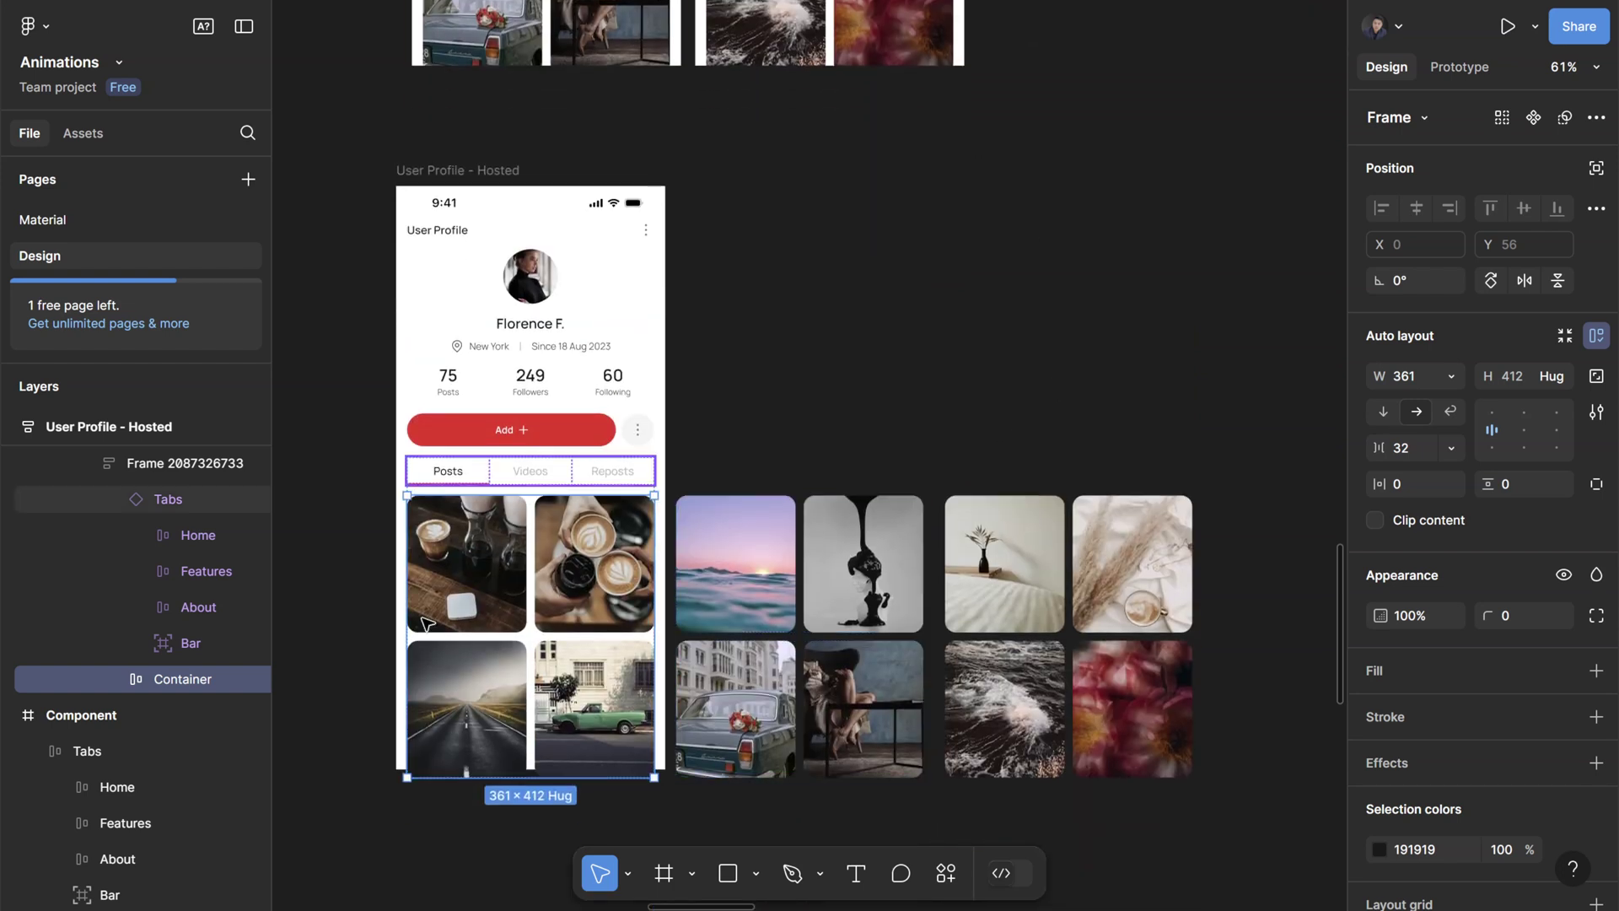
{"action": "left_click", "coordinate": [119, 679]}
{"action": "scroll", "coordinate": [165, 701], "scroll_direction": "down", "scroll_amount": 3}
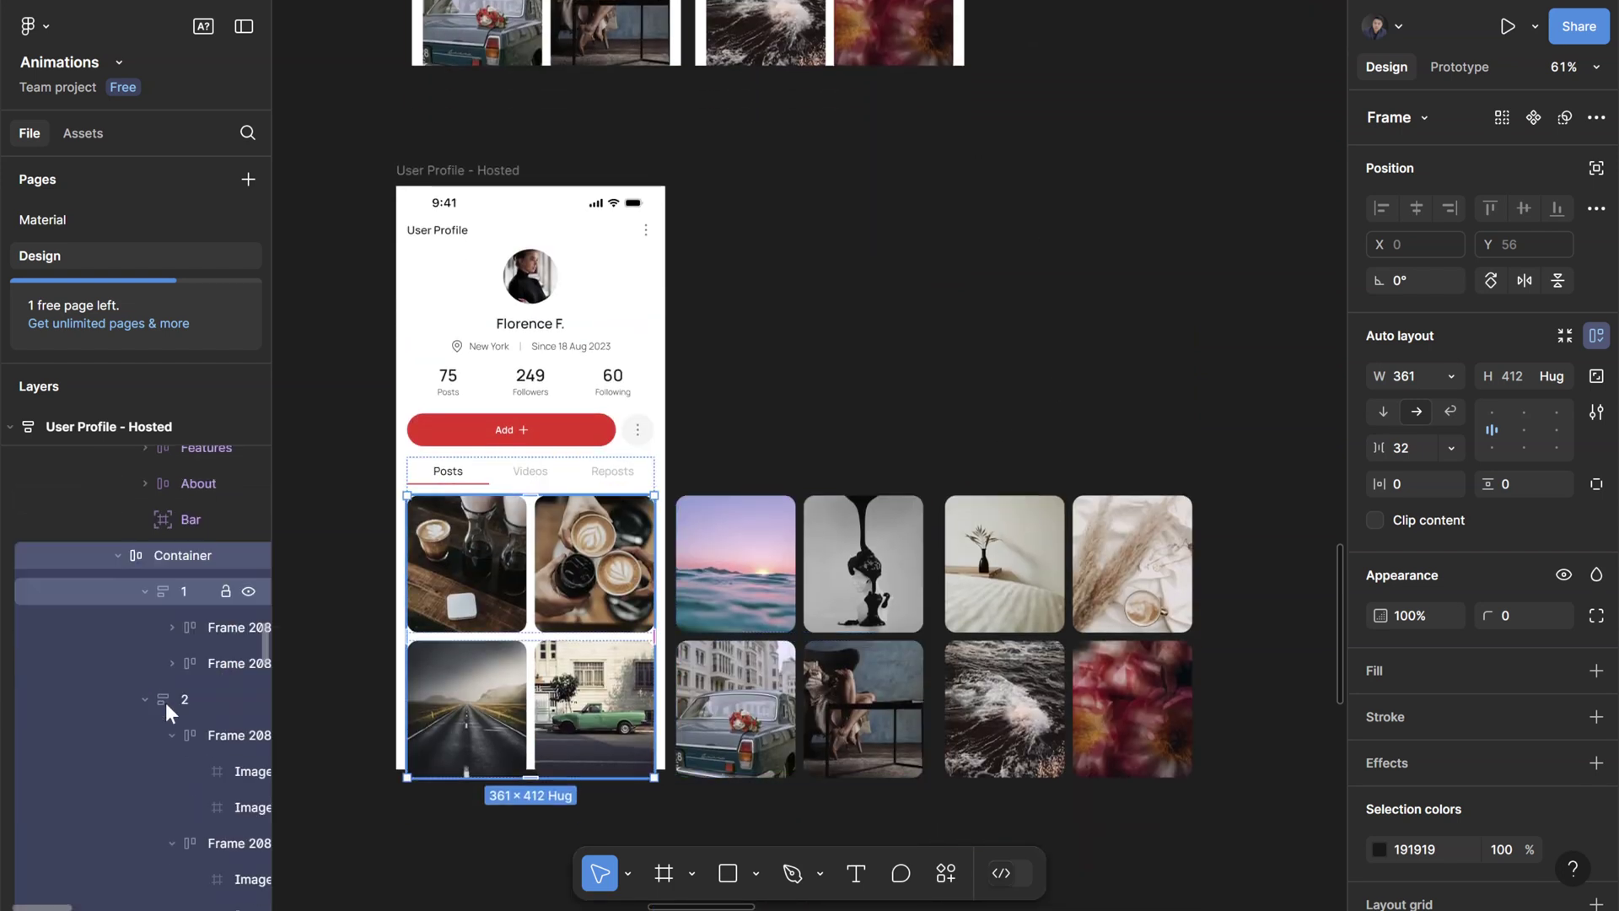
{"action": "scroll", "coordinate": [165, 701], "scroll_direction": "down", "scroll_amount": 2}
{"action": "left_click", "coordinate": [144, 594]}
{"action": "left_click", "coordinate": [144, 490]}
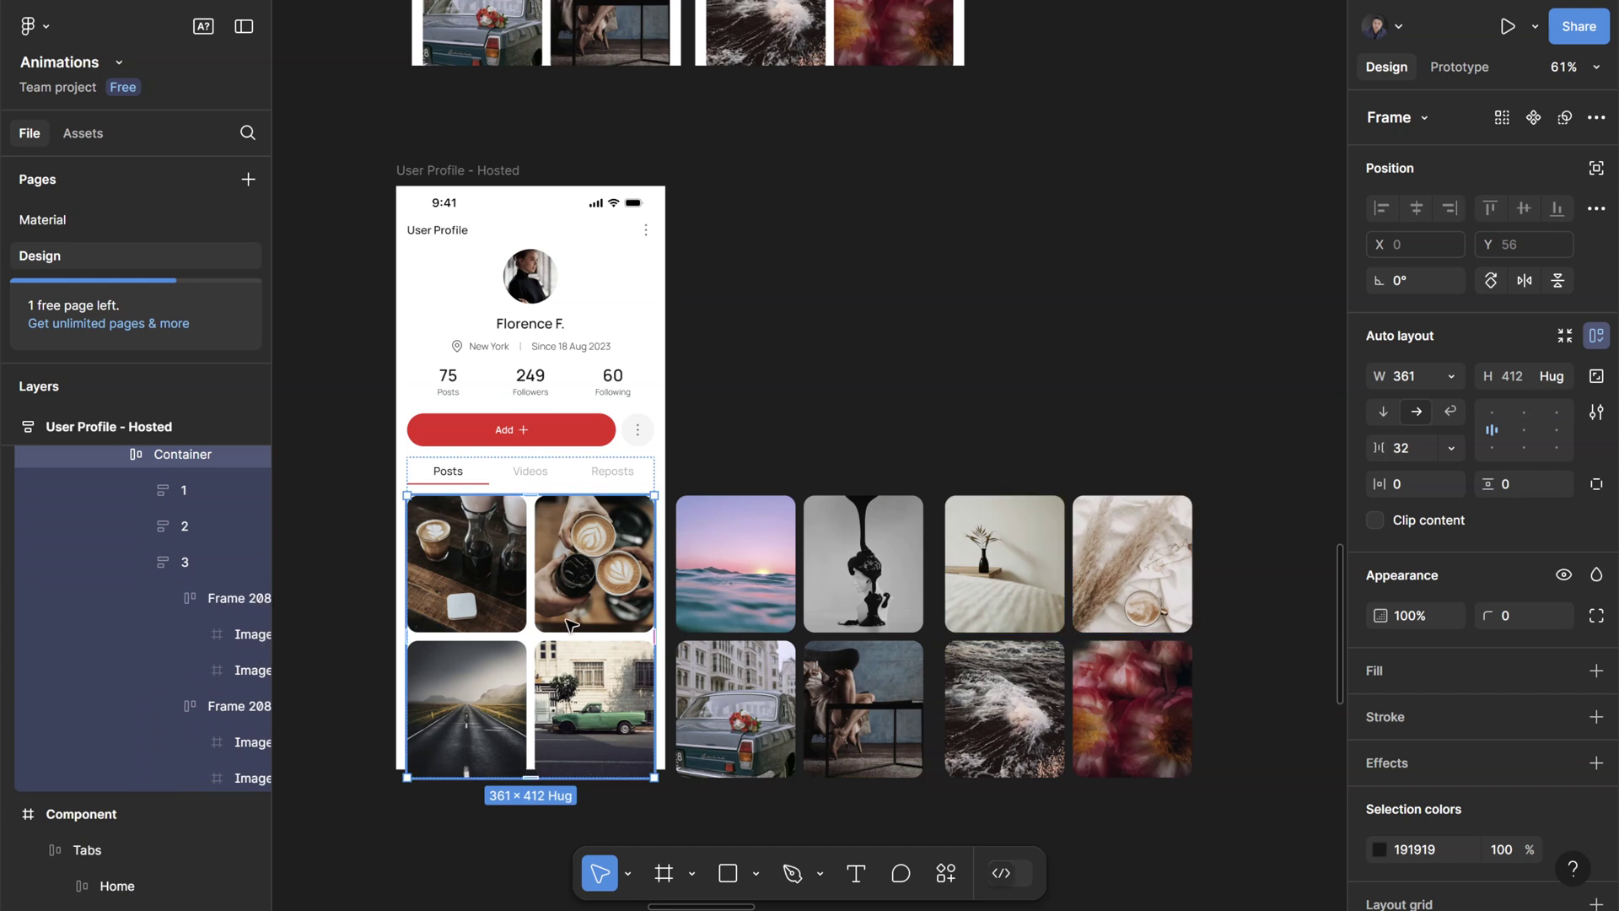
{"action": "left_click", "coordinate": [194, 563]}
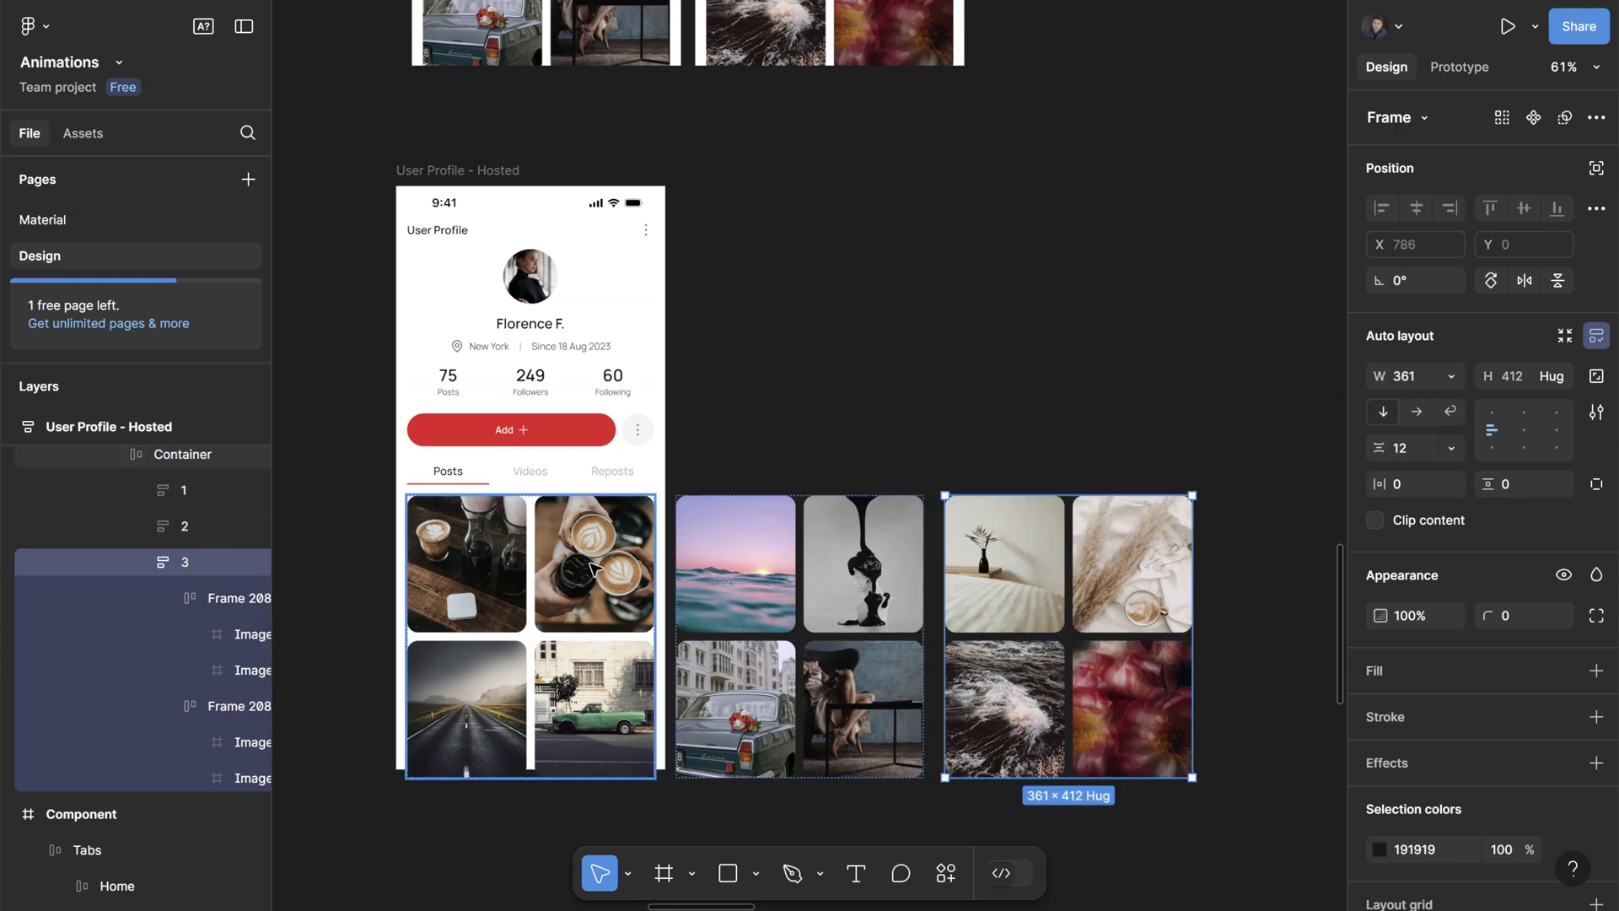
{"action": "left_click", "coordinate": [101, 455]}
{"action": "scroll", "coordinate": [529, 590], "scroll_direction": "up", "scroll_amount": 5}
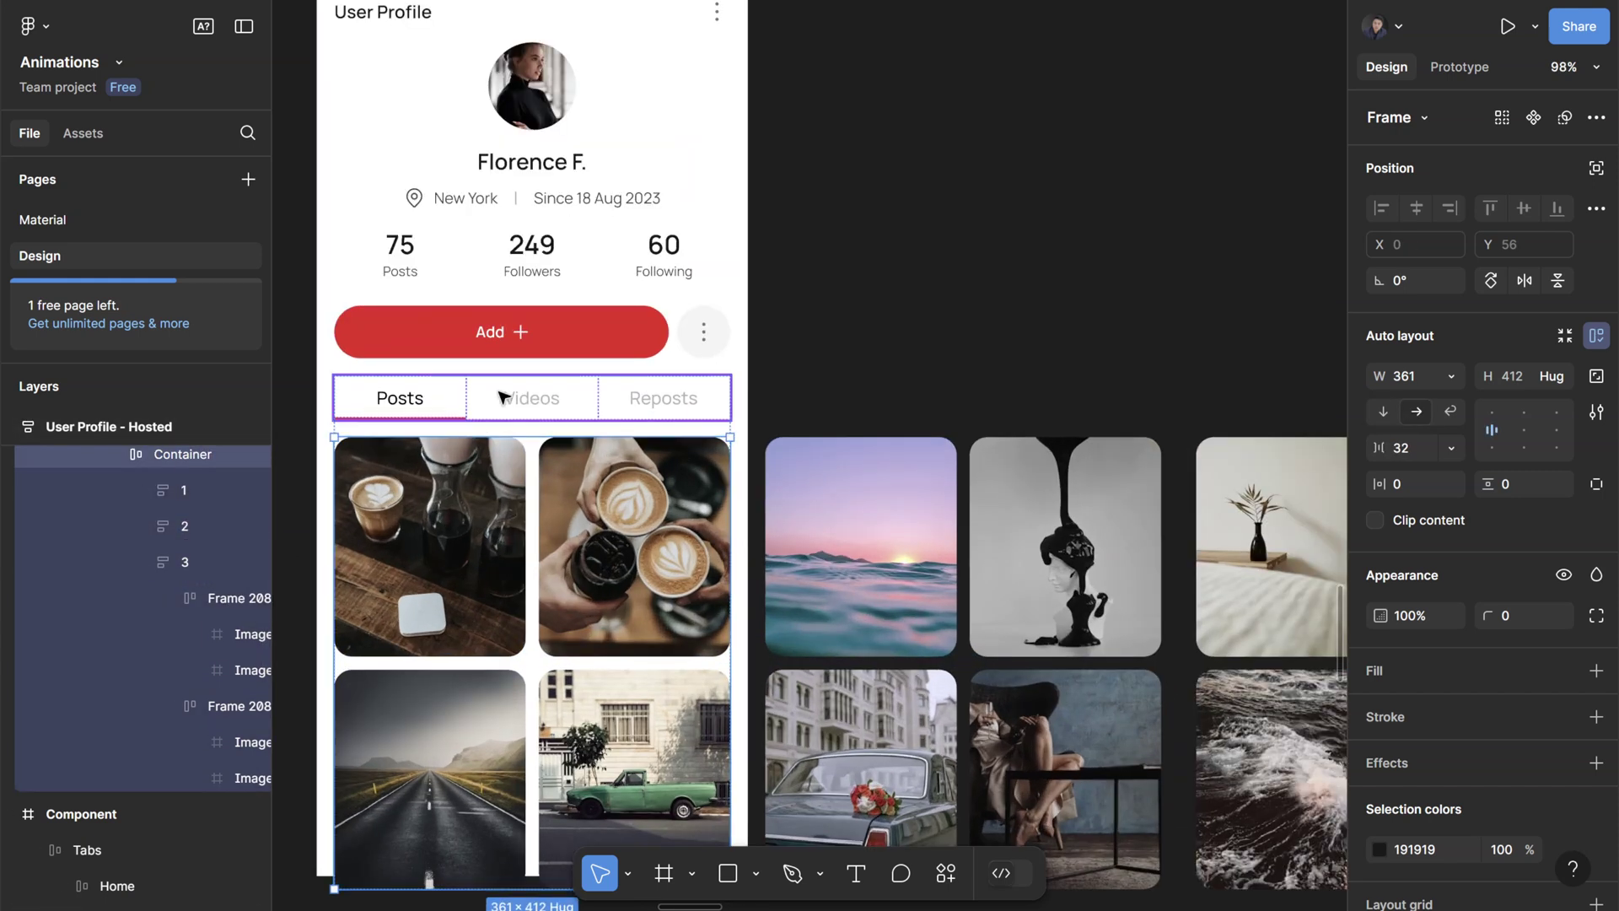
{"action": "scroll", "coordinate": [647, 521], "scroll_direction": "down", "scroll_amount": 5}
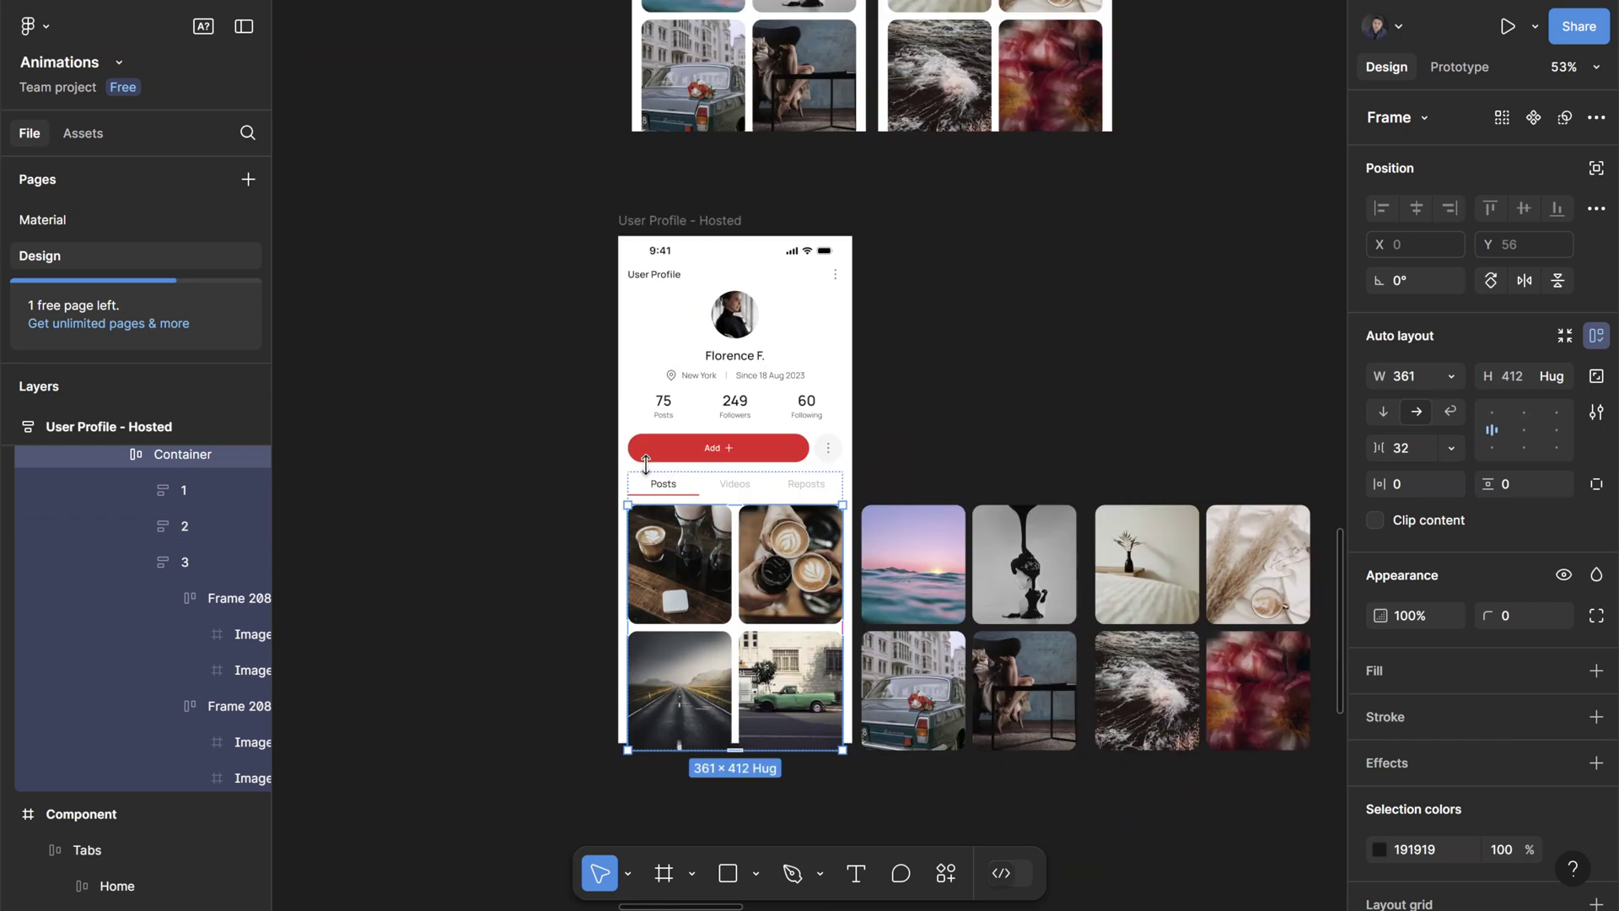
- Move the Videos version of the User Profile screen to empty canvas left of the others and turn off Clip content to expose its Container's overflow
{"action": "scroll", "coordinate": [952, 573], "scroll_direction": "up", "scroll_amount": 4}
{"action": "scroll", "coordinate": [974, 290], "scroll_direction": "left", "scroll_amount": 5}
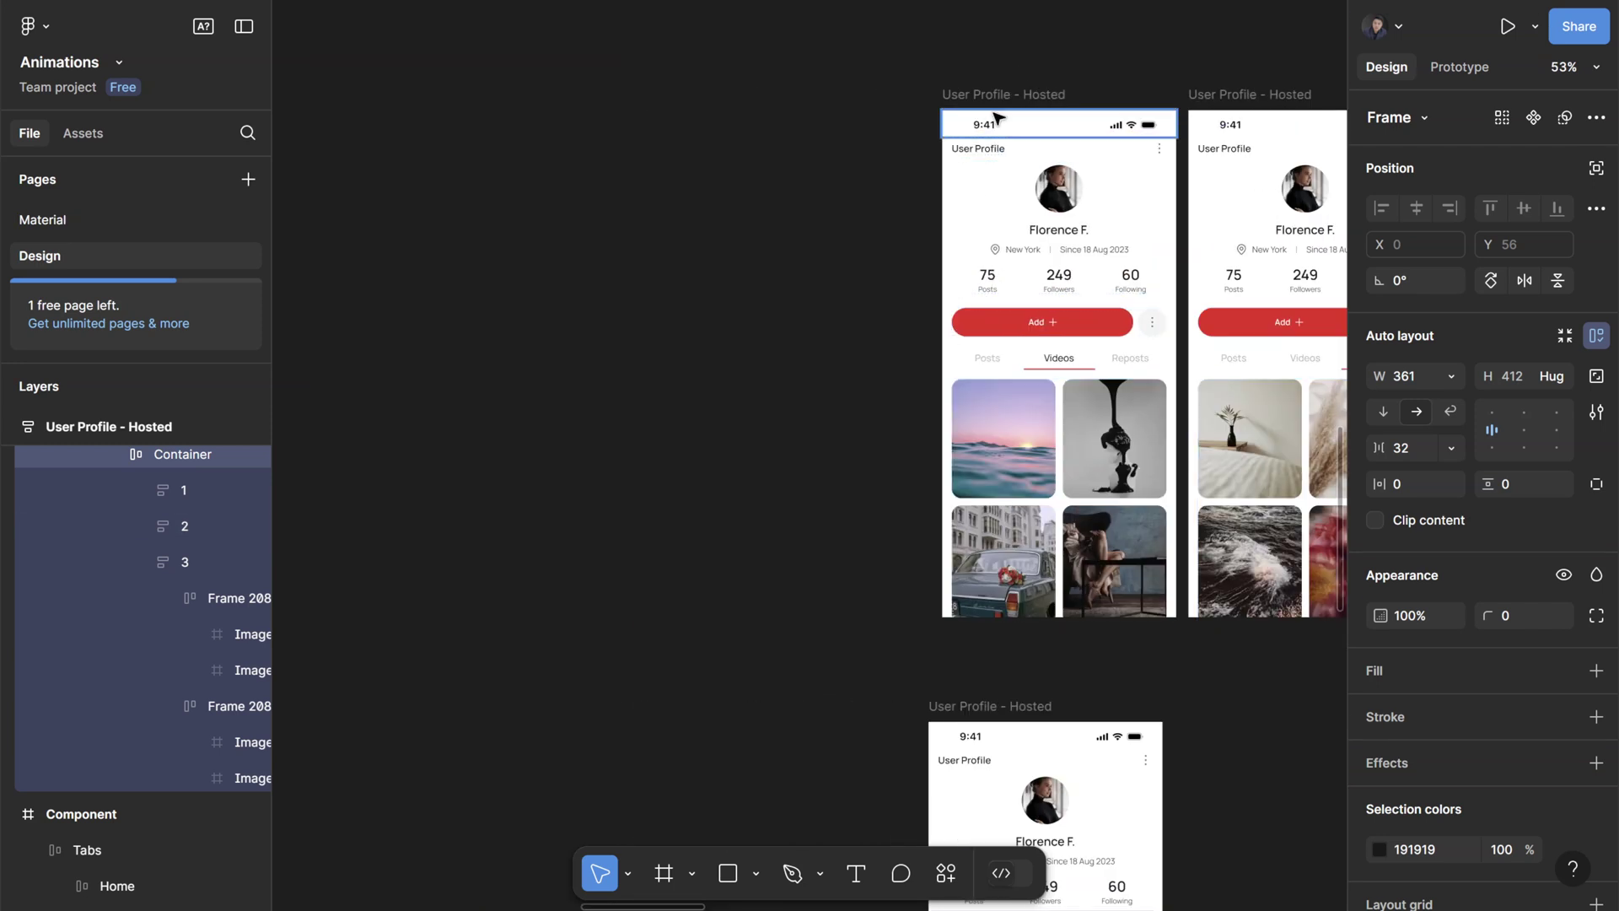
{"action": "left_click_drag", "start_coordinate": [1037, 93], "coordinate": [455, 189]}
{"action": "double_click", "coordinate": [511, 559]}
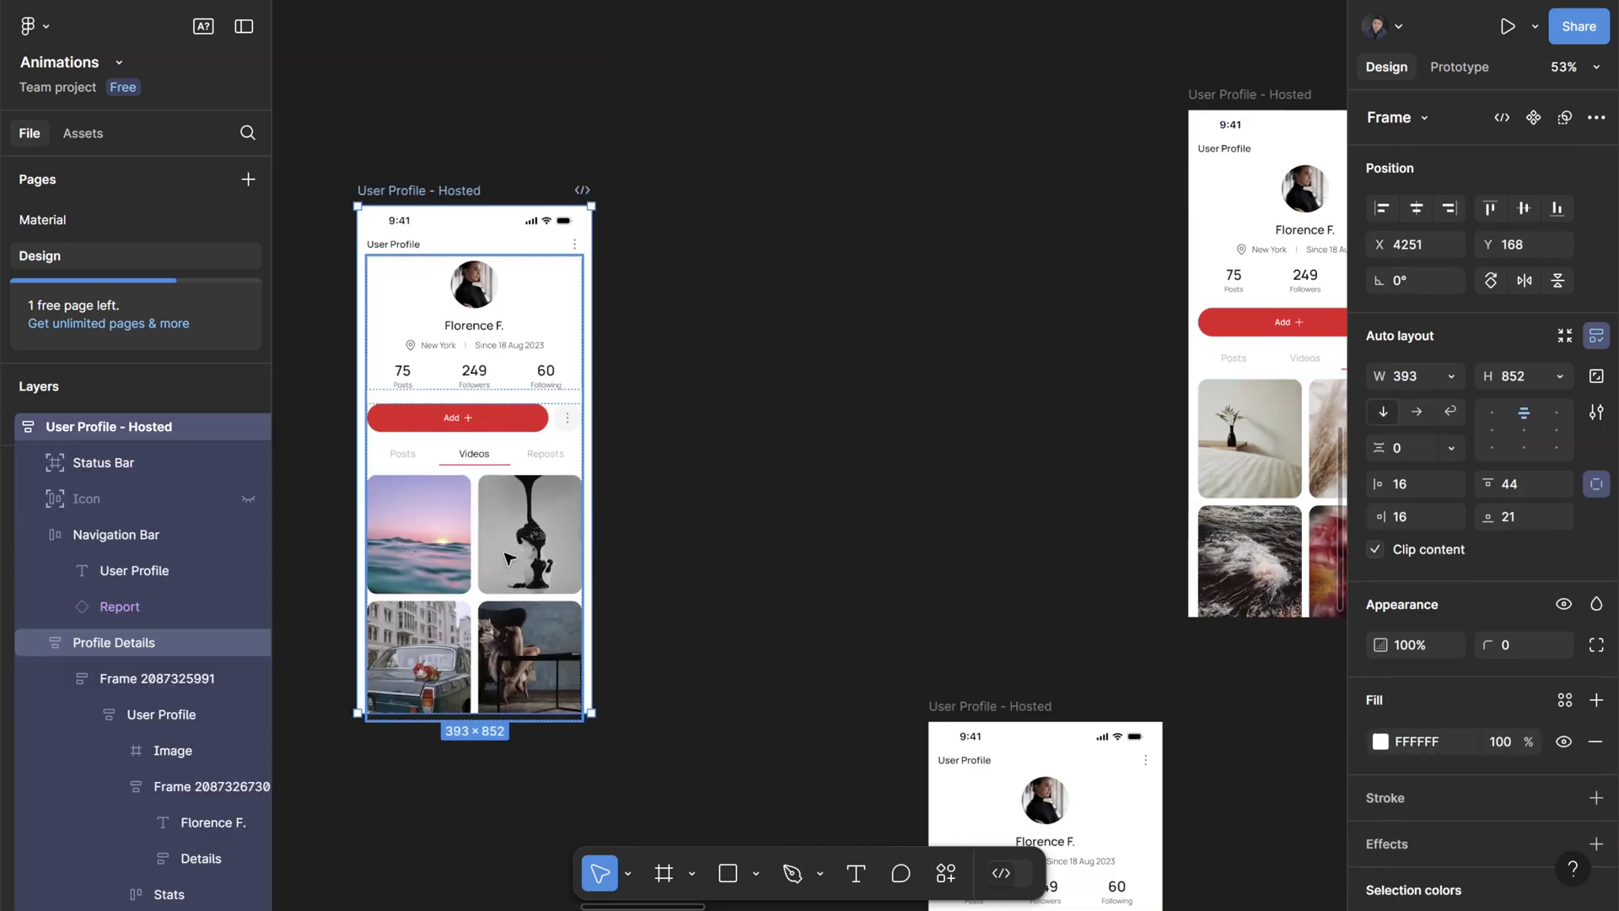
{"action": "double_click", "coordinate": [511, 560]}
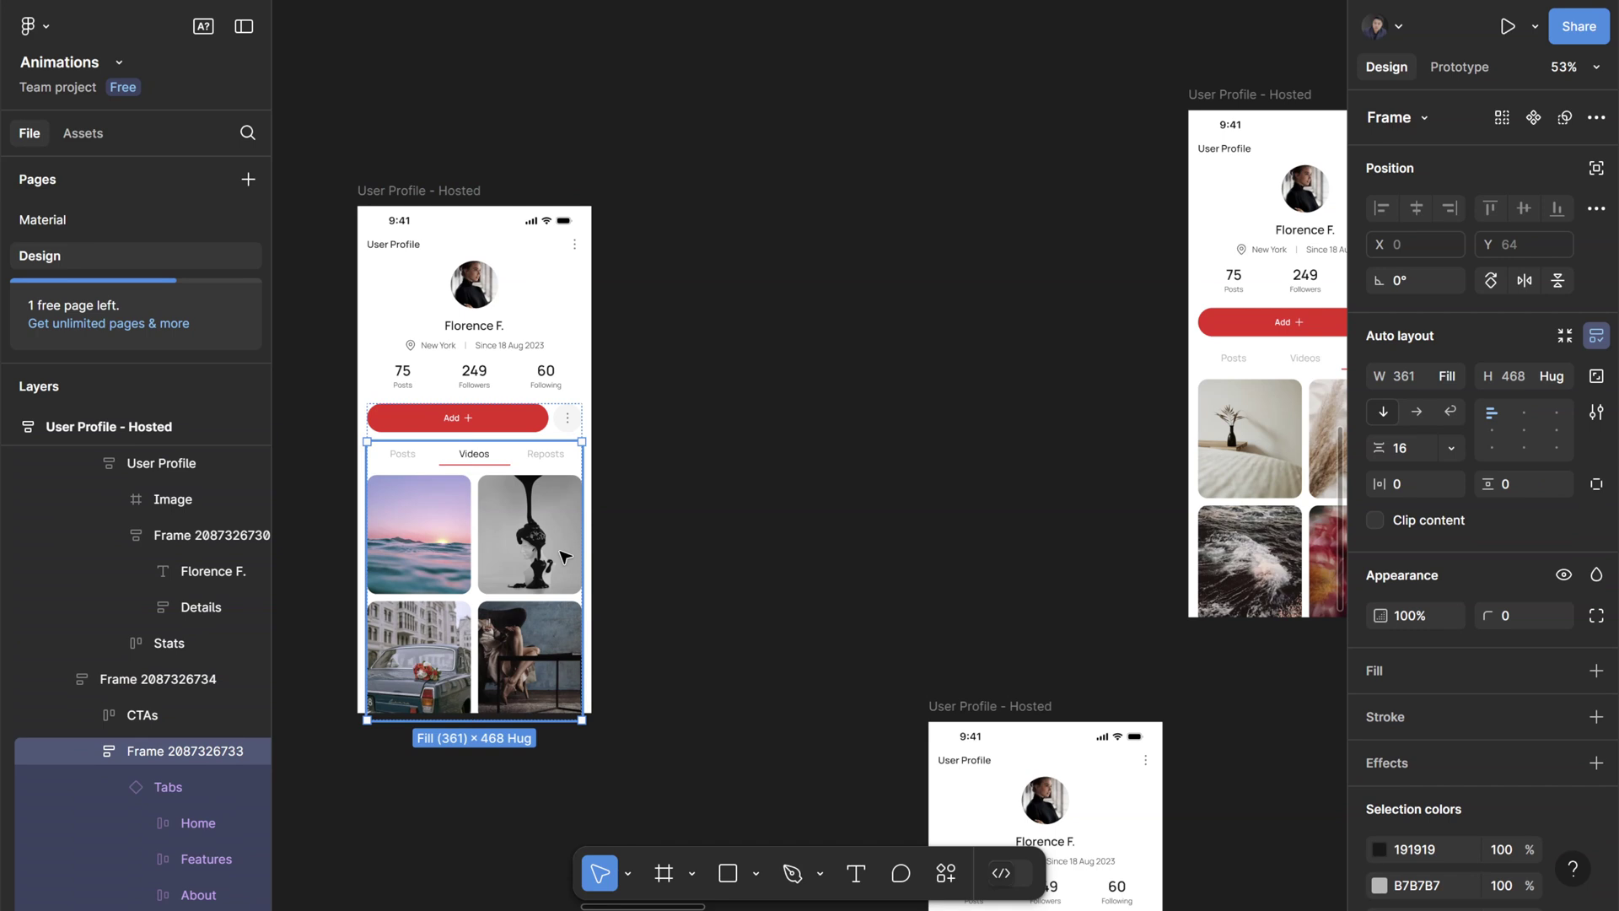
{"action": "key", "text": "Return"}
{"action": "left_click", "coordinate": [1400, 519]}
- Compare the auto layout alignment of the image Container on the Posts screen with that on the Videos screen
{"action": "scroll", "coordinate": [668, 319], "scroll_direction": "up", "scroll_amount": 5}
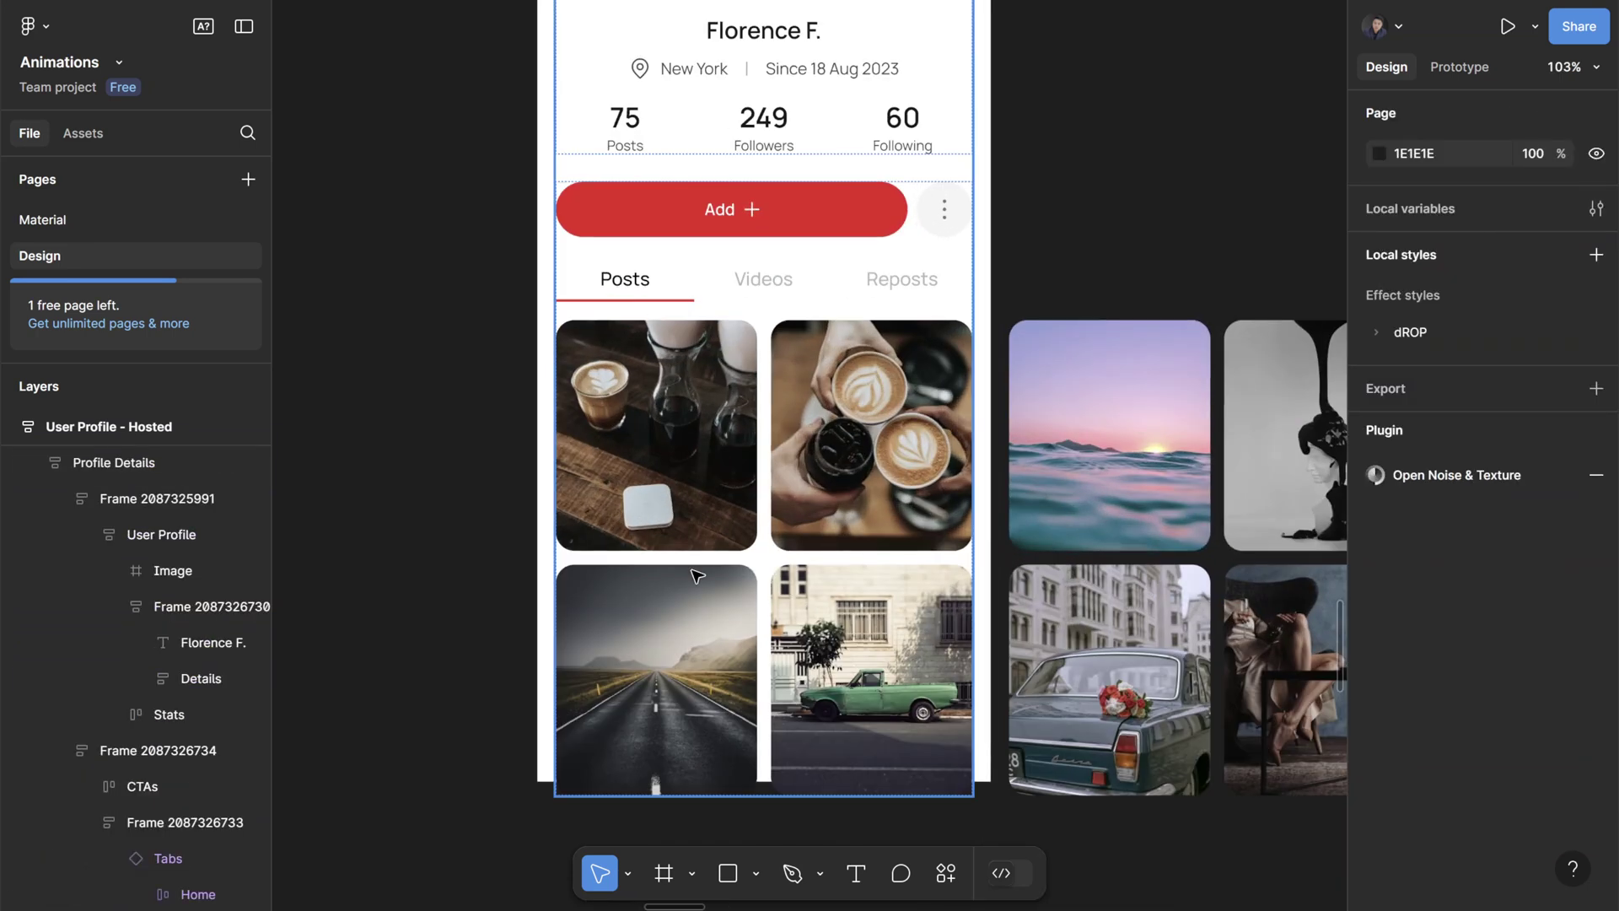
{"action": "scroll", "coordinate": [652, 468], "scroll_direction": "right", "scroll_amount": 4}
{"action": "left_click", "coordinate": [652, 466]}
{"action": "double_click", "coordinate": [652, 466]}
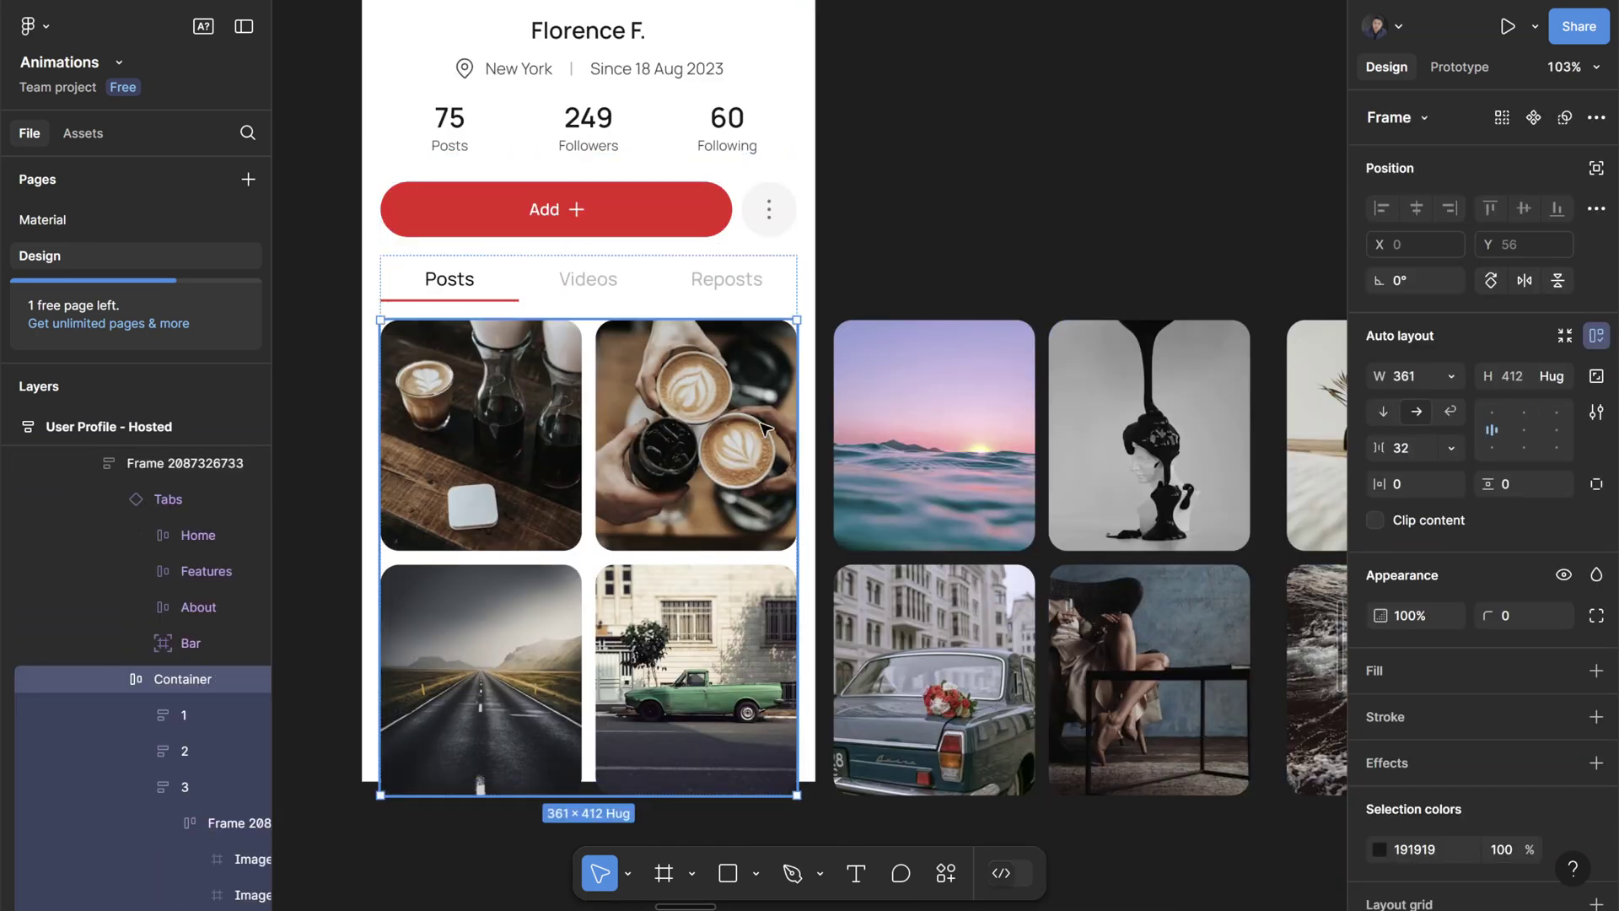
{"action": "scroll", "coordinate": [422, 853], "scroll_direction": "down", "scroll_amount": 2}
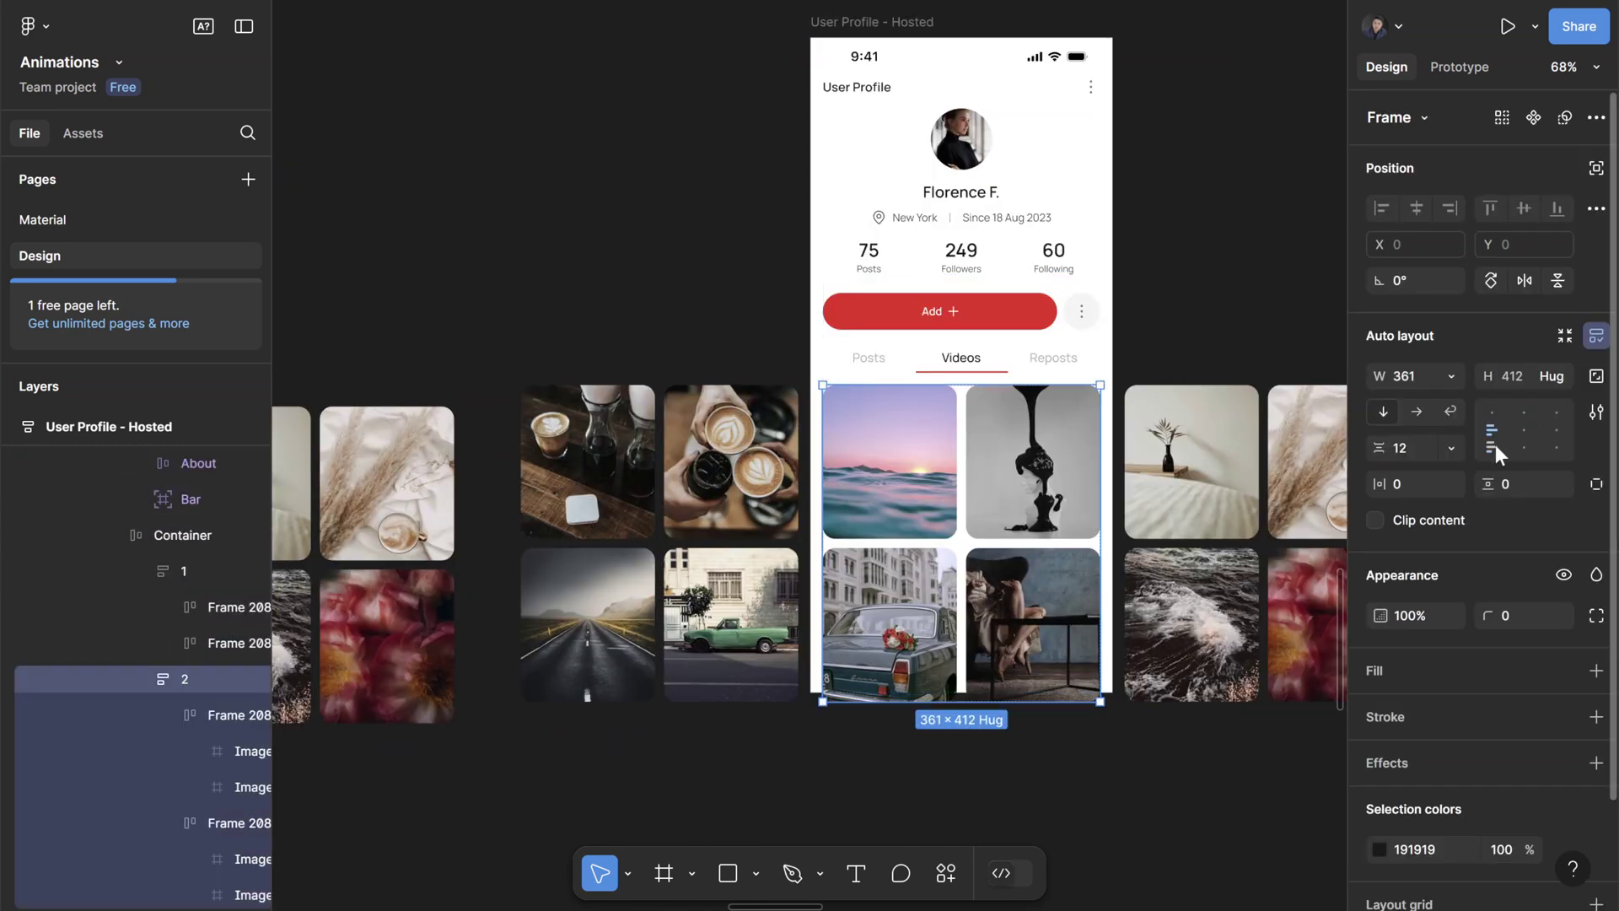
{"action": "key", "text": "shift+Return"}
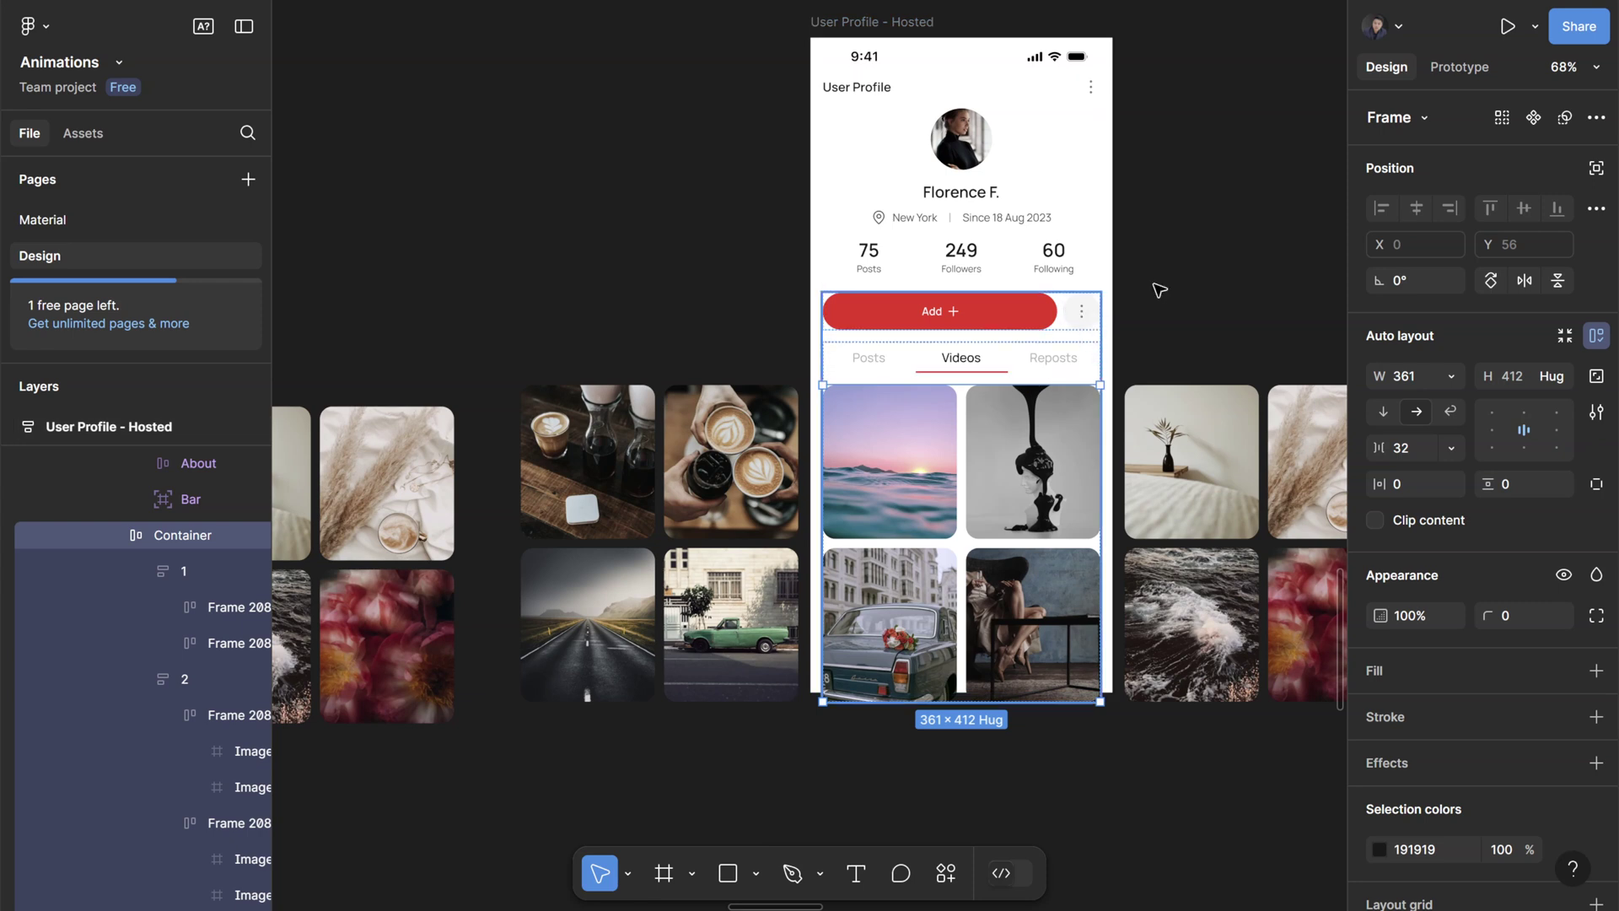
- Open the interaction on the Reposts screen's Posts tab in prototype mode and examine its trigger, action, animation, curve and duration
{"action": "key", "text": "Escape"}
{"action": "scroll", "coordinate": [1148, 661], "scroll_direction": "down", "scroll_amount": 5}
{"action": "scroll", "coordinate": [567, 494], "scroll_direction": "up", "scroll_amount": 5}
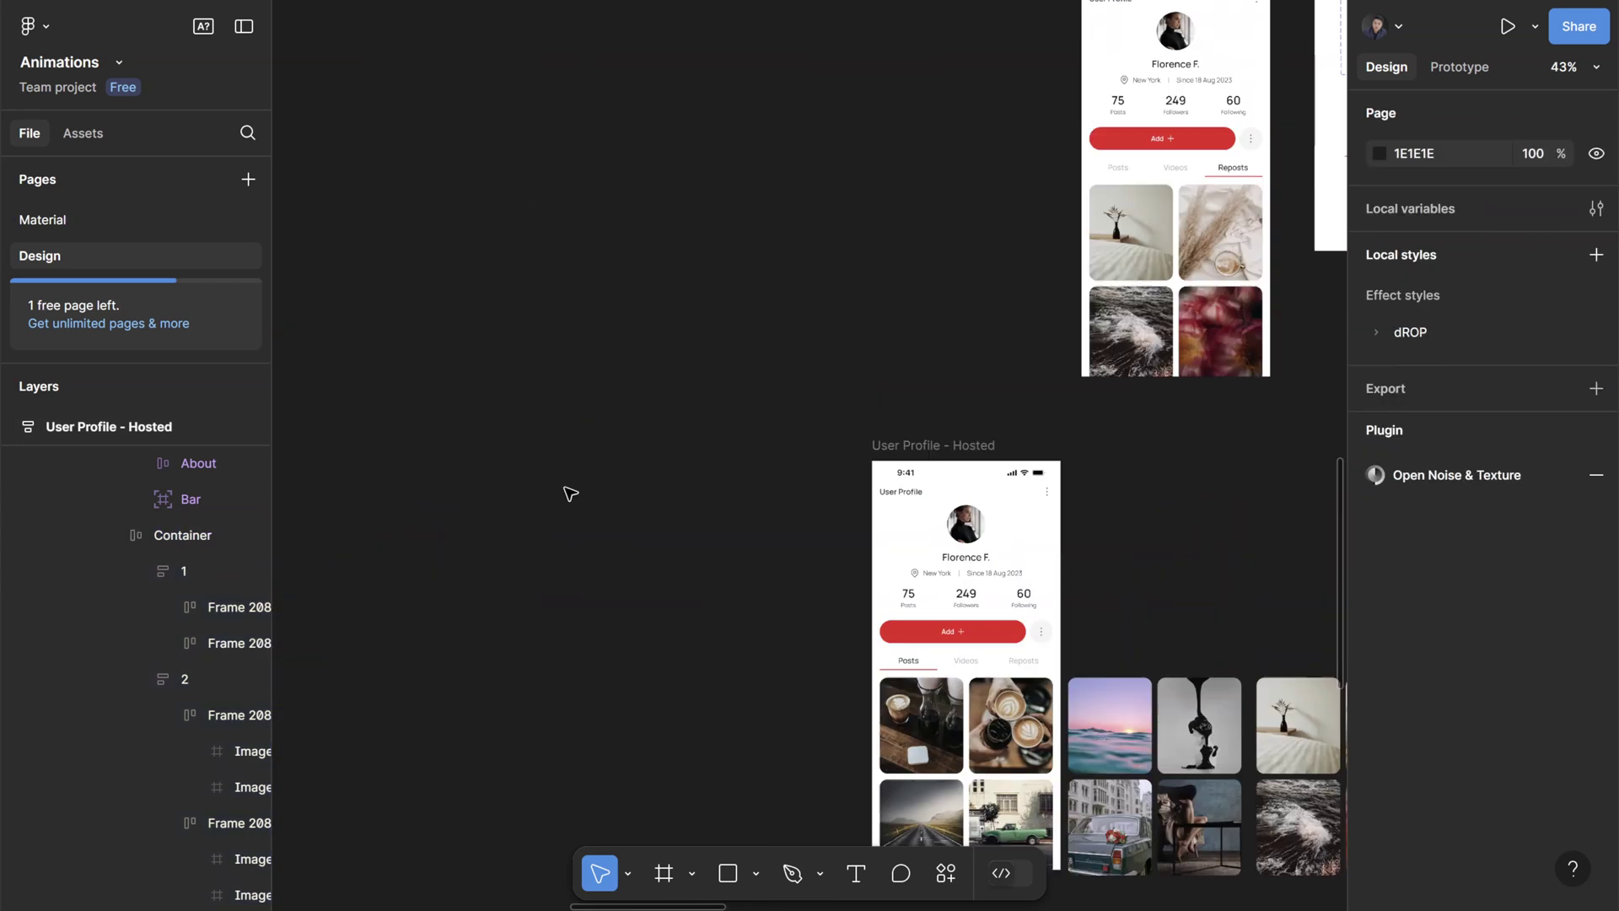
{"action": "scroll", "coordinate": [917, 408], "scroll_direction": "right", "scroll_amount": 4}
{"action": "left_click", "coordinate": [959, 650]}
{"action": "scroll", "coordinate": [961, 691], "scroll_direction": "down", "scroll_amount": 2}
{"action": "left_click", "coordinate": [782, 639]}
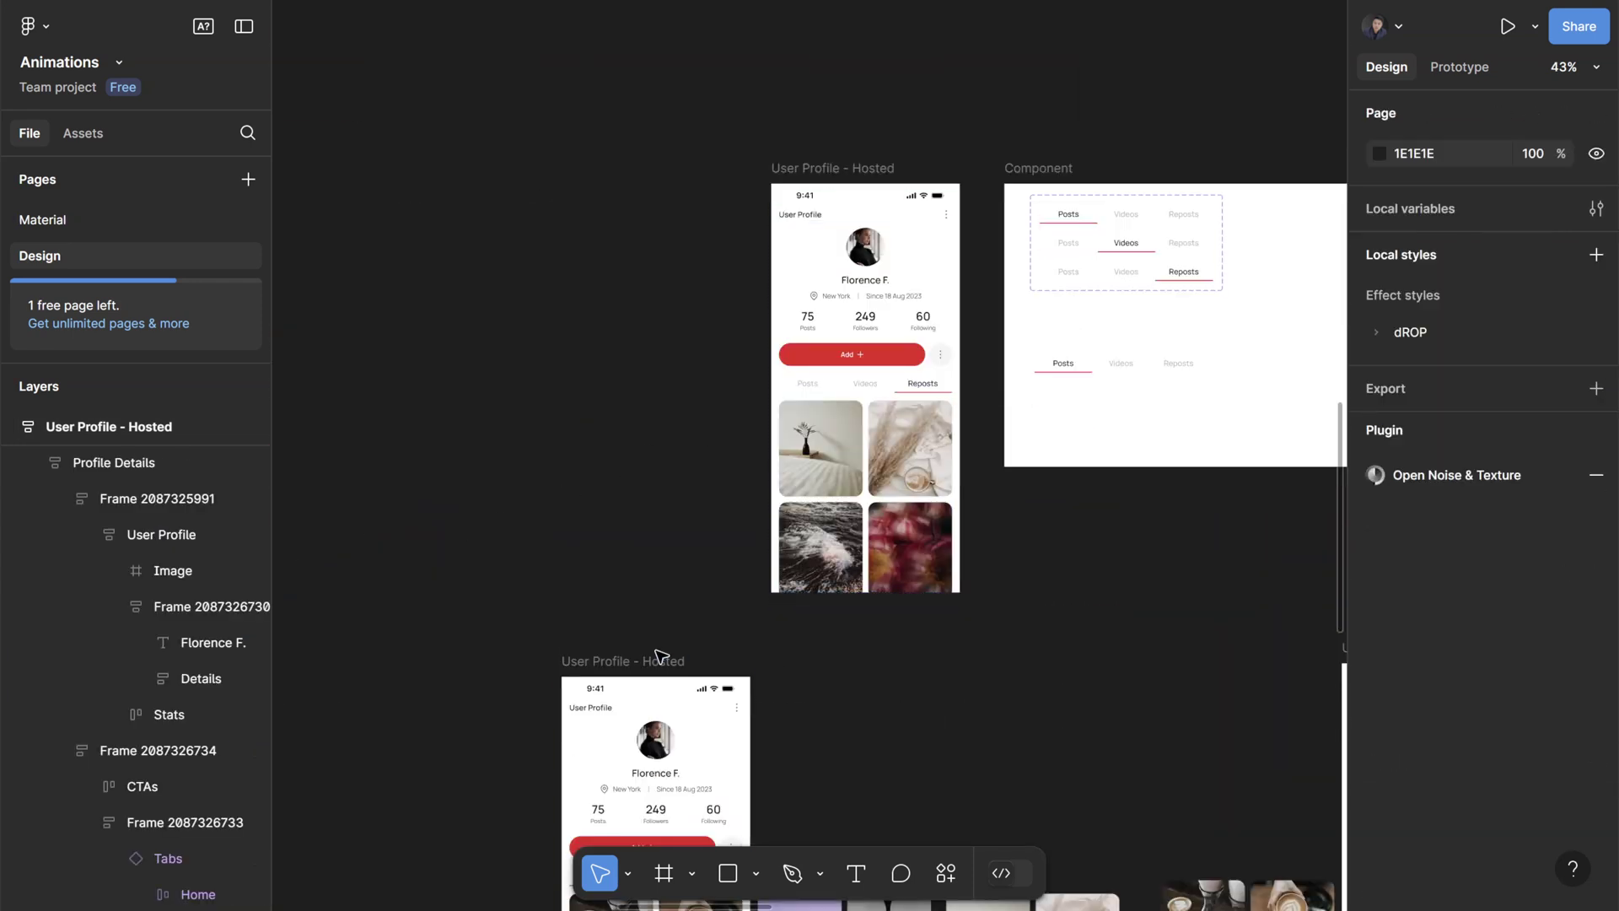
{"action": "left_click", "coordinate": [654, 659]}
{"action": "scroll", "coordinate": [733, 683], "scroll_direction": "down", "scroll_amount": 2}
{"action": "key", "text": "shift+e"}
{"action": "mouse_move", "coordinate": [813, 712]}
{"action": "left_mouse_down"}
{"action": "mouse_move", "coordinate": [708, 376]}
{"action": "mouse_move", "coordinate": [773, 567]}
{"action": "left_mouse_up"}
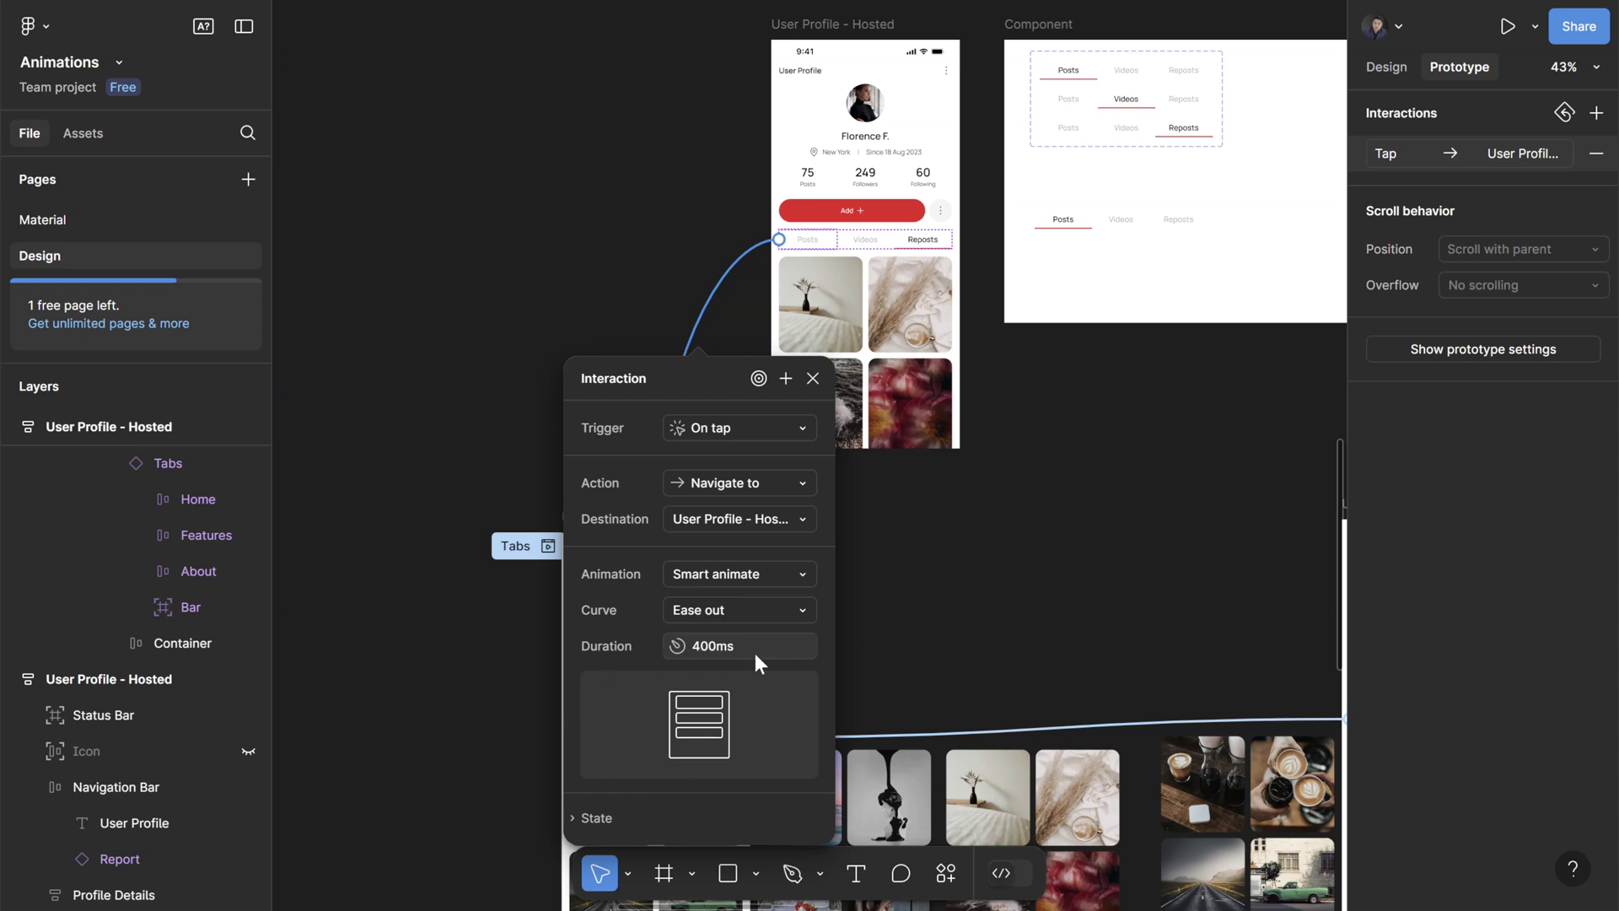
{"action": "left_click", "coordinate": [727, 572]}
{"action": "left_click", "coordinate": [843, 572]}
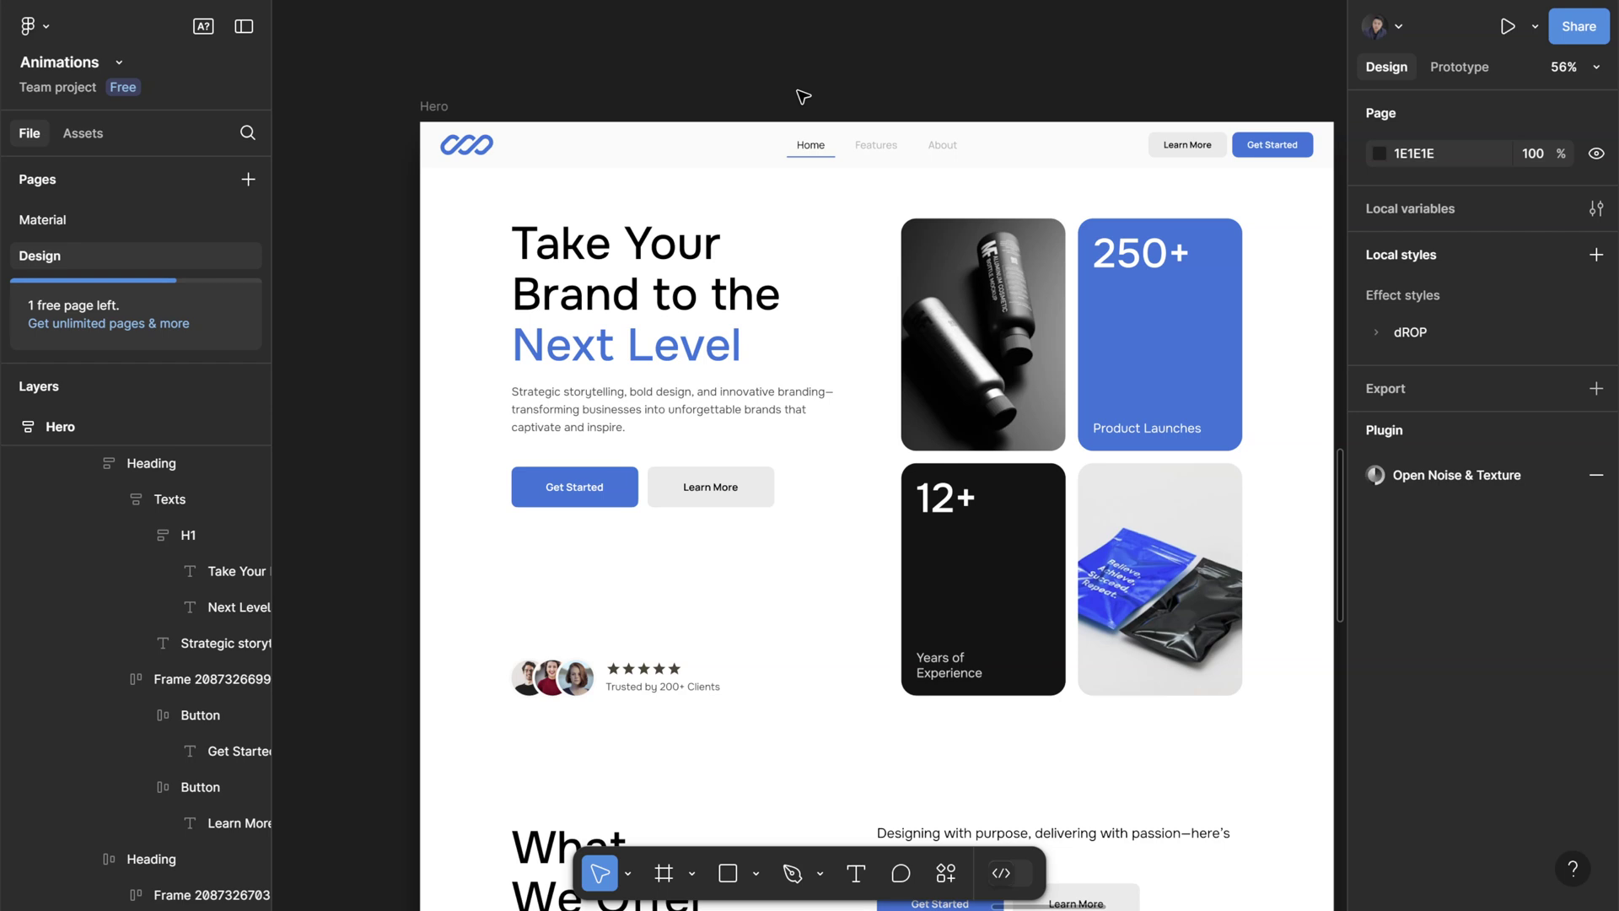
- Place a copy of the hero's Get Started button on the empty canvas beside the Hero frame
{"action": "scroll", "coordinate": [824, 640], "scroll_direction": "left", "scroll_amount": 5}
{"action": "scroll", "coordinate": [708, 518], "scroll_direction": "up", "scroll_amount": 5}
{"action": "left_click", "coordinate": [947, 458]}
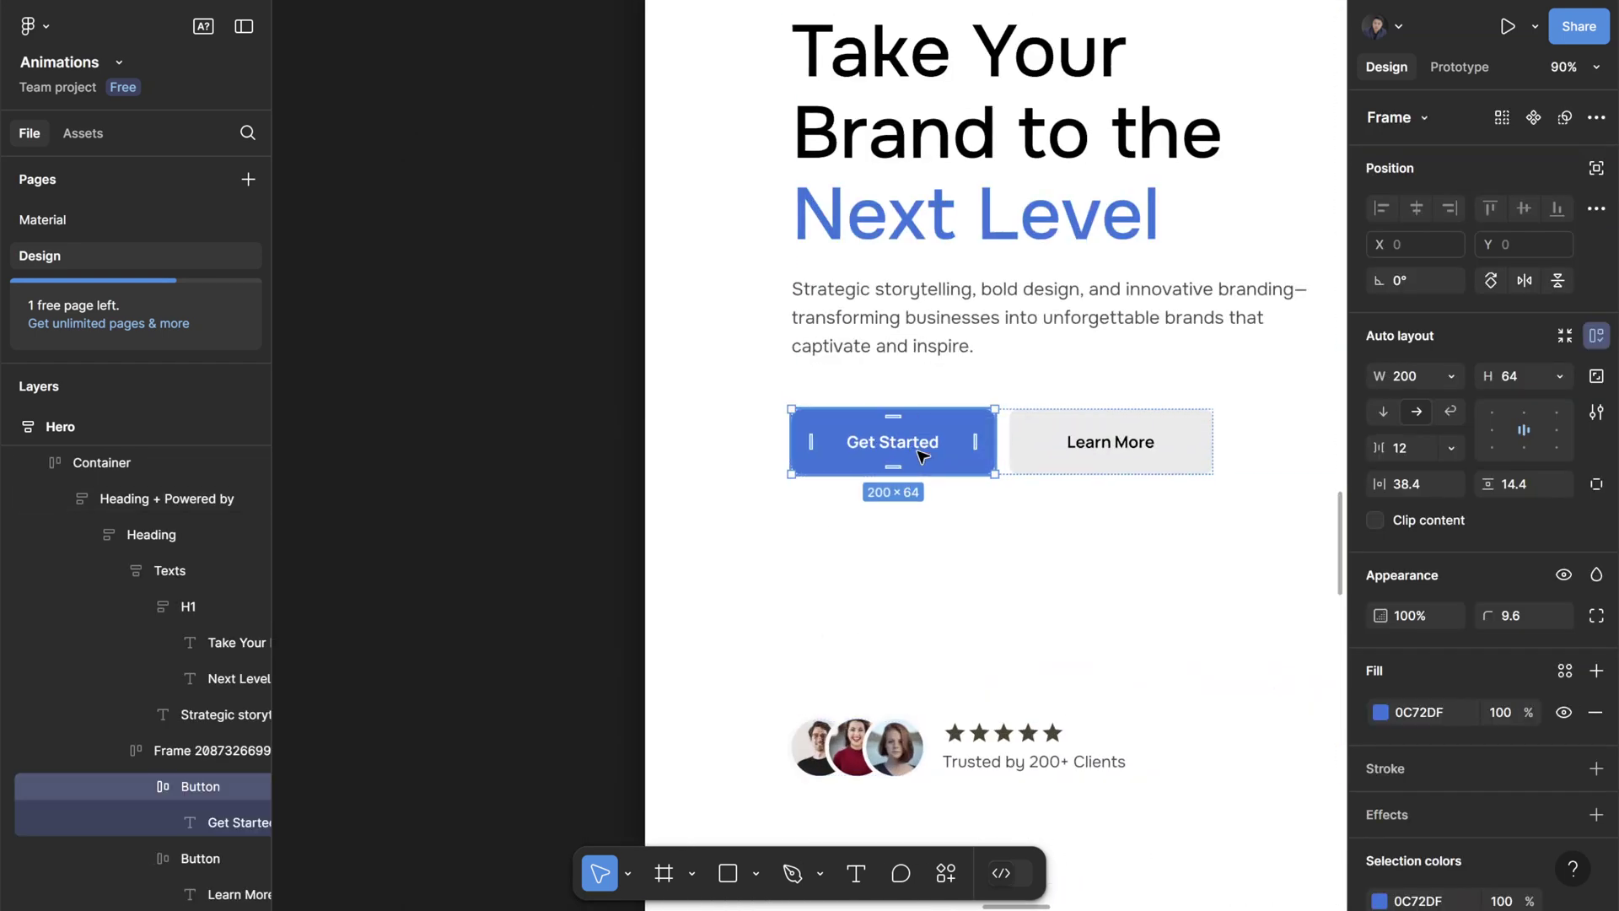
{"action": "left_click_drag", "start_coordinate": [969, 447], "coordinate": [478, 432]}
- Turn the copied button into a component with a second variant named Hover and rename the variant property to State
{"action": "scroll", "coordinate": [455, 607], "scroll_direction": "up", "scroll_amount": 5}
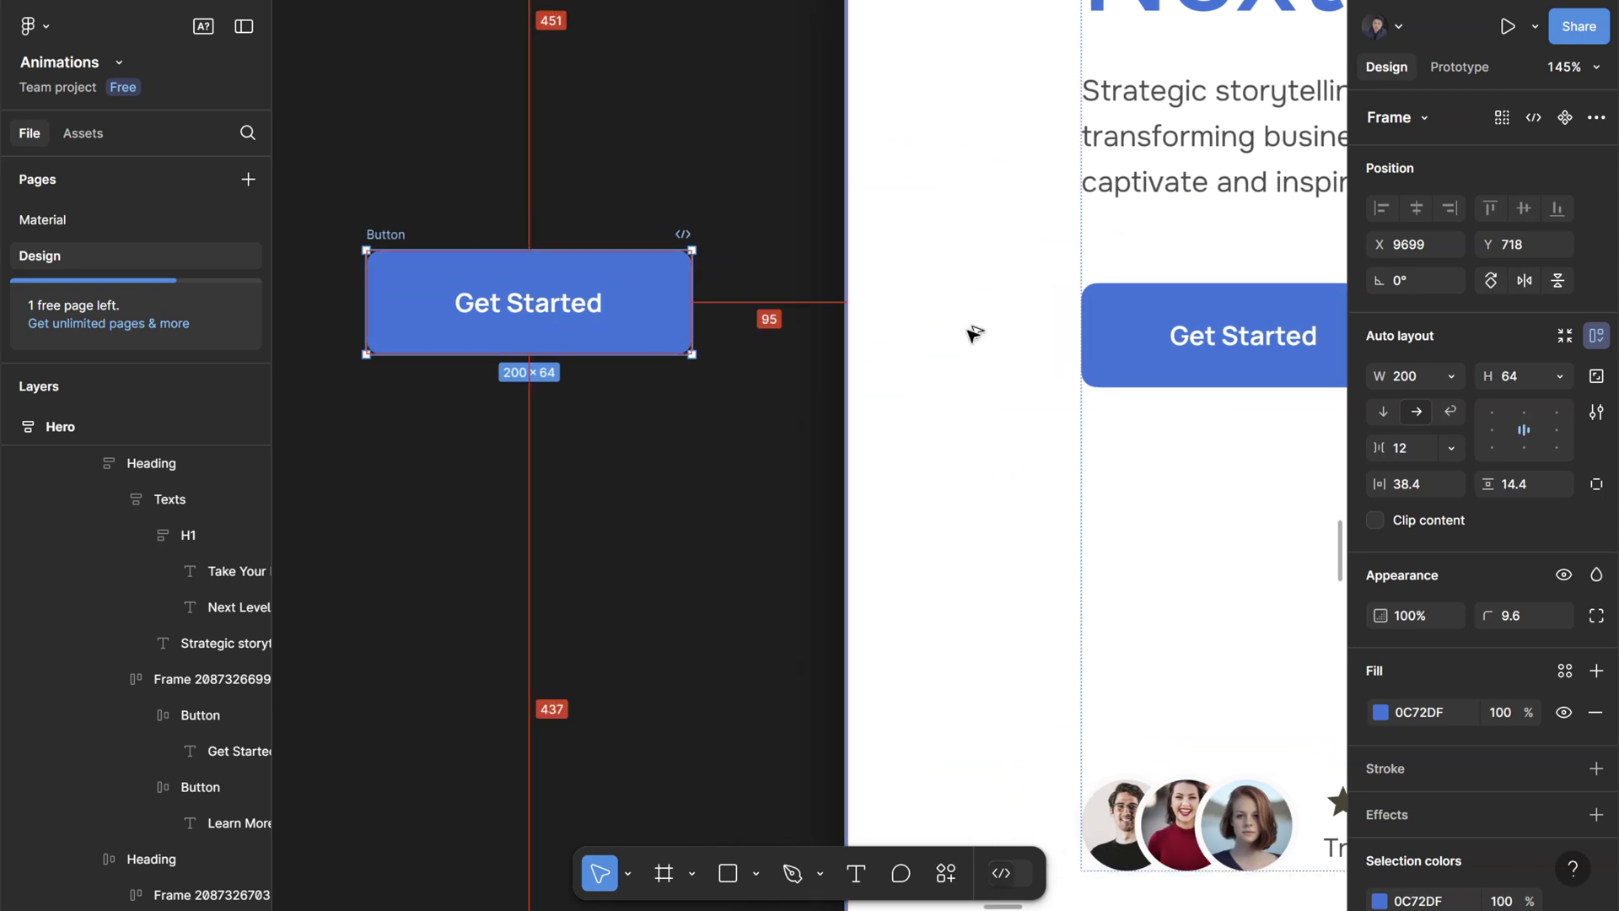
{"action": "key", "text": "ctrl+alt+k"}
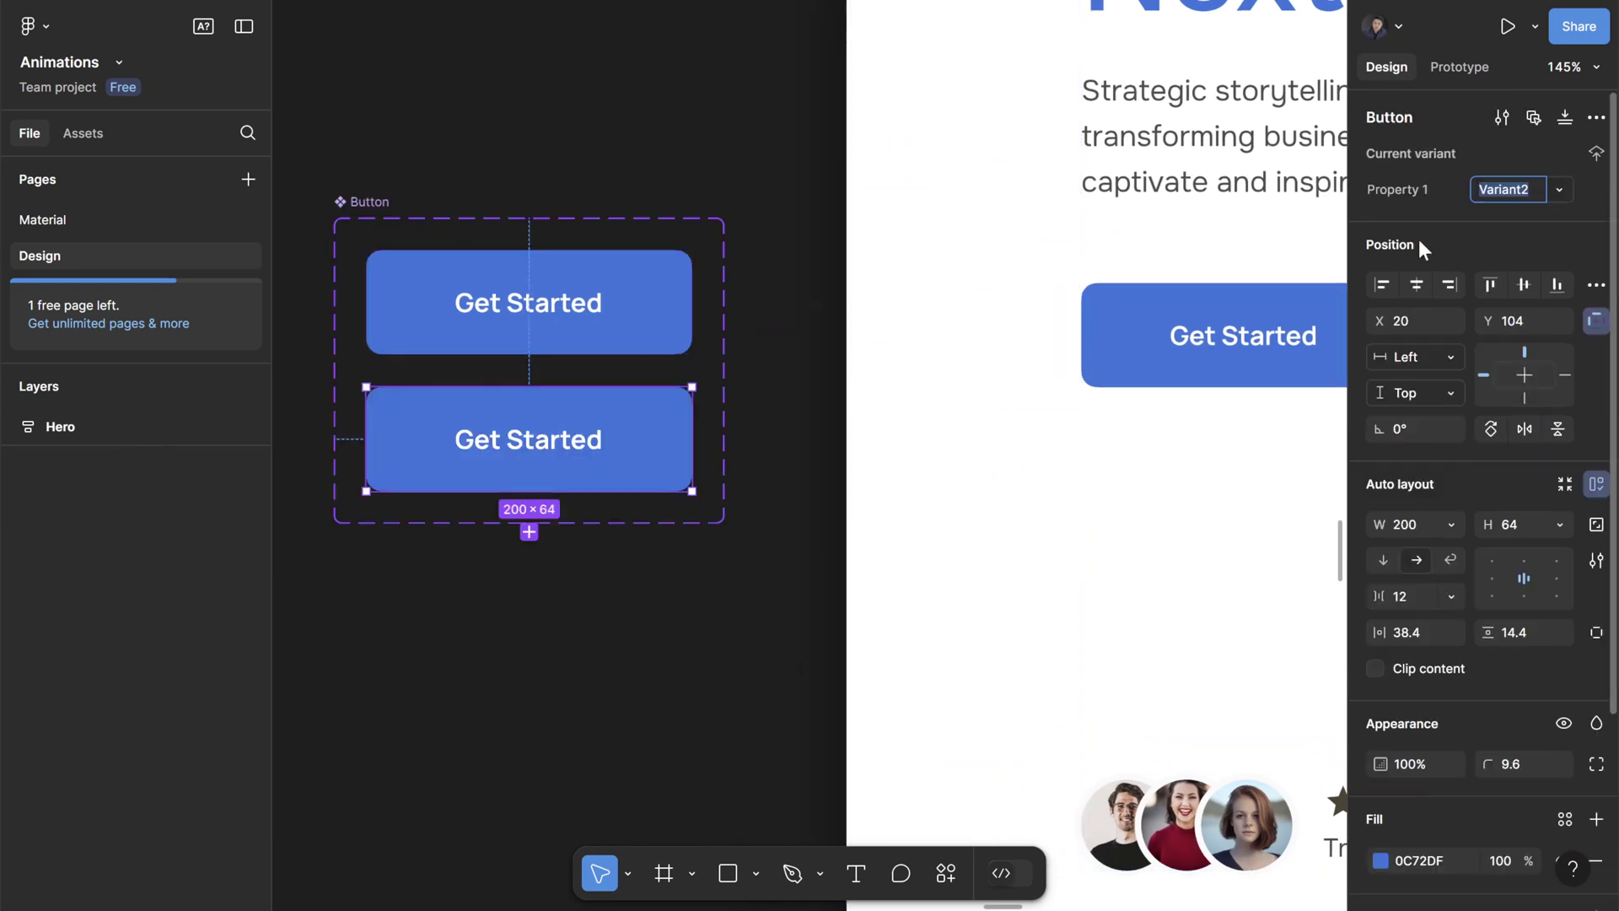
{"action": "type", "text": "Hover"}
{"action": "key", "text": "Return"}
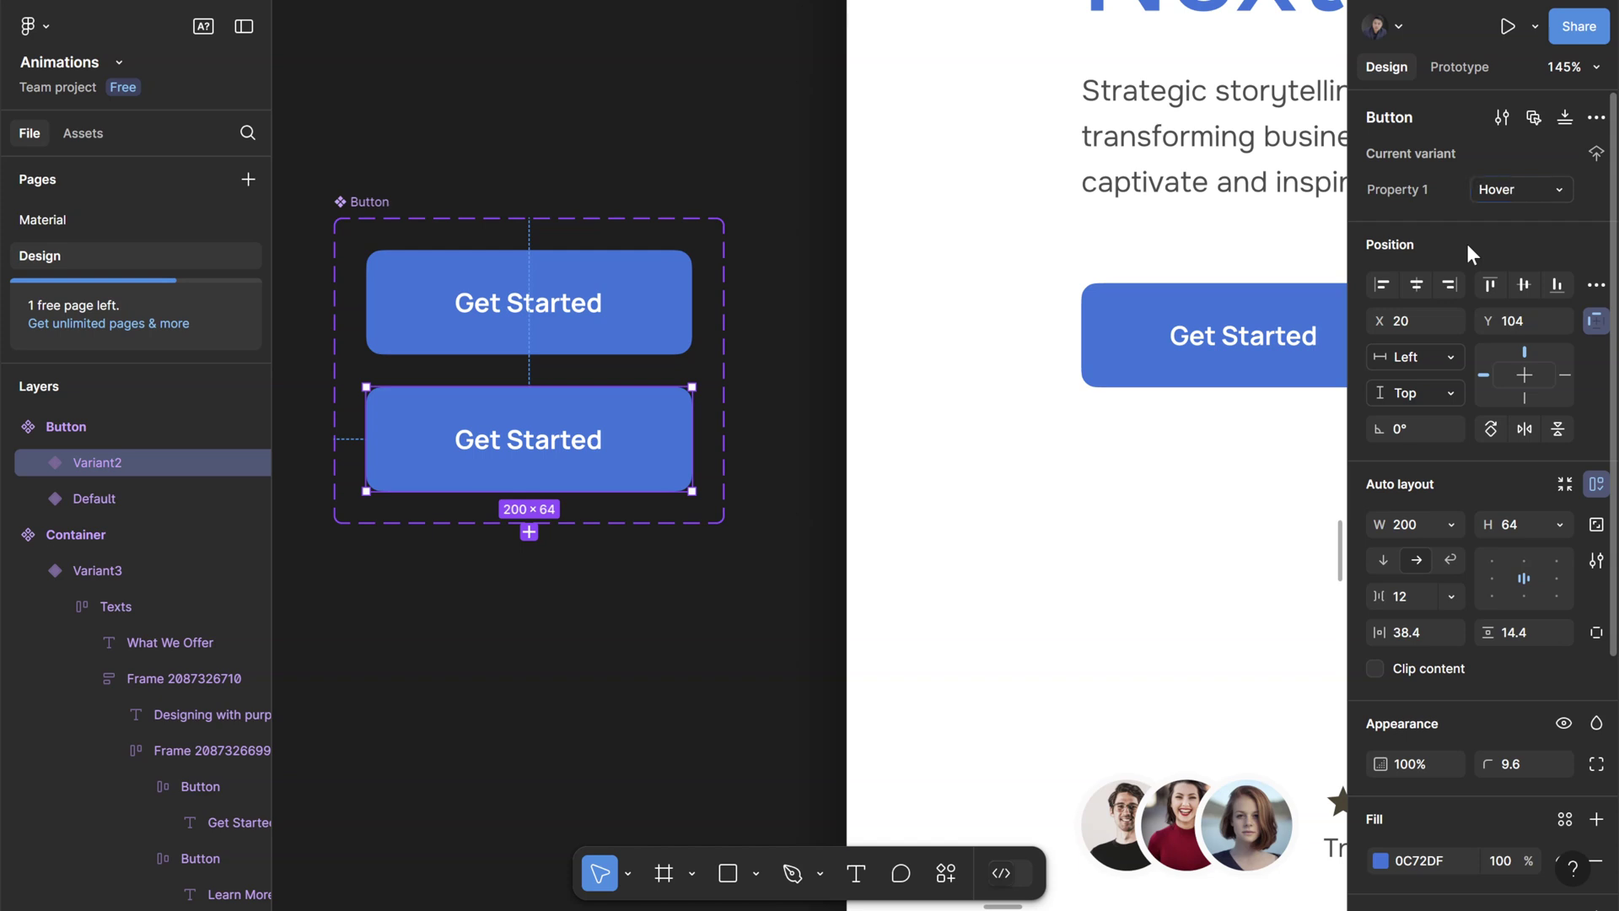
{"action": "double_click", "coordinate": [1408, 191]}
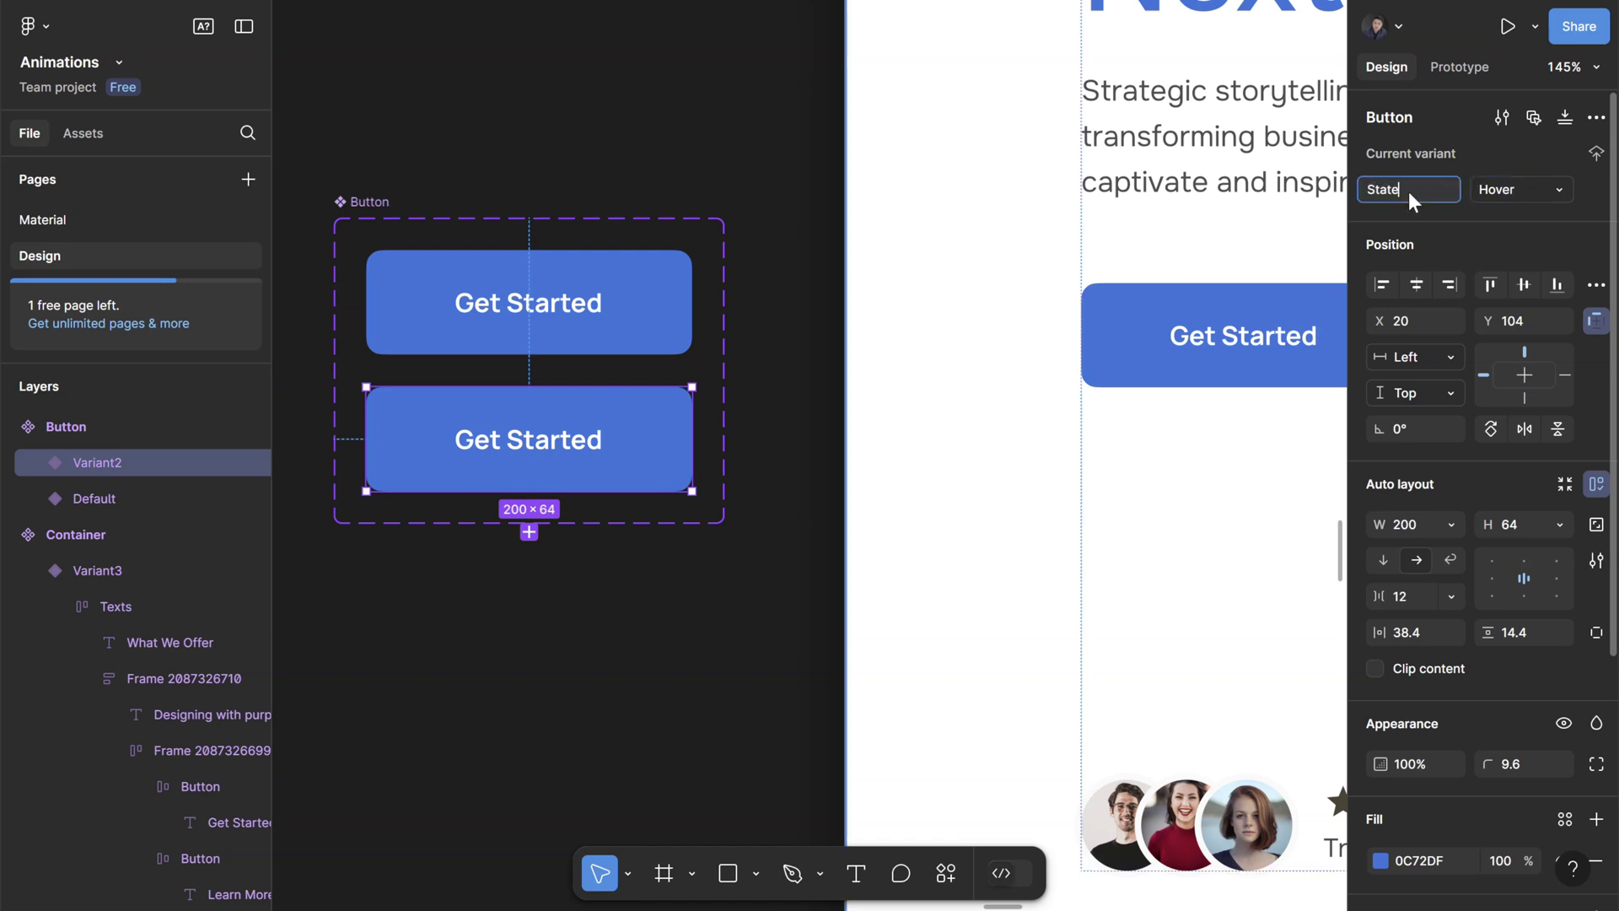
{"action": "key", "text": "Return"}
- Darken the Hover button variant's blue fill by setting its HSL lightness to 36
{"action": "left_click", "coordinate": [569, 269]}
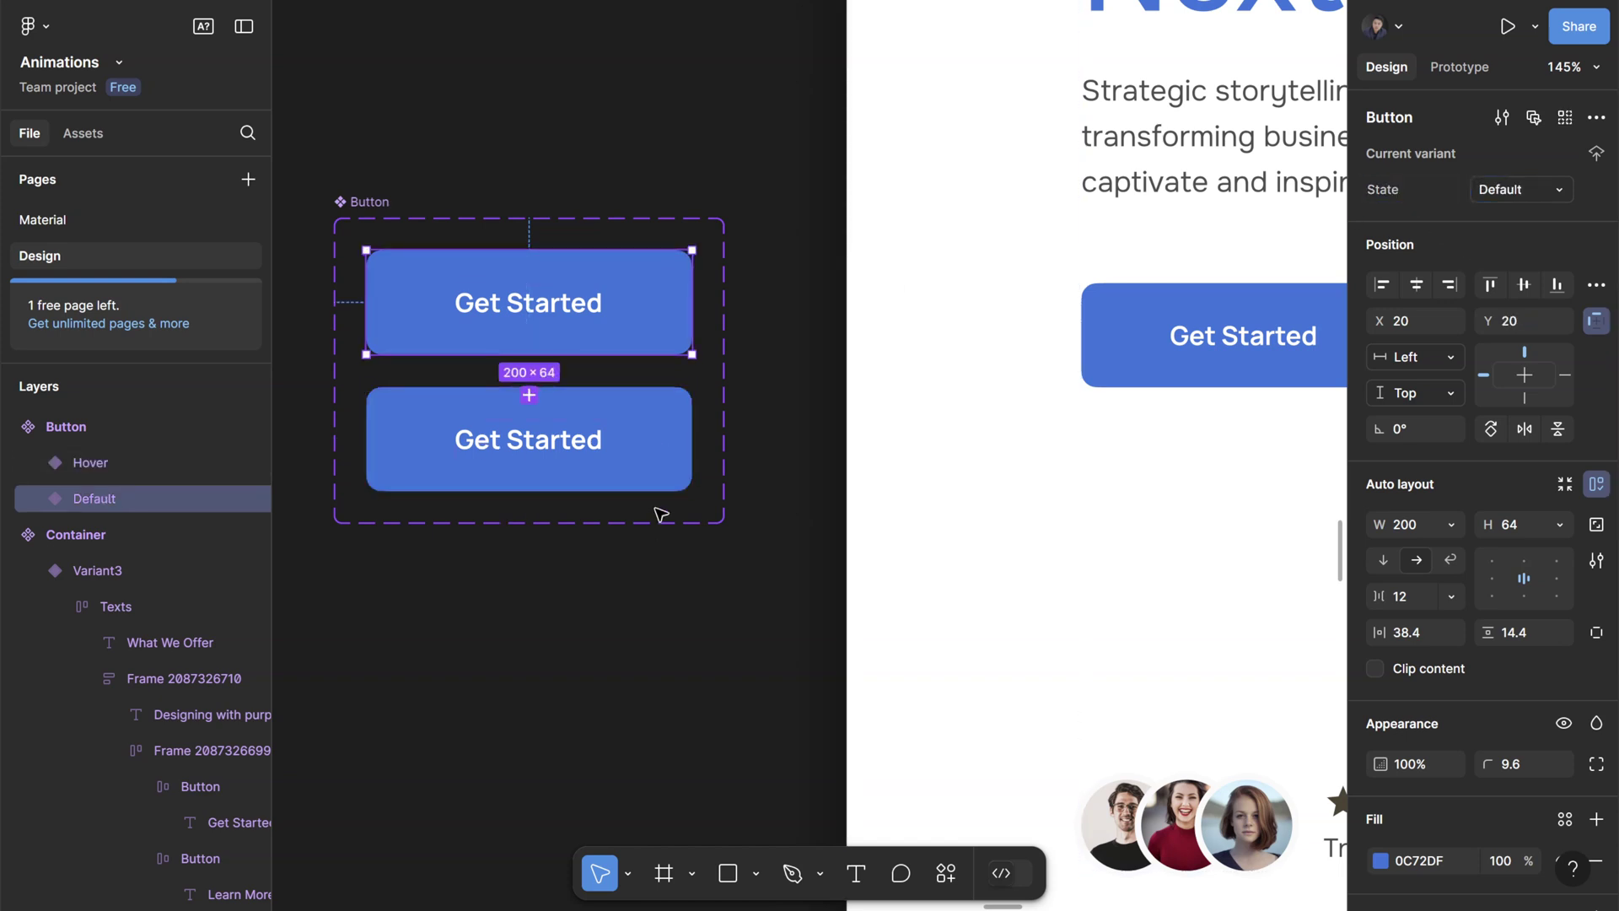
{"action": "left_click", "coordinate": [631, 474]}
{"action": "scroll", "coordinate": [1435, 653], "scroll_direction": "down", "scroll_amount": 3}
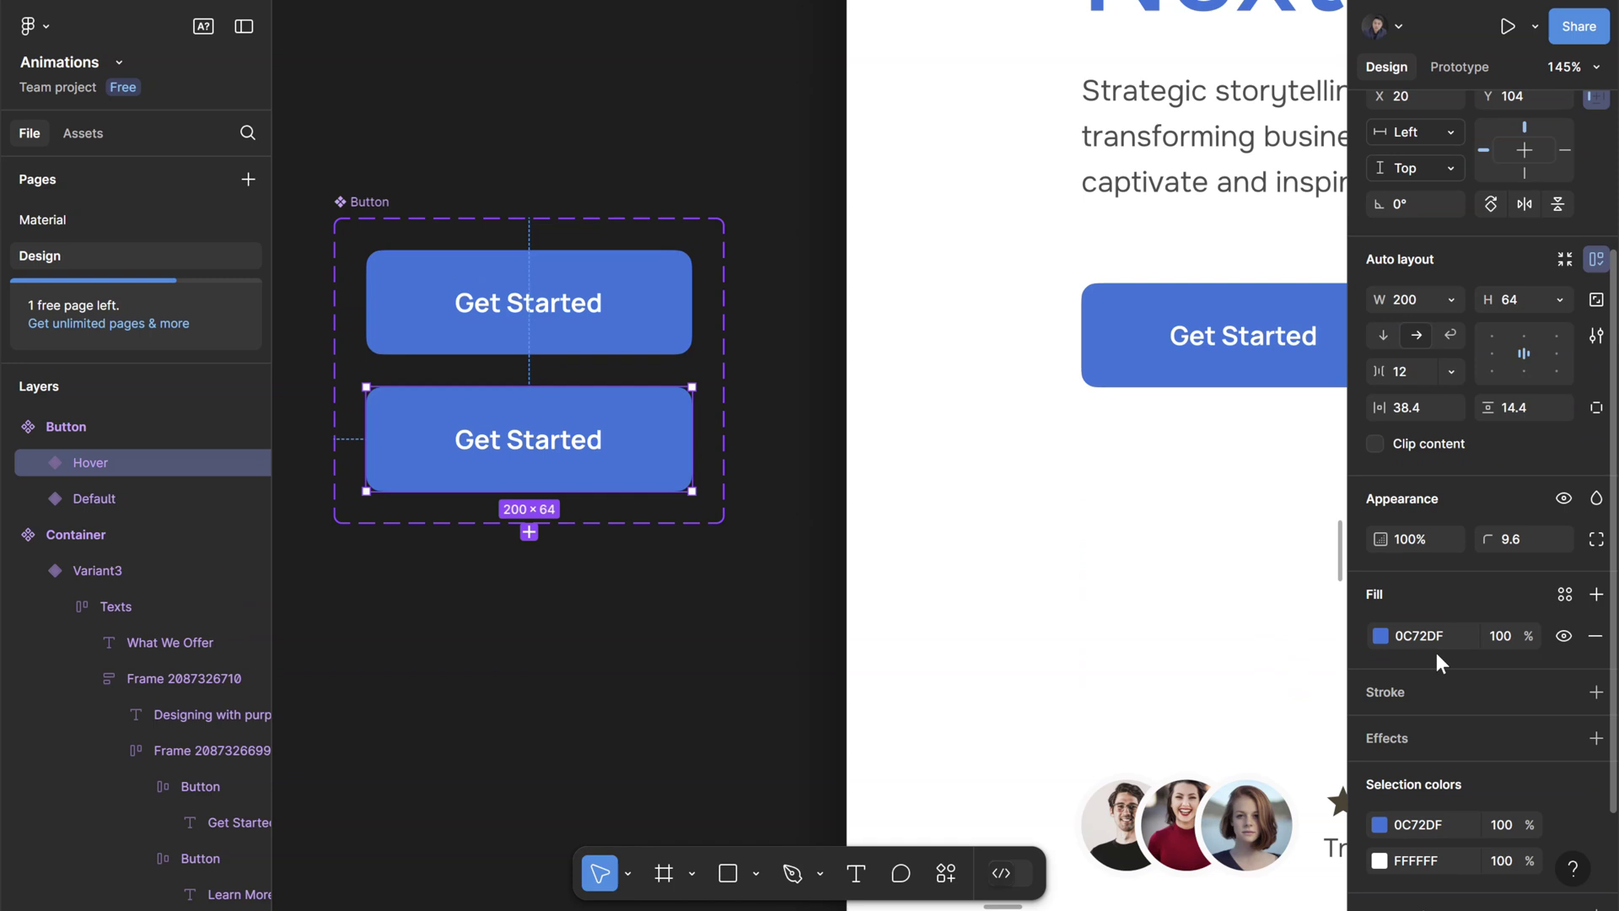
{"action": "left_click", "coordinate": [1380, 636]}
{"action": "left_click", "coordinate": [1264, 710]}
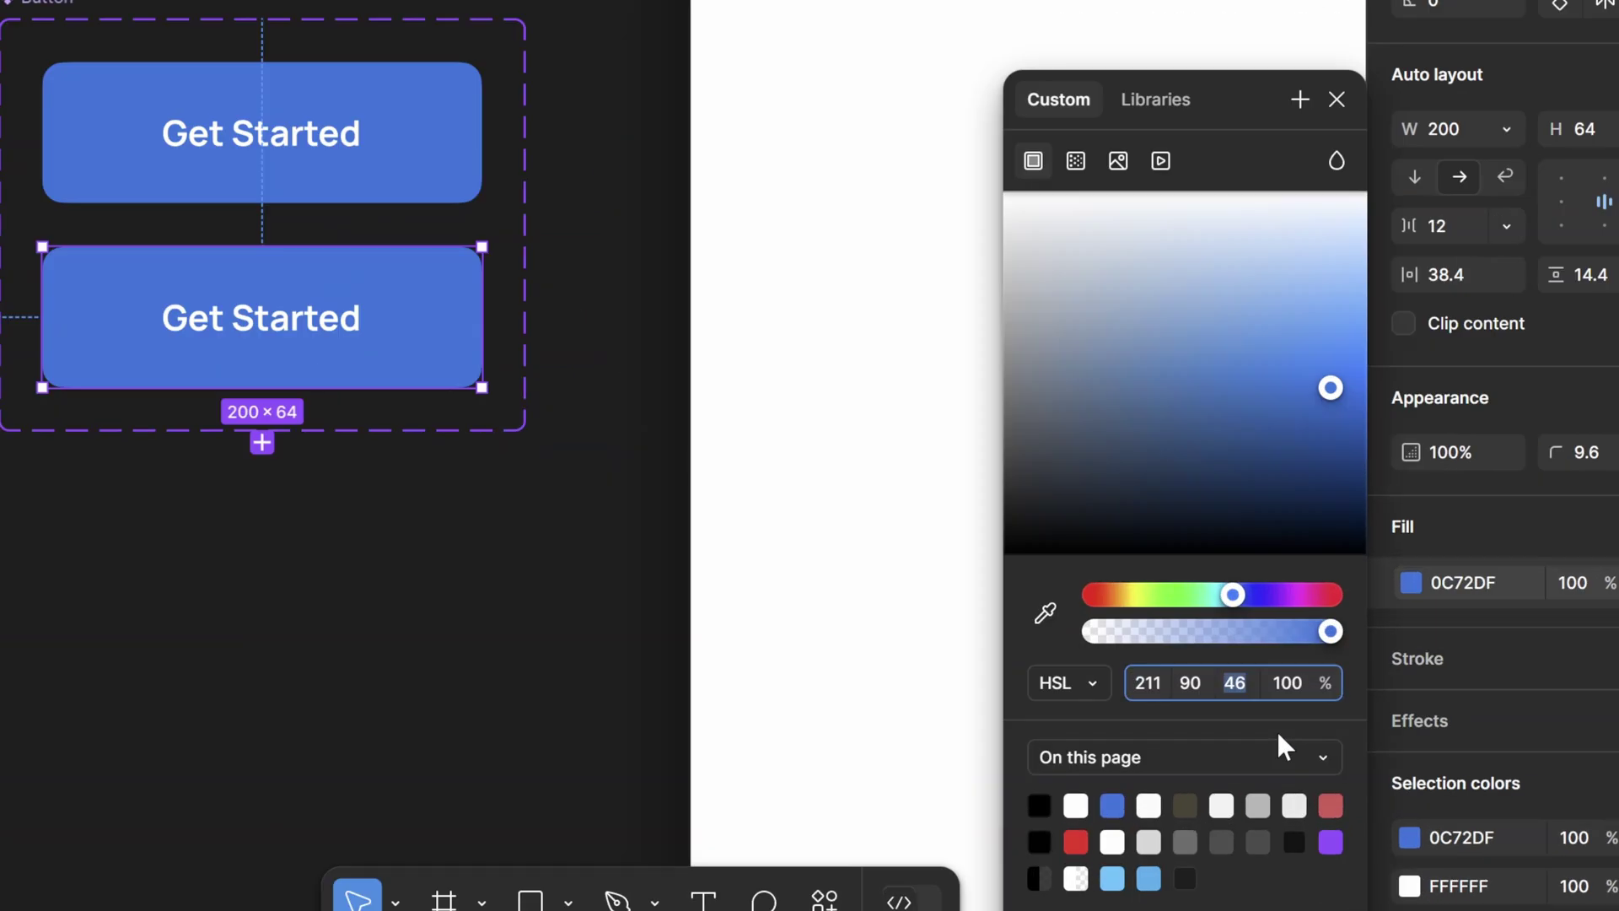
{"action": "key", "text": "shift+Down"}
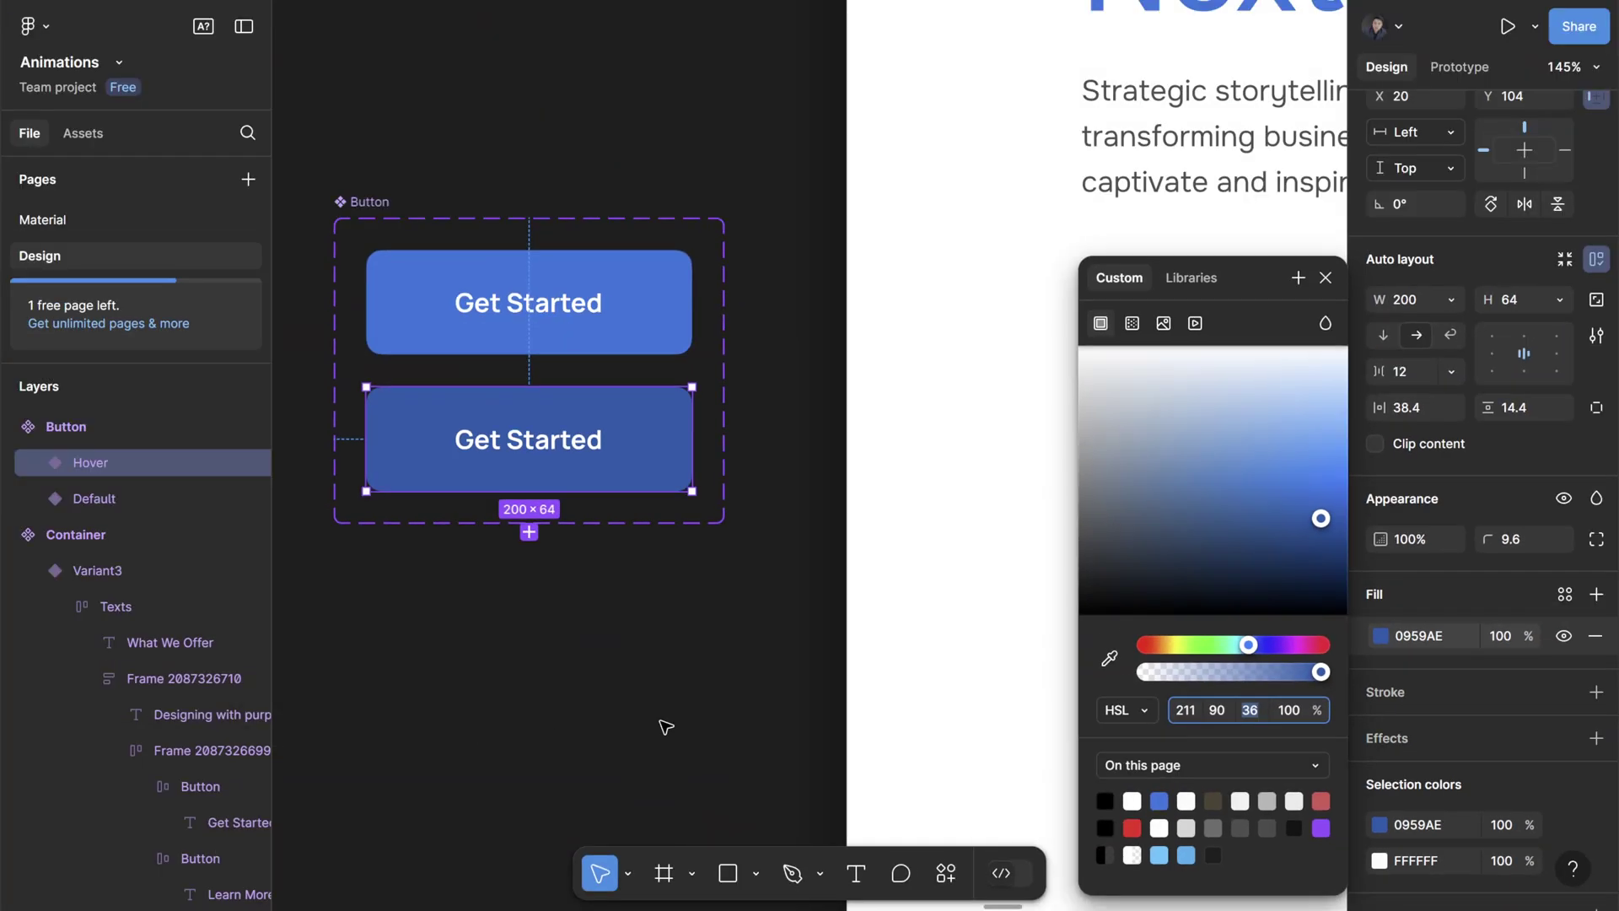
{"action": "left_click", "coordinate": [440, 698]}
- Link the Default button variant to the Hover variant with a While hovering trigger in prototype mode
{"action": "left_click", "coordinate": [381, 82]}
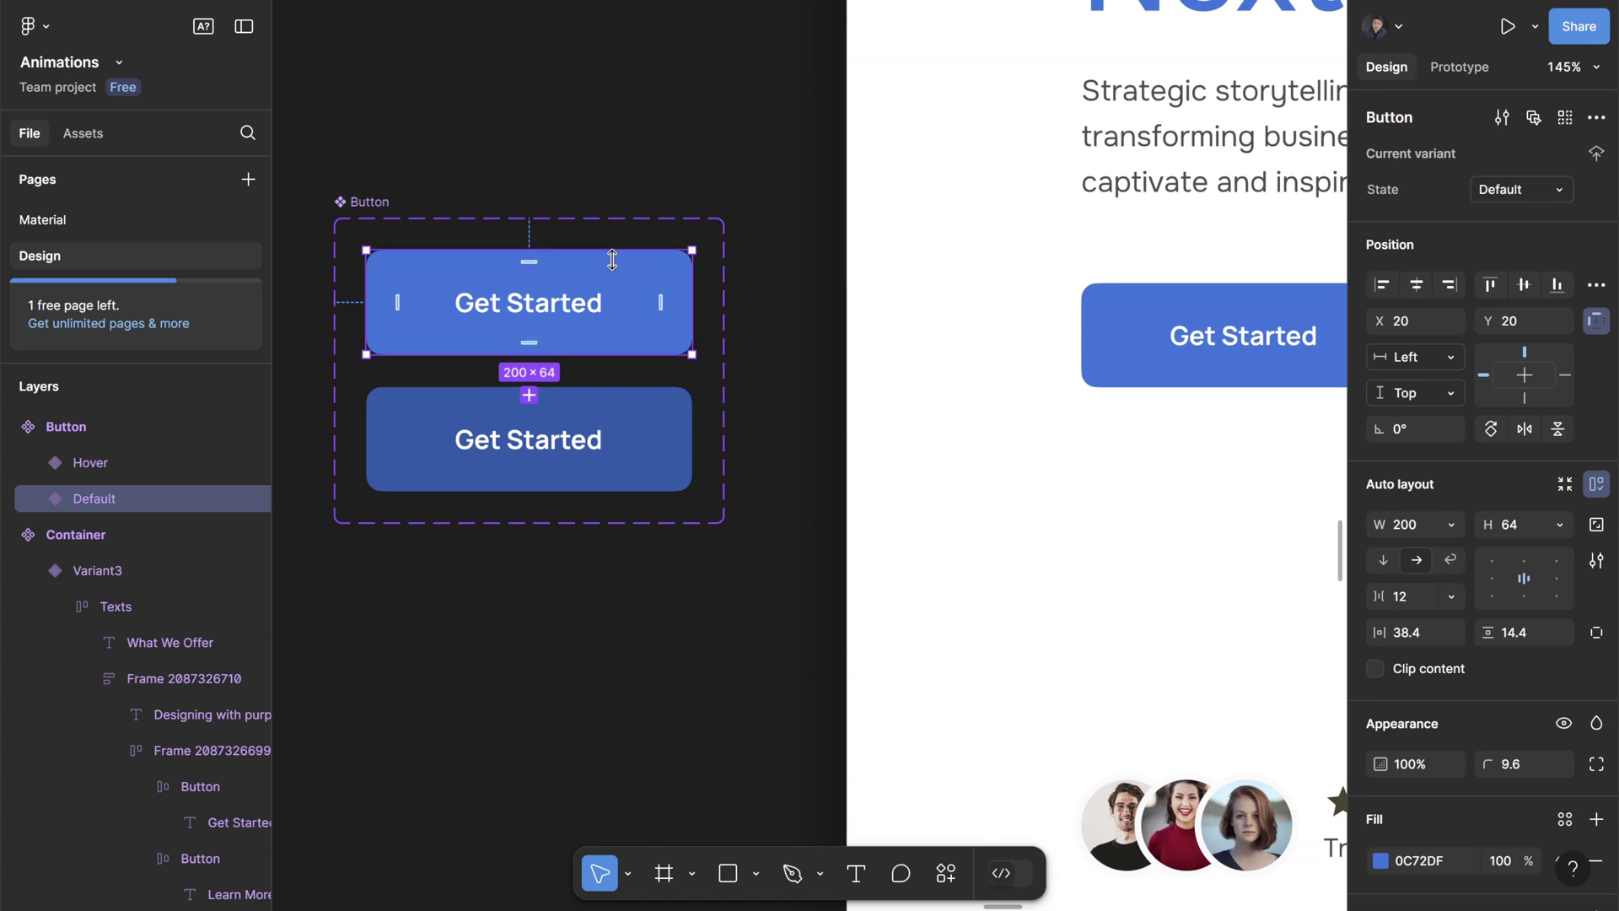
{"action": "key", "text": "shift+e"}
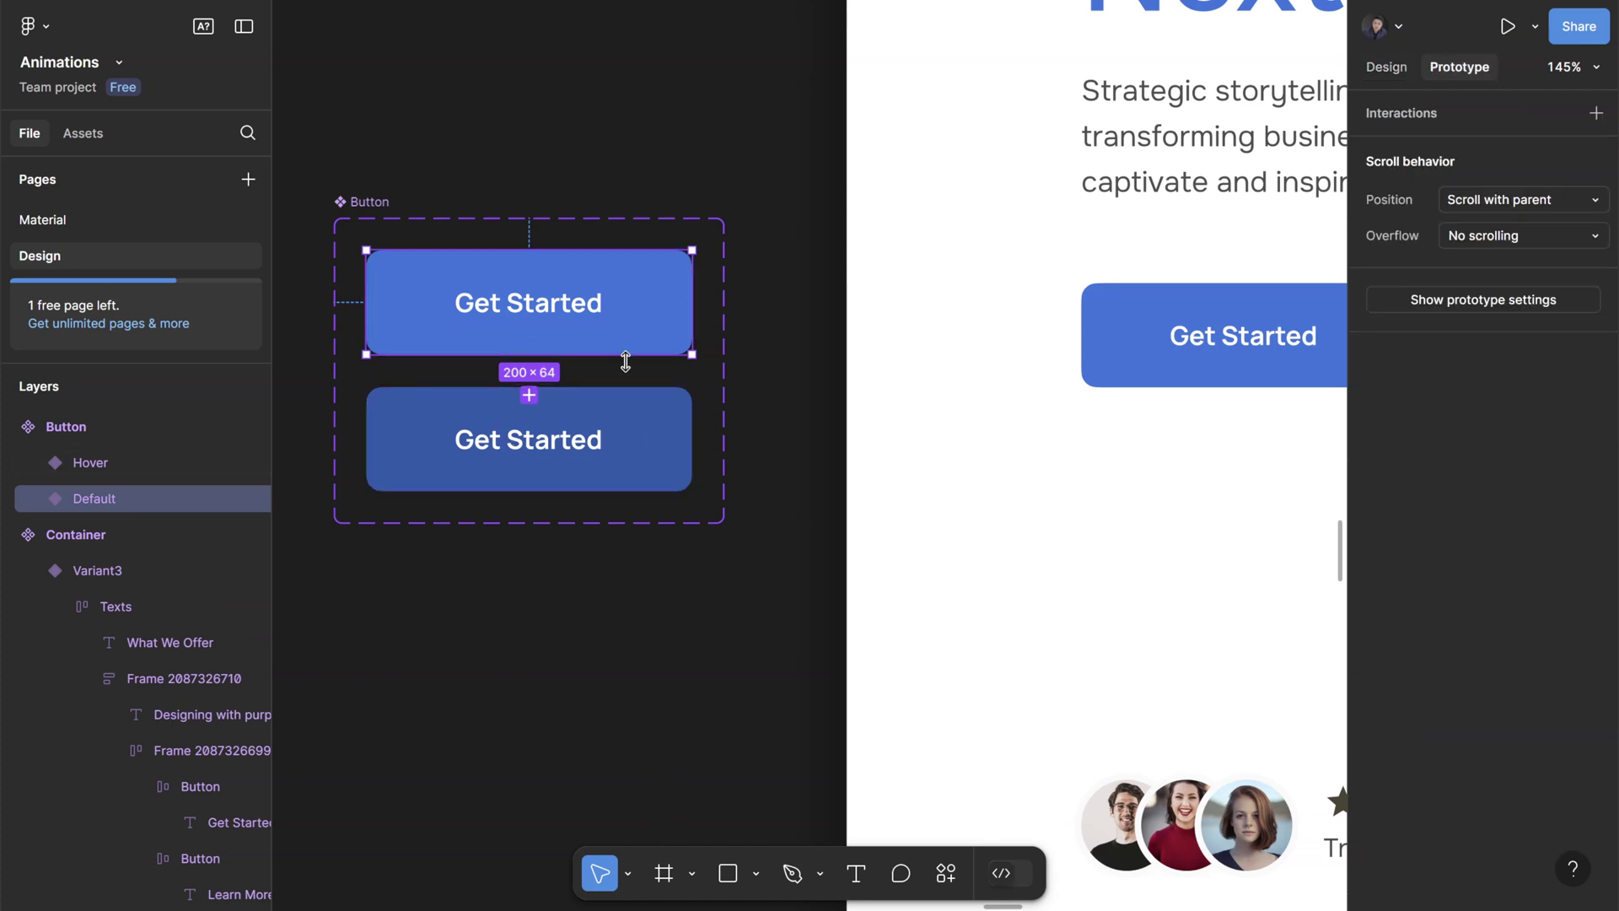
{"action": "left_click_drag", "start_coordinate": [692, 302], "coordinate": [640, 430]}
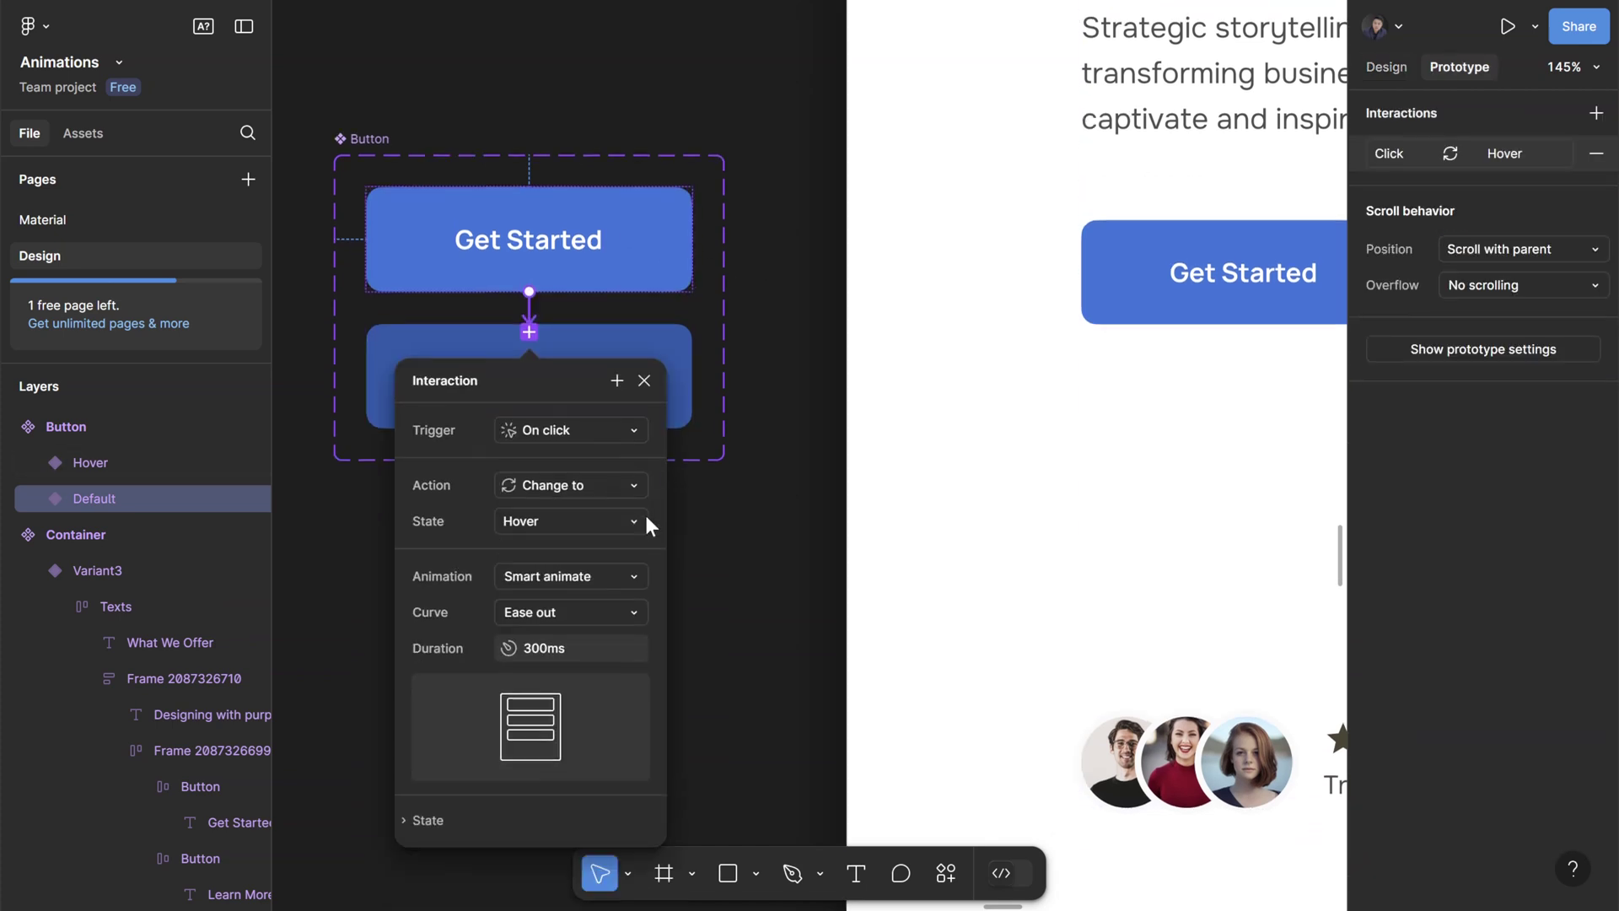
{"action": "left_click", "coordinate": [559, 414]}
{"action": "left_click", "coordinate": [573, 469]}
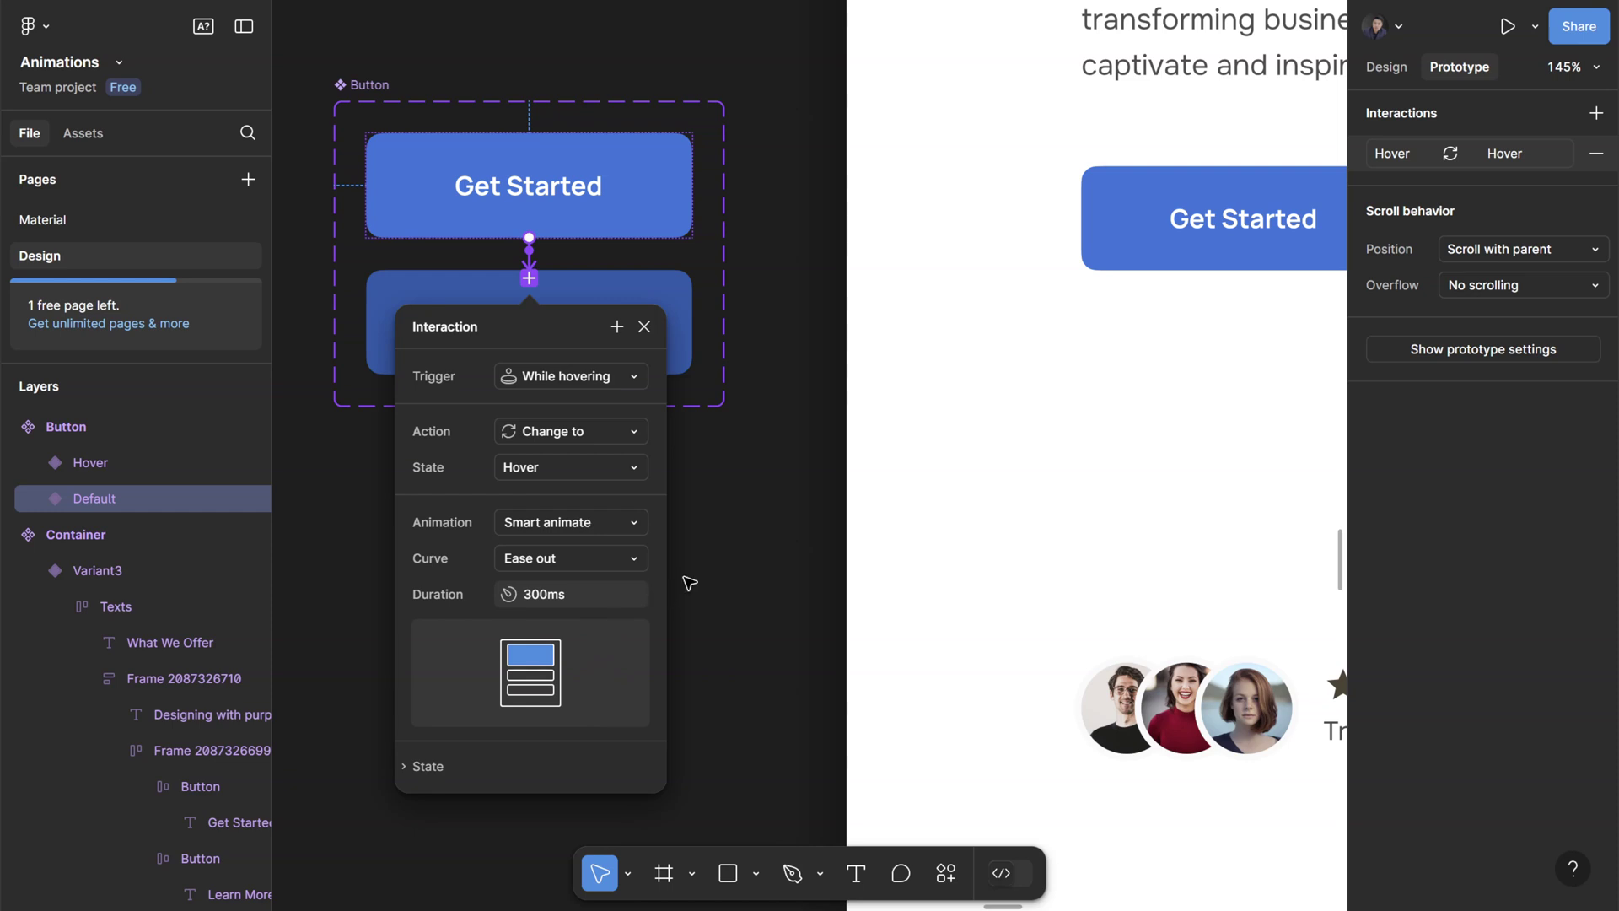
{"action": "left_click", "coordinate": [556, 603]}
- Replace the hero's original Get Started button with an instance of the Default button variant, placed before Learn More
{"action": "scroll", "coordinate": [835, 203], "scroll_direction": "down", "scroll_amount": 5}
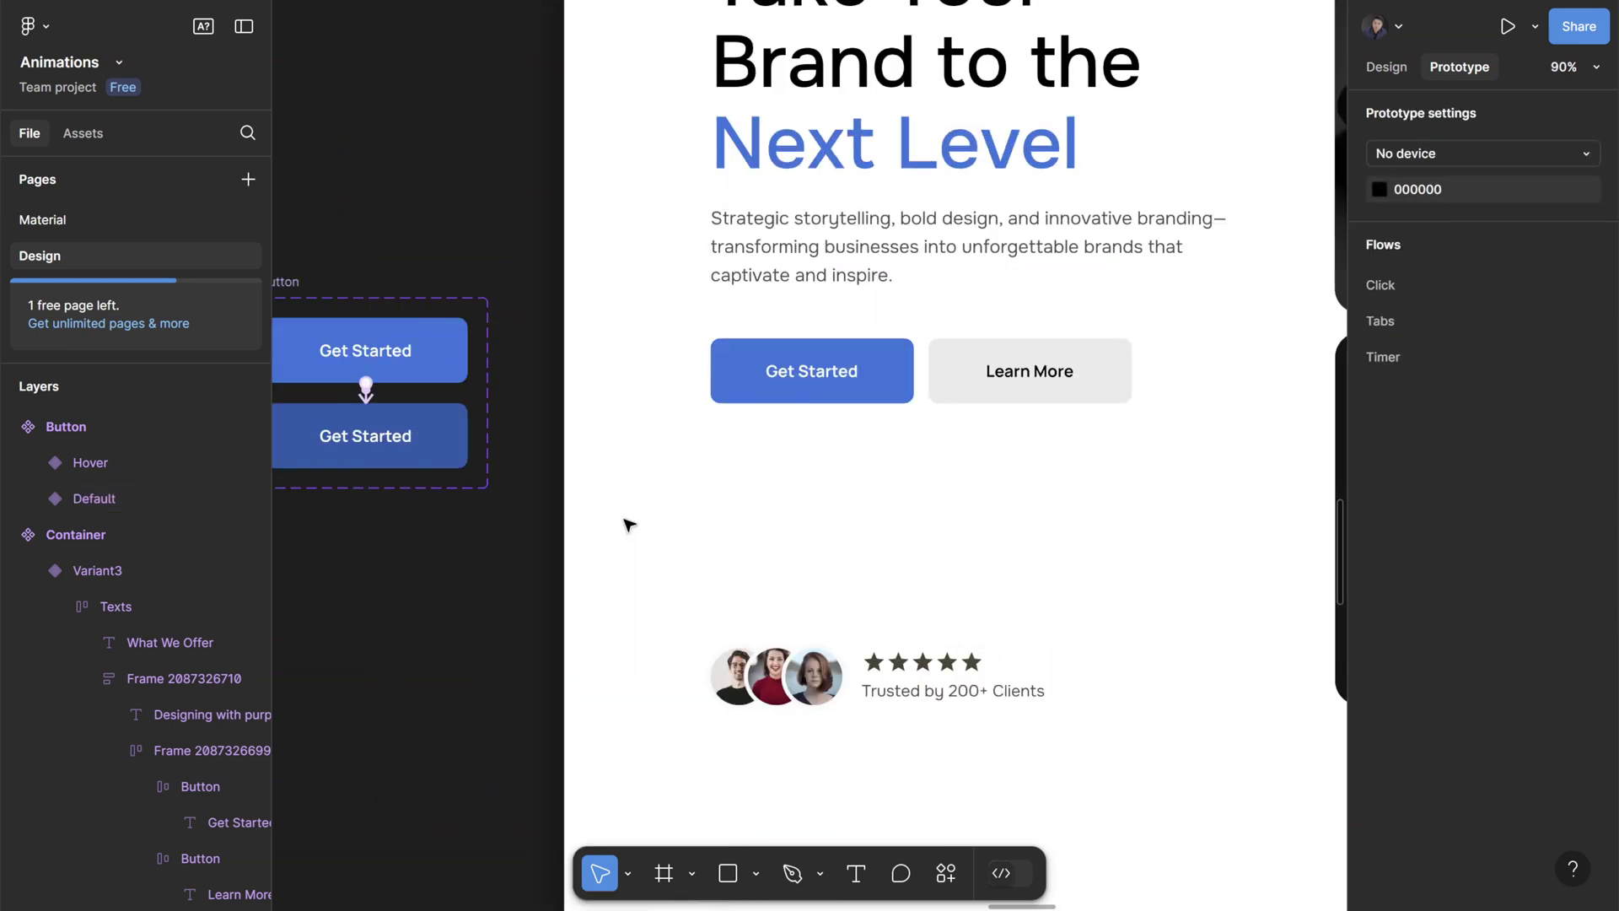
{"action": "left_click", "coordinate": [341, 371]}
{"action": "scroll", "coordinate": [539, 438], "scroll_direction": "left", "scroll_amount": 4}
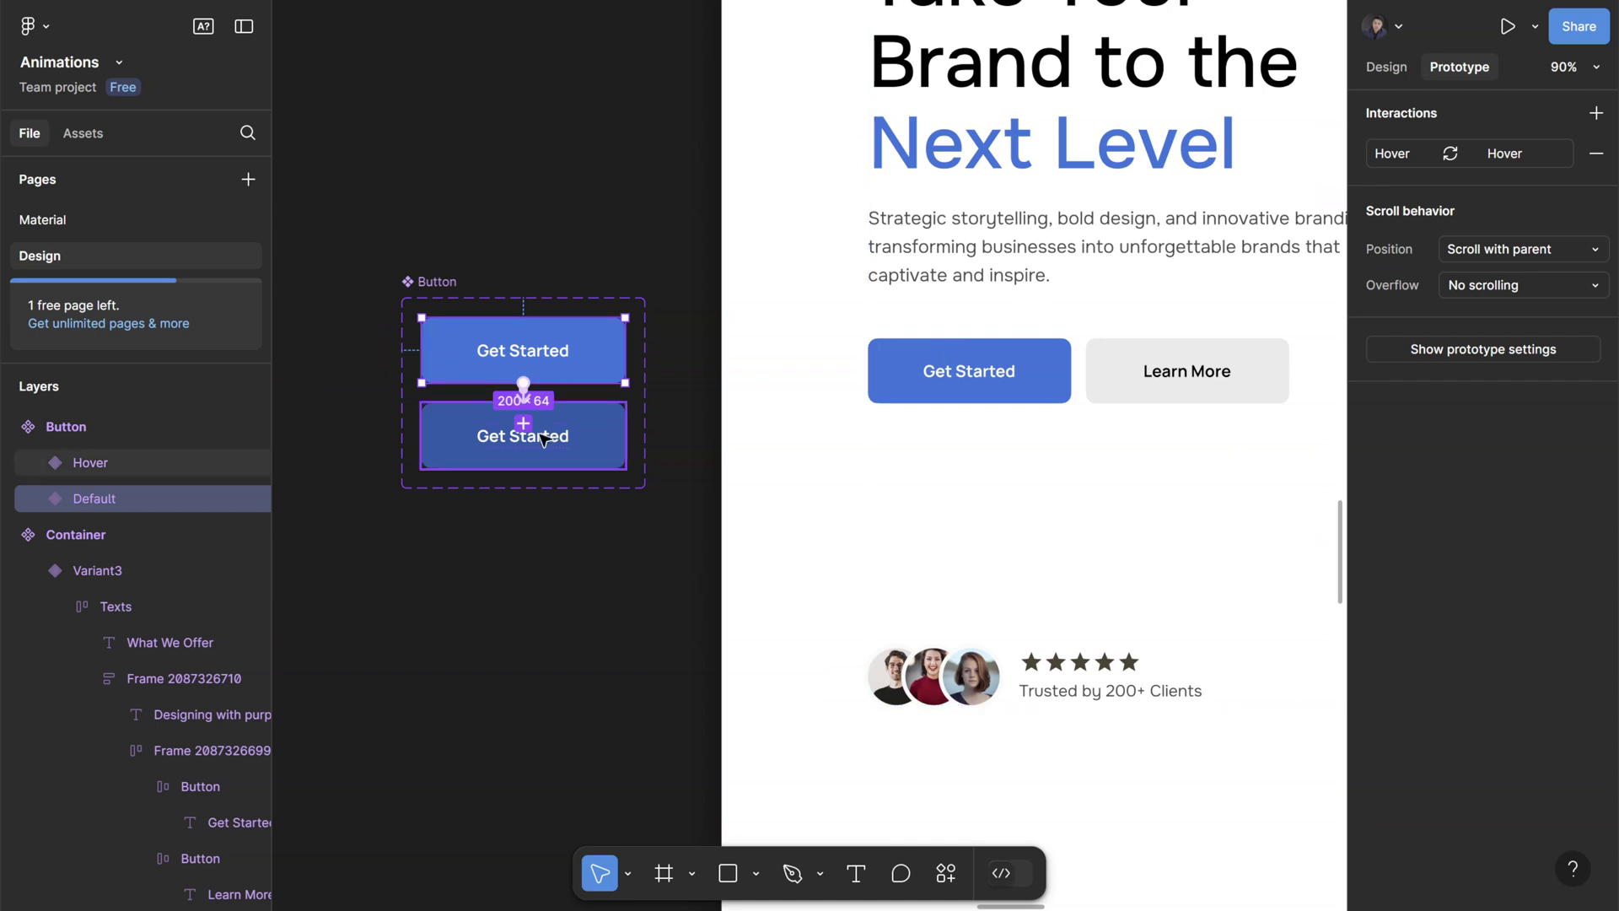
{"action": "left_click", "coordinate": [992, 388]}
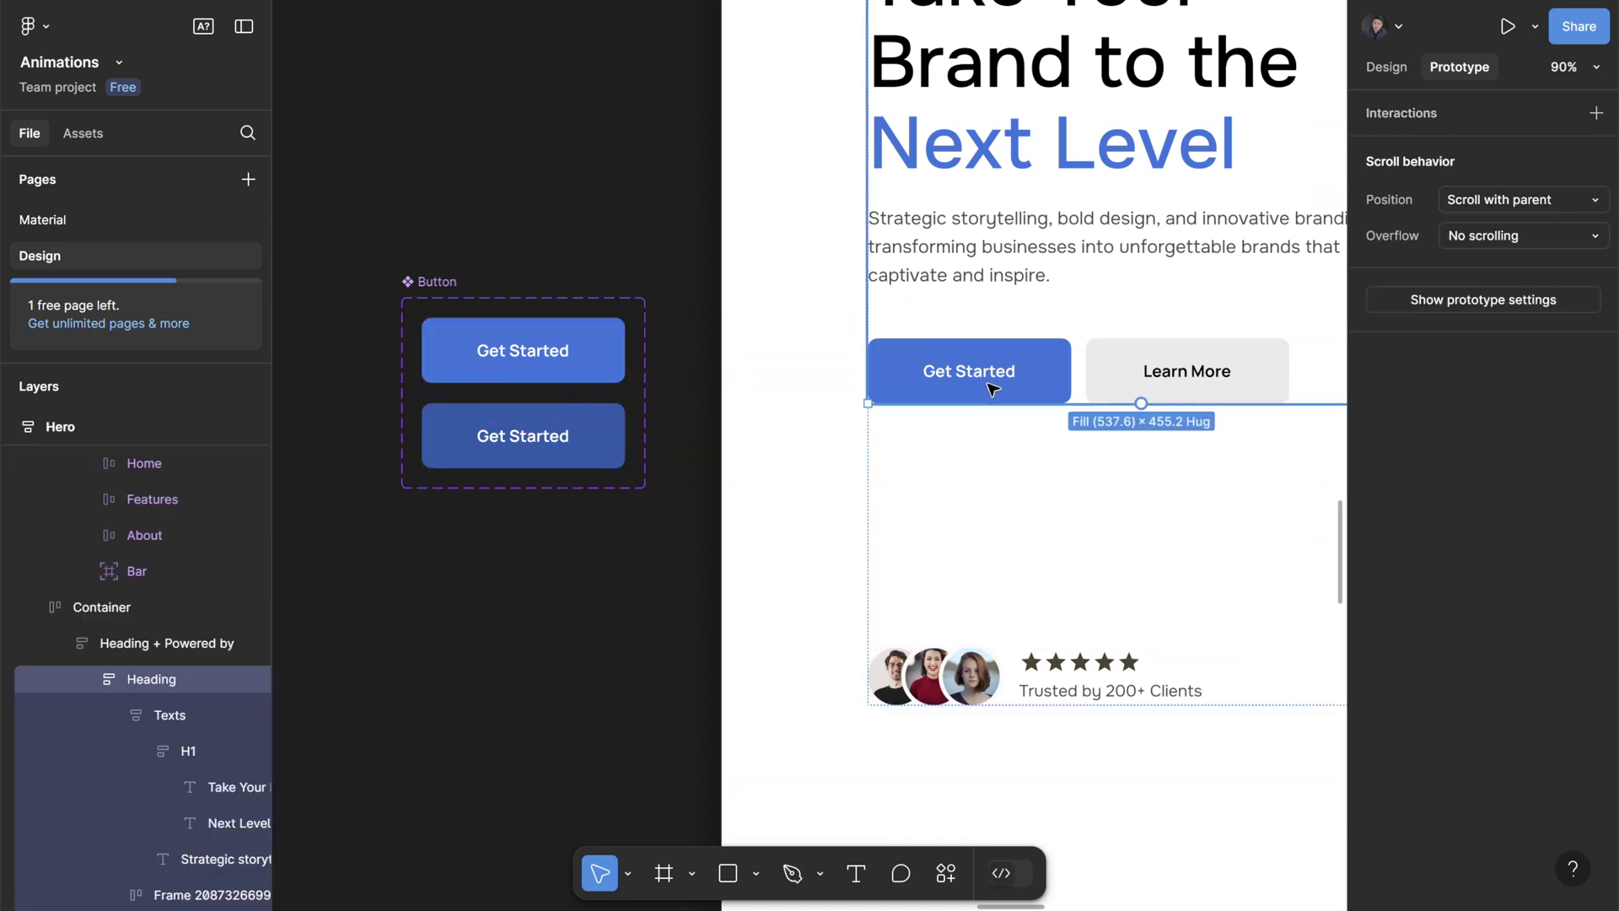
{"action": "left_click", "coordinate": [992, 389]}
{"action": "scroll", "coordinate": [992, 388], "scroll_direction": "right", "scroll_amount": 6}
{"action": "key", "text": "ctrl+v"}
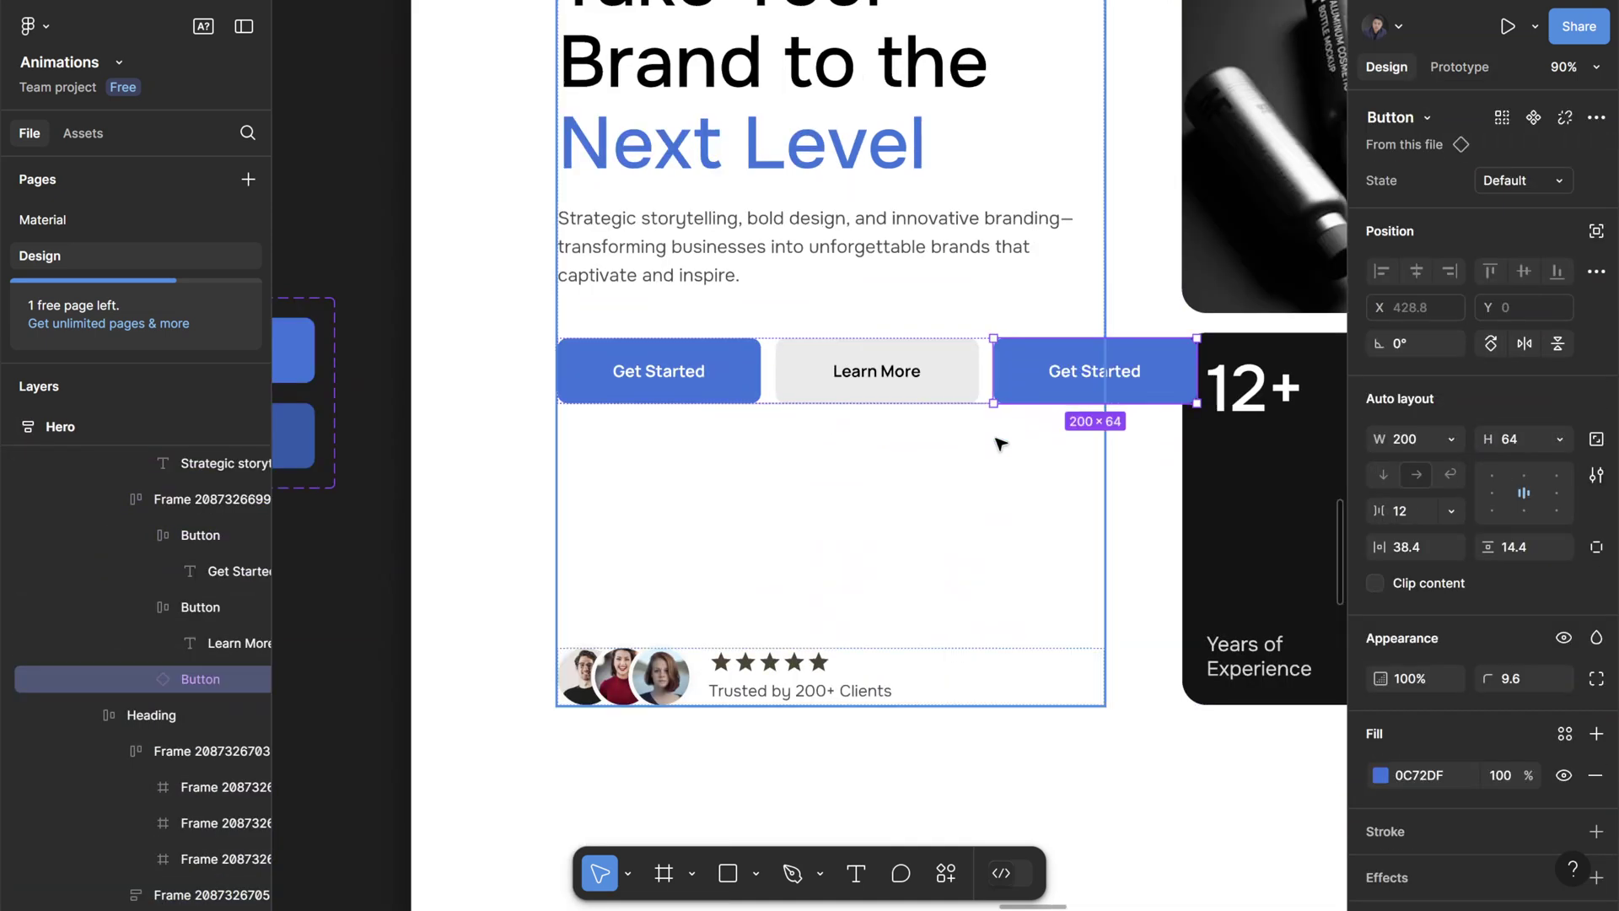
{"action": "key", "text": "Left"}
{"action": "key", "text": "Left"}
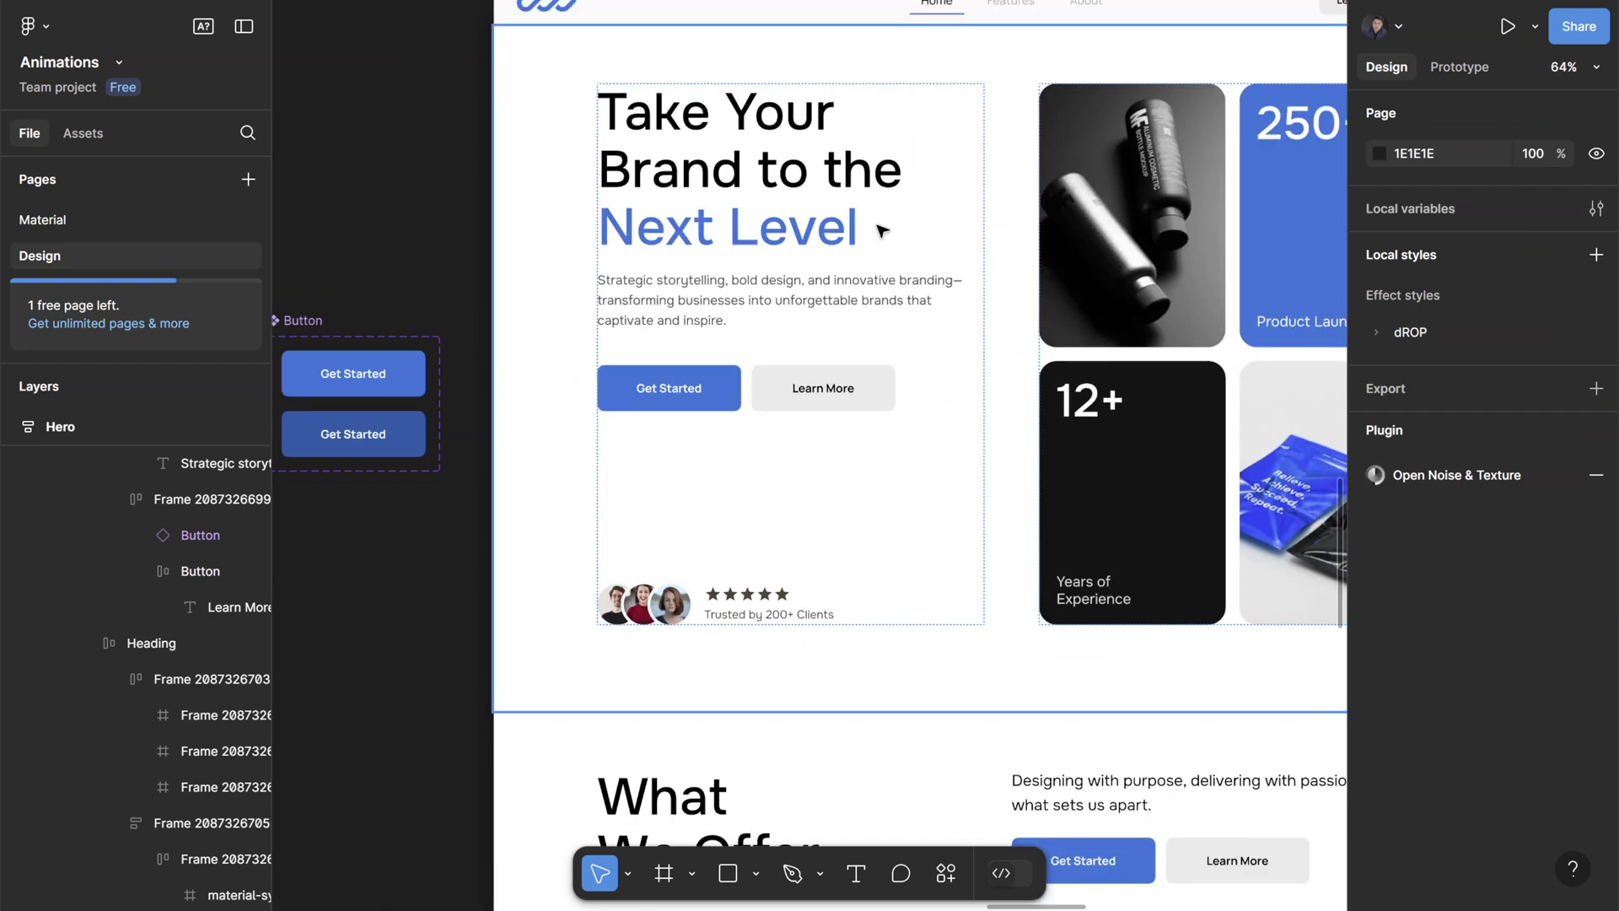
- Preview the Hero prototype and test the hover effect on the Get Started button
{"action": "left_click", "coordinate": [877, 226]}
{"action": "key", "text": "shift+space"}
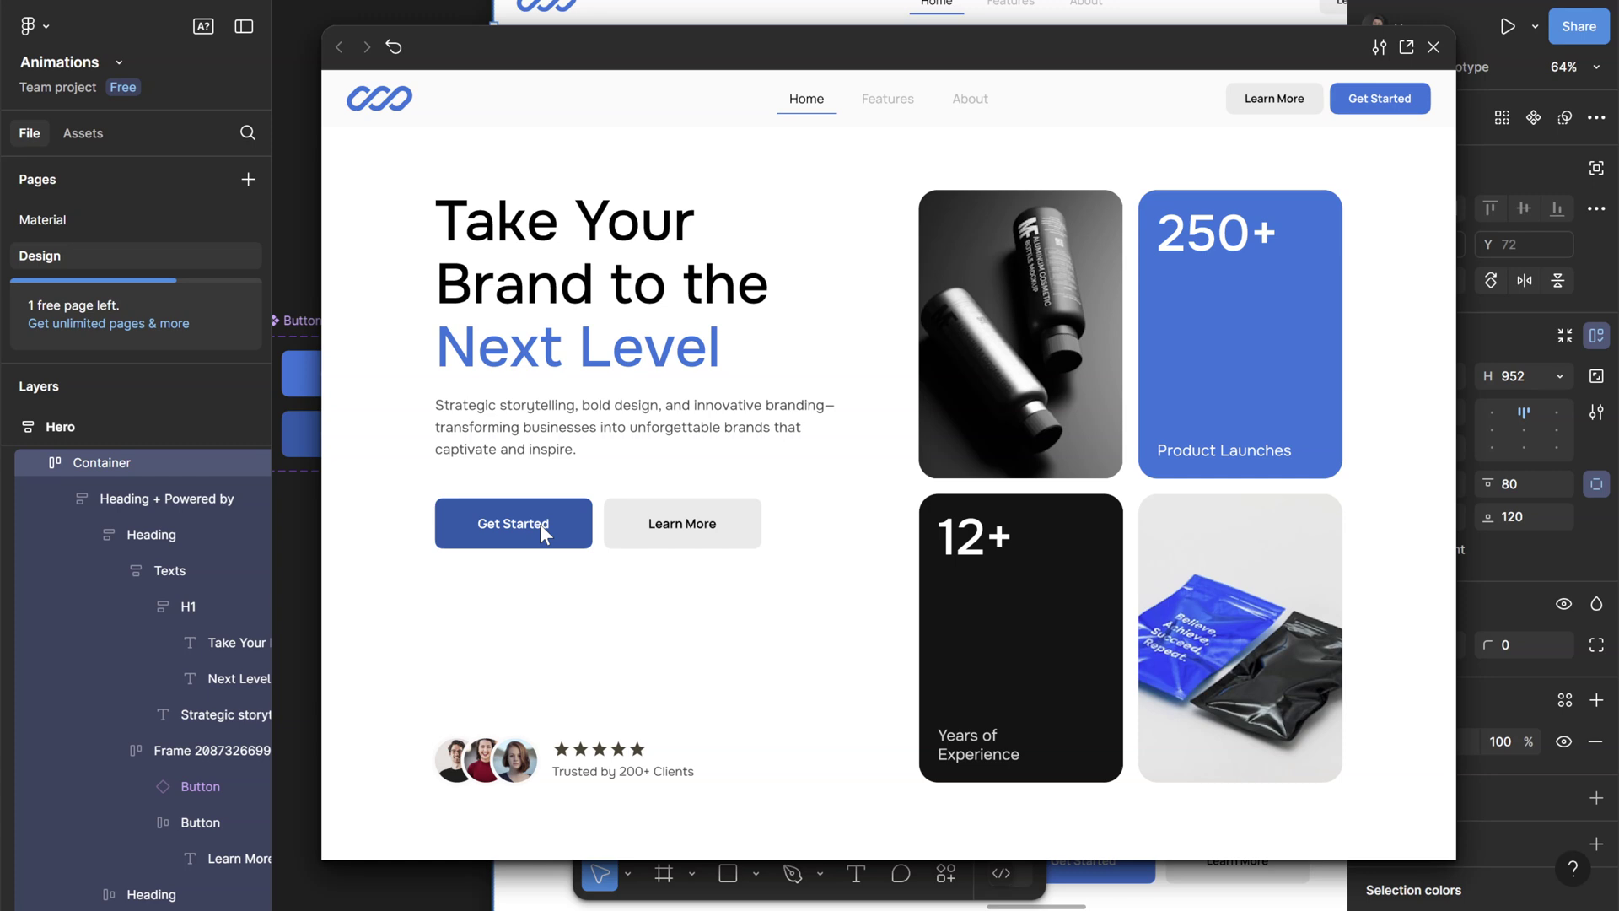
{"action": "left_click", "coordinate": [1433, 46]}
- Move the bottle image out of the hero's card grid onto the empty canvas above the Hero frame
{"action": "left_click", "coordinate": [1214, 215]}
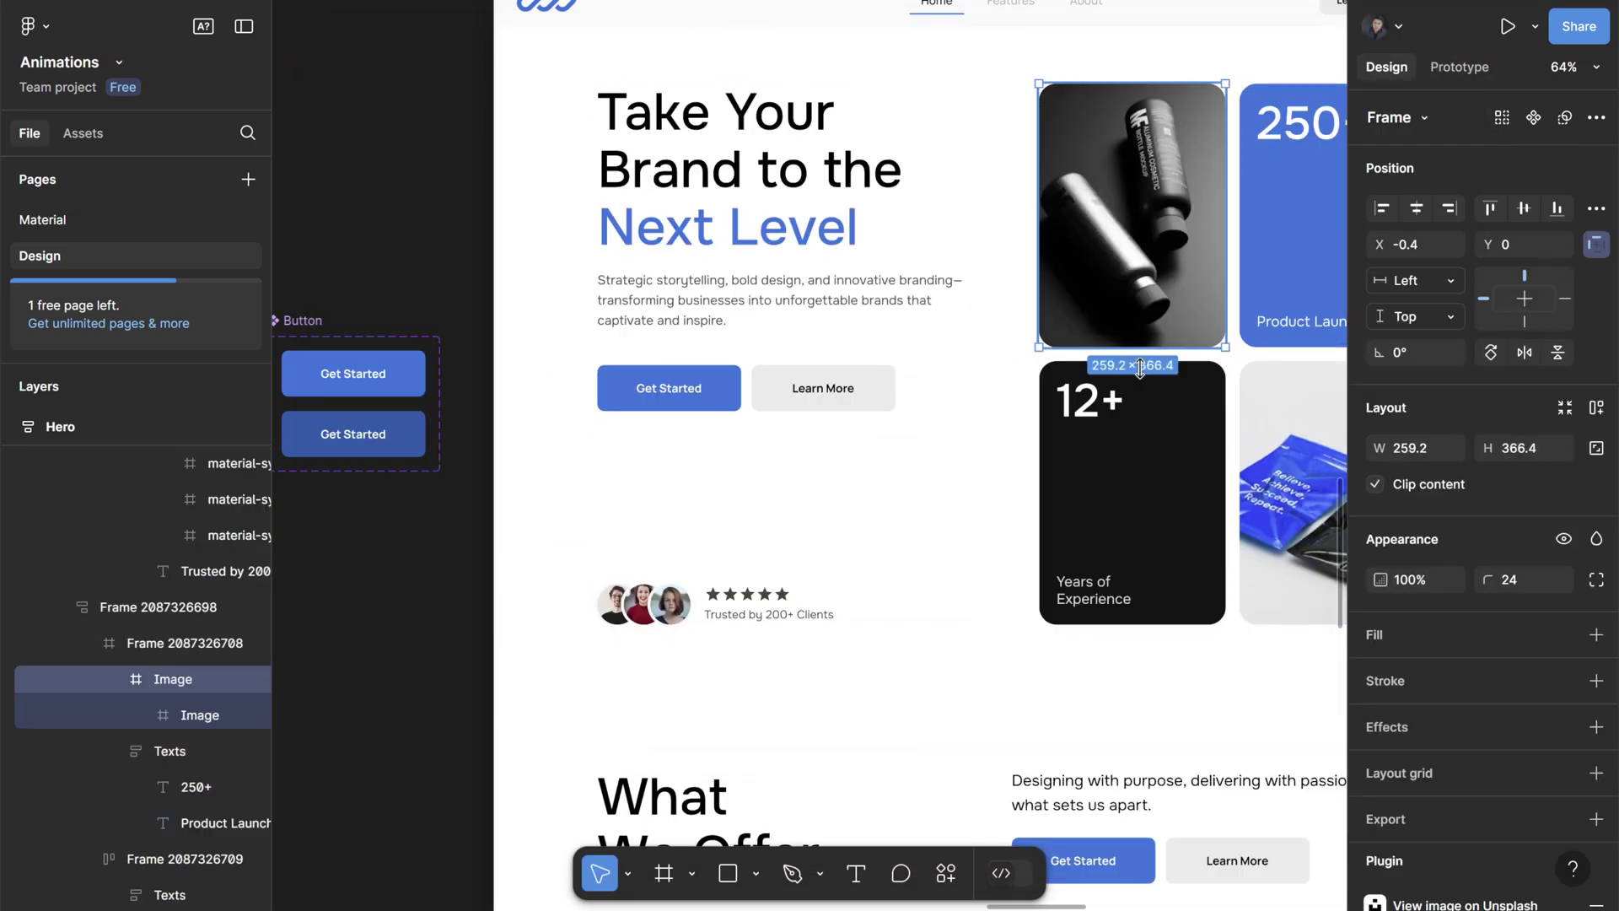
{"action": "scroll", "coordinate": [748, 220], "scroll_direction": "right", "scroll_amount": 5}
{"action": "scroll", "coordinate": [747, 221], "scroll_direction": "up", "scroll_amount": 4}
{"action": "scroll", "coordinate": [600, 441], "scroll_direction": "up", "scroll_amount": 3}
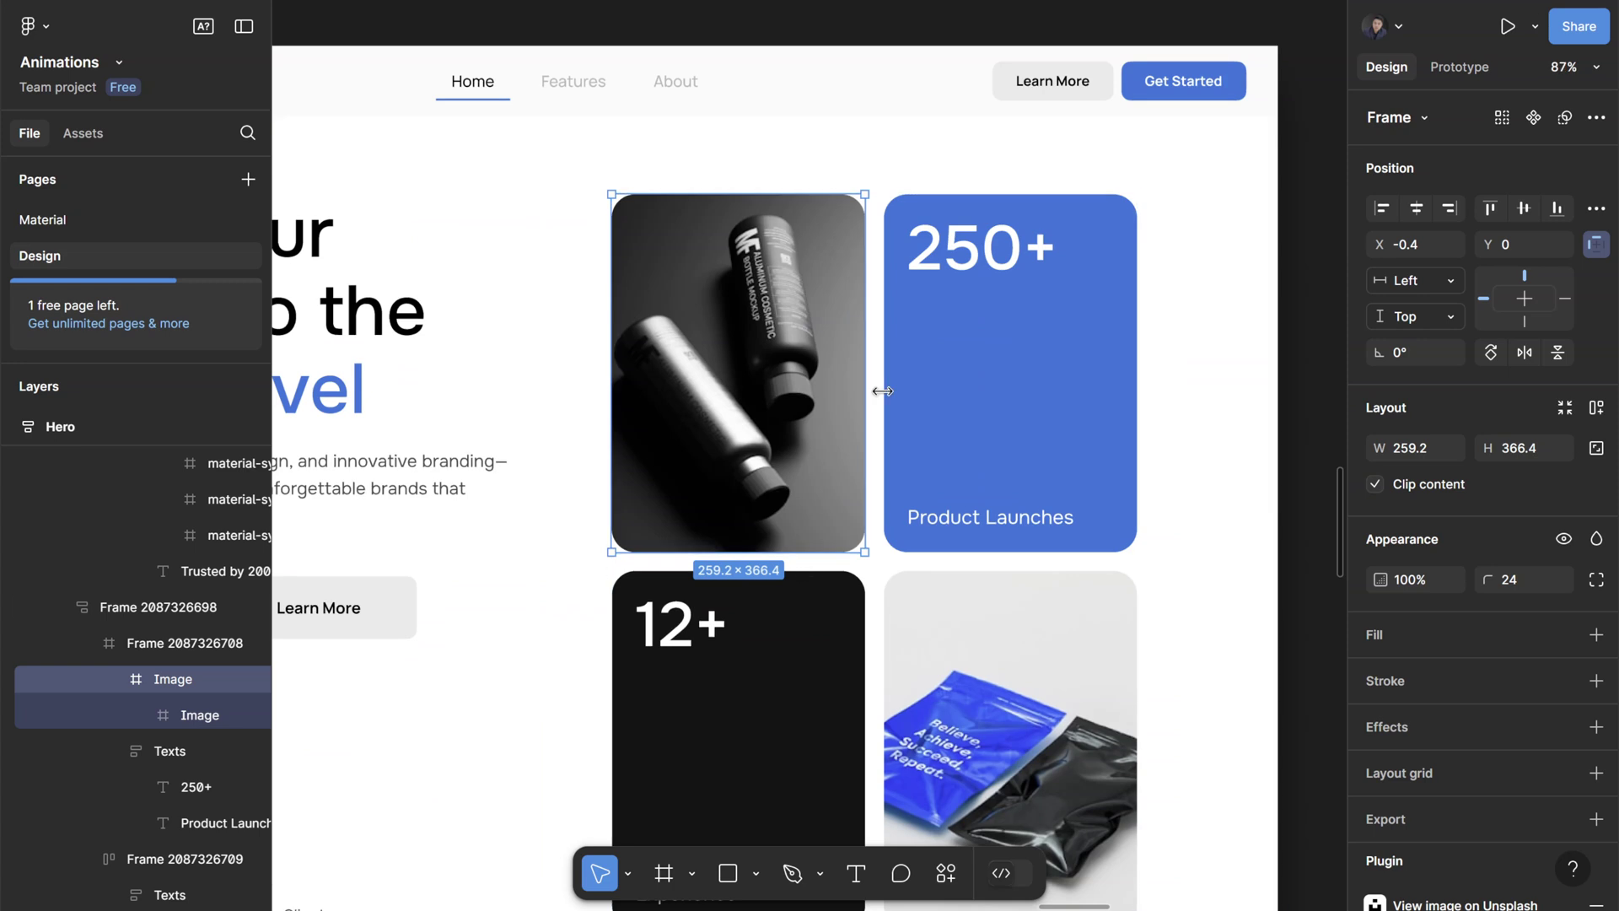
{"action": "scroll", "coordinate": [919, 571], "scroll_direction": "down", "scroll_amount": 1}
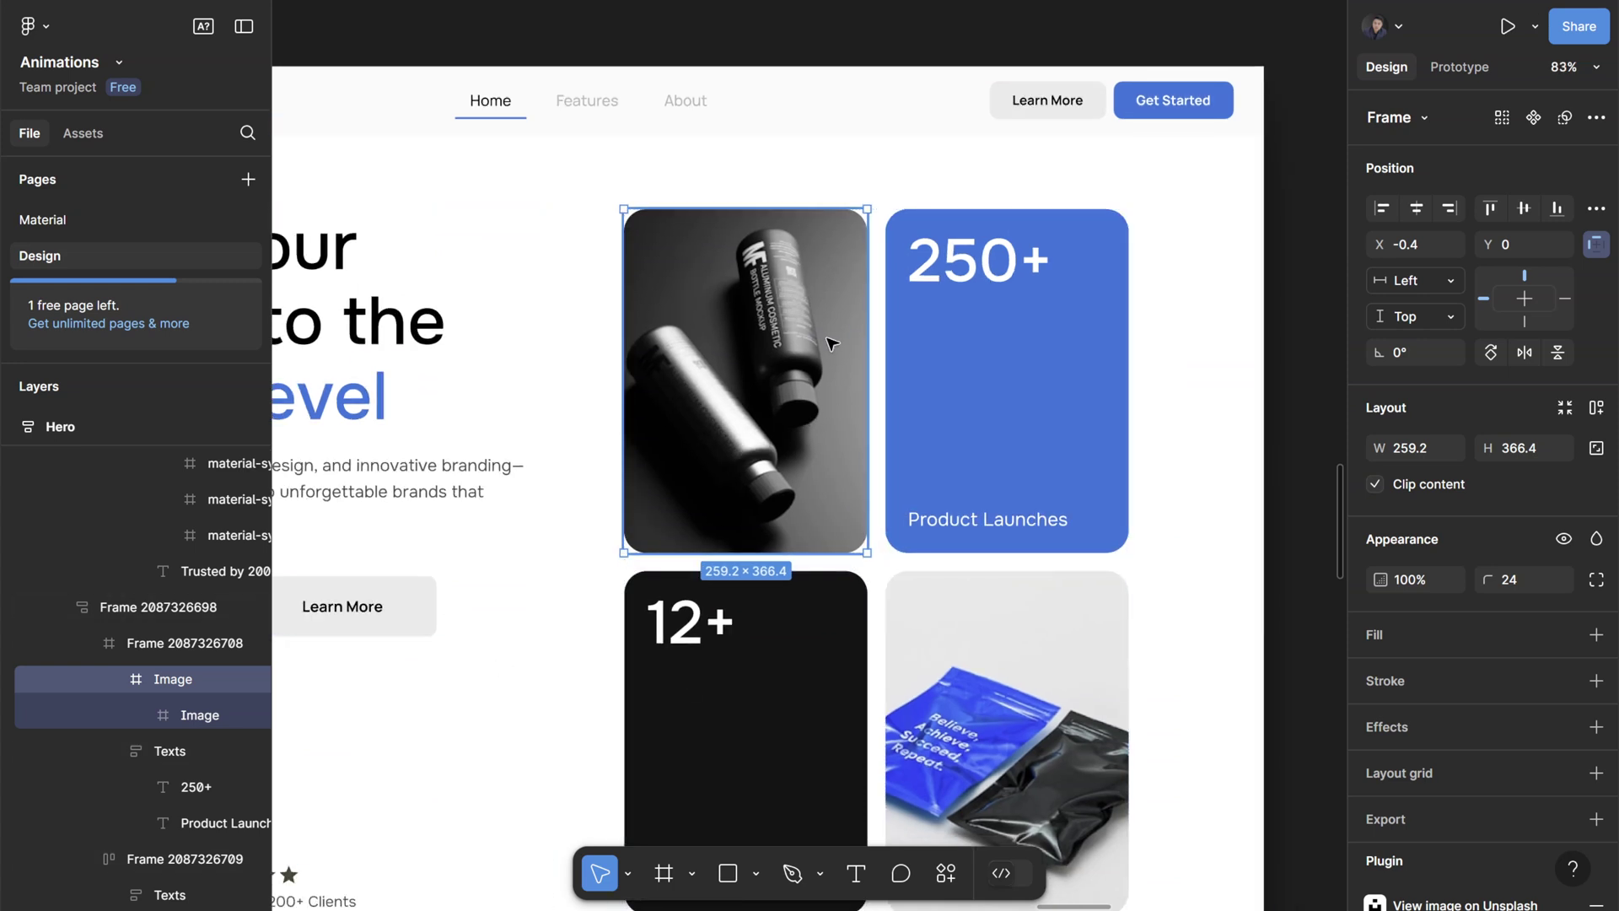
{"action": "left_click_drag", "start_coordinate": [832, 343], "coordinate": [722, 2]}
{"action": "scroll", "coordinate": [860, 321], "scroll_direction": "down", "scroll_amount": 5}
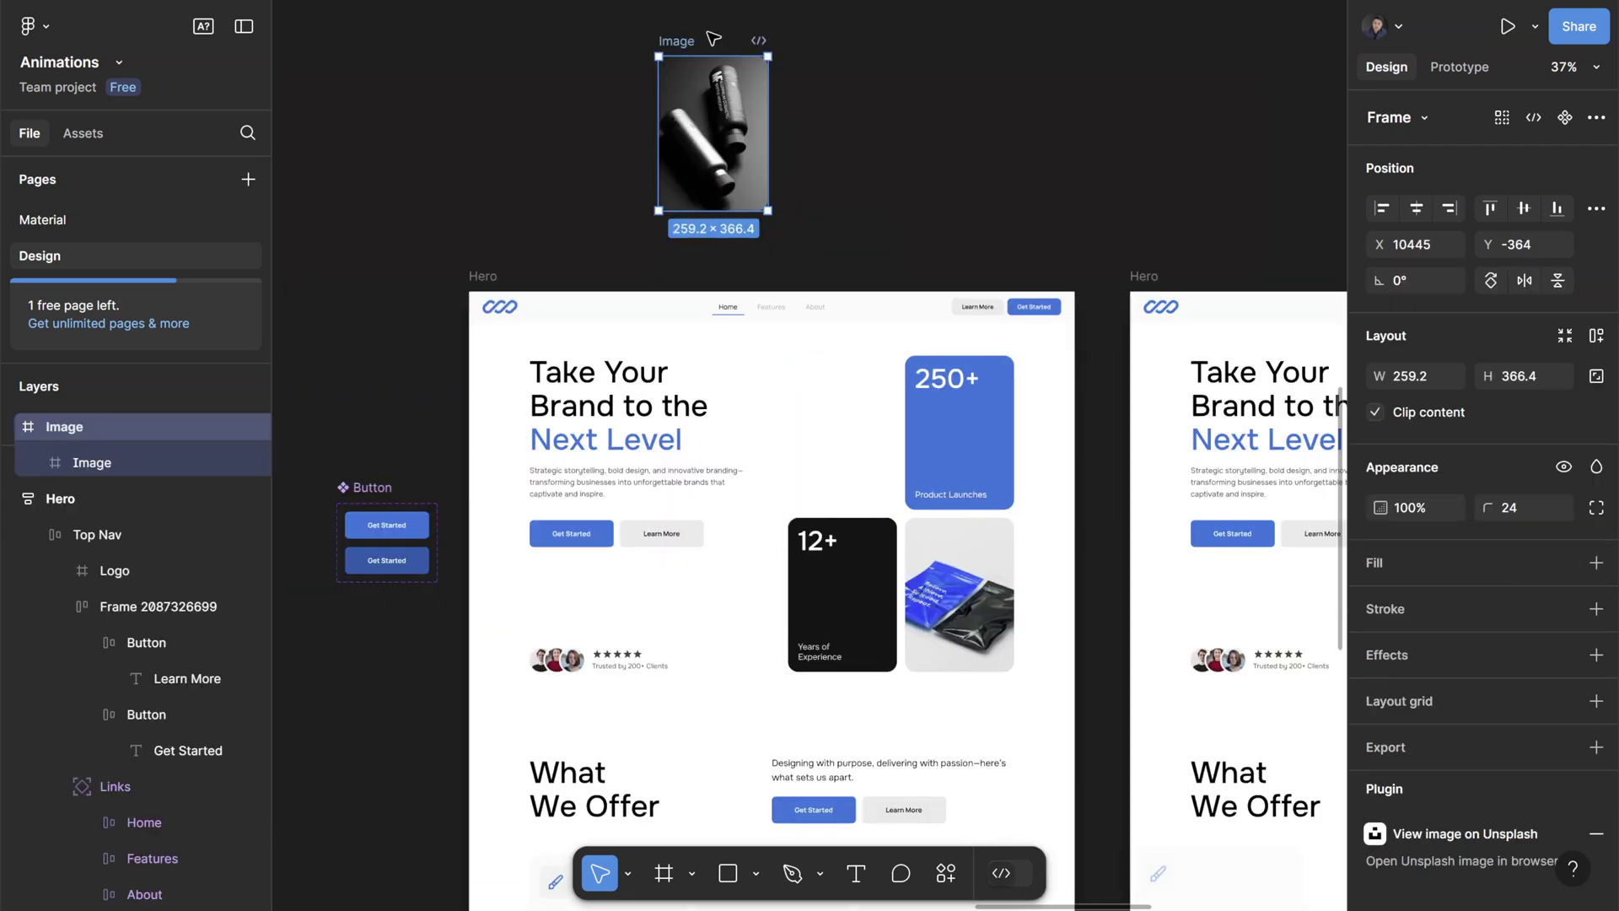
- Convert the bottle image into a component and add a second variant
{"action": "scroll", "coordinate": [713, 34], "scroll_direction": "up", "scroll_amount": 5}
{"action": "key", "text": "ctrl+alt+k"}
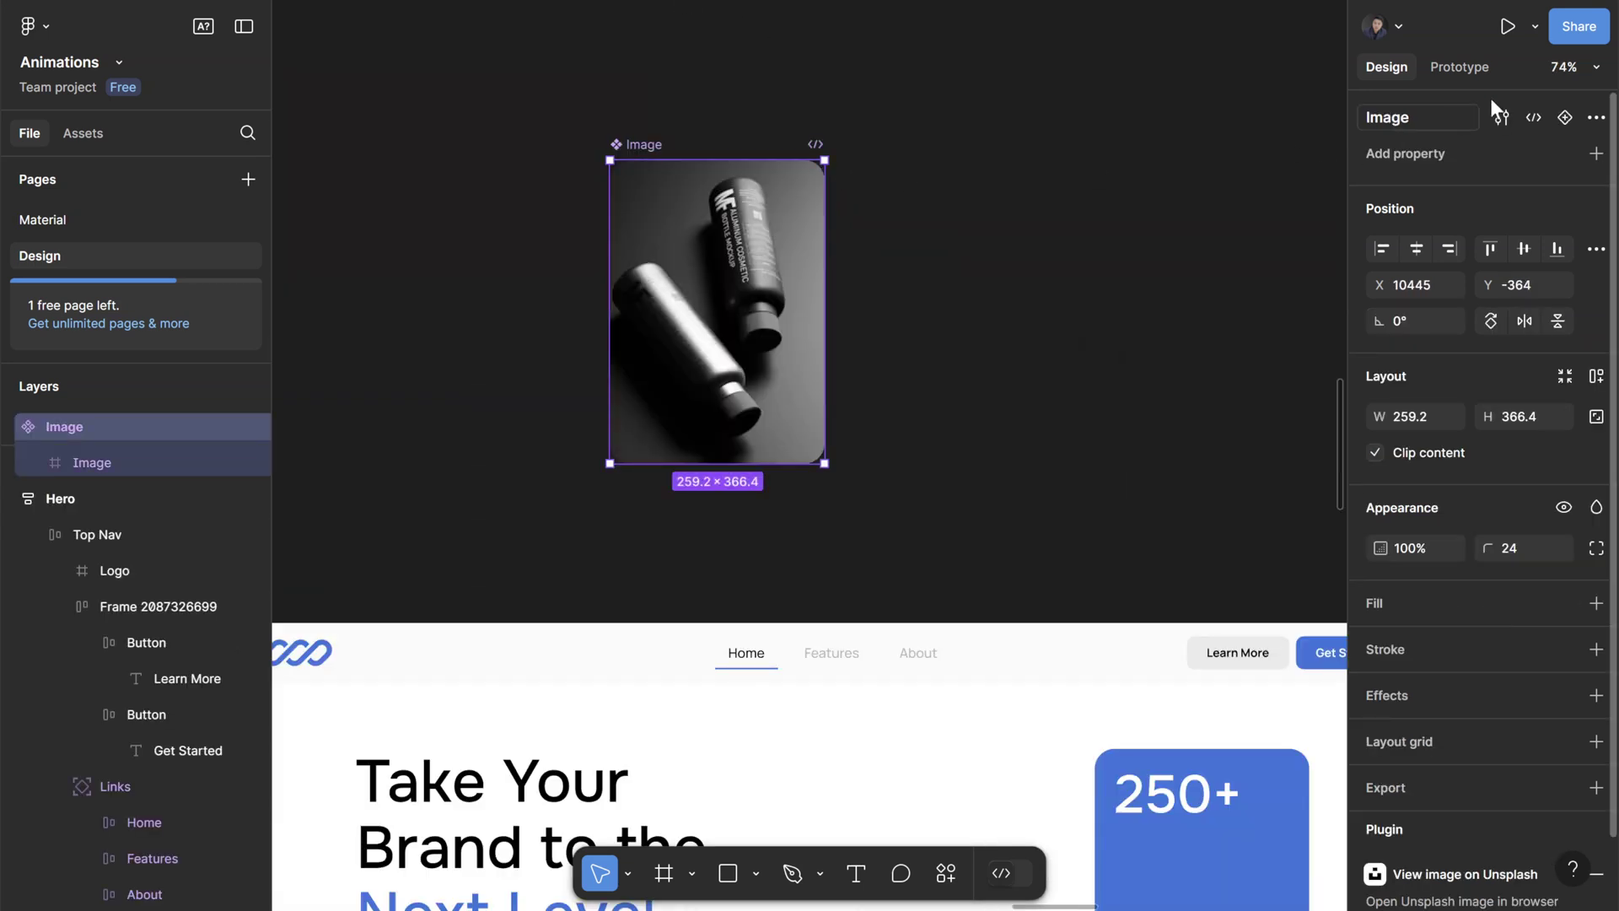
{"action": "left_click", "coordinate": [1565, 117]}
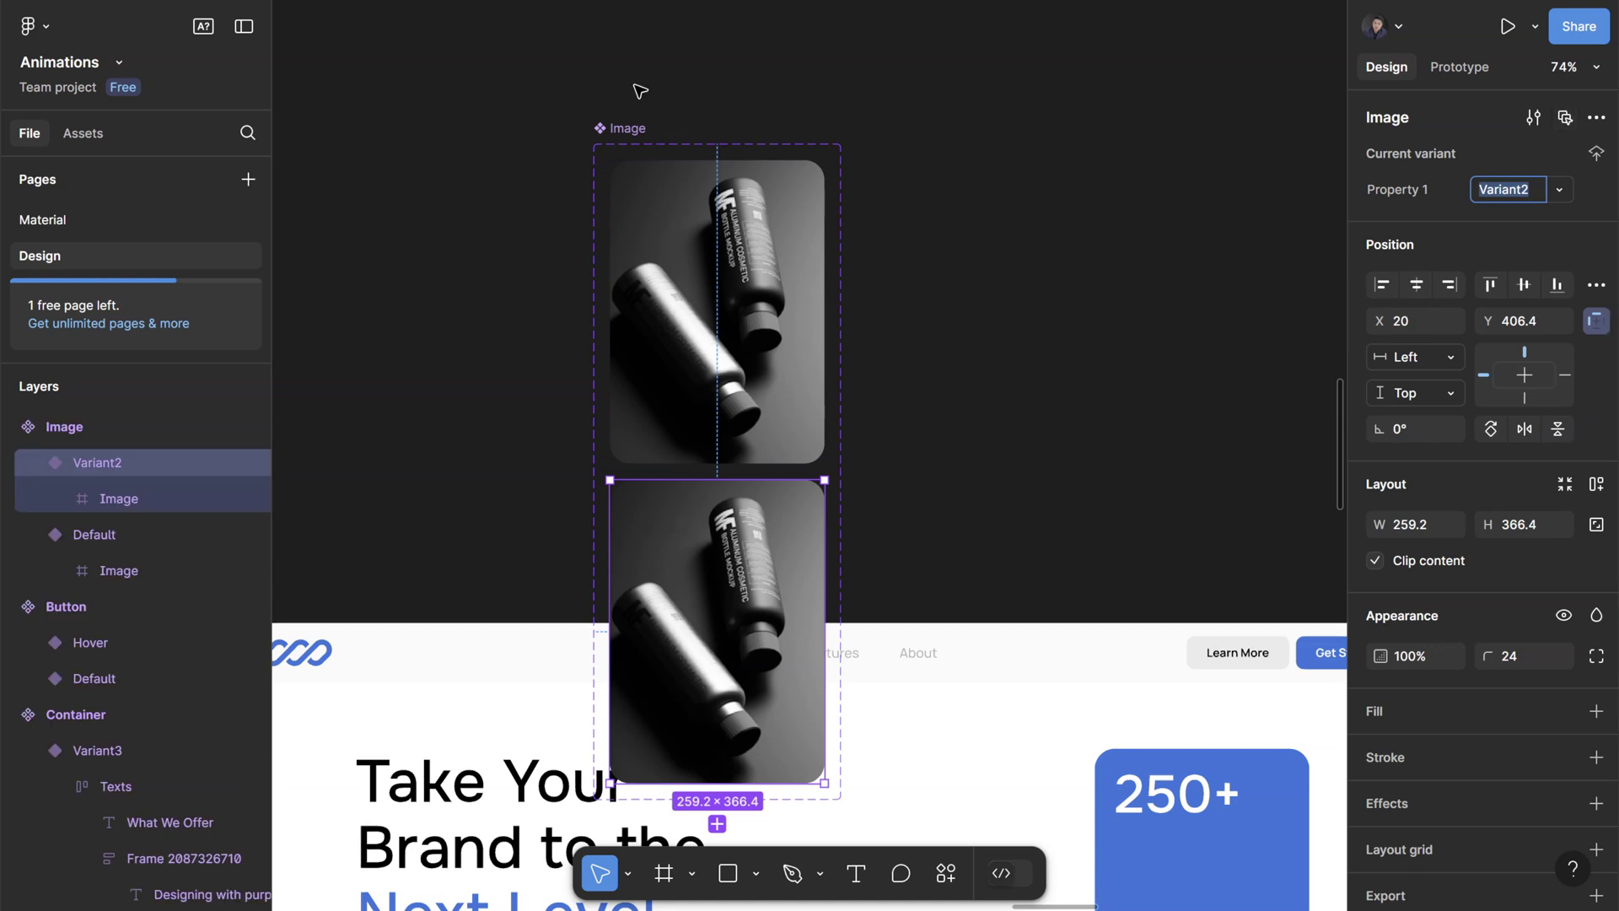
- Widen the Image component set to about 741 and move the second variant beside the Default one
{"action": "left_click", "coordinate": [623, 128]}
{"action": "left_click_drag", "start_coordinate": [837, 191], "coordinate": [1200, 225]}
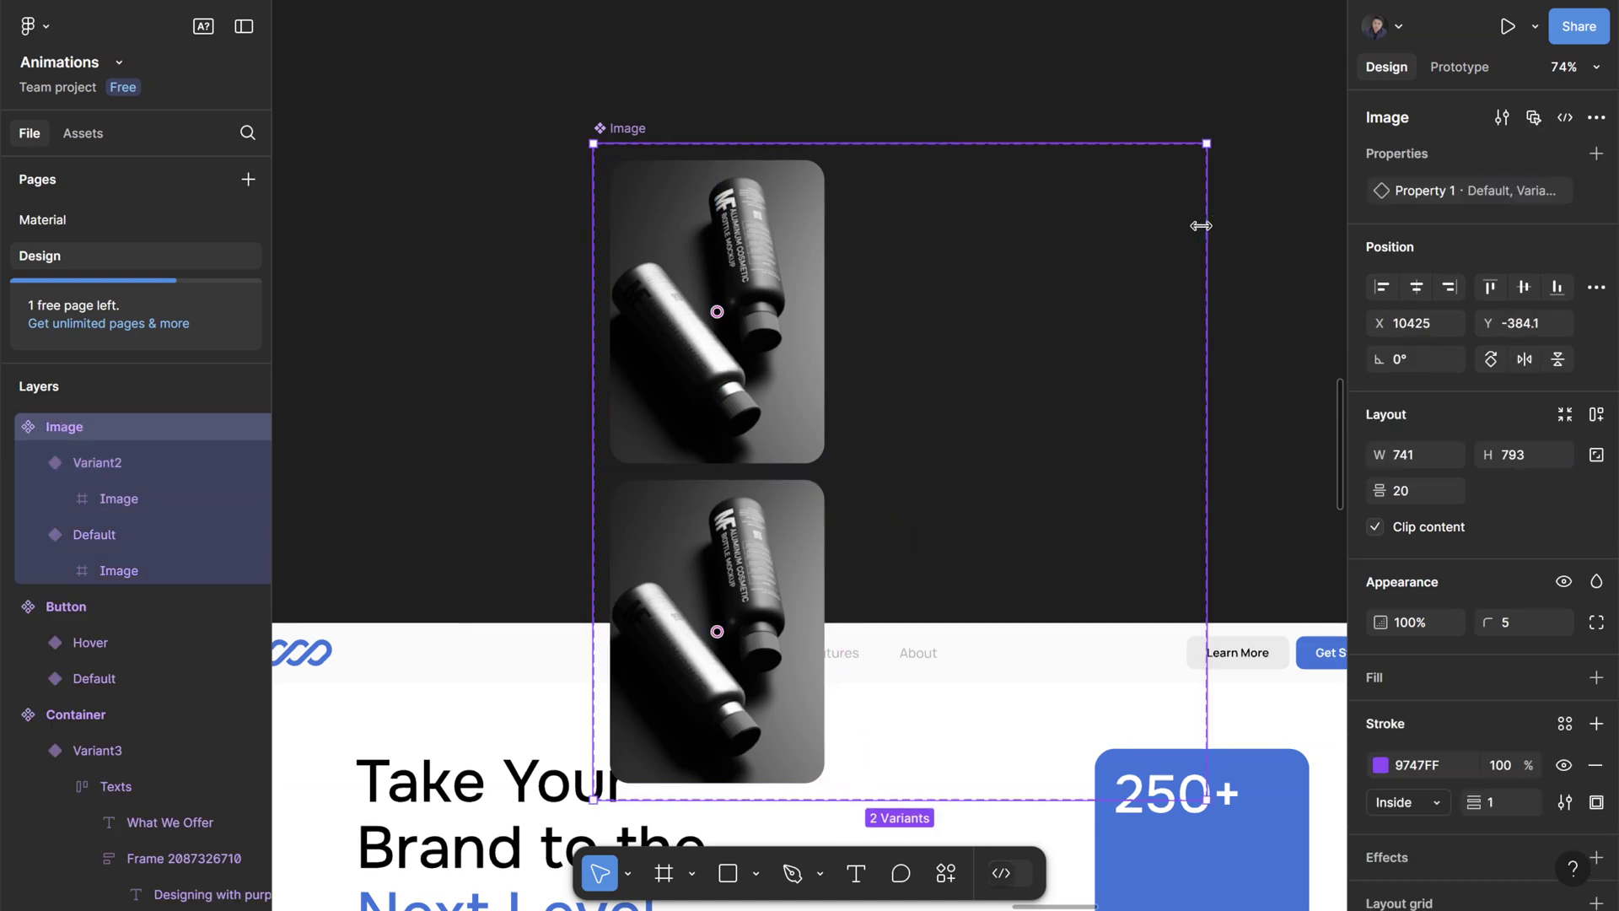
{"action": "key", "text": "Escape"}
{"action": "left_click_drag", "start_coordinate": [639, 487], "coordinate": [877, 169]}
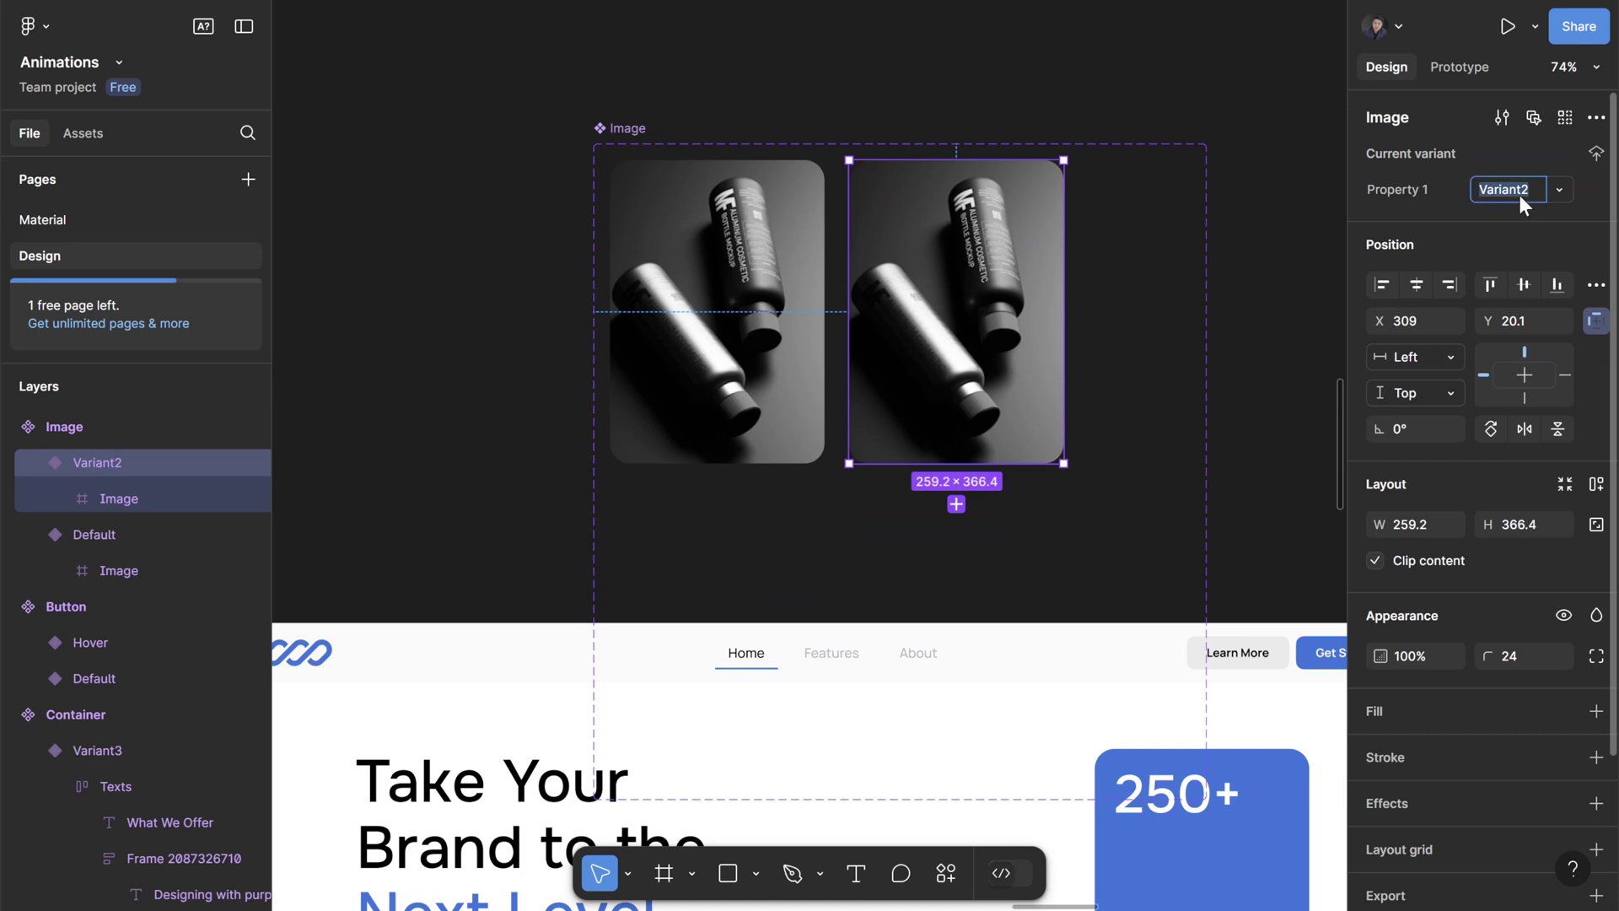
- Name the second image variant Hover and rename the variant property to State
{"action": "double_click", "coordinate": [1374, 180]}
{"action": "type", "text": "State"}
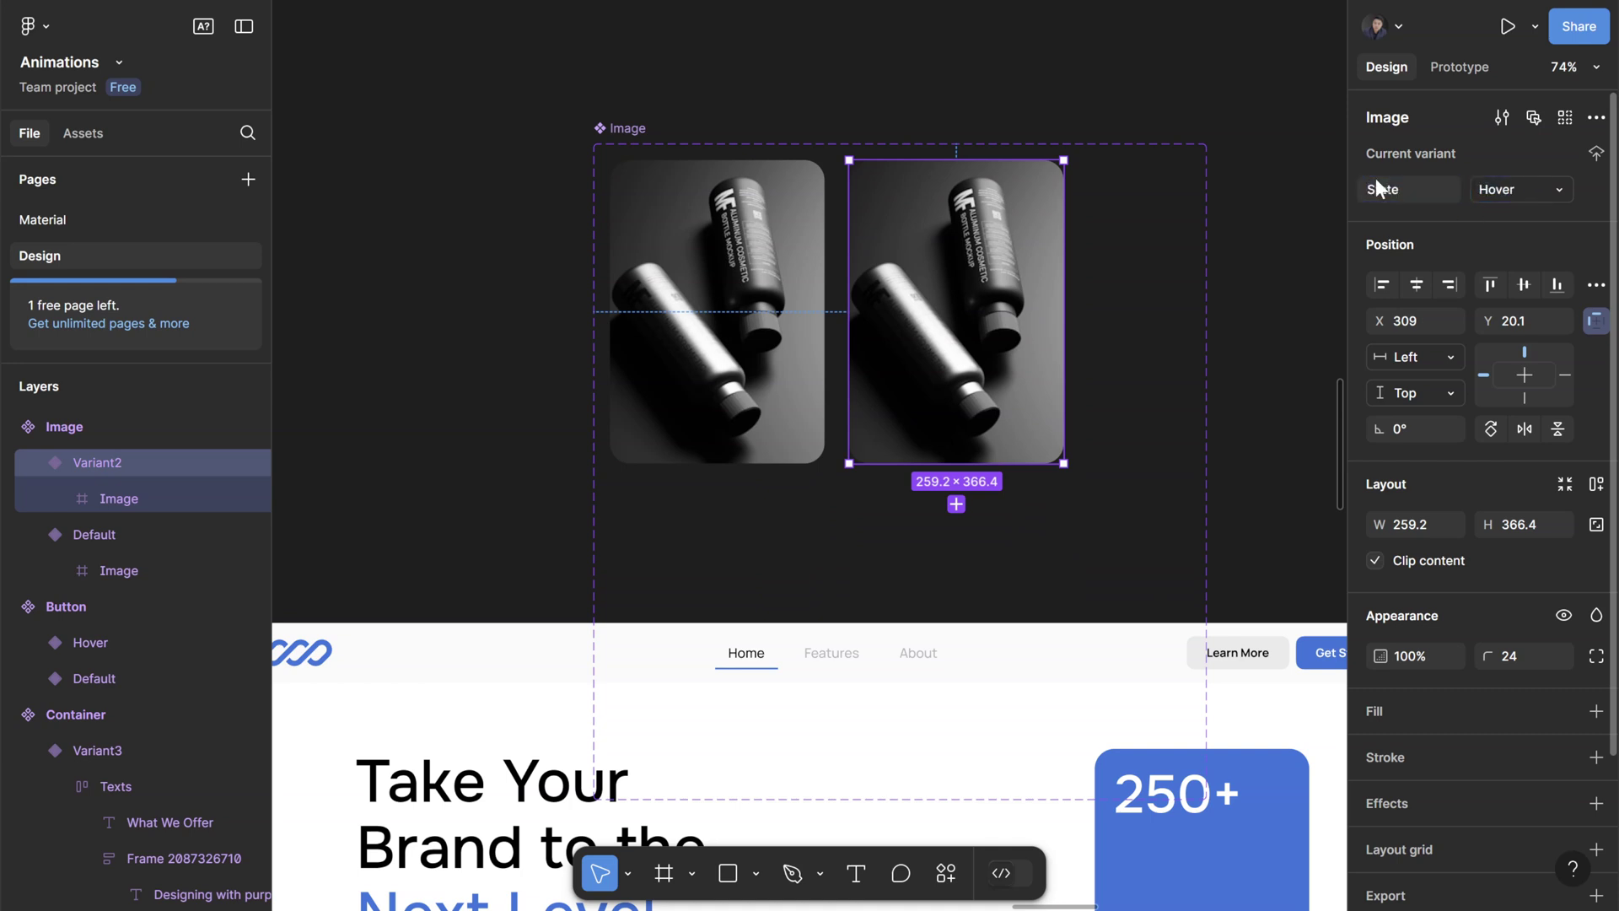
{"action": "key", "text": "Return"}
{"action": "left_click", "coordinate": [1216, 409]}
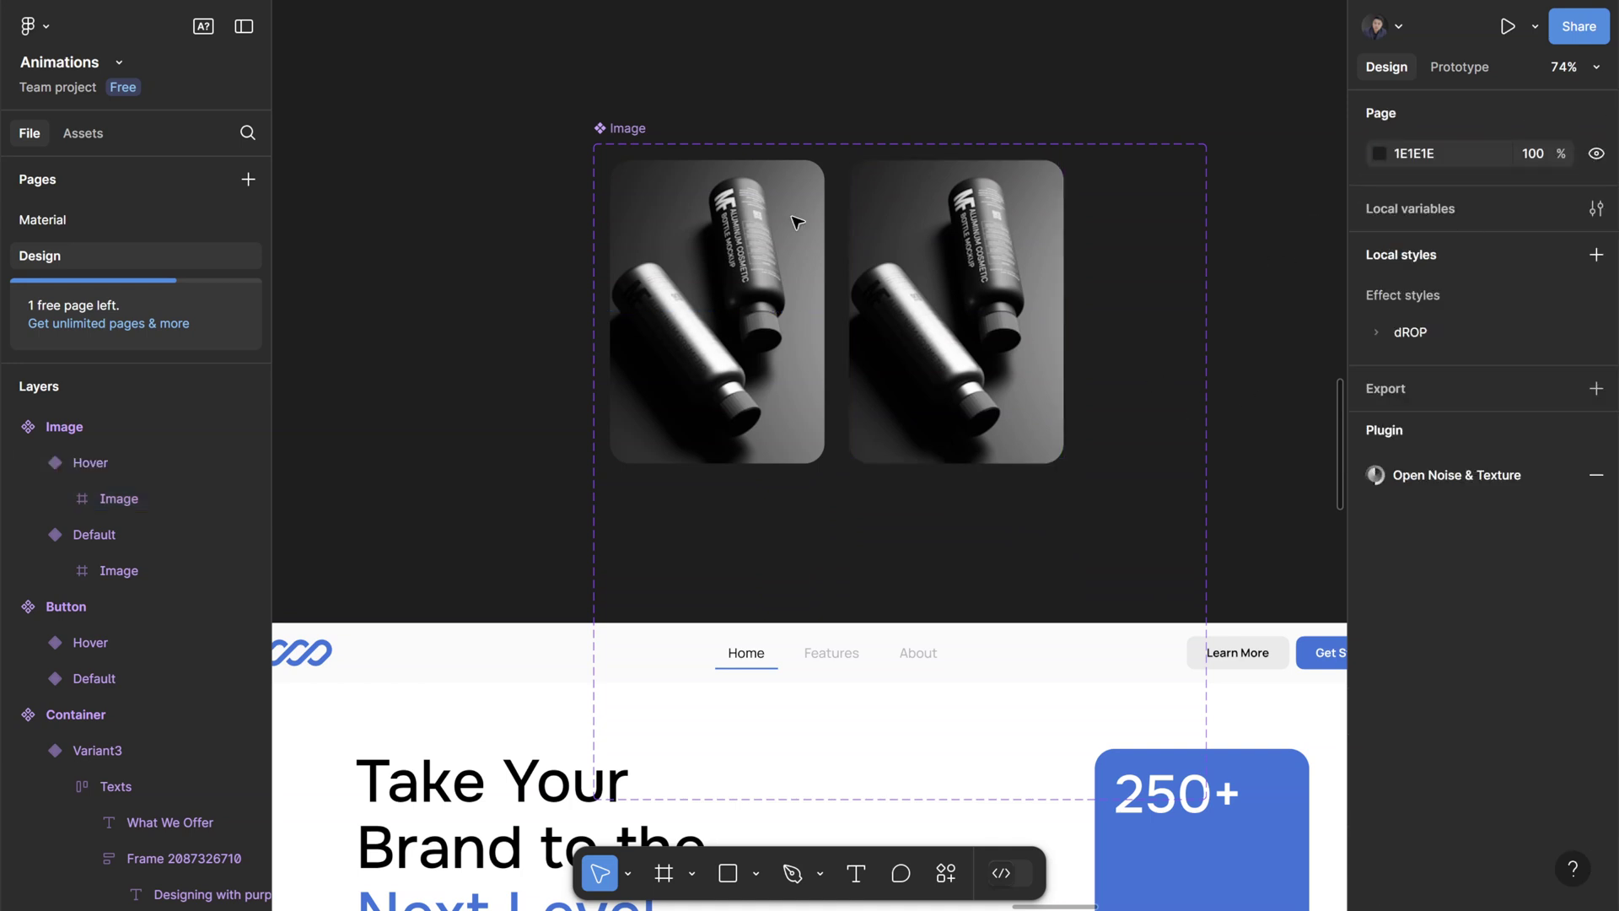
- Shrink the Image component set's frame to fit closely around the two side-by-side variants
{"action": "left_click", "coordinate": [643, 150]}
{"action": "scroll", "coordinate": [643, 150], "scroll_direction": "down", "scroll_amount": 1}
{"action": "left_click_drag", "start_coordinate": [1206, 782], "coordinate": [1105, 464]}
- Scale the nested image inside the Hover variant by 1.1 from its centre
{"action": "left_click", "coordinate": [969, 253]}
{"action": "scroll", "coordinate": [970, 253], "scroll_direction": "up", "scroll_amount": 3}
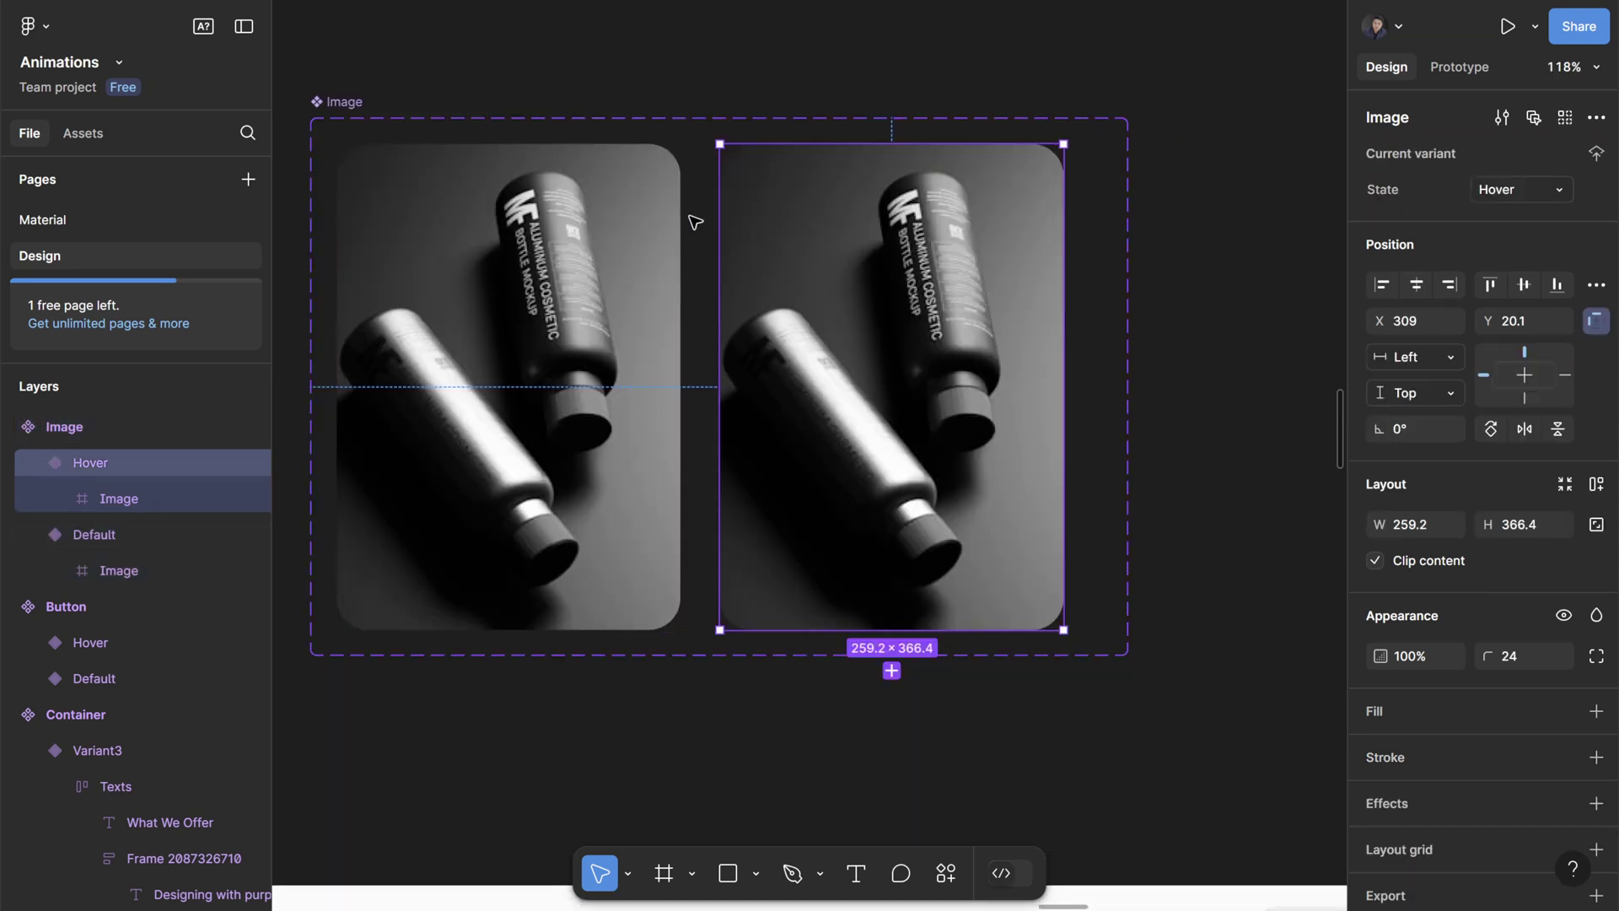
{"action": "left_click", "coordinate": [1029, 463]}
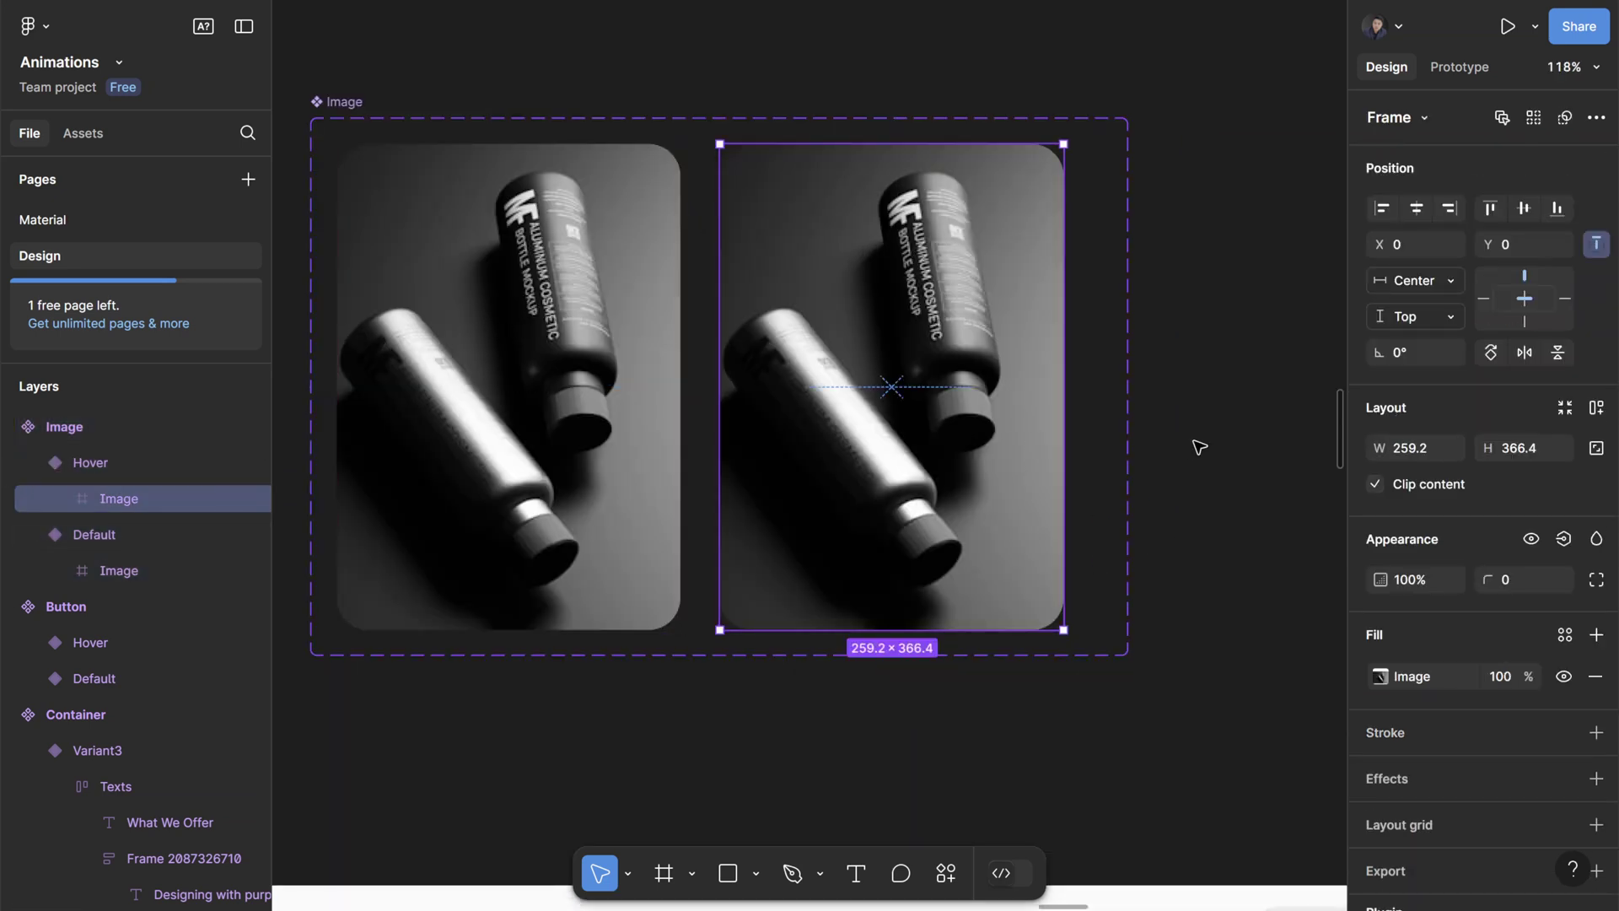
{"action": "key", "text": "k"}
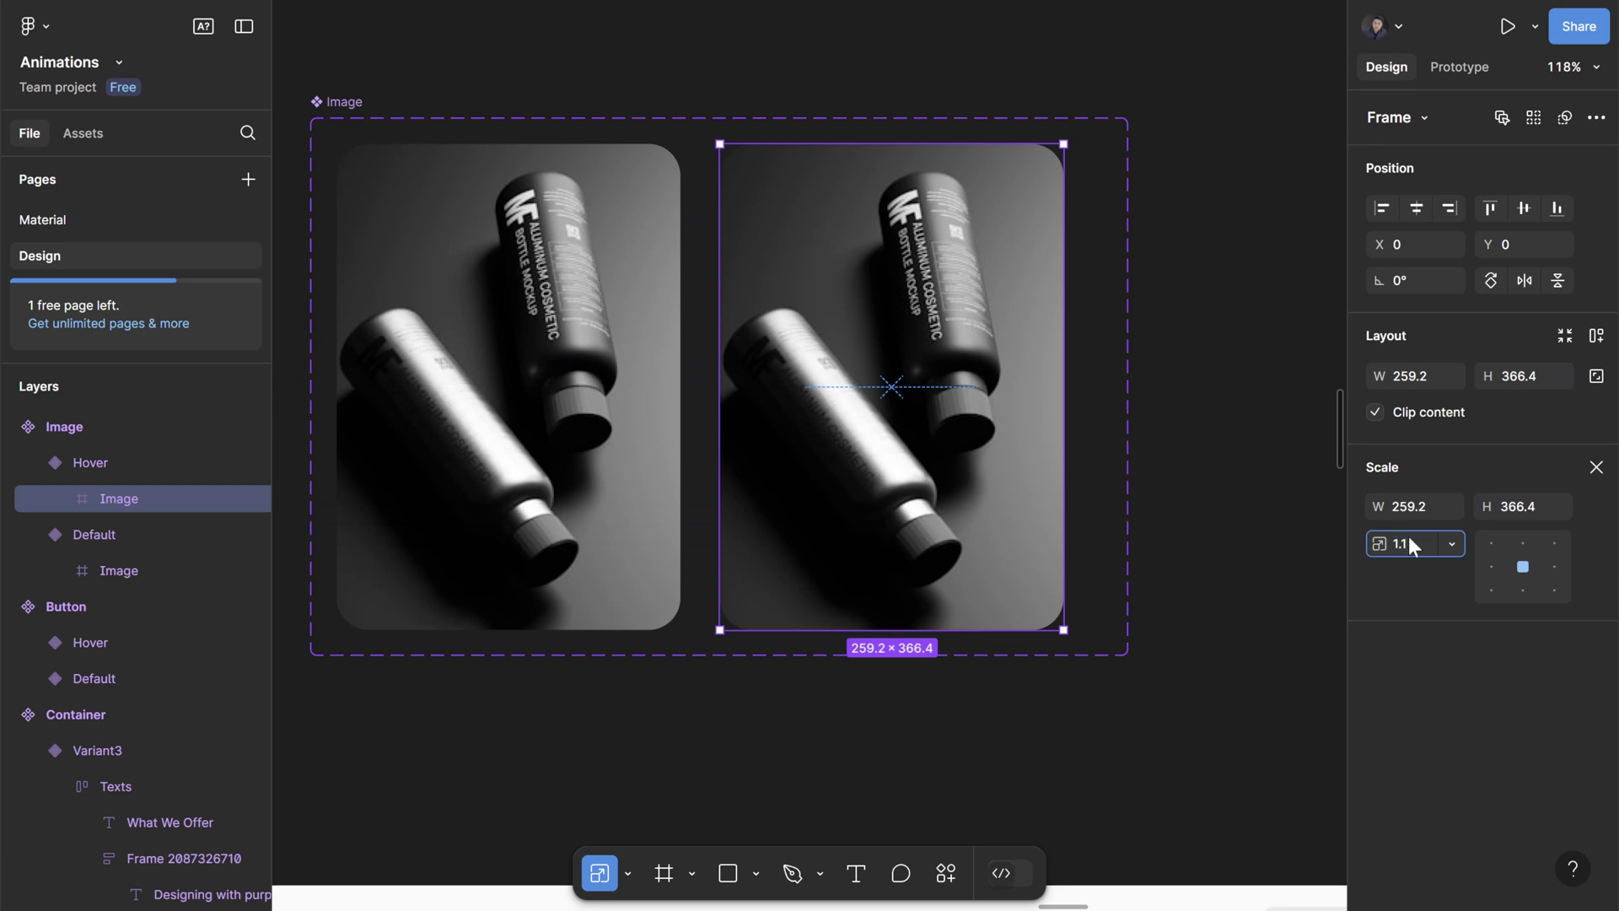
- Link the Default image variant to the Hover variant with a While hovering trigger
{"action": "left_click", "coordinate": [506, 388]}
{"action": "left_click", "coordinate": [1458, 67]}
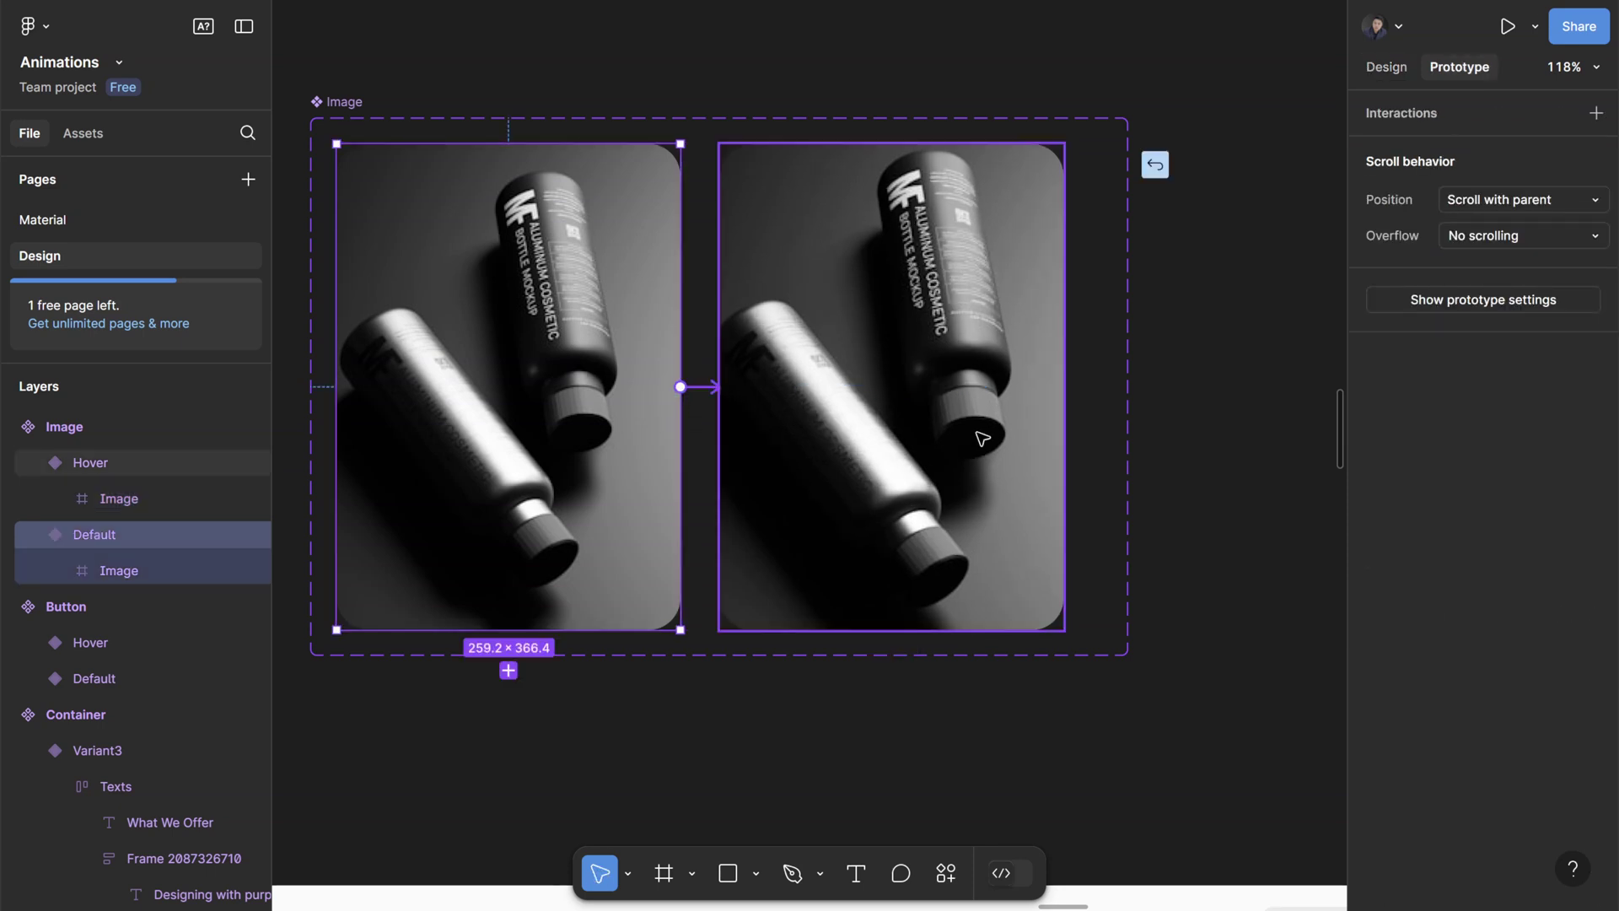
{"action": "left_click_drag", "start_coordinate": [982, 438], "coordinate": [982, 437]}
{"action": "left_click", "coordinate": [746, 503]}
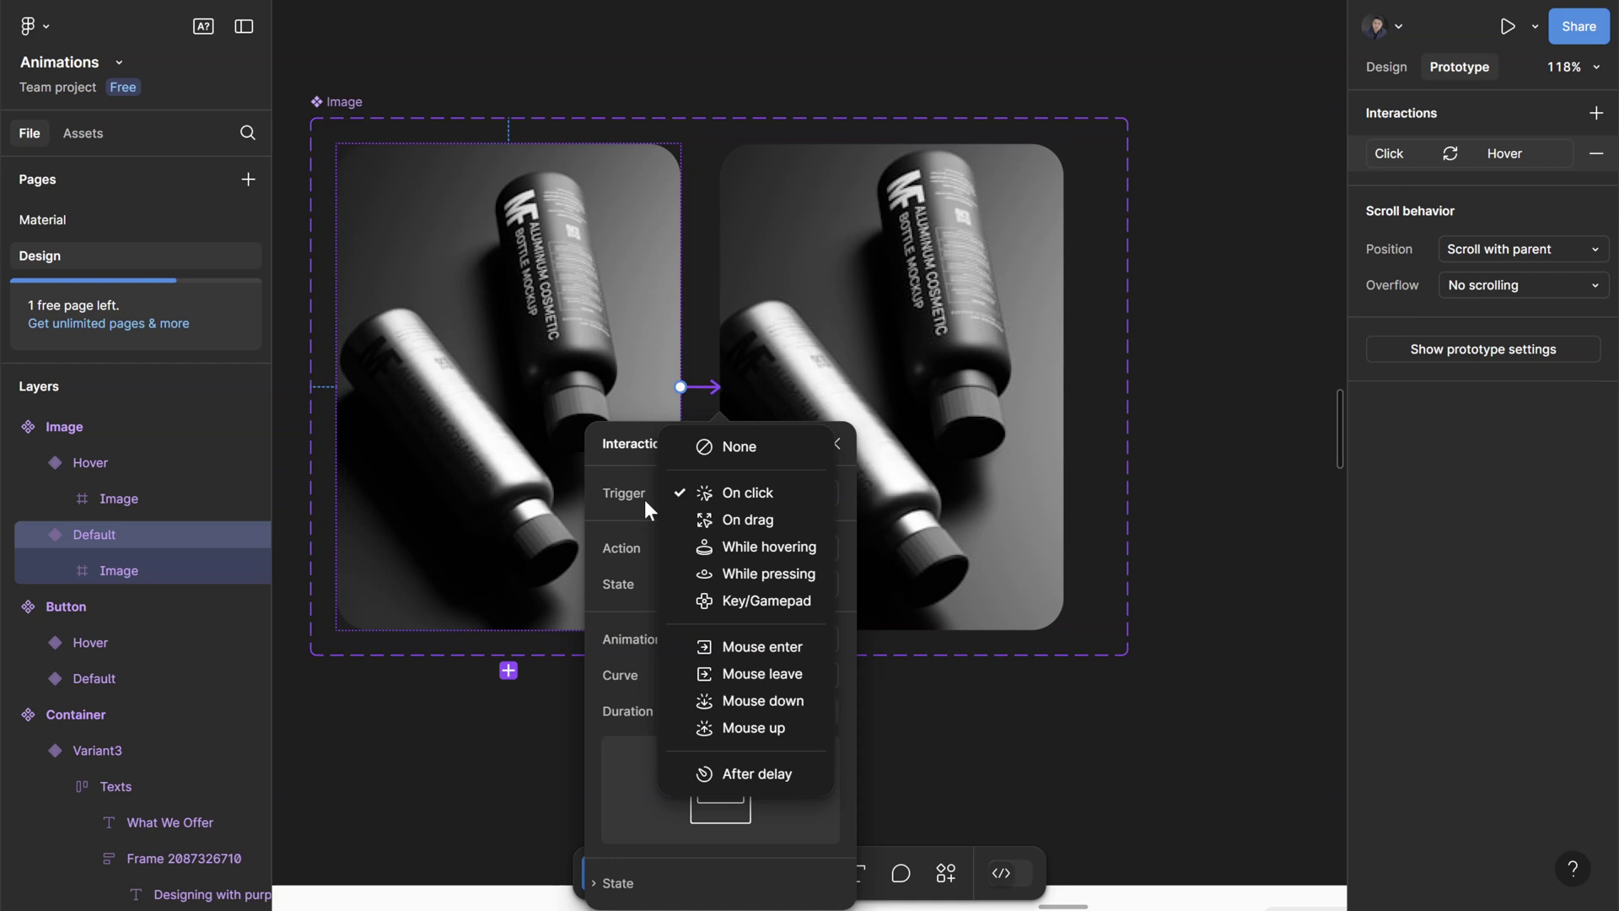
{"action": "left_click", "coordinate": [779, 546]}
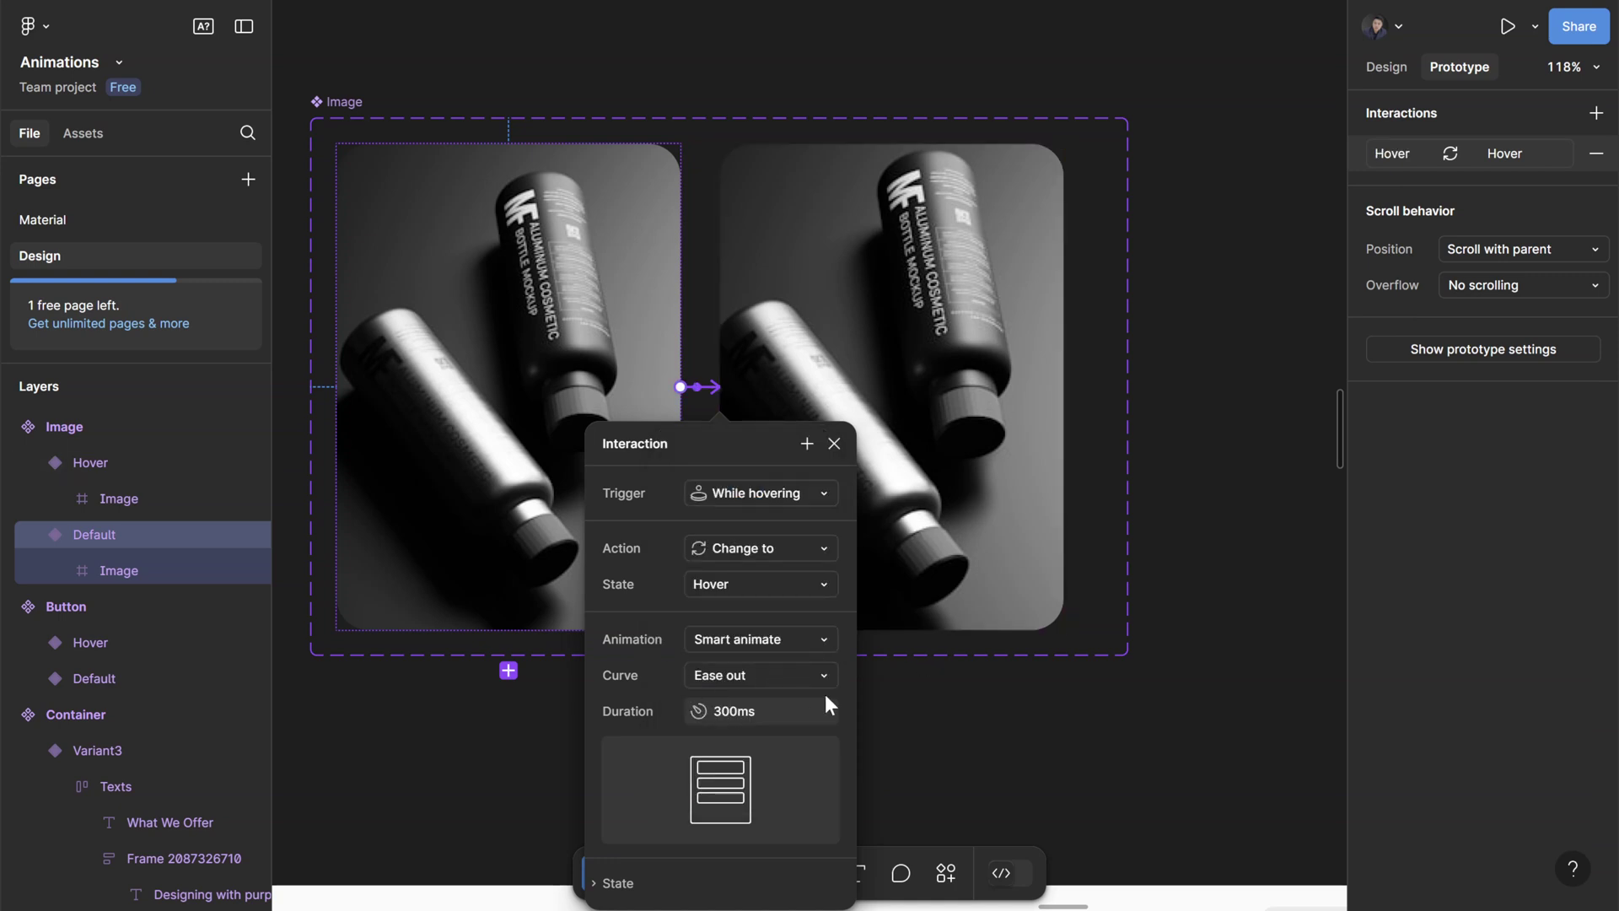
{"action": "left_click", "coordinate": [1023, 712]}
- Copy the Default image variant and place an instance in the empty slot beside the 250+ card in the first Hero
{"action": "scroll", "coordinate": [680, 447], "scroll_direction": "down", "scroll_amount": 5}
{"action": "left_click", "coordinate": [571, 552]}
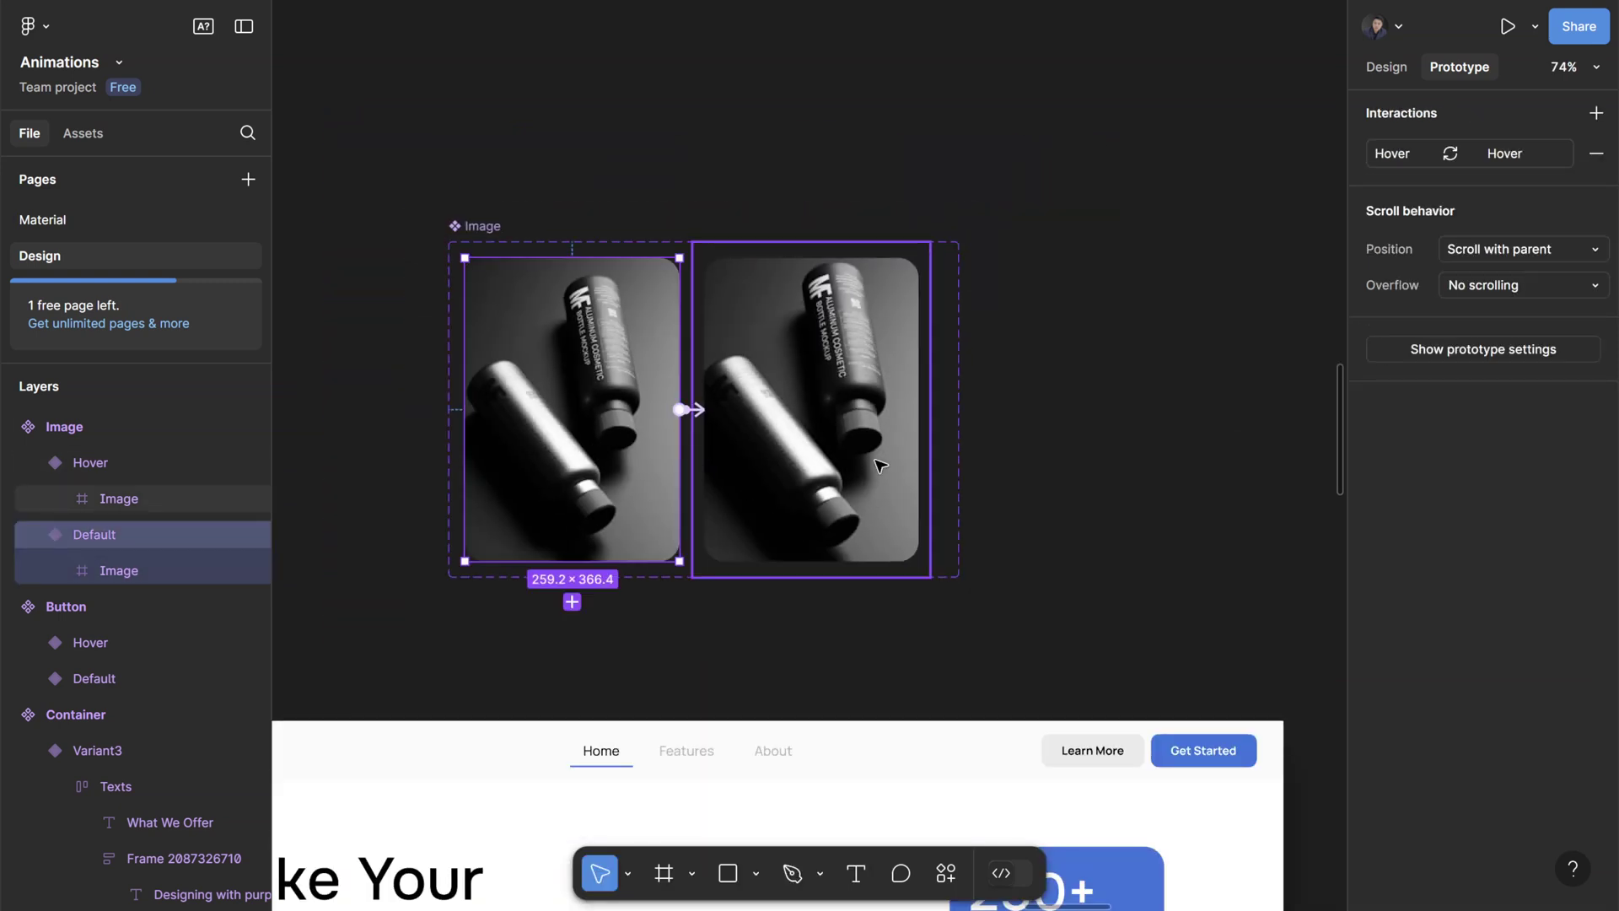
{"action": "scroll", "coordinate": [879, 465], "scroll_direction": "down", "scroll_amount": 5}
{"action": "scroll", "coordinate": [867, 434], "scroll_direction": "down", "scroll_amount": 5}
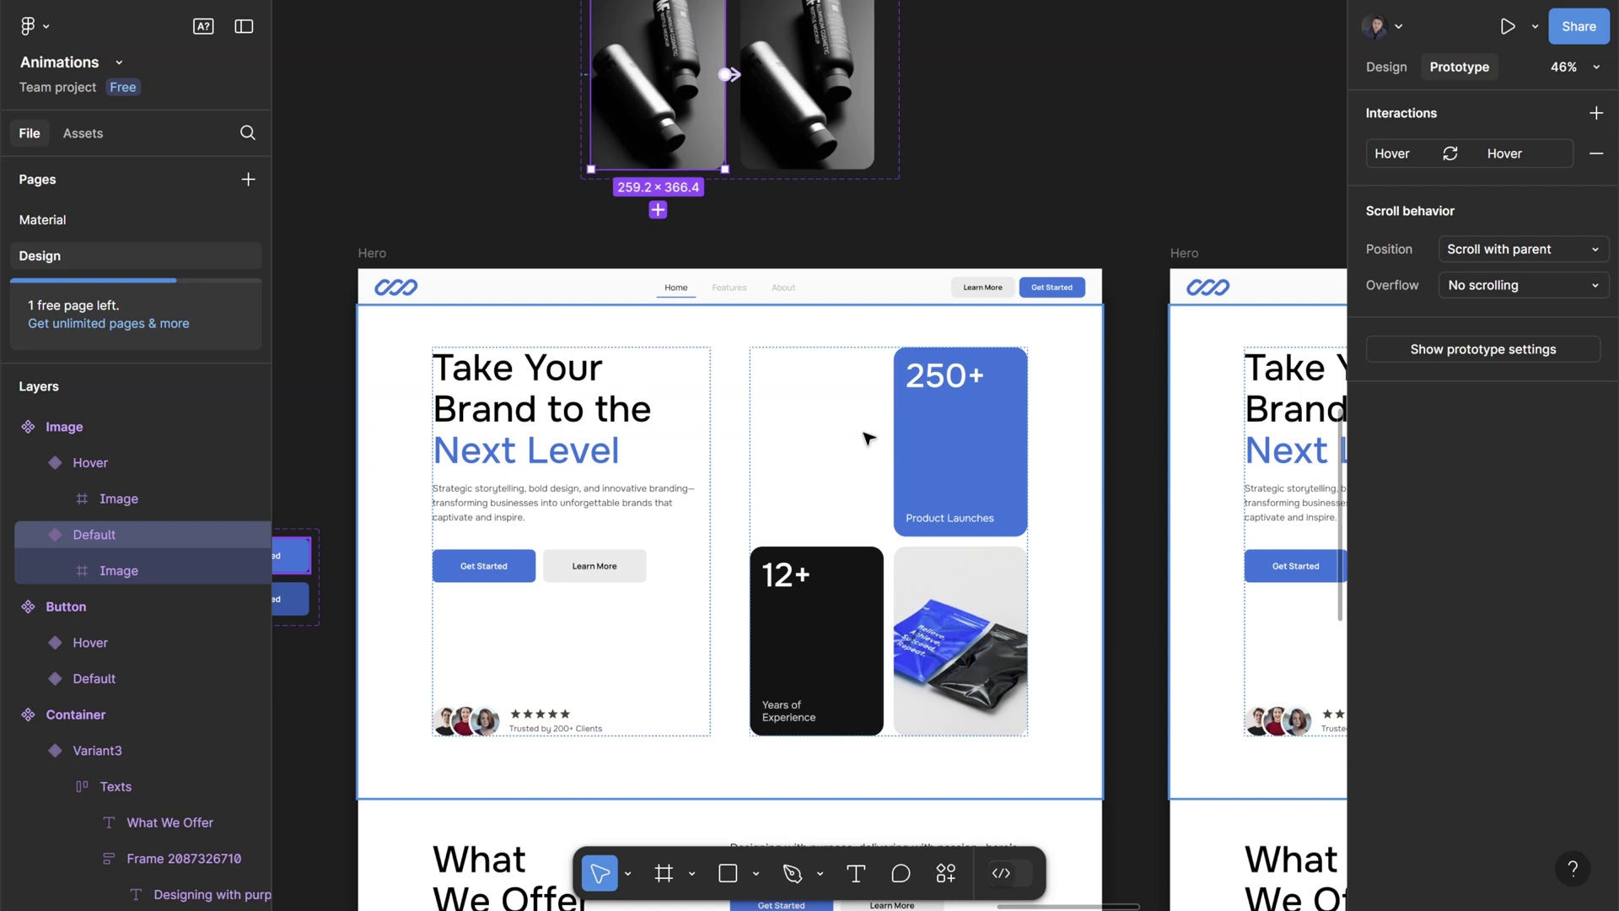
{"action": "left_click", "coordinate": [885, 469]}
{"action": "key", "text": "ctrl+v"}
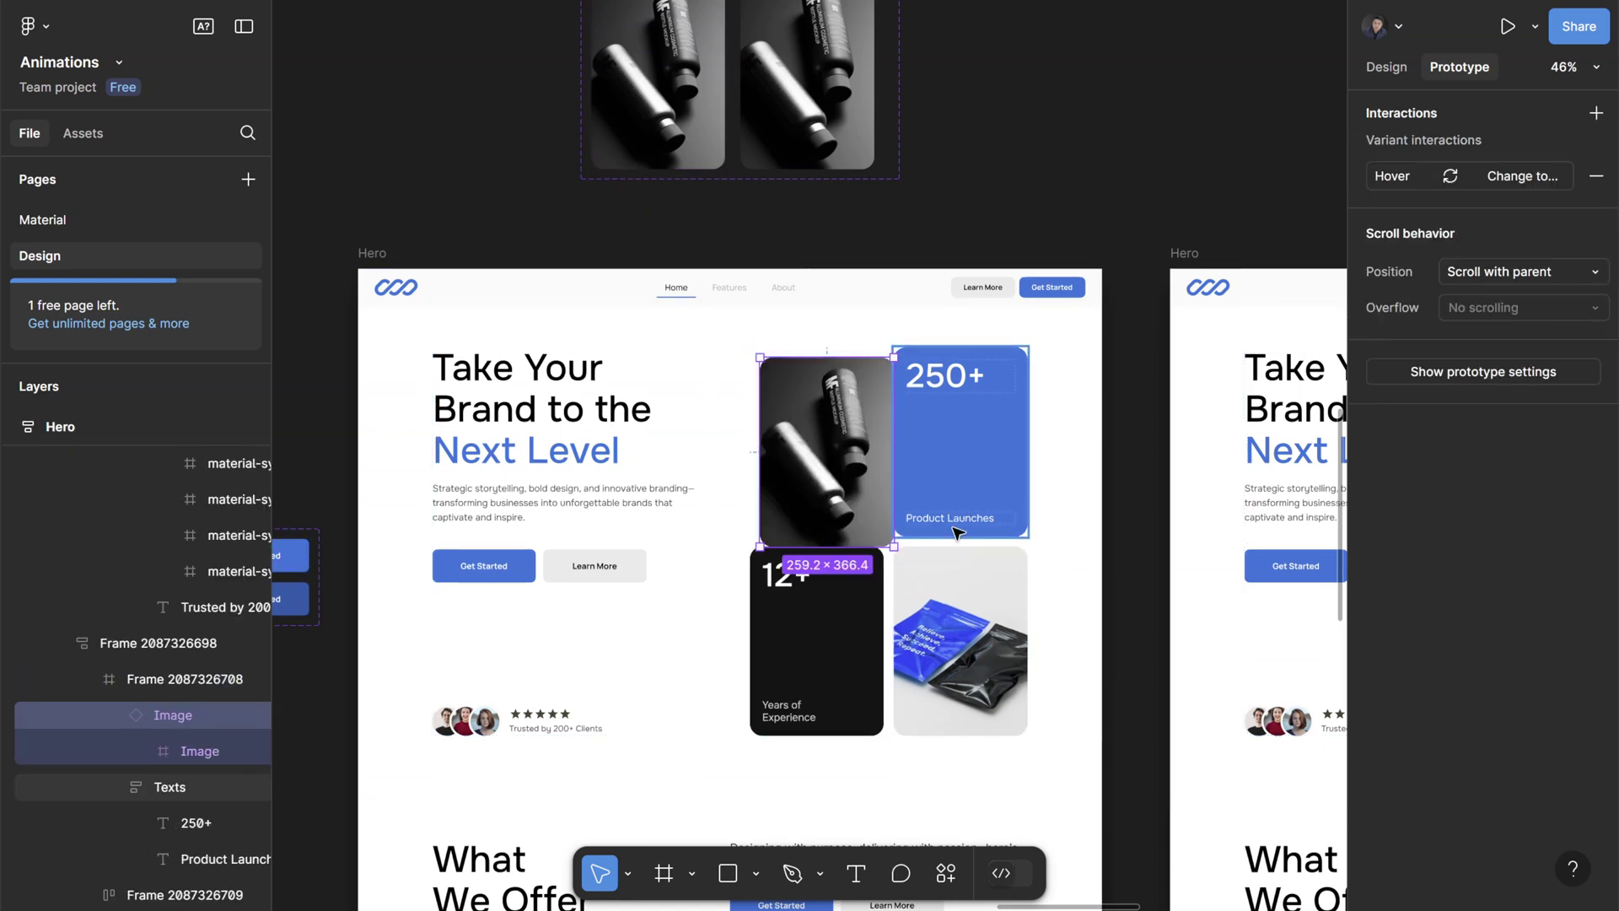
{"action": "left_click", "coordinate": [1386, 67]}
{"action": "key", "text": "Escape"}
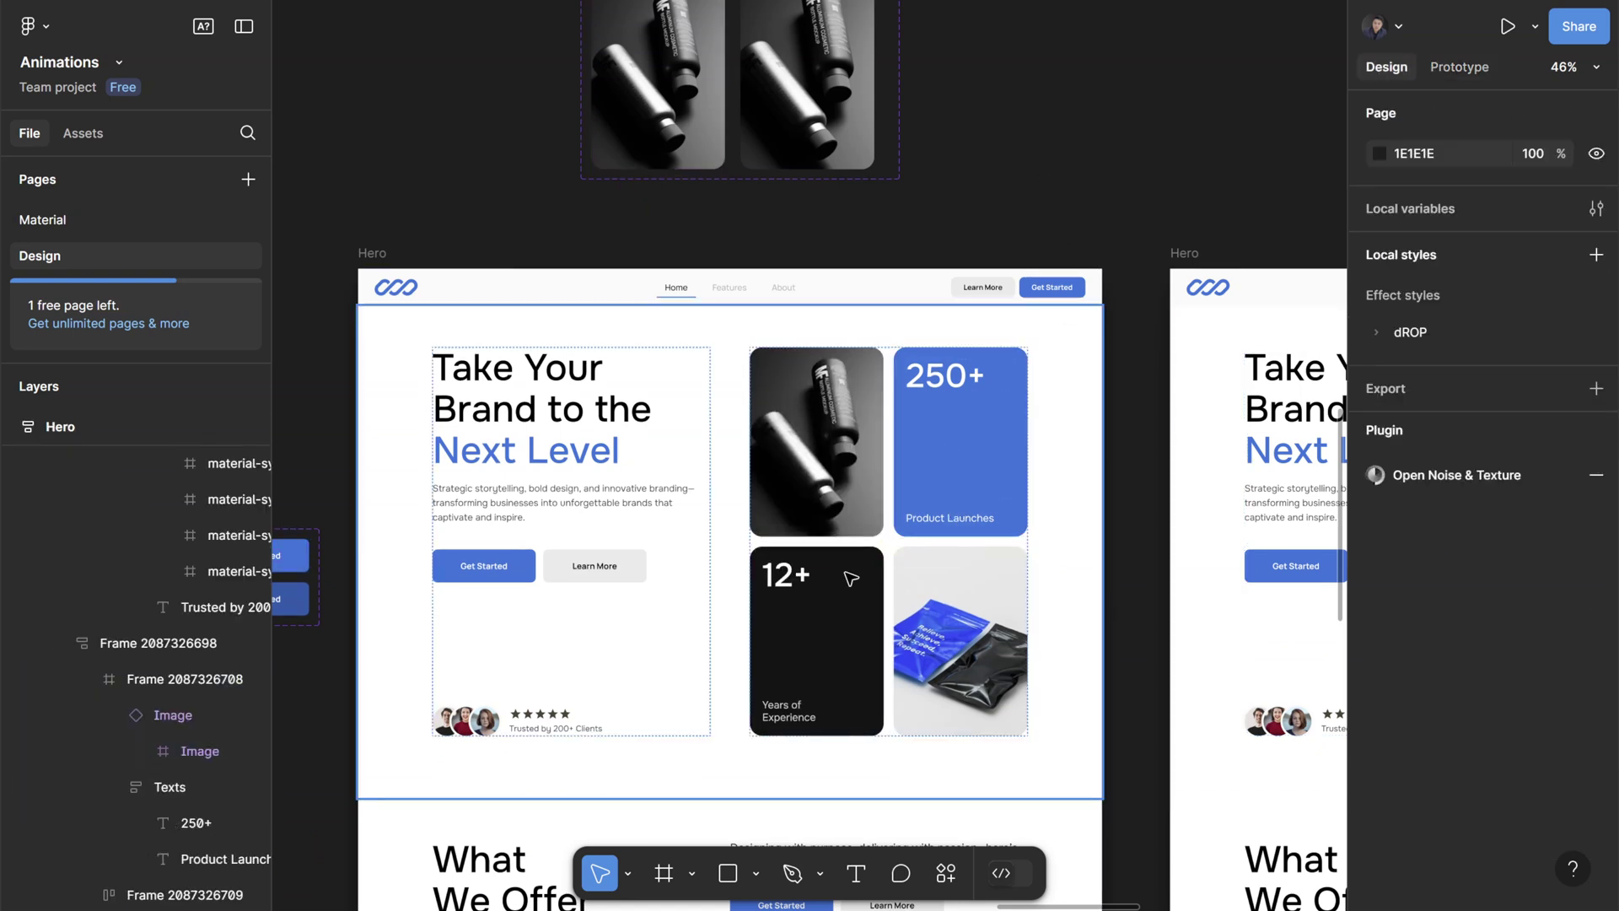
- Preview the first Hero frame to check the image's hover animation
{"action": "left_click", "coordinate": [720, 590]}
{"action": "key", "text": "shift+space"}
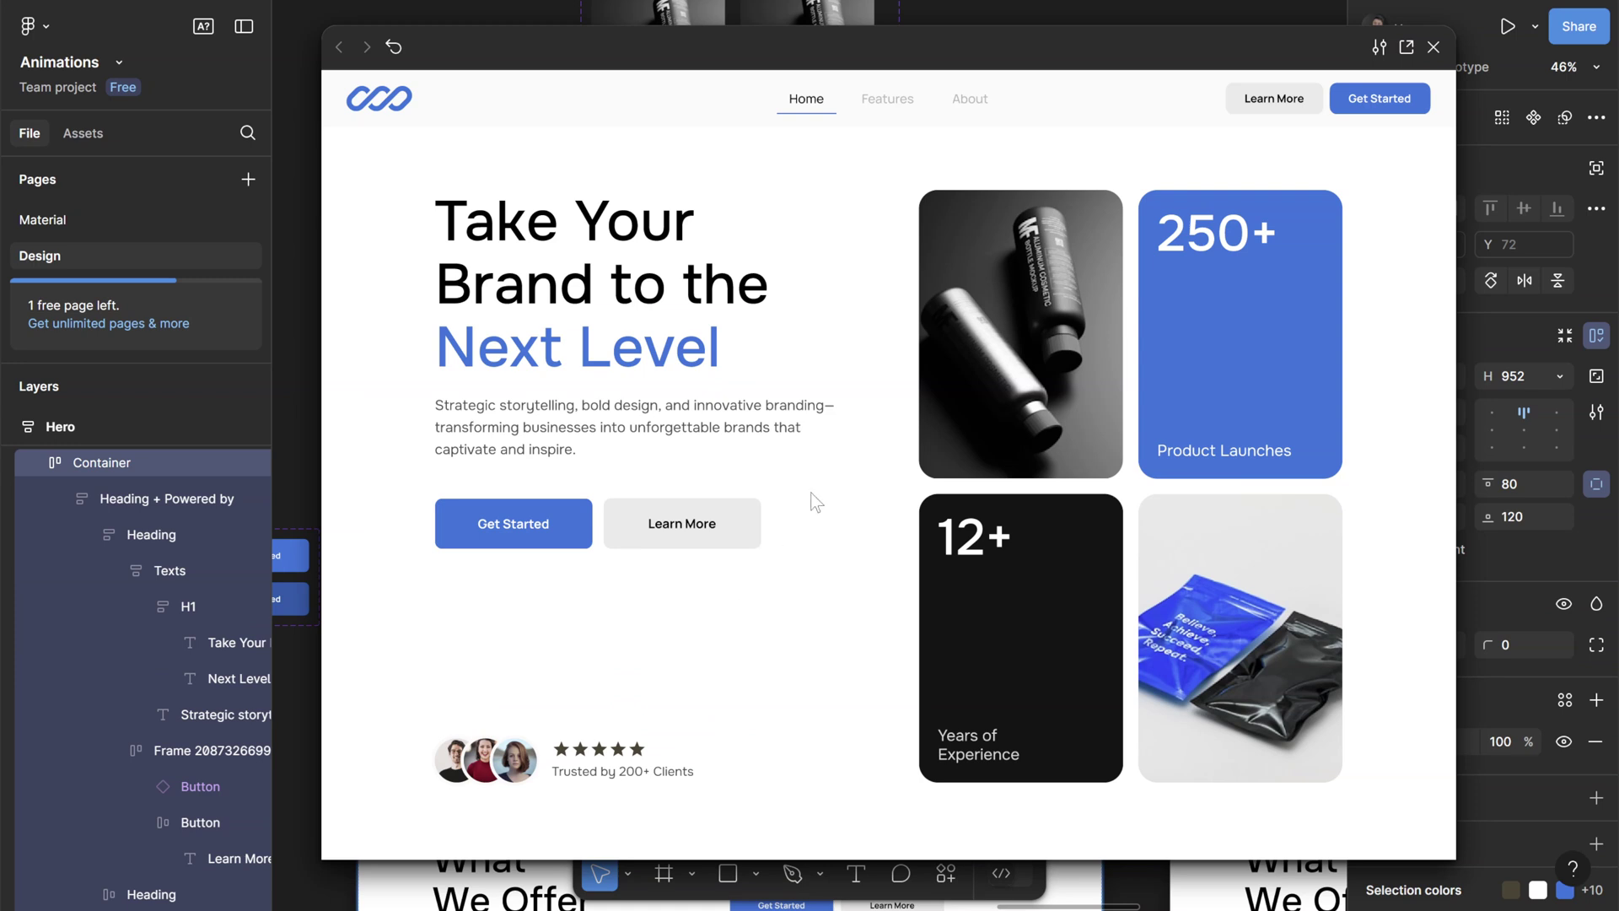
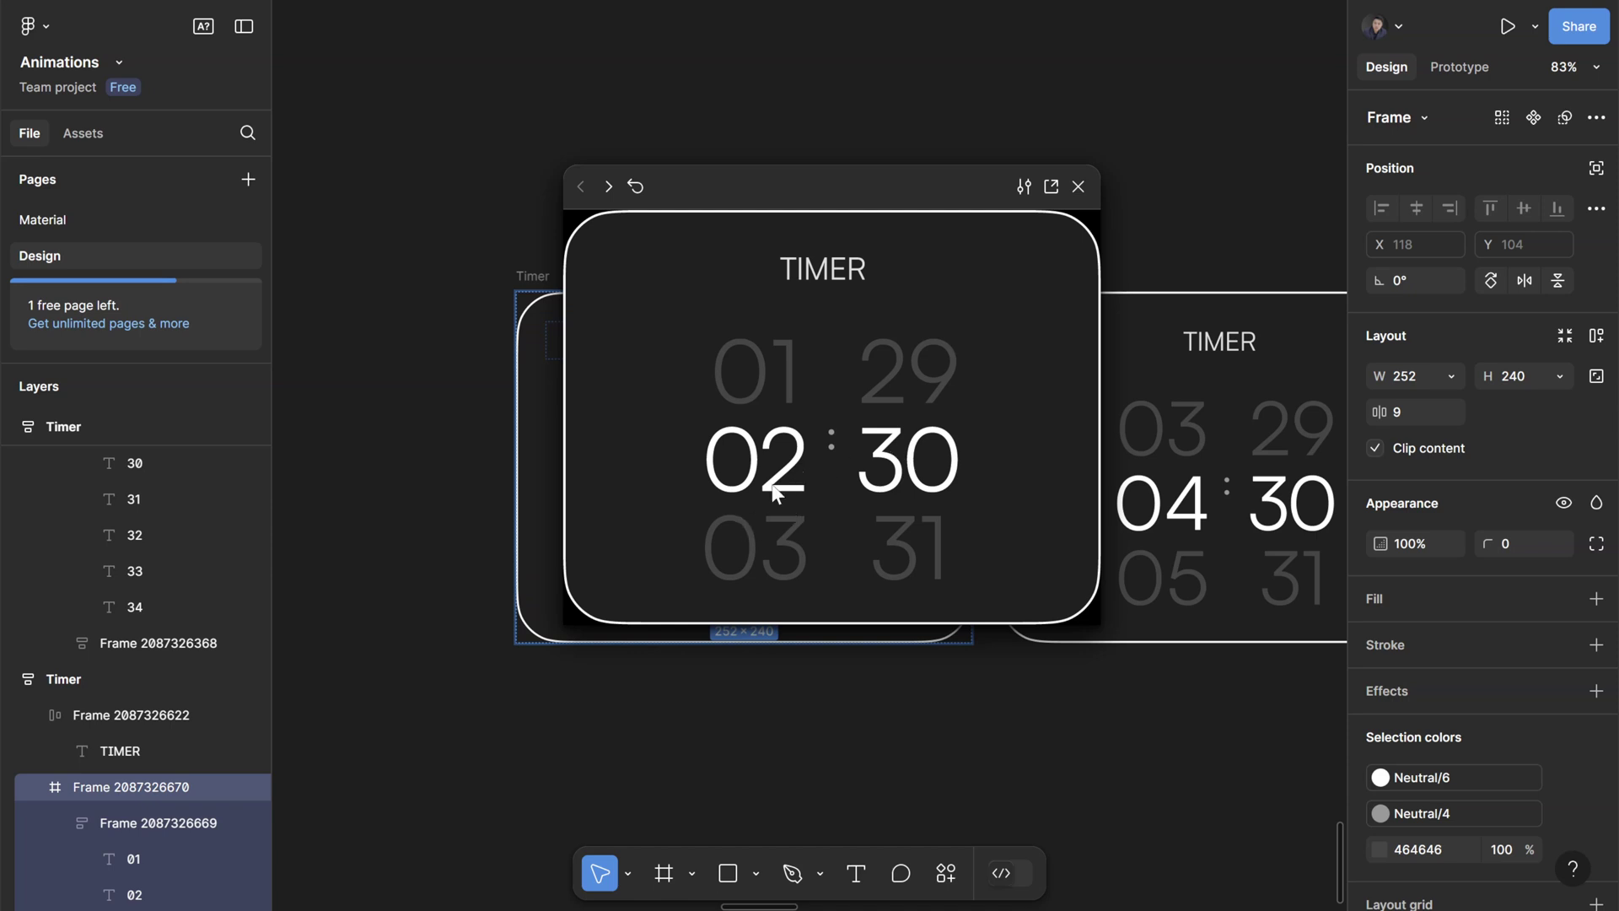
- Test the Timer prototype by swiping the first number up to 04 and the second to 33, and close the preview
{"action": "left_click_drag", "start_coordinate": [774, 492], "coordinate": [784, 264]}
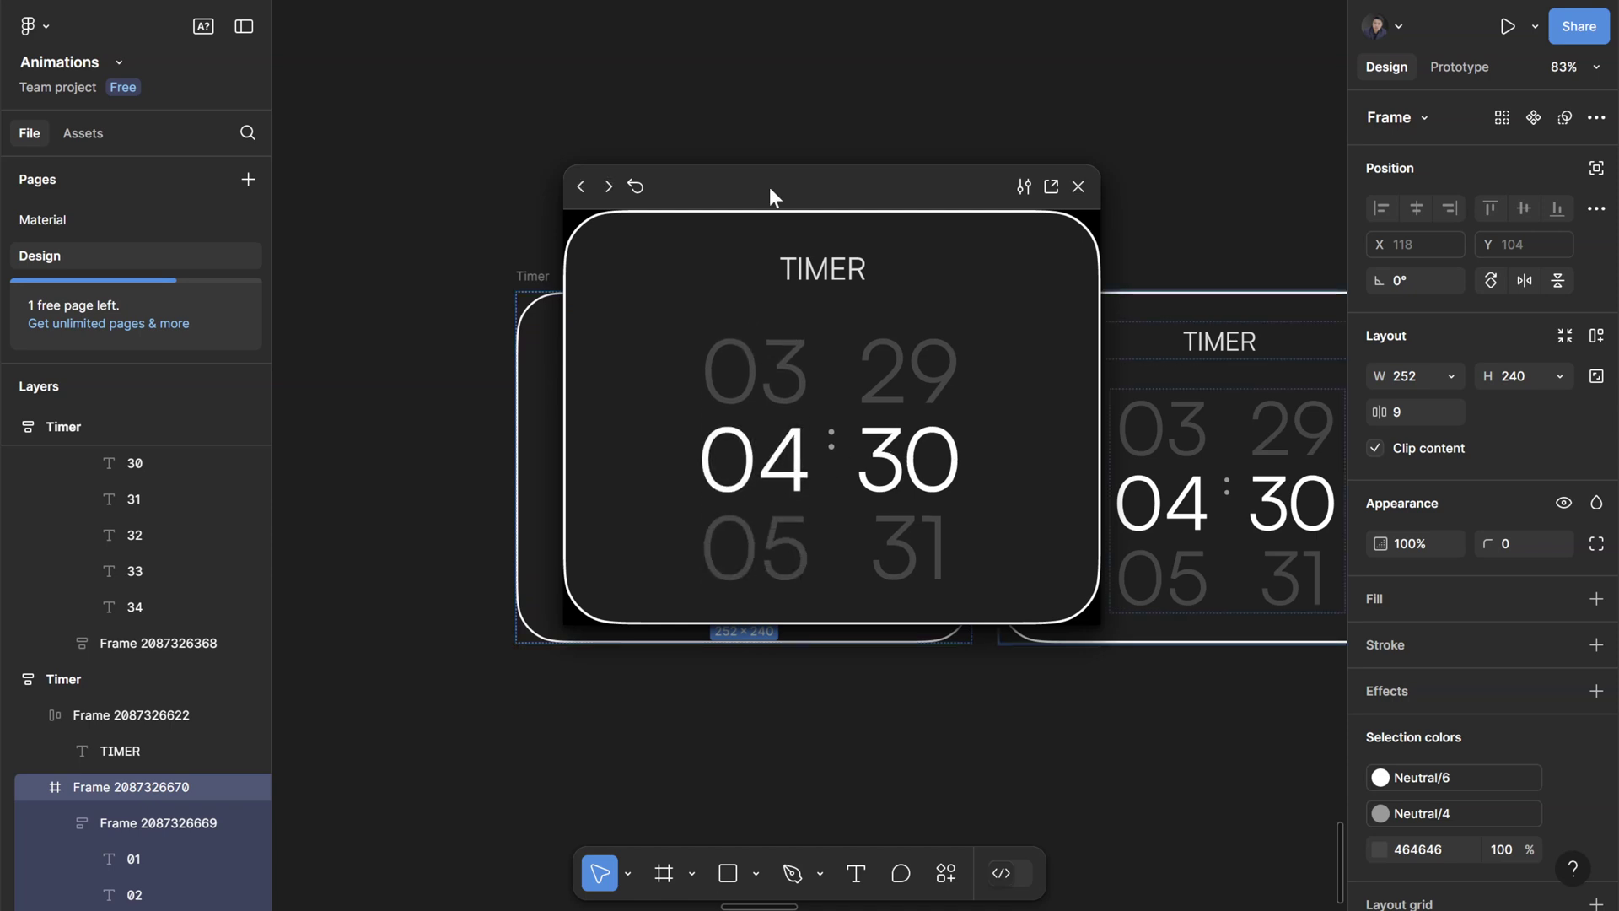
{"action": "left_click_drag", "start_coordinate": [938, 475], "coordinate": [914, 295]}
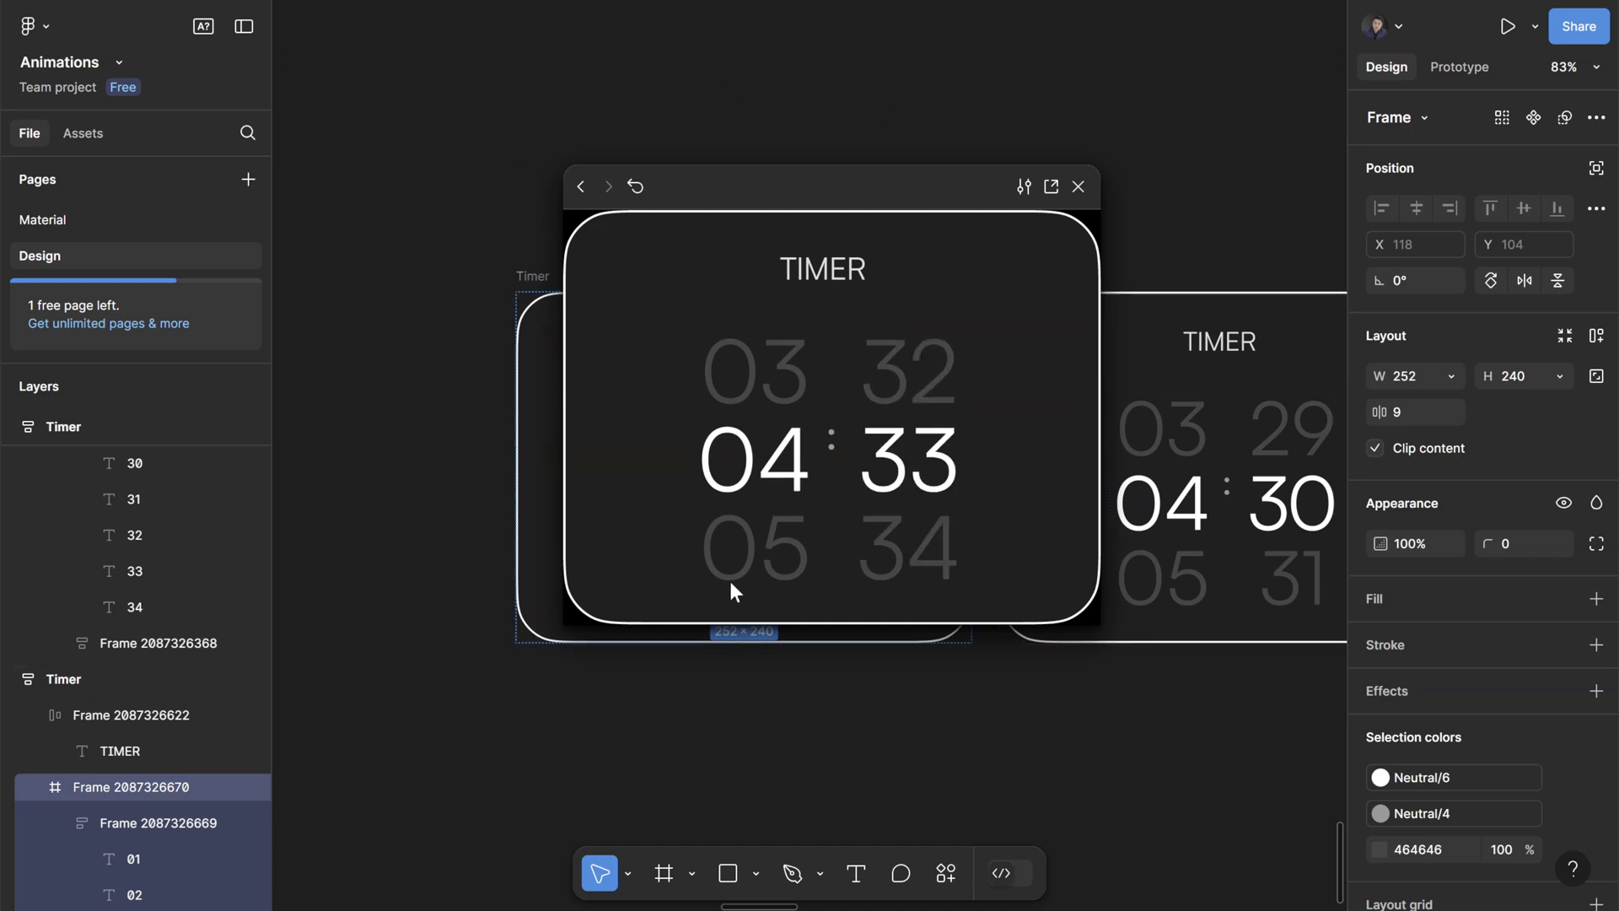
{"action": "left_click", "coordinate": [1077, 186]}
{"action": "left_click", "coordinate": [978, 166]}
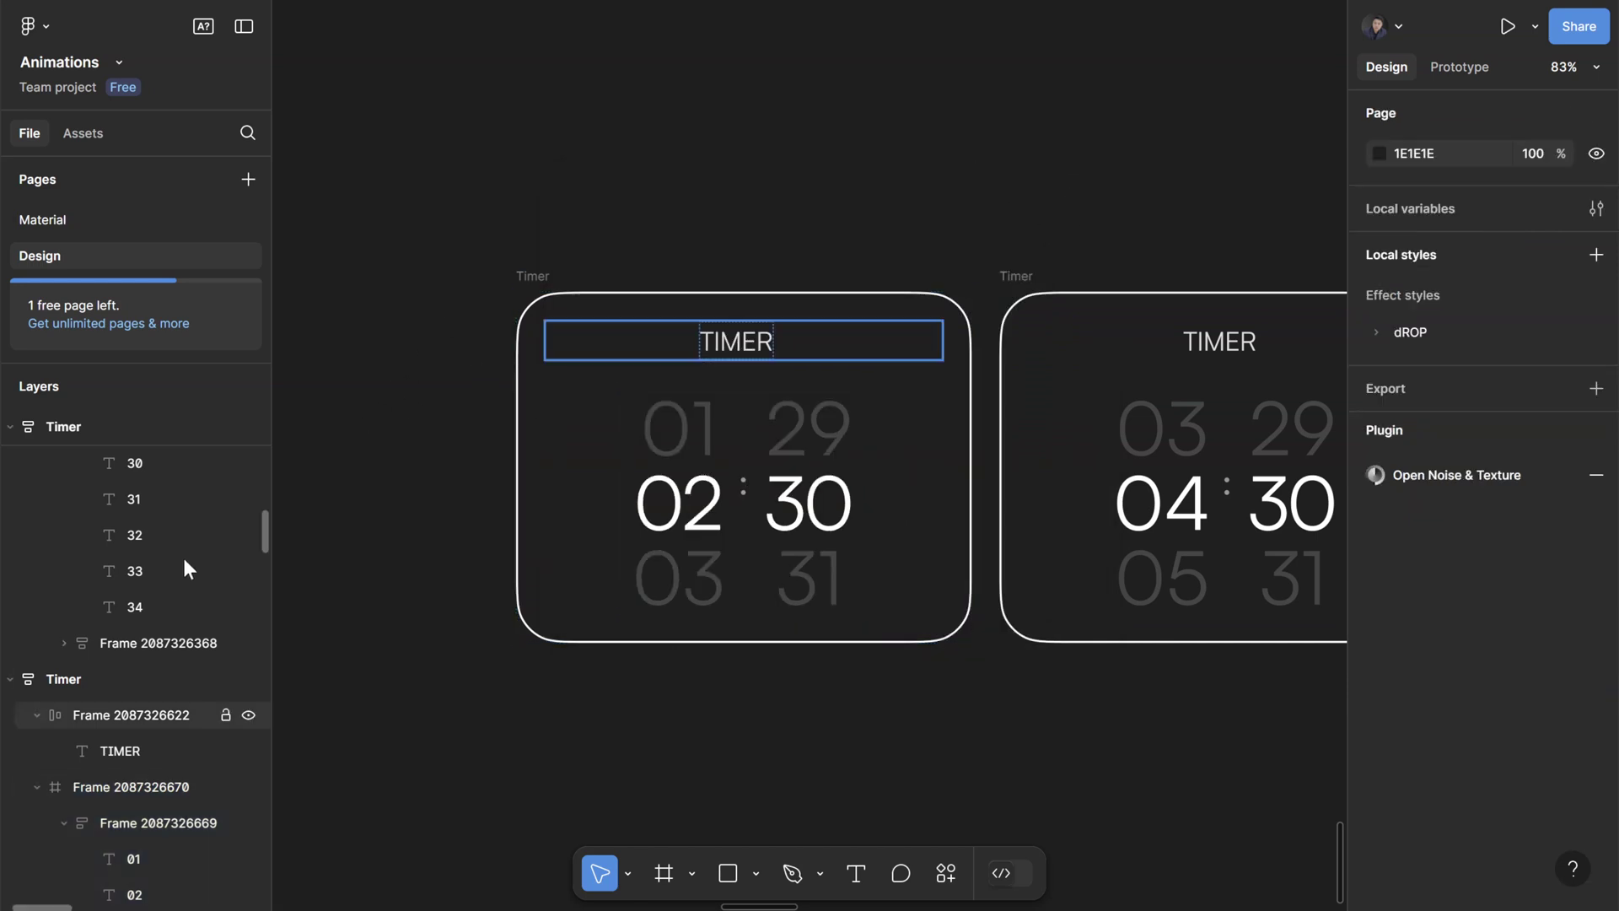
- Turn off content clipping on the number frame in the first Timer
{"action": "key", "text": "shift+1"}
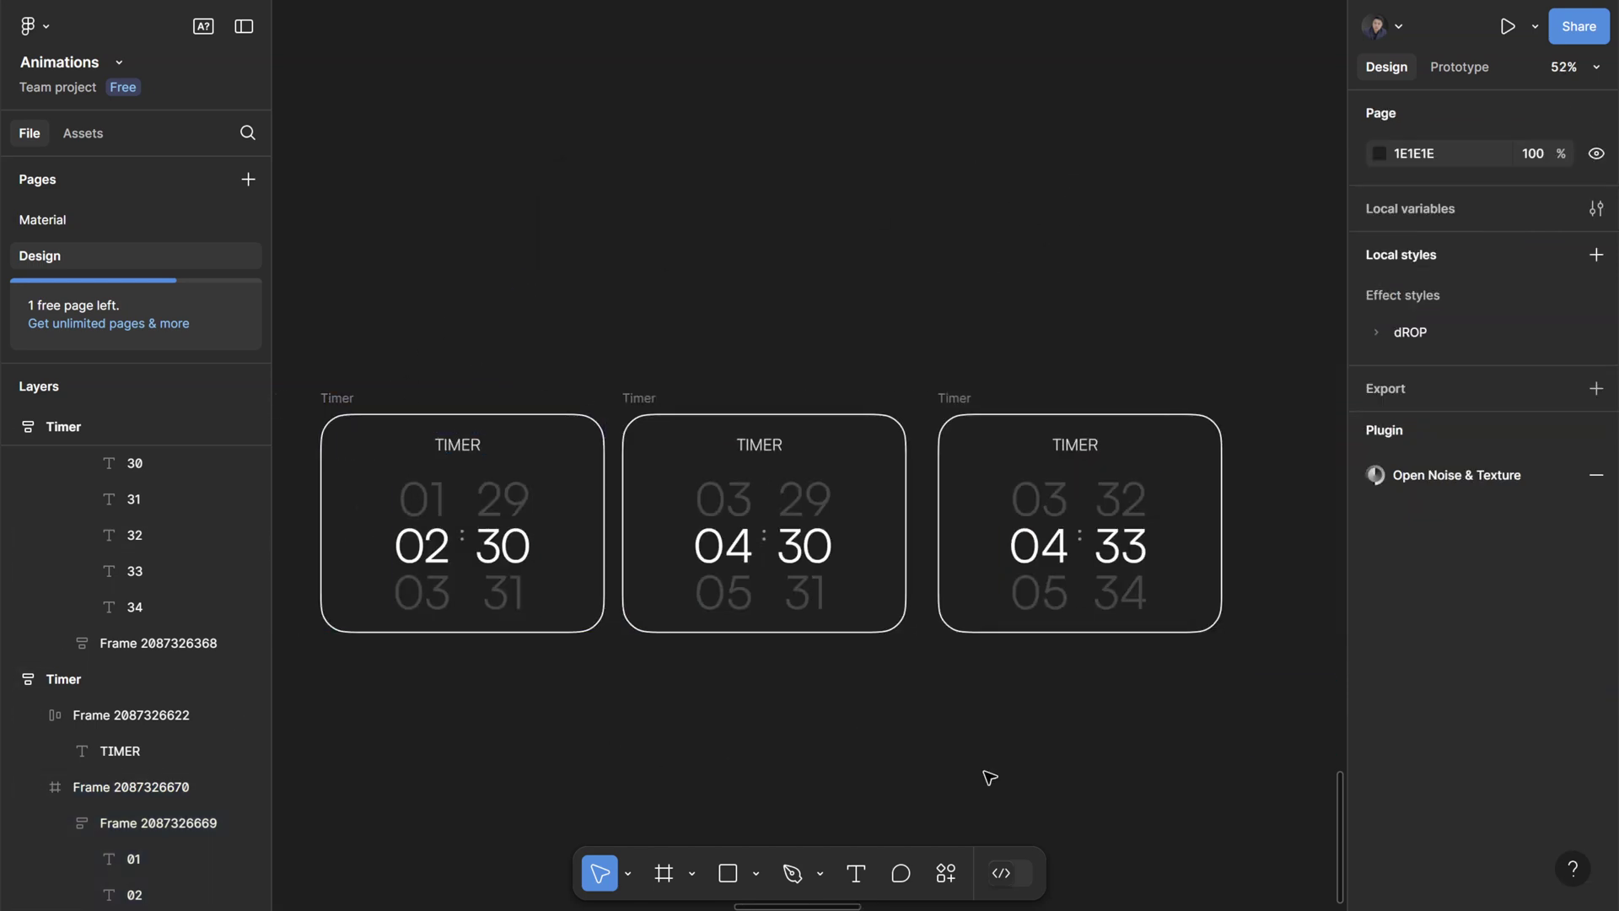
{"action": "left_click", "coordinate": [396, 531]}
{"action": "scroll", "coordinate": [332, 701], "scroll_direction": "up", "scroll_amount": 3}
{"action": "key", "text": "Return"}
{"action": "left_click", "coordinate": [1376, 448]}
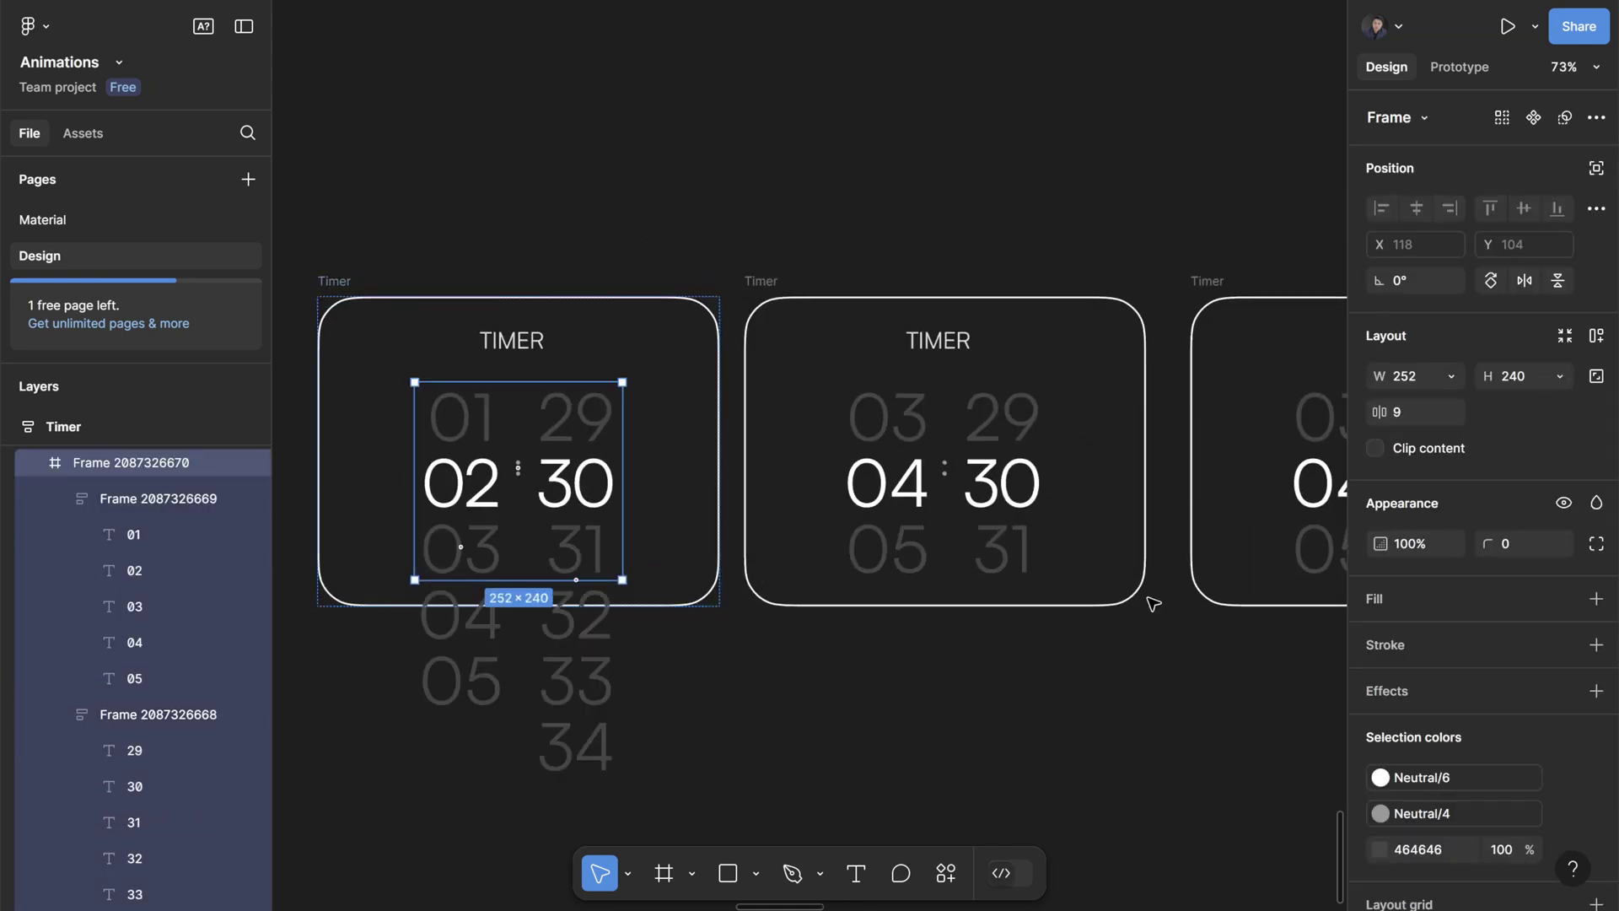
{"action": "left_click", "coordinate": [645, 822]}
{"action": "left_click", "coordinate": [481, 546]}
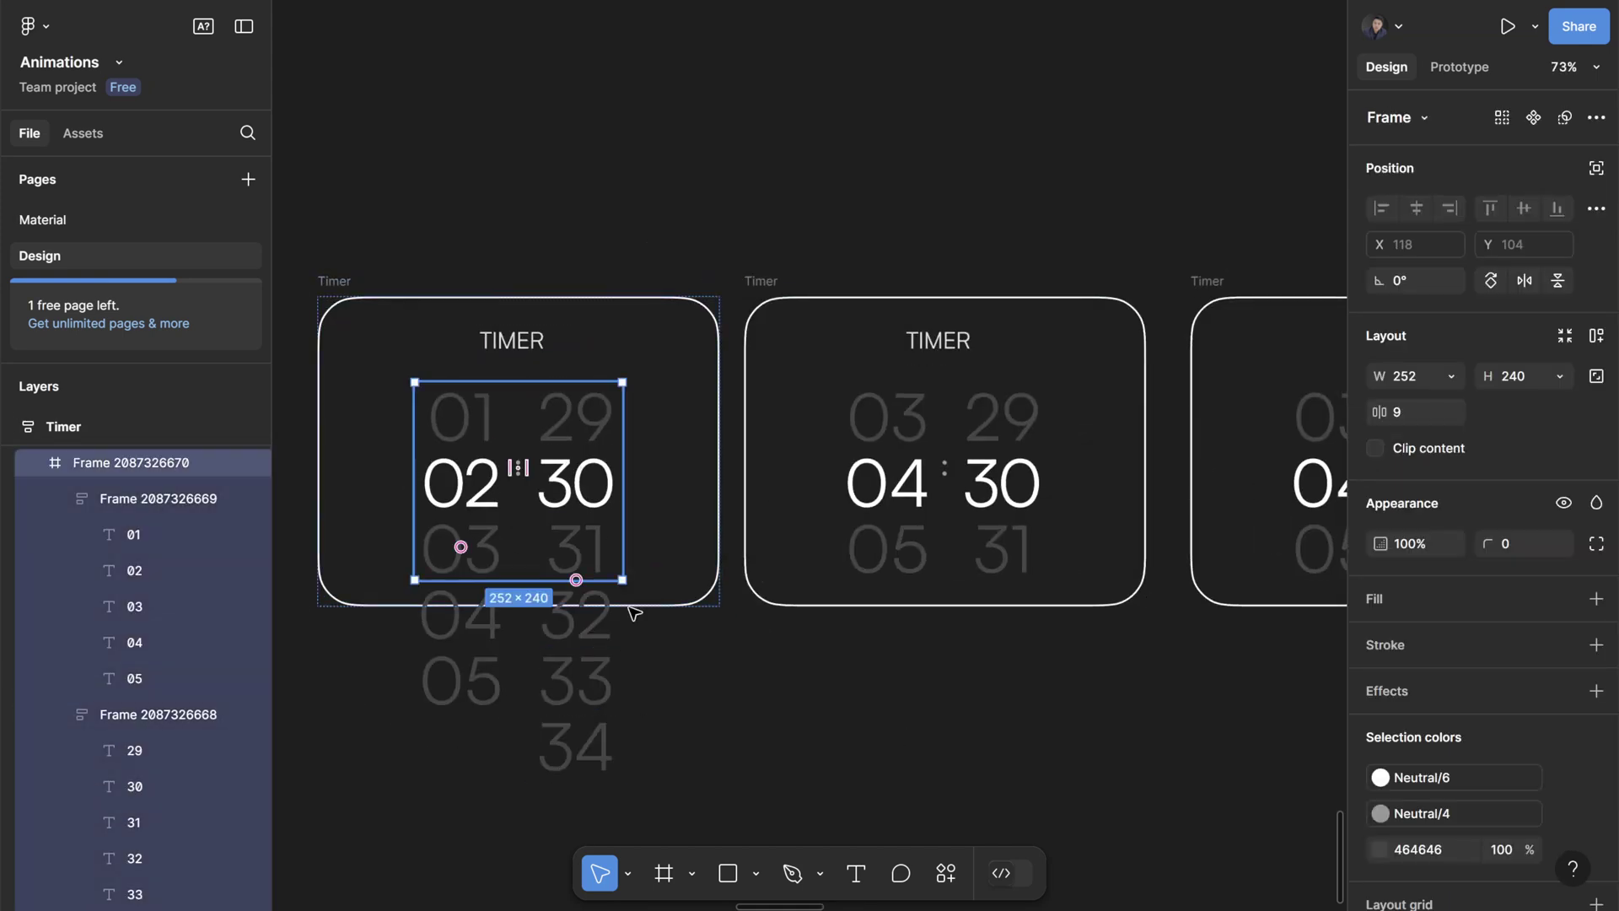
- Inspect the 01–05 and 29–34 number columns inside the first Timer
{"action": "scroll", "coordinate": [493, 769], "scroll_direction": "up", "scroll_amount": 3}
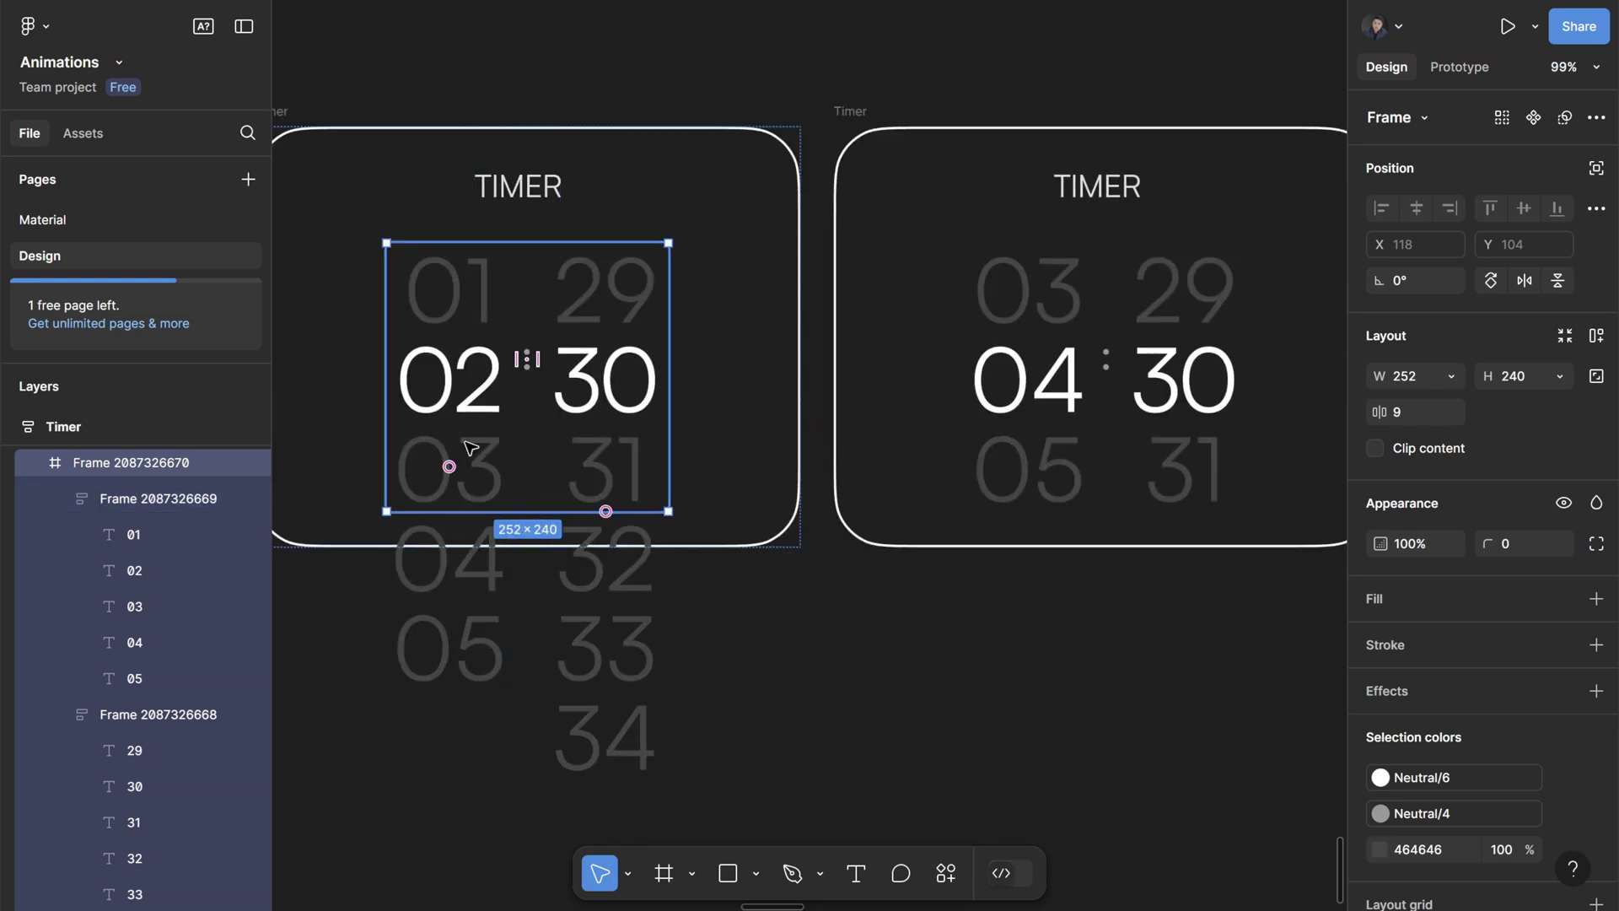
{"action": "scroll", "coordinate": [788, 653], "scroll_direction": "left", "scroll_amount": 3}
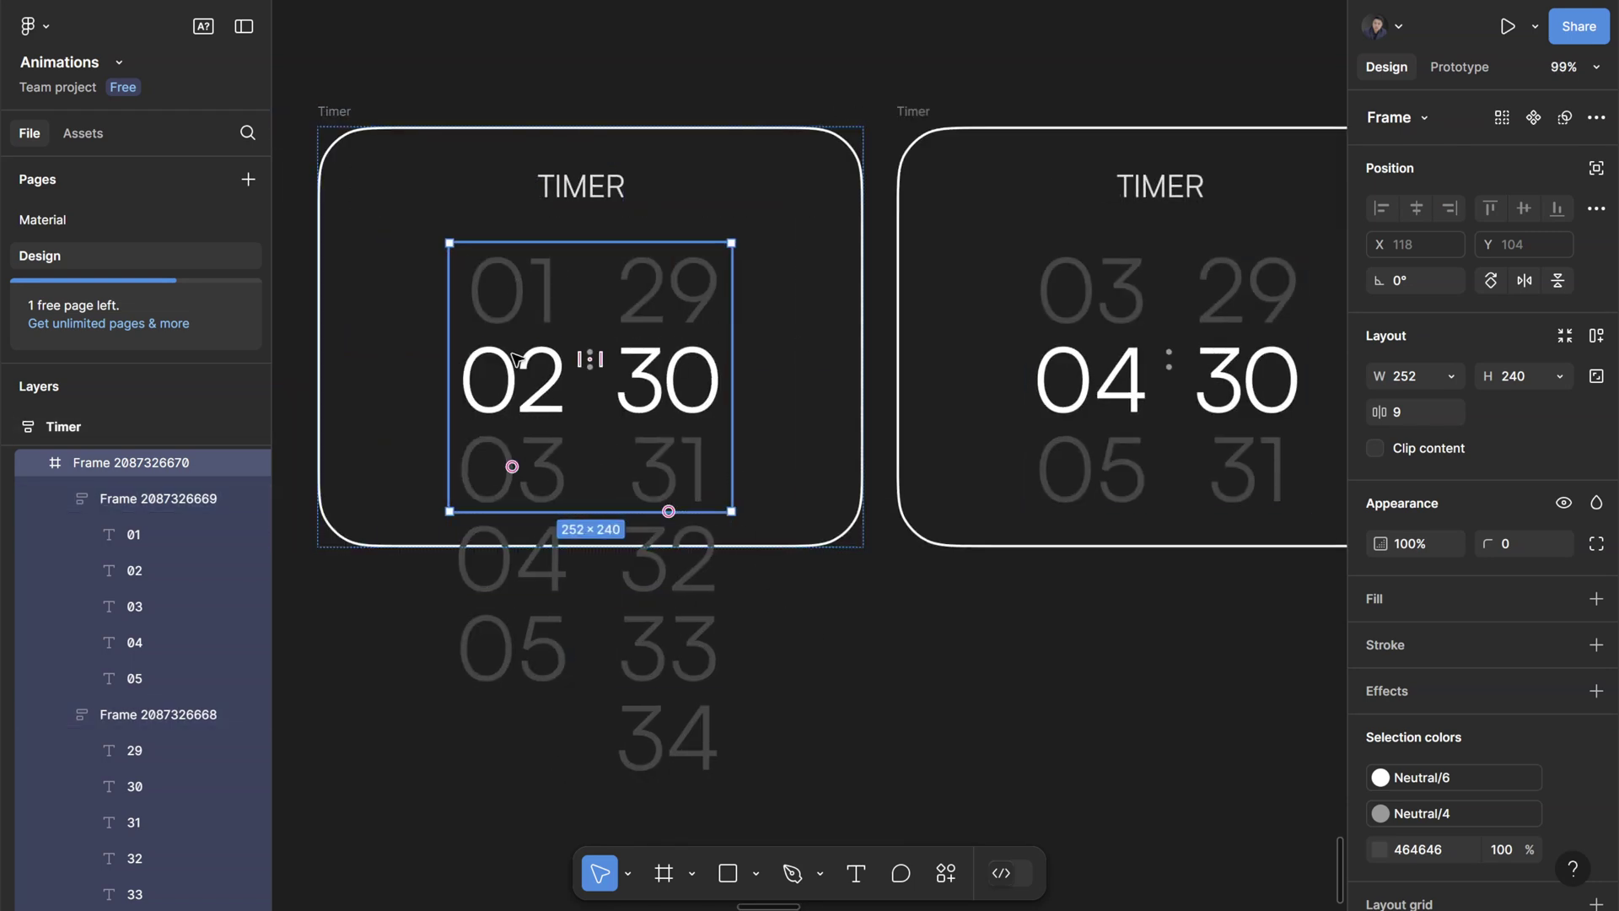
{"action": "double_click", "coordinate": [554, 512]}
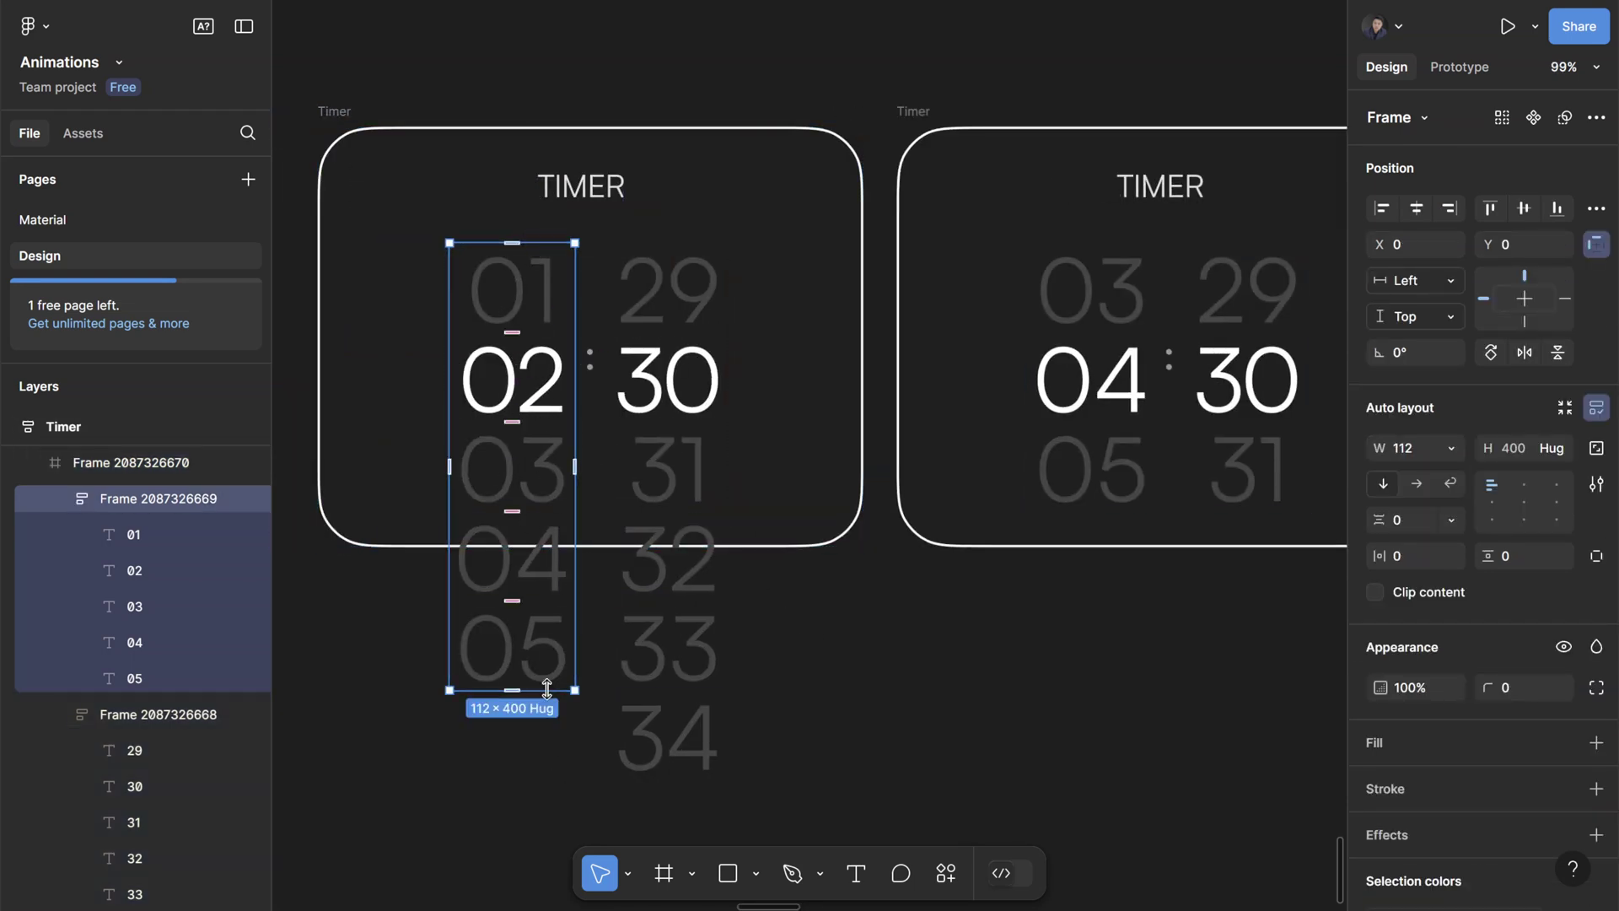
{"action": "left_click", "coordinate": [670, 362]}
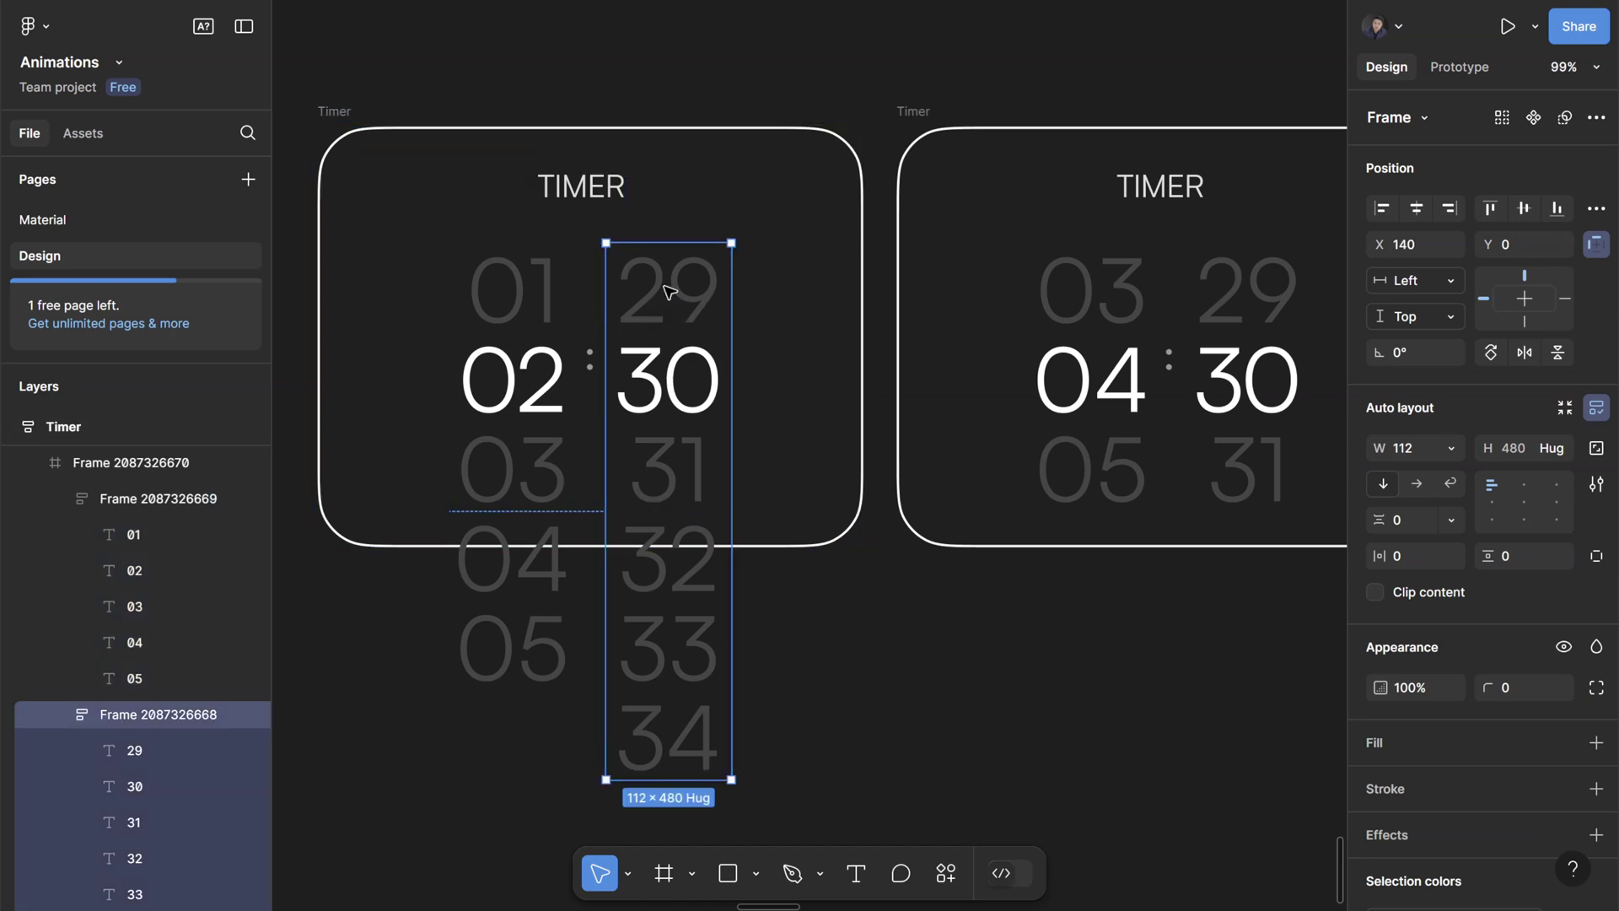
{"action": "left_click", "coordinate": [877, 763]}
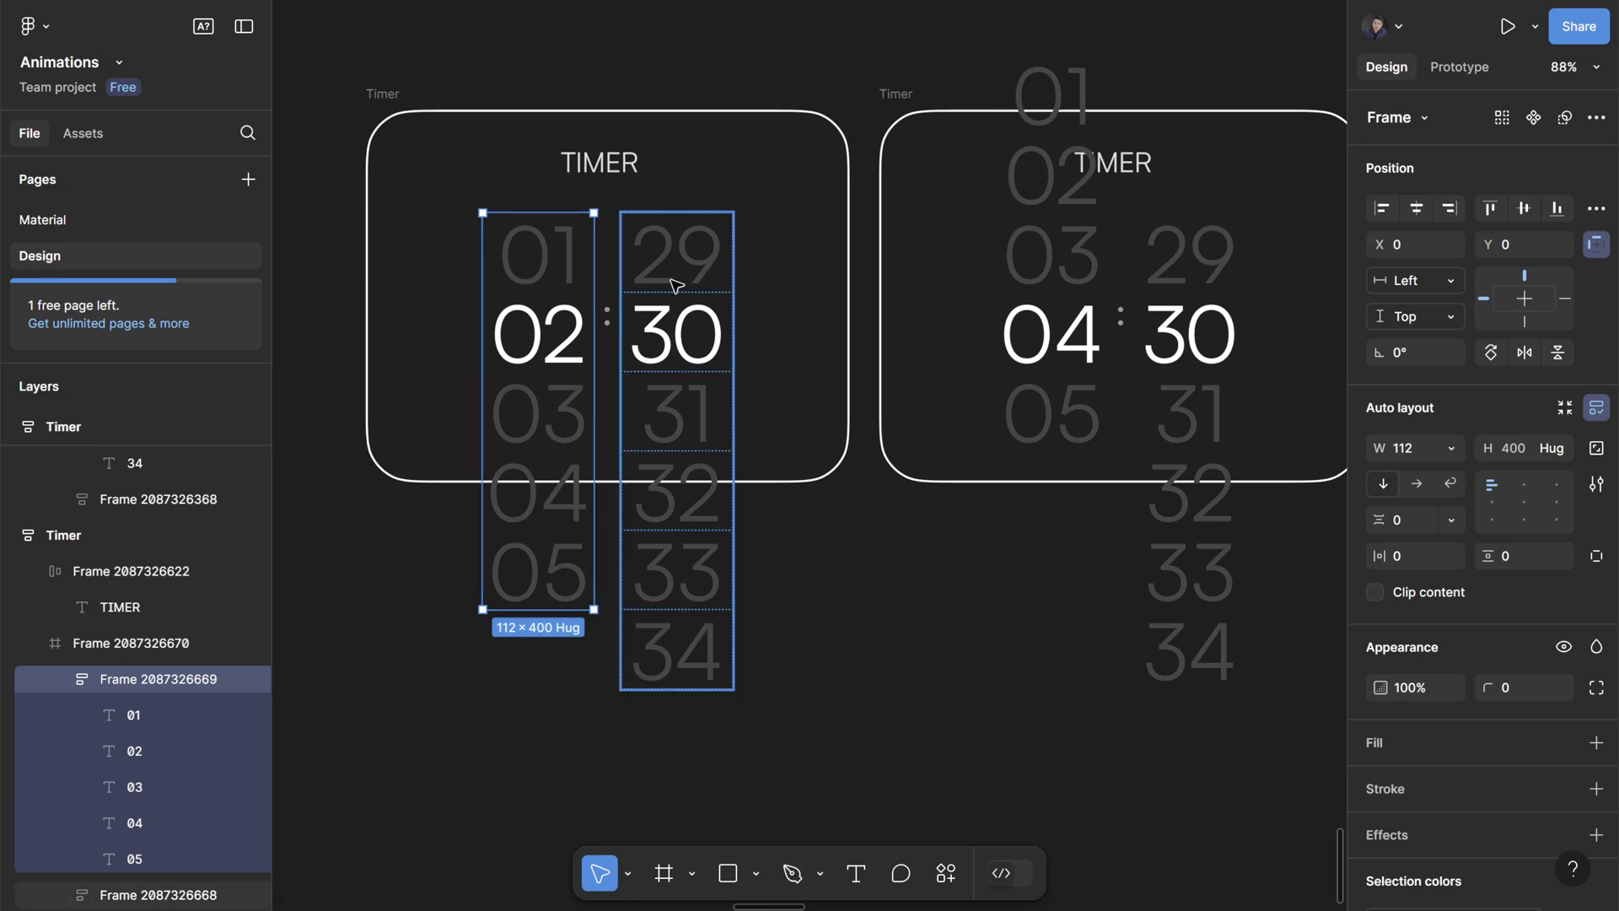
{"action": "left_click", "coordinate": [713, 342]}
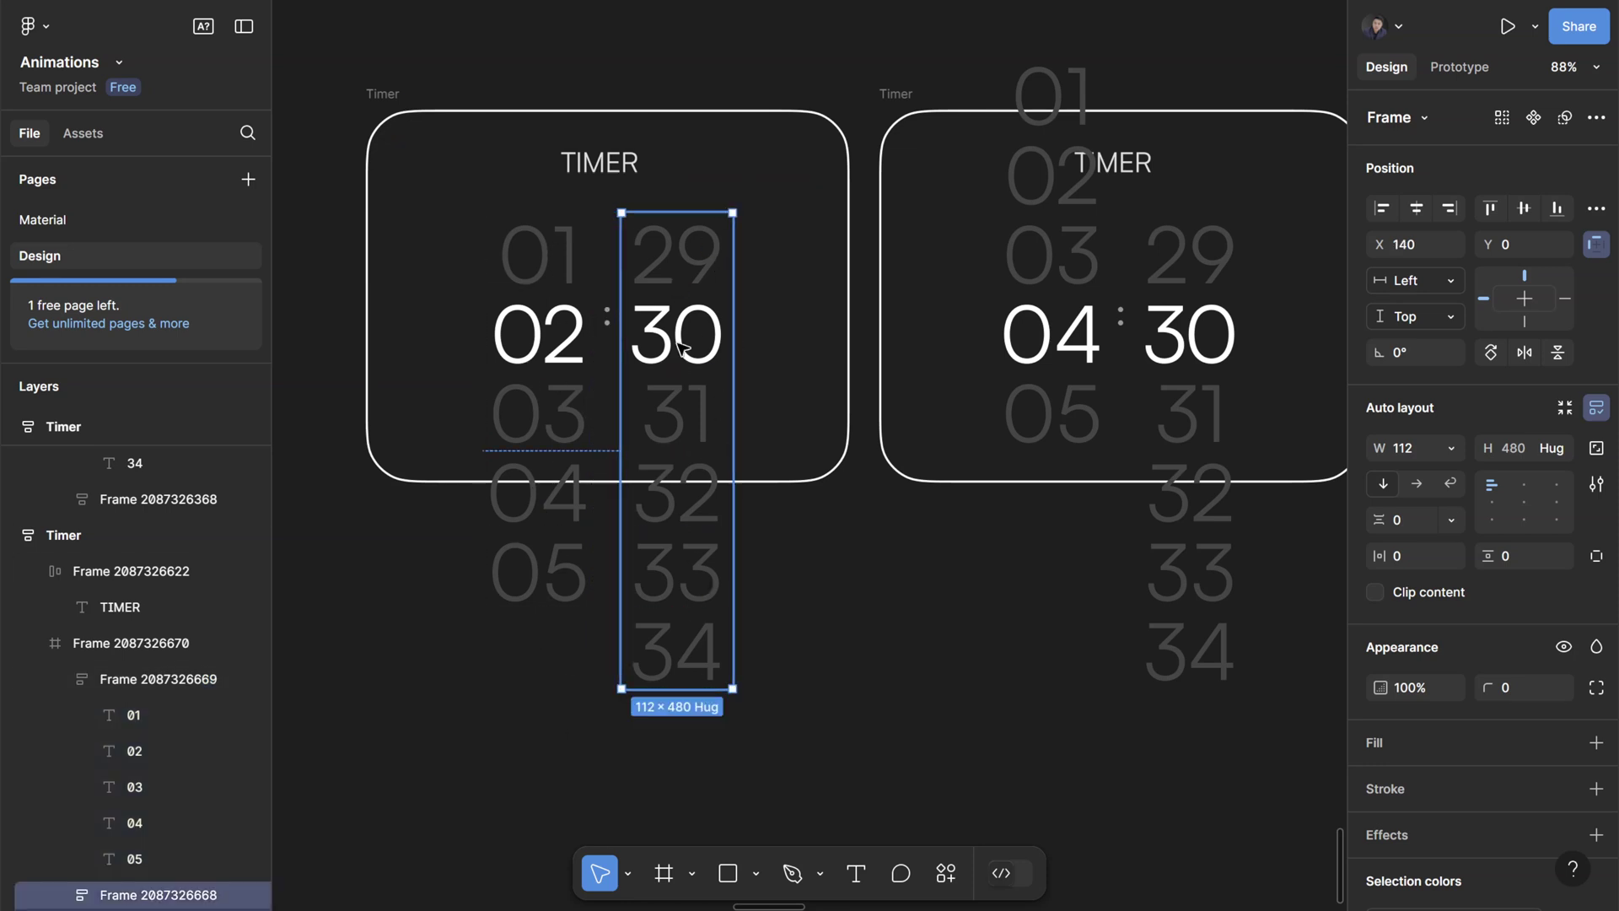
{"action": "left_click", "coordinate": [567, 291], "text": "shift"}
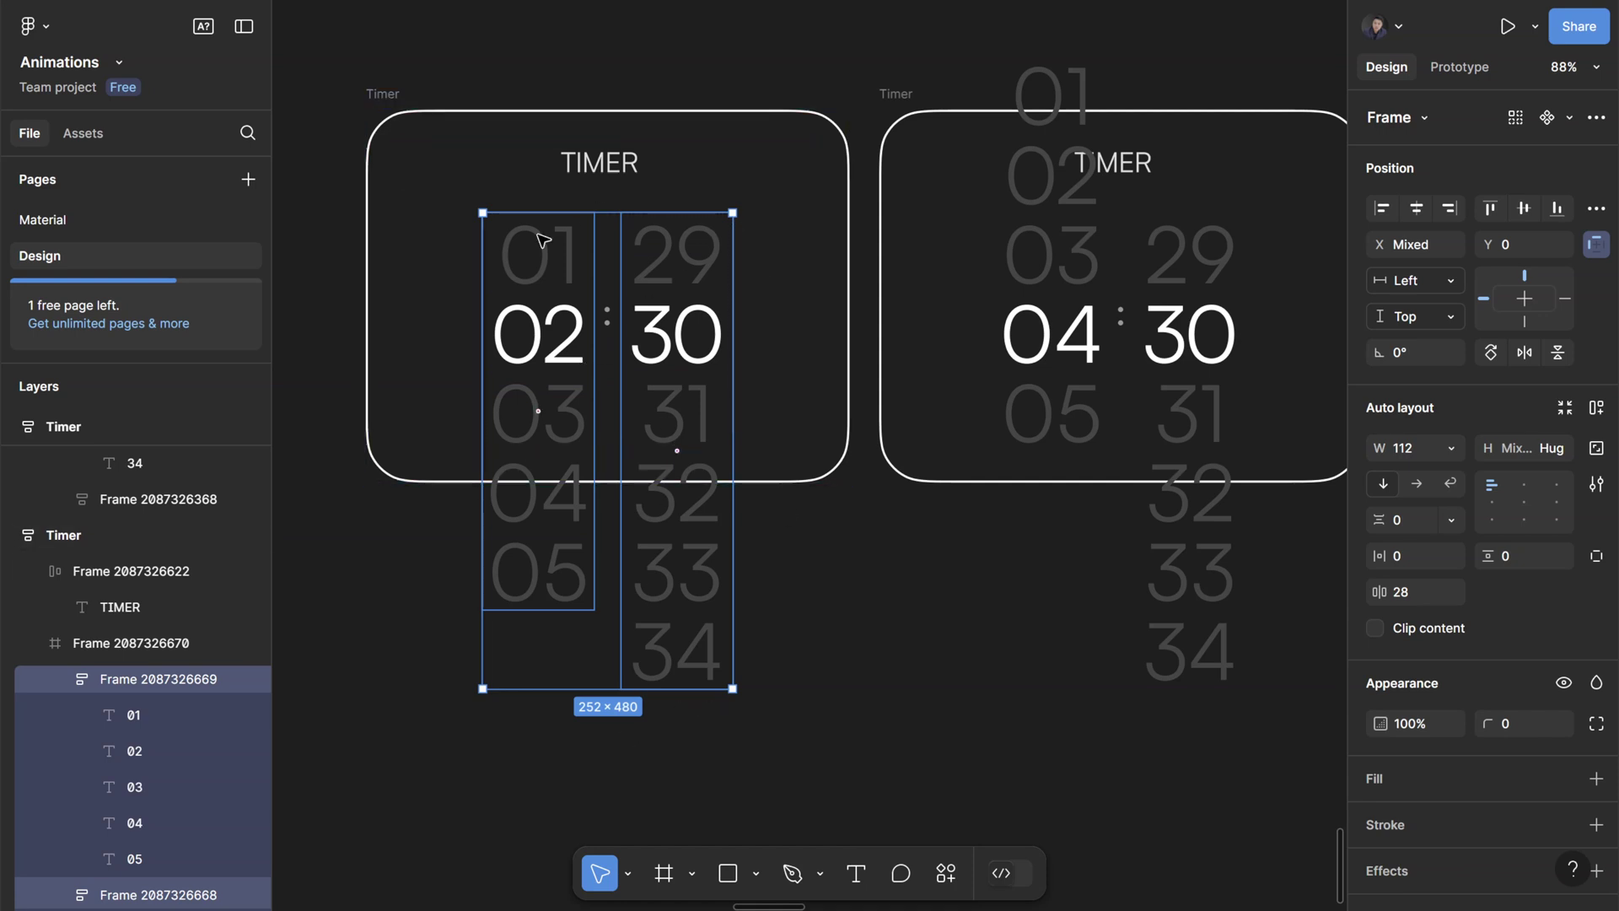
- Turn content clipping back on for the first Timer's number frame
{"action": "left_click", "coordinate": [140, 641]}
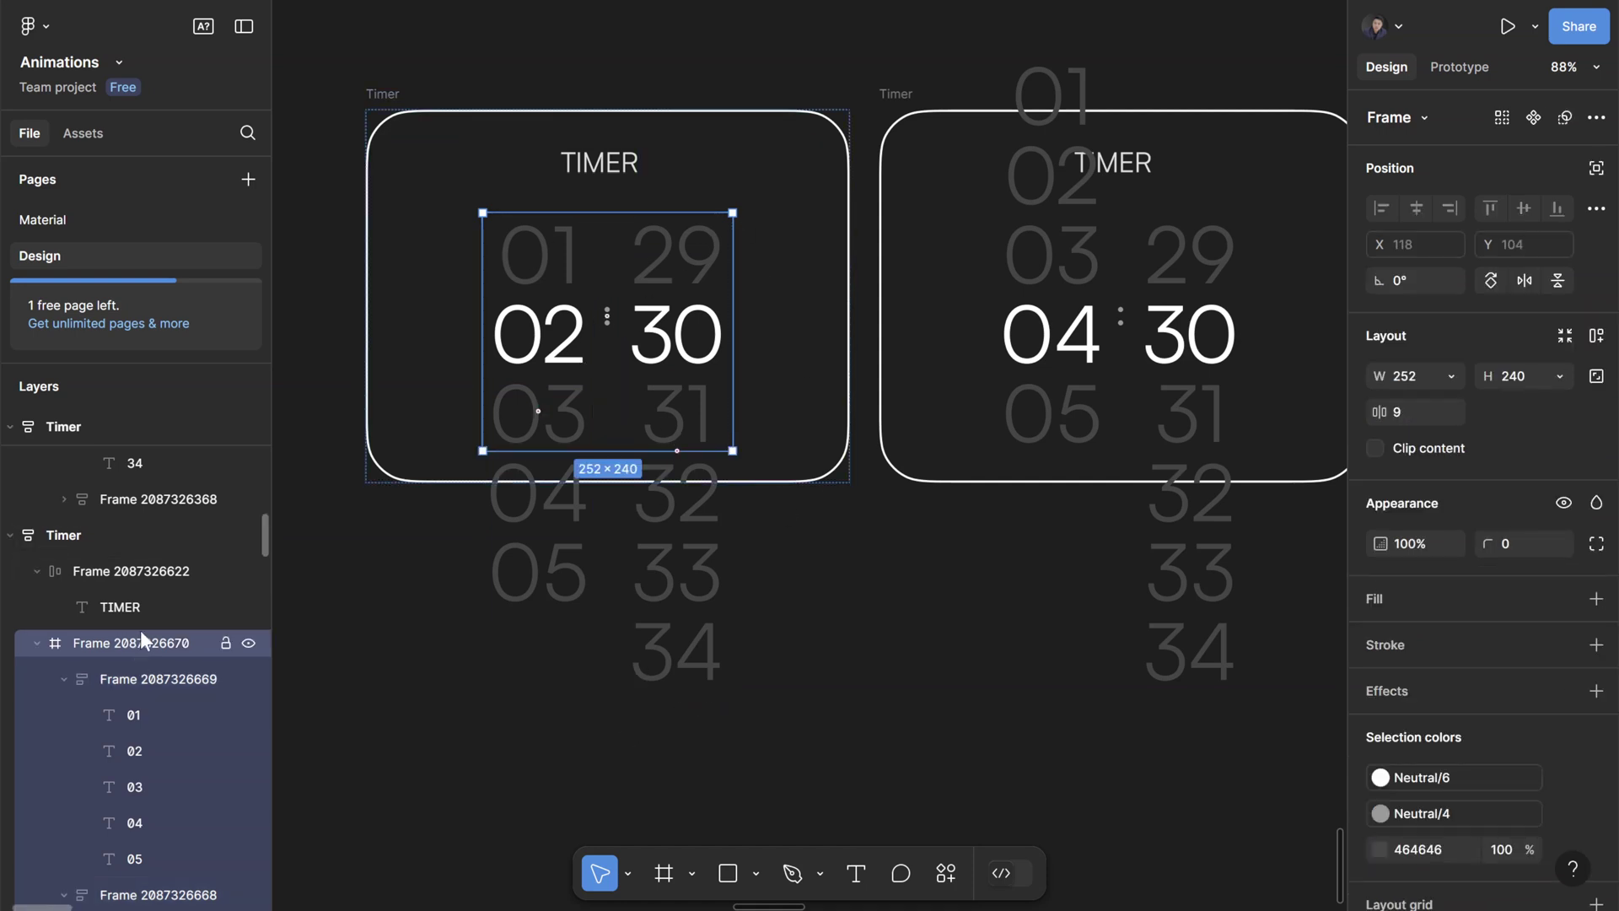
{"action": "key", "text": "Left"}
{"action": "scroll", "coordinate": [646, 392], "scroll_direction": "up", "scroll_amount": 2}
{"action": "left_click", "coordinate": [951, 470]}
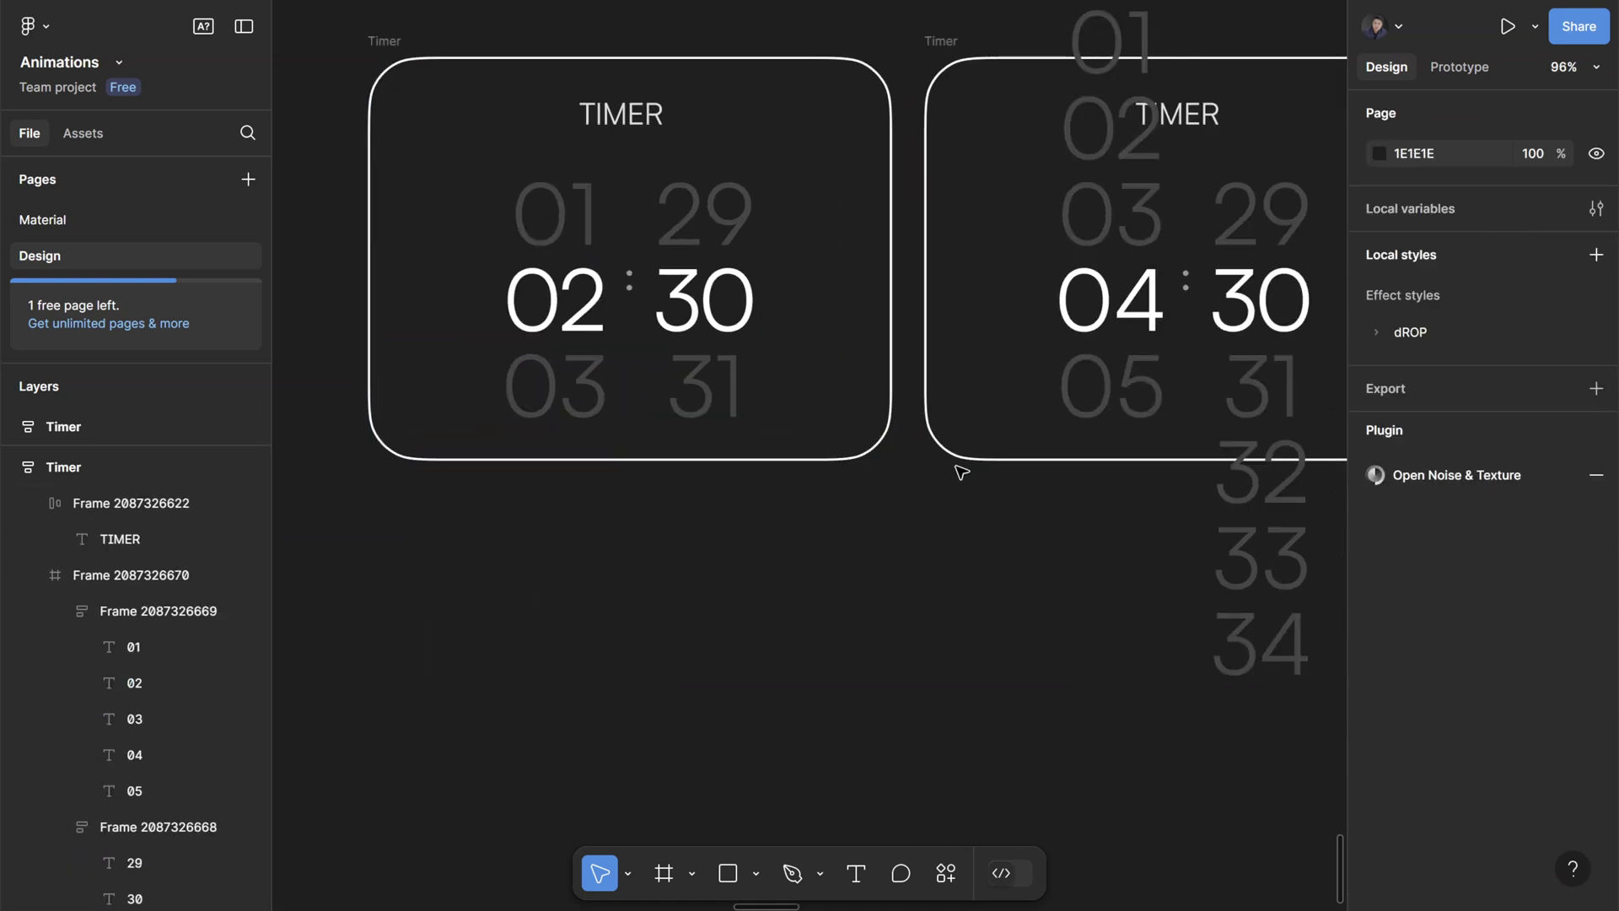
- Compare the position of the 01–05 column in the second Timer with the one in the first Timer
{"action": "left_click", "coordinate": [1111, 365]}
{"action": "scroll", "coordinate": [809, 363], "scroll_direction": "right", "scroll_amount": 3}
{"action": "double_click", "coordinate": [865, 360]}
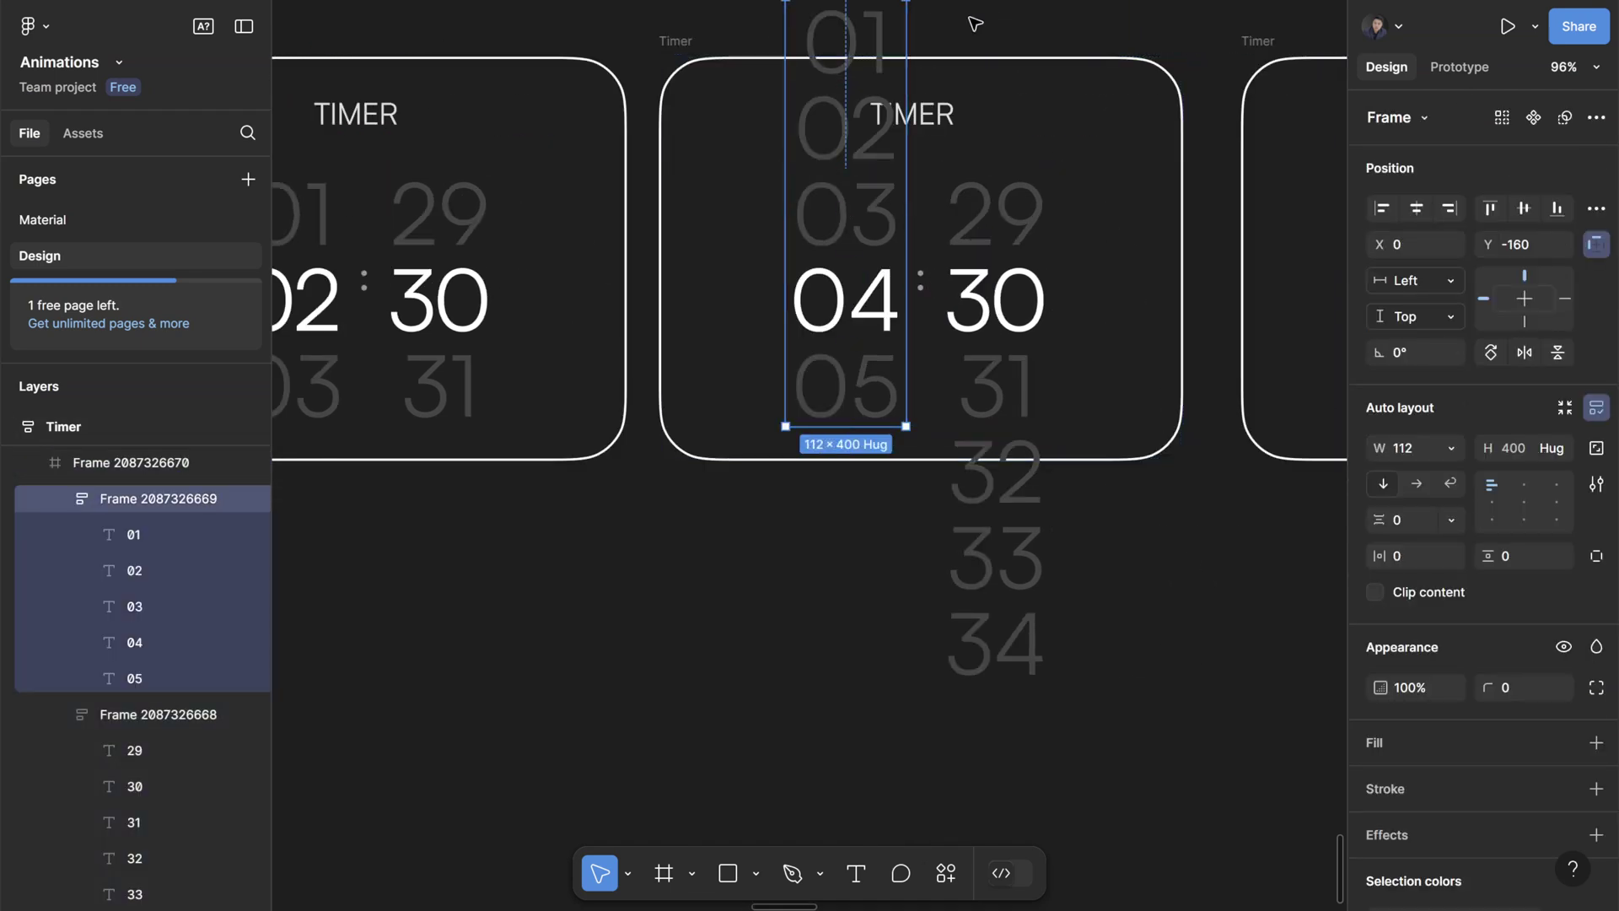
{"action": "scroll", "coordinate": [802, 217], "scroll_direction": "up", "scroll_amount": 2}
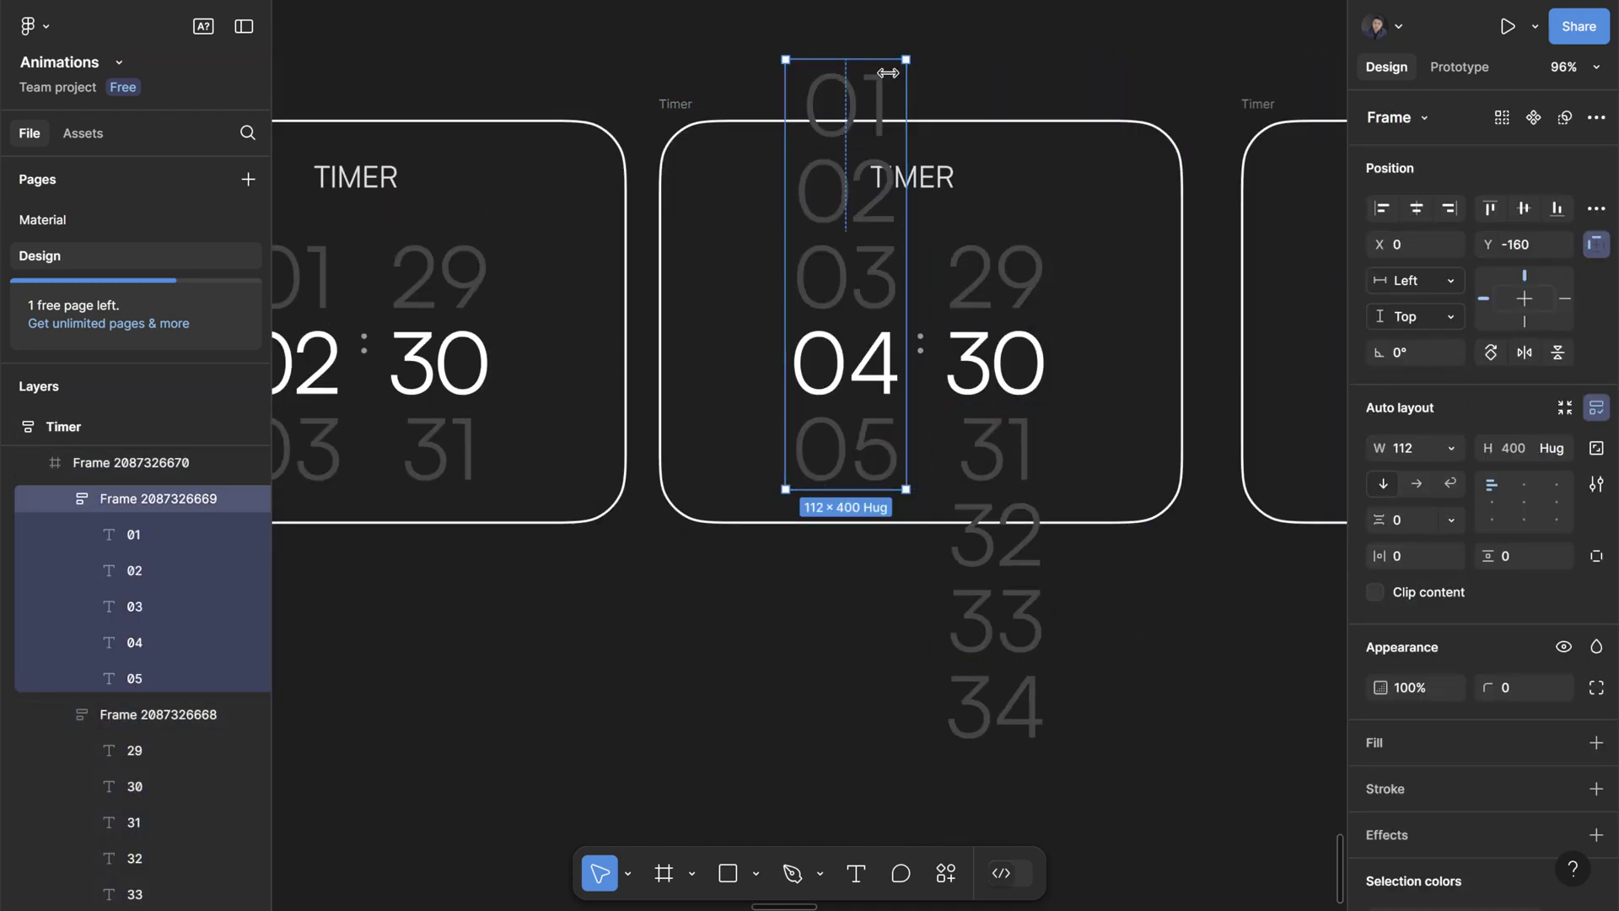
{"action": "key", "text": "shift+Tab"}
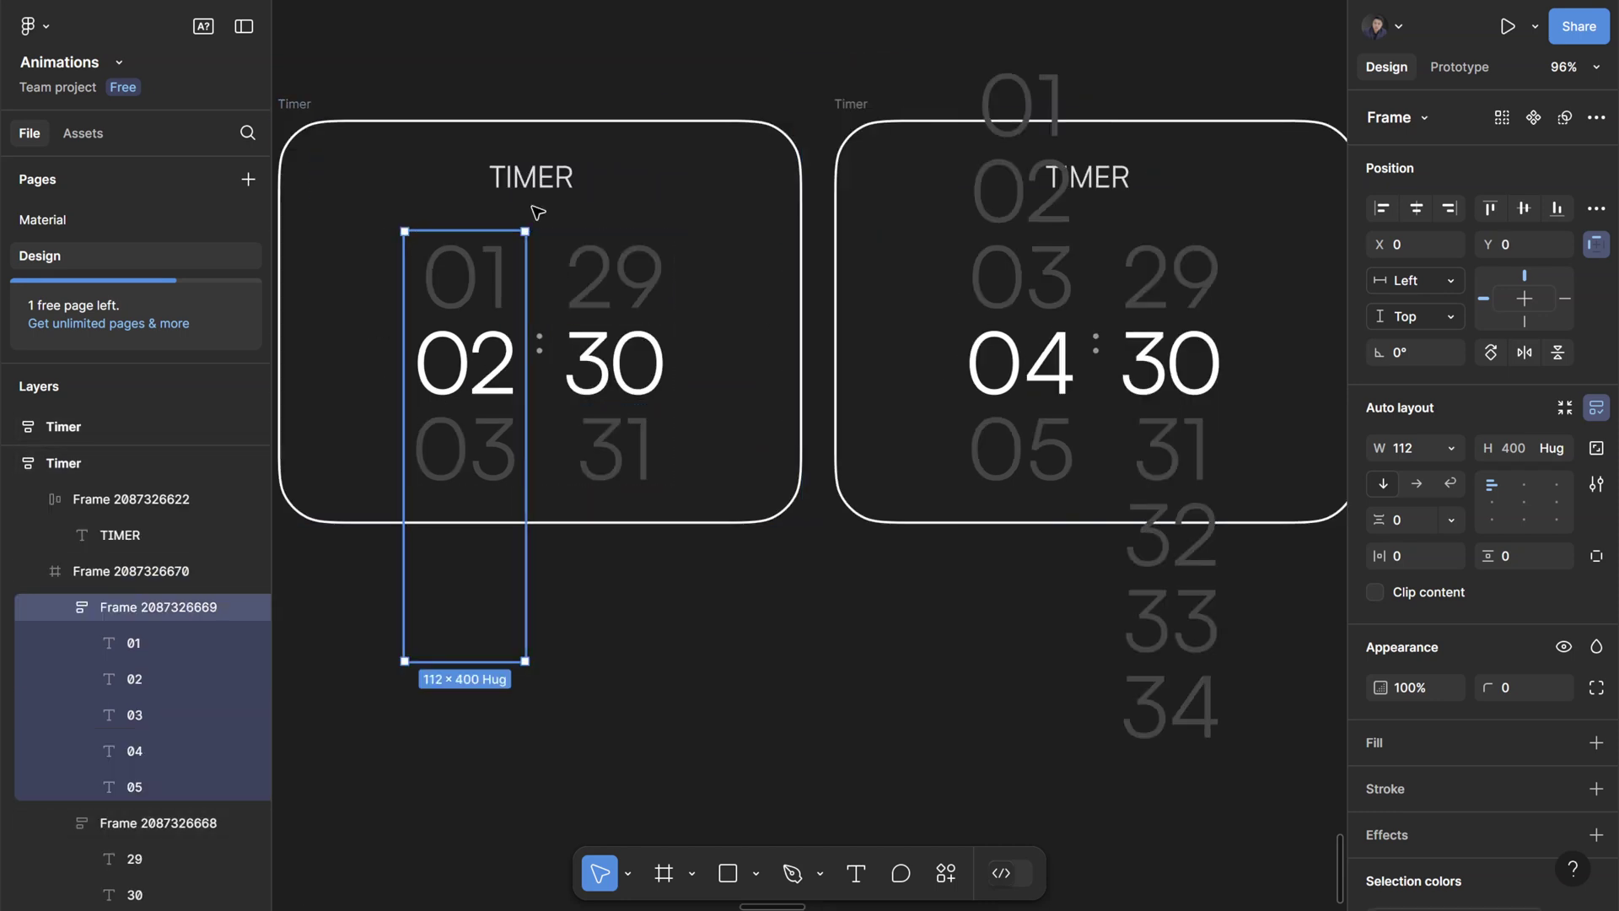
{"action": "key", "text": "shift+Return"}
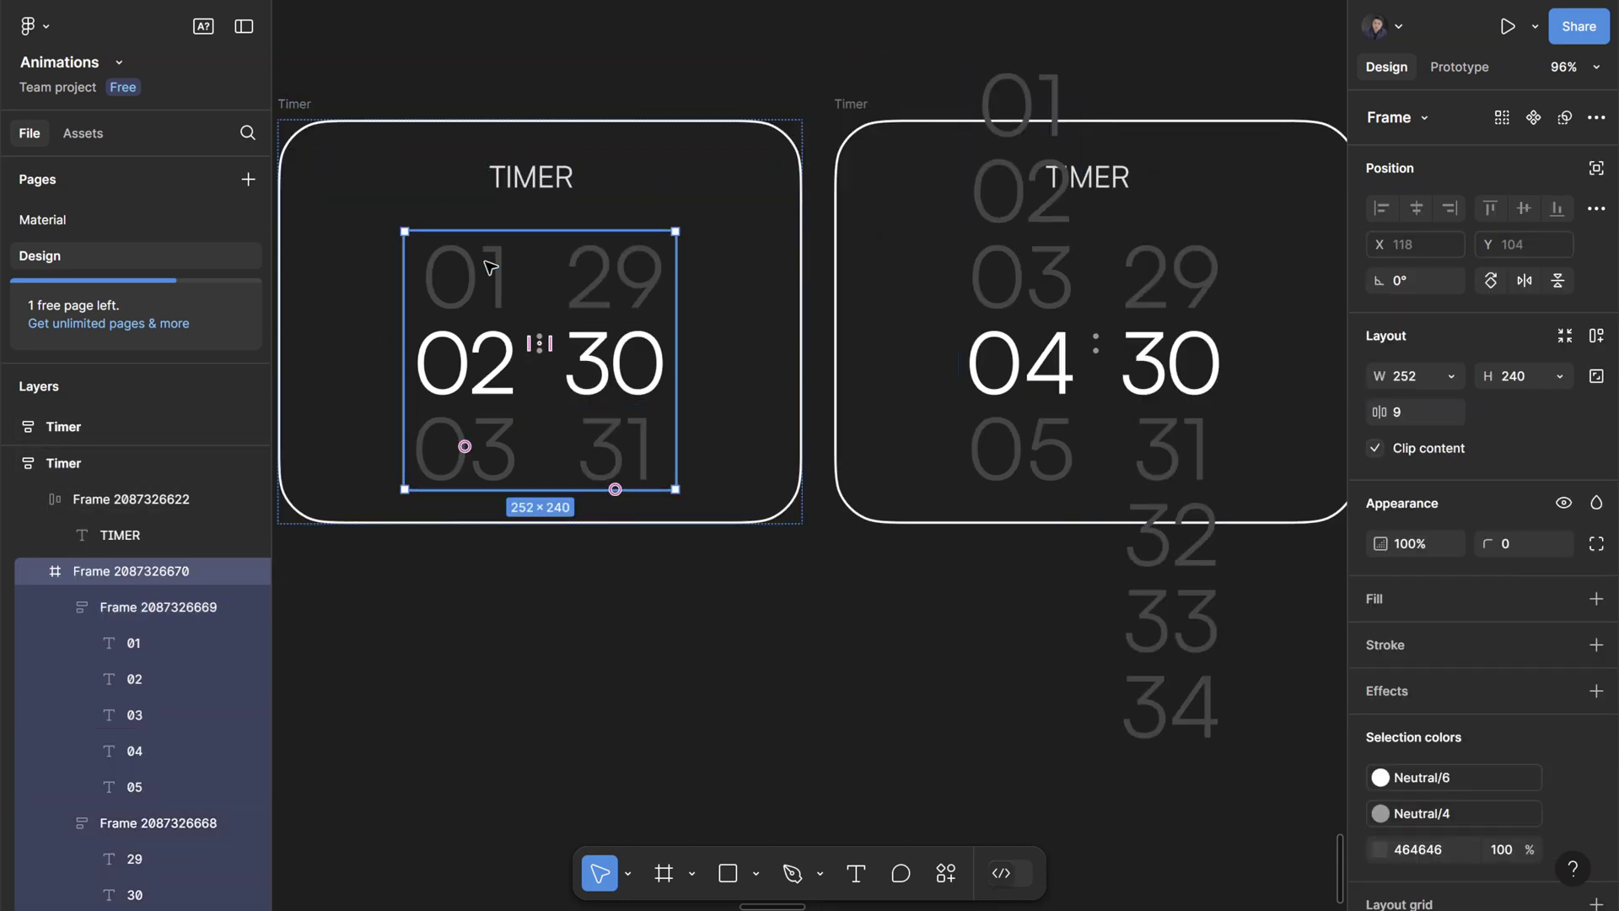
- Align the second Timer's 01–05 column to the top of its frame and move it up to Y -160
{"action": "key", "text": "Tab"}
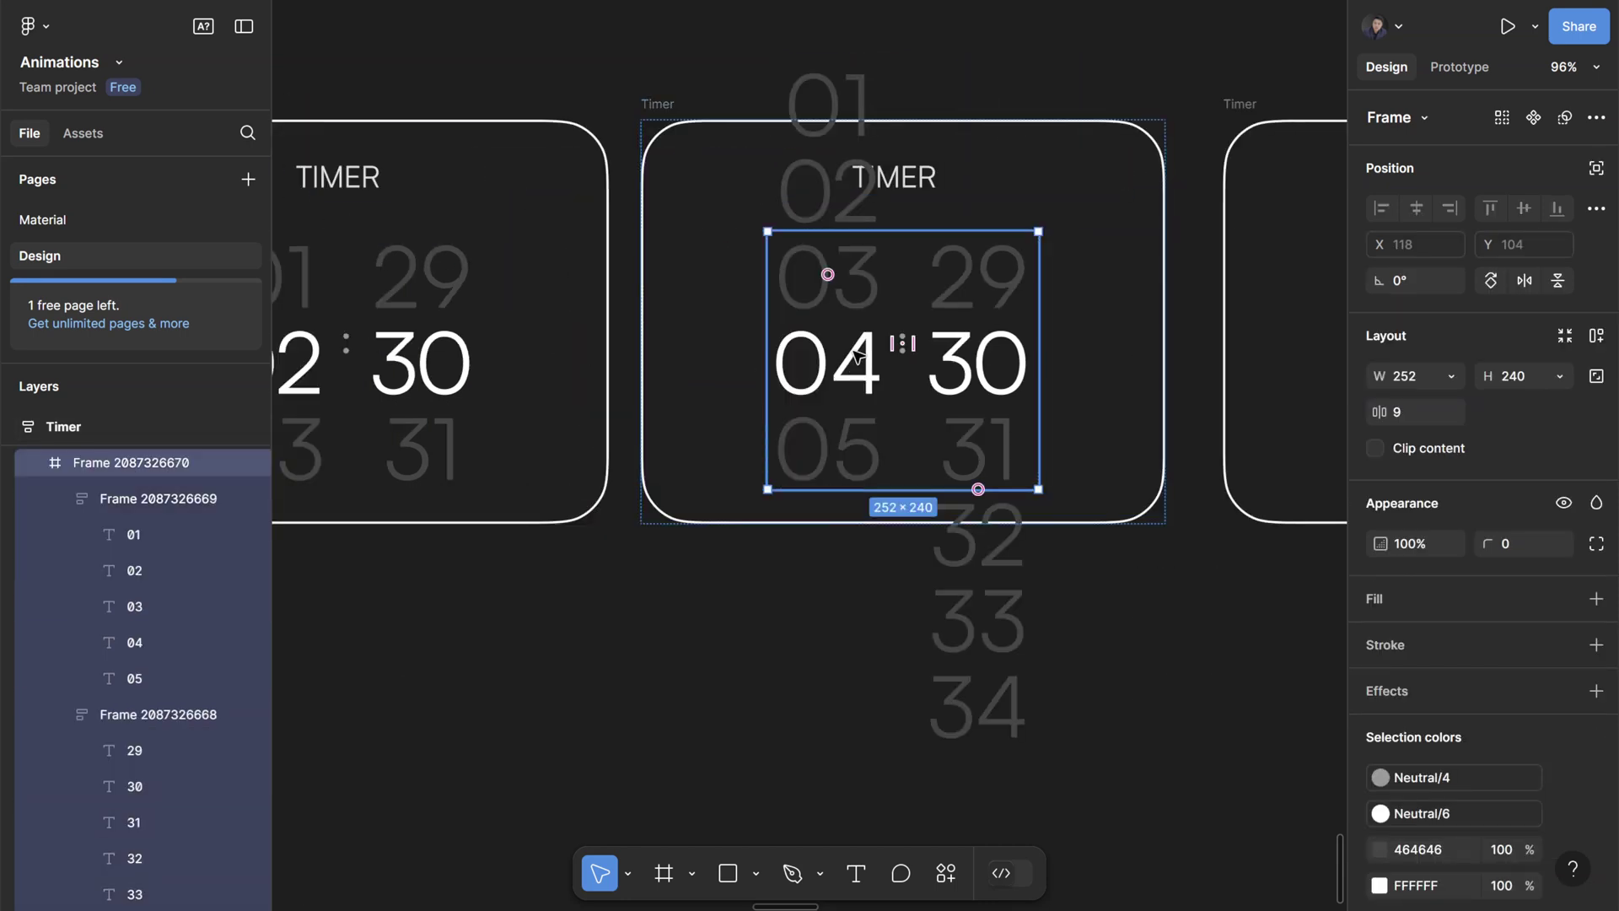
{"action": "key", "text": "Tab"}
{"action": "left_click", "coordinate": [1488, 215]}
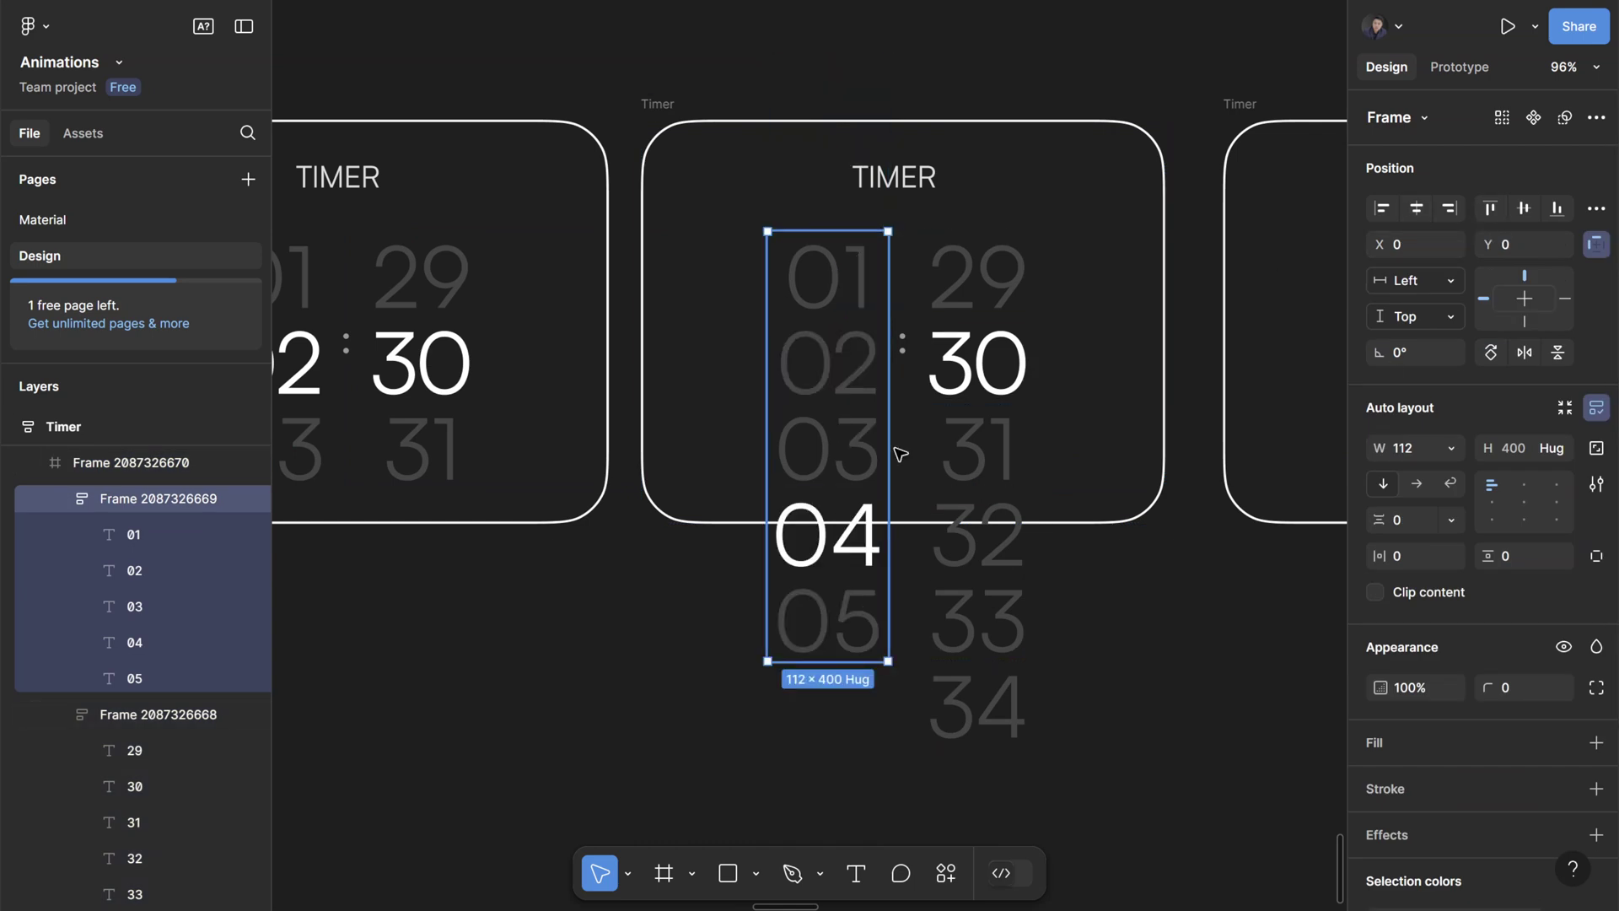
{"action": "left_click_drag", "start_coordinate": [848, 430], "coordinate": [849, 347]}
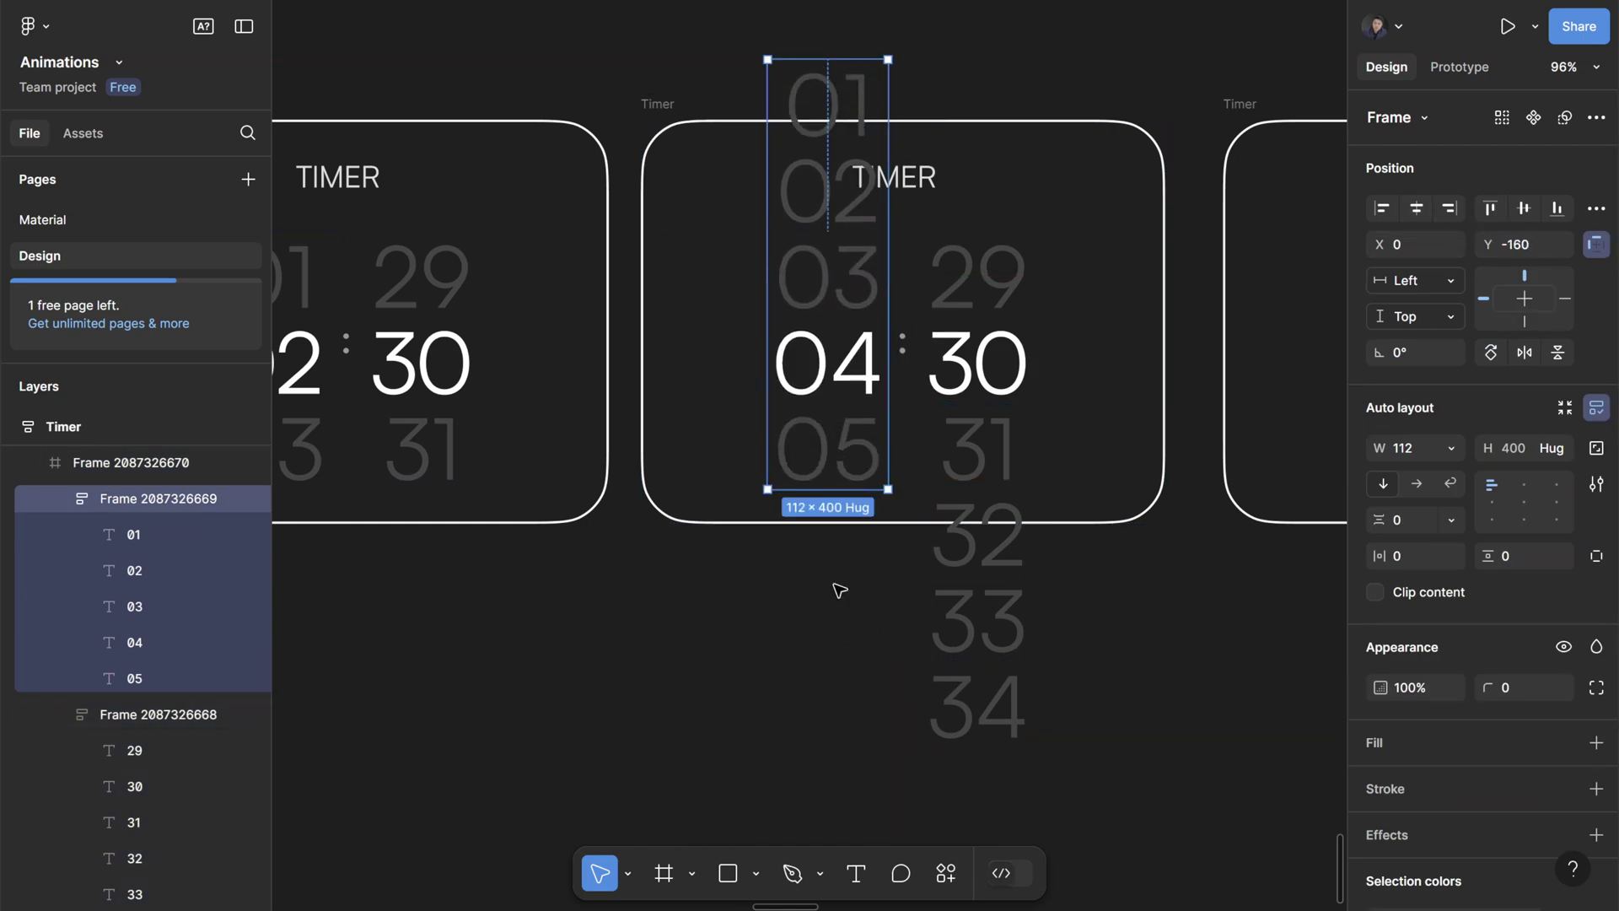
{"action": "left_click", "coordinate": [838, 585]}
- Turn off content clipping on the third Timer's number frame and select the second Timer's 01–05 column
{"action": "scroll", "coordinate": [911, 477], "scroll_direction": "right", "scroll_amount": 3}
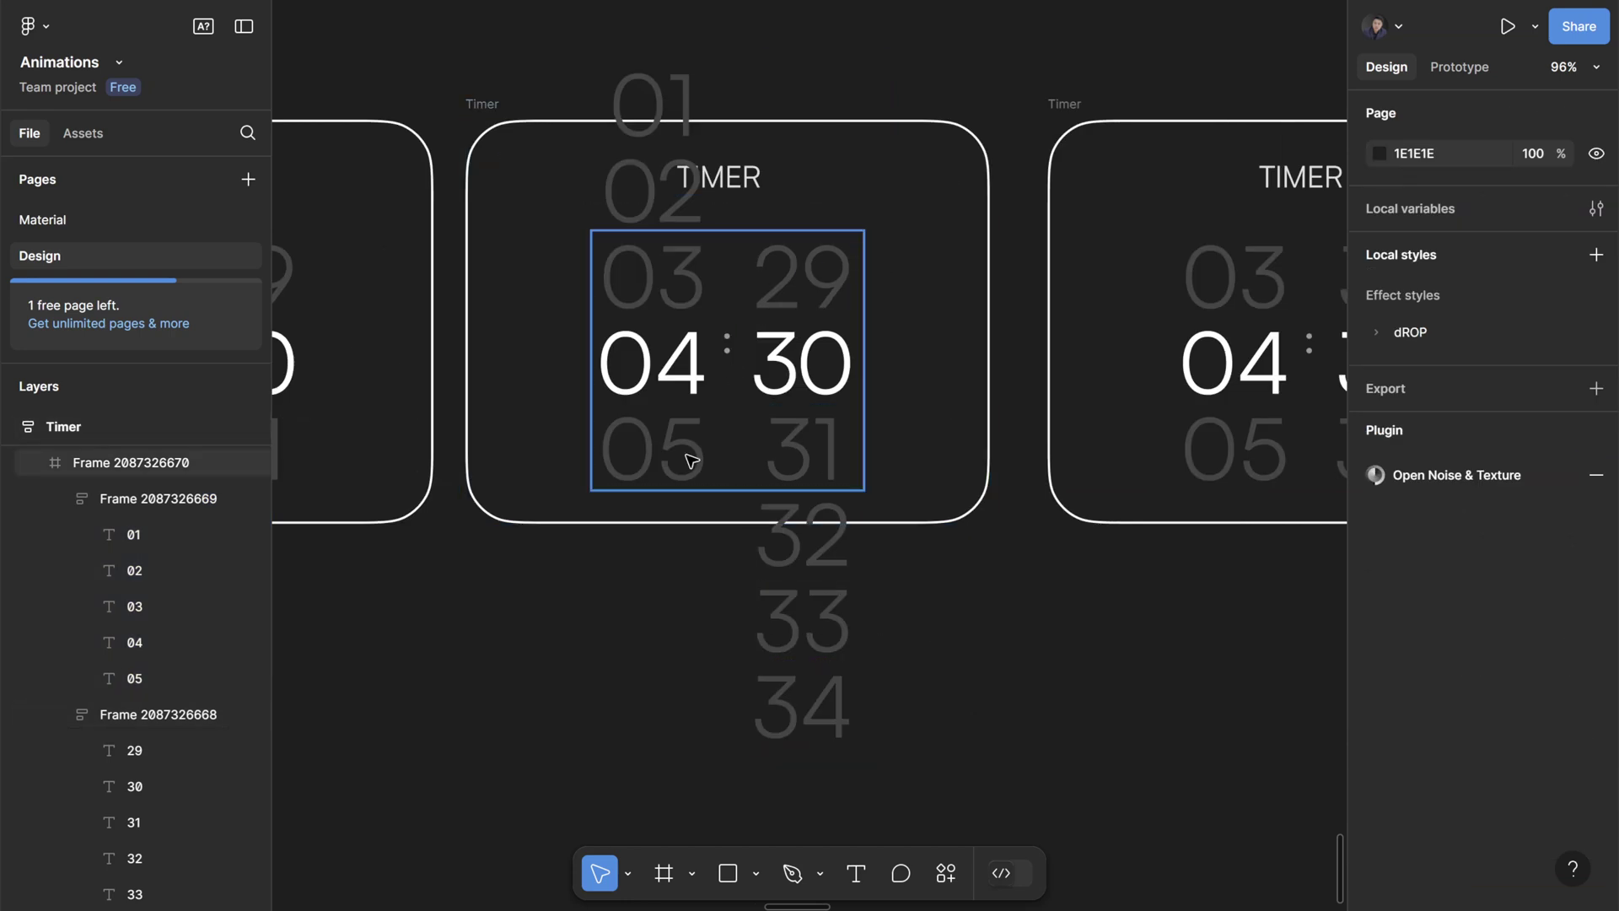
{"action": "scroll", "coordinate": [793, 679], "scroll_direction": "right", "scroll_amount": 5}
{"action": "left_click", "coordinate": [1121, 472]}
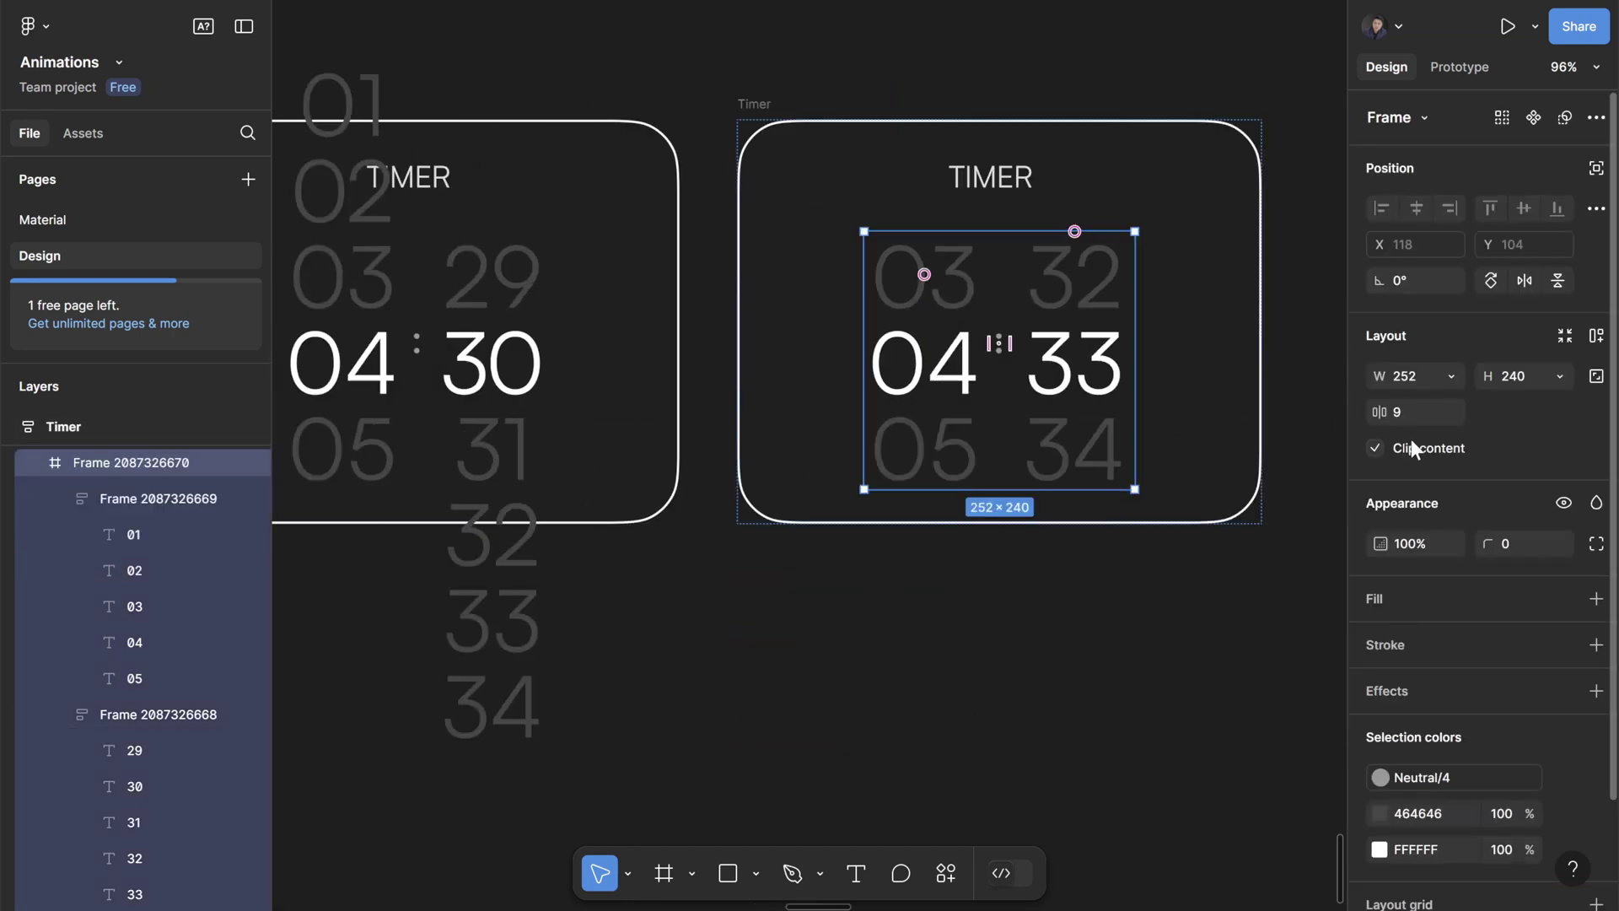
{"action": "left_click", "coordinate": [1399, 448]}
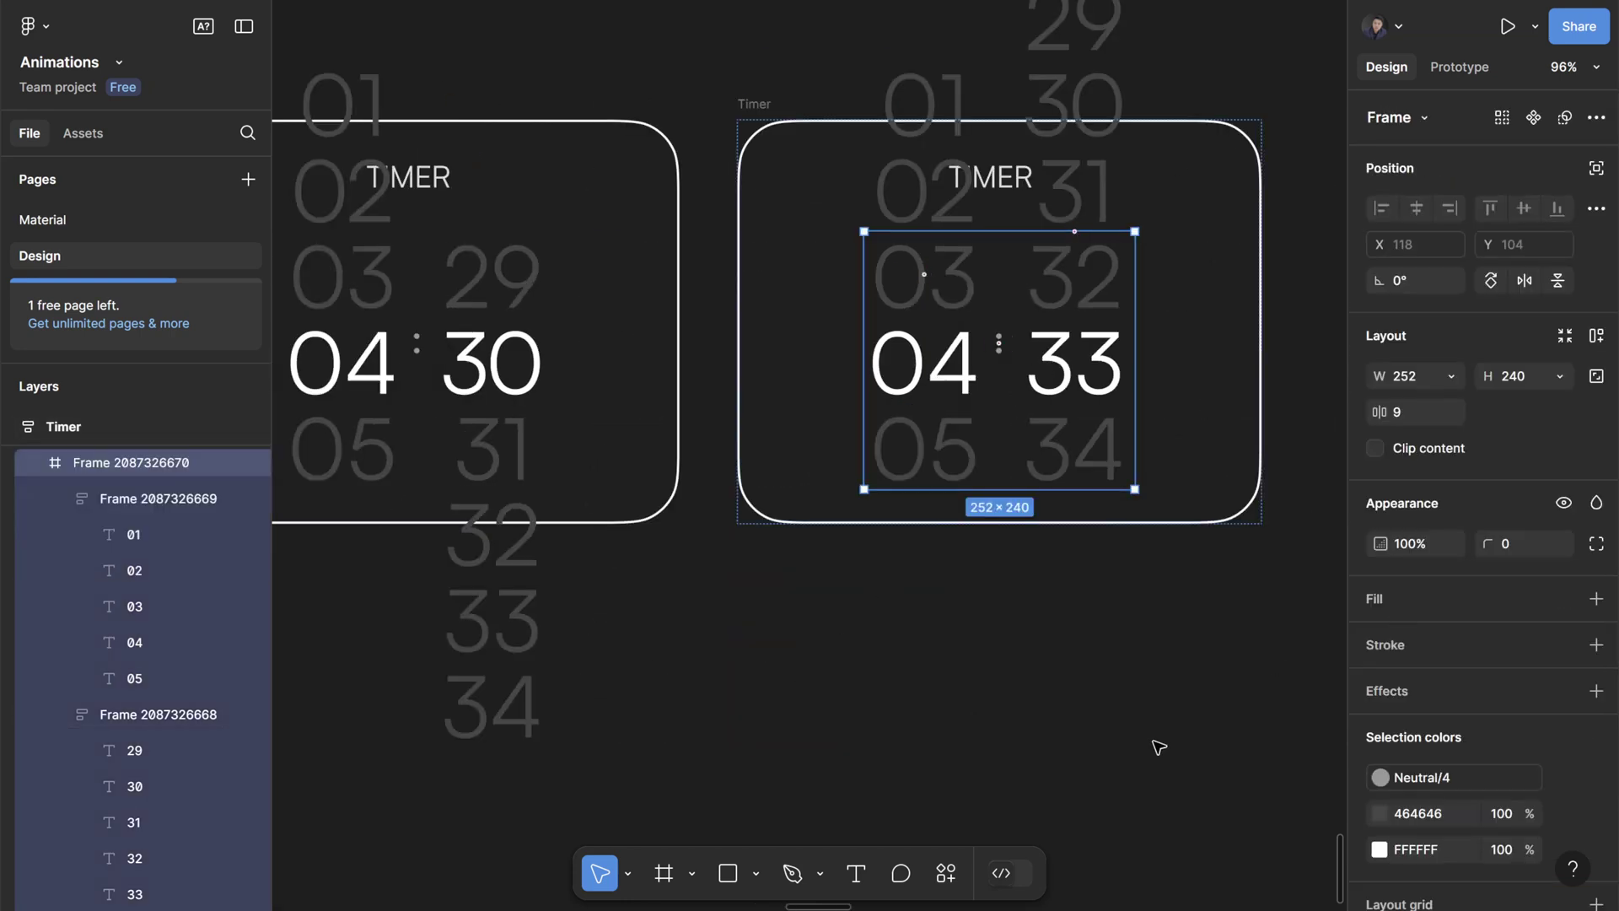
{"action": "double_click", "coordinate": [361, 382]}
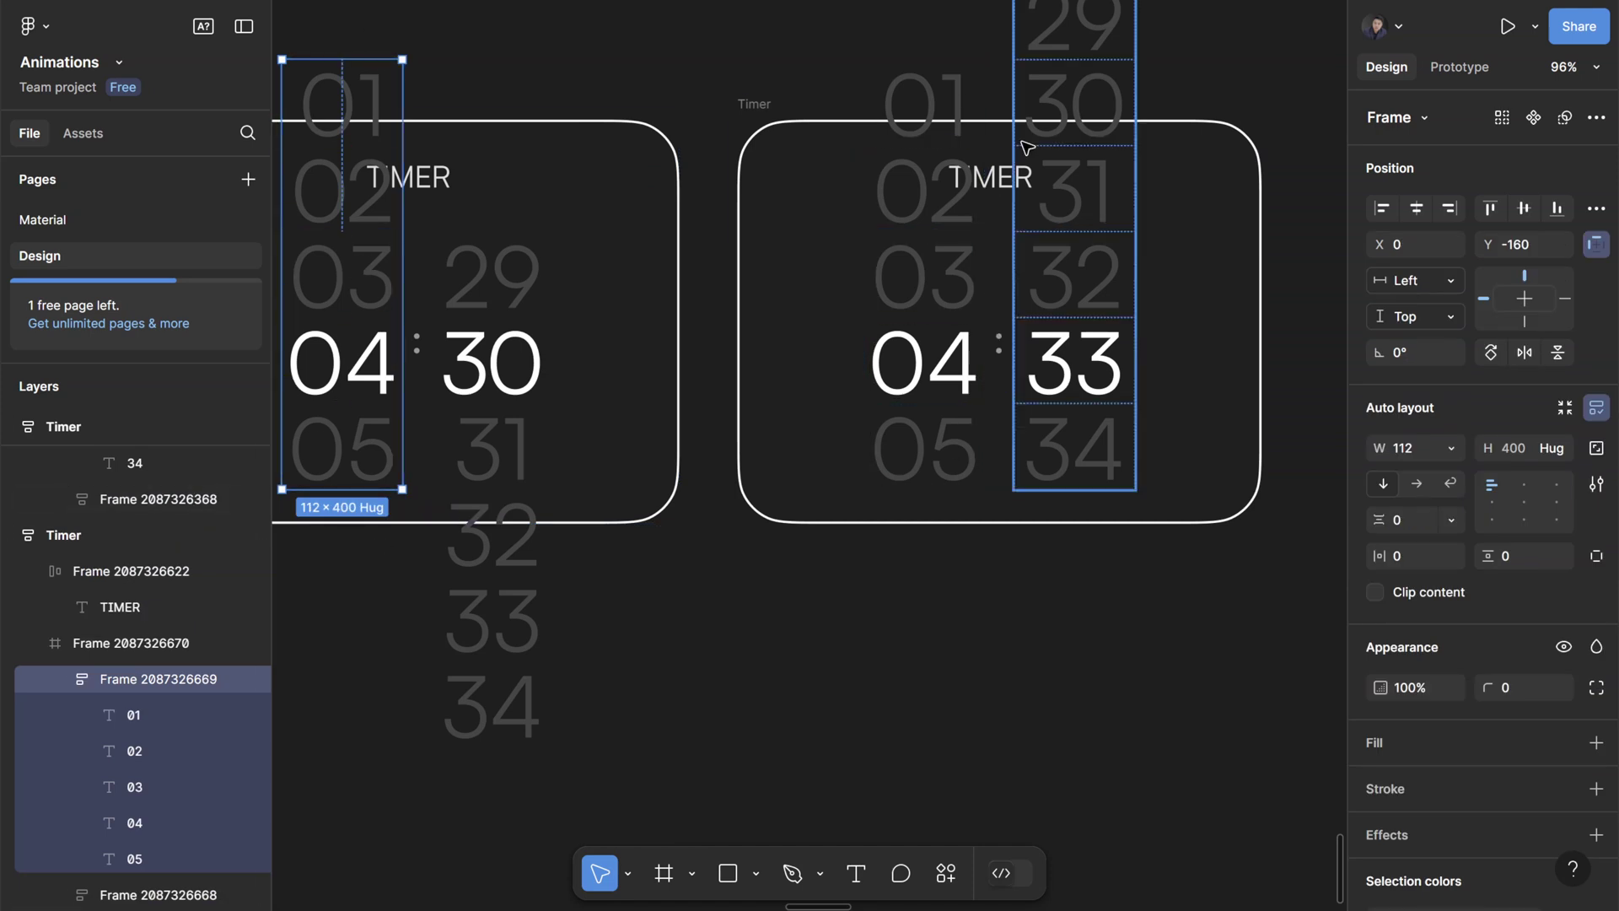
- Compare the position of the 29–34 column in the second Timer with the one in the third Timer
{"action": "left_click", "coordinate": [506, 548]}
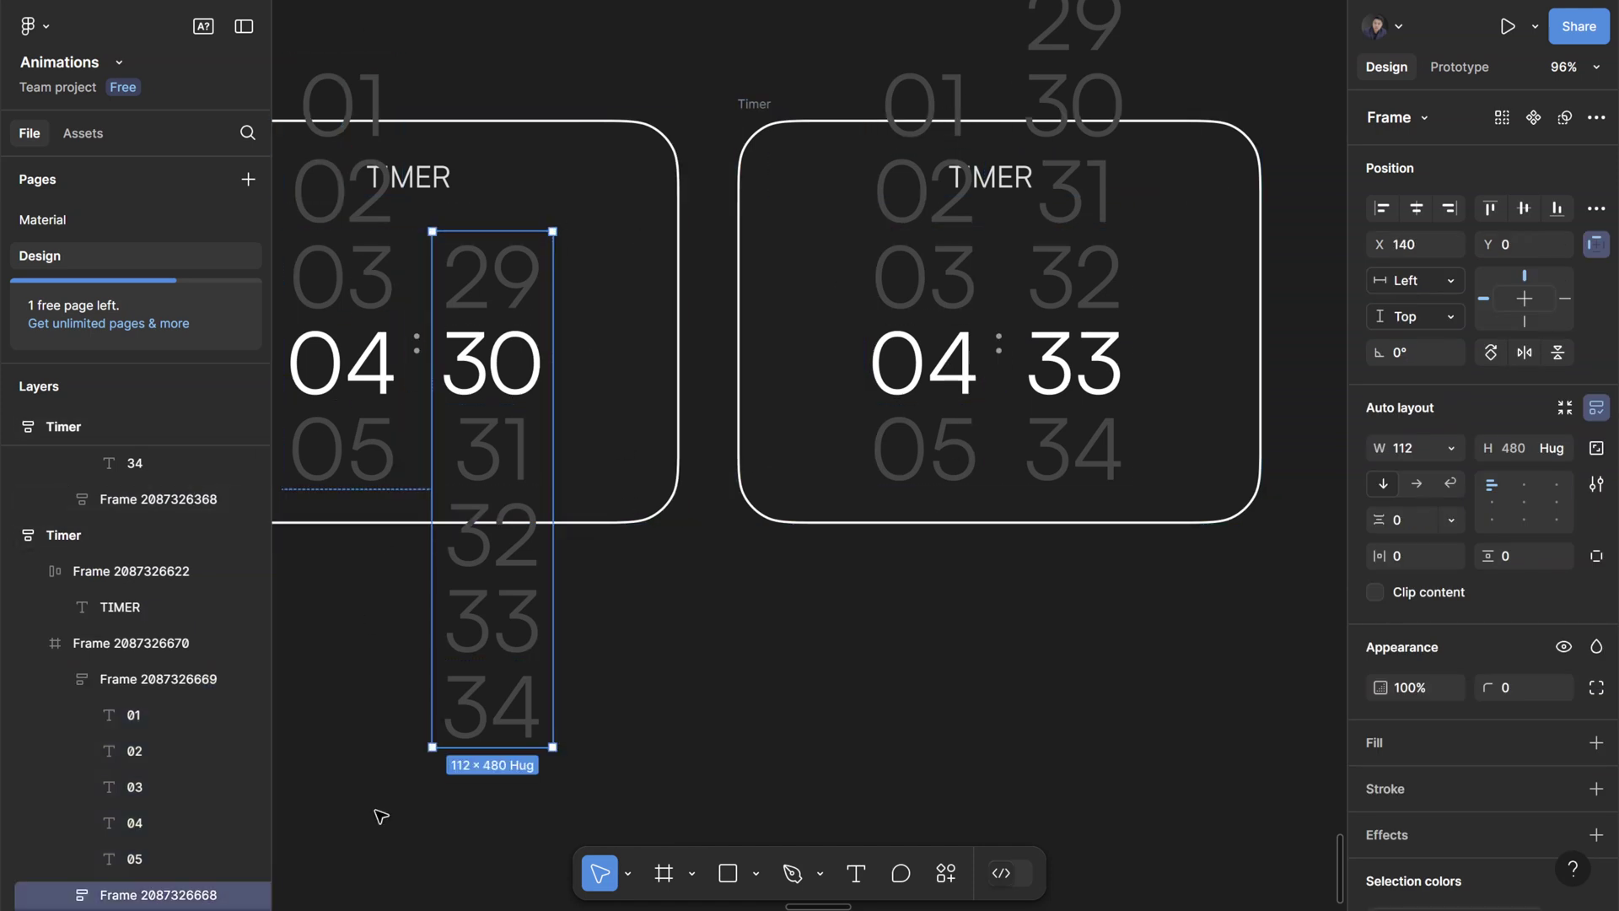
{"action": "double_click", "coordinate": [1100, 346]}
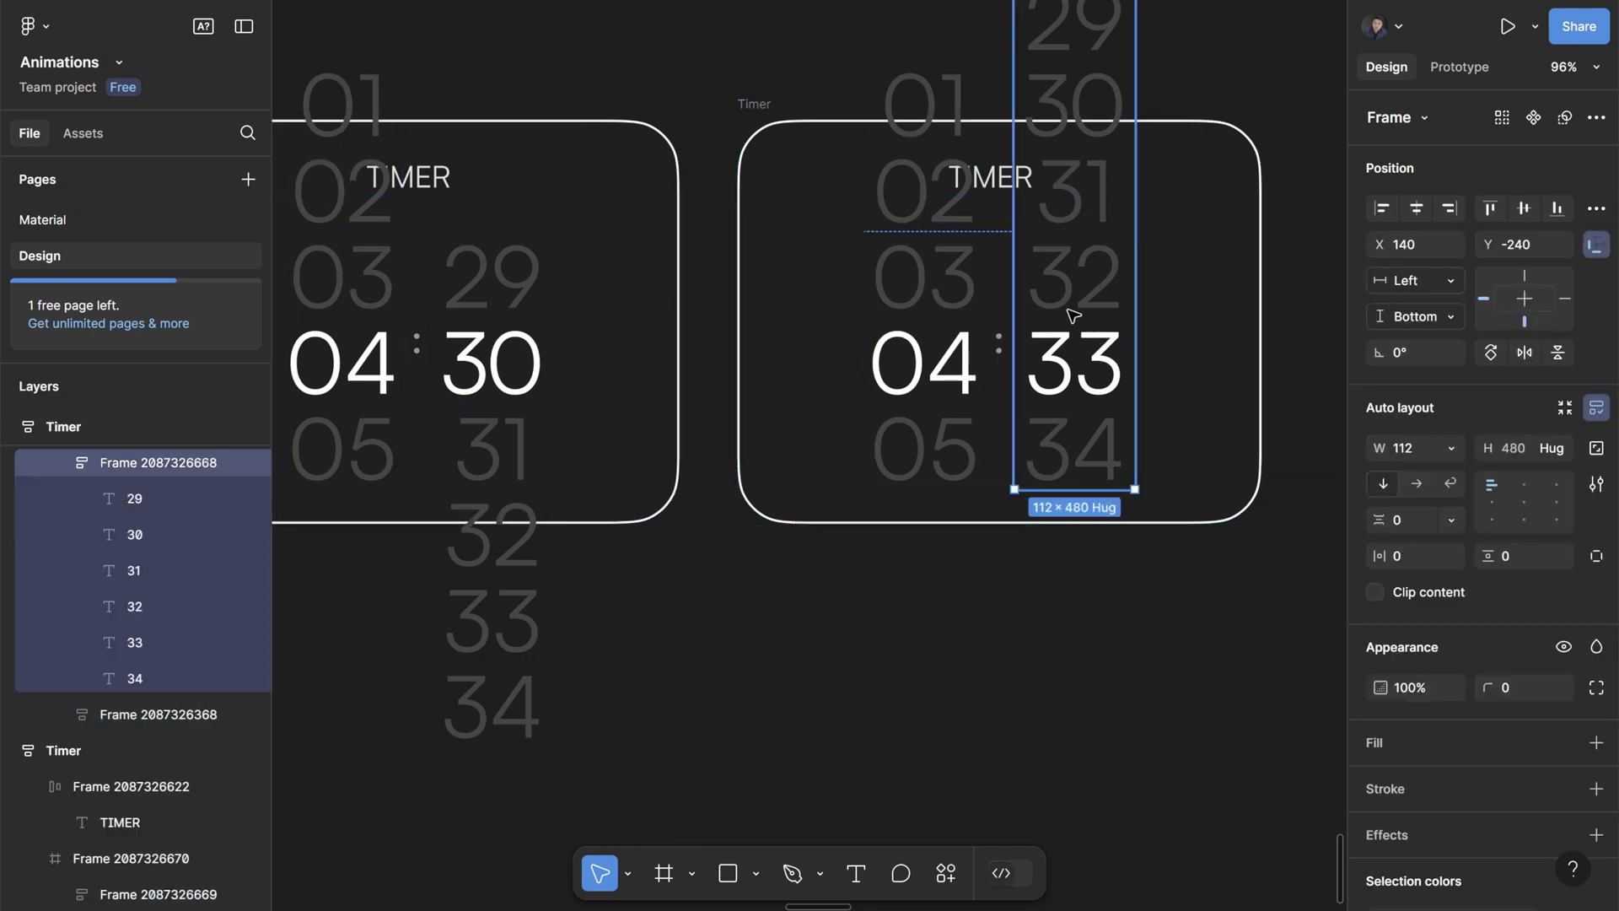
{"action": "left_click", "coordinate": [299, 438]}
{"action": "double_click", "coordinate": [492, 363]}
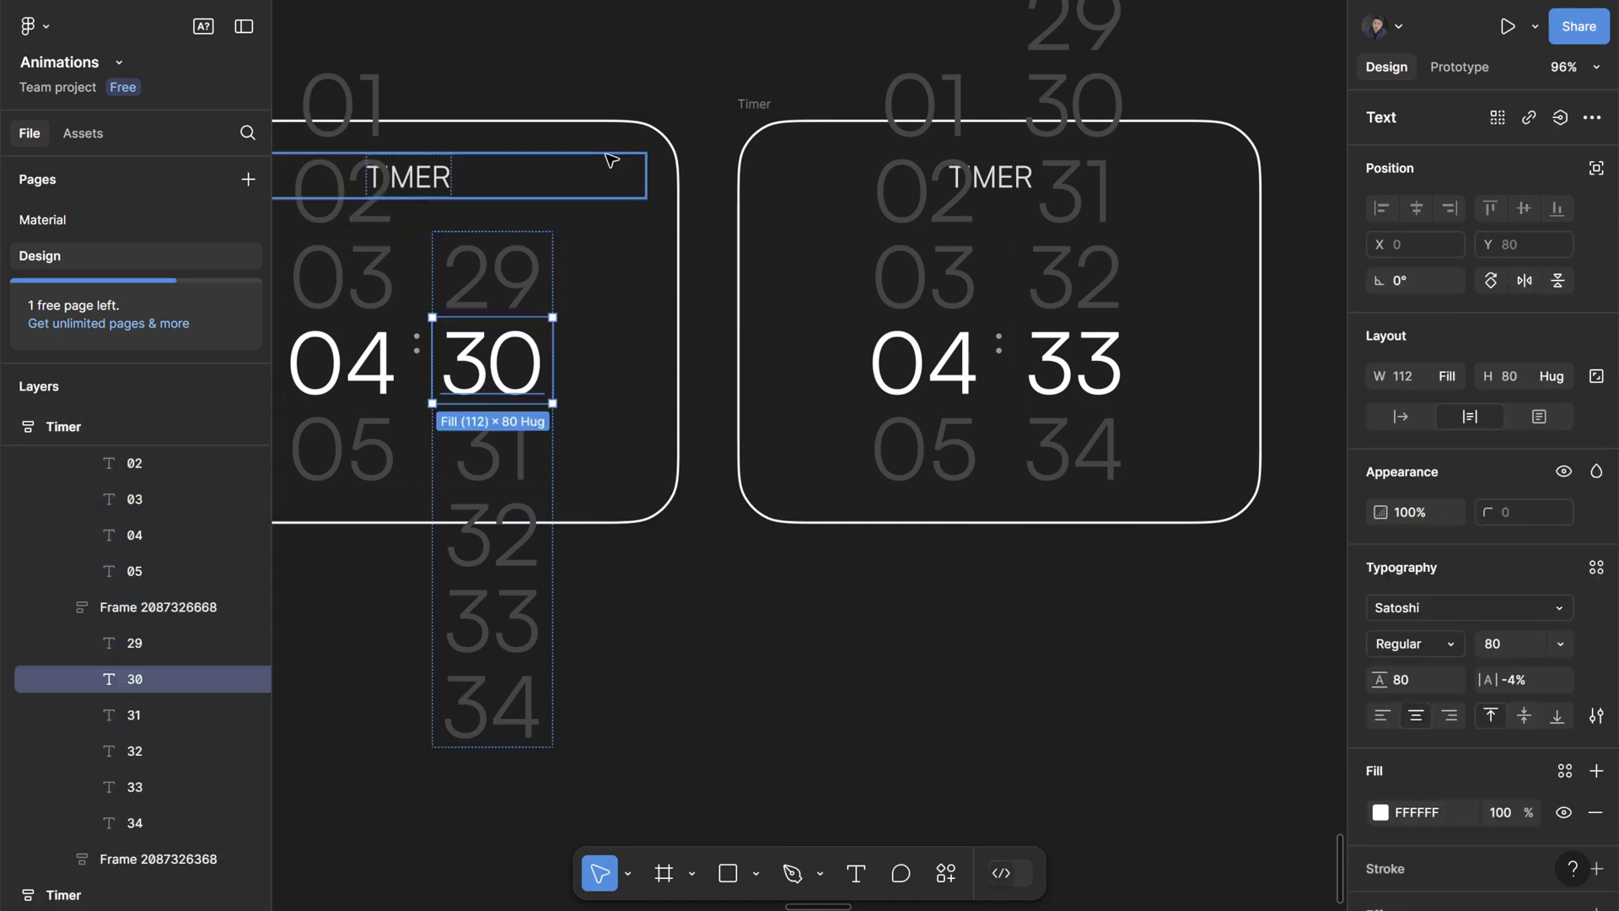
- Turn on content clipping for the number frames of the second and third Timers together
{"action": "left_click", "coordinate": [1058, 459]}
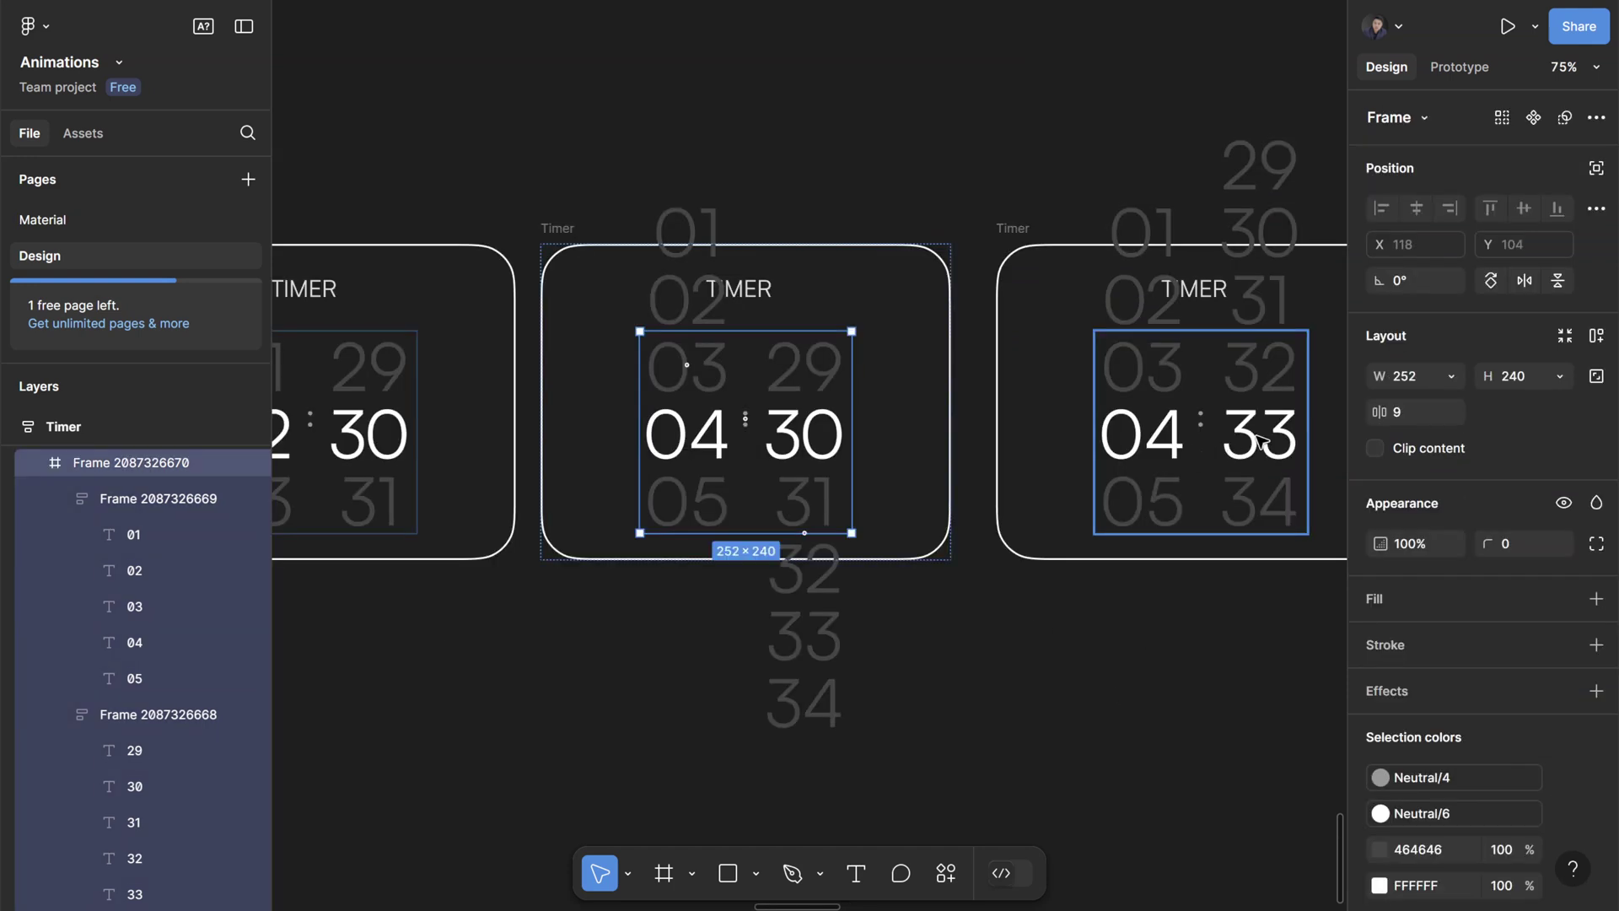
{"action": "left_click", "coordinate": [1258, 438], "text": "shift"}
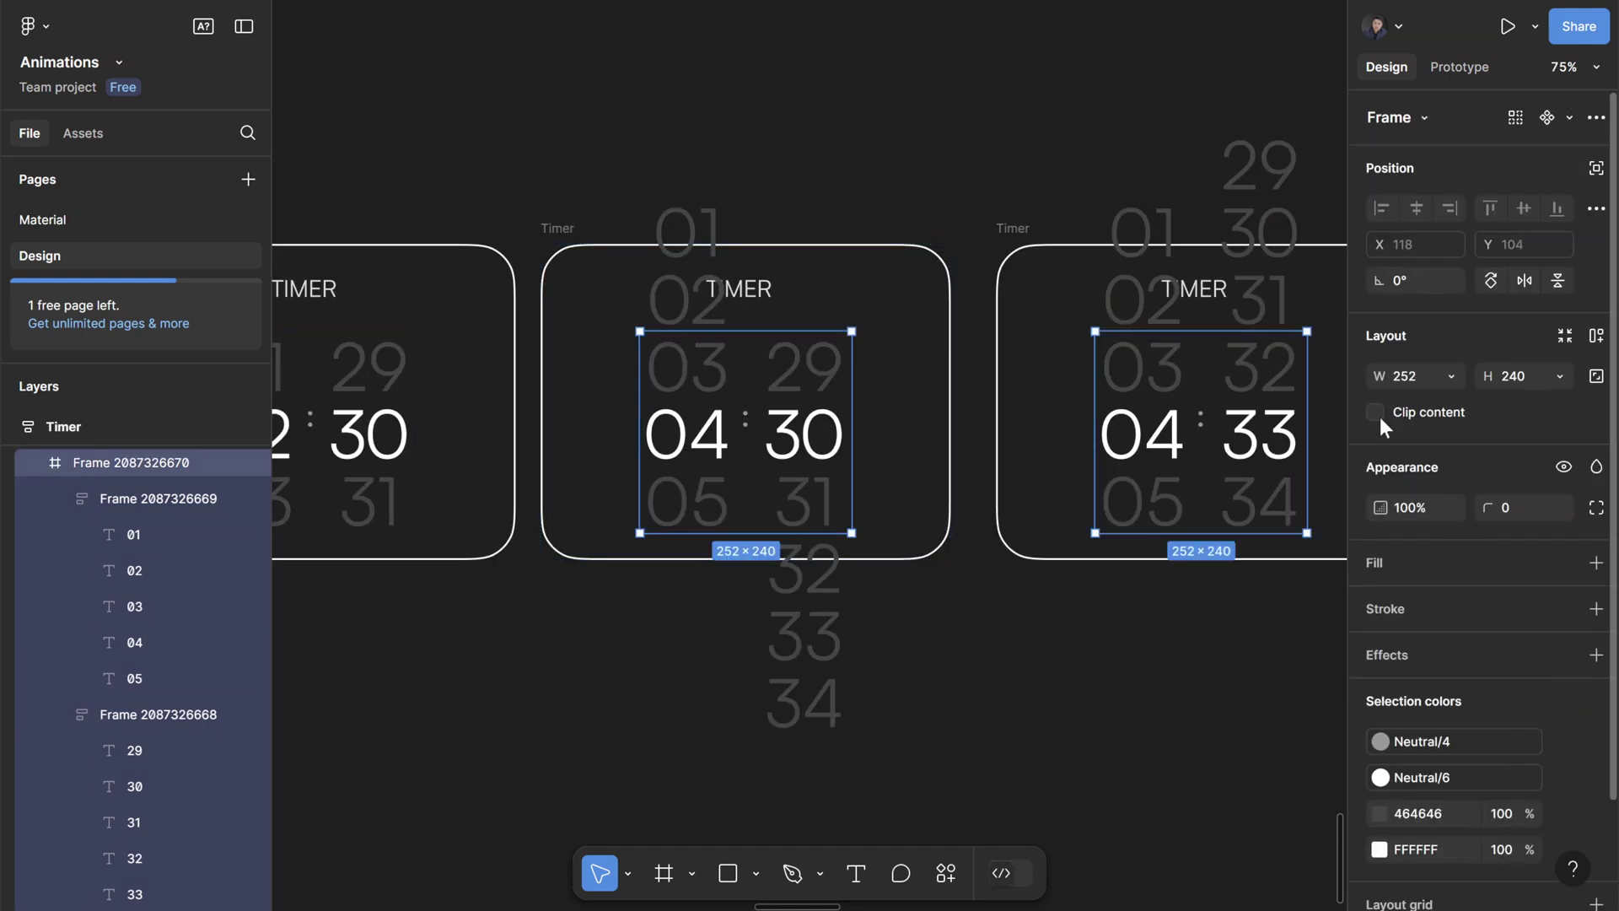
{"action": "left_click", "coordinate": [1374, 413]}
{"action": "scroll", "coordinate": [1089, 789], "scroll_direction": "left", "scroll_amount": 4}
{"action": "left_click", "coordinate": [1090, 788]}
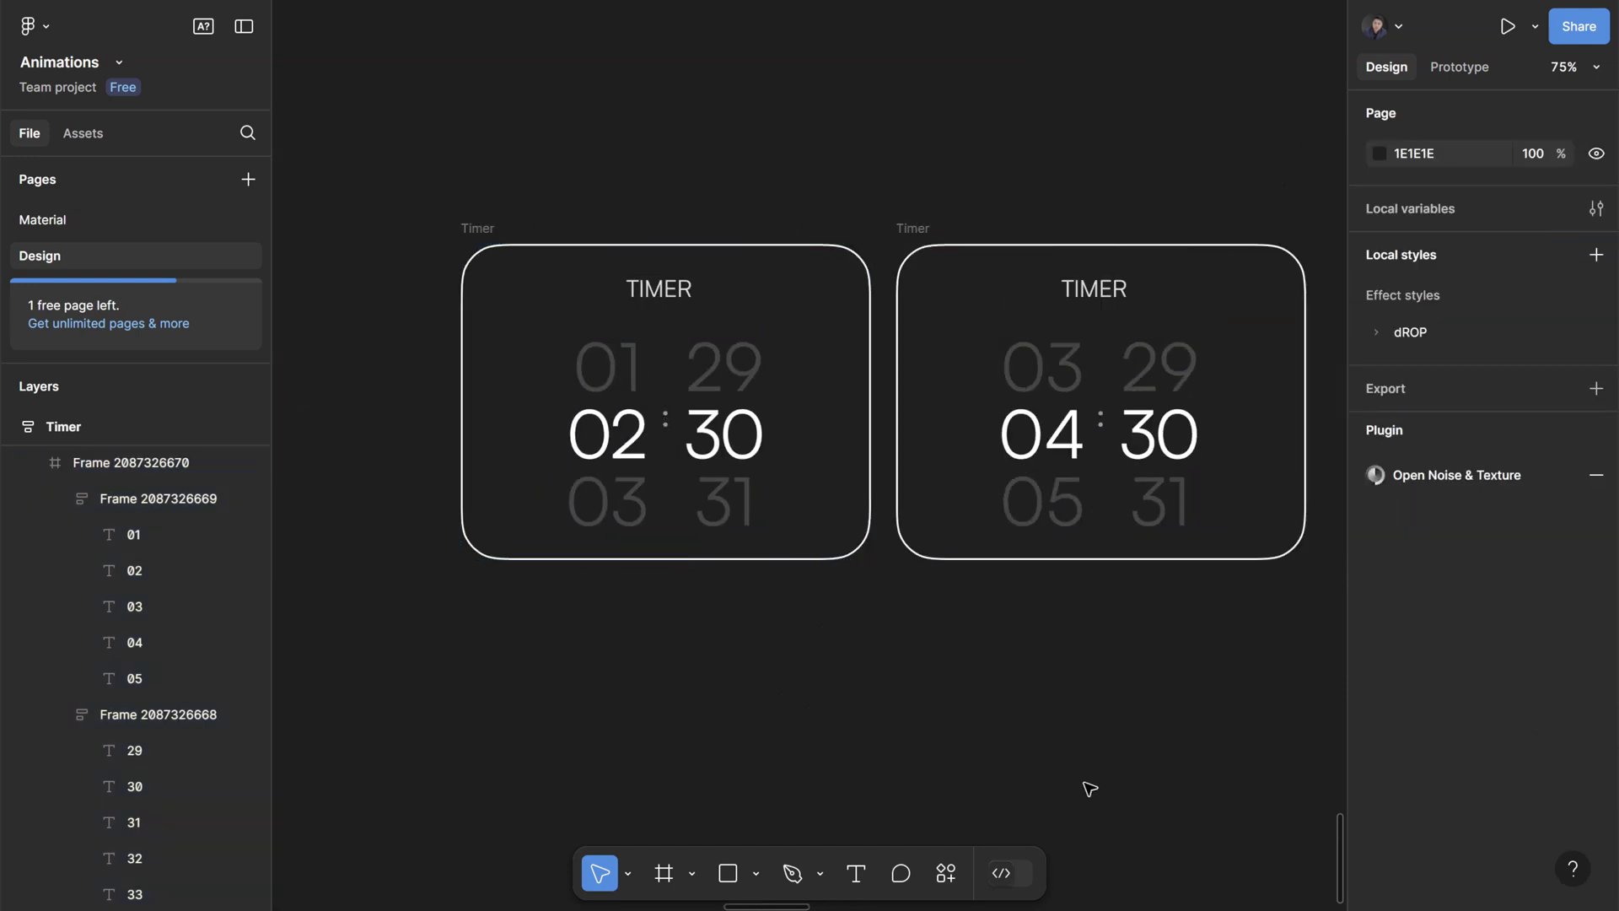
- Show the prototype connections and check which element of the first Timer links to the second Timer
{"action": "left_click", "coordinate": [506, 252]}
{"action": "key", "text": "shift+e"}
{"action": "scroll", "coordinate": [550, 429], "scroll_direction": "up", "scroll_amount": 5}
{"action": "left_click", "coordinate": [709, 544]}
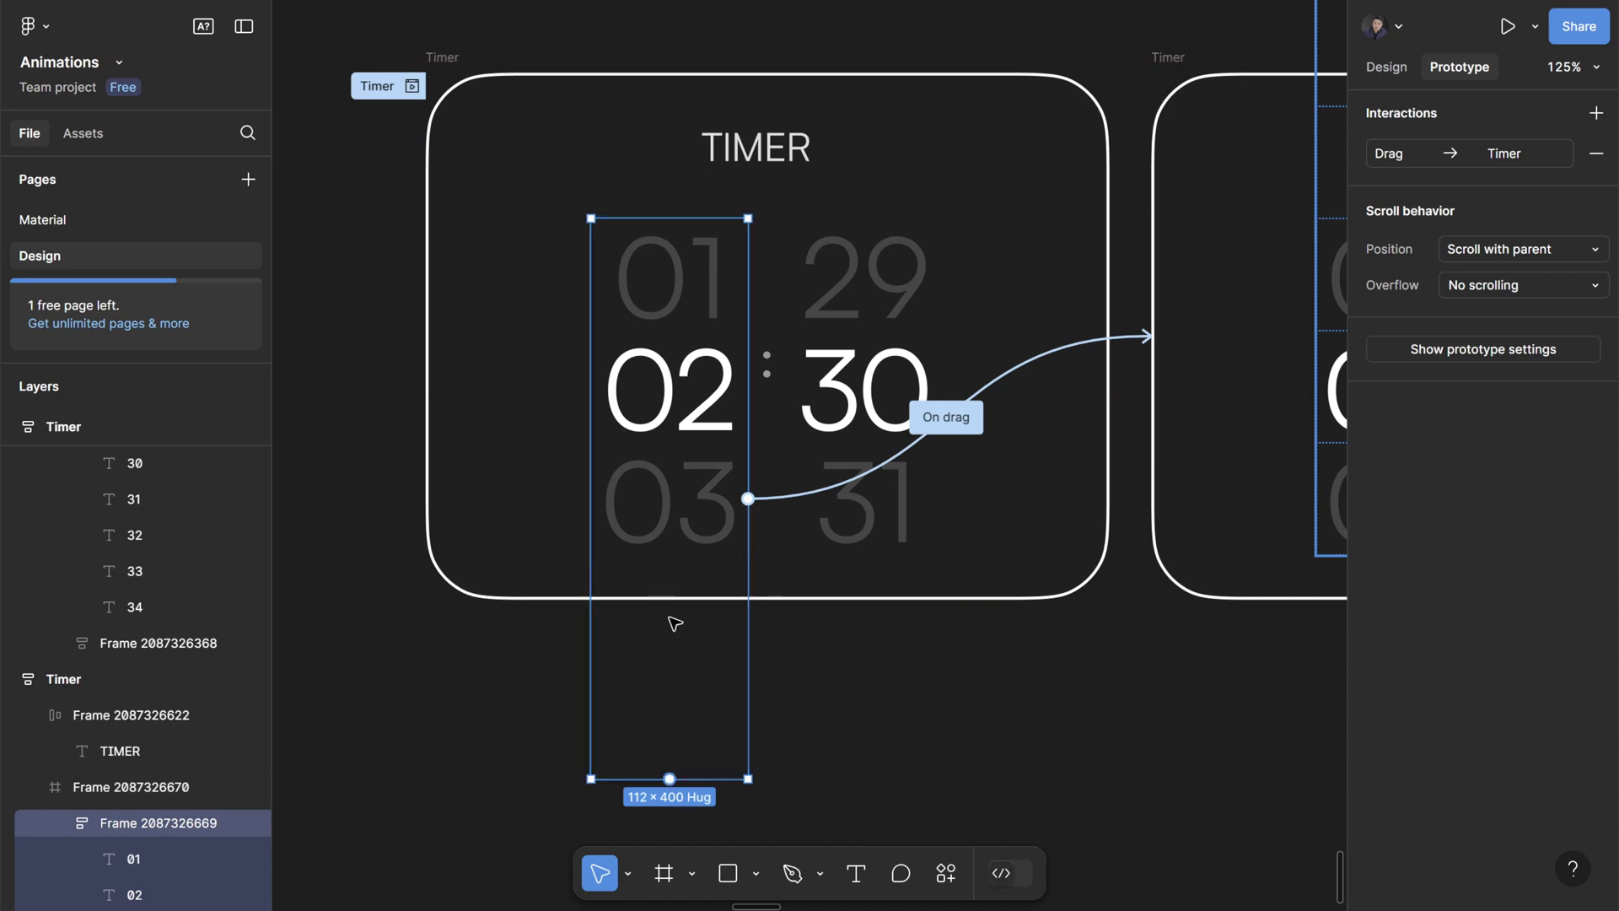
{"action": "left_click", "coordinate": [634, 181]}
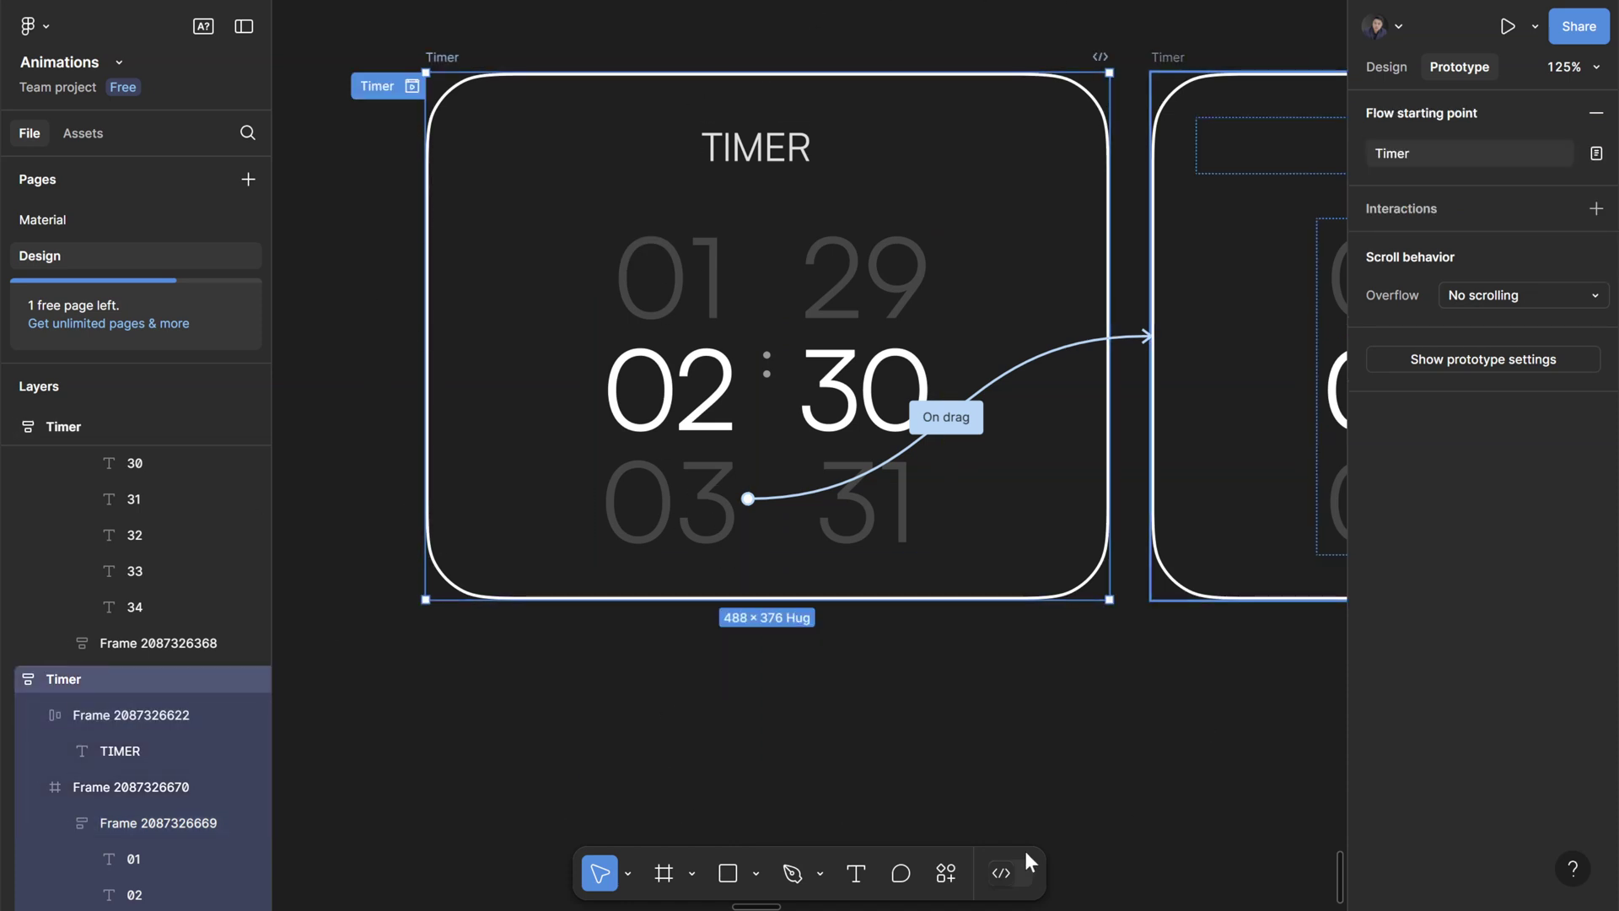
- Review the On drag interaction that leads from the first Timer's 01–05 column to the second Timer
{"action": "left_click", "coordinate": [751, 472]}
{"action": "scroll", "coordinate": [750, 472], "scroll_direction": "right", "scroll_amount": 5}
{"action": "left_click", "coordinate": [705, 337]}
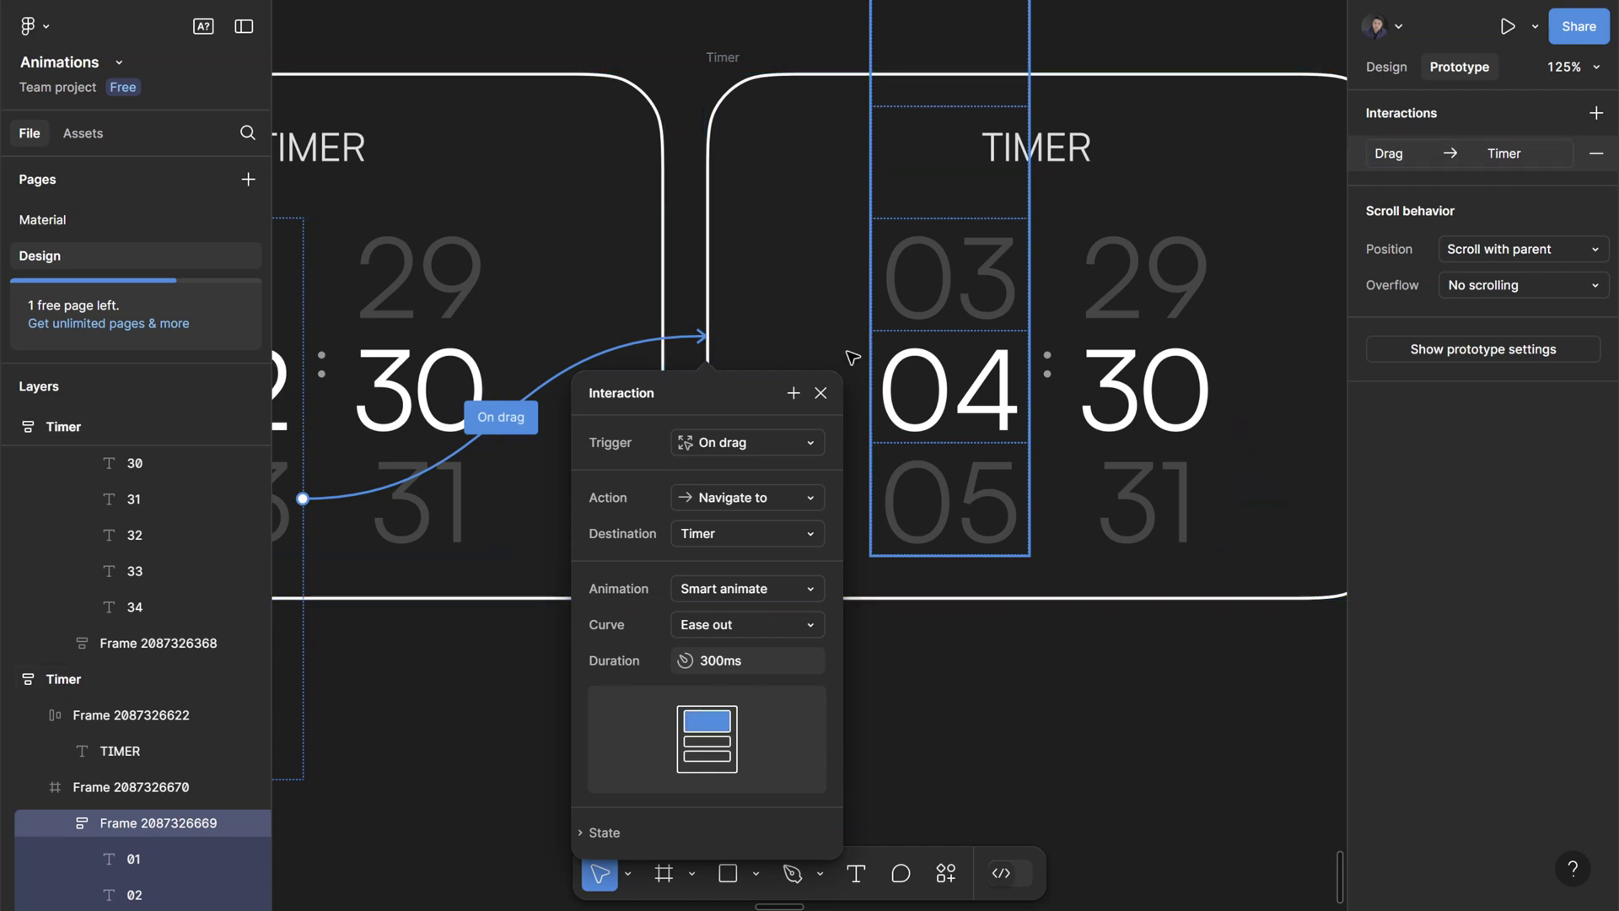
{"action": "scroll", "coordinate": [971, 495], "scroll_direction": "down", "scroll_amount": 3}
{"action": "scroll", "coordinate": [887, 641], "scroll_direction": "left", "scroll_amount": 2}
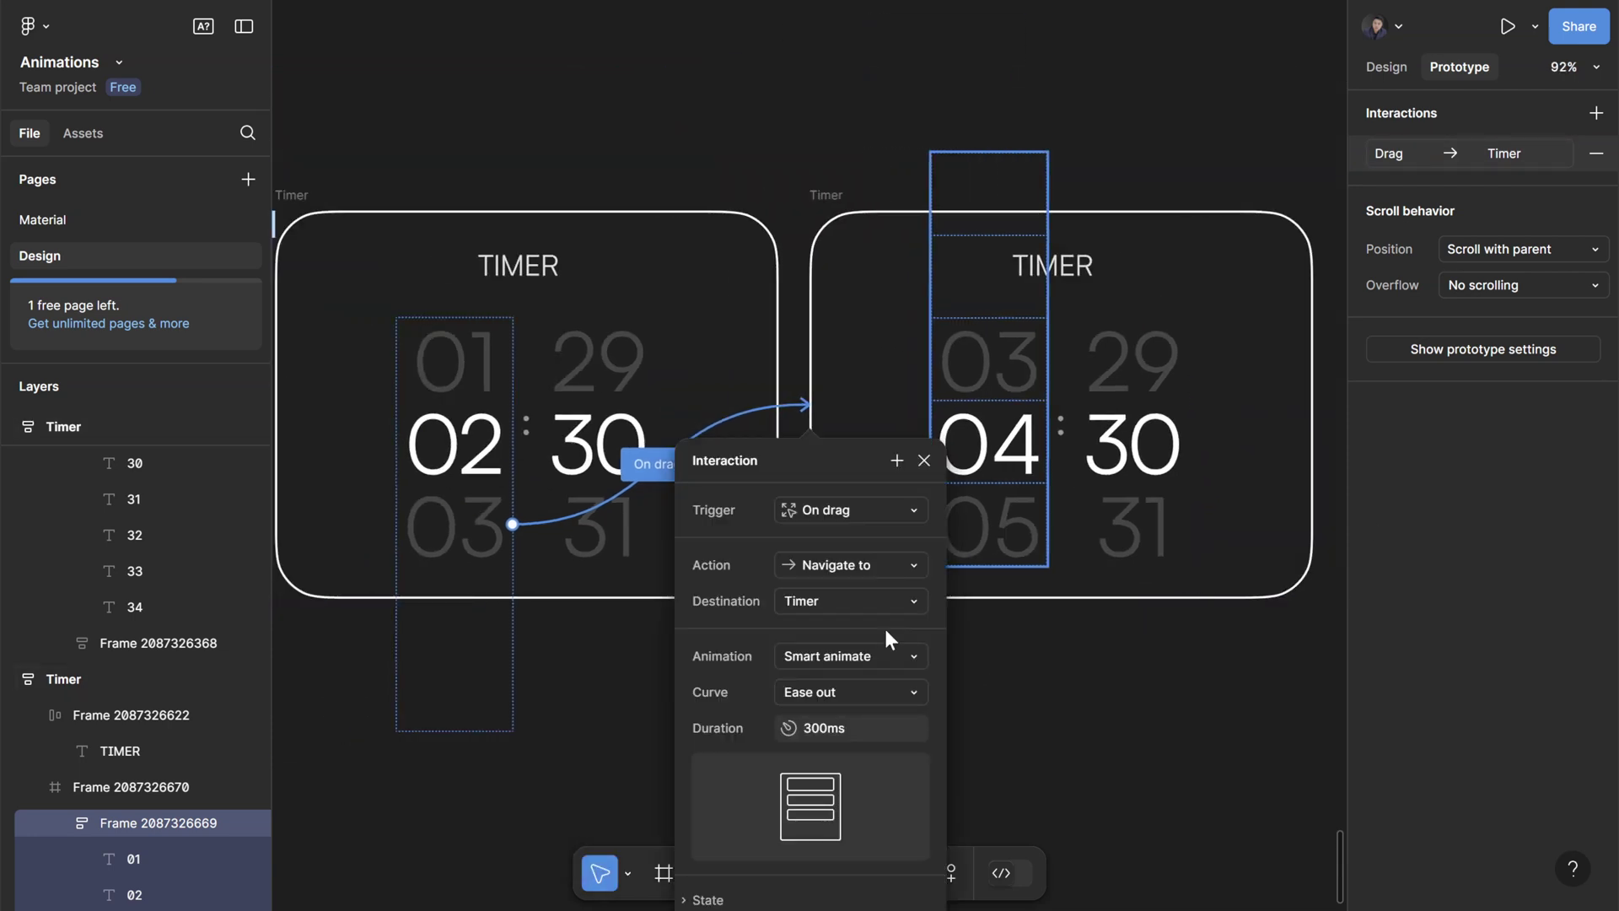
{"action": "scroll", "coordinate": [904, 604], "scroll_direction": "down", "scroll_amount": 2}
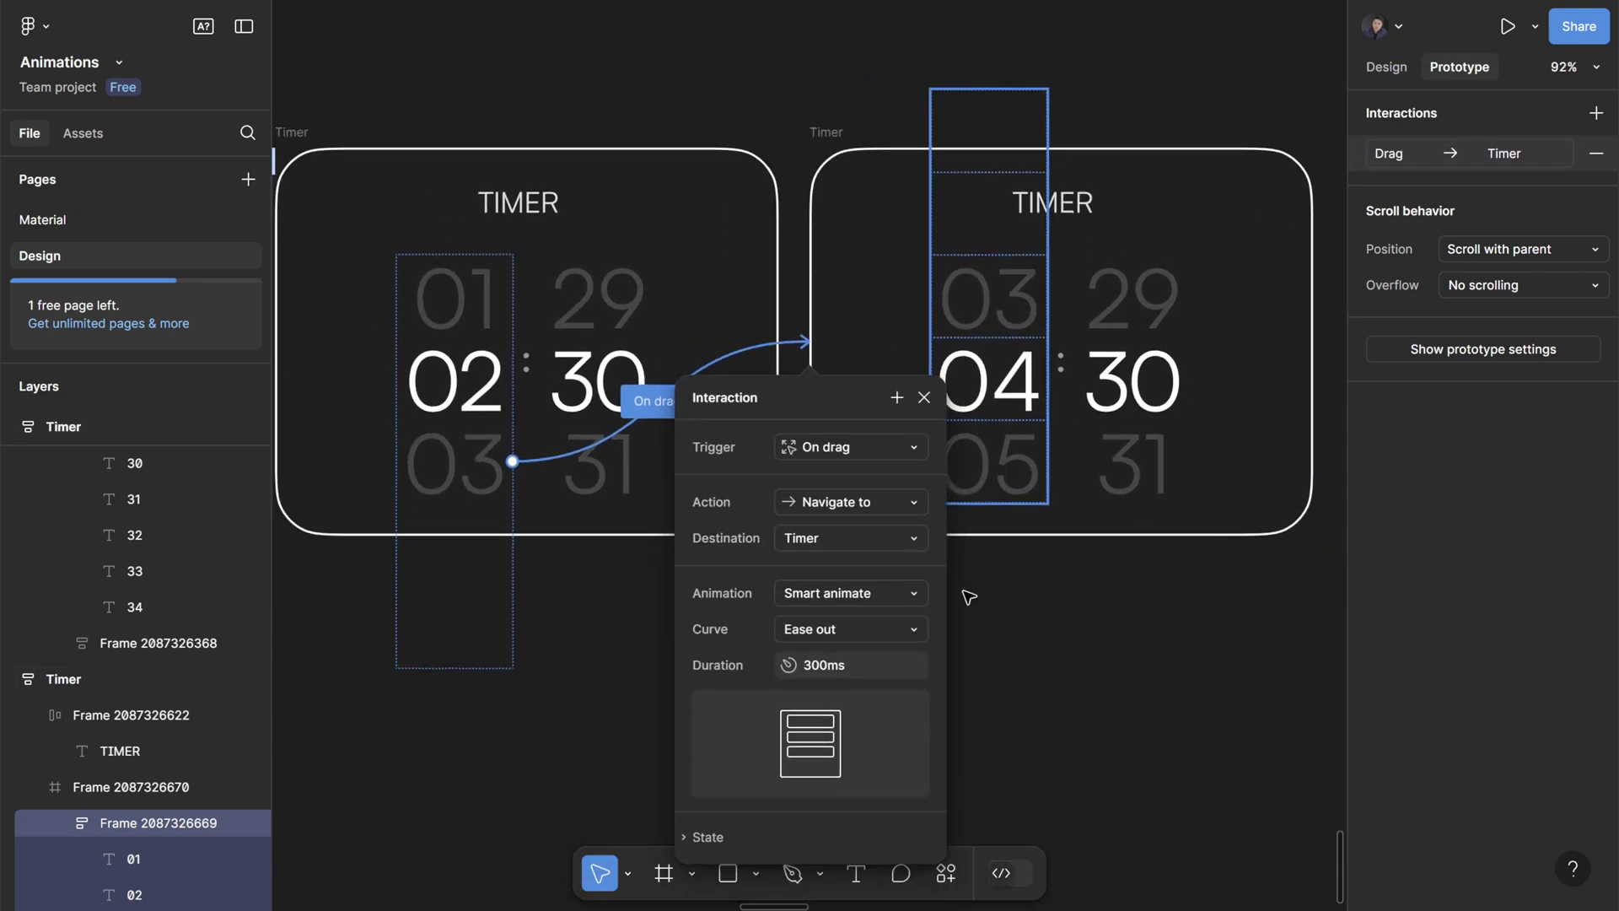
{"action": "left_click", "coordinate": [578, 607]}
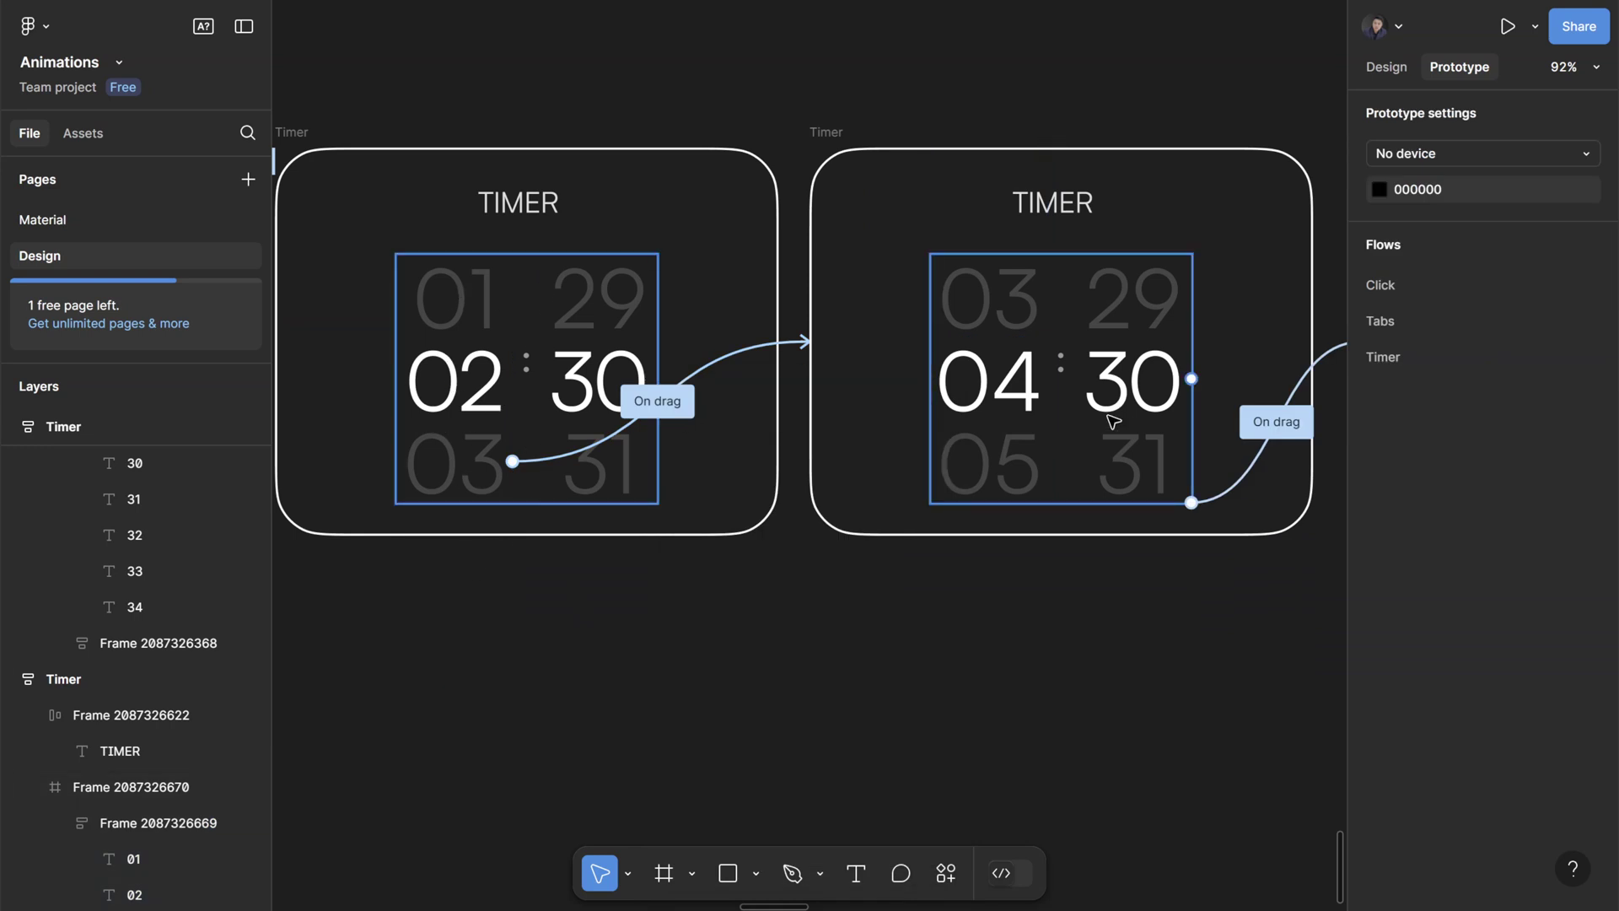
- Try replacing the column's drag link with a Smart animate link from the whole first Timer to the second, triggered On drag
{"action": "left_click", "coordinate": [999, 384], "text": "ctrl"}
{"action": "left_click", "coordinate": [358, 140]}
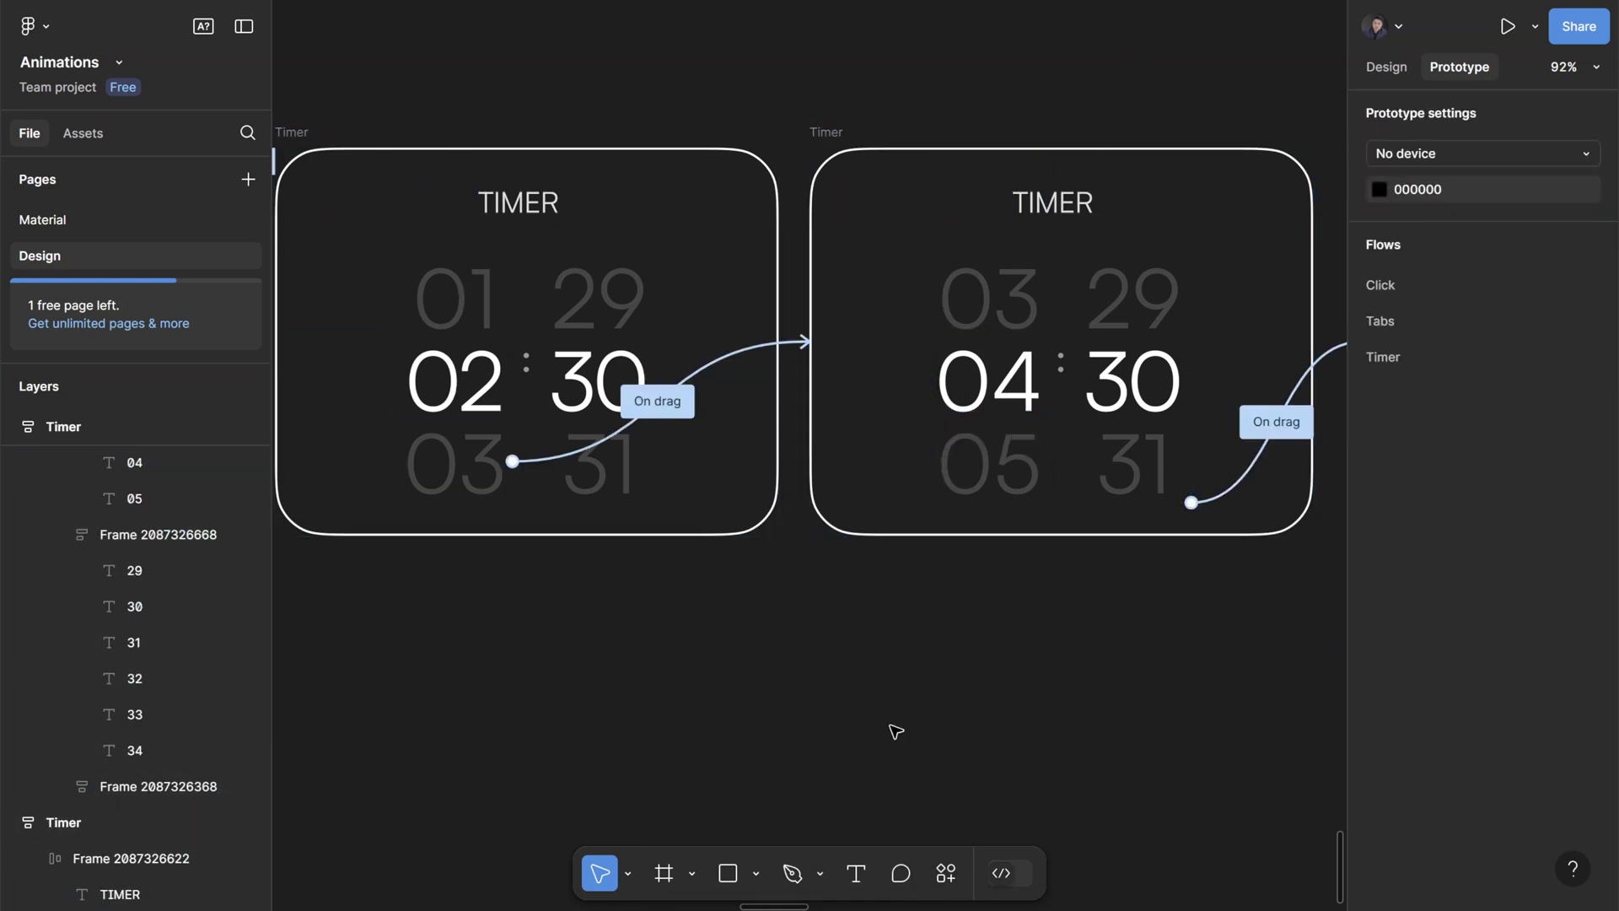
{"action": "left_click", "coordinate": [674, 403]}
{"action": "key", "text": "Escape"}
{"action": "scroll", "coordinate": [686, 416], "scroll_direction": "down", "scroll_amount": 2}
{"action": "left_click", "coordinate": [747, 337]}
{"action": "left_click_drag", "start_coordinate": [765, 350], "coordinate": [830, 371]}
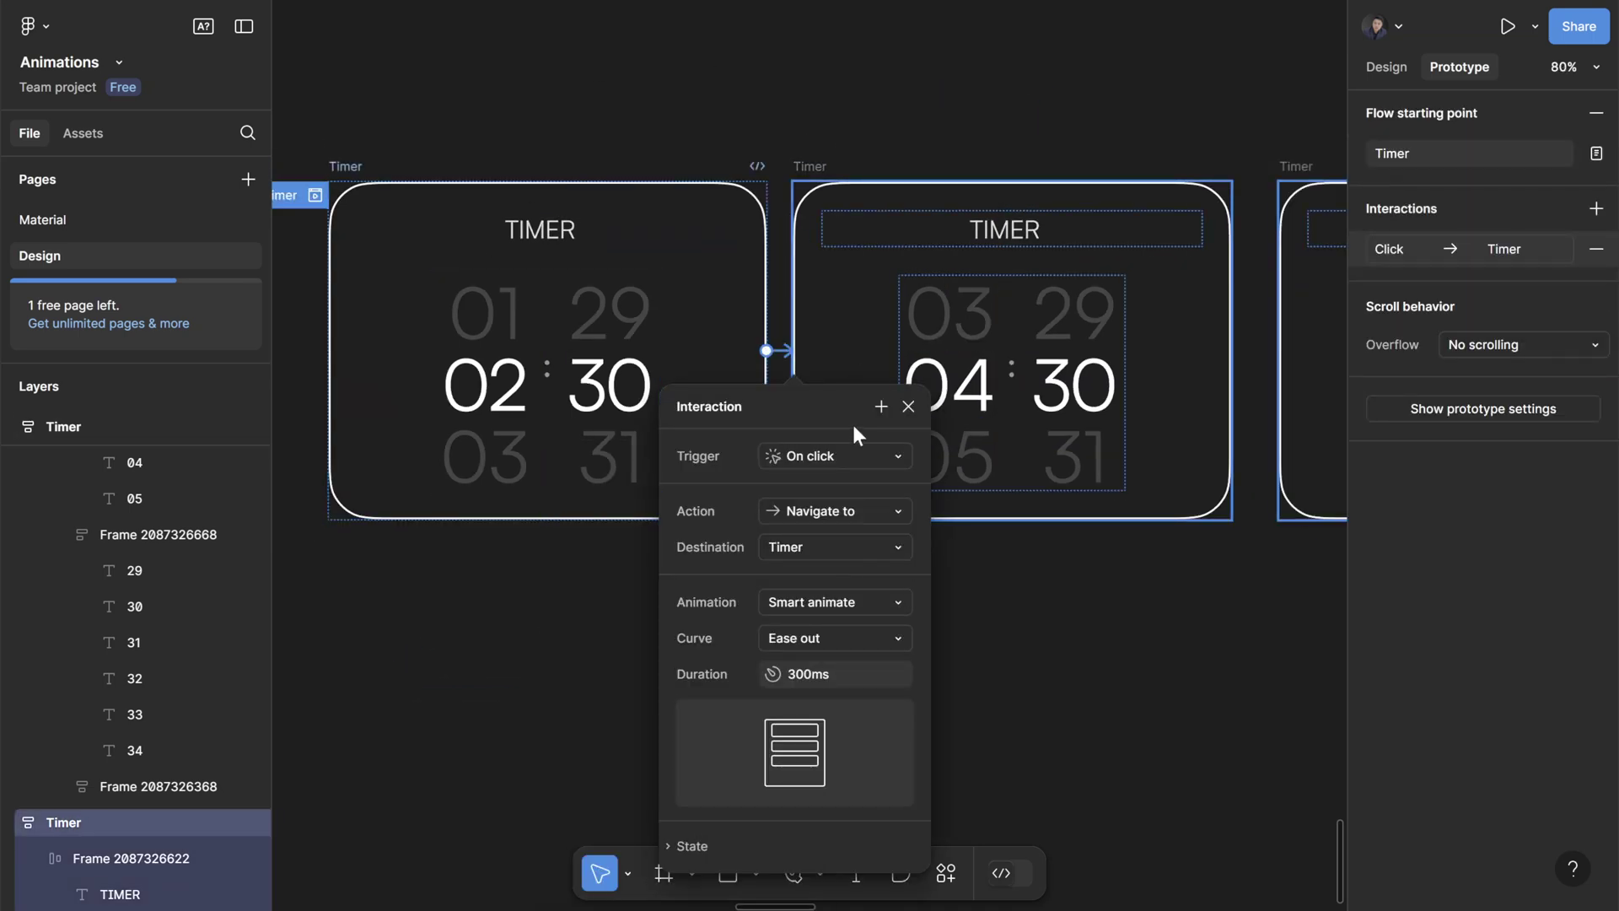
{"action": "left_click", "coordinate": [834, 455]}
{"action": "left_click", "coordinate": [822, 477]}
- Preview the whole-frame drag on the Timer, close the preview and undo back to the 01–05 column's drag link
{"action": "key", "text": "shift+space"}
{"action": "left_click_drag", "start_coordinate": [710, 382], "coordinate": [748, 398]}
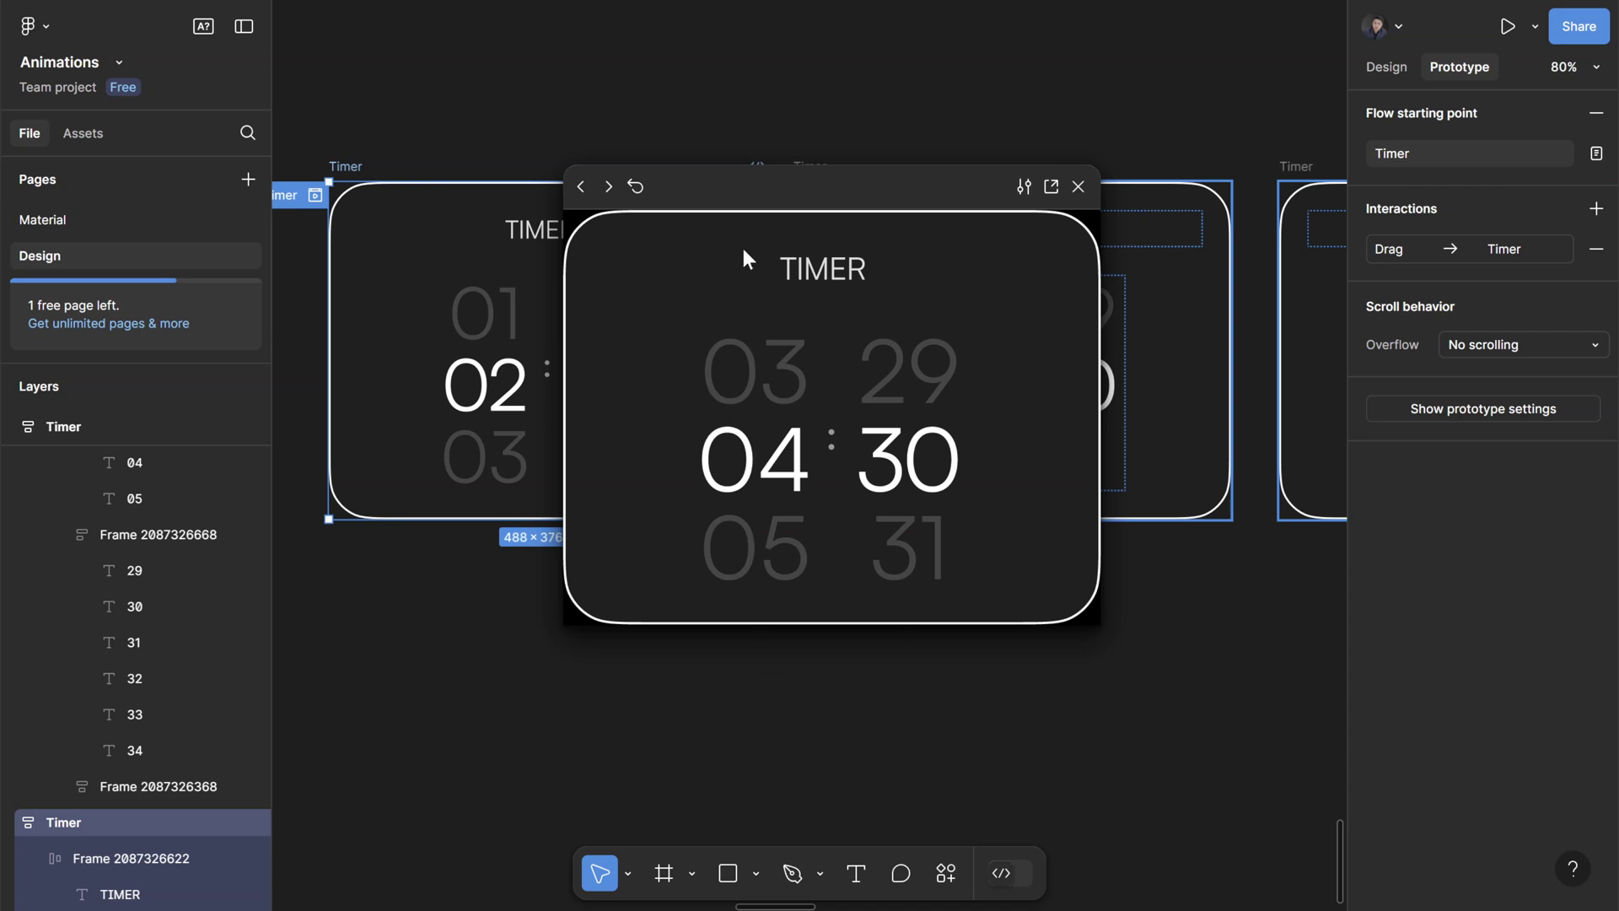
{"action": "key", "text": "Escape"}
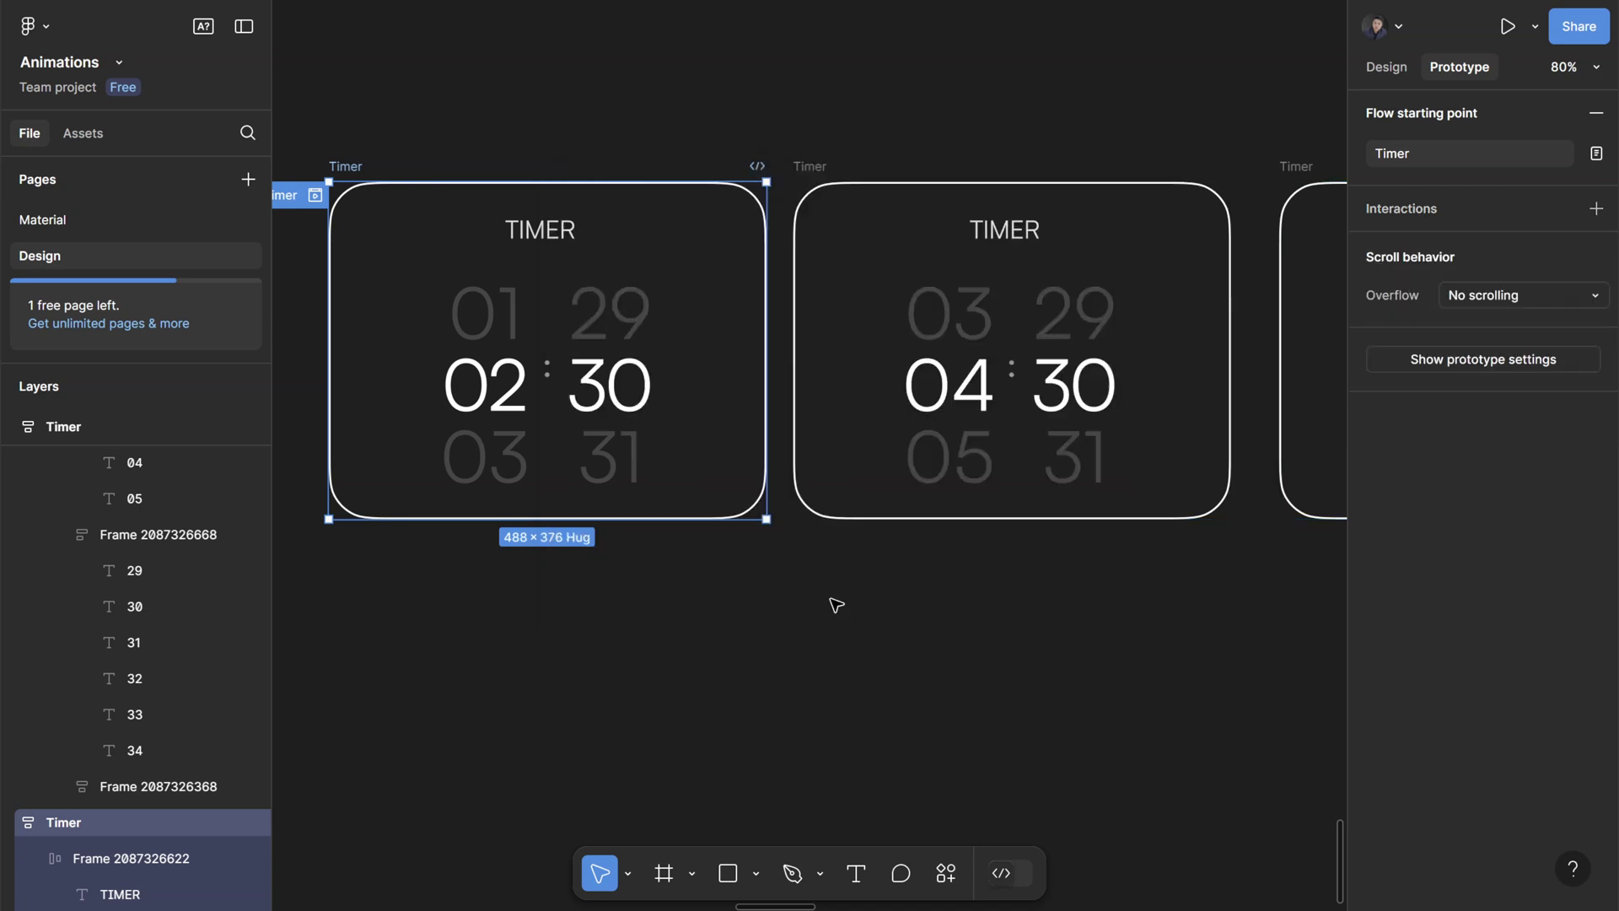
{"action": "key", "text": "ctrl+z"}
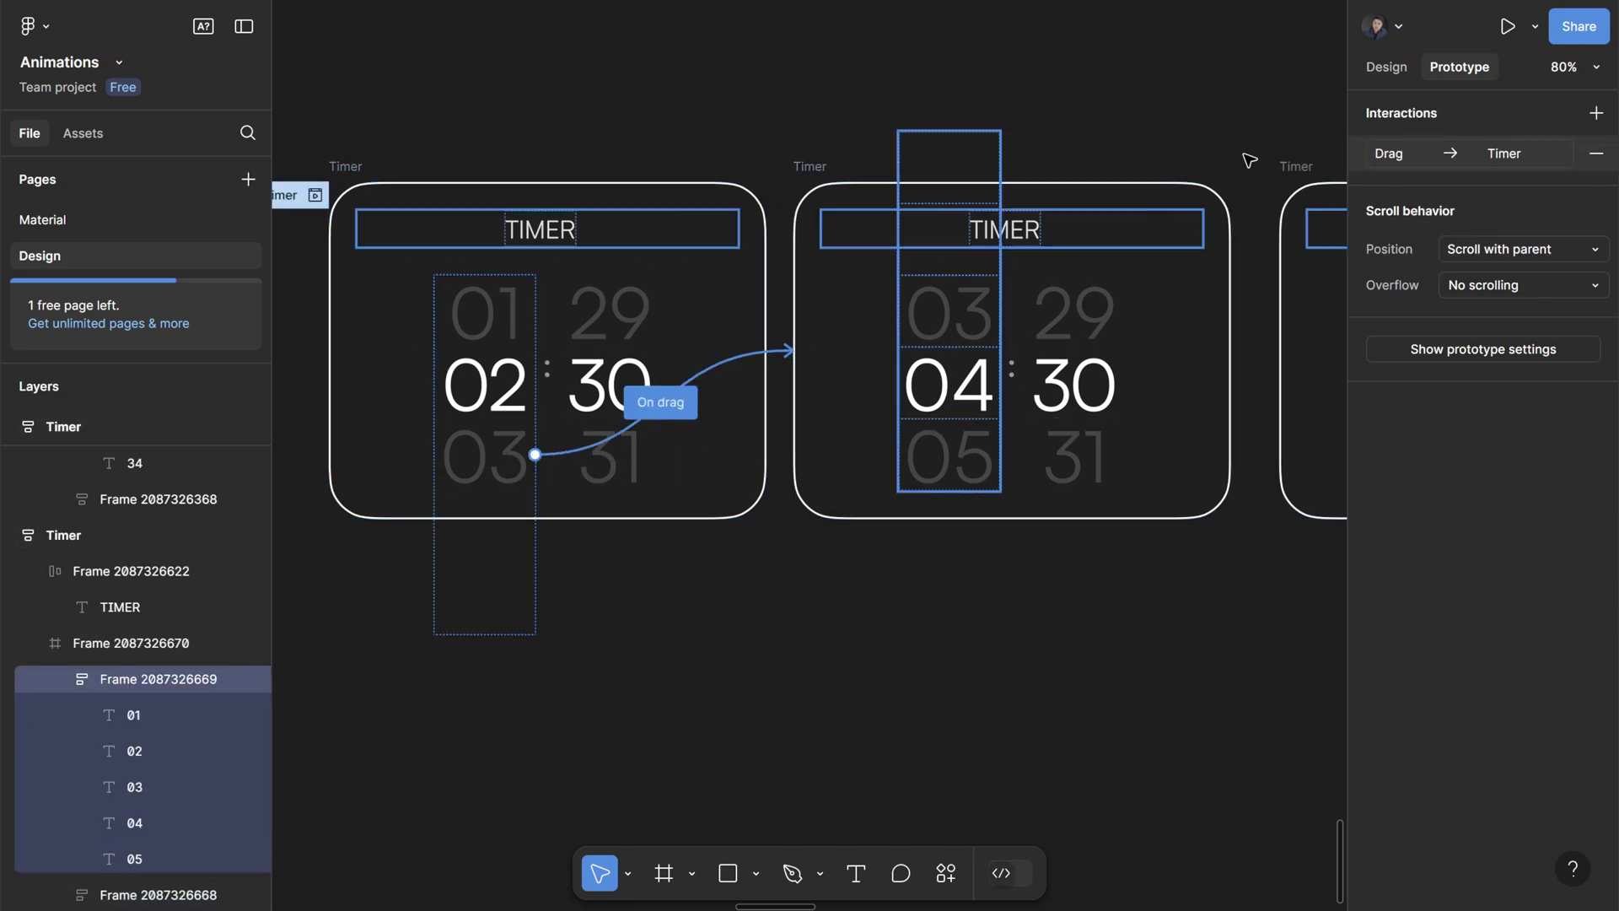
- Preview the Timer flow and test it by dragging on the numbers
{"action": "key", "text": "shift+space"}
{"action": "left_click_drag", "start_coordinate": [767, 464], "coordinate": [796, 527]}
{"action": "mouse_move", "coordinate": [785, 471]}
{"action": "left_mouse_down"}
{"action": "mouse_move", "coordinate": [776, 371]}
{"action": "mouse_move", "coordinate": [780, 420]}
{"action": "mouse_move", "coordinate": [748, 472]}
{"action": "mouse_move", "coordinate": [759, 358]}
{"action": "mouse_move", "coordinate": [759, 472]}
{"action": "left_mouse_up"}
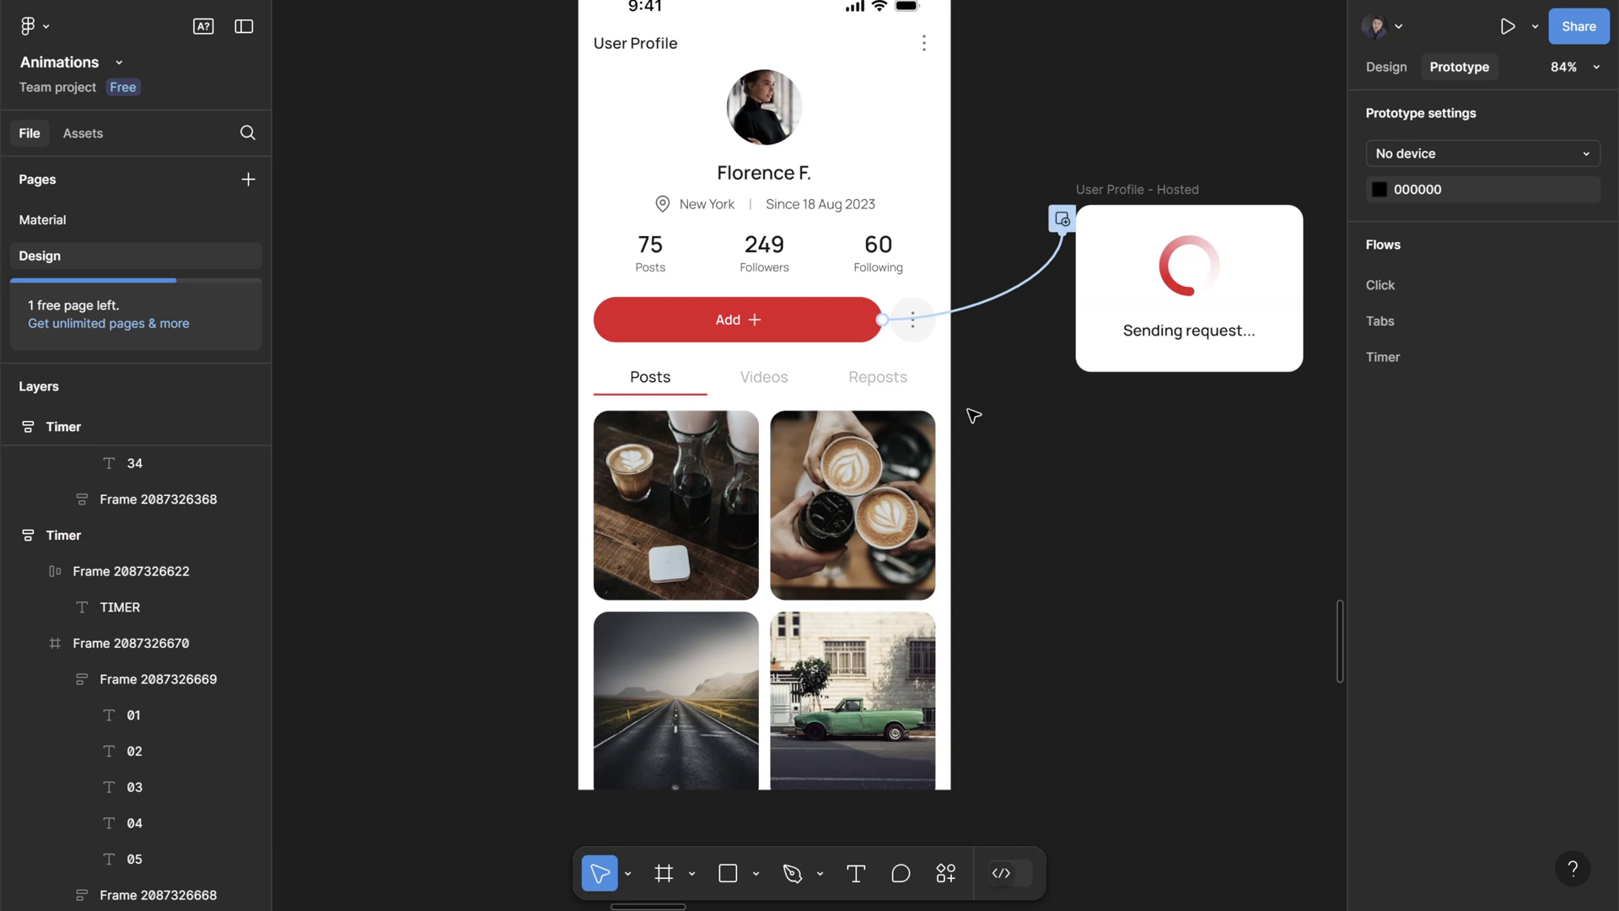
- Examine the User Profile screen and the link from its Add button to the Sending request card
{"action": "scroll", "coordinate": [974, 416], "scroll_direction": "up", "scroll_amount": 4}
{"action": "scroll", "coordinate": [973, 416], "scroll_direction": "left", "scroll_amount": 5}
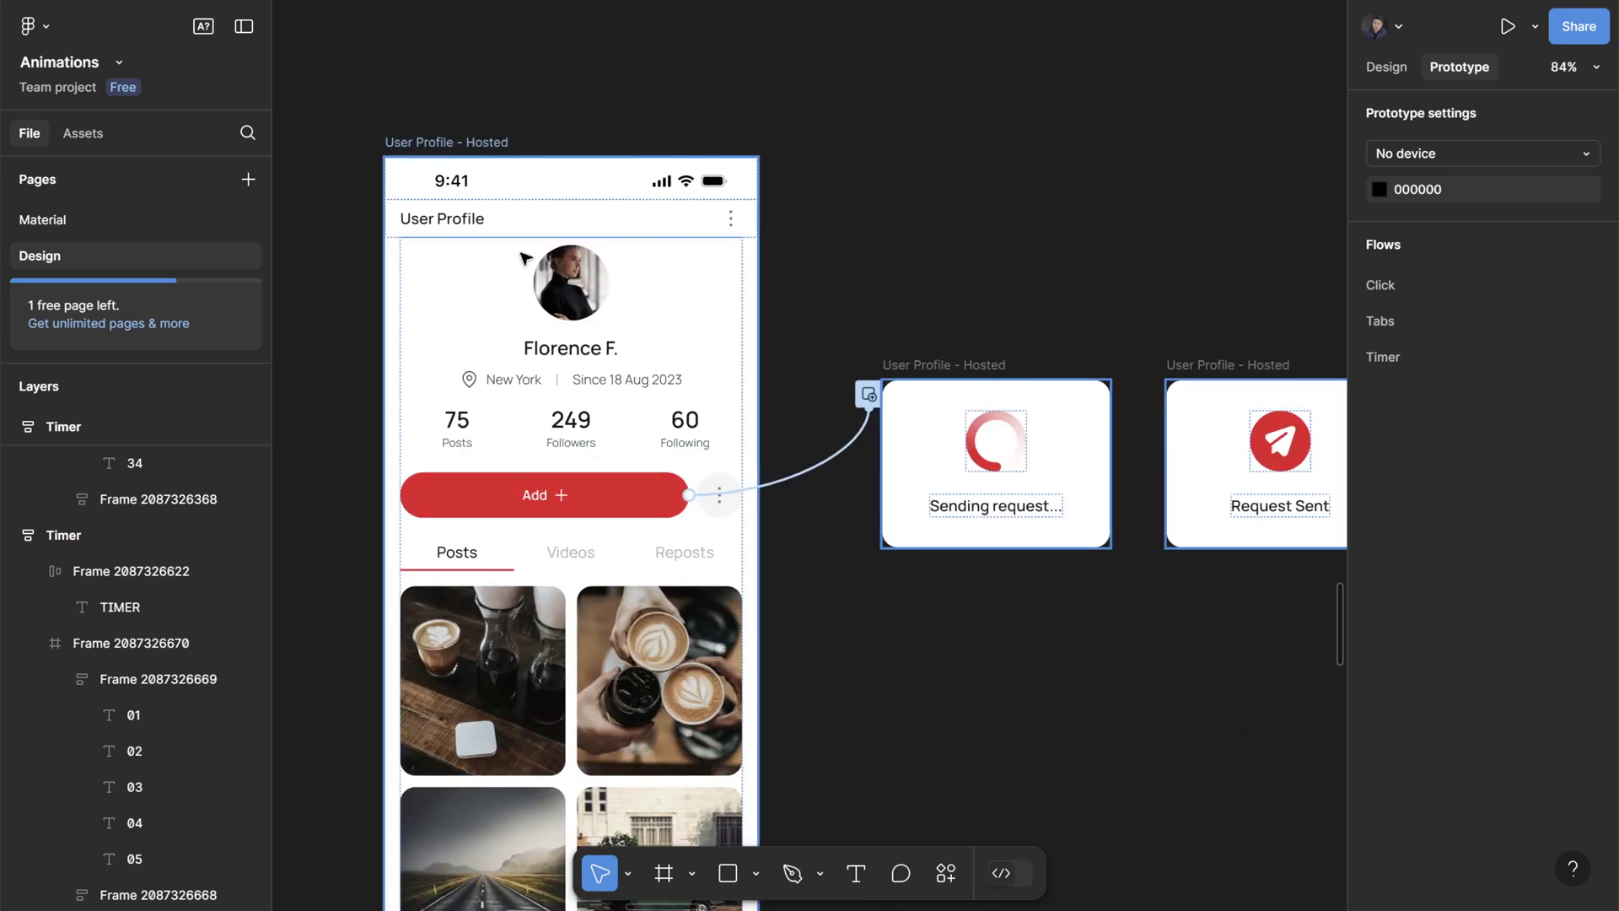
{"action": "left_click", "coordinate": [603, 299]}
{"action": "scroll", "coordinate": [603, 299], "scroll_direction": "down", "scroll_amount": 1}
{"action": "scroll", "coordinate": [658, 379], "scroll_direction": "down", "scroll_amount": 2}
{"action": "left_click", "coordinate": [580, 413]}
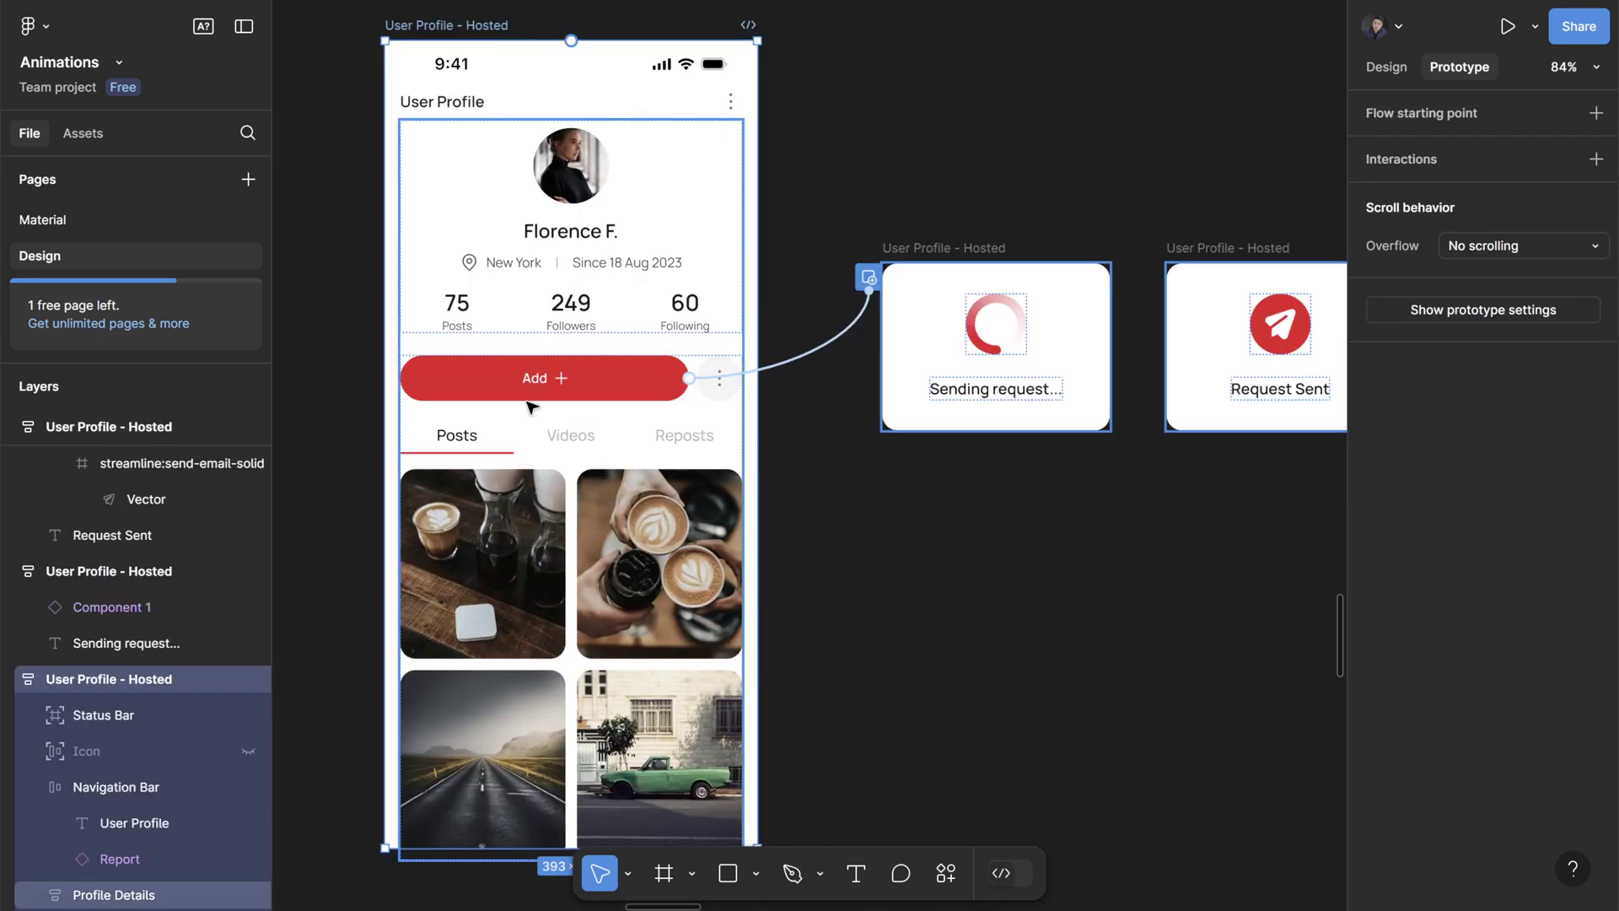
{"action": "key", "text": "Escape"}
{"action": "key", "text": "Escape"}
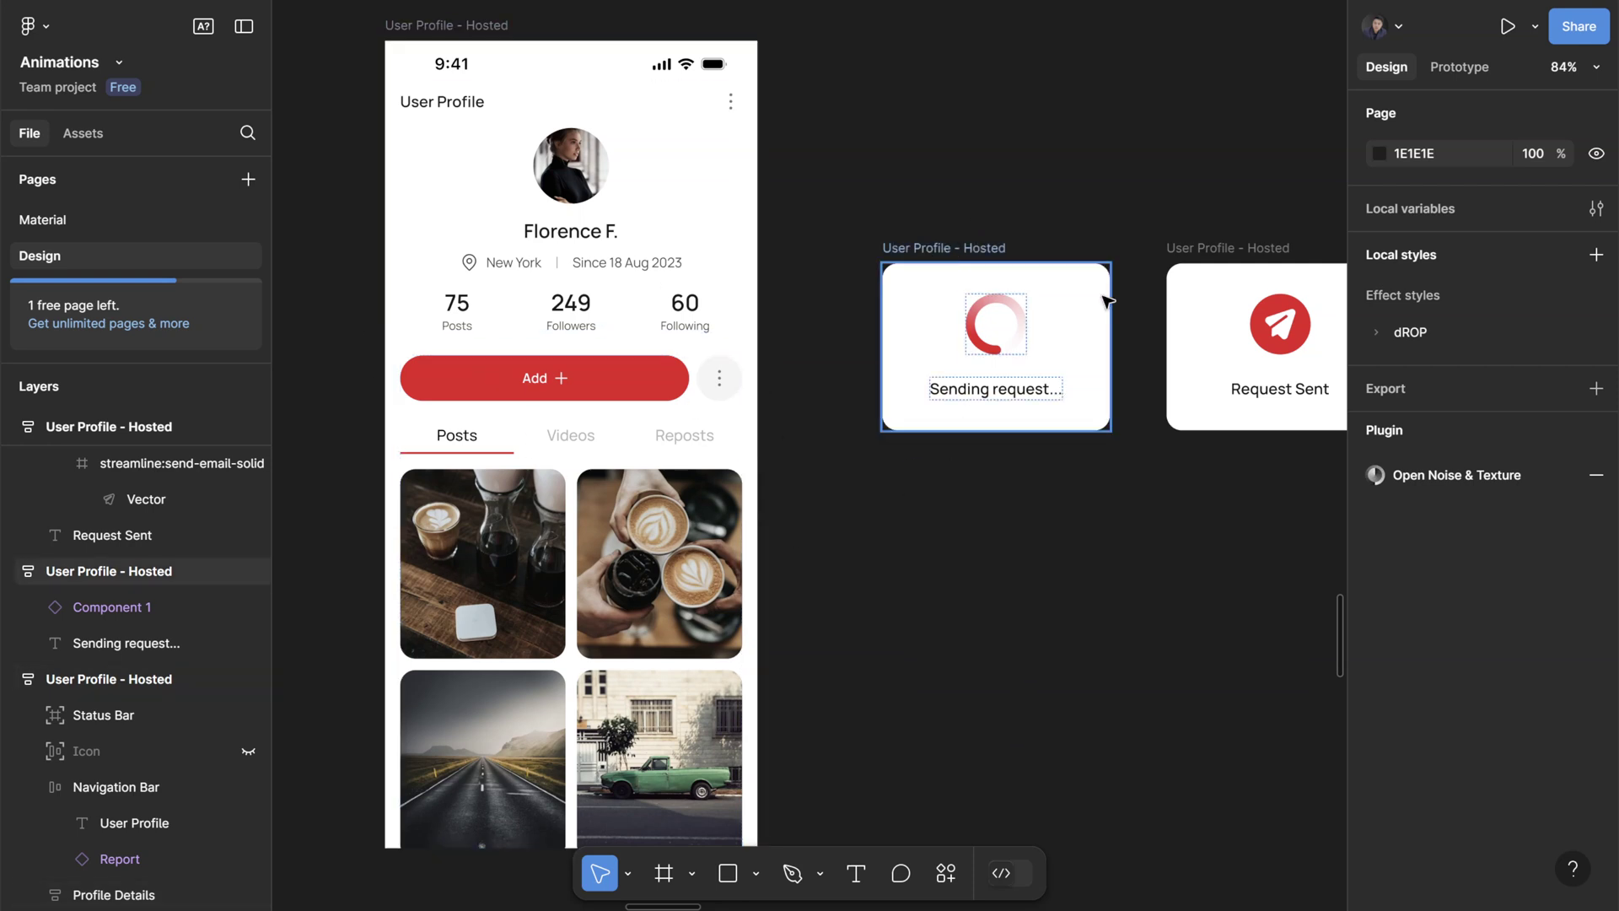
- Inspect the frame properties of the Sending request and Request Sent cards
{"action": "left_click", "coordinate": [1106, 344]}
{"action": "left_click", "coordinate": [1059, 249]}
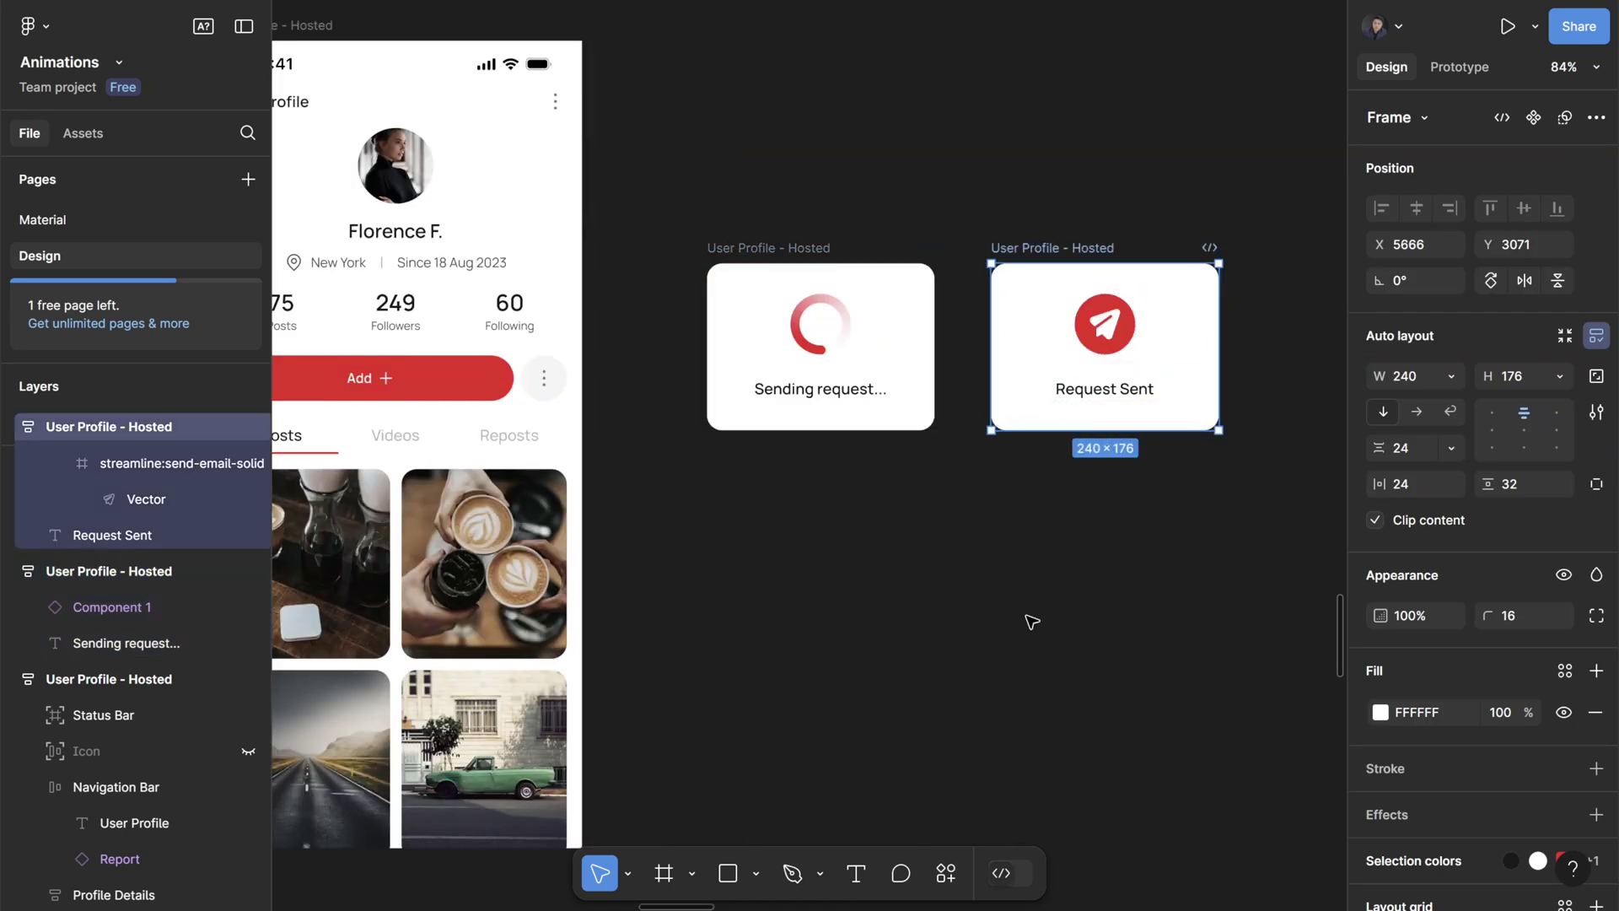
{"action": "left_click", "coordinate": [924, 325]}
{"action": "left_click", "coordinate": [1003, 389]}
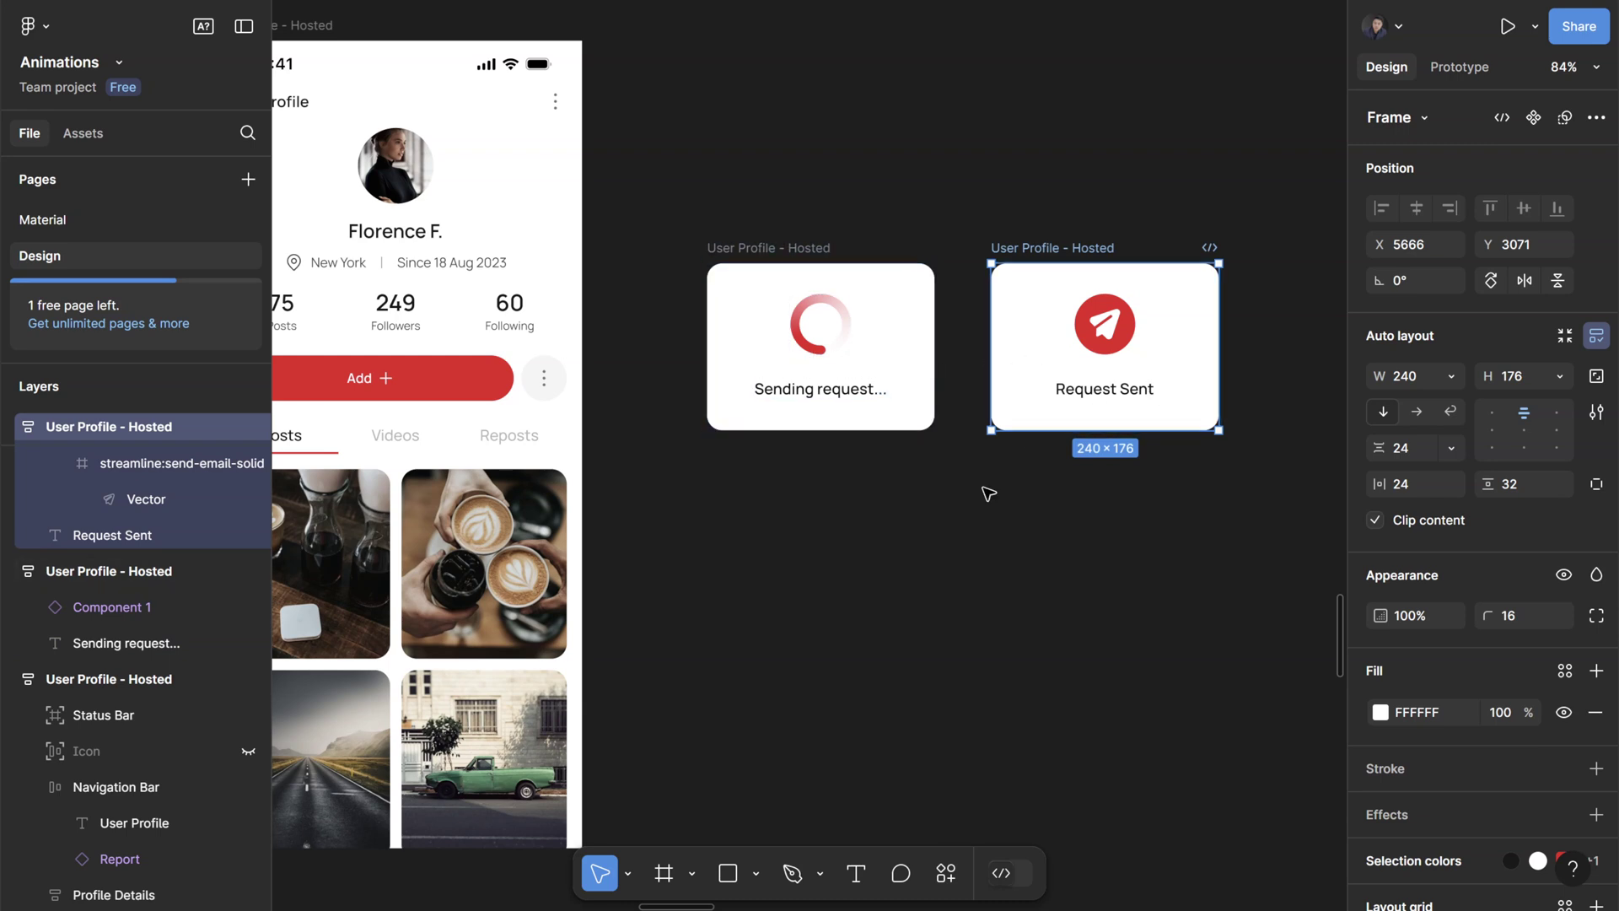
{"action": "left_click", "coordinate": [927, 352]}
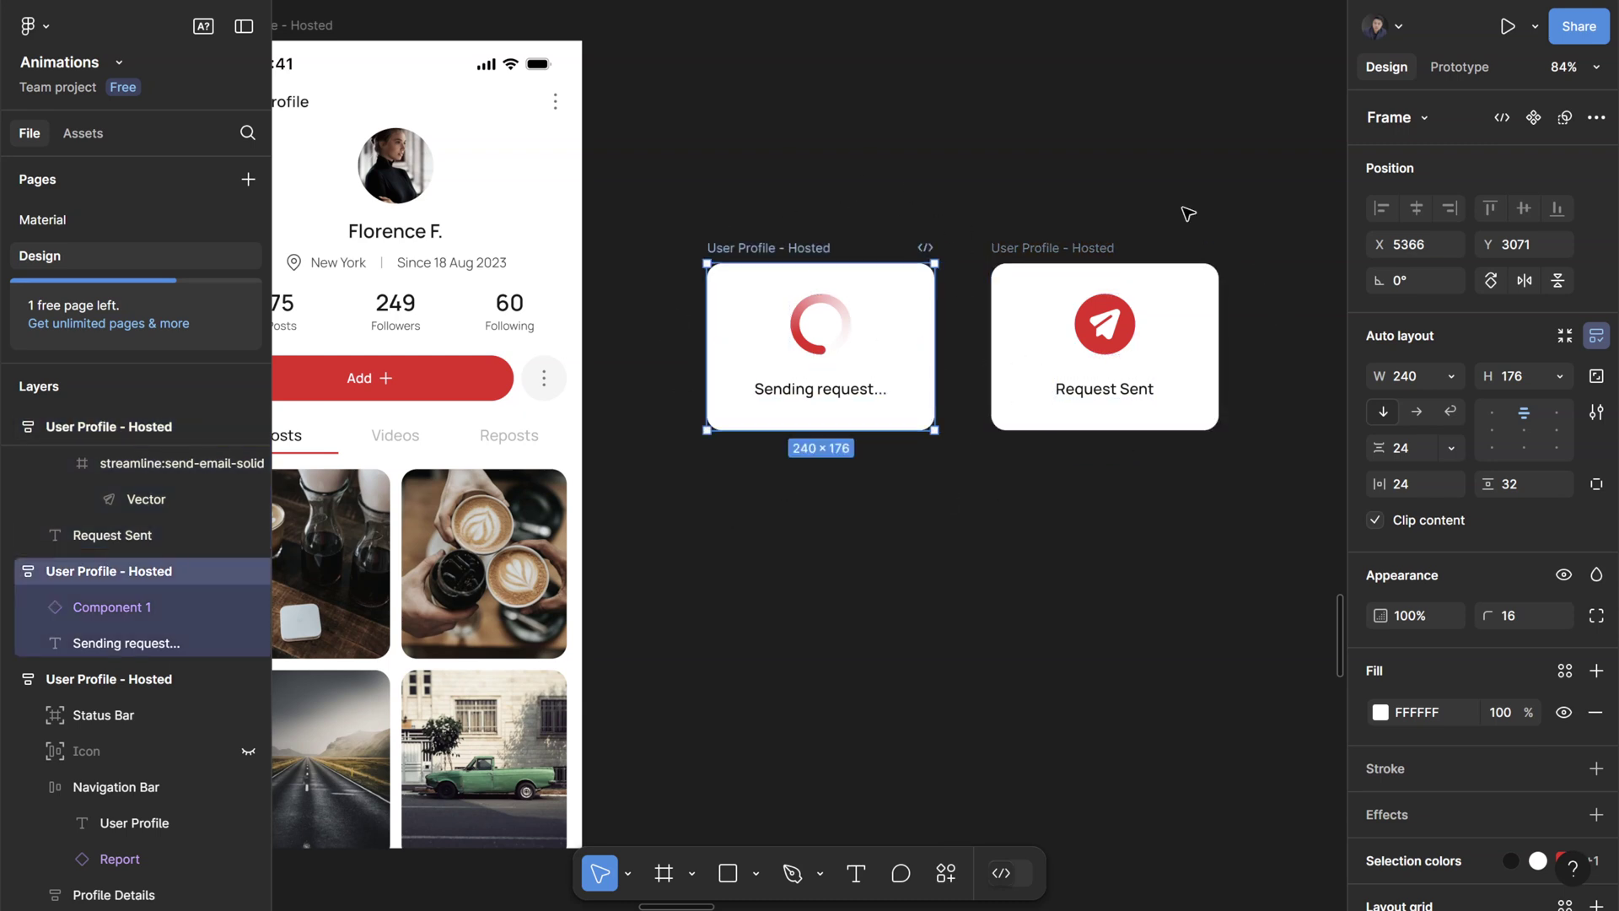
{"action": "left_click", "coordinate": [1069, 635]}
{"action": "scroll", "coordinate": [1029, 579], "scroll_direction": "left", "scroll_amount": 4}
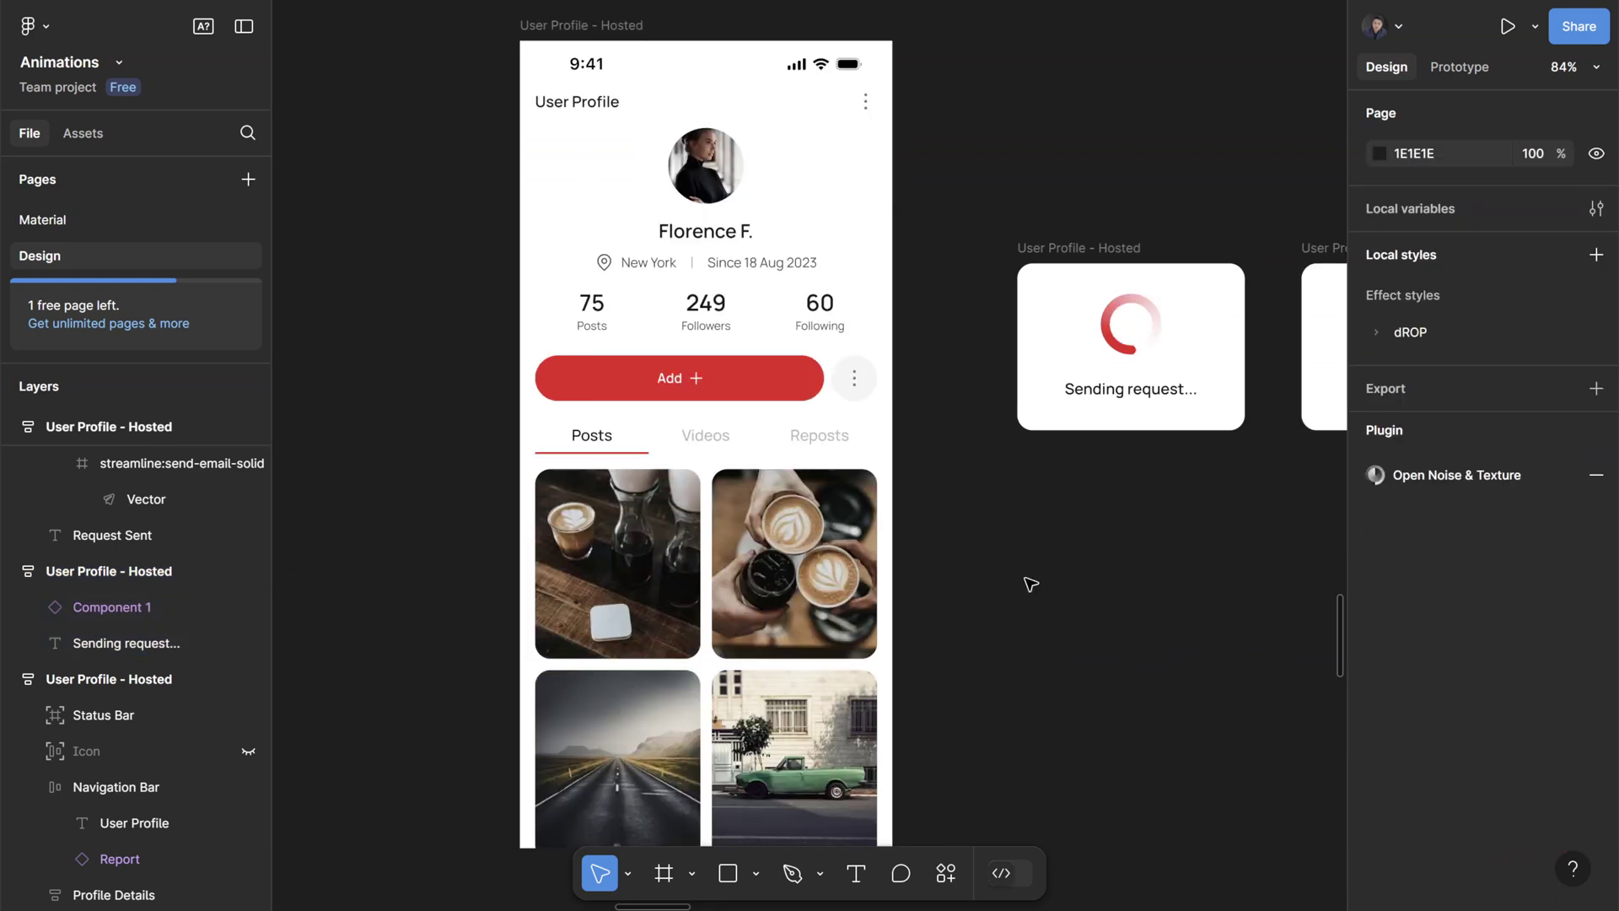
- Select the Add button on the User Profile screen and open its click interaction for editing
{"action": "left_click", "coordinate": [596, 20]}
{"action": "left_click", "coordinate": [1459, 66]}
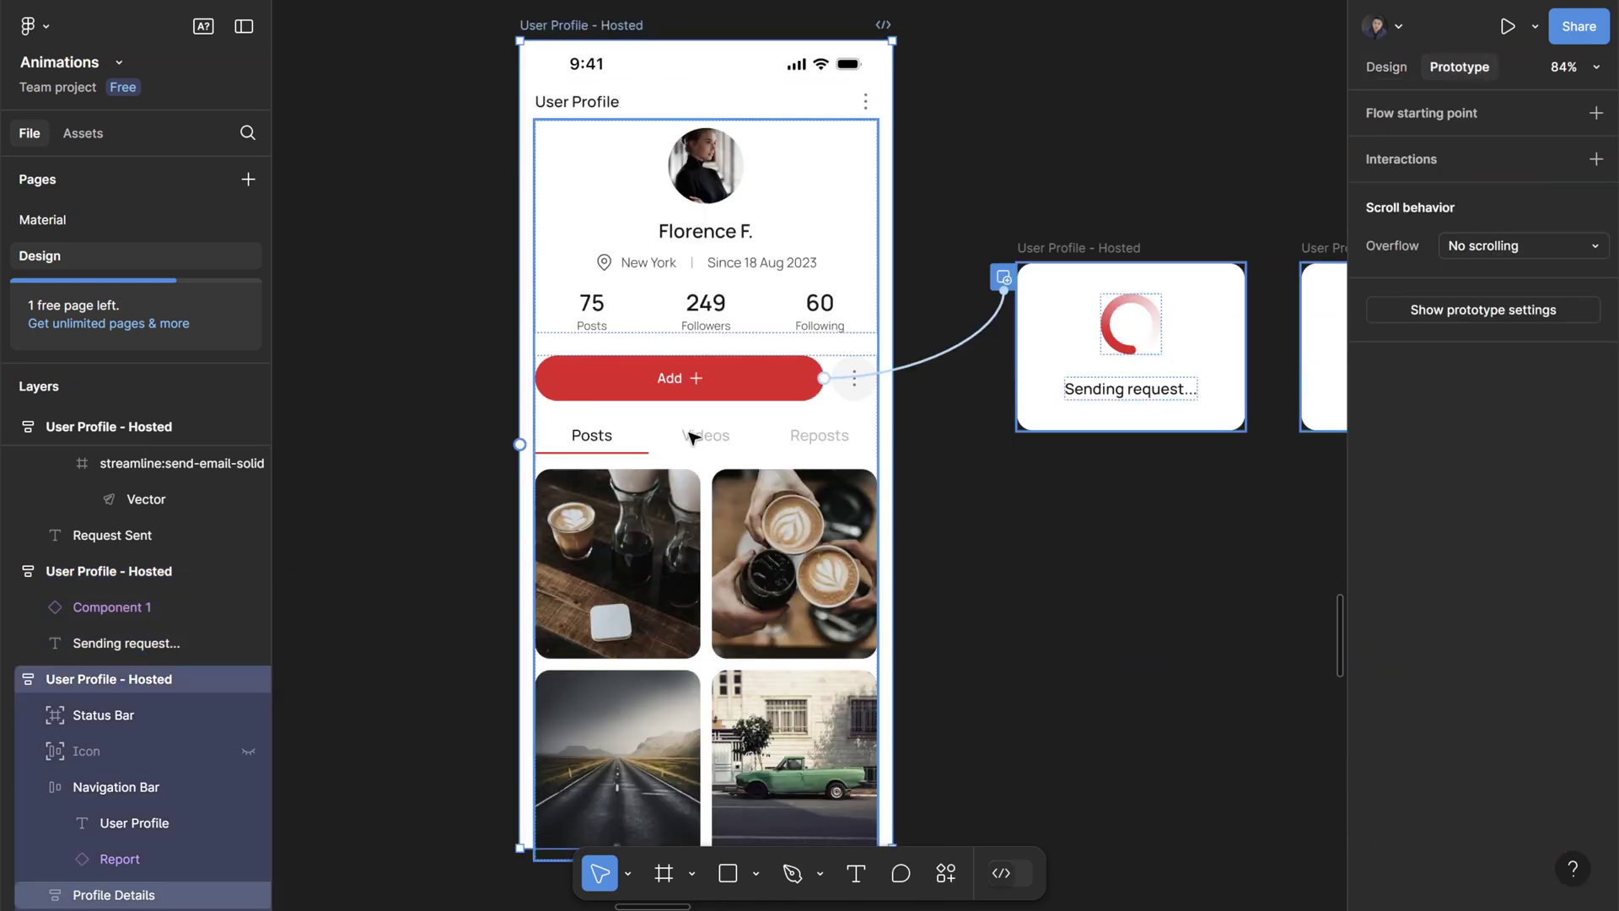
{"action": "scroll", "coordinate": [691, 436], "scroll_direction": "up", "scroll_amount": 4}
{"action": "left_click", "coordinate": [809, 361]}
{"action": "double_click", "coordinate": [809, 361]}
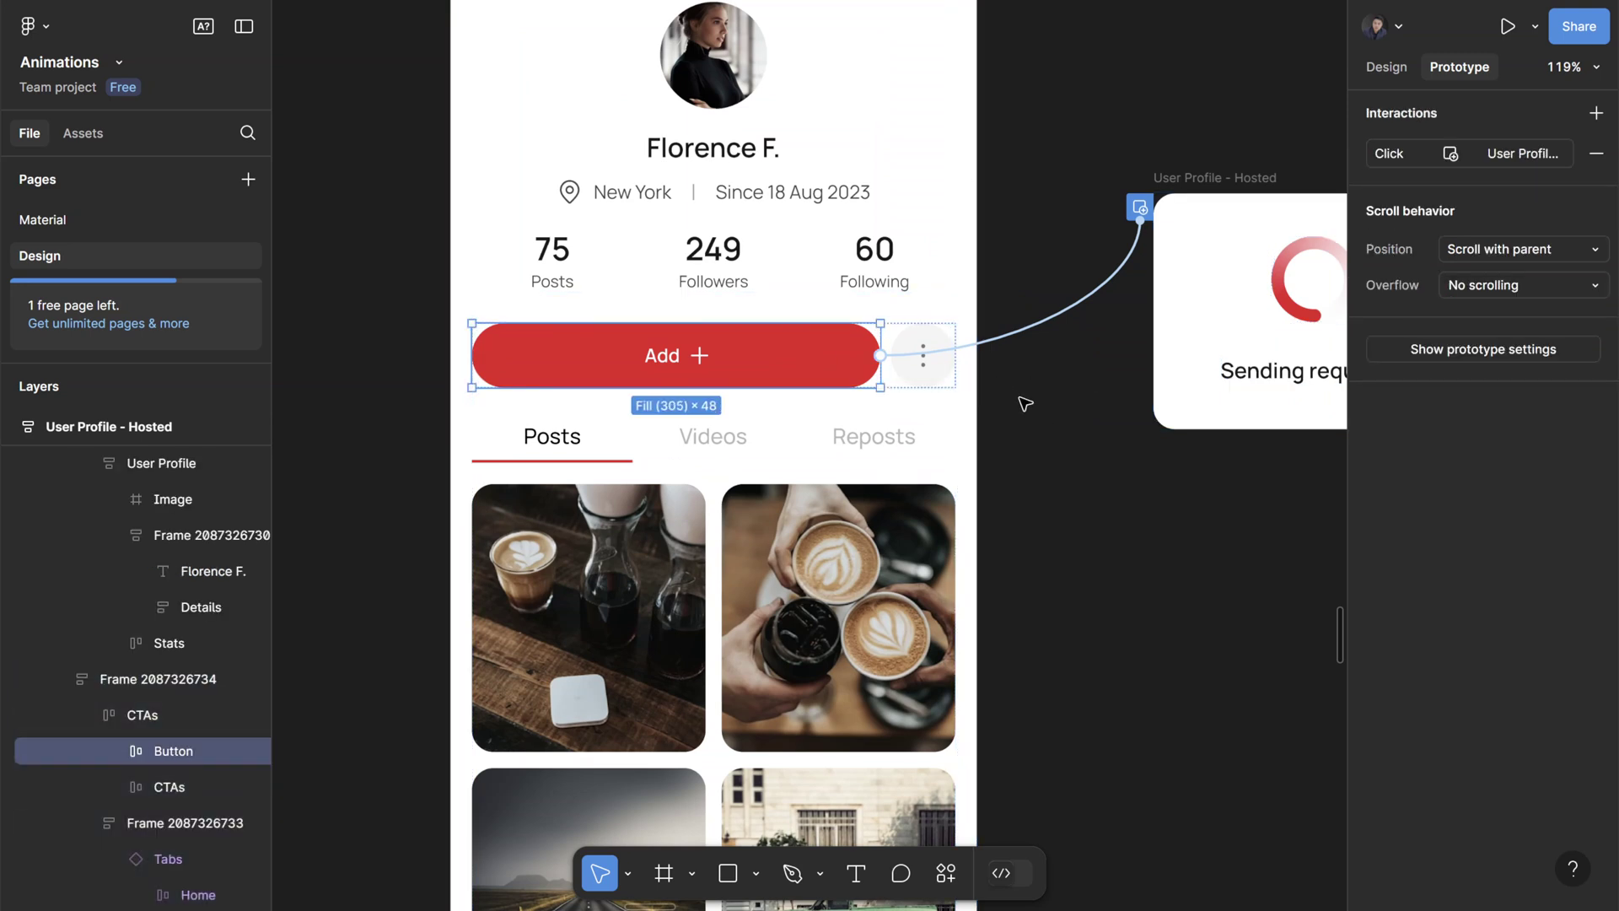
{"action": "left_click", "coordinate": [1109, 293]}
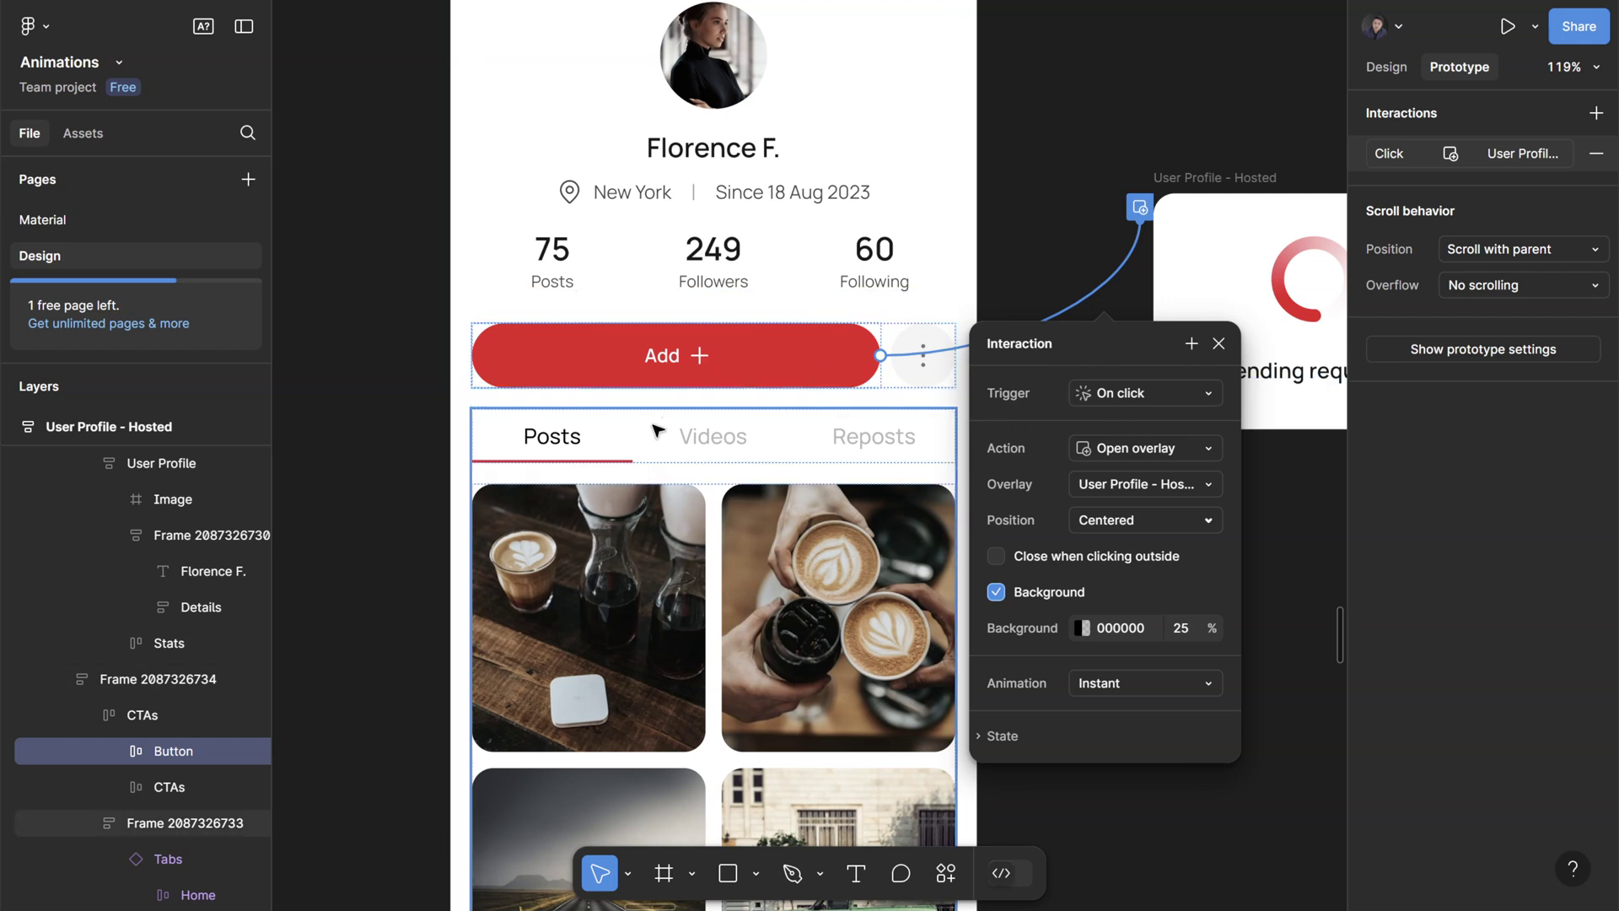
- Review the available actions for the Add button's interaction and choose Centered as the overlay position
{"action": "scroll", "coordinate": [658, 431], "scroll_direction": "right", "scroll_amount": 5}
{"action": "scroll", "coordinate": [896, 584], "scroll_direction": "down", "scroll_amount": 1}
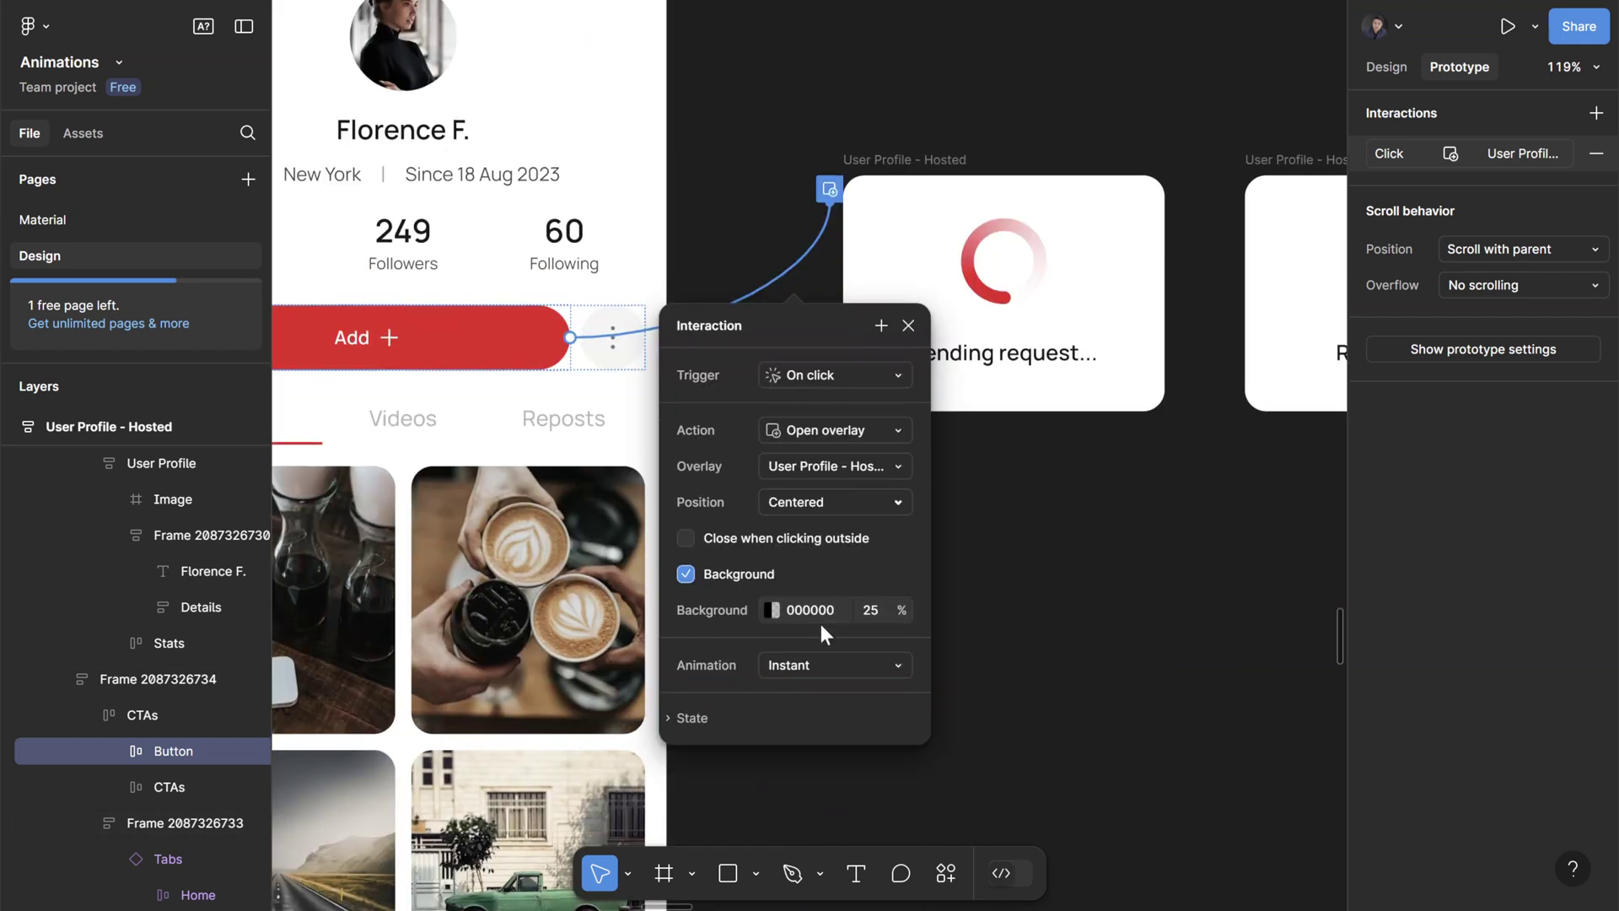
{"action": "left_click", "coordinate": [809, 431]}
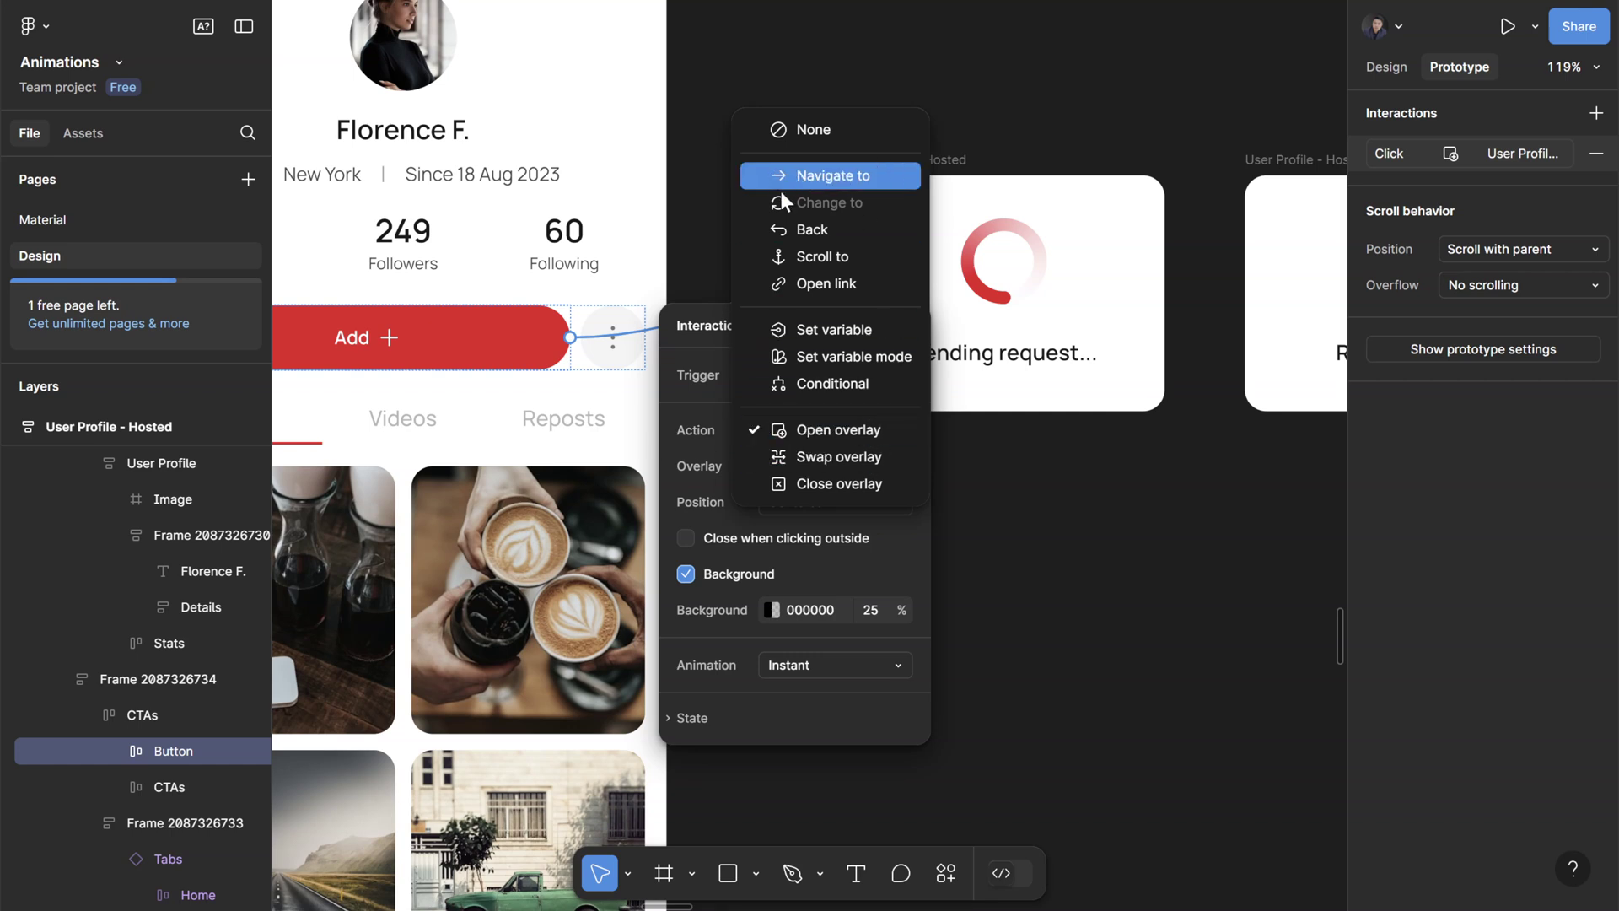
{"action": "left_click", "coordinate": [716, 435]}
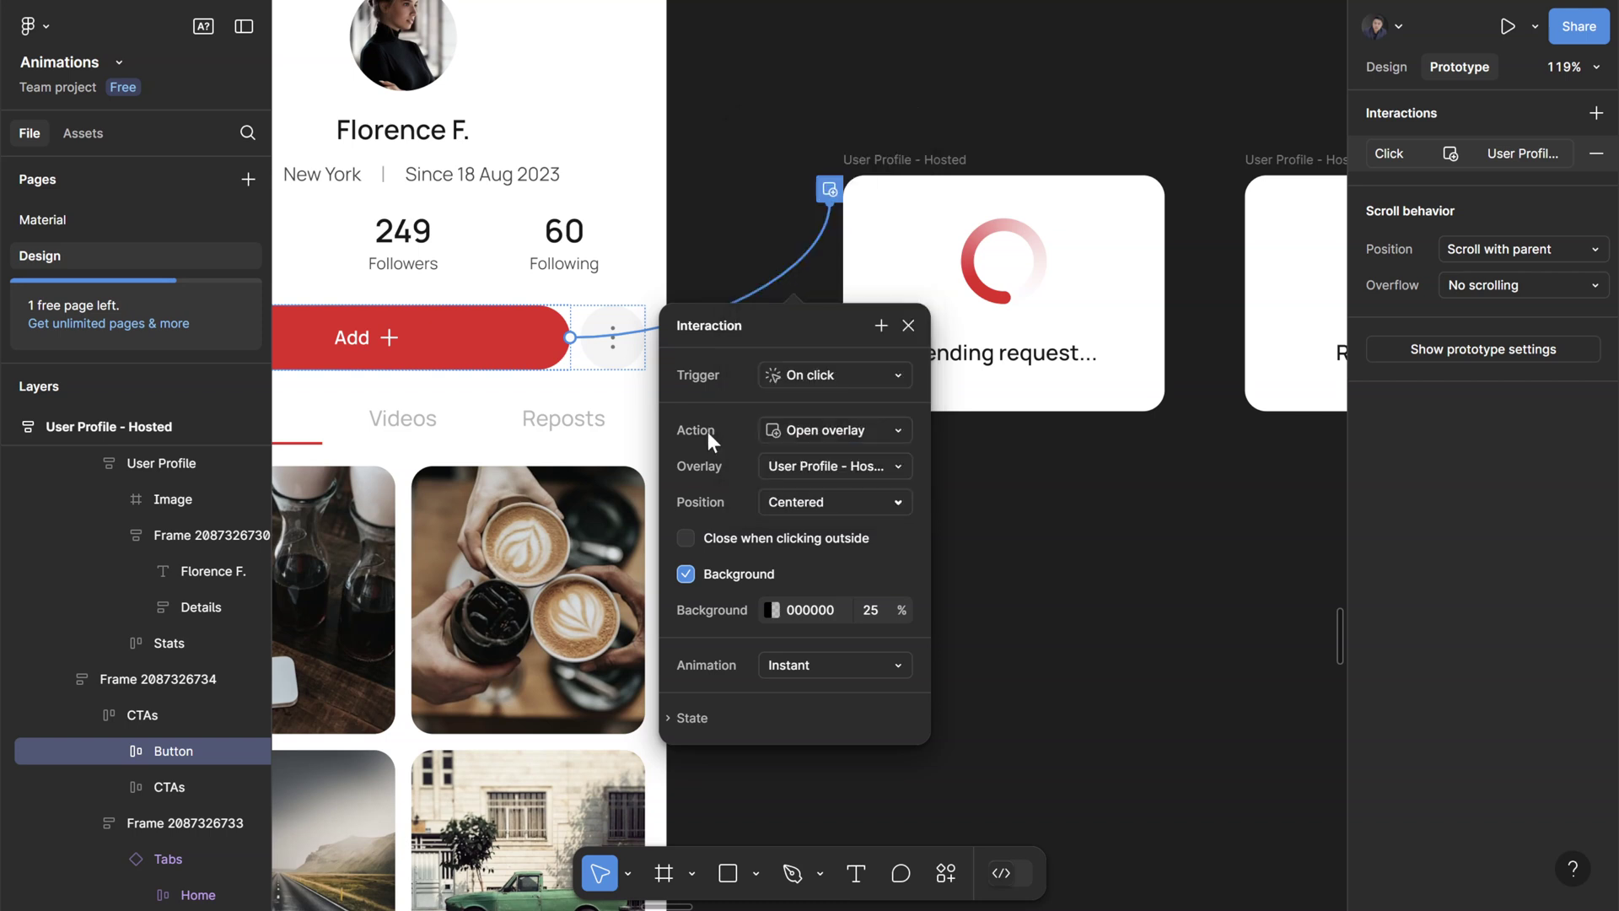
{"action": "left_click", "coordinate": [798, 505]}
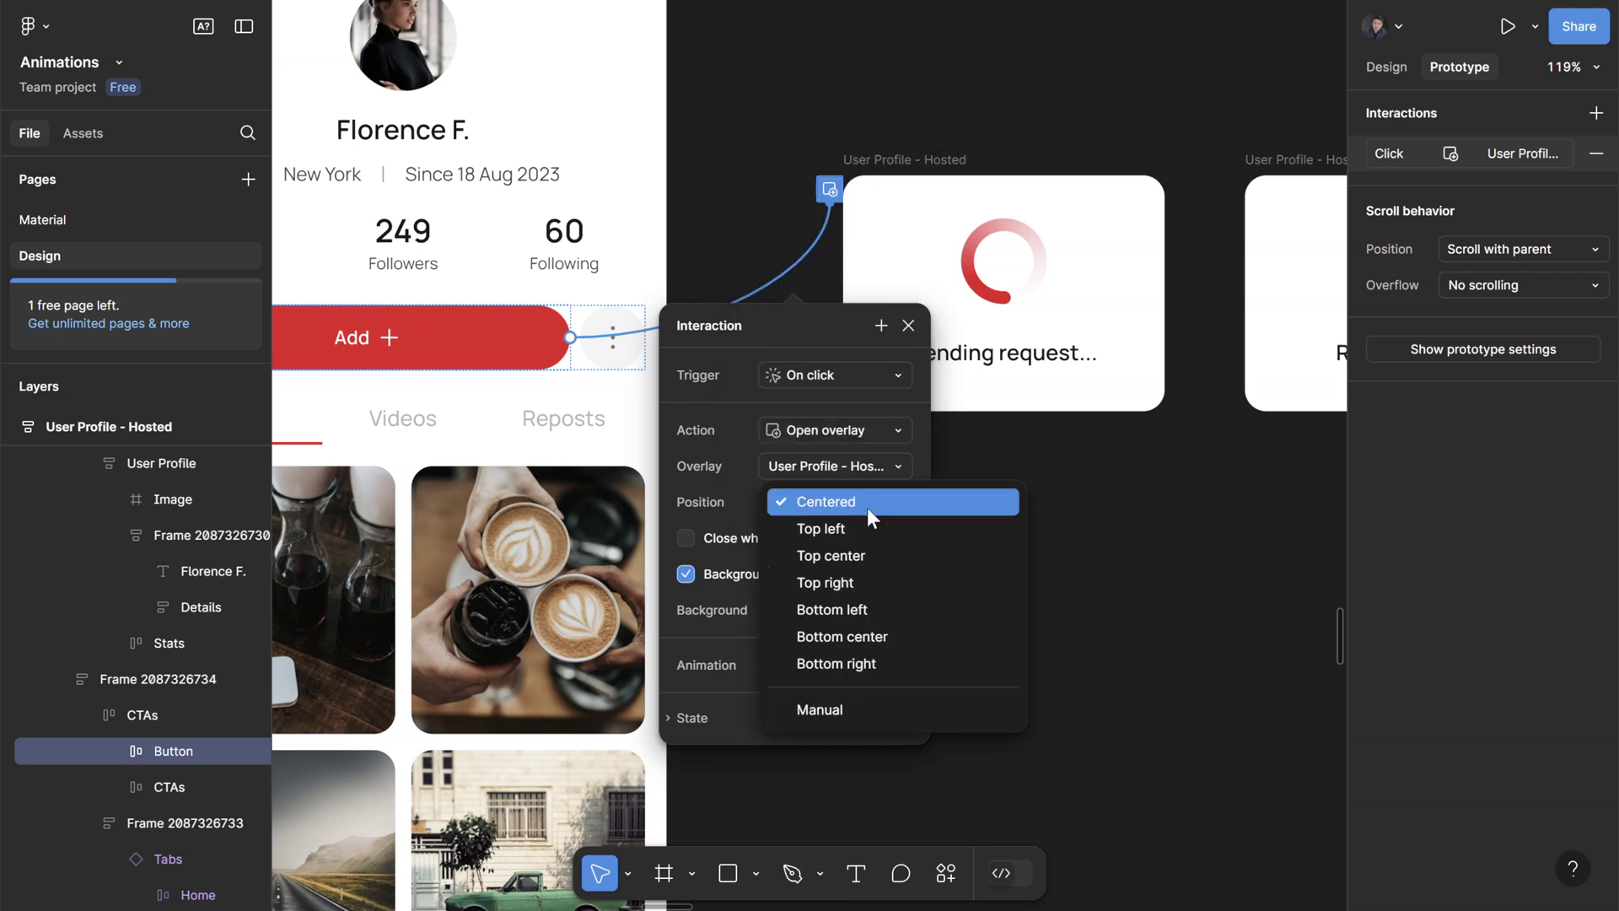
{"action": "left_click", "coordinate": [843, 504]}
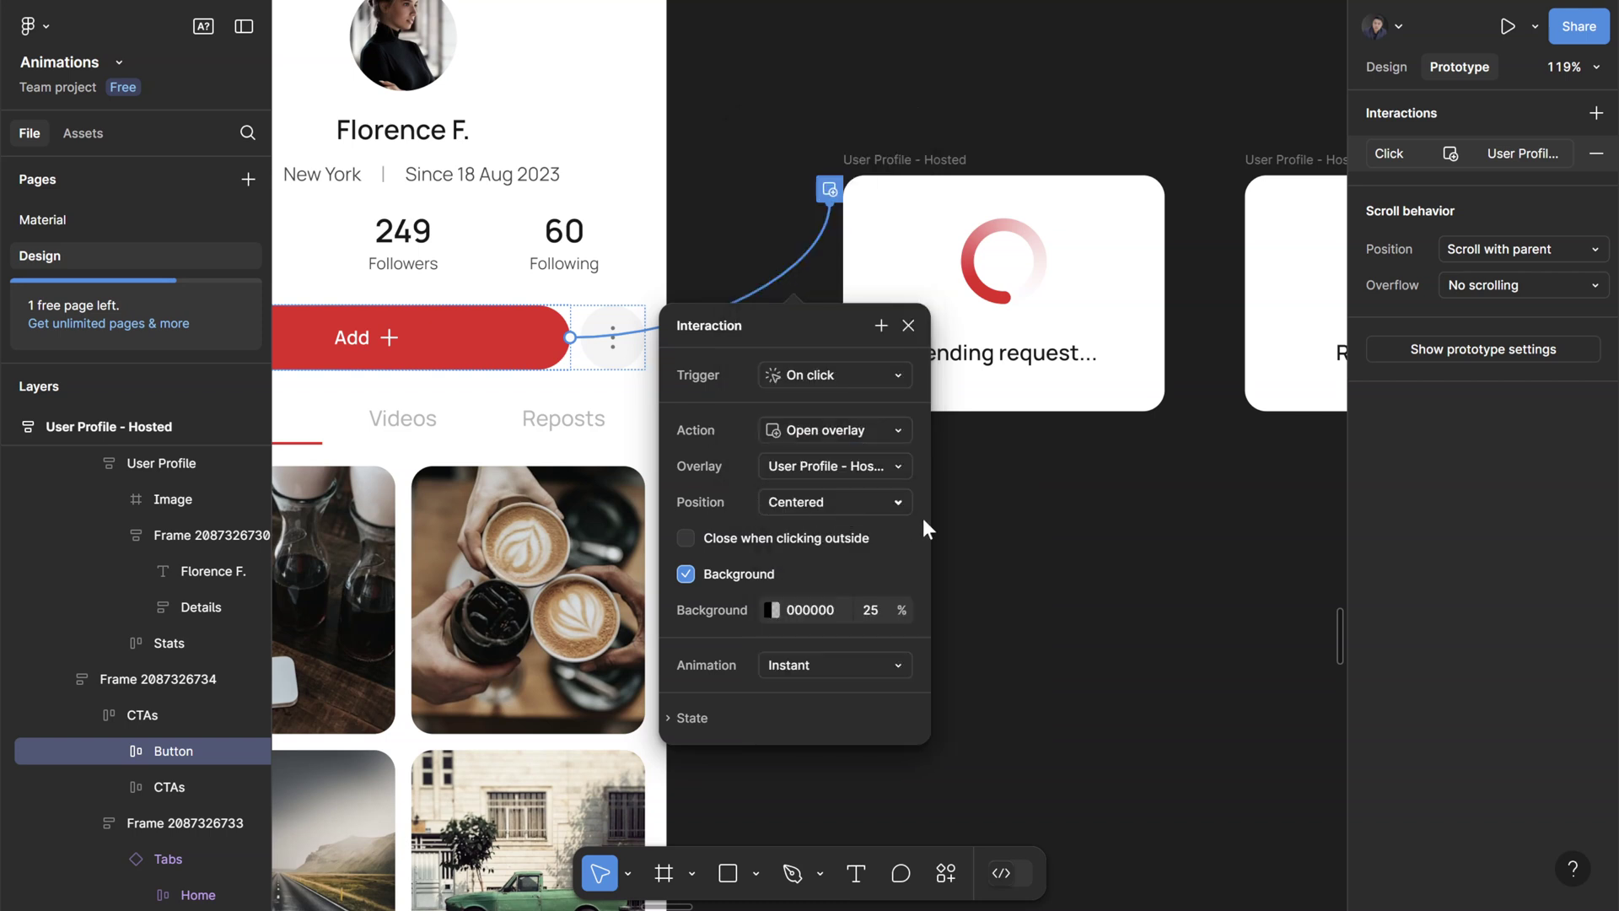
- Set the opacity of the overlay's black background to 30%
{"action": "scroll", "coordinate": [686, 539], "scroll_direction": "down", "scroll_amount": 1}
{"action": "left_click", "coordinate": [872, 575]}
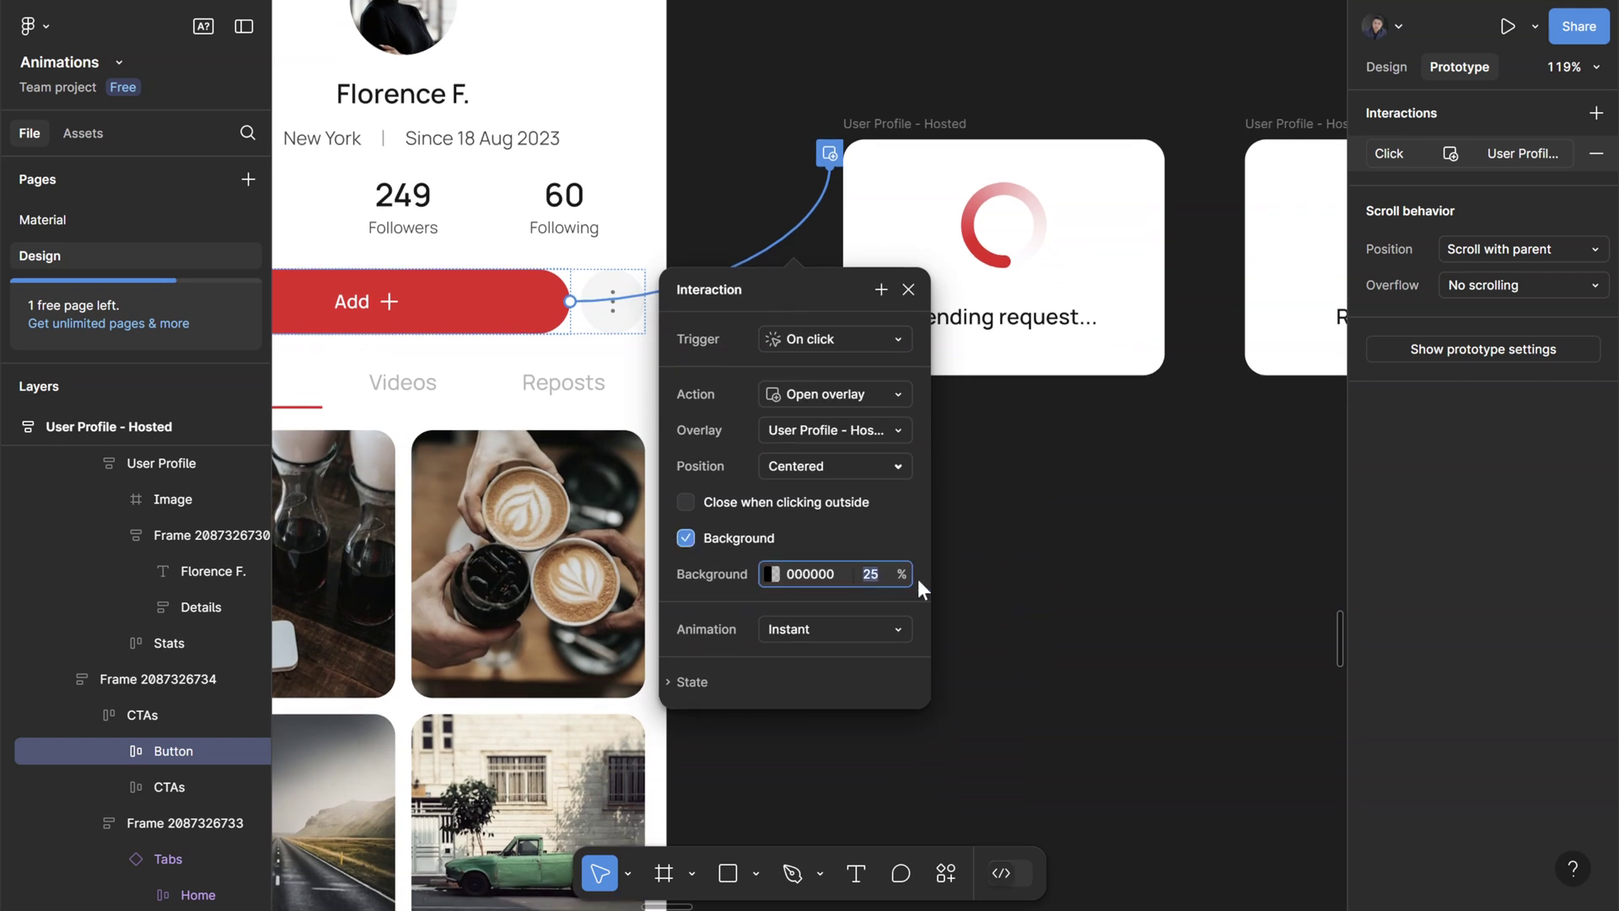
{"action": "type", "text": "30"}
{"action": "key", "text": "Return"}
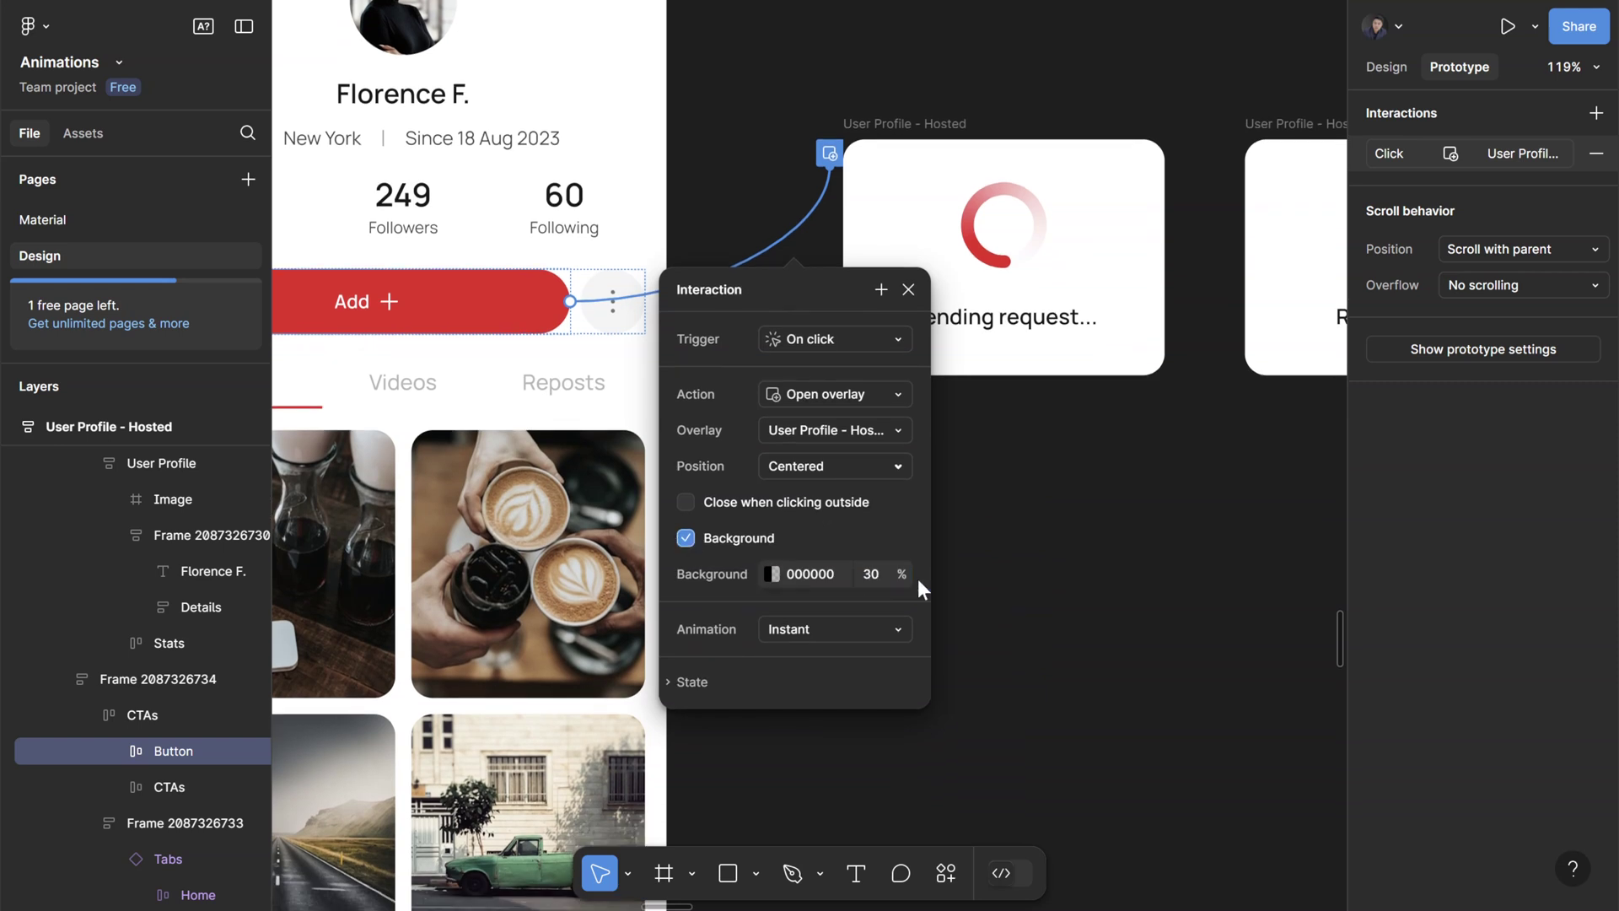
- Preview the User Profile screen and test the Add button's Sending request overlay, including clicks on and outside the card
{"action": "scroll", "coordinate": [989, 599], "scroll_direction": "down", "scroll_amount": 5}
{"action": "left_click", "coordinate": [508, 108]}
{"action": "key", "text": "shift+space"}
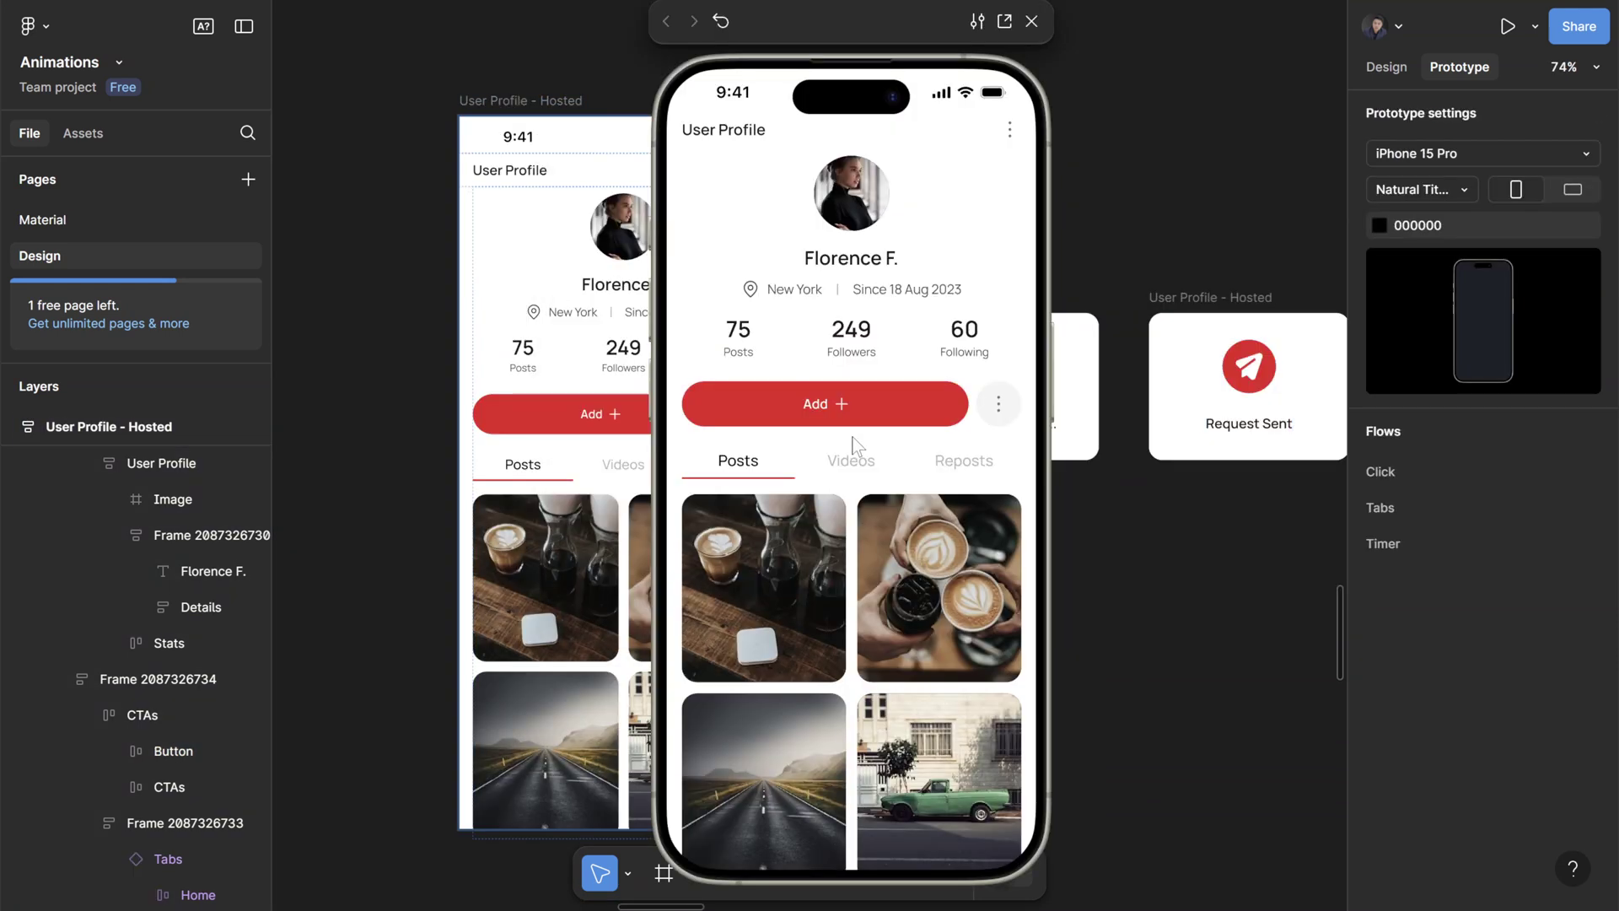
{"action": "left_click", "coordinate": [859, 415]}
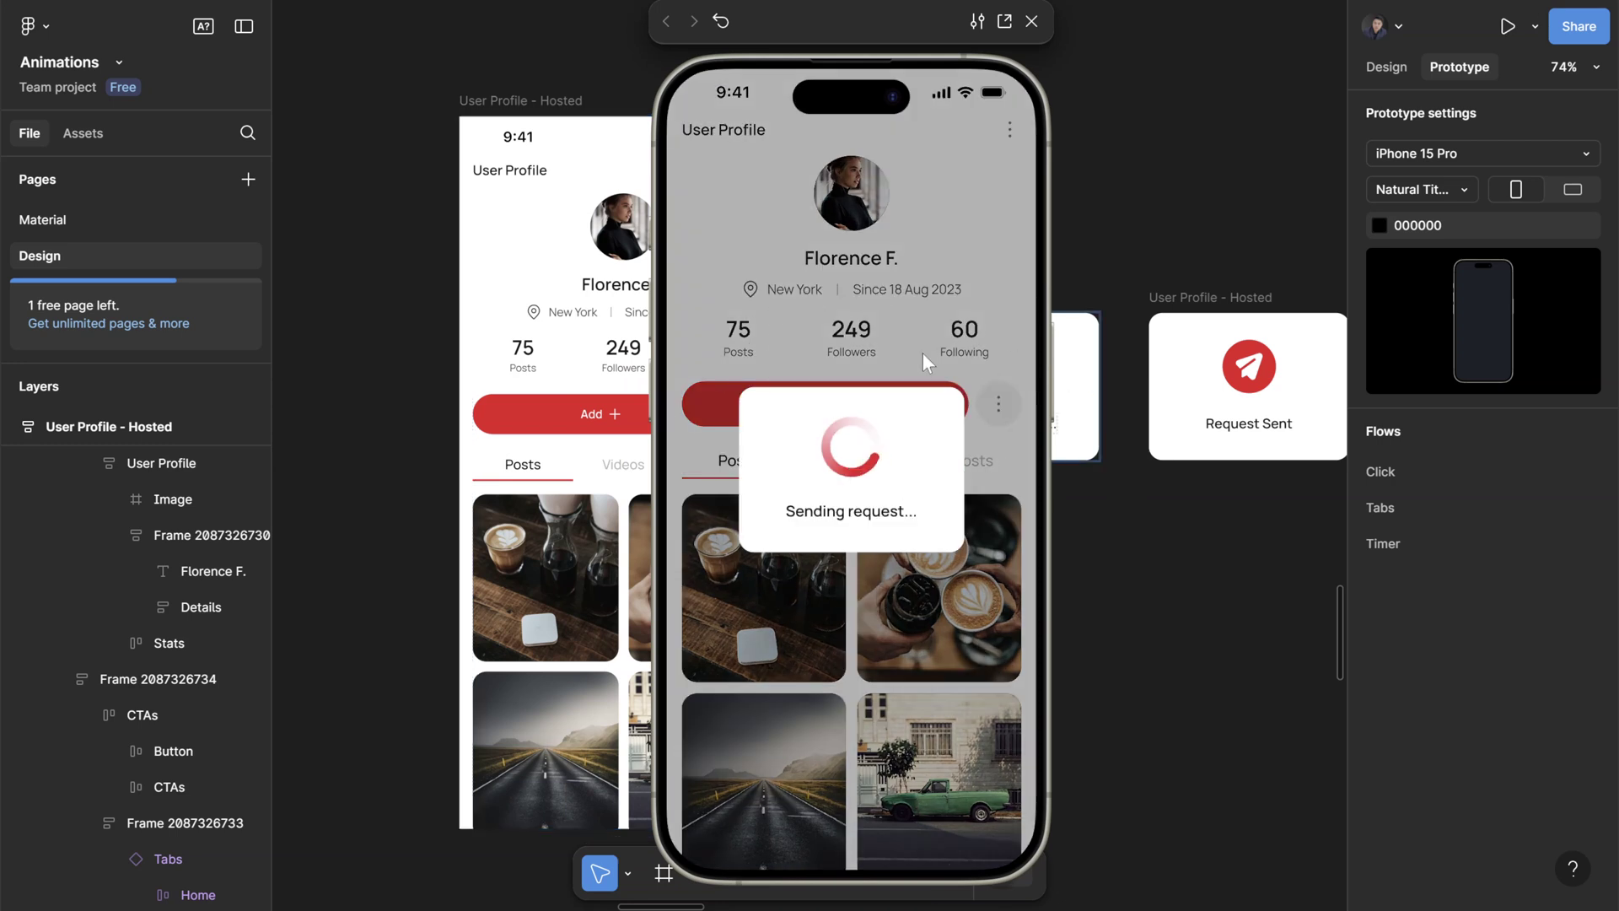
{"action": "left_click", "coordinate": [921, 501]}
{"action": "left_click", "coordinate": [983, 597]}
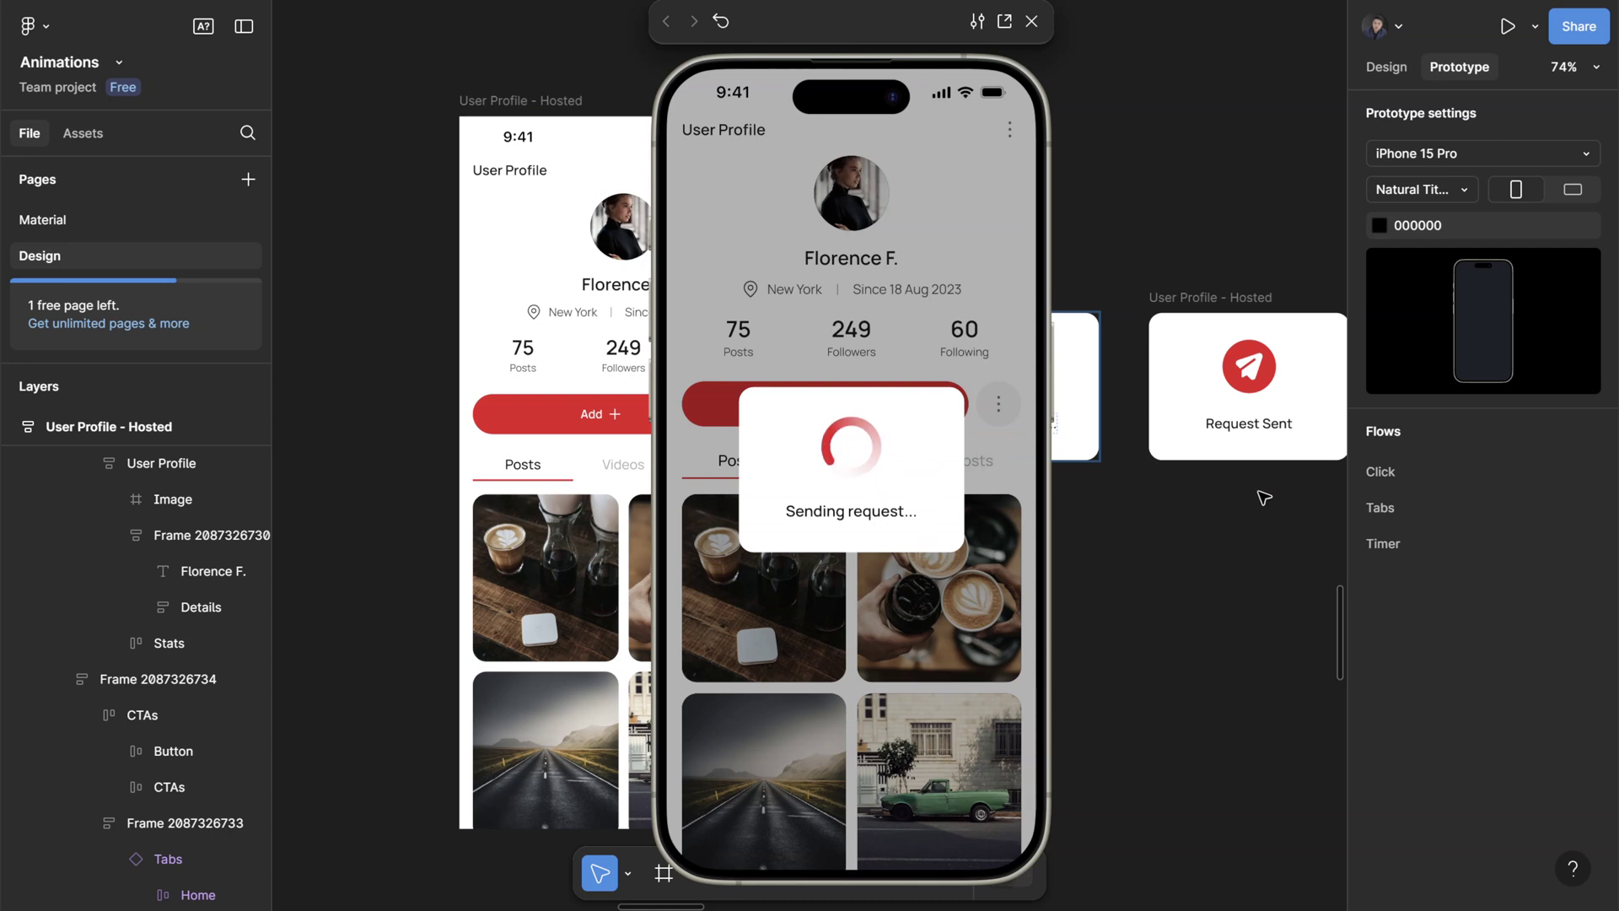
{"action": "key", "text": "Escape"}
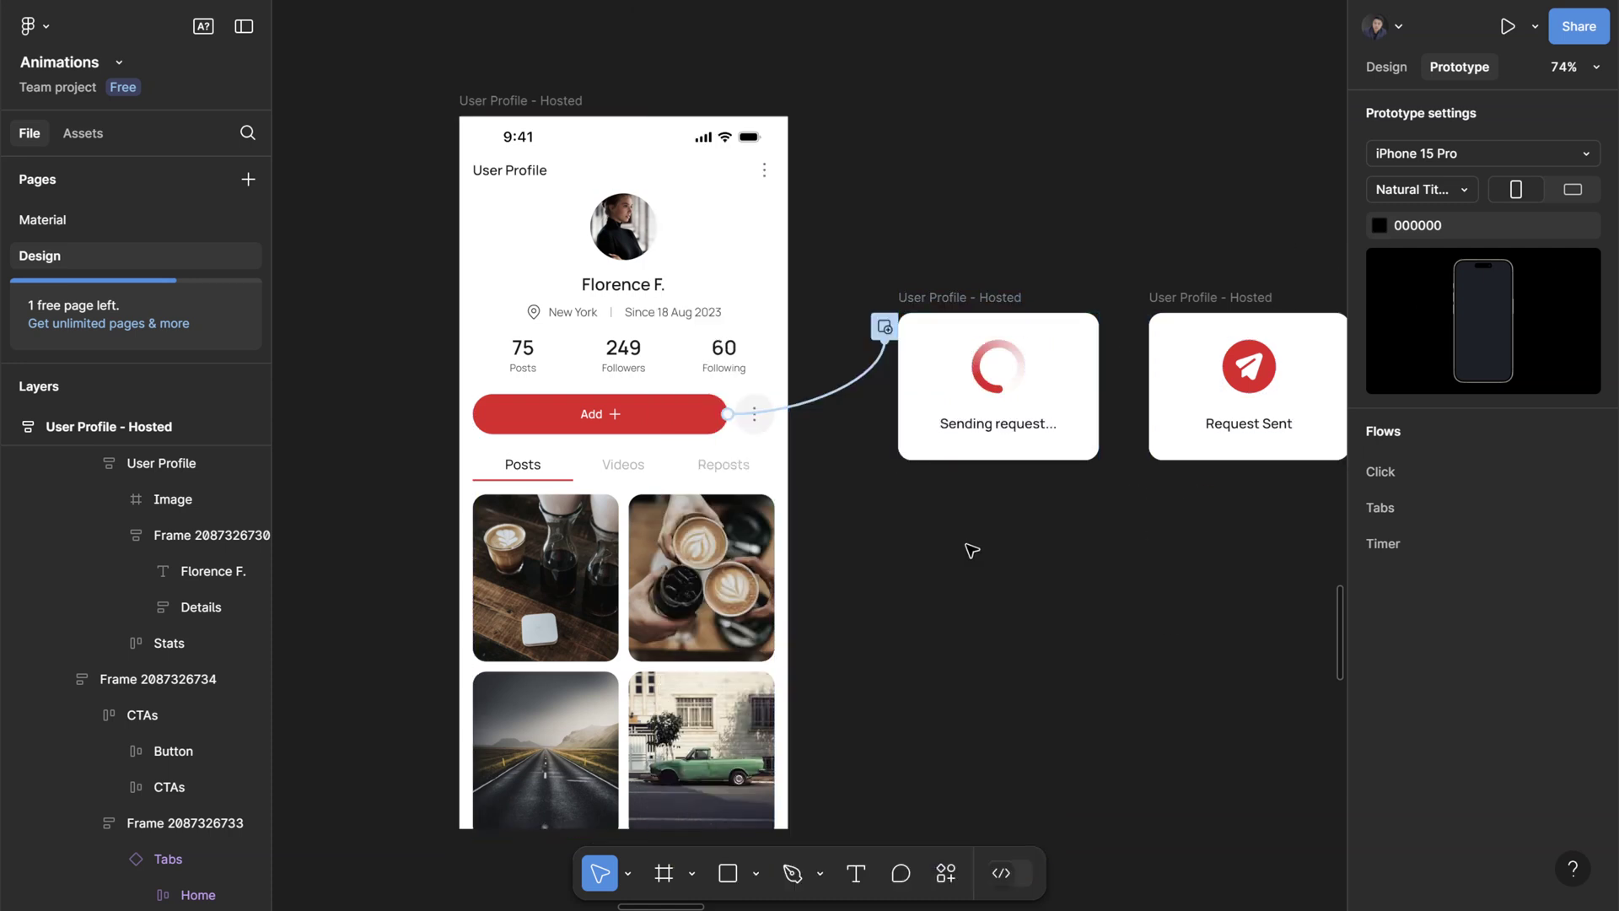
- Connect the Sending request card to the Request Sent card with an After delay trigger of 1400 ms
{"action": "scroll", "coordinate": [739, 540], "scroll_direction": "right", "scroll_amount": 2}
{"action": "key", "text": "ctrl+a"}
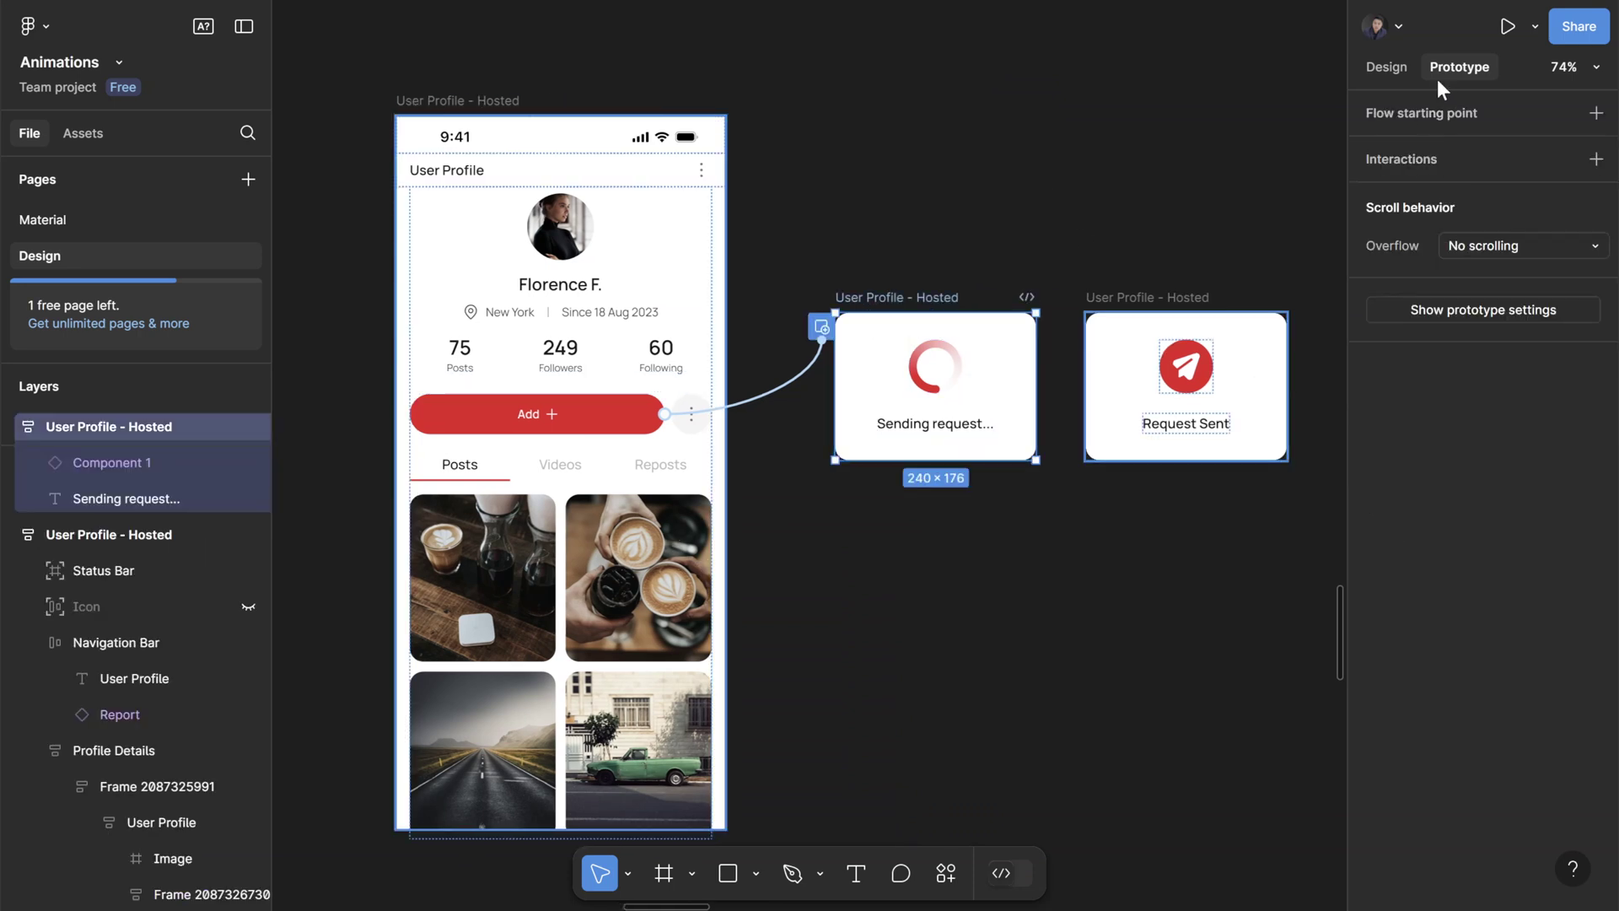
{"action": "scroll", "coordinate": [1074, 411], "scroll_direction": "up", "scroll_amount": 5}
{"action": "left_click_drag", "start_coordinate": [1010, 370], "coordinate": [1122, 397]}
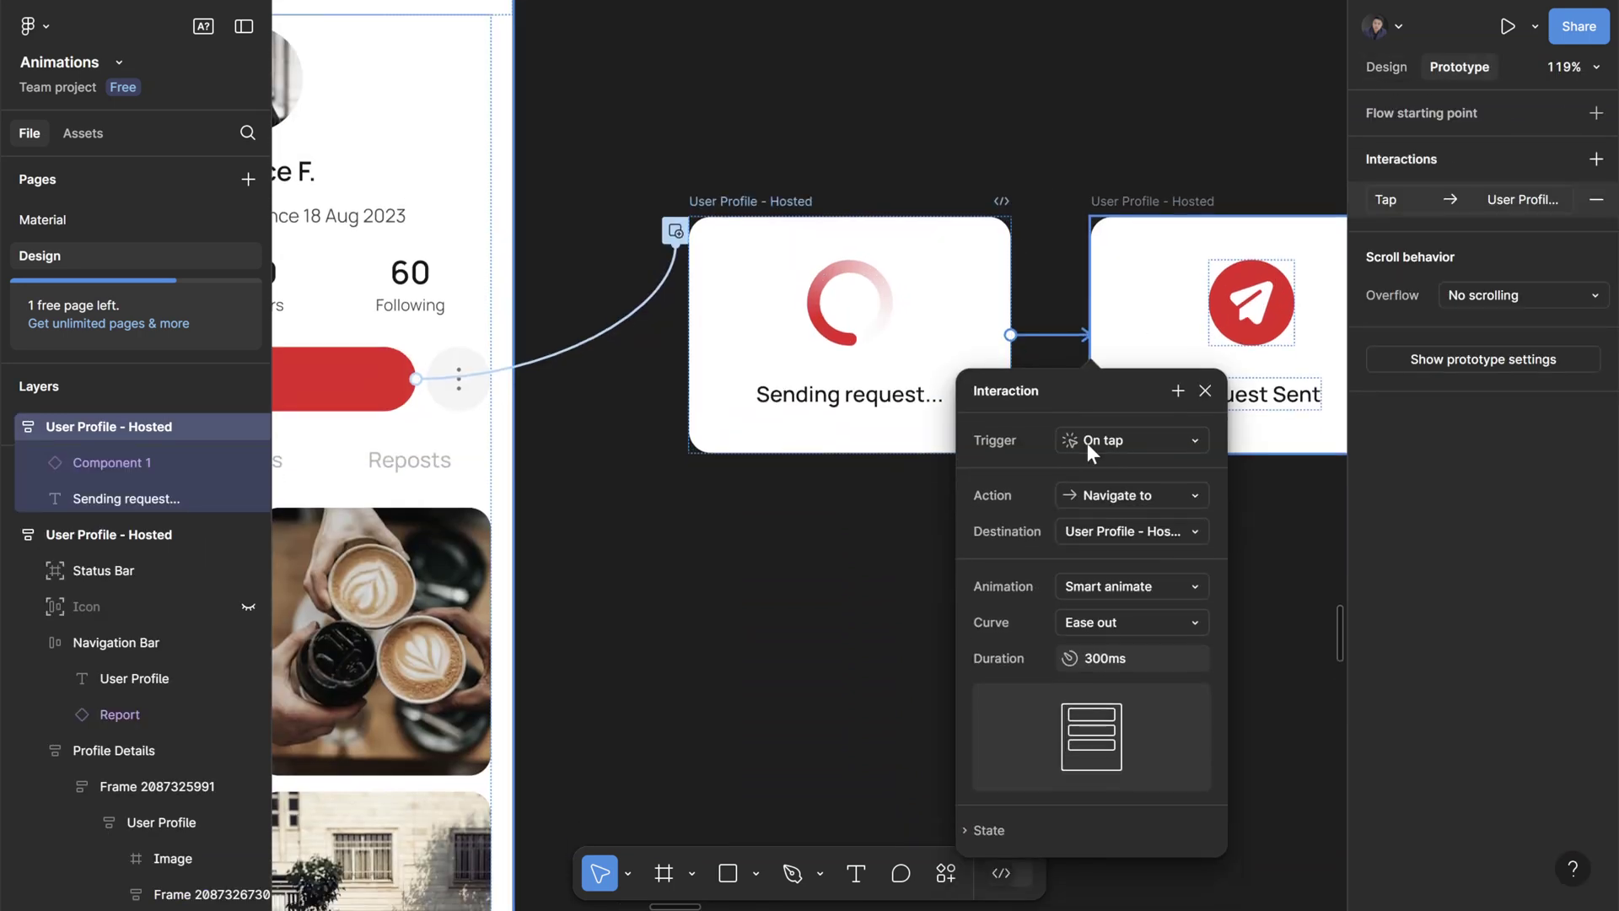
{"action": "left_click", "coordinate": [1076, 437]}
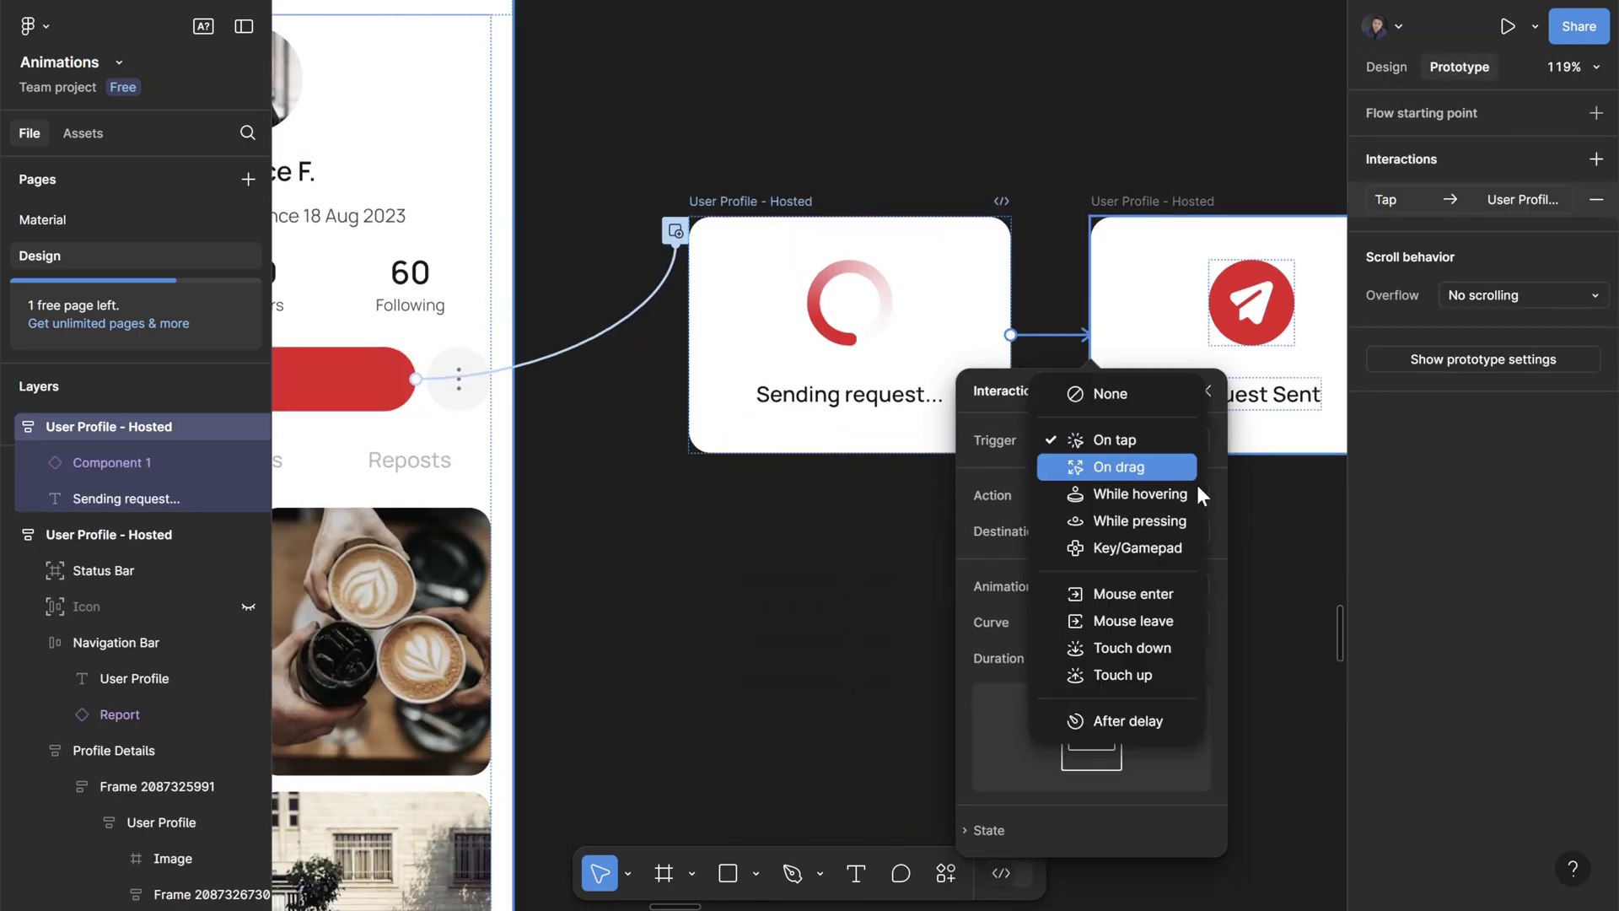
{"action": "left_click", "coordinate": [1166, 721]}
{"action": "type", "text": "1400"}
{"action": "key", "text": "Return"}
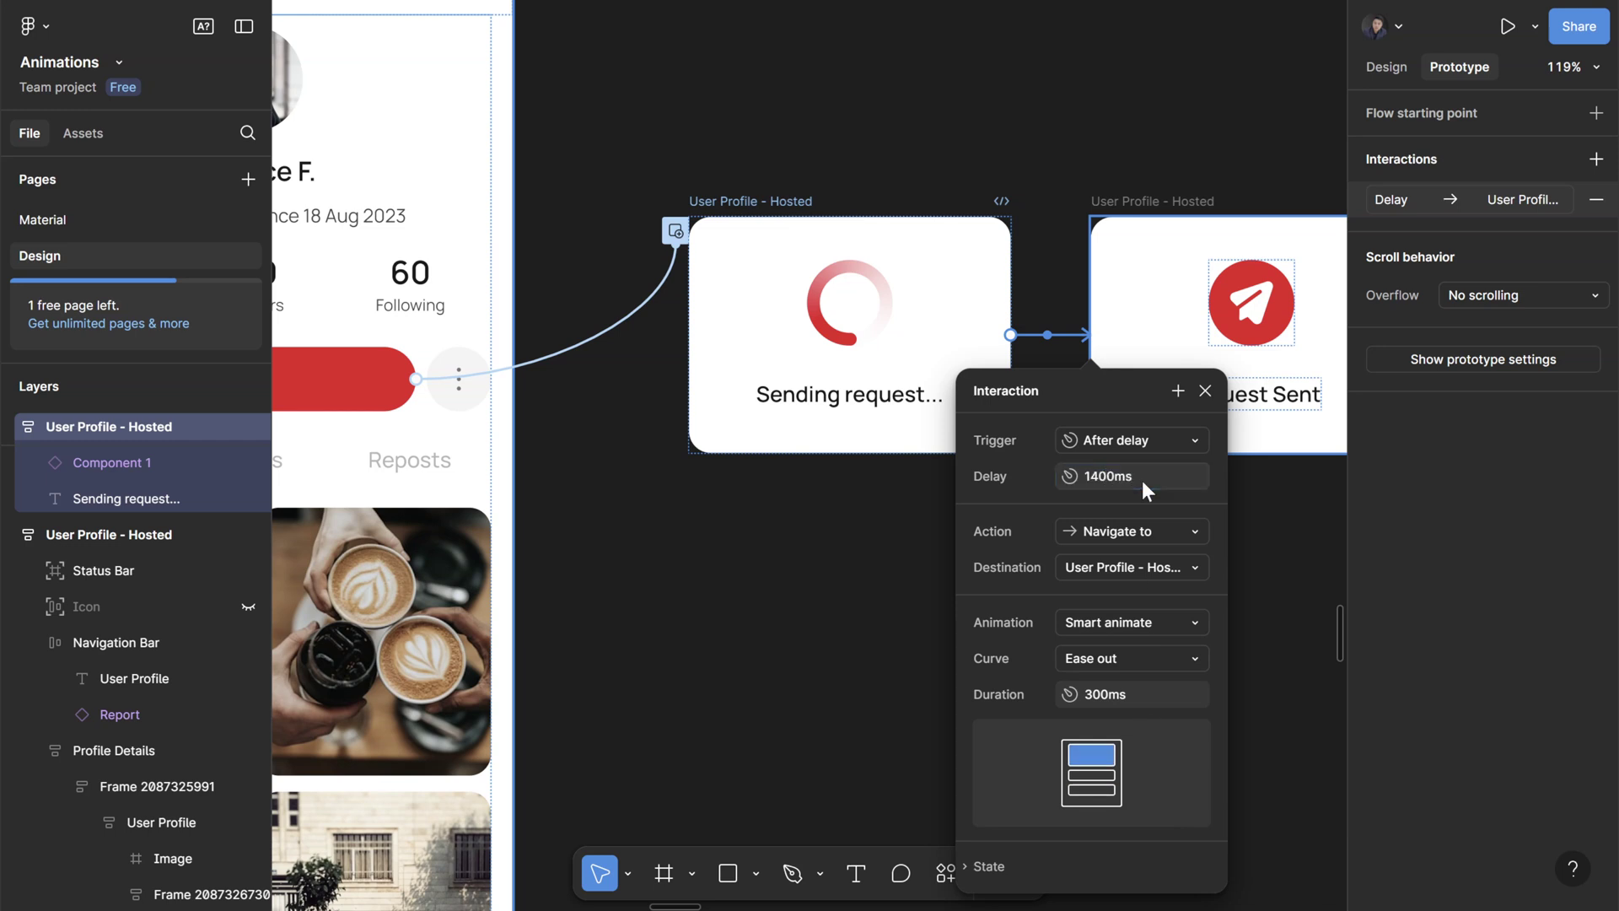
- Change the delayed interaction's action to Swap overlay and its animation to Instant
{"action": "scroll", "coordinate": [1016, 403], "scroll_direction": "down", "scroll_amount": 1}
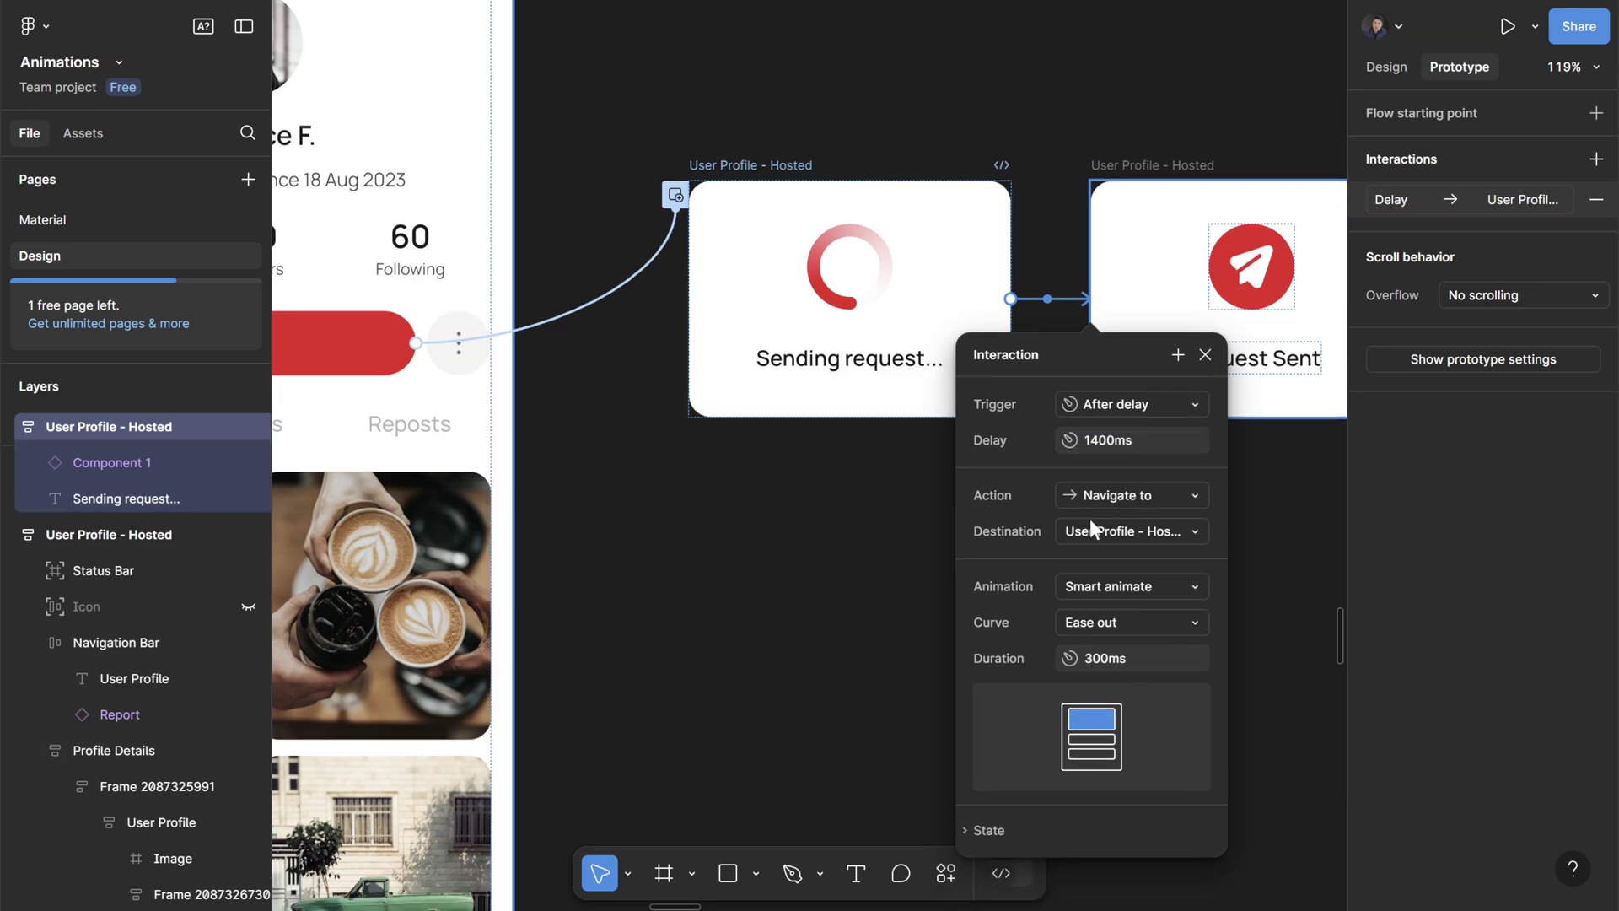
{"action": "scroll", "coordinate": [919, 506], "scroll_direction": "down", "scroll_amount": 1}
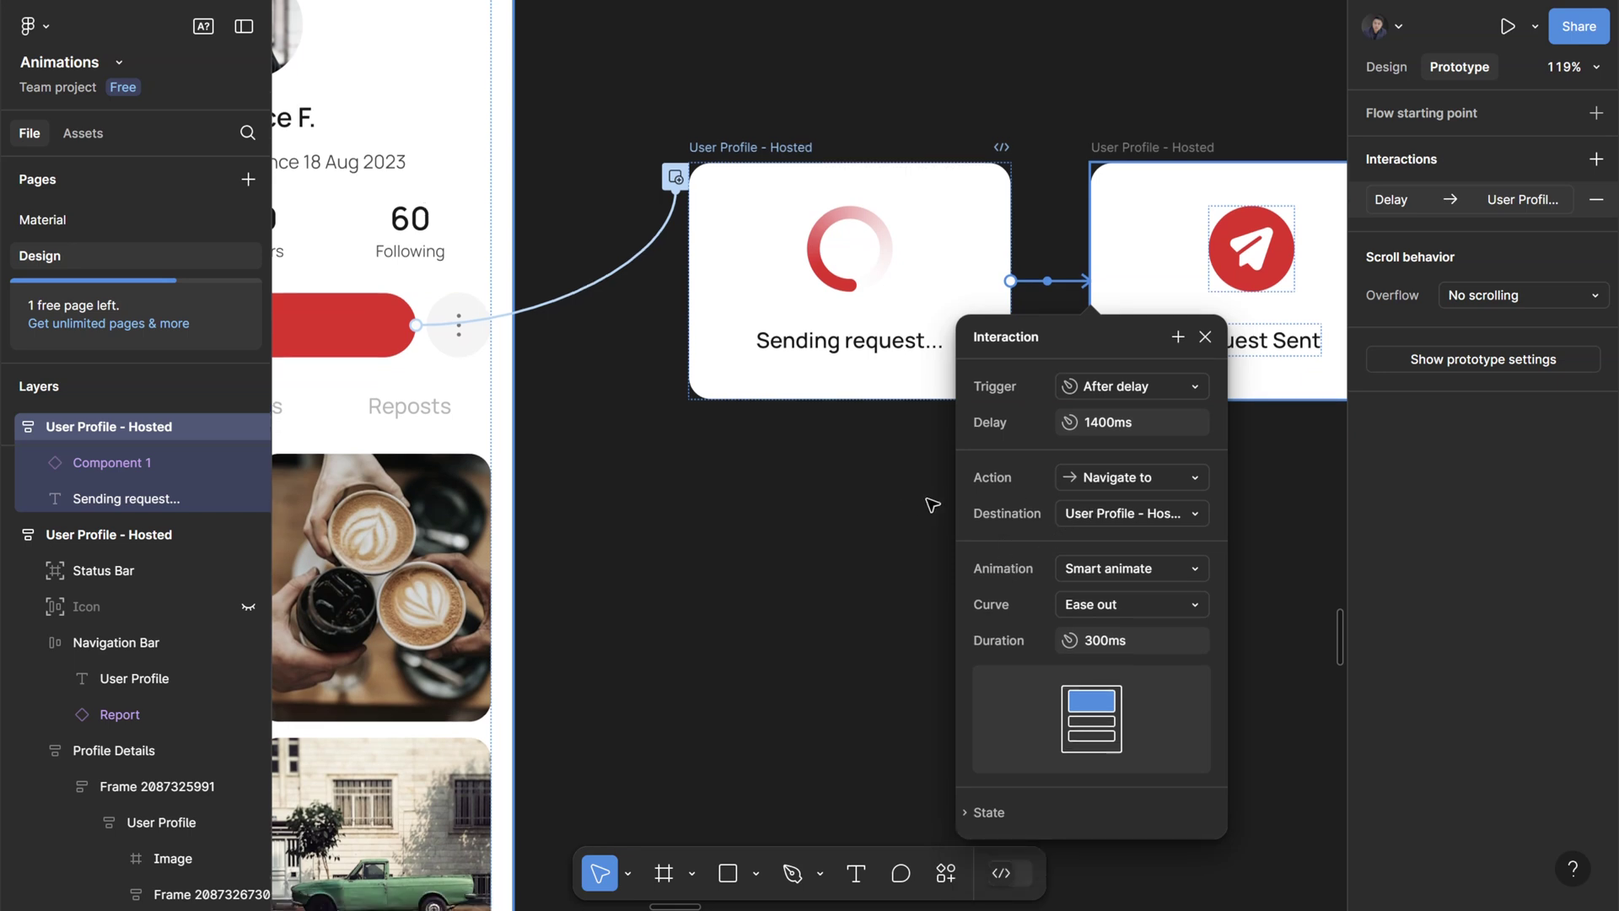
{"action": "left_click", "coordinate": [1148, 481]}
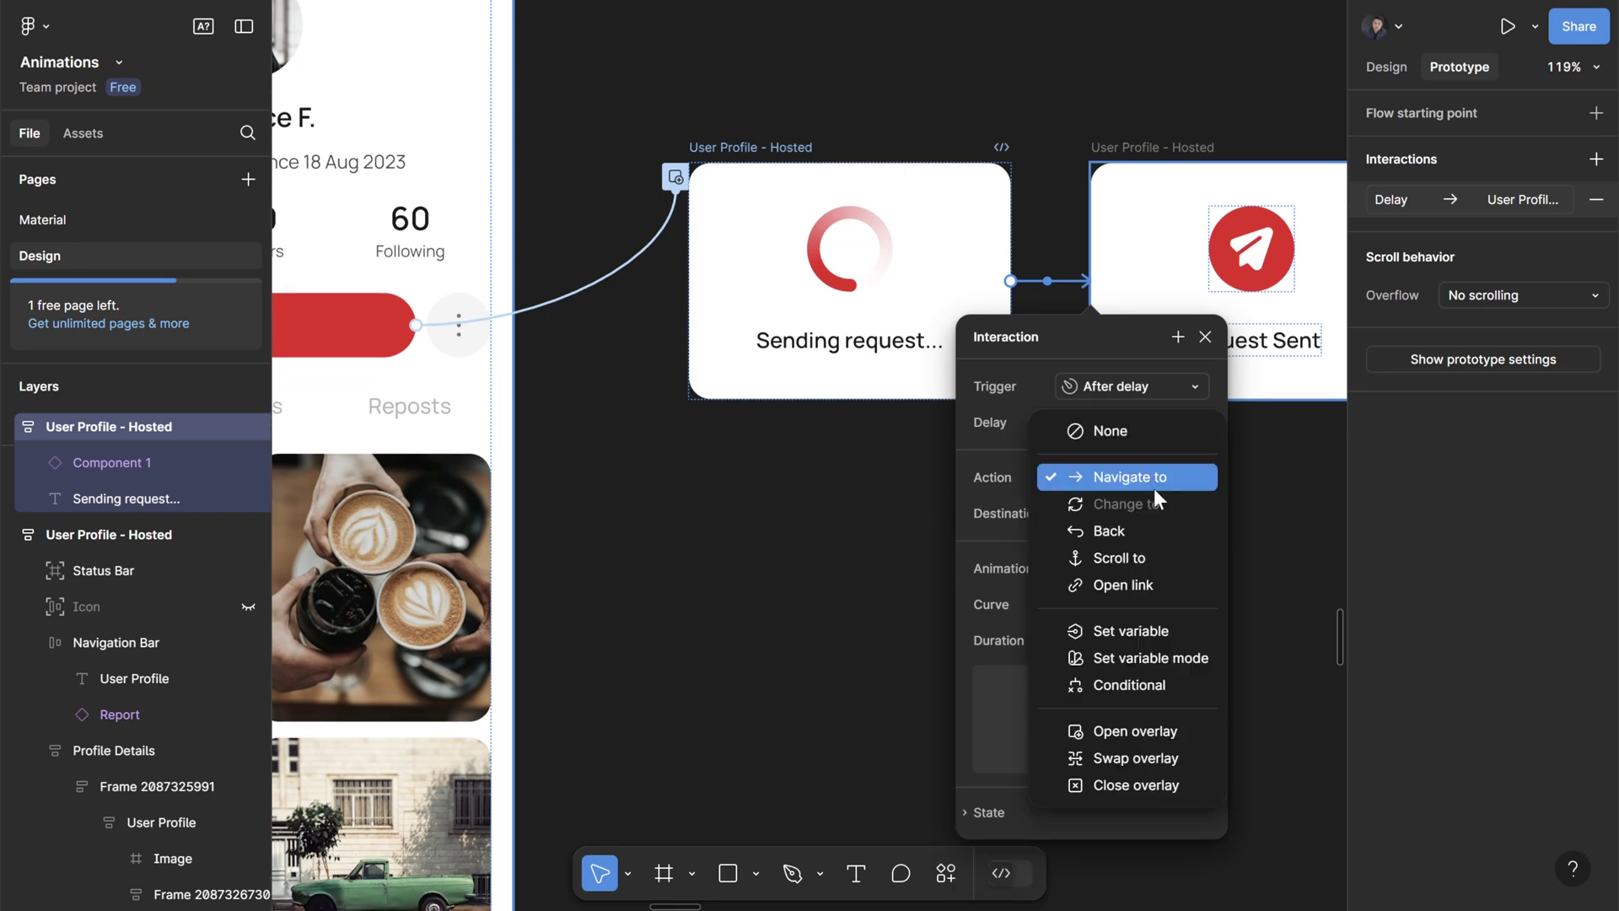
{"action": "left_click", "coordinate": [1129, 758]}
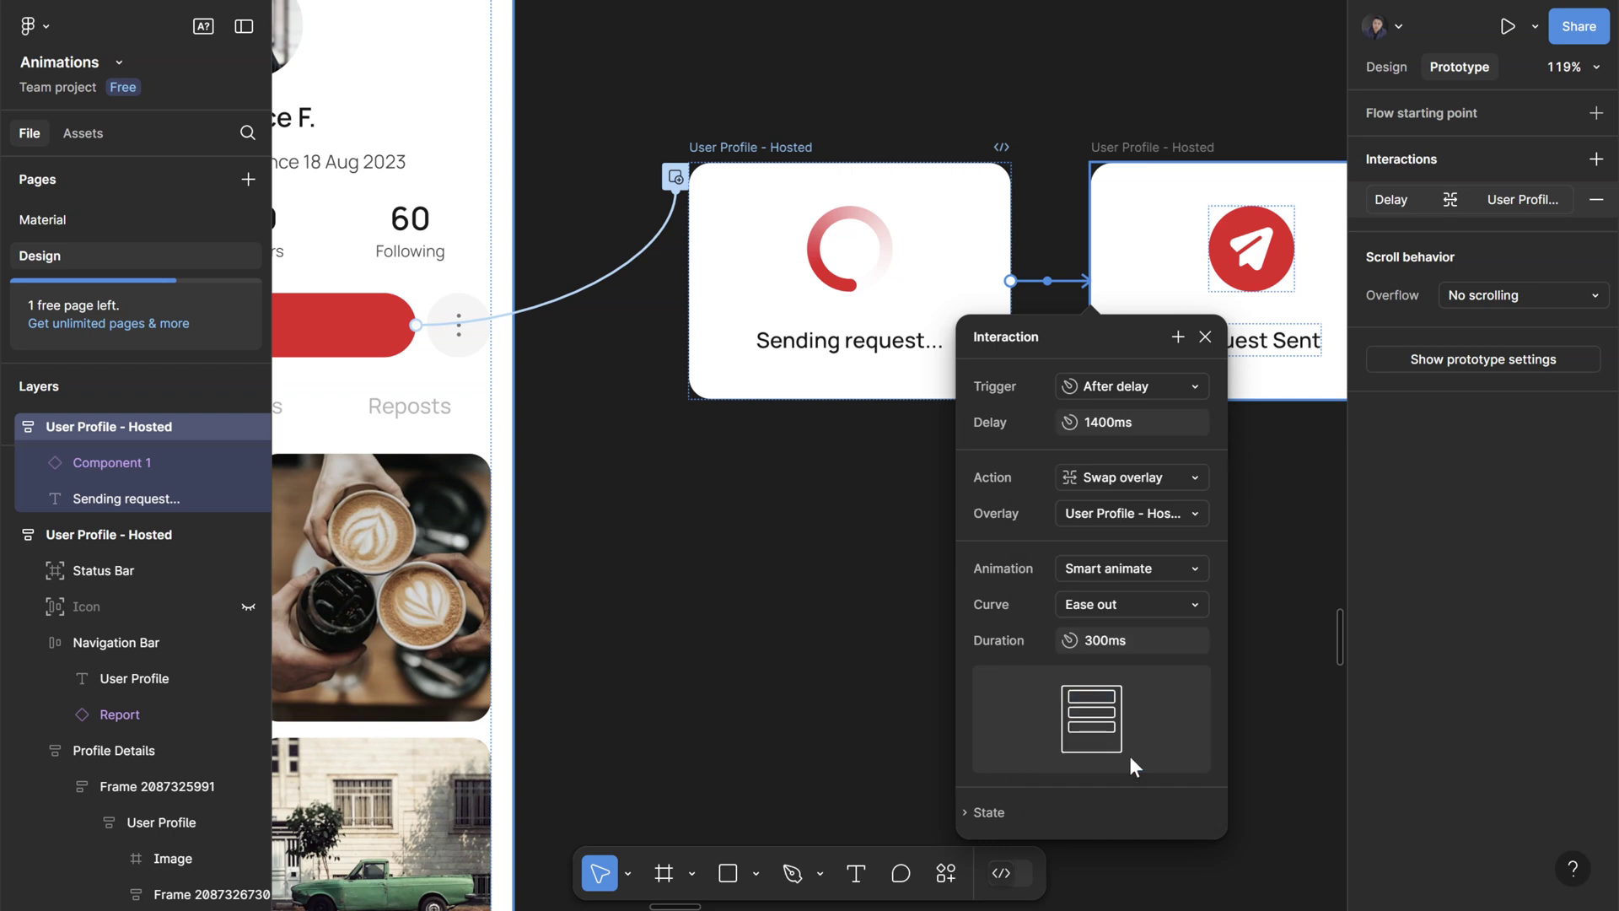
{"action": "left_click", "coordinate": [1116, 573]}
{"action": "left_click", "coordinate": [1166, 512]}
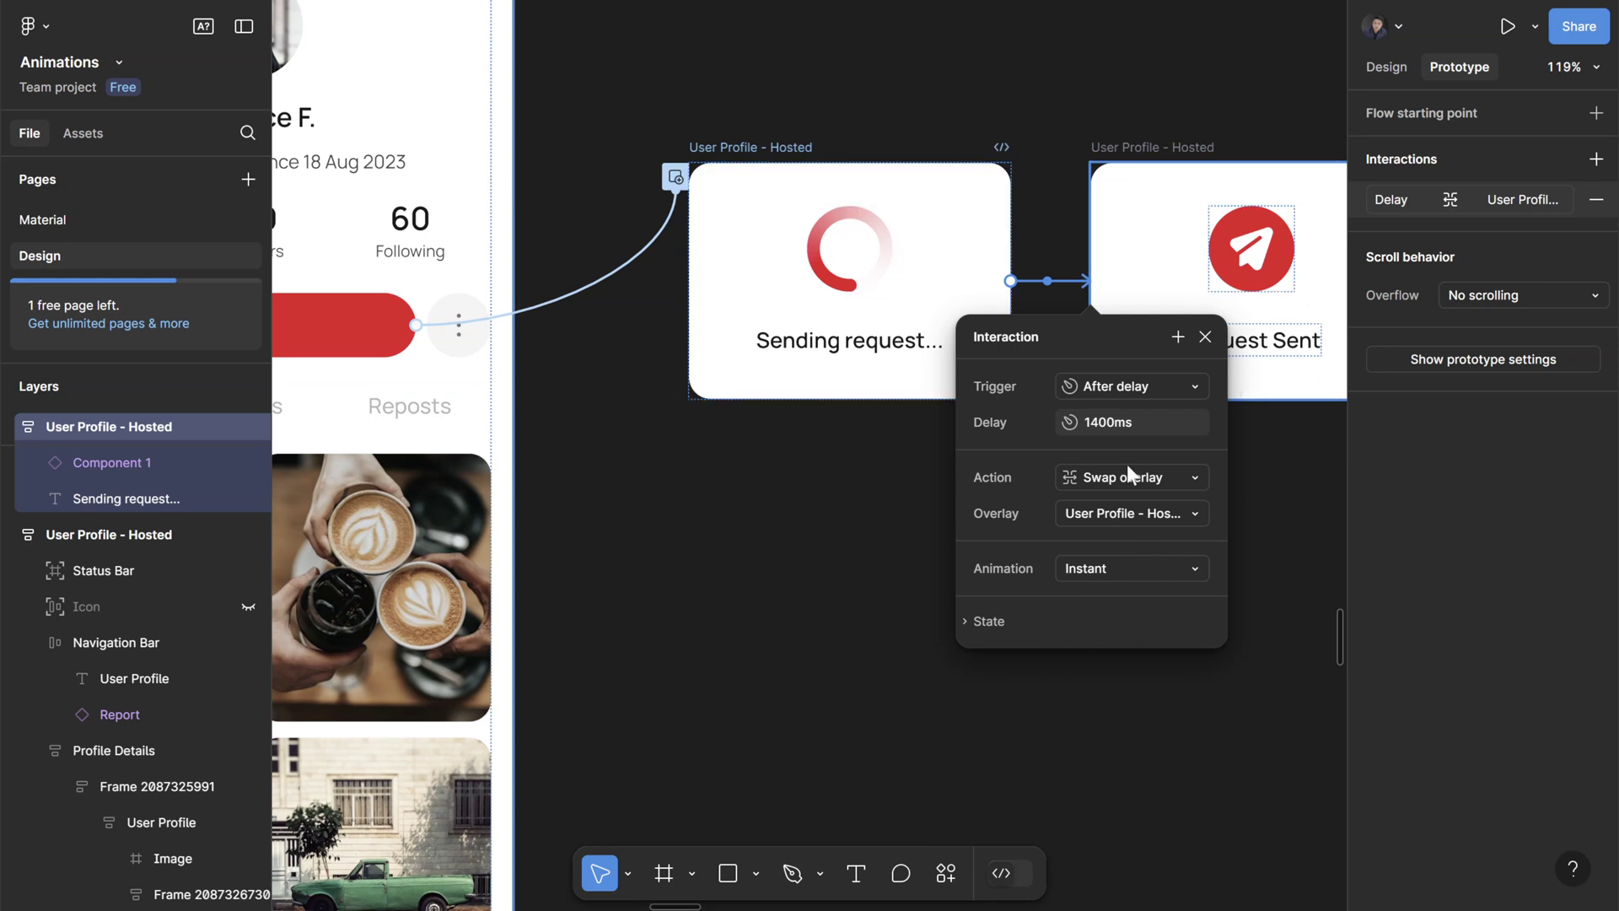
{"action": "left_click", "coordinate": [1012, 643]}
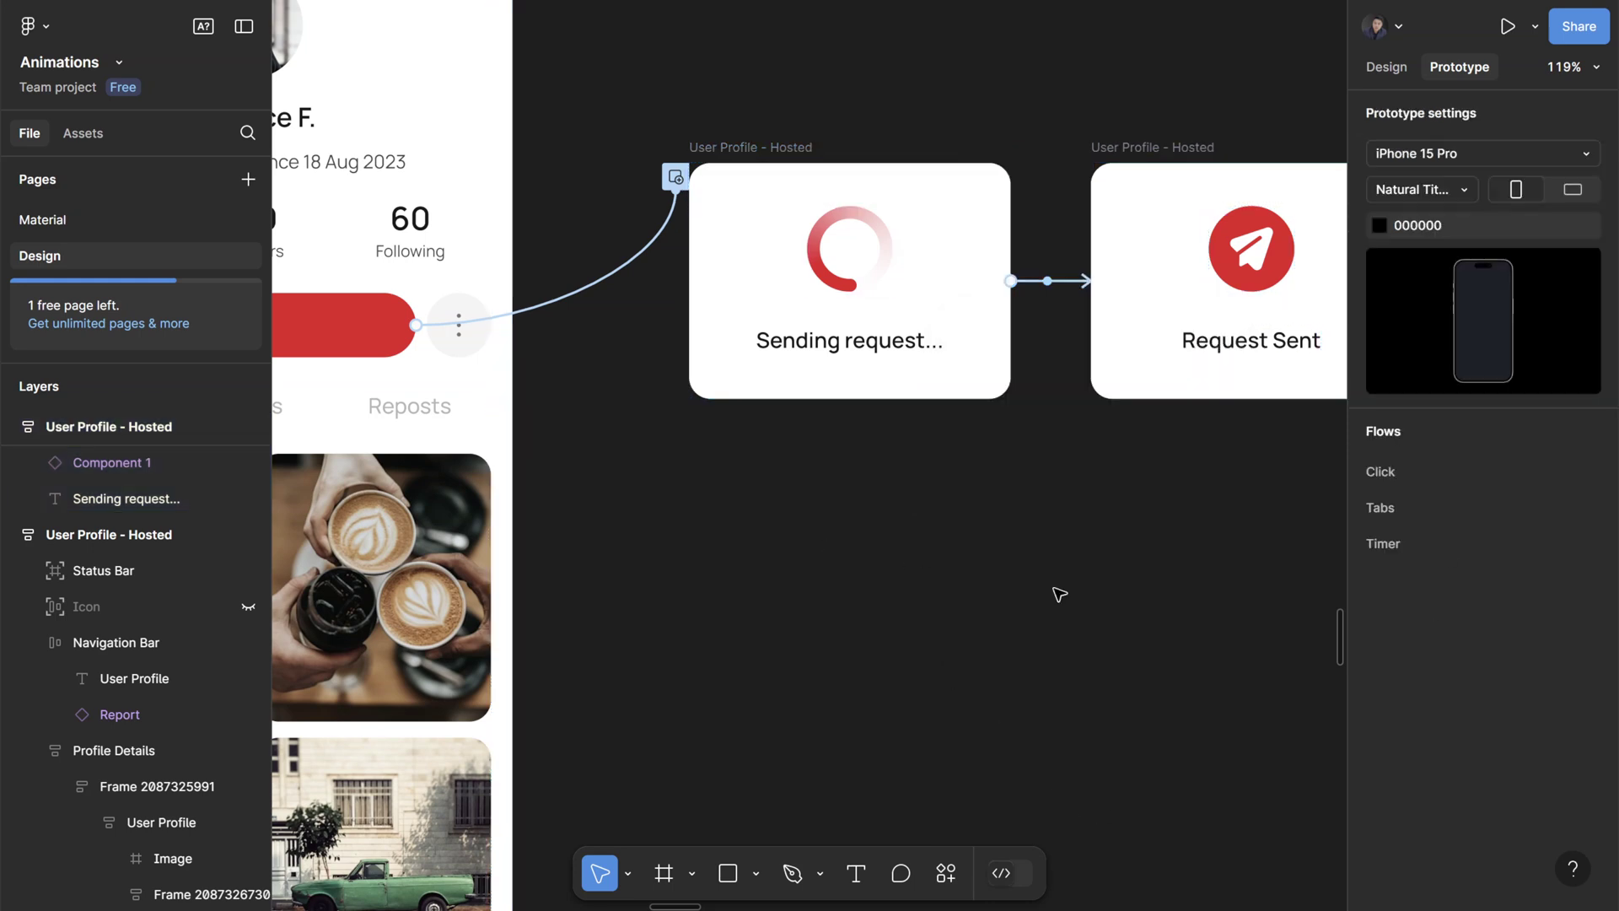
- Preview the User Profile screen and test the overlay swap started by the Add button
{"action": "key", "text": "shift+1"}
{"action": "left_click", "coordinate": [499, 192]}
{"action": "key", "text": "shift+space"}
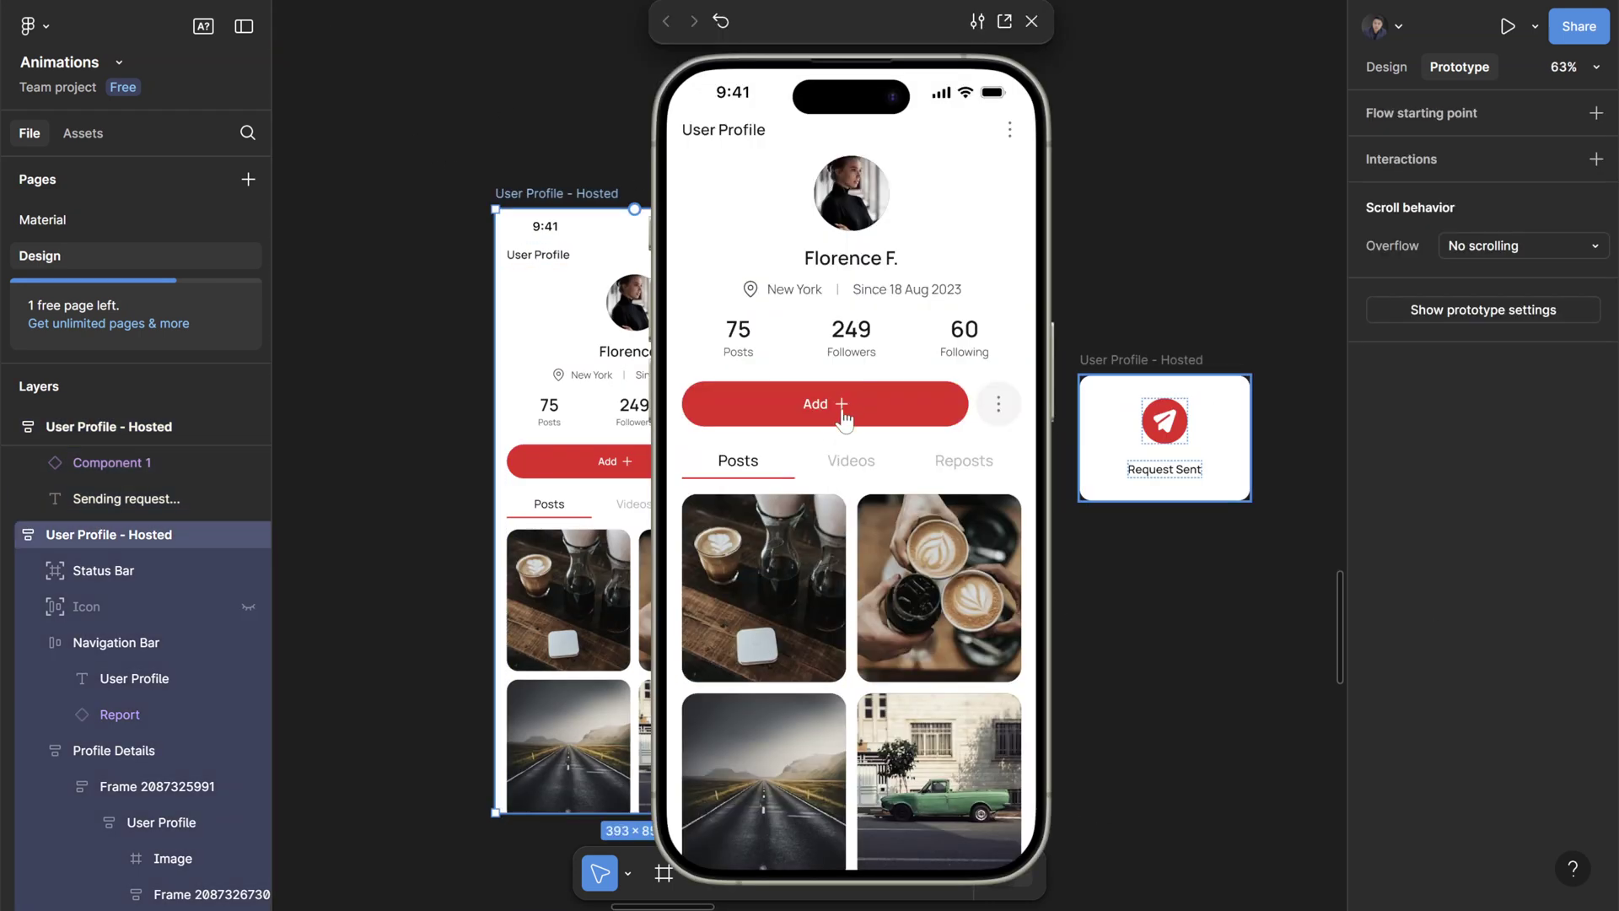
{"action": "left_click", "coordinate": [847, 401]}
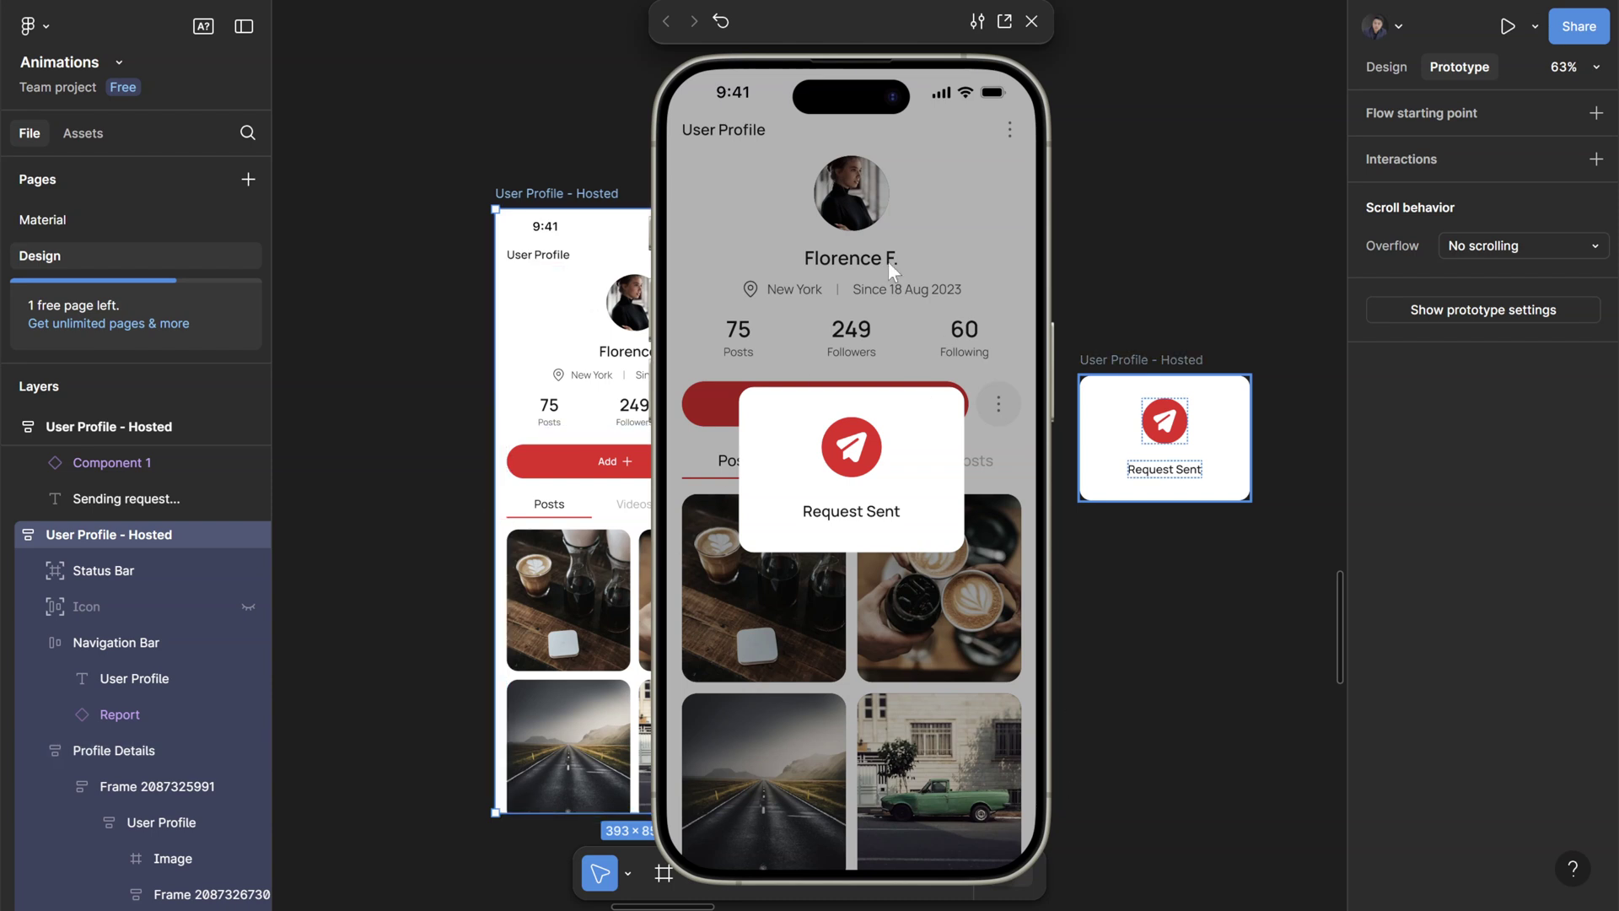
{"action": "left_click", "coordinate": [1031, 21]}
- Give the Request Sent card an After delay interaction of 1000 ms that closes the overlay
{"action": "scroll", "coordinate": [1256, 548], "scroll_direction": "up", "scroll_amount": 3}
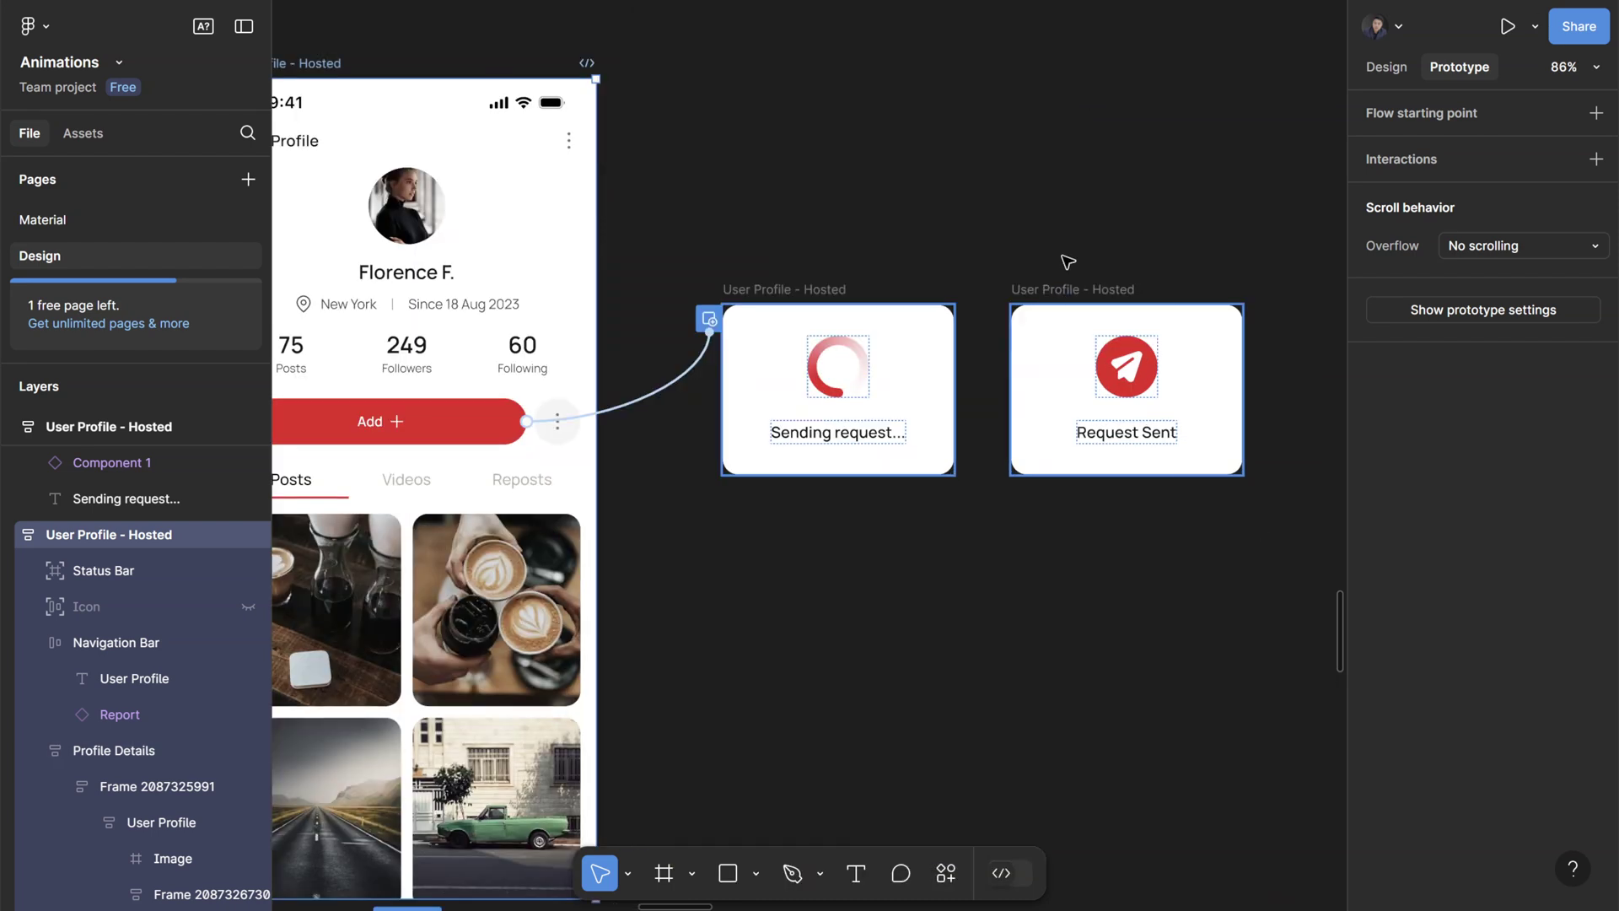
{"action": "left_click", "coordinate": [1064, 310]}
{"action": "left_click", "coordinate": [1596, 160]}
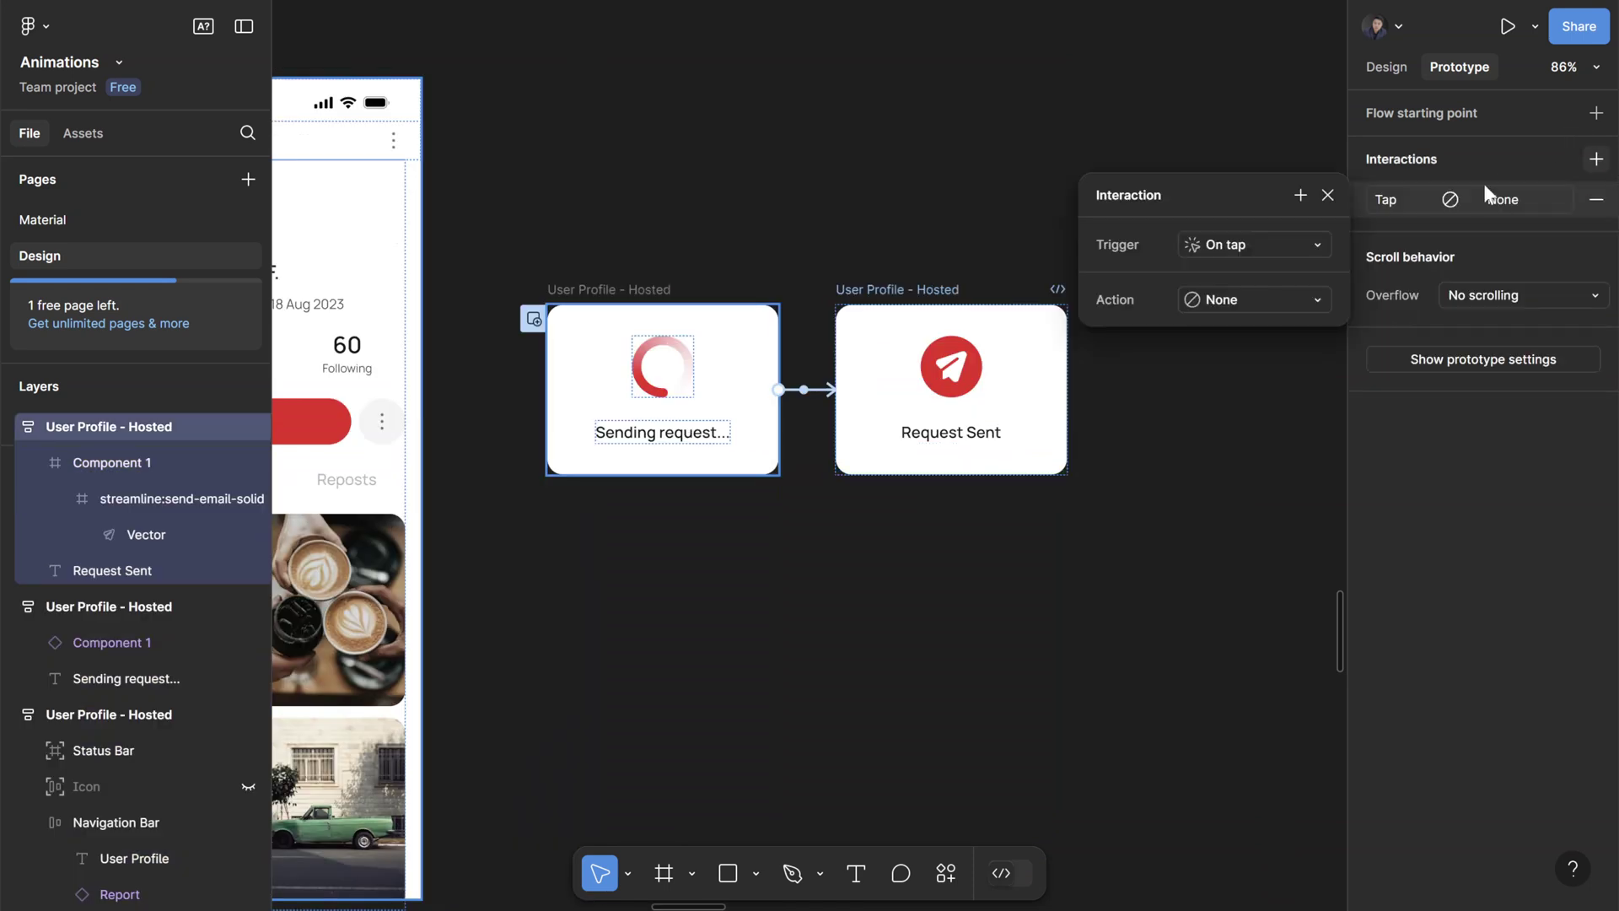
{"action": "left_click", "coordinate": [1293, 245]}
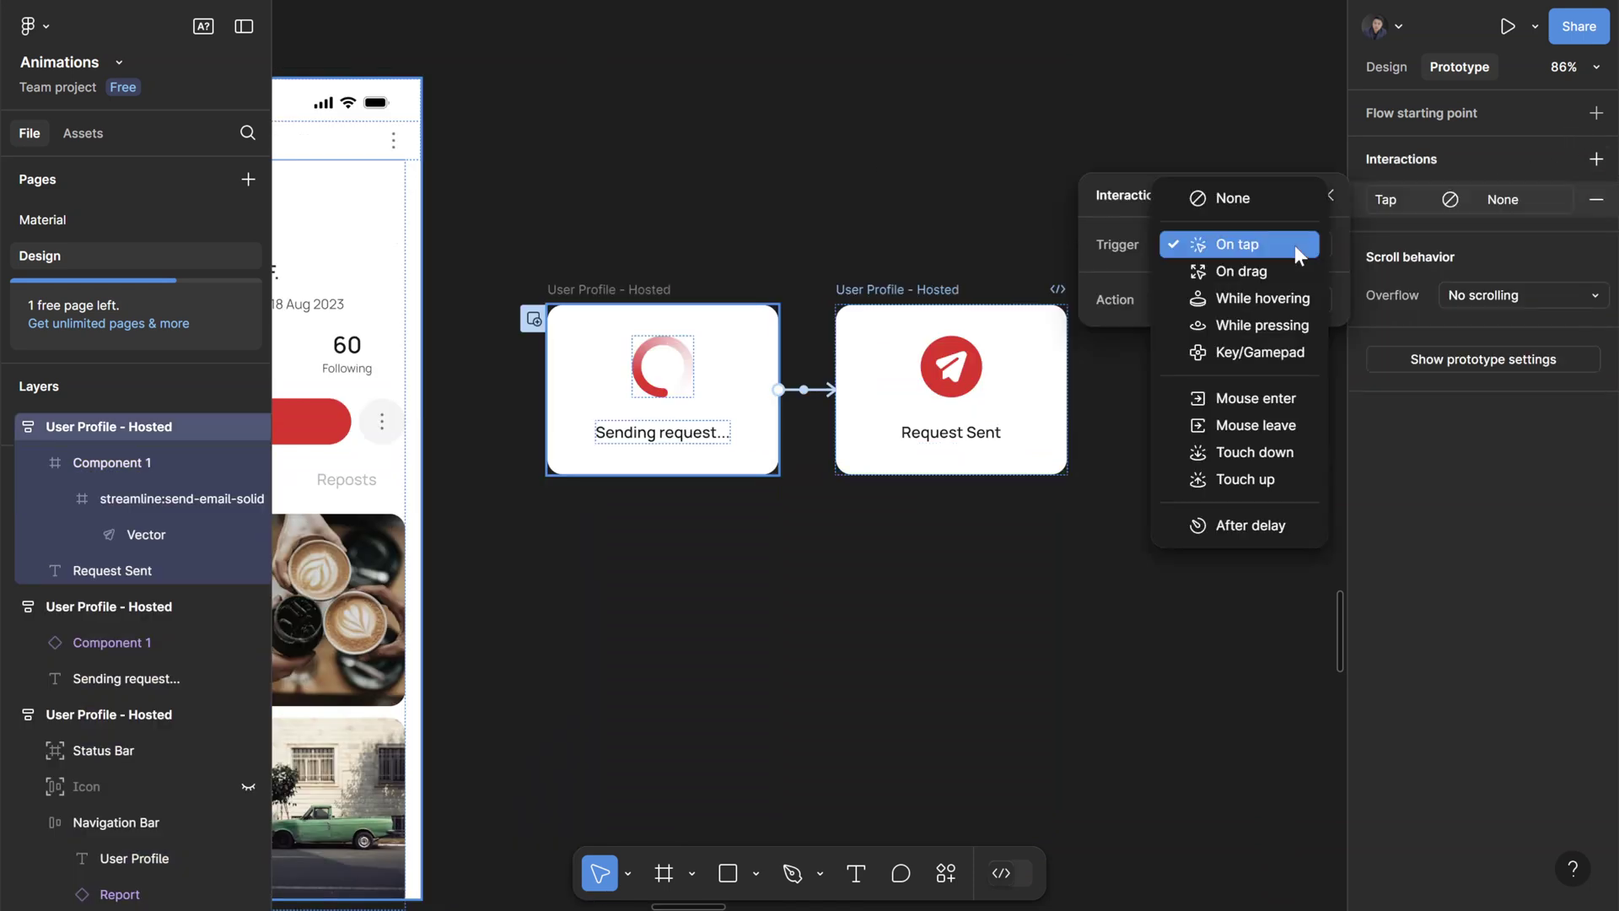
{"action": "left_click", "coordinate": [1278, 521]}
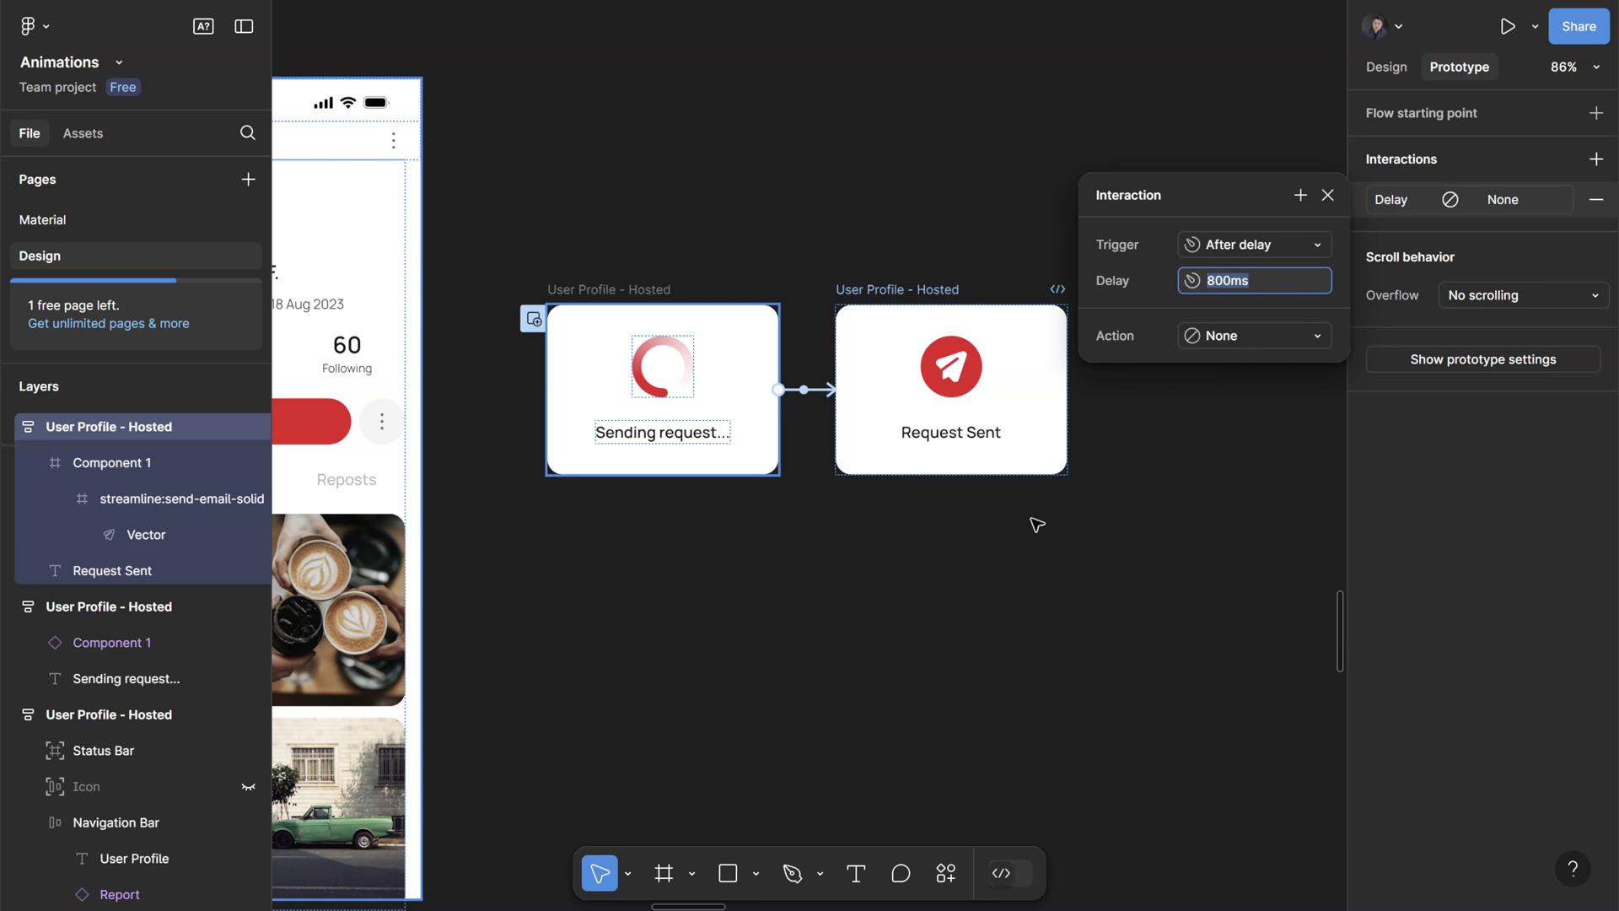
{"action": "type", "text": "1000"}
{"action": "key", "text": "Return"}
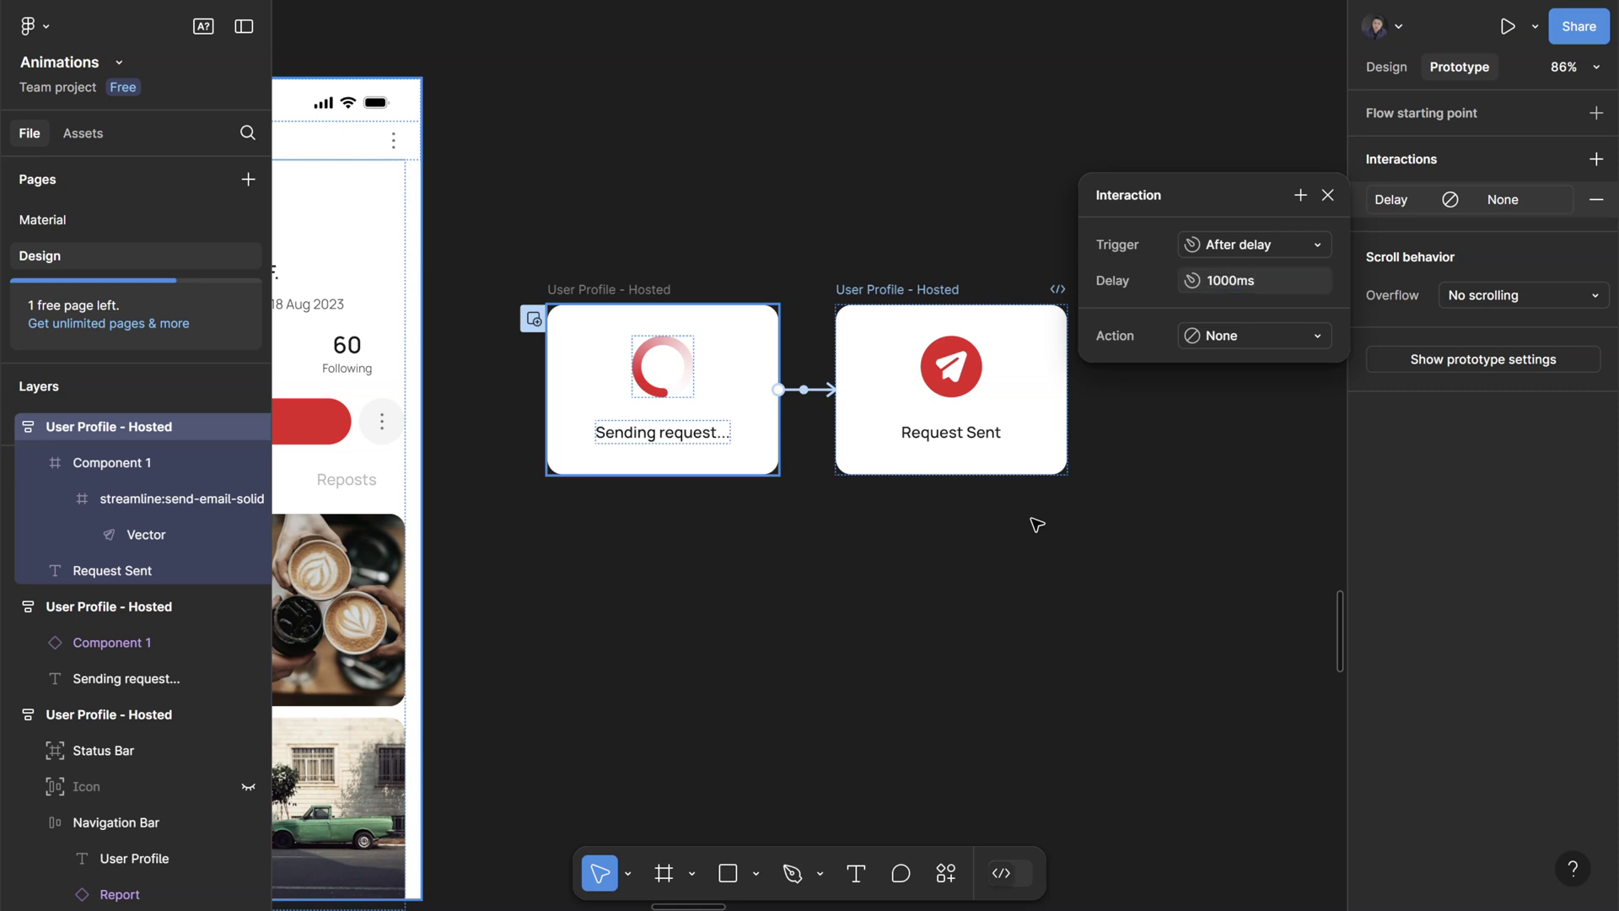
{"action": "left_click", "coordinate": [1231, 336]}
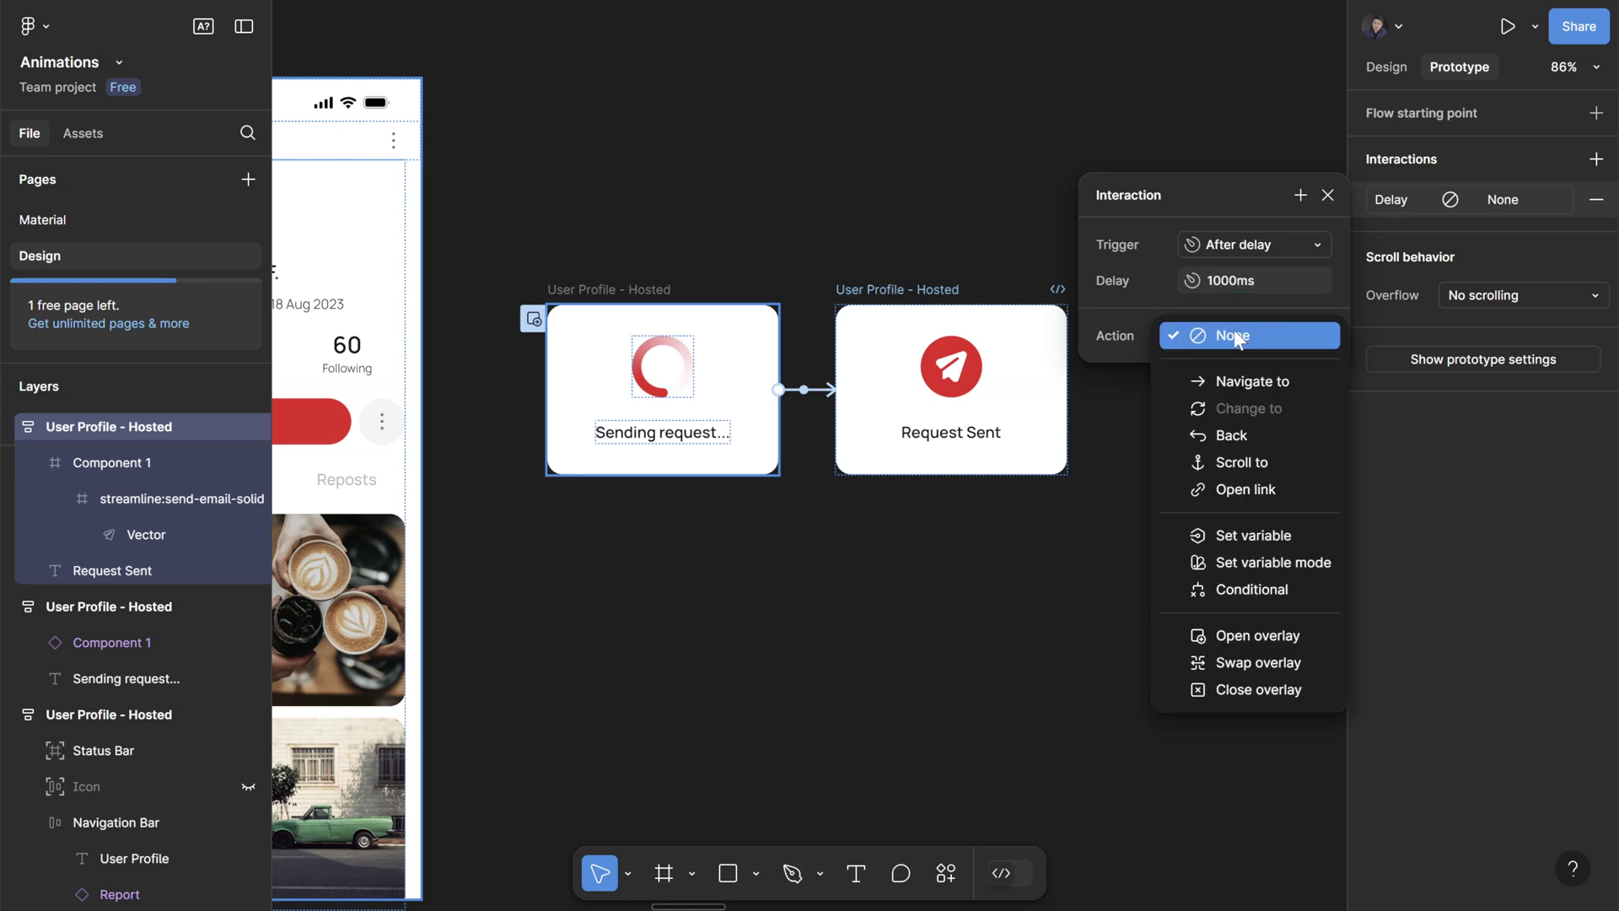
{"action": "left_click", "coordinate": [1256, 691]}
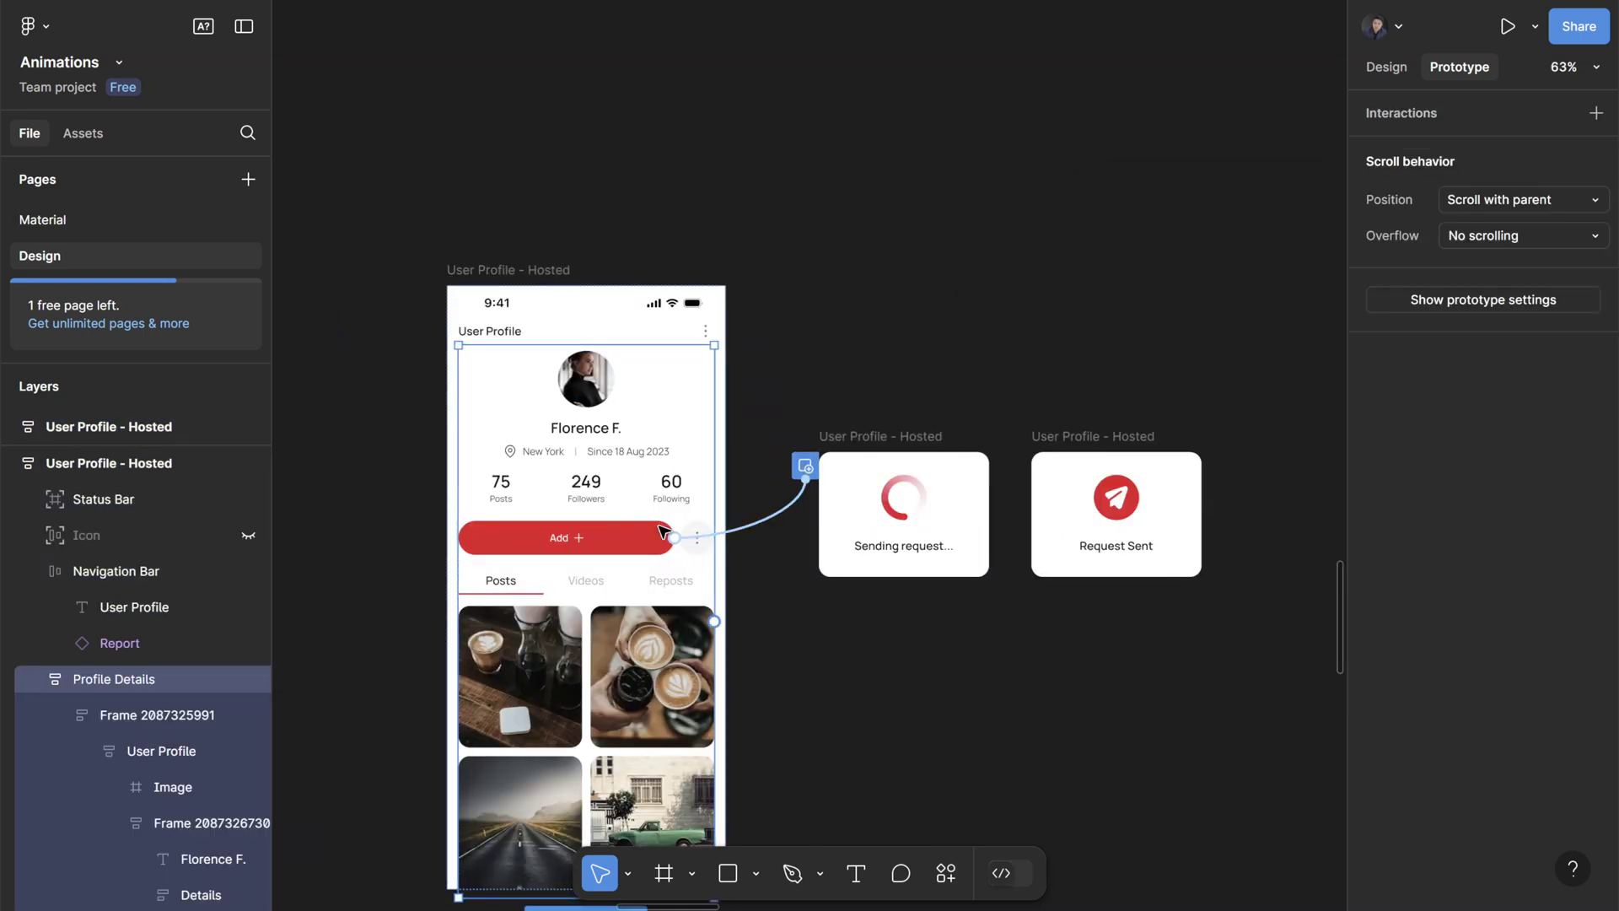
- Preview the complete Add request sequence on the User Profile screen, from sending to the overlay closing
{"action": "key", "text": "shift+space"}
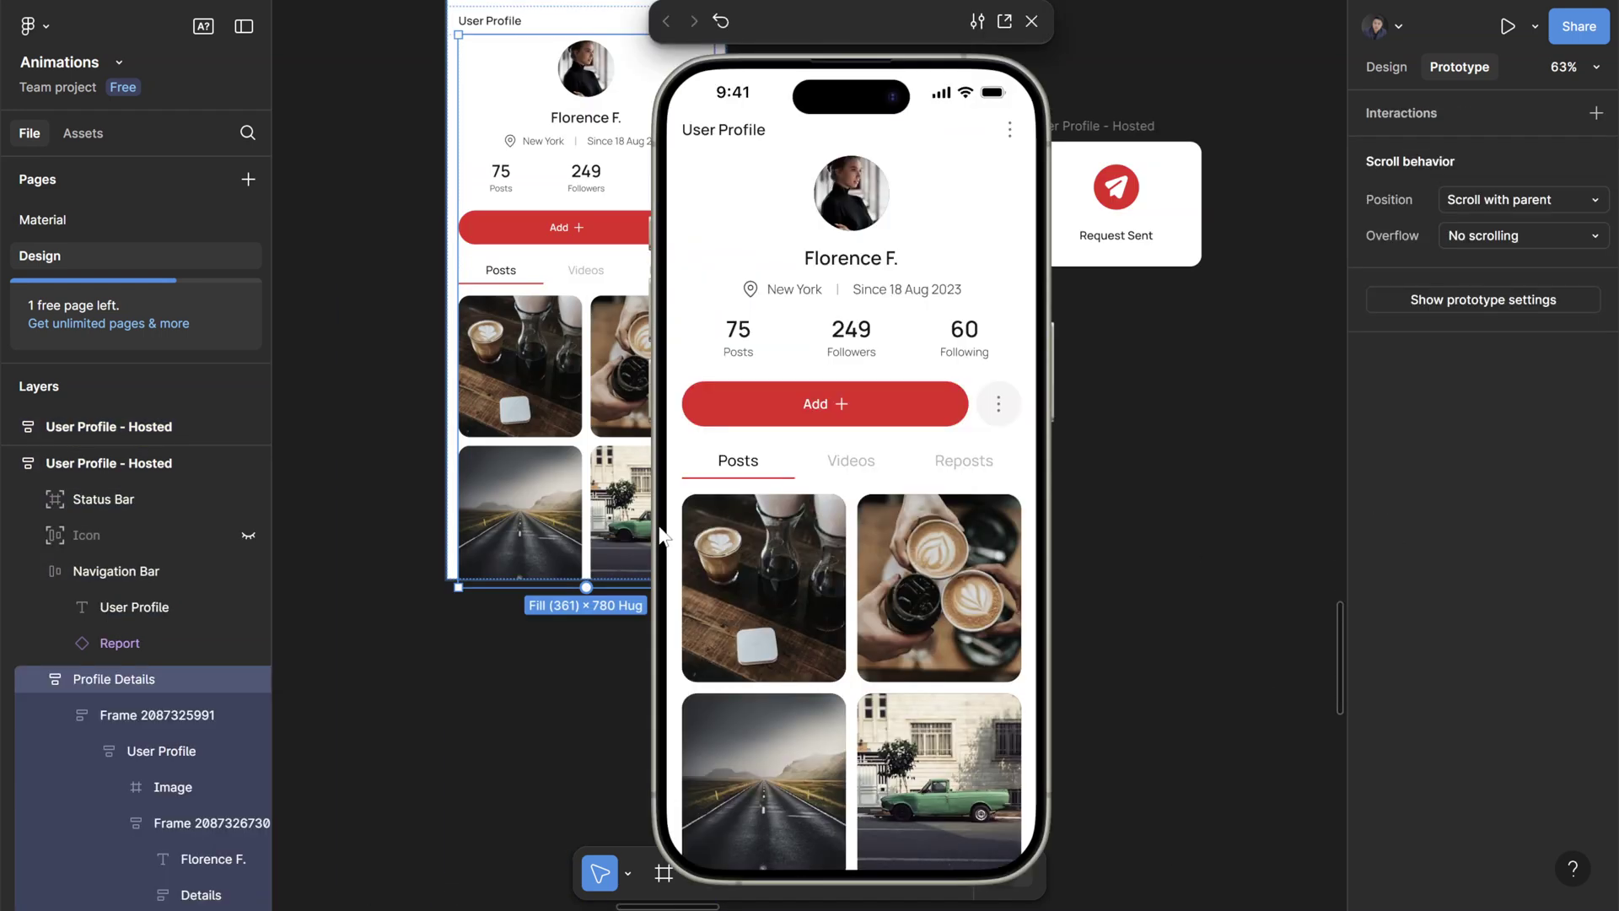
{"action": "left_click", "coordinate": [836, 410]}
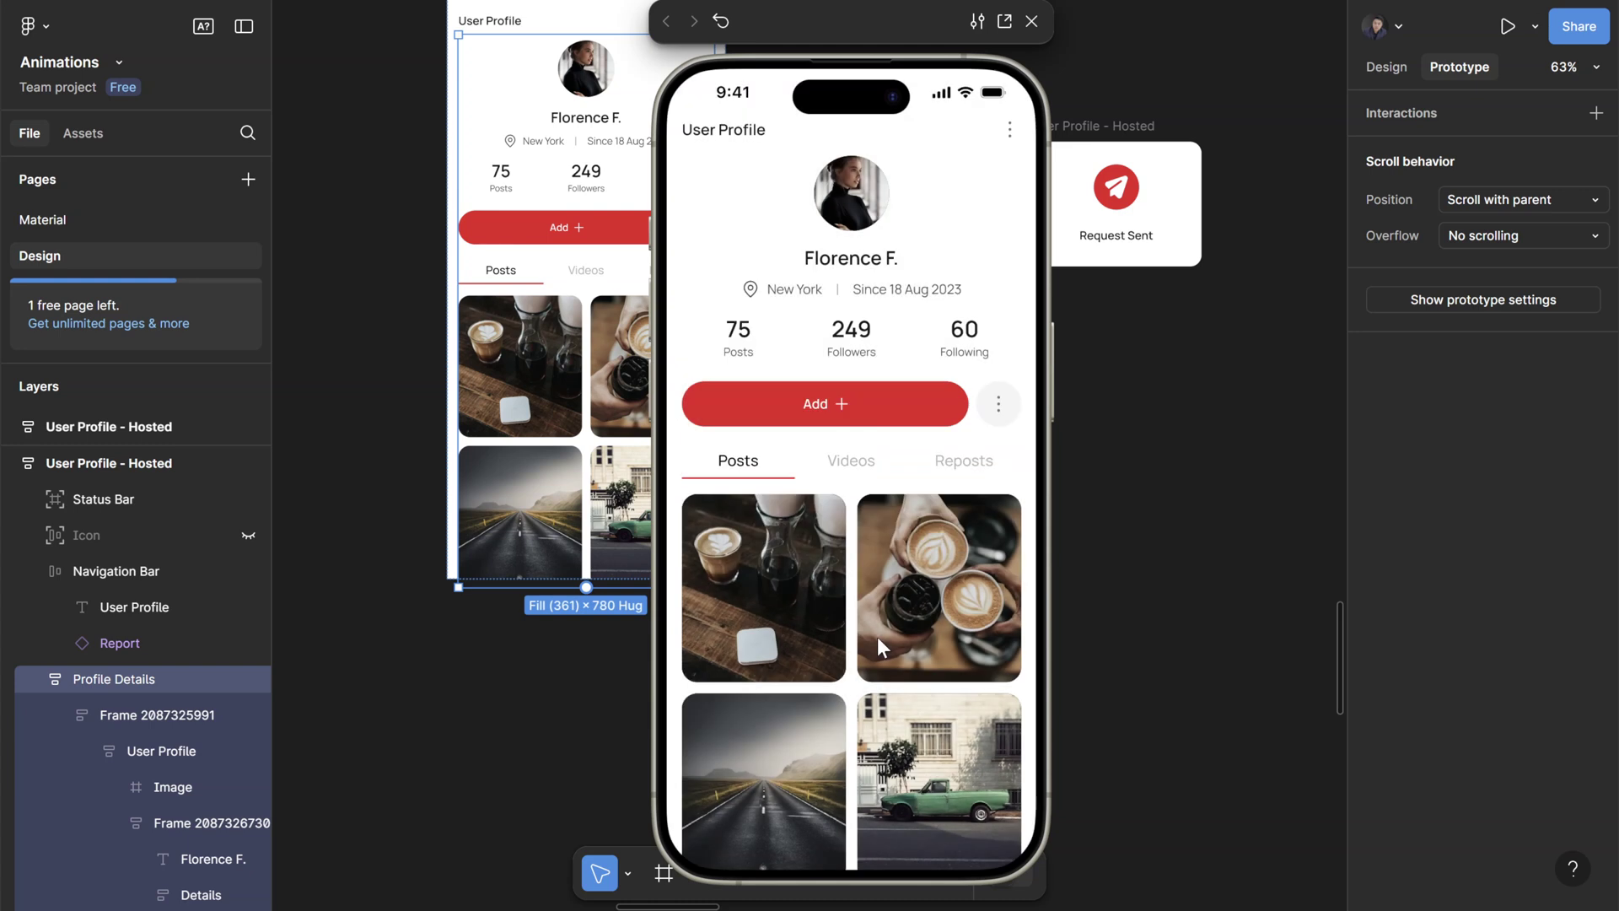
{"action": "key", "text": "Escape"}
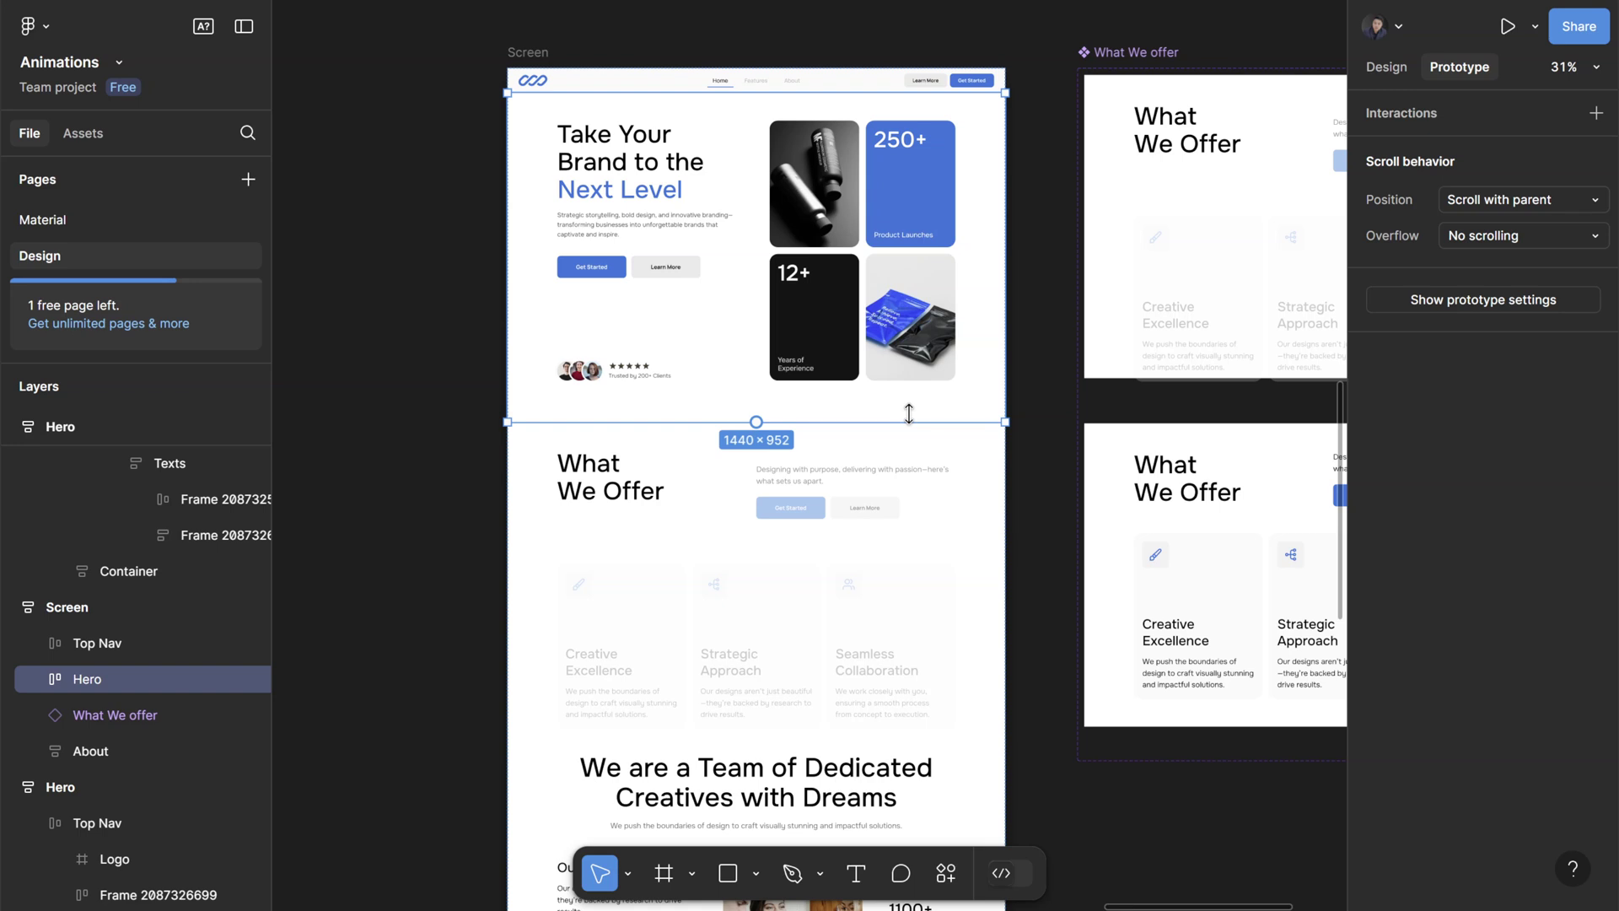
- Preview the Screen landing page and check how the What We Offer section behaves while scrolling
{"action": "key", "text": "shift+space"}
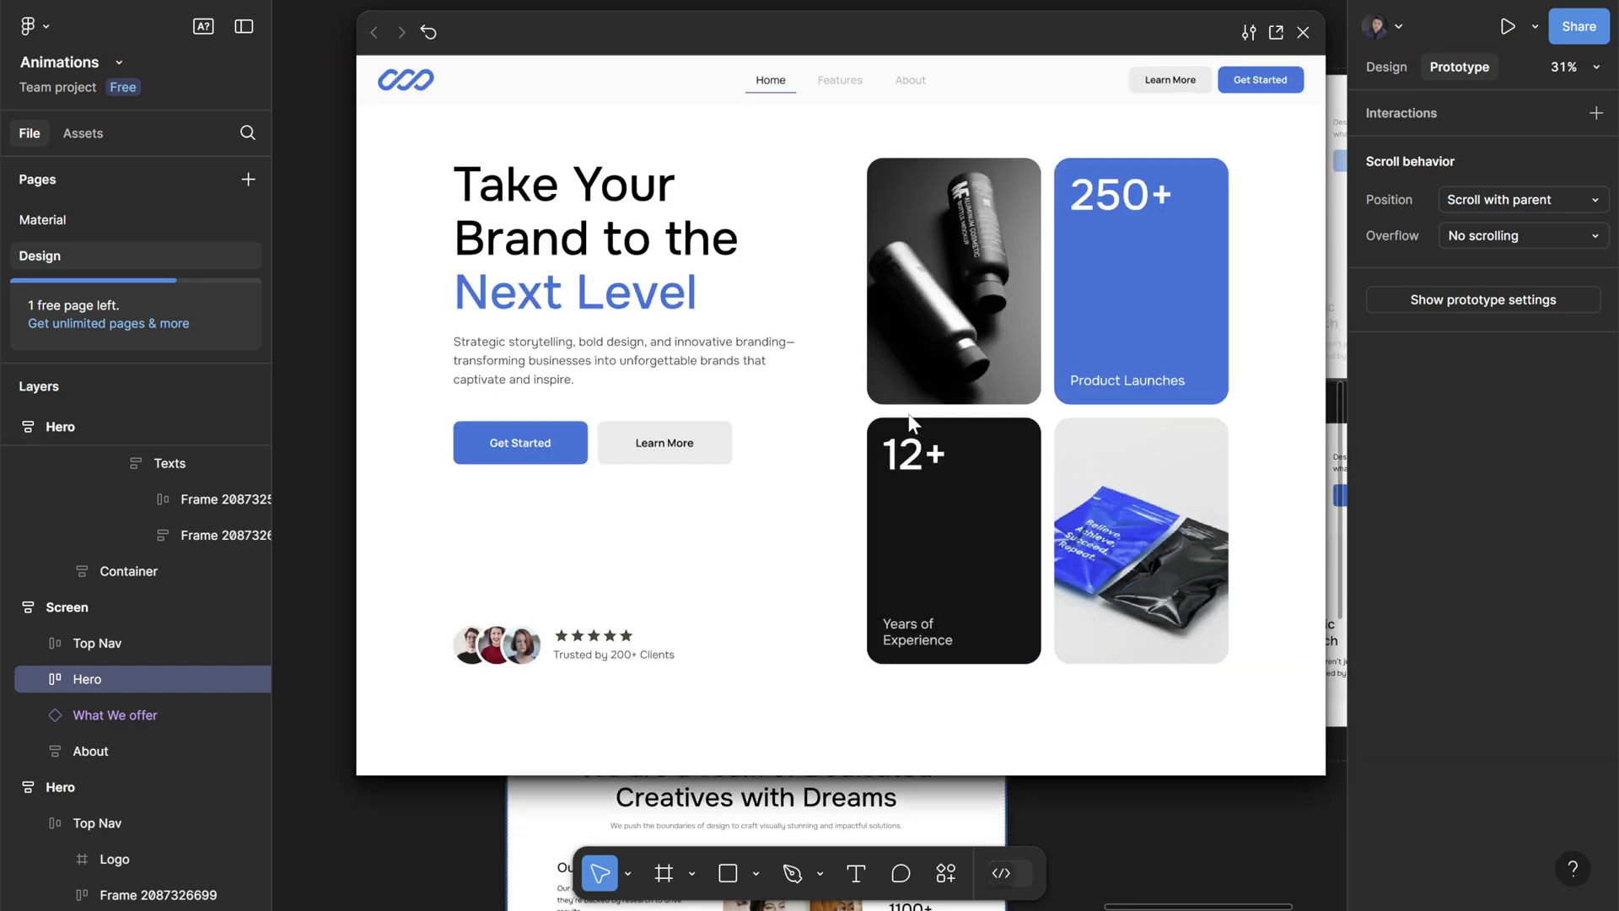
{"action": "scroll", "coordinate": [995, 432], "scroll_direction": "down", "scroll_amount": 6}
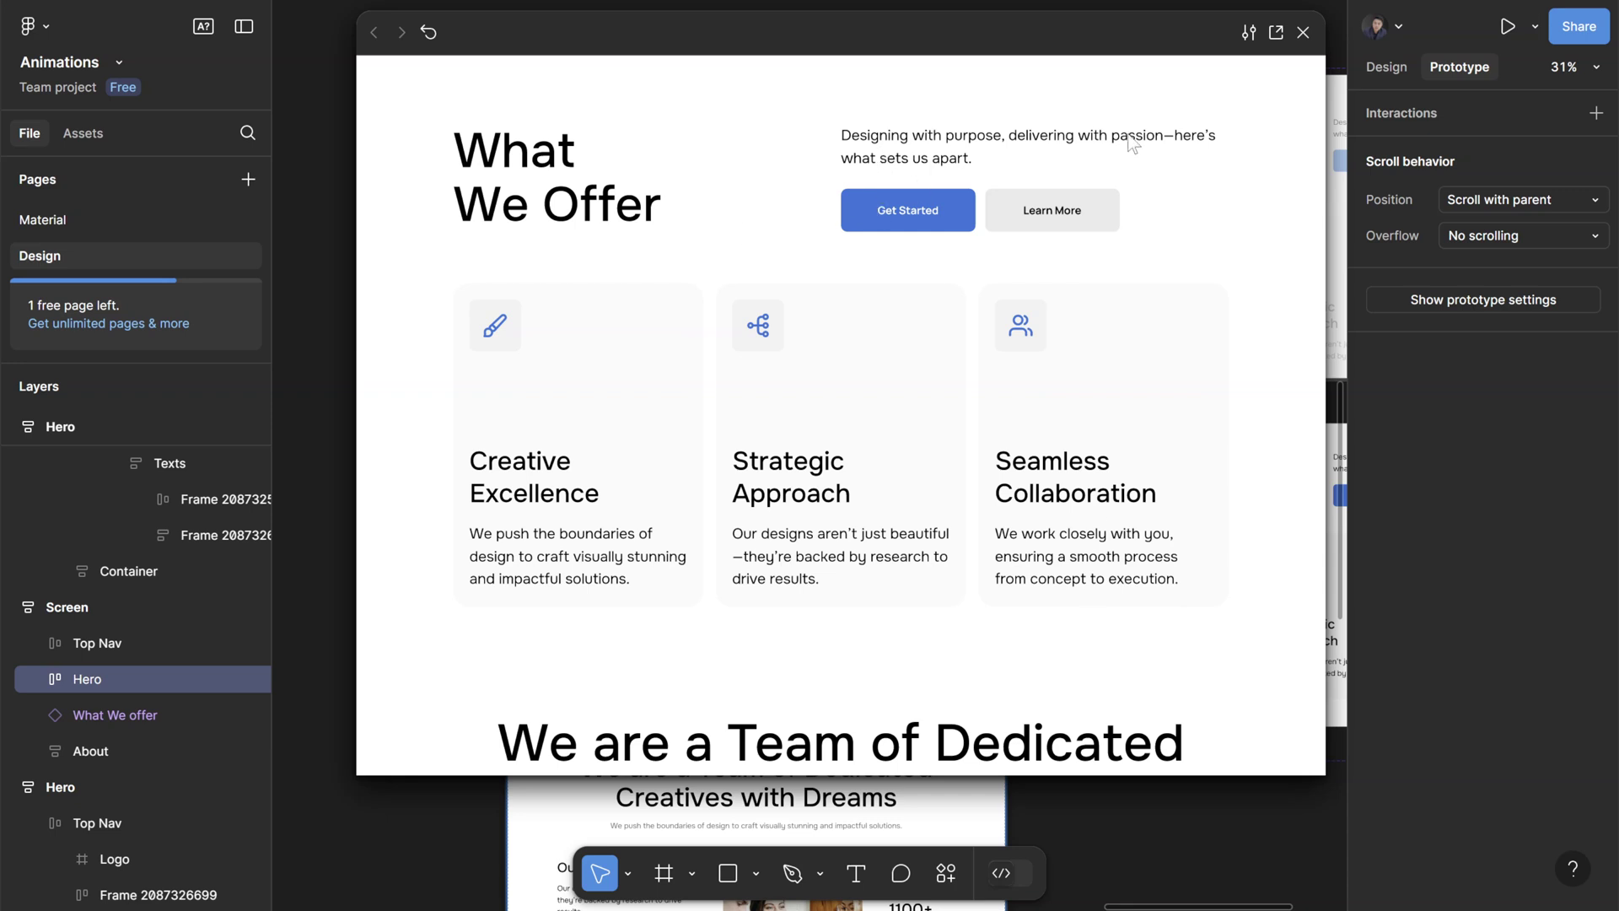
{"action": "scroll", "coordinate": [1028, 244], "scroll_direction": "up", "scroll_amount": 5}
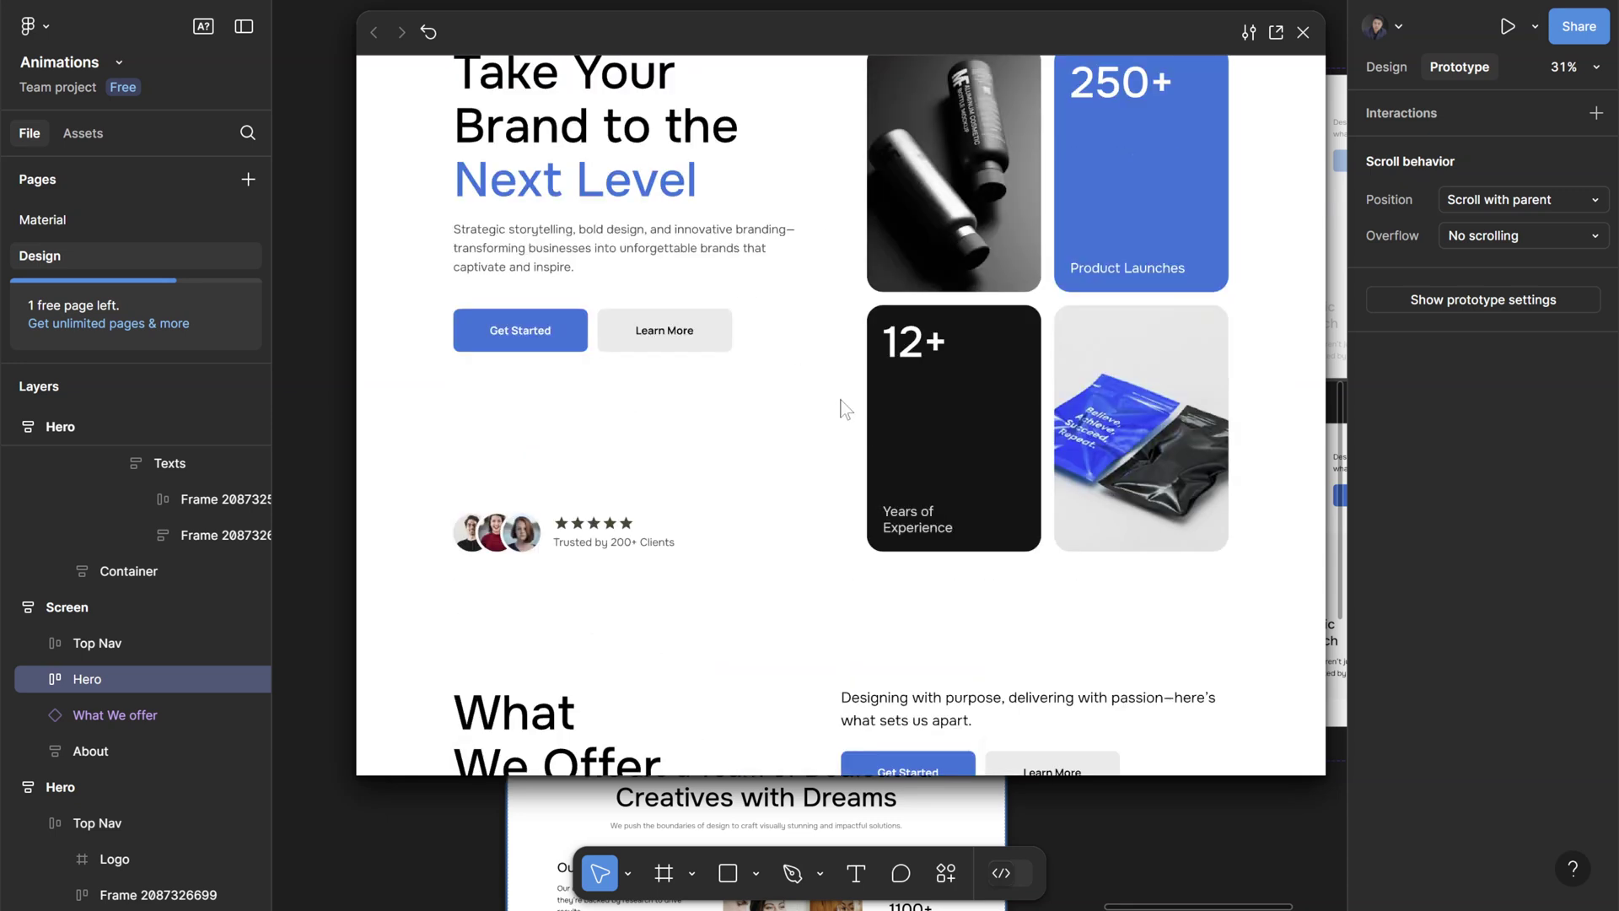
{"action": "scroll", "coordinate": [869, 540], "scroll_direction": "up", "scroll_amount": 2}
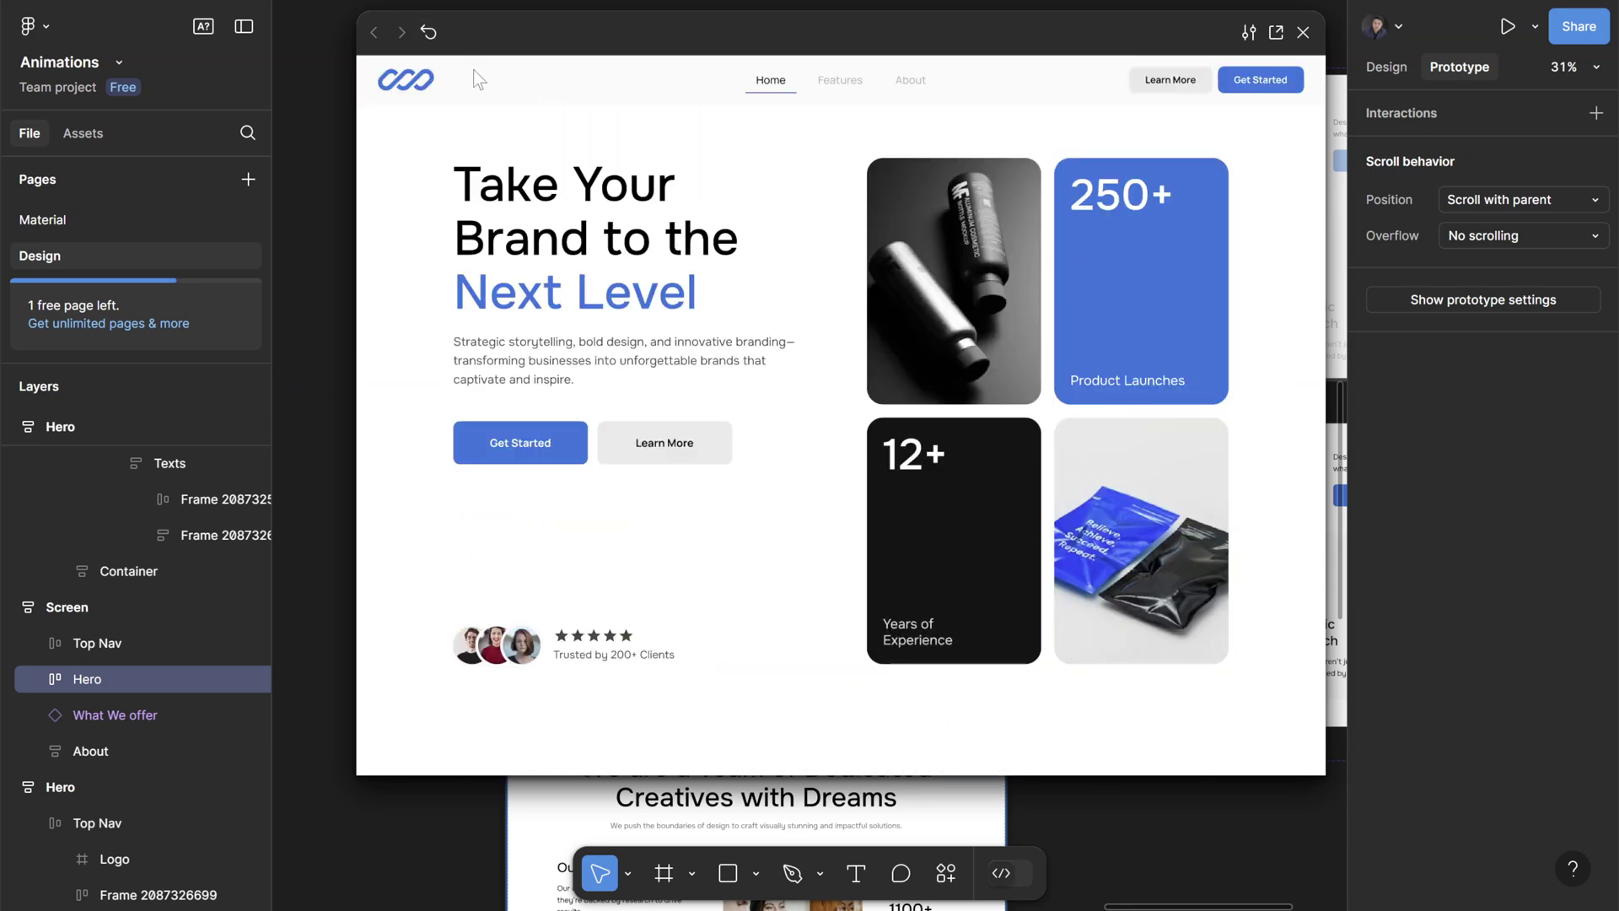
{"action": "scroll", "coordinate": [882, 538], "scroll_direction": "down", "scroll_amount": 5}
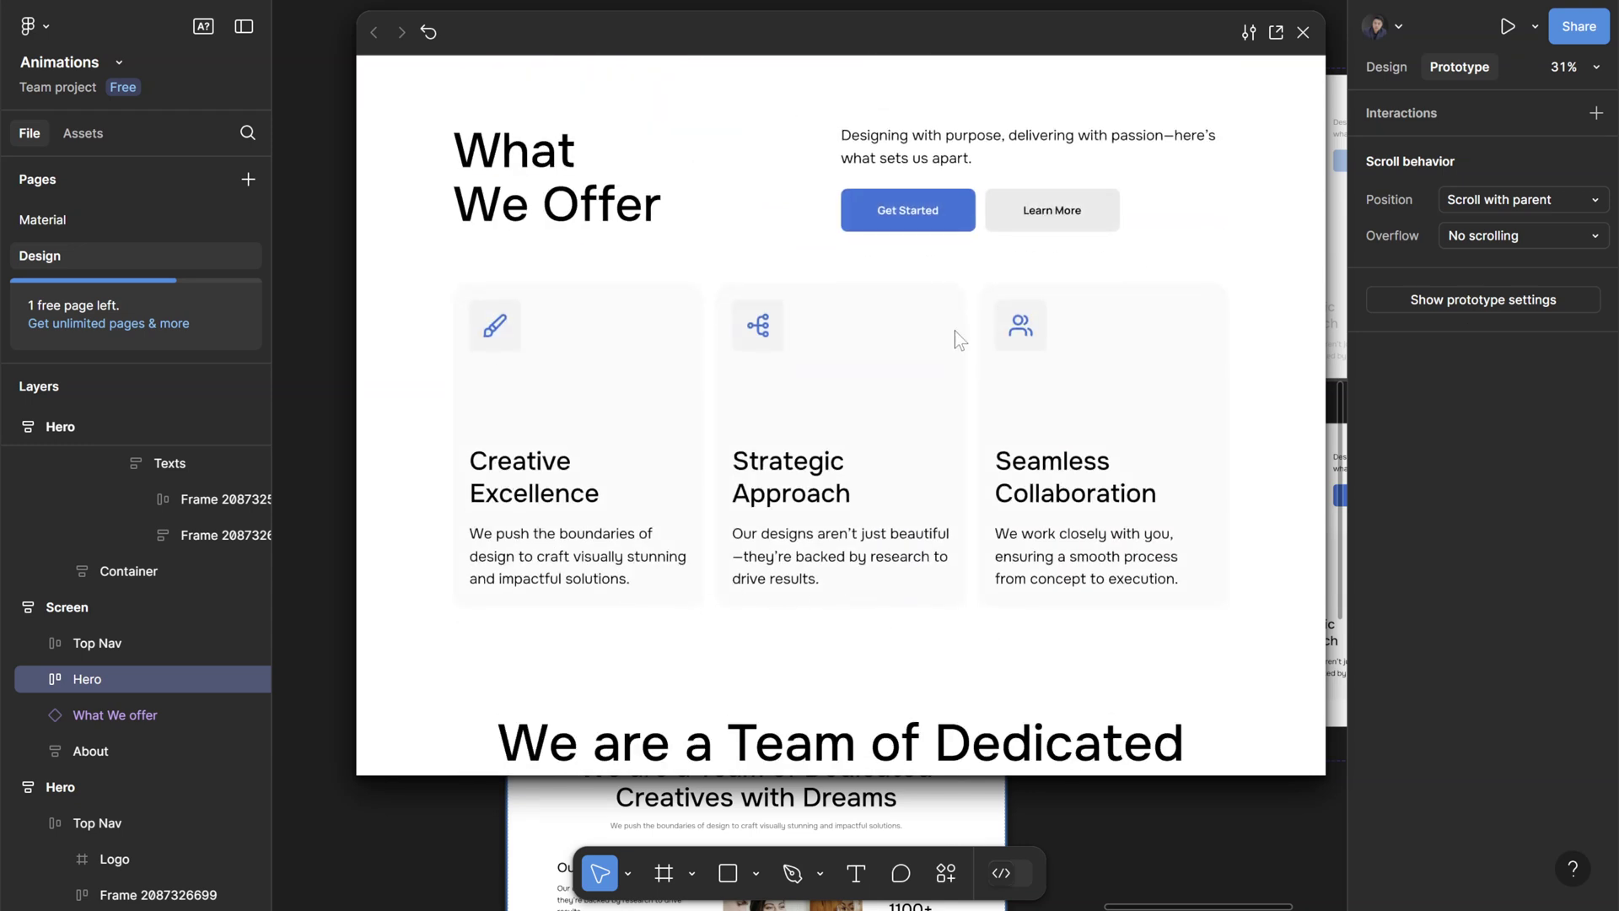
{"action": "left_click", "coordinate": [1303, 32]}
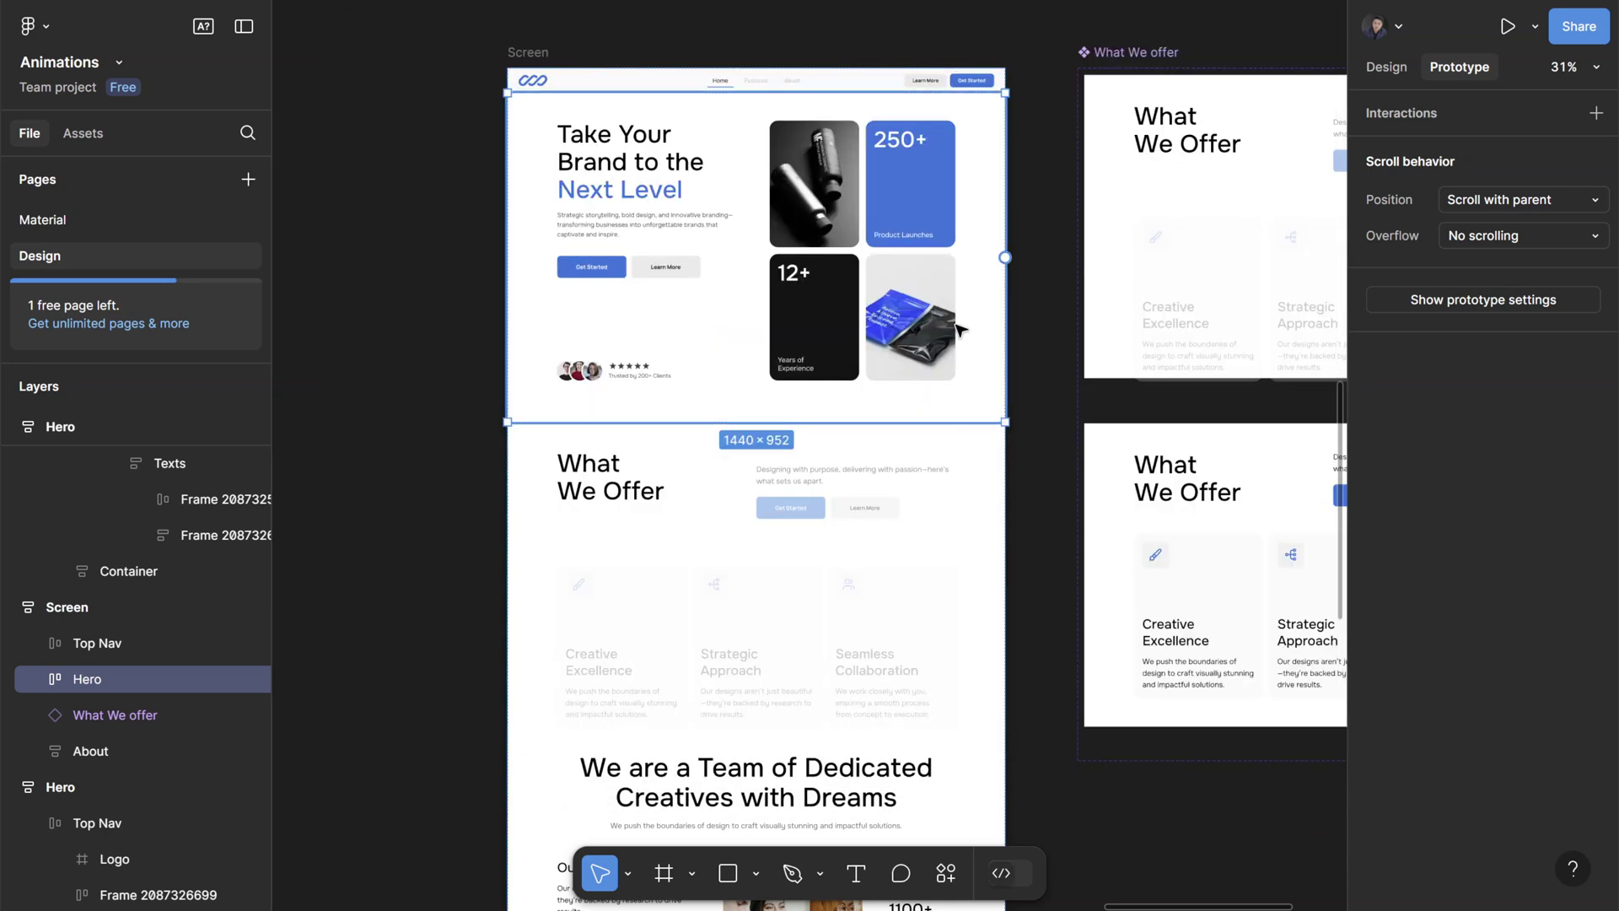
- Look over the sections of the Screen frame and select its Top Nav
{"action": "key", "text": "Escape"}
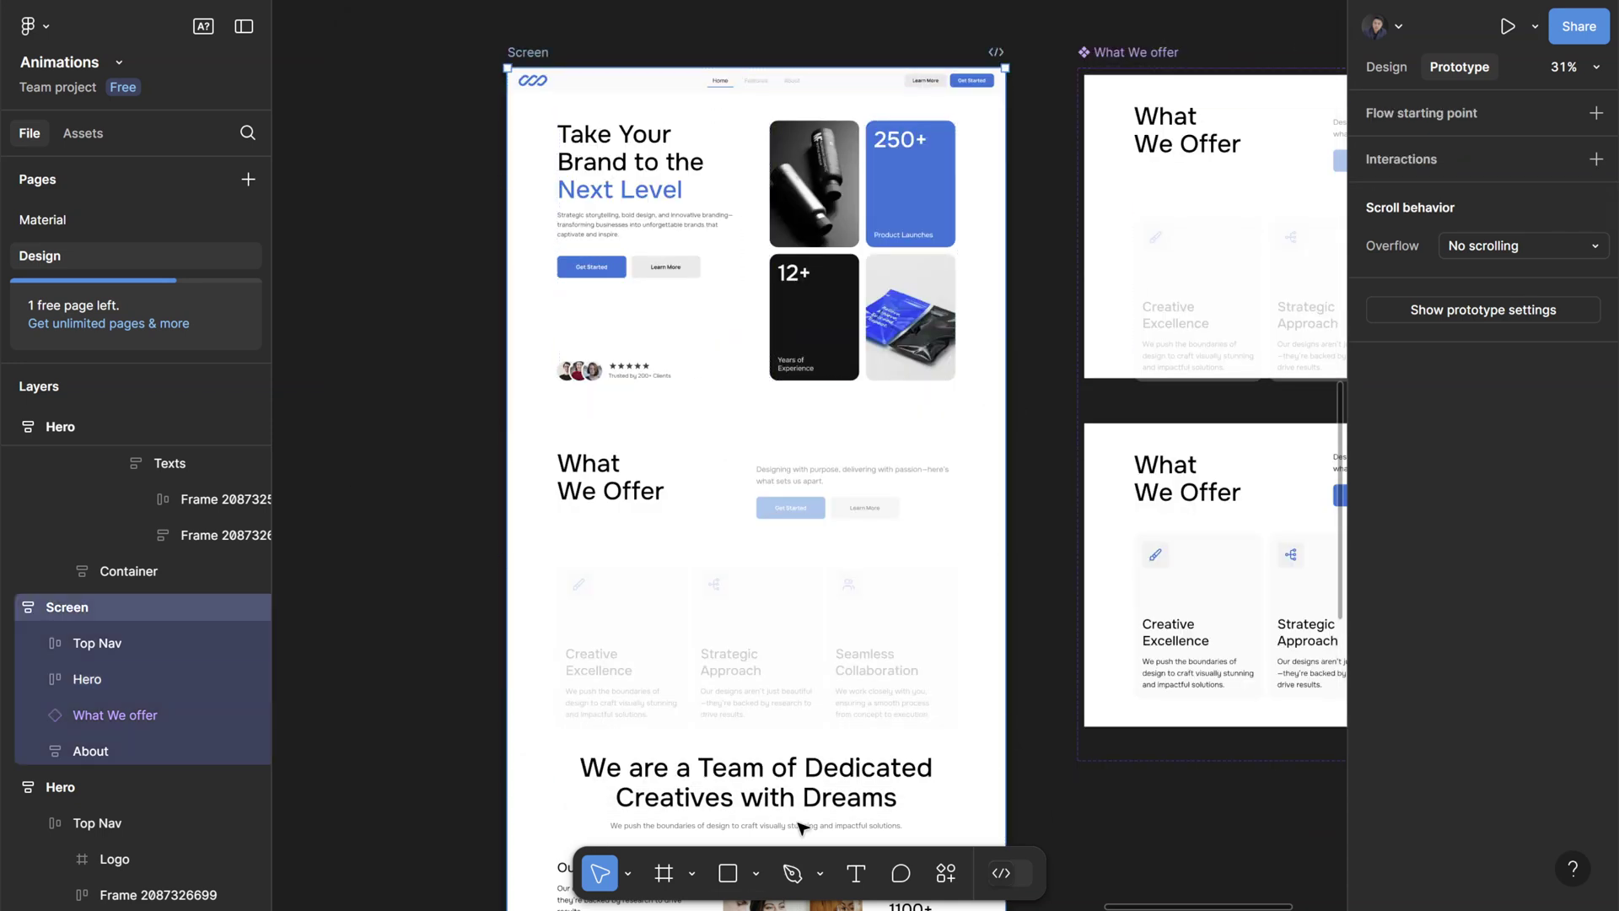
{"action": "scroll", "coordinate": [827, 809], "scroll_direction": "down", "scroll_amount": 5}
{"action": "scroll", "coordinate": [867, 755], "scroll_direction": "up", "scroll_amount": 6}
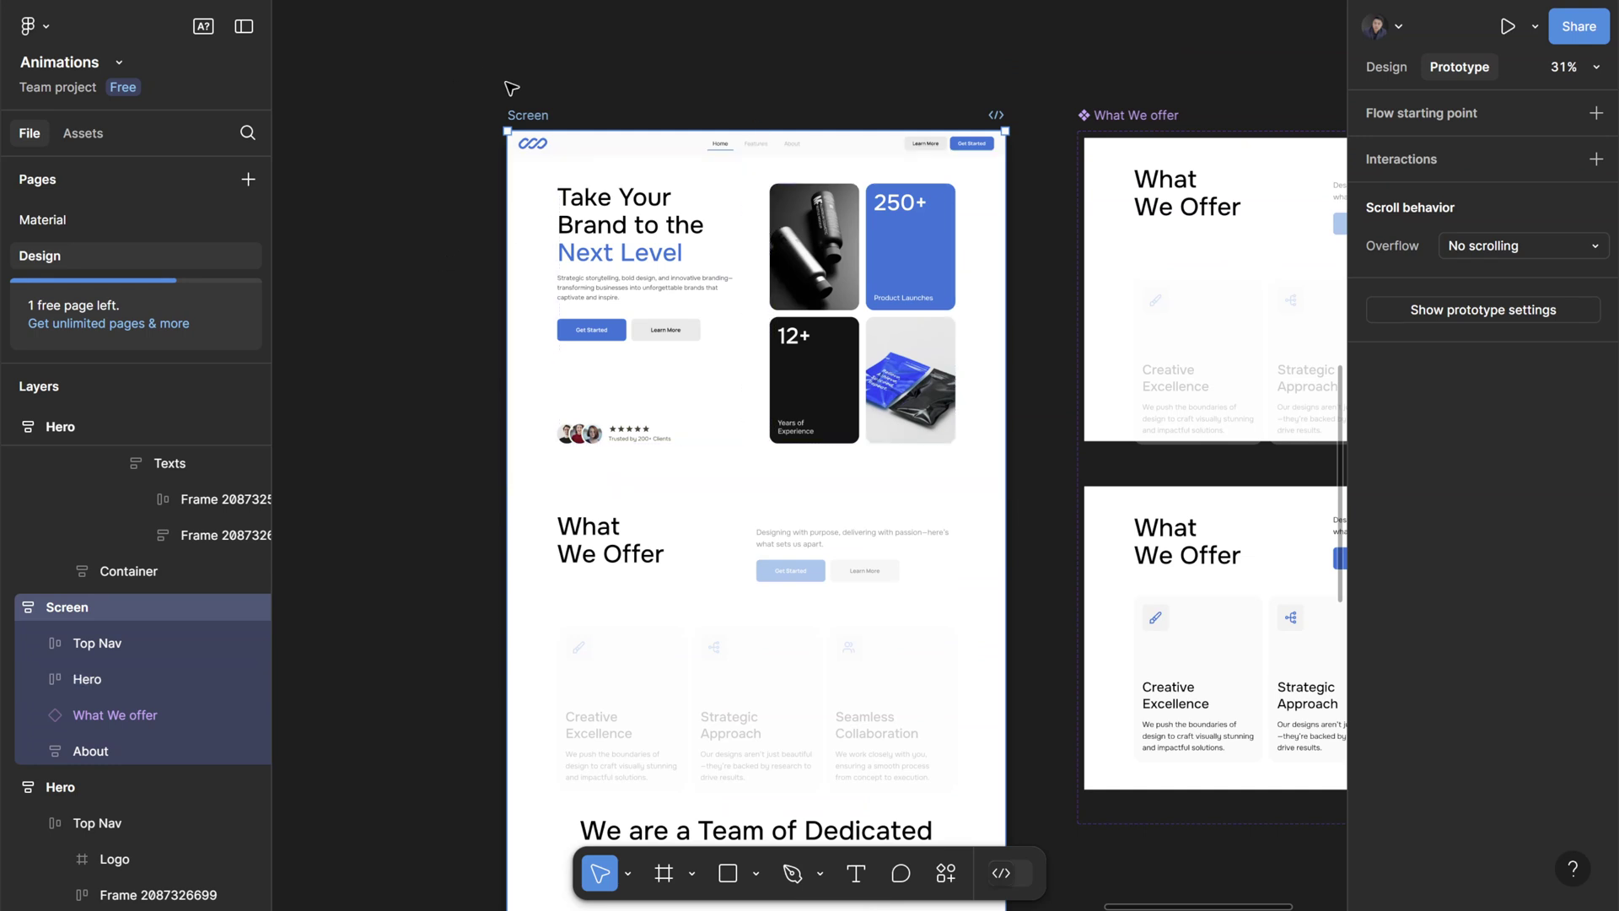
{"action": "left_click", "coordinate": [665, 155]}
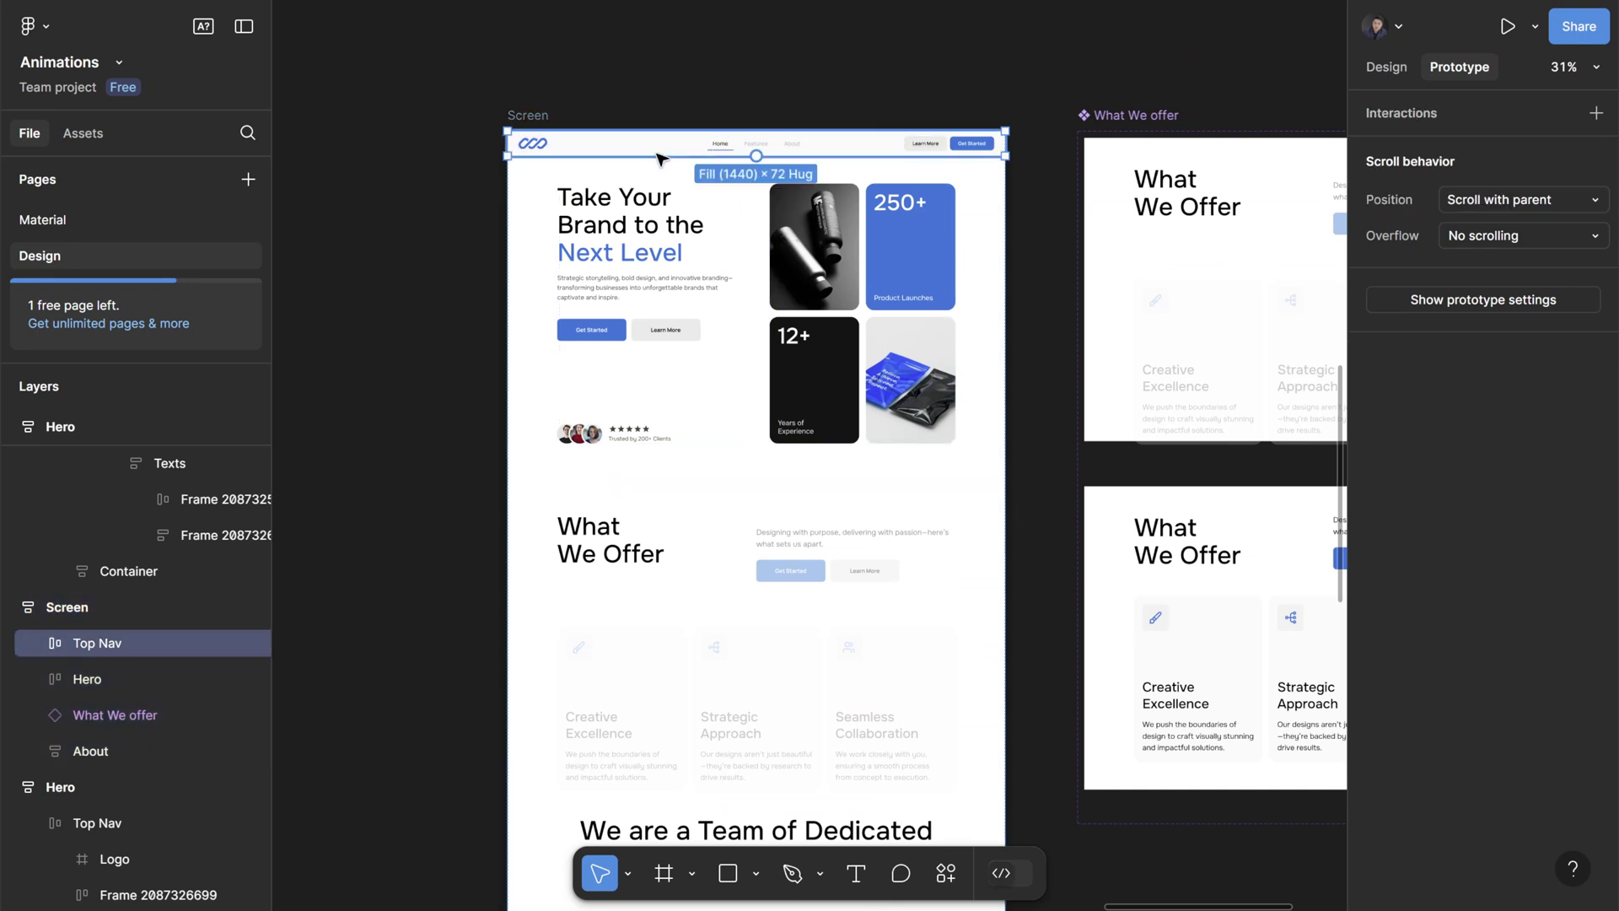
- Examine the Hero, What We offer and About sections of the Screen frame one after another
{"action": "left_click", "coordinate": [129, 676]}
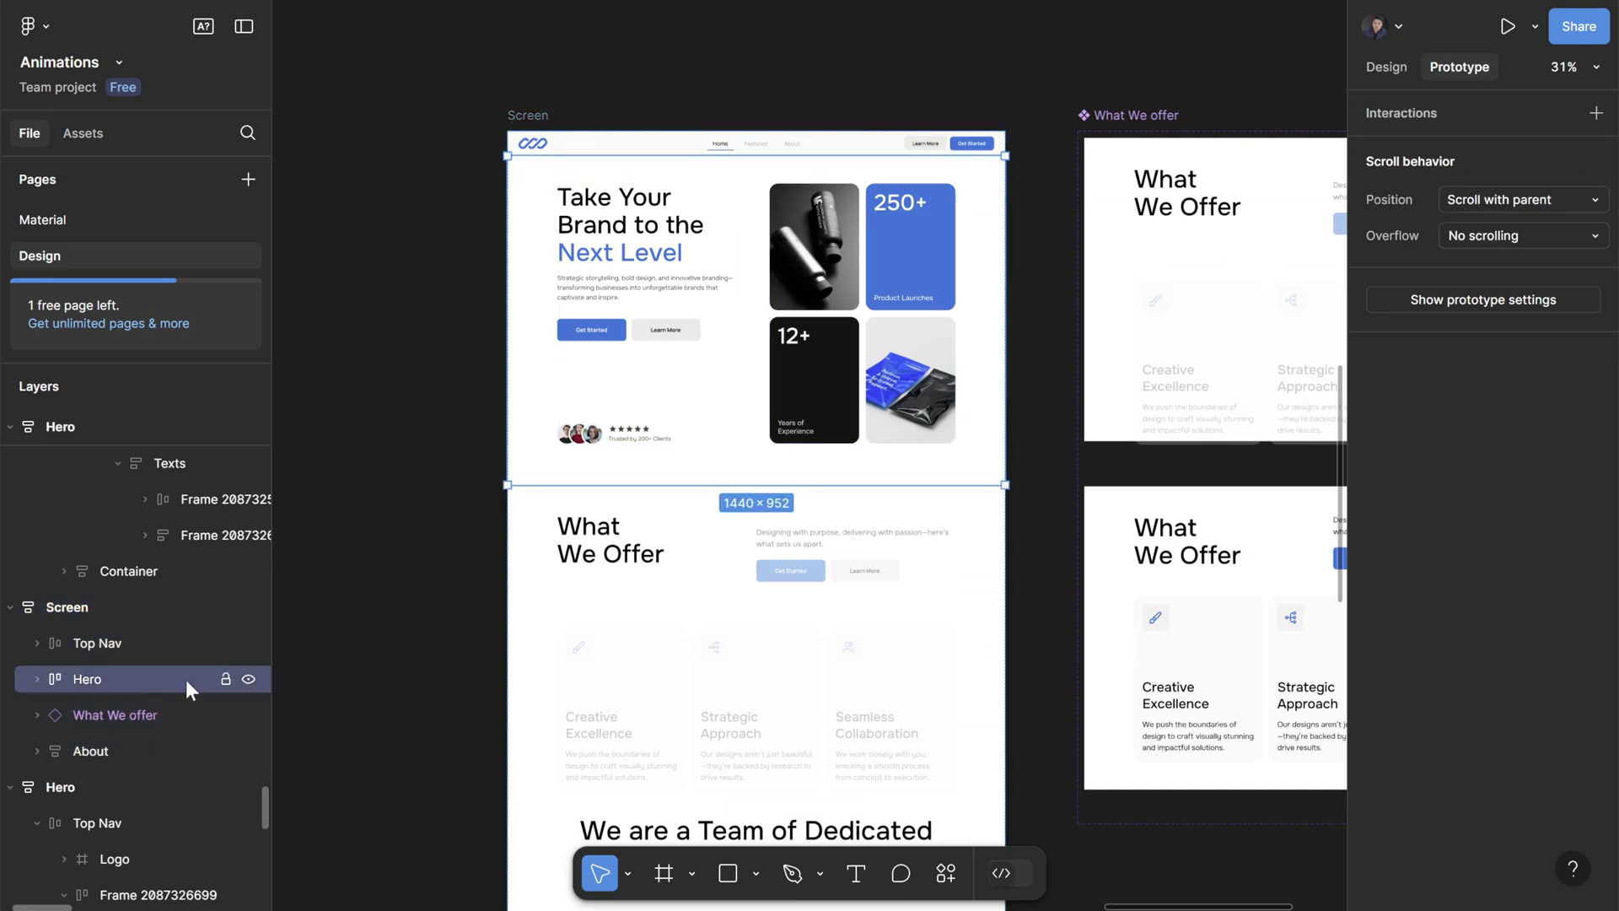
{"action": "scroll", "coordinate": [344, 679], "scroll_direction": "down", "scroll_amount": 2}
{"action": "left_click", "coordinate": [156, 731]}
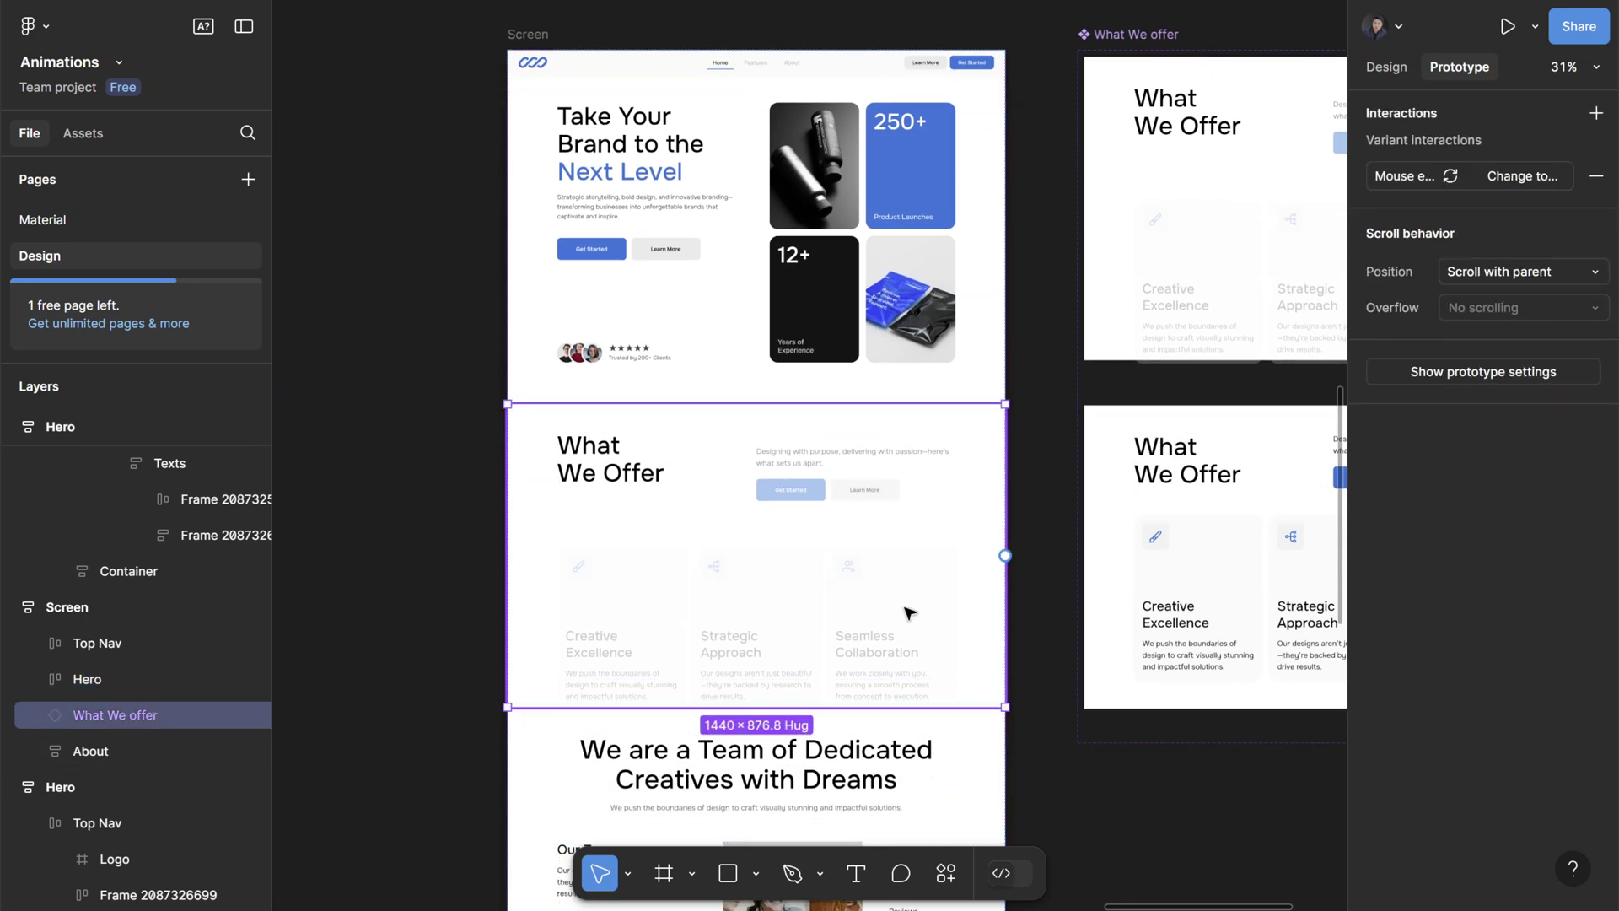
{"action": "scroll", "coordinate": [910, 615], "scroll_direction": "down", "scroll_amount": 2}
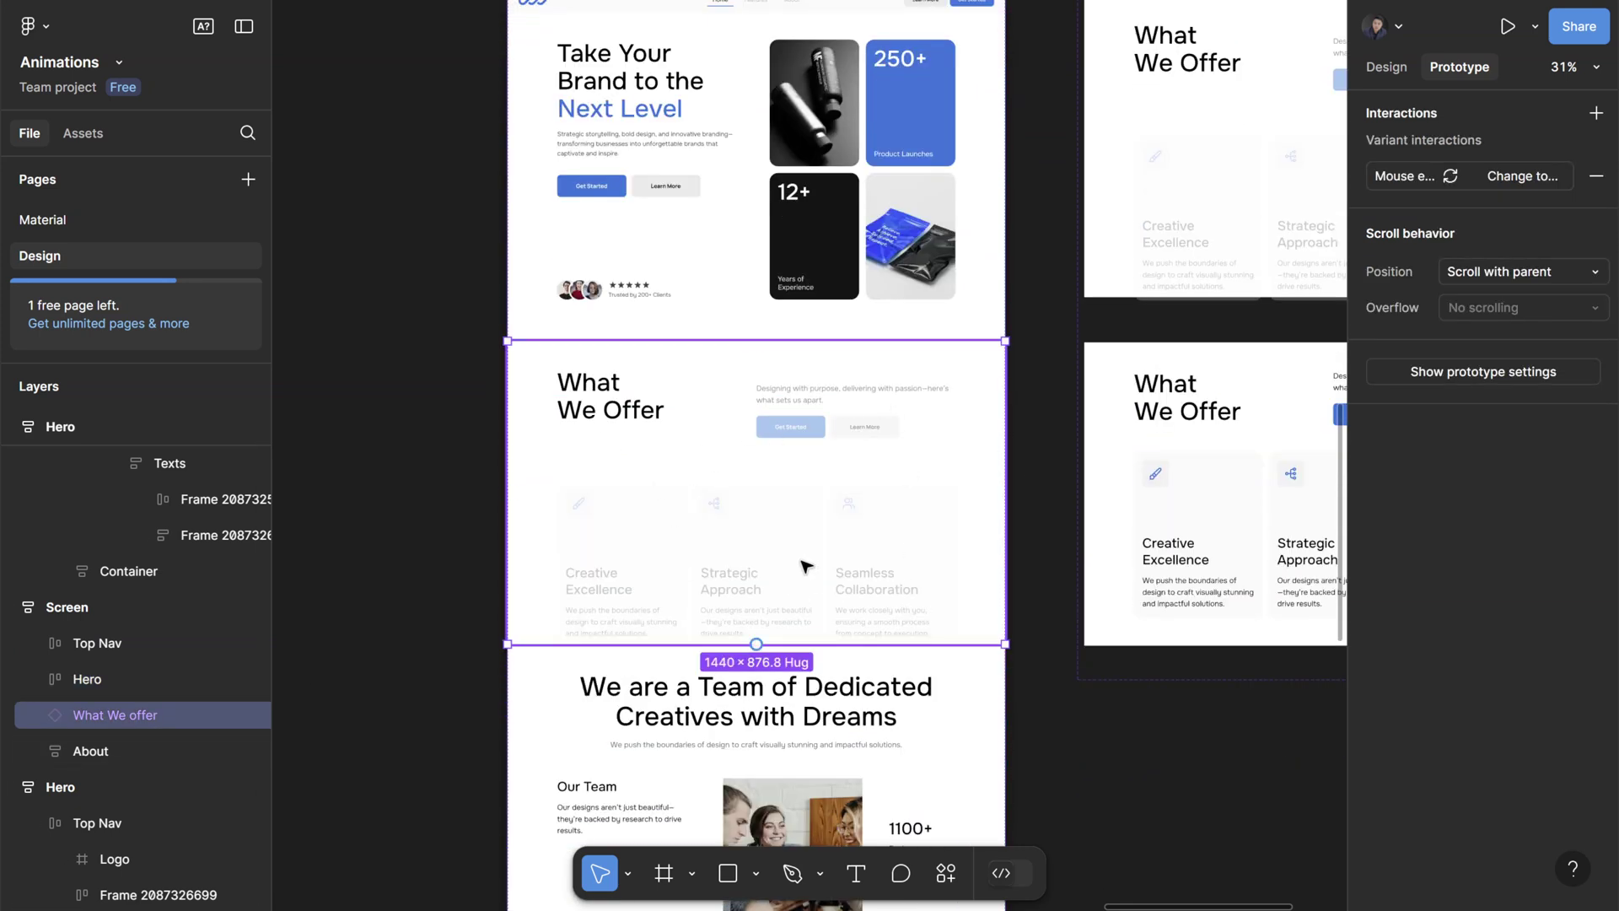
{"action": "scroll", "coordinate": [856, 568], "scroll_direction": "down", "scroll_amount": 1}
{"action": "left_click", "coordinate": [91, 750]}
{"action": "scroll", "coordinate": [332, 664], "scroll_direction": "down", "scroll_amount": 8}
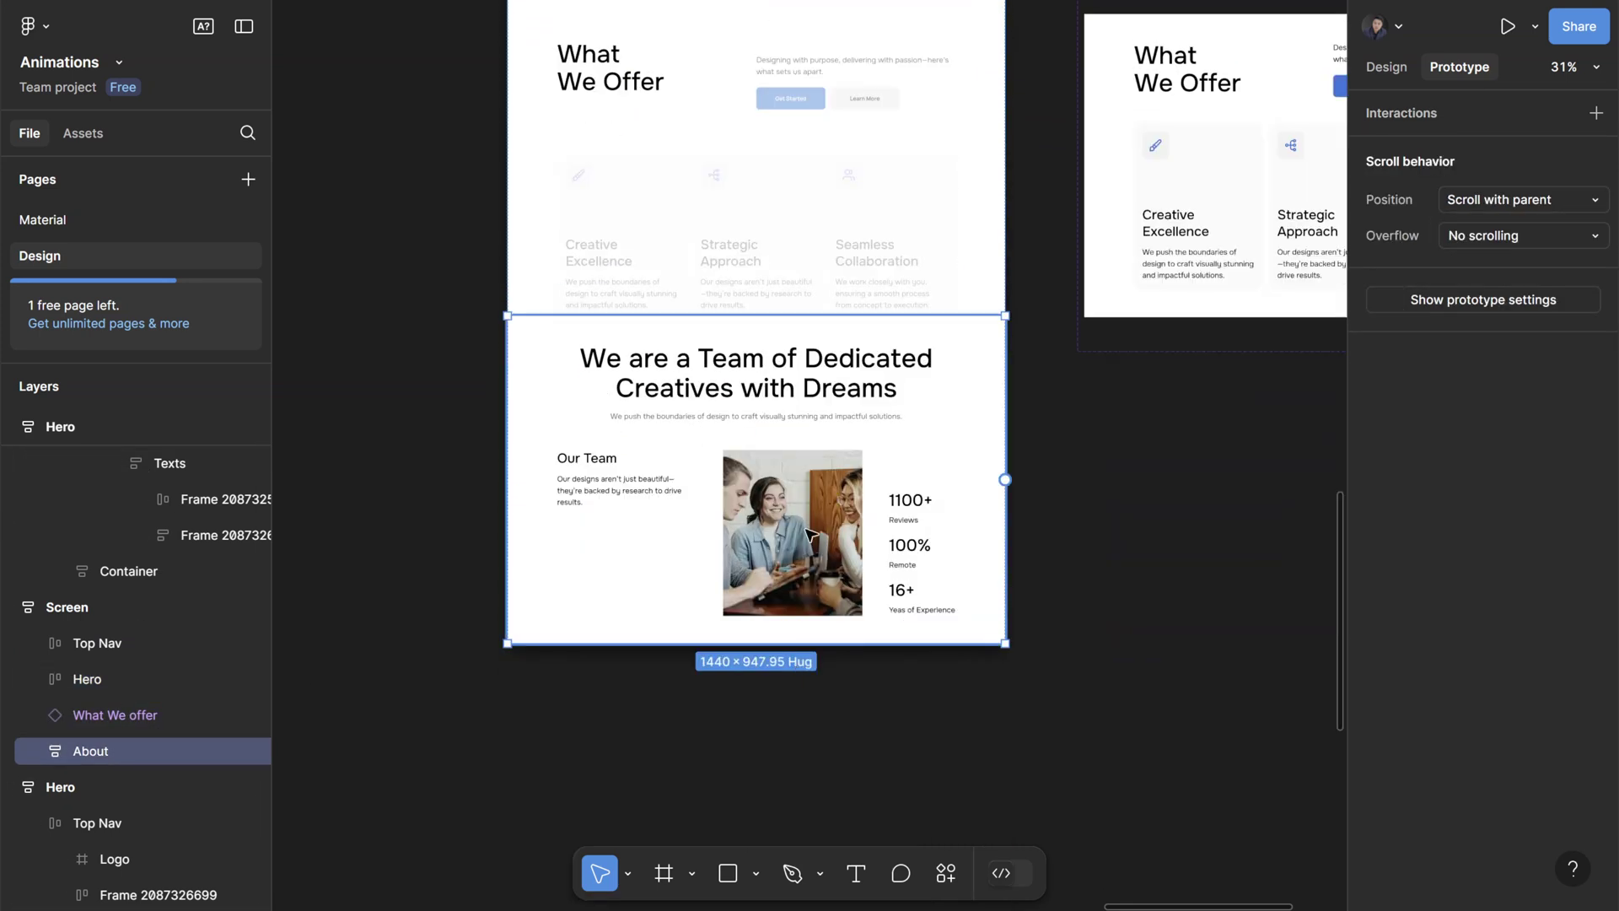
{"action": "left_click", "coordinate": [1109, 777]}
{"action": "scroll", "coordinate": [904, 588], "scroll_direction": "up", "scroll_amount": 12}
- Compare the What We Offer instance in the Screen frame with the Default variant of its main component
{"action": "left_click", "coordinate": [818, 519]}
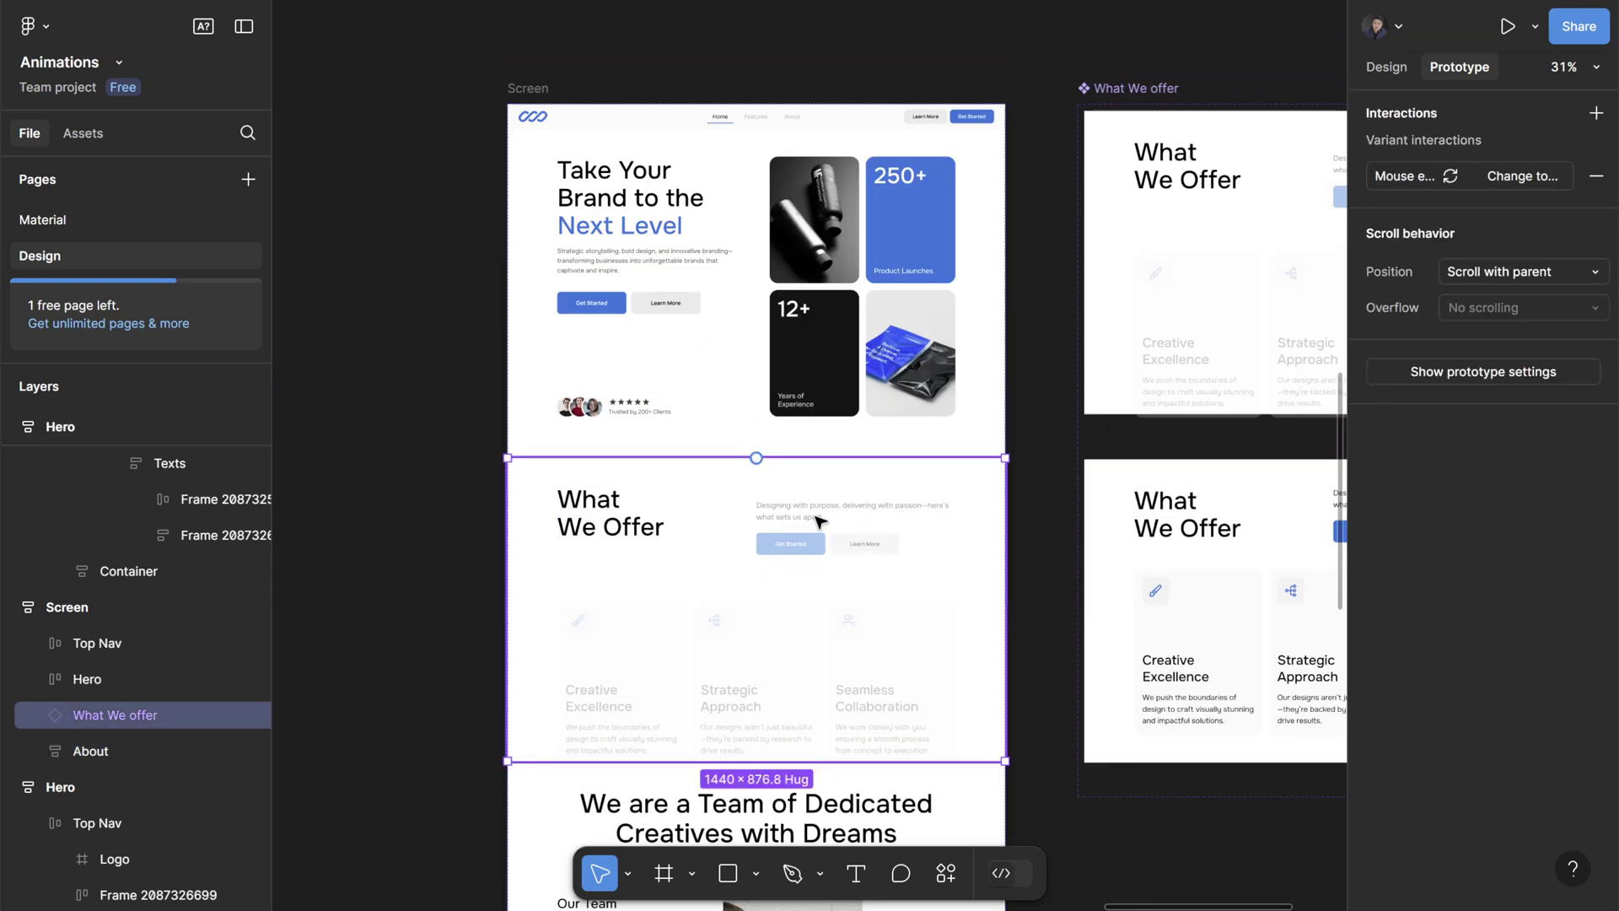
{"action": "scroll", "coordinate": [818, 520], "scroll_direction": "right", "scroll_amount": 6}
{"action": "scroll", "coordinate": [752, 567], "scroll_direction": "left", "scroll_amount": 3}
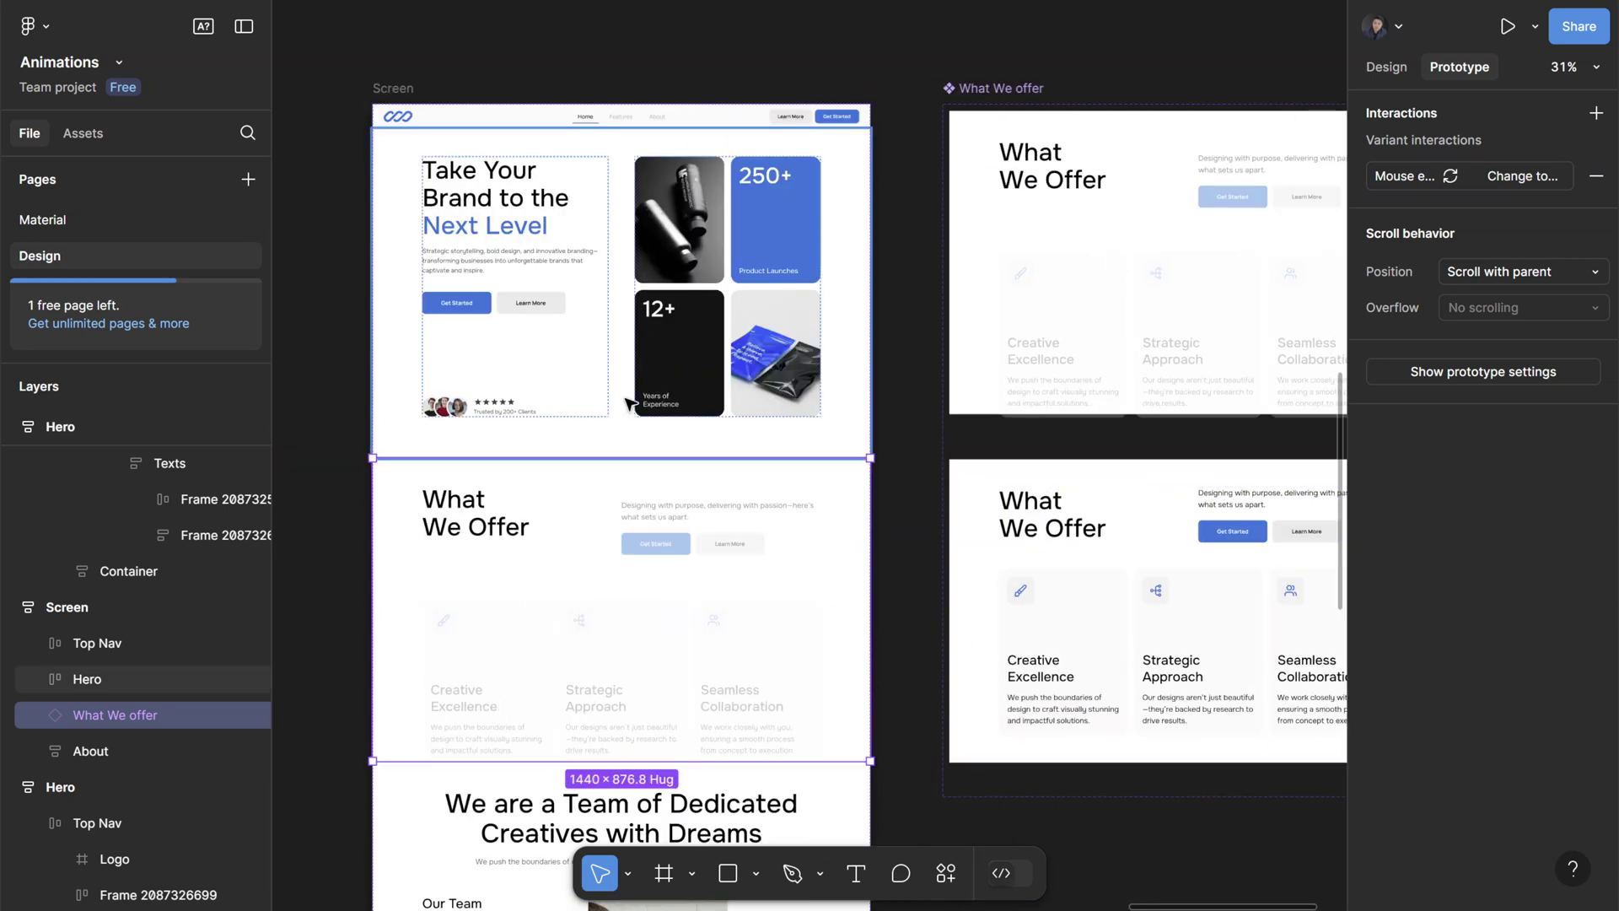
{"action": "left_click", "coordinate": [1012, 108]}
{"action": "scroll", "coordinate": [1059, 310], "scroll_direction": "right", "scroll_amount": 5}
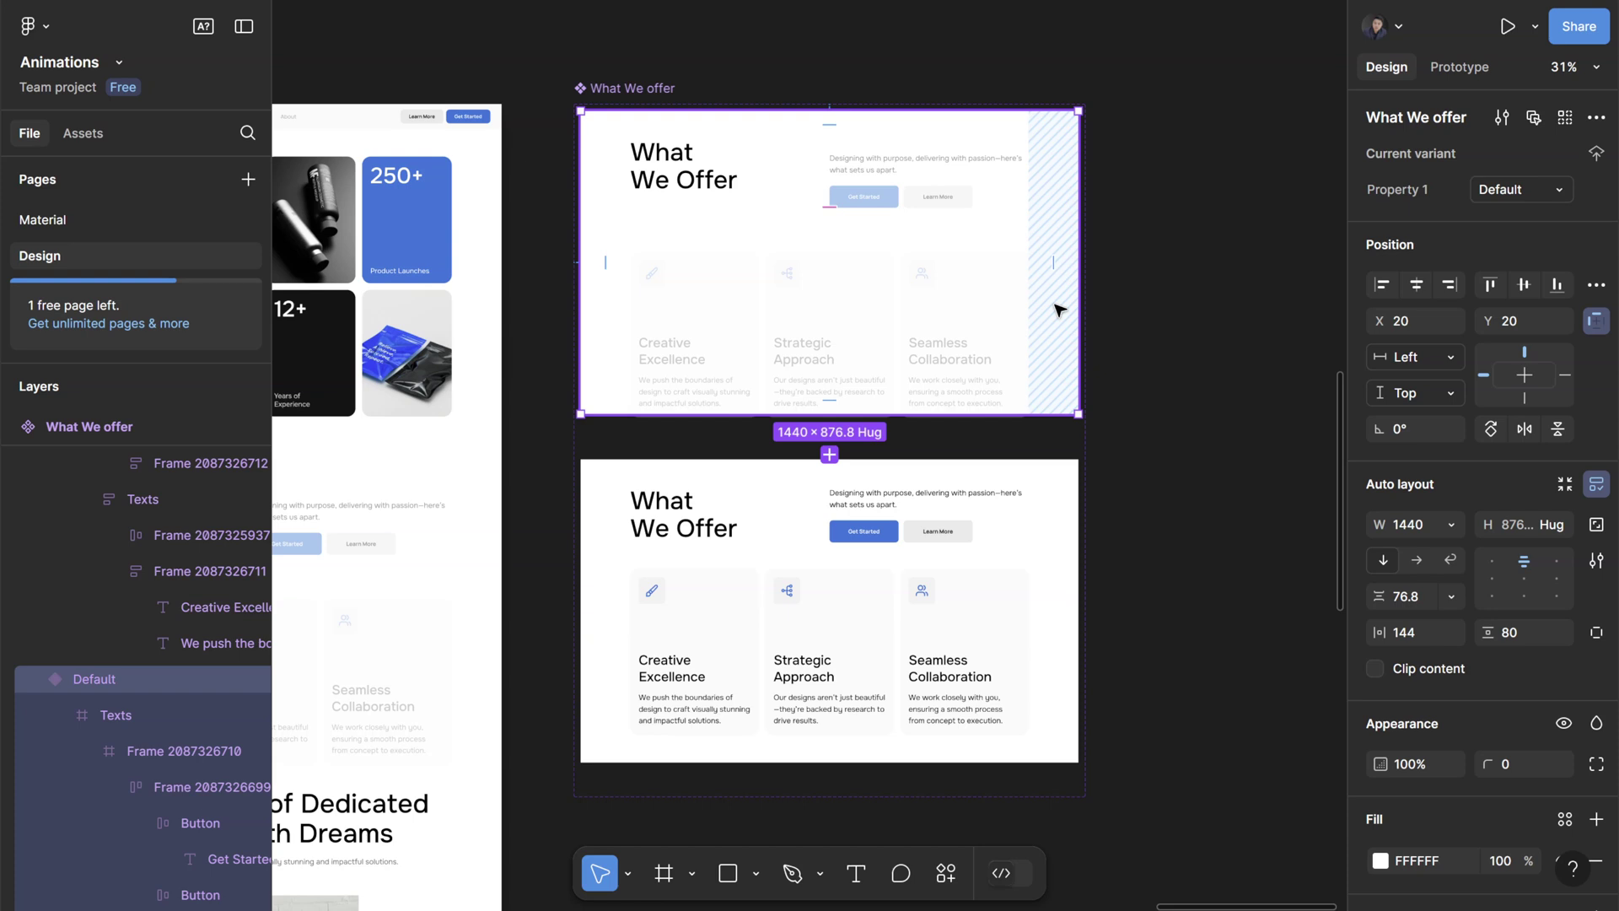
{"action": "scroll", "coordinate": [1060, 311], "scroll_direction": "left", "scroll_amount": 4}
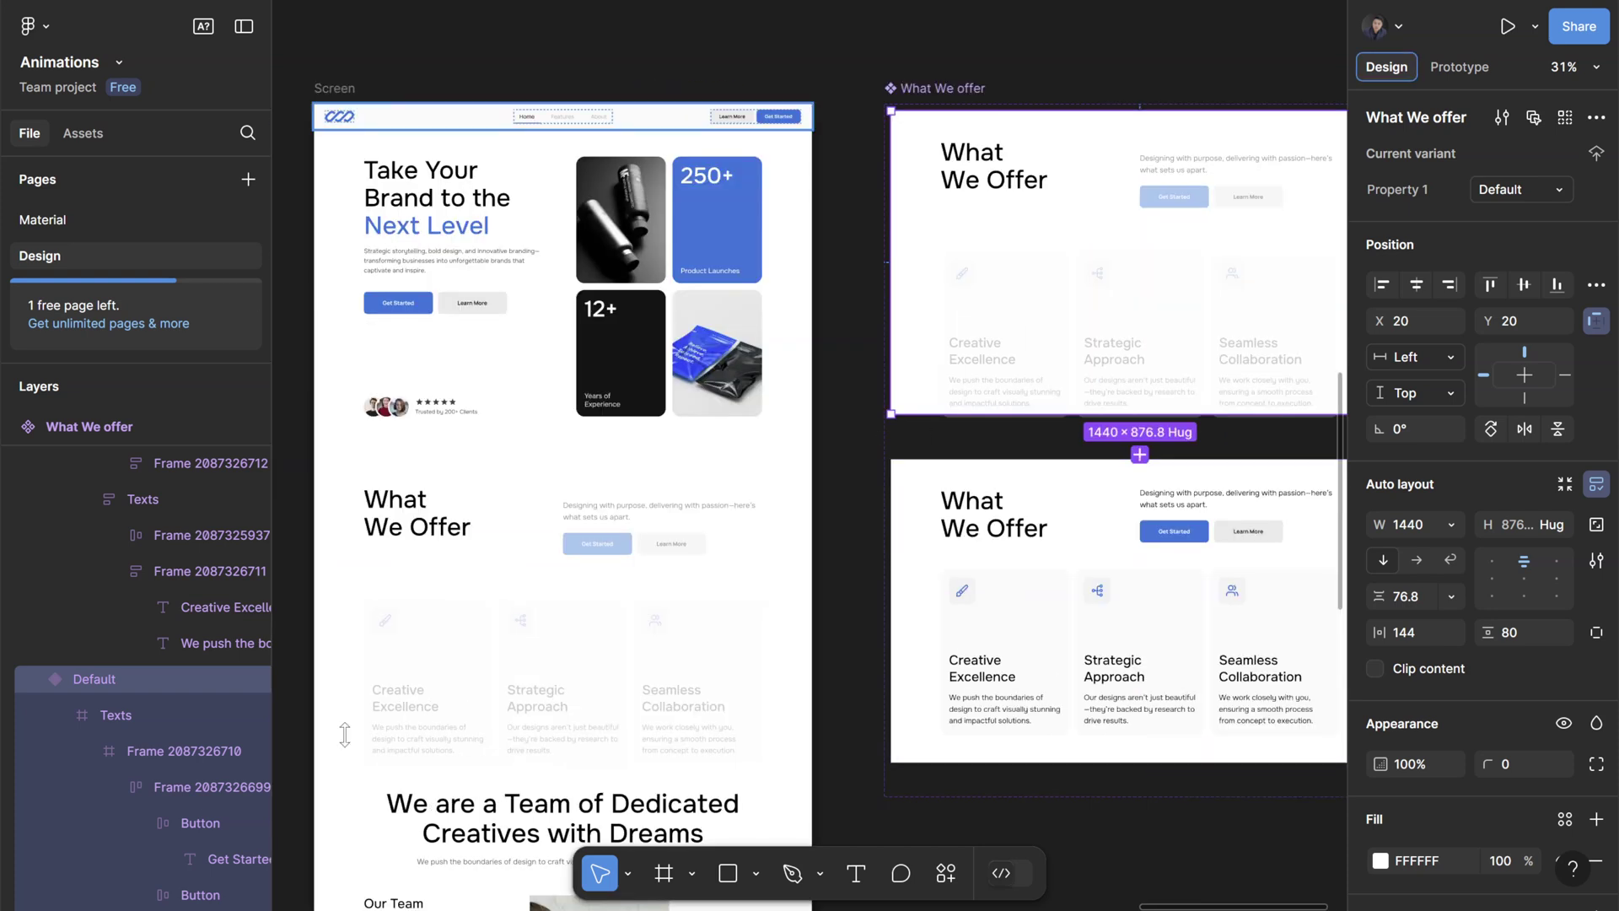
{"action": "scroll", "coordinate": [828, 658], "scroll_direction": "right", "scroll_amount": 2}
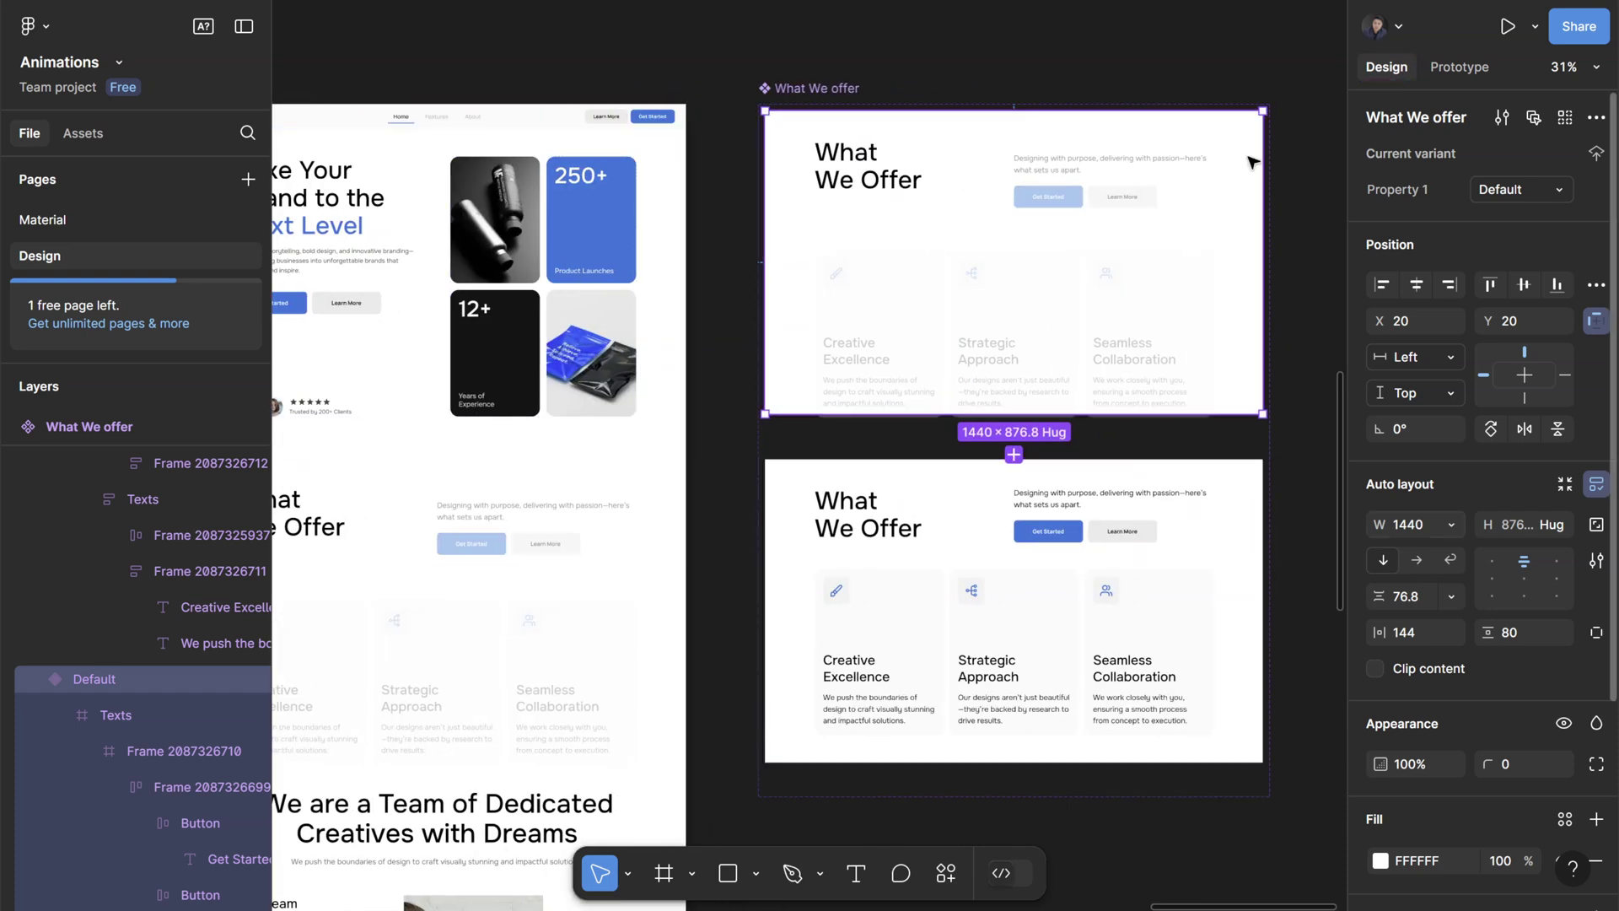
- Inspect how the header text frame and the row of three feature cards are structured in the Default variant of What We offer
{"action": "scroll", "coordinate": [1321, 242], "scroll_direction": "up", "scroll_amount": 3}
{"action": "left_click", "coordinate": [135, 708]}
{"action": "scroll", "coordinate": [165, 650], "scroll_direction": "down", "scroll_amount": 3}
{"action": "left_click", "coordinate": [88, 526]}
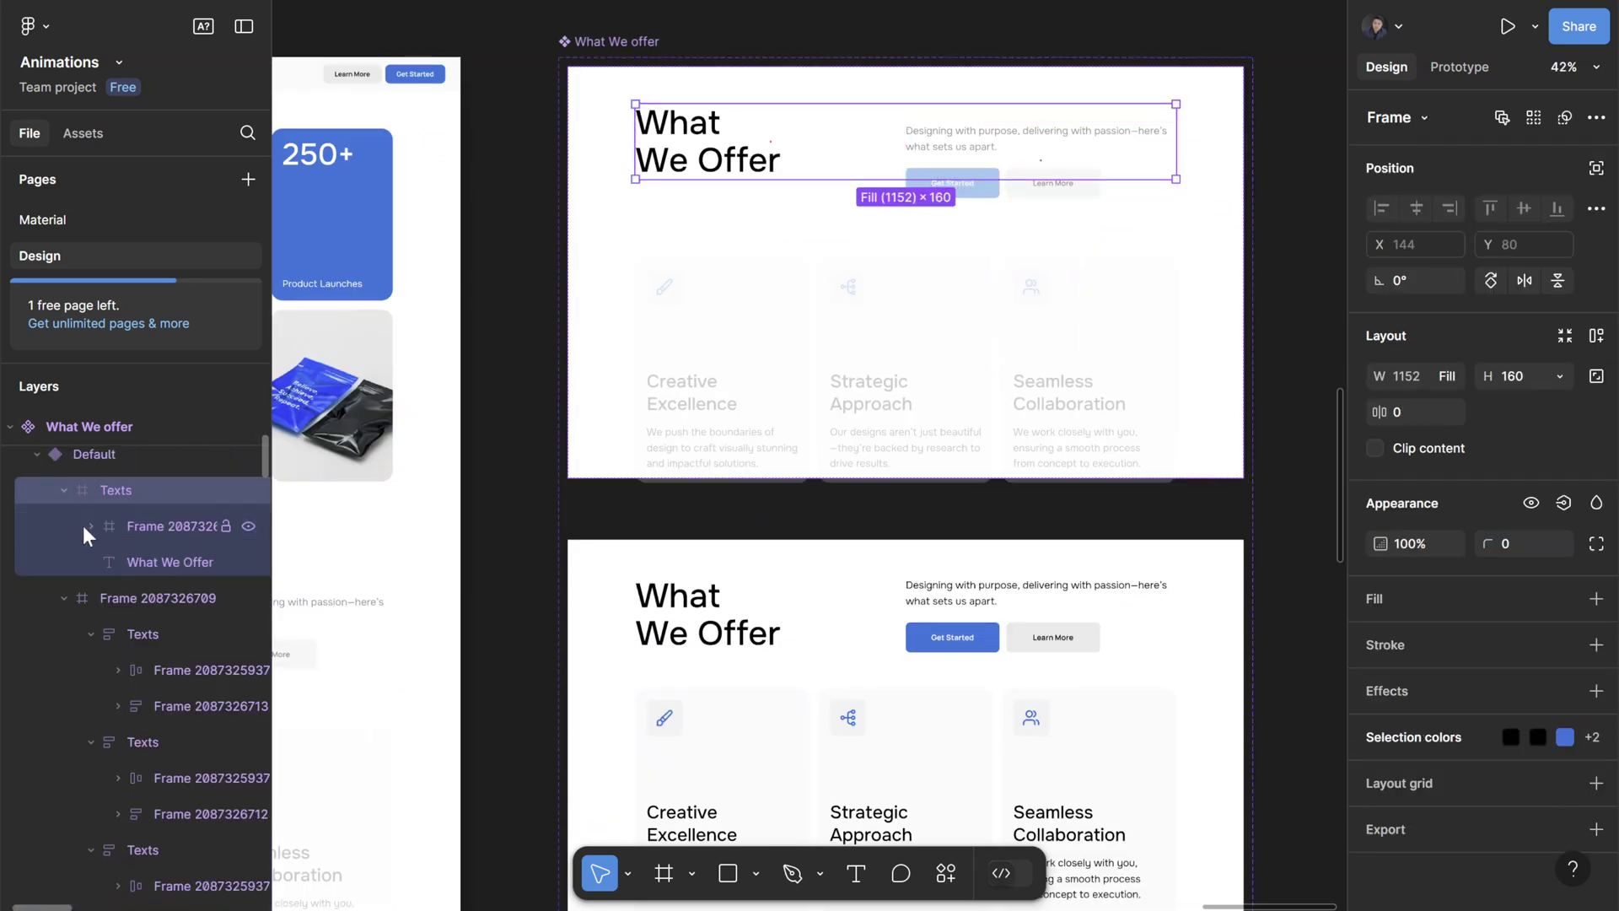
{"action": "left_click", "coordinate": [928, 343]}
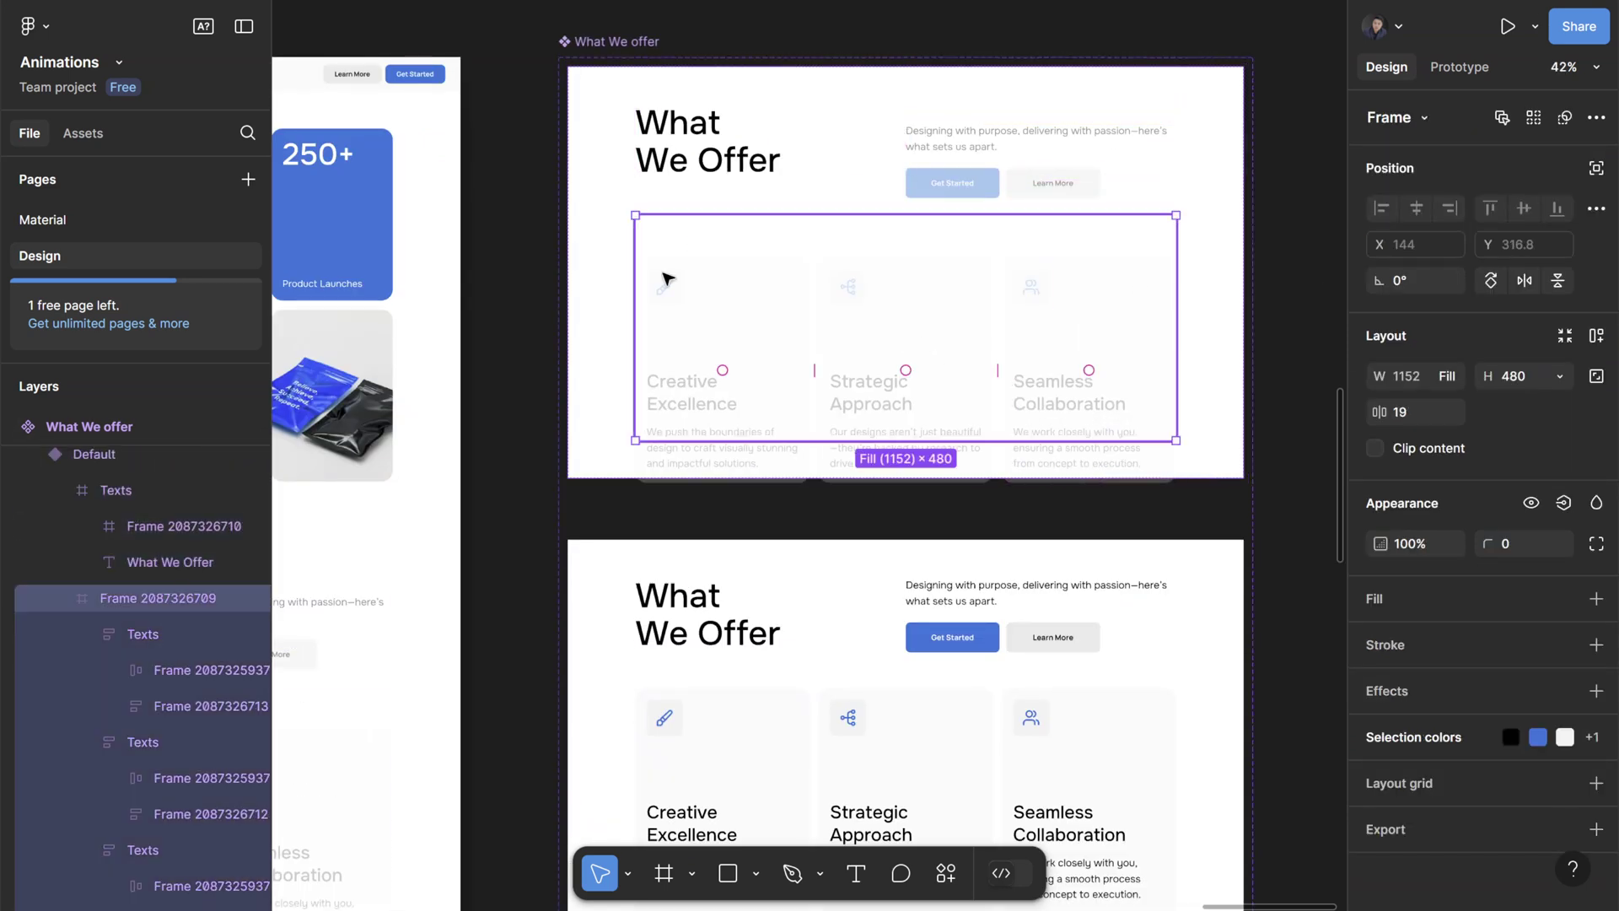
{"action": "left_click", "coordinate": [715, 345]}
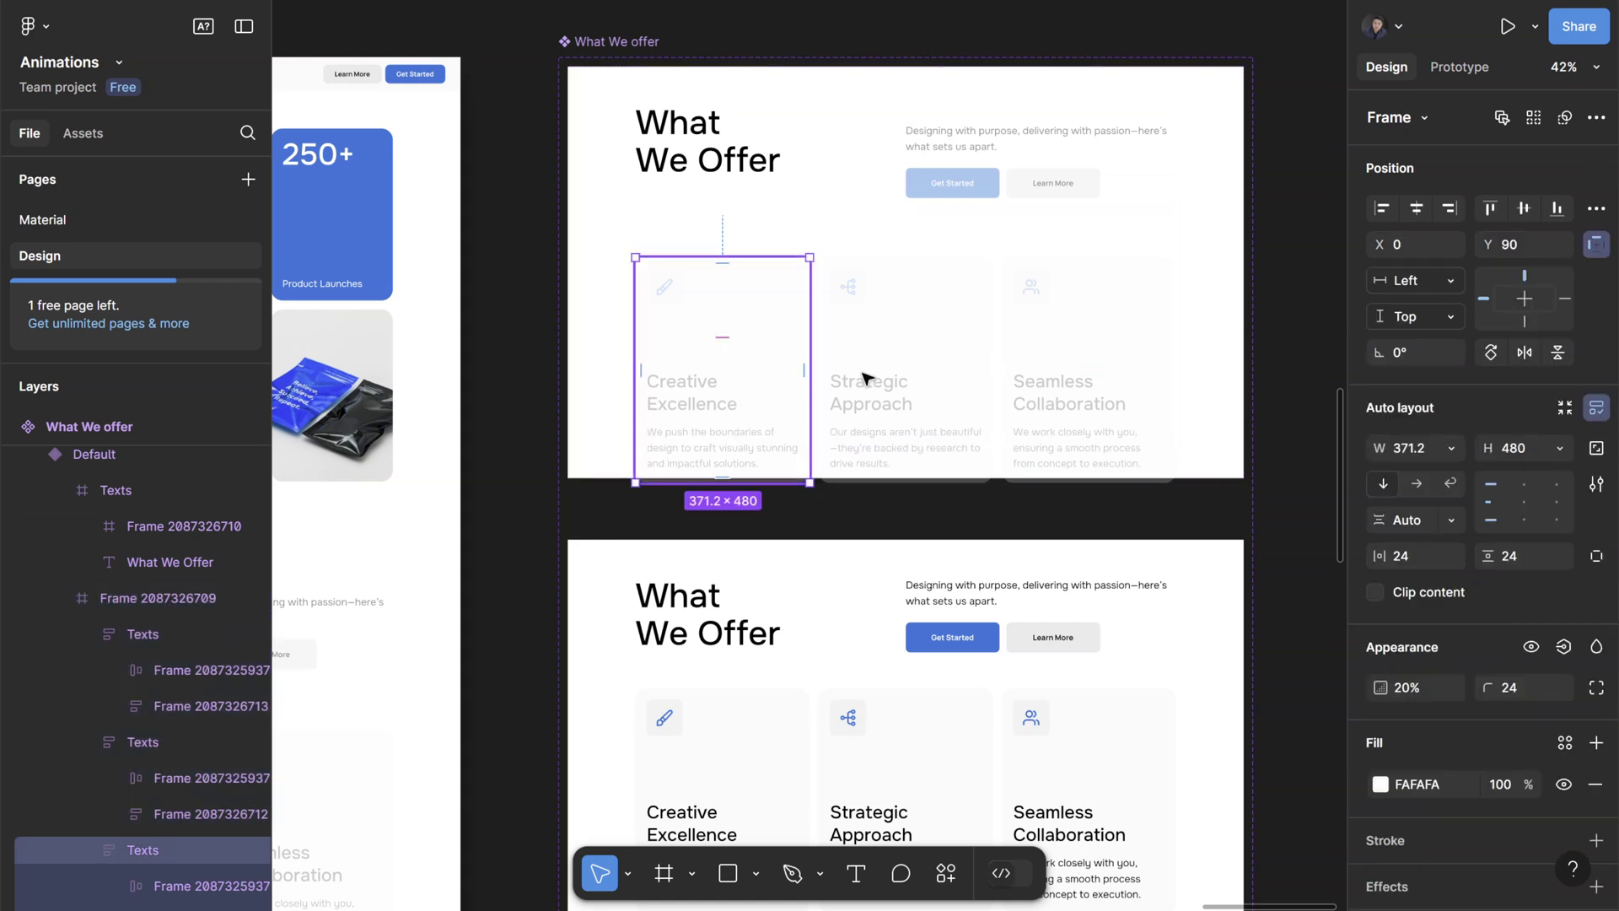
{"action": "key", "text": "Tab"}
{"action": "key", "text": "Tab"}
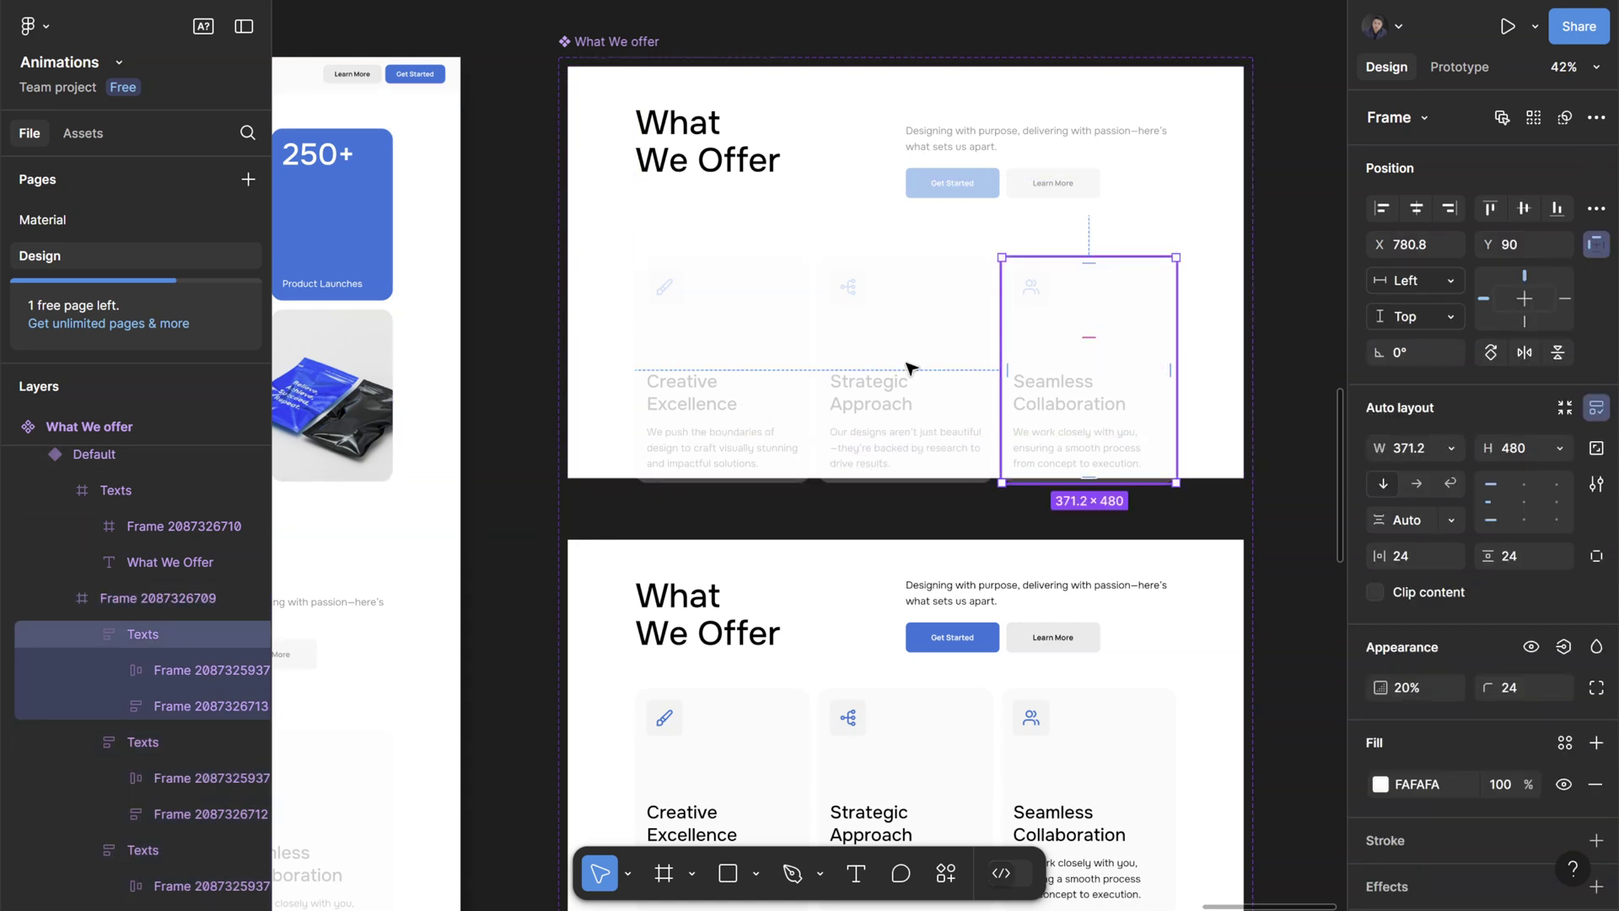
{"action": "left_click", "coordinate": [1000, 239]}
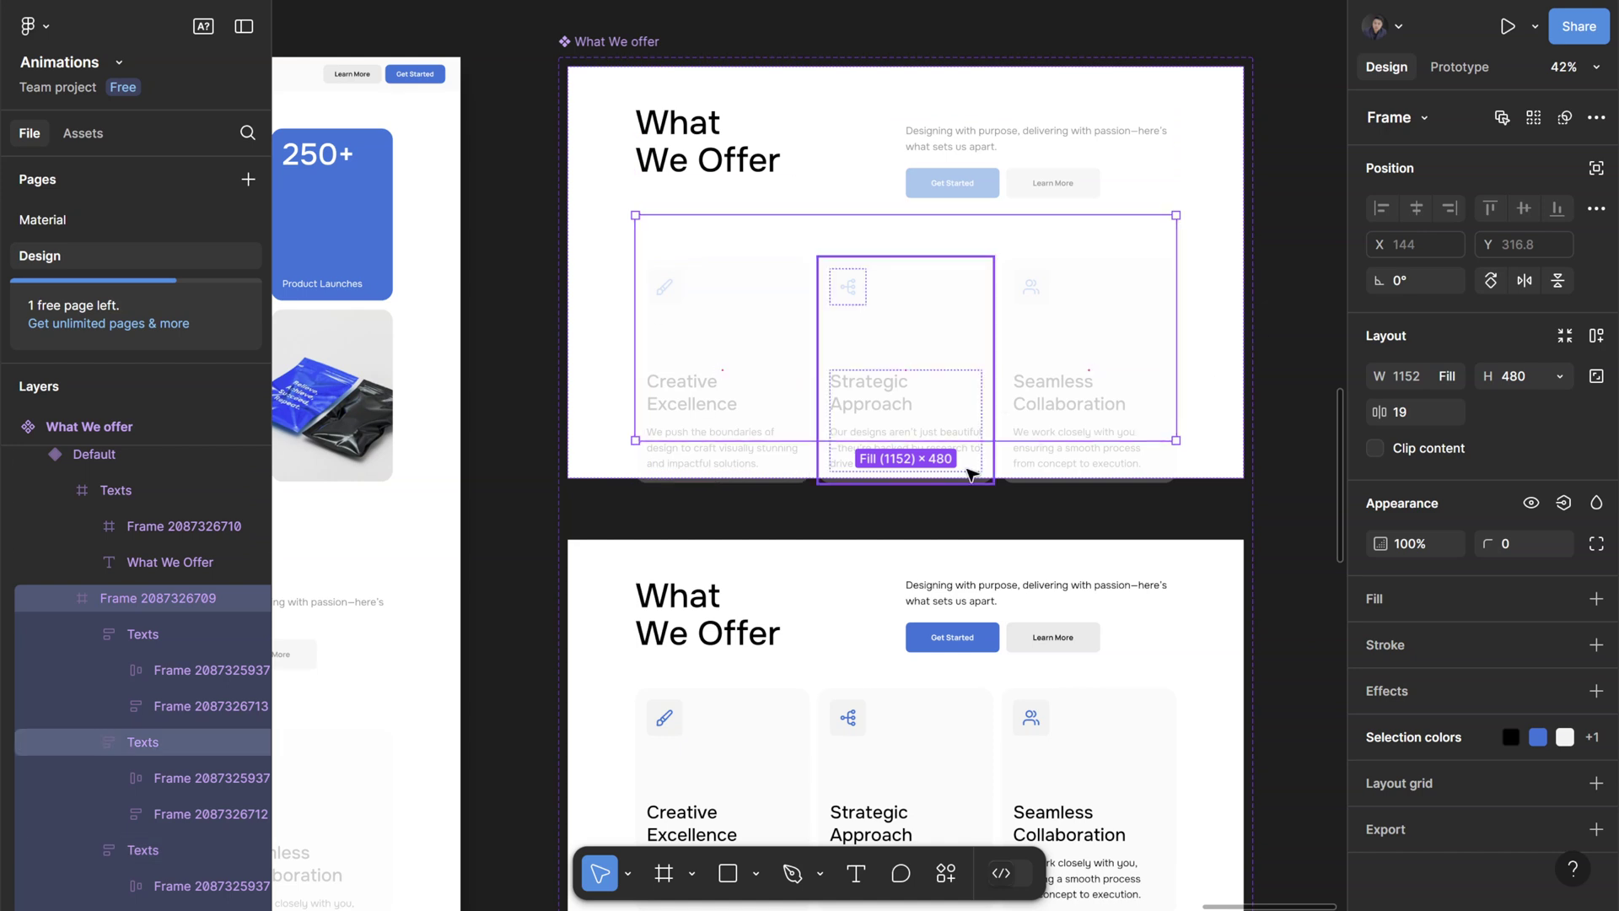
{"action": "scroll", "coordinate": [928, 447], "scroll_direction": "right", "scroll_amount": 3}
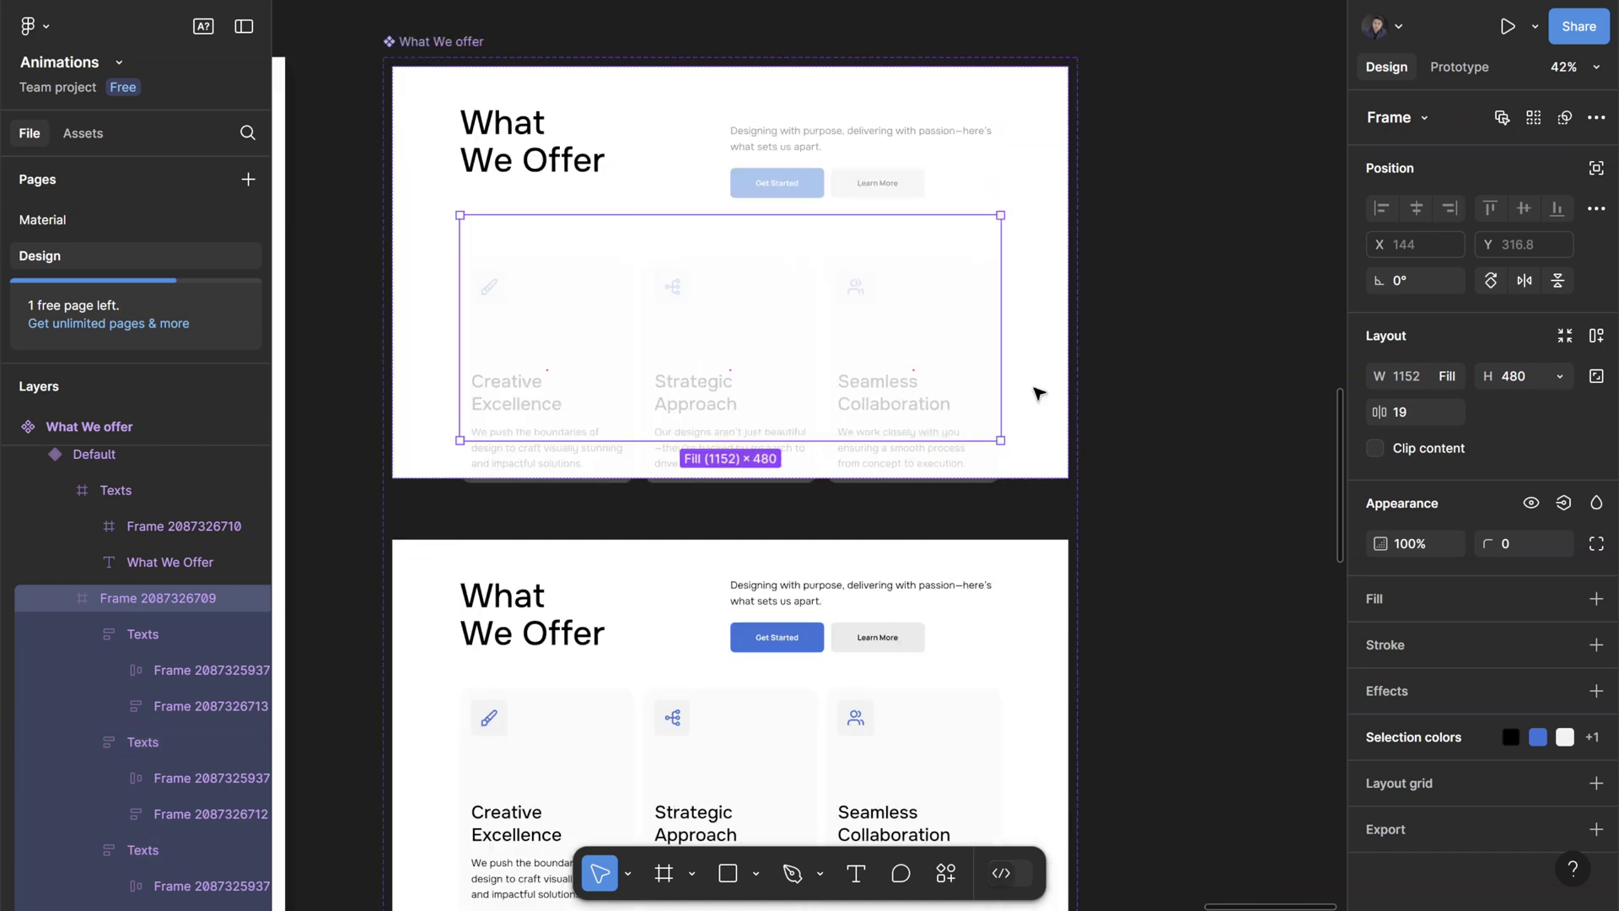
- Compare the faded Default variant of What We offer with the fully visible Variant2
{"action": "left_click", "coordinate": [1088, 447]}
{"action": "left_click", "coordinate": [936, 324]}
{"action": "scroll", "coordinate": [852, 430], "scroll_direction": "down", "scroll_amount": 1}
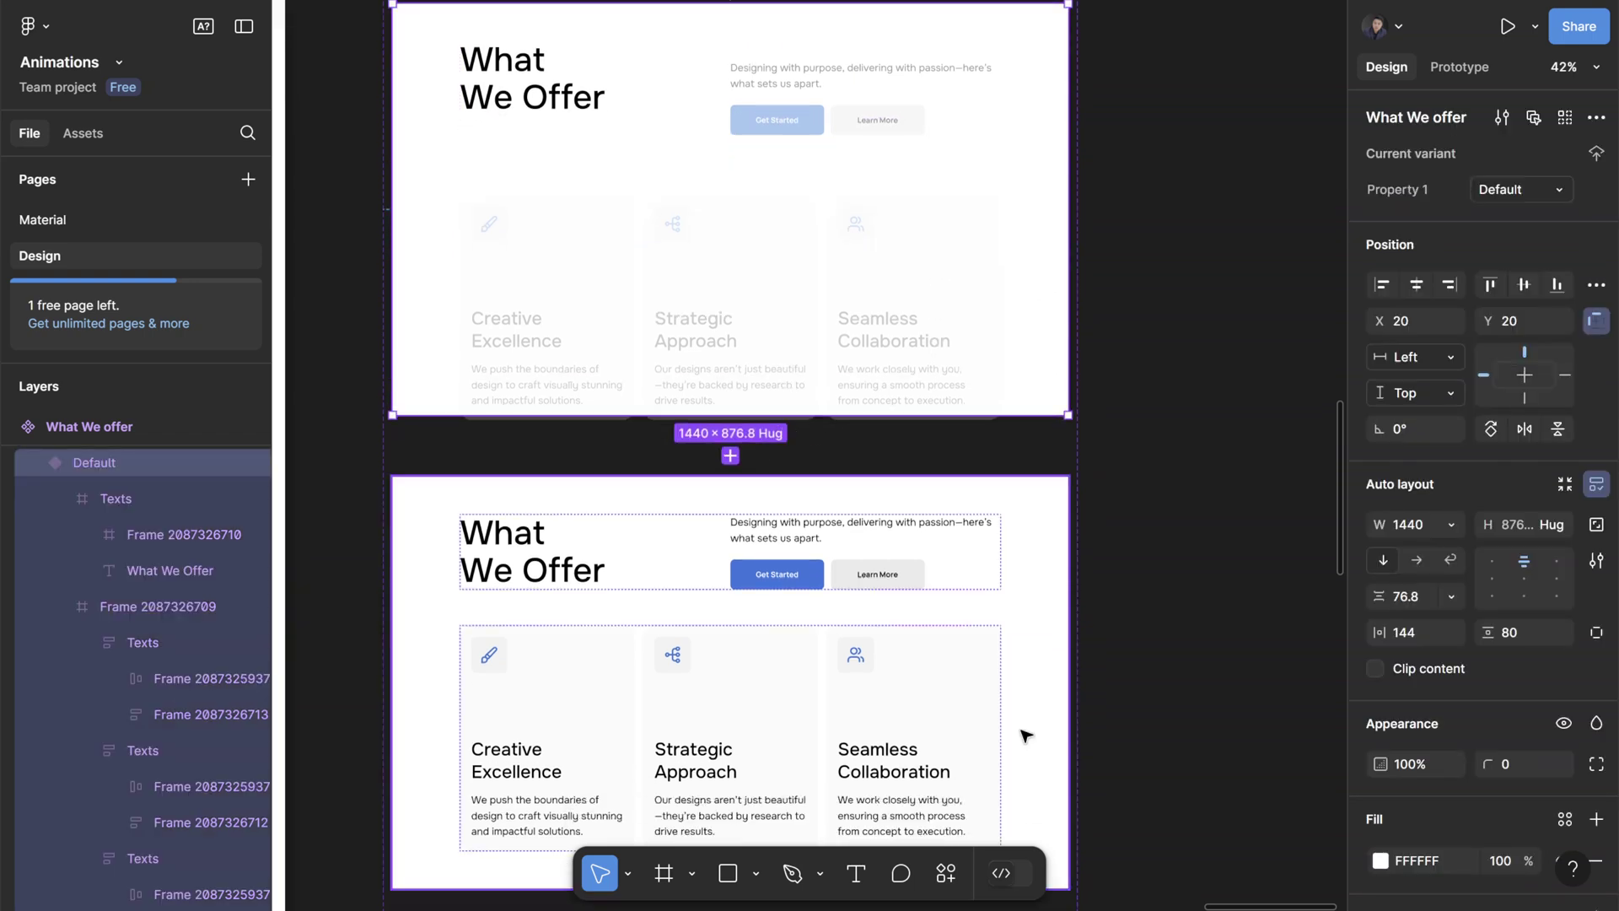
{"action": "scroll", "coordinate": [1087, 671], "scroll_direction": "down", "scroll_amount": 3}
{"action": "key", "text": "Tab"}
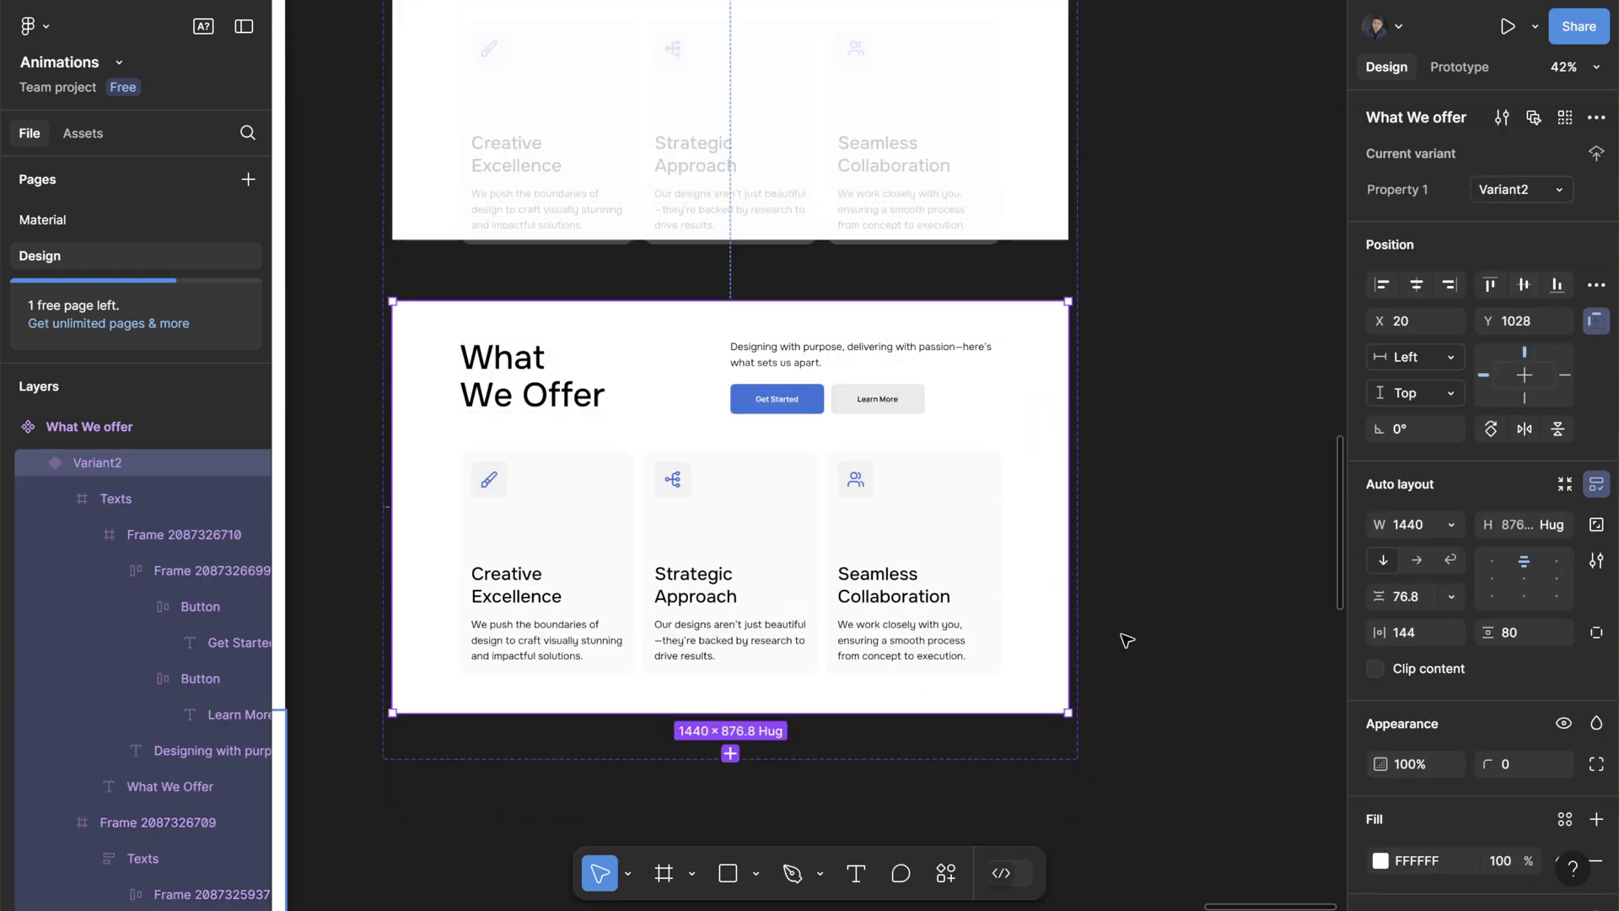
{"action": "scroll", "coordinate": [667, 279], "scroll_direction": "up", "scroll_amount": 5}
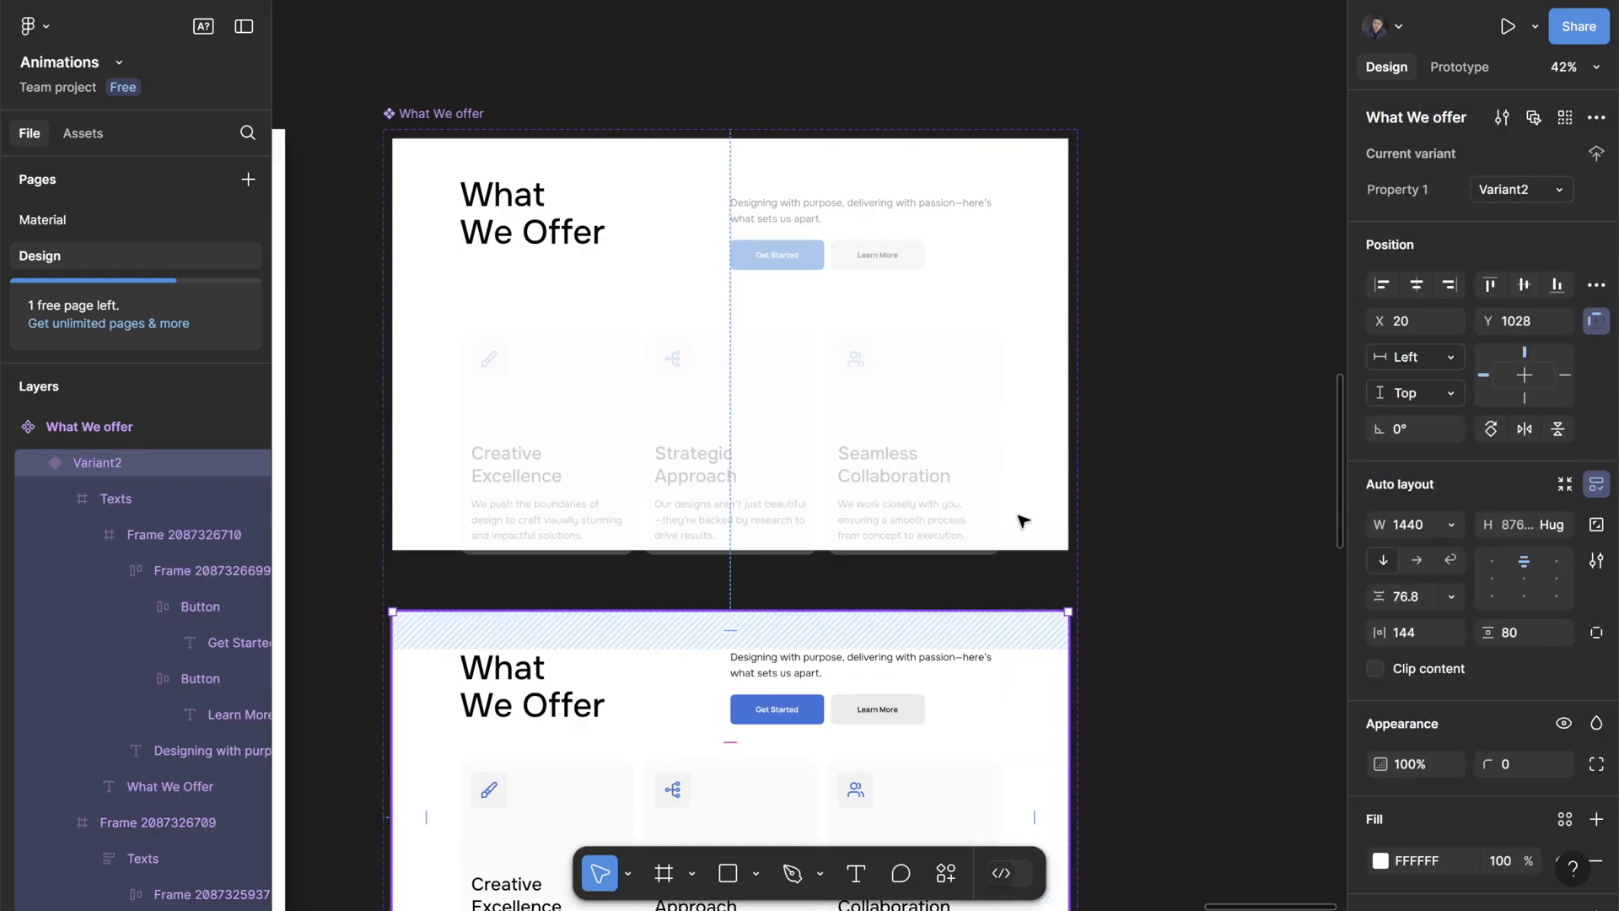
- Check the position and opacity settings of the description frame and the three feature cards in the Default variant
{"action": "left_click", "coordinate": [1035, 474]}
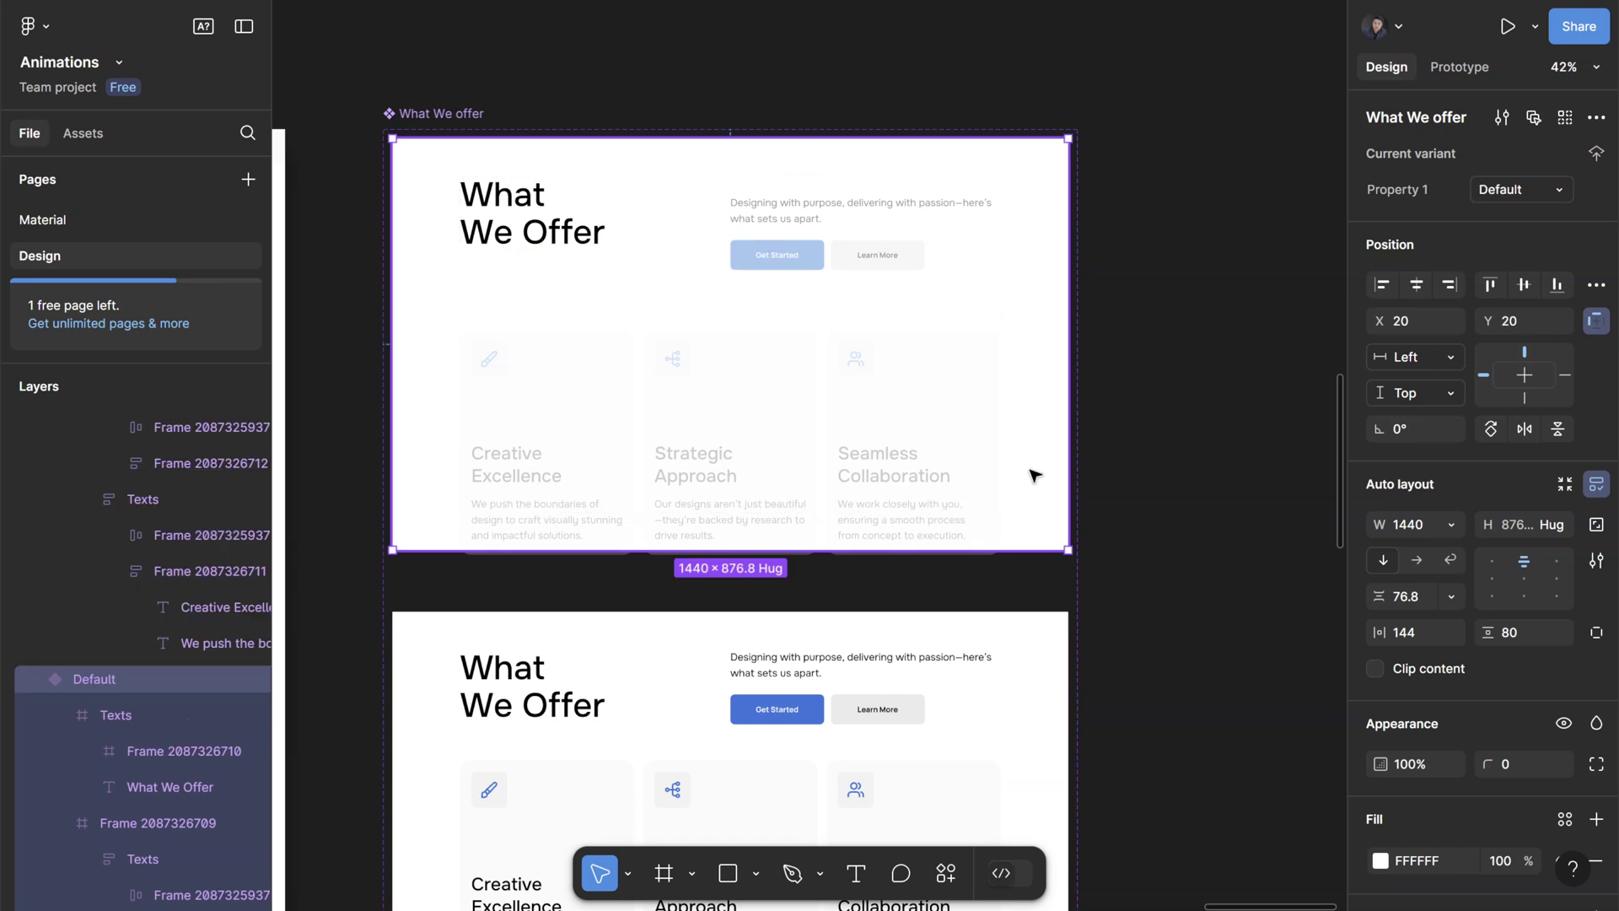
{"action": "scroll", "coordinate": [683, 174], "scroll_direction": "up", "scroll_amount": 3}
{"action": "left_click", "coordinate": [800, 226]}
{"action": "left_click", "coordinate": [784, 255]}
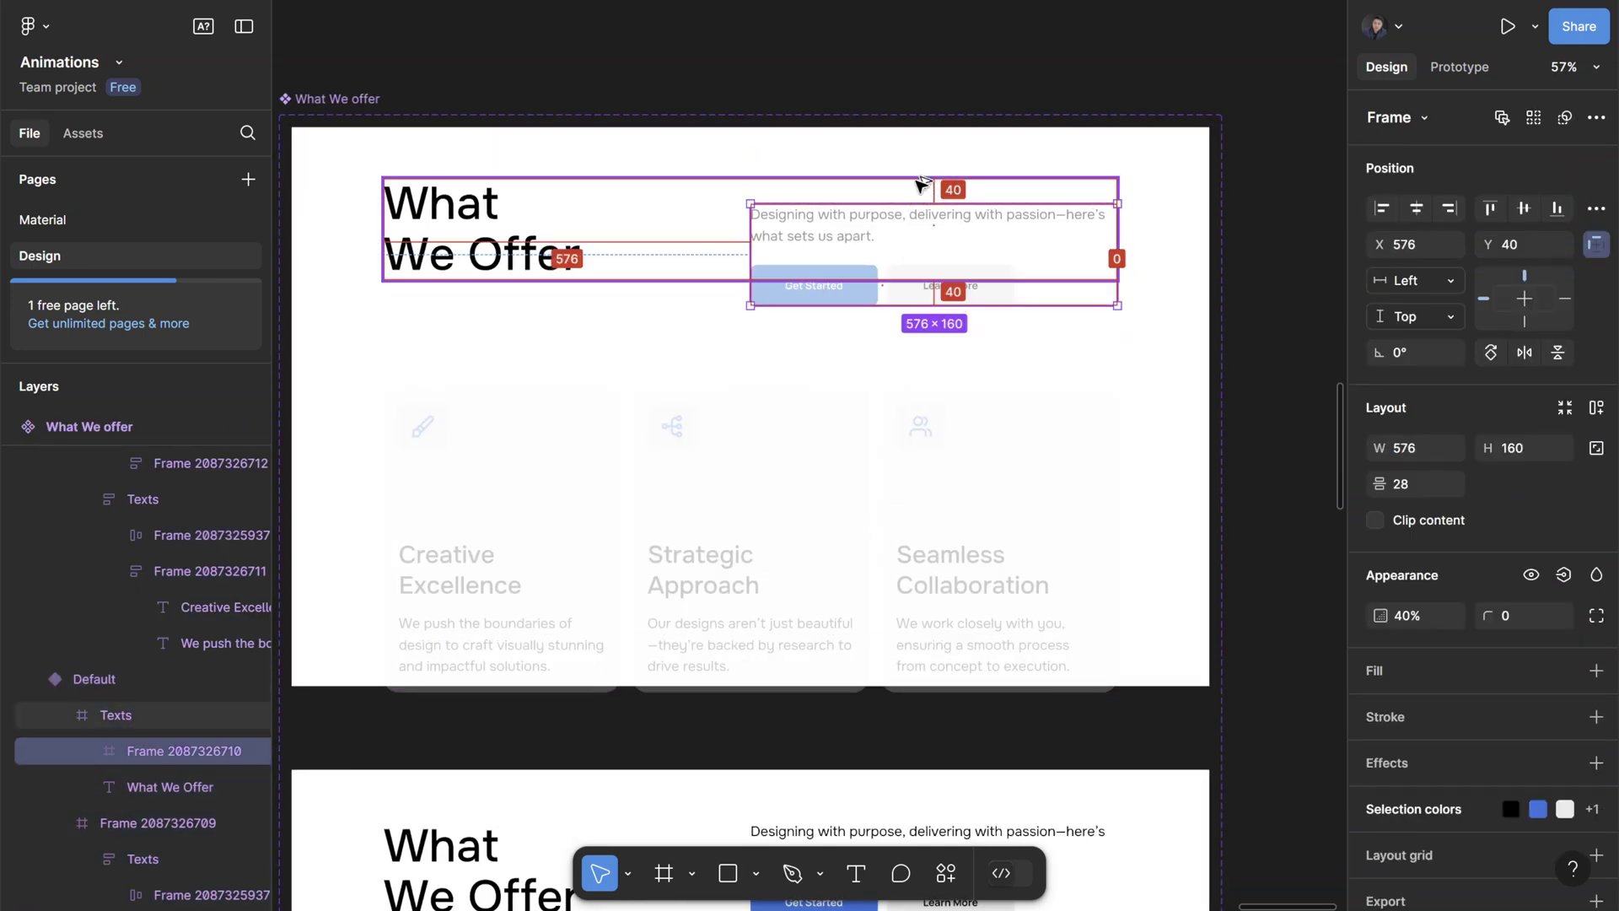
{"action": "left_click", "coordinate": [788, 481]}
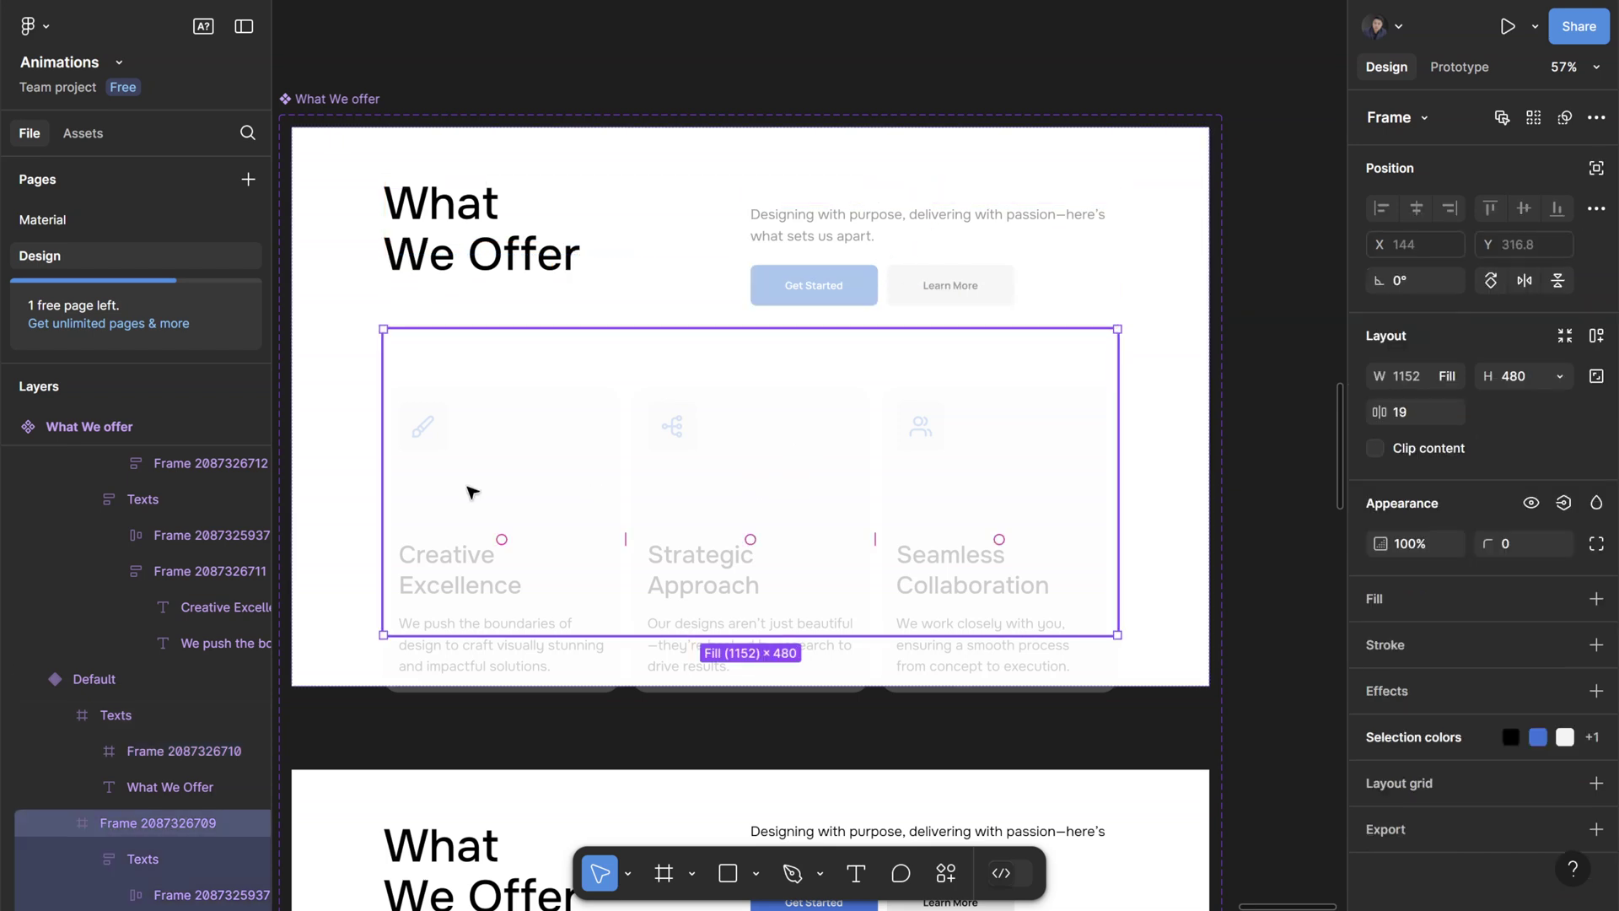
{"action": "left_click", "coordinate": [498, 488]}
{"action": "left_click", "coordinate": [742, 477], "text": "shift"}
{"action": "left_click", "coordinate": [956, 457], "text": "shift"}
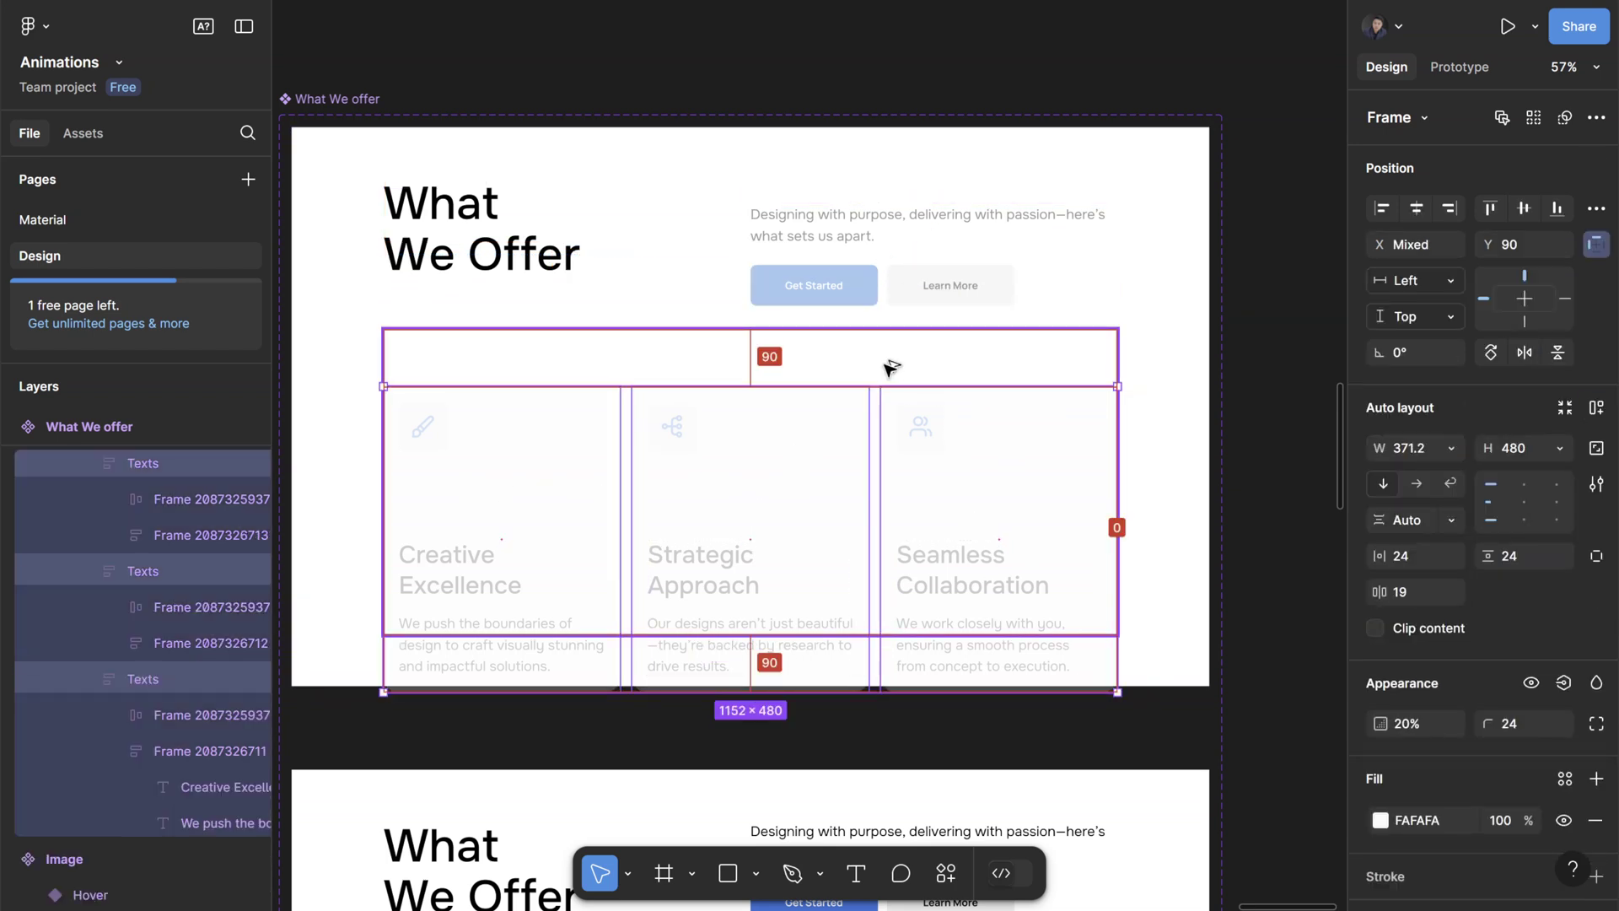
{"action": "scroll", "coordinate": [1485, 648], "scroll_direction": "down", "scroll_amount": 3}
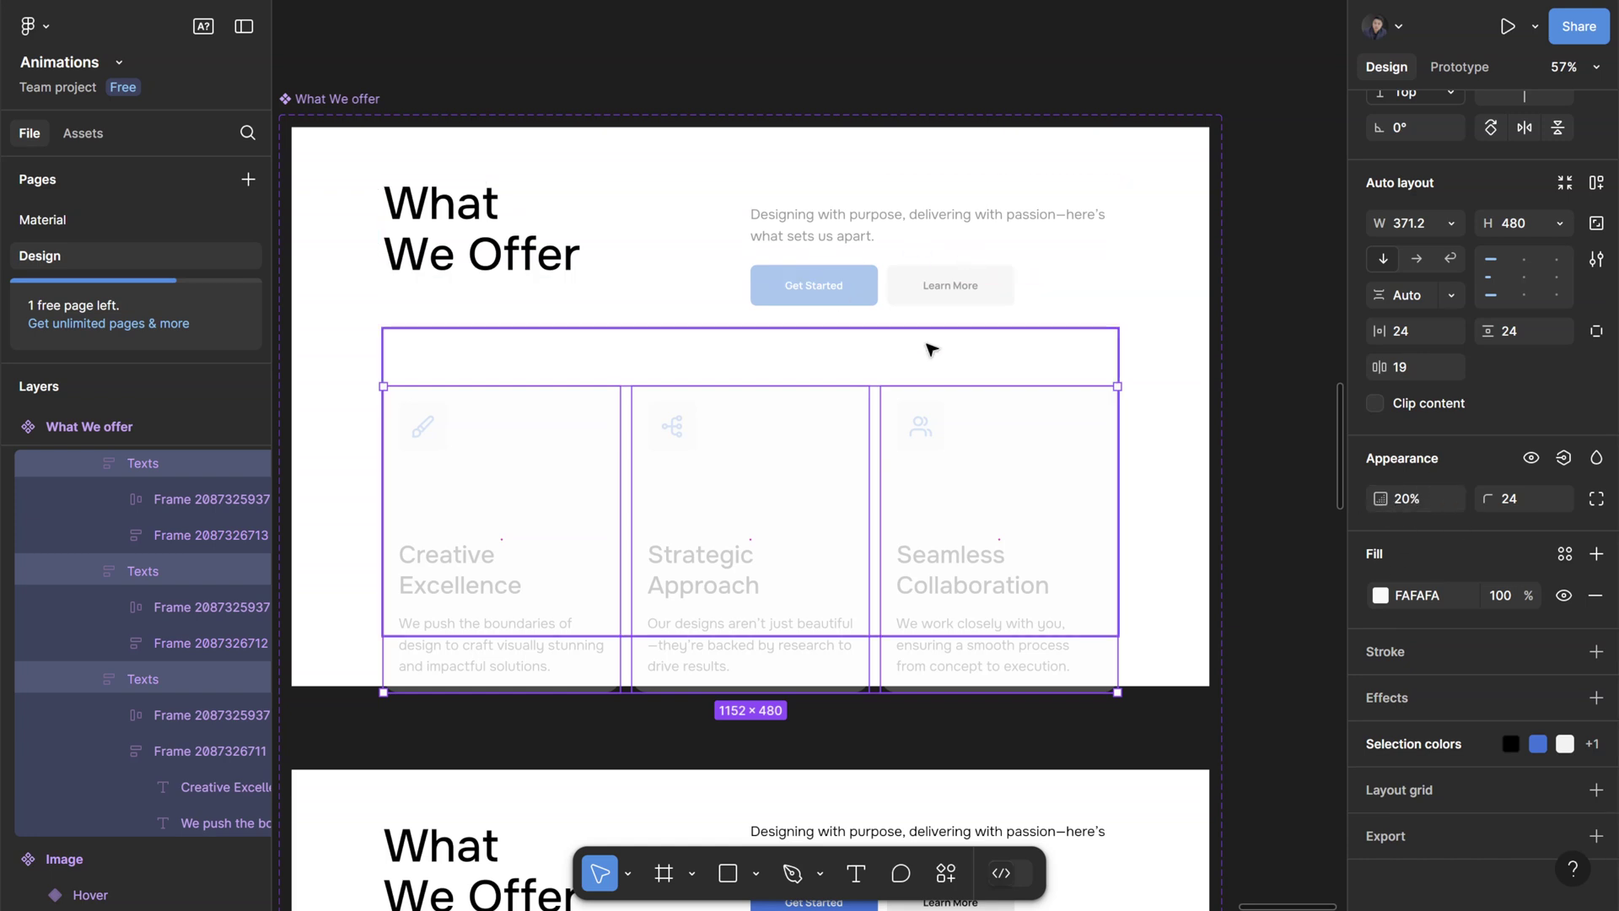
{"action": "scroll", "coordinate": [919, 371], "scroll_direction": "down", "scroll_amount": 2}
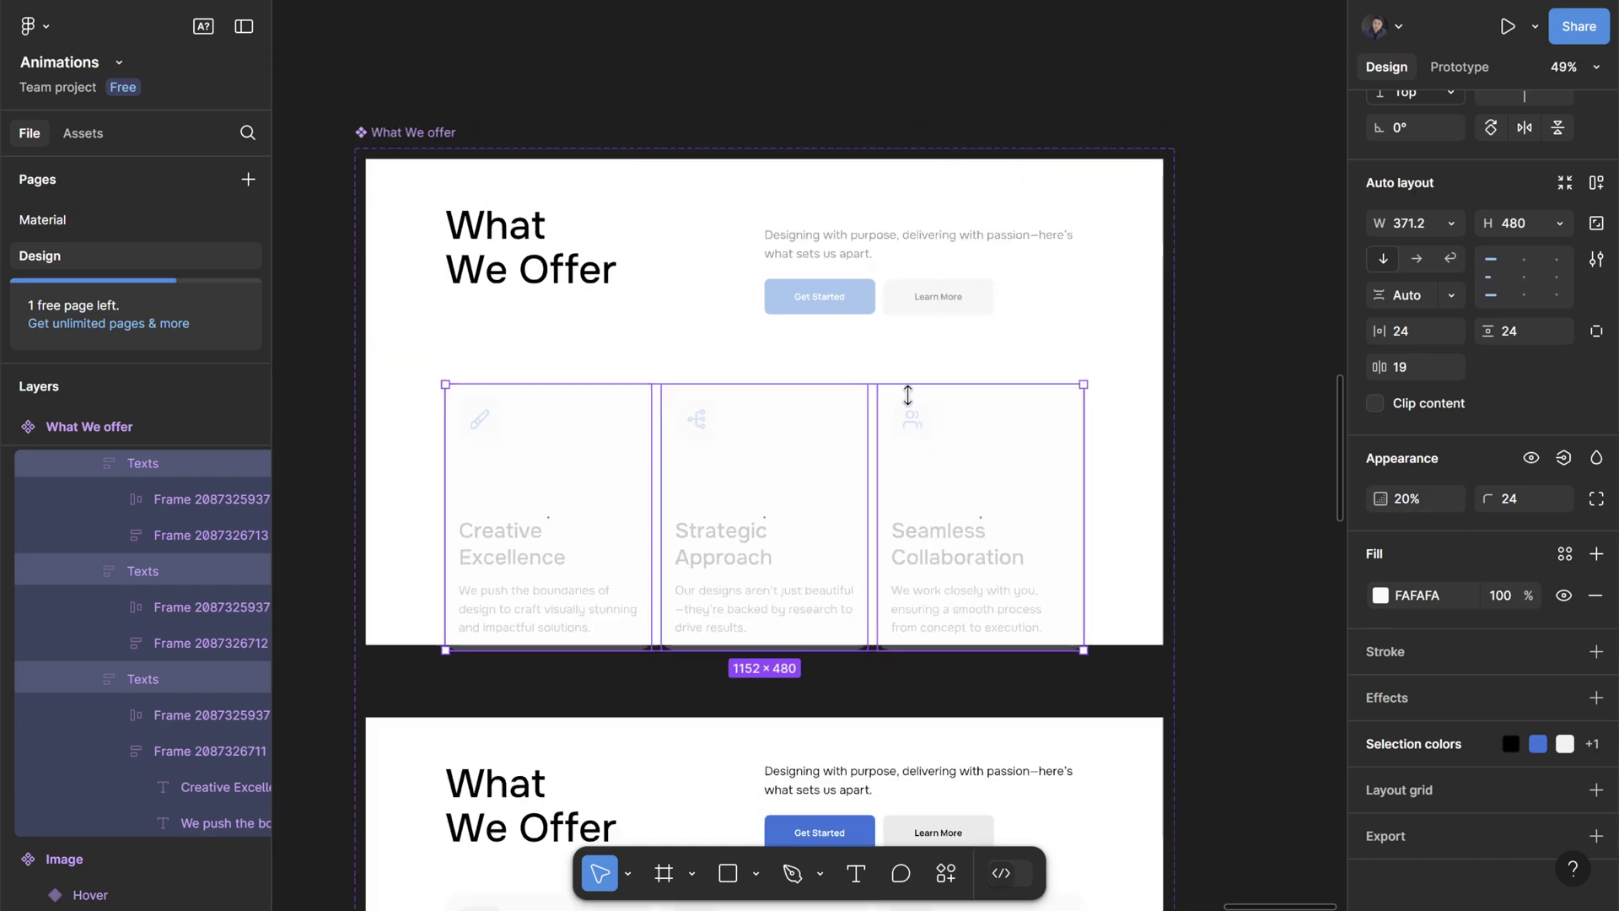
- Review the trigger, action and animation settings of the Default variant's Mouse enter interaction
{"action": "left_click", "coordinate": [1102, 427]}
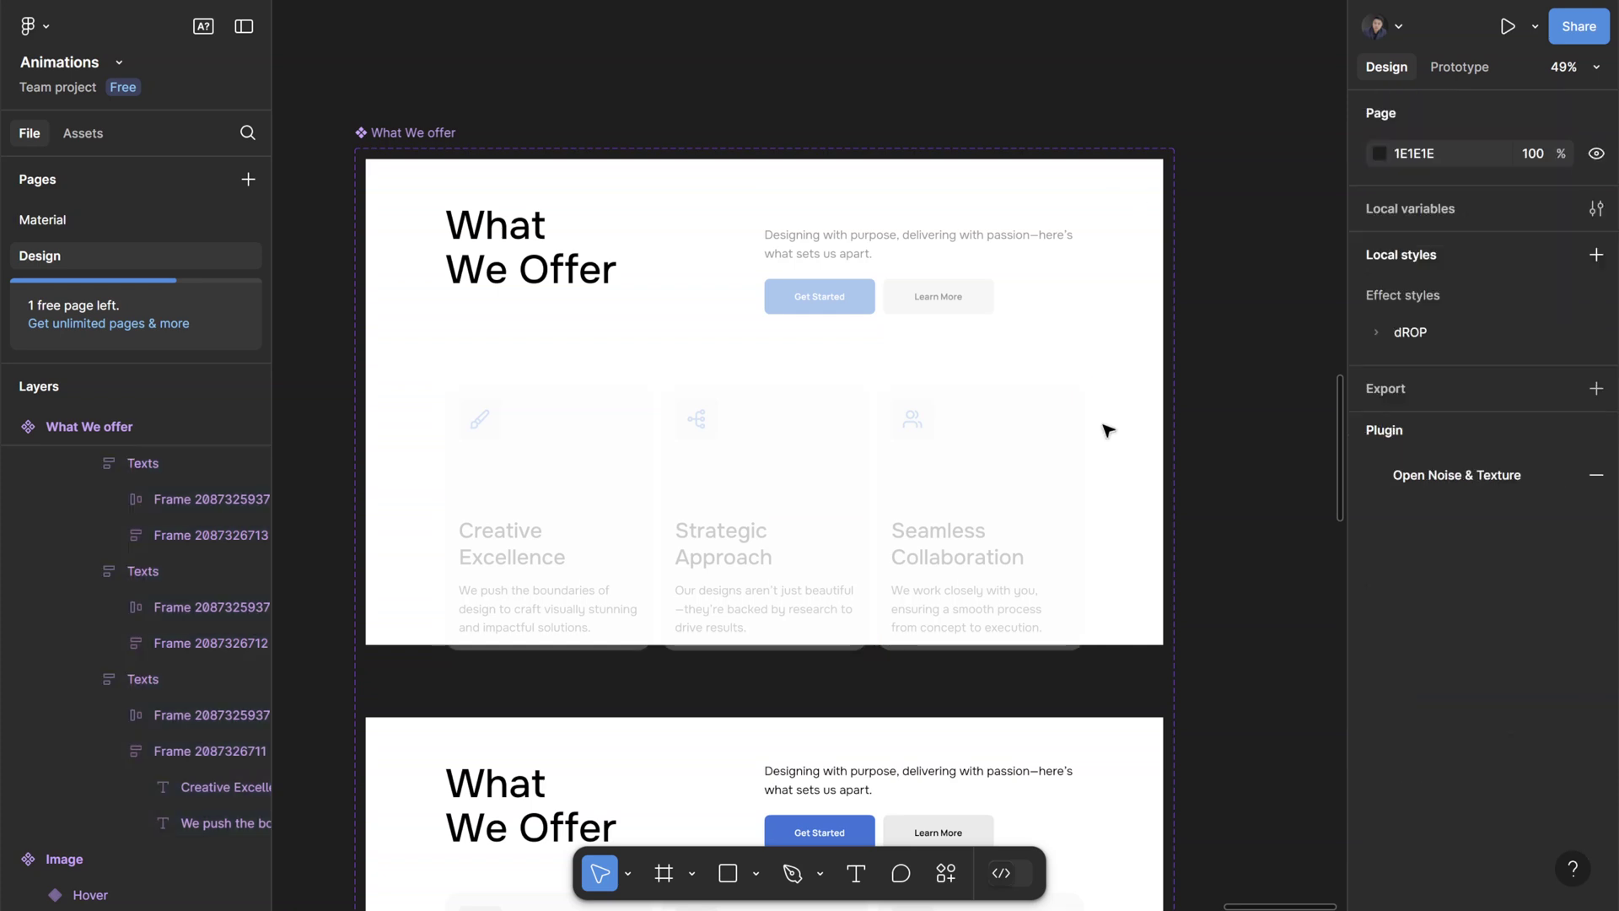
{"action": "left_click", "coordinate": [1102, 427]}
{"action": "scroll", "coordinate": [1037, 491], "scroll_direction": "down", "scroll_amount": 3}
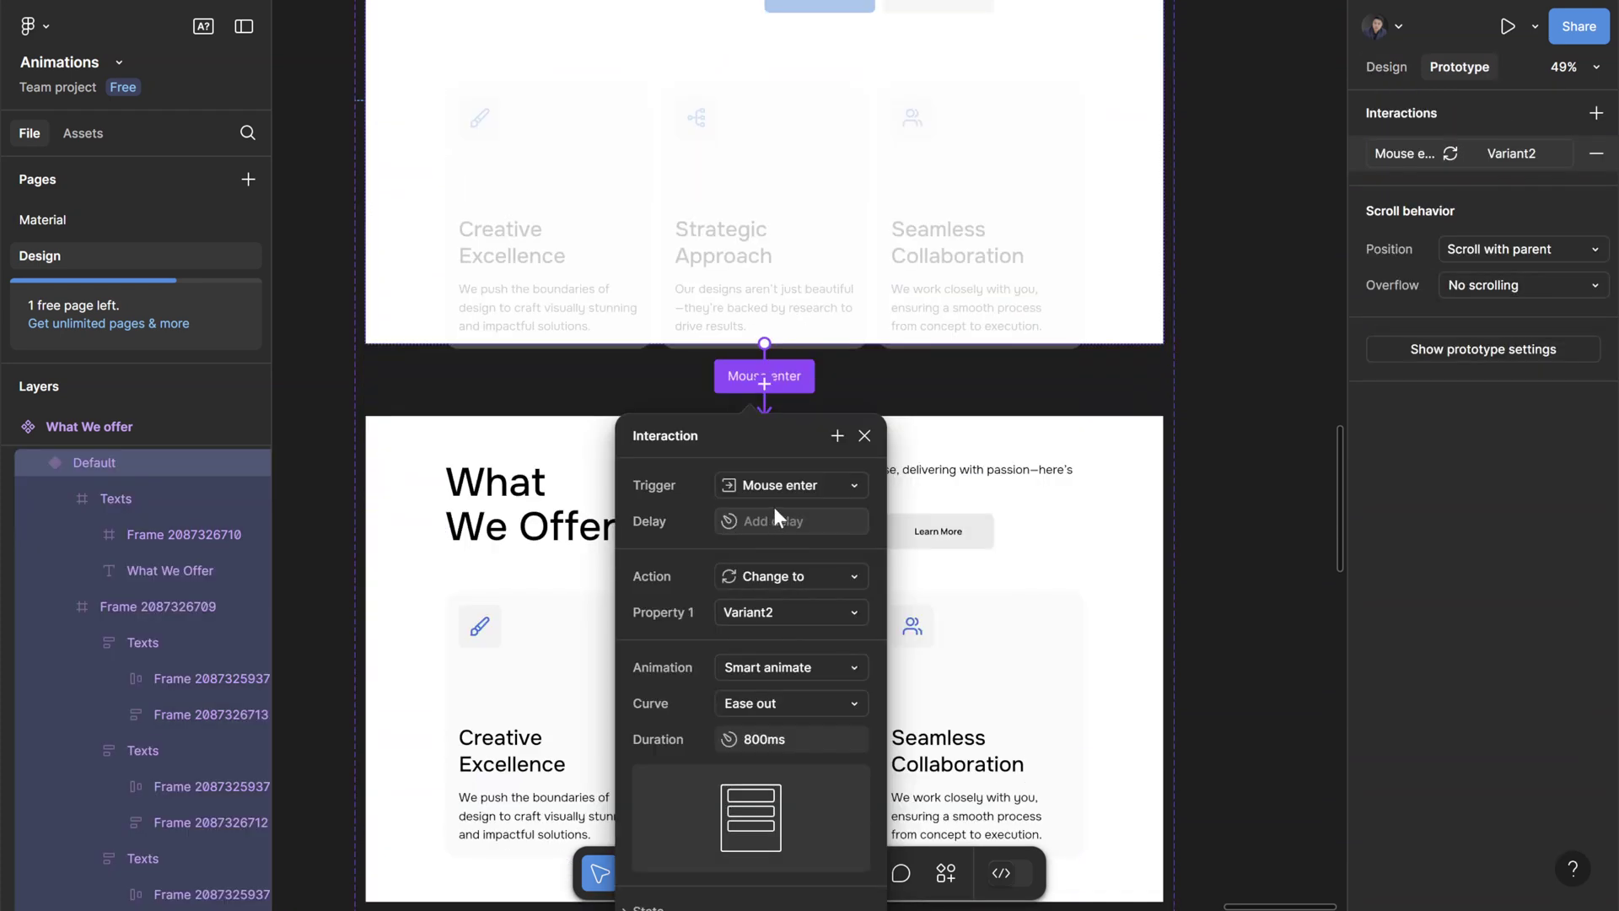
{"action": "scroll", "coordinate": [863, 525], "scroll_direction": "down", "scroll_amount": 4}
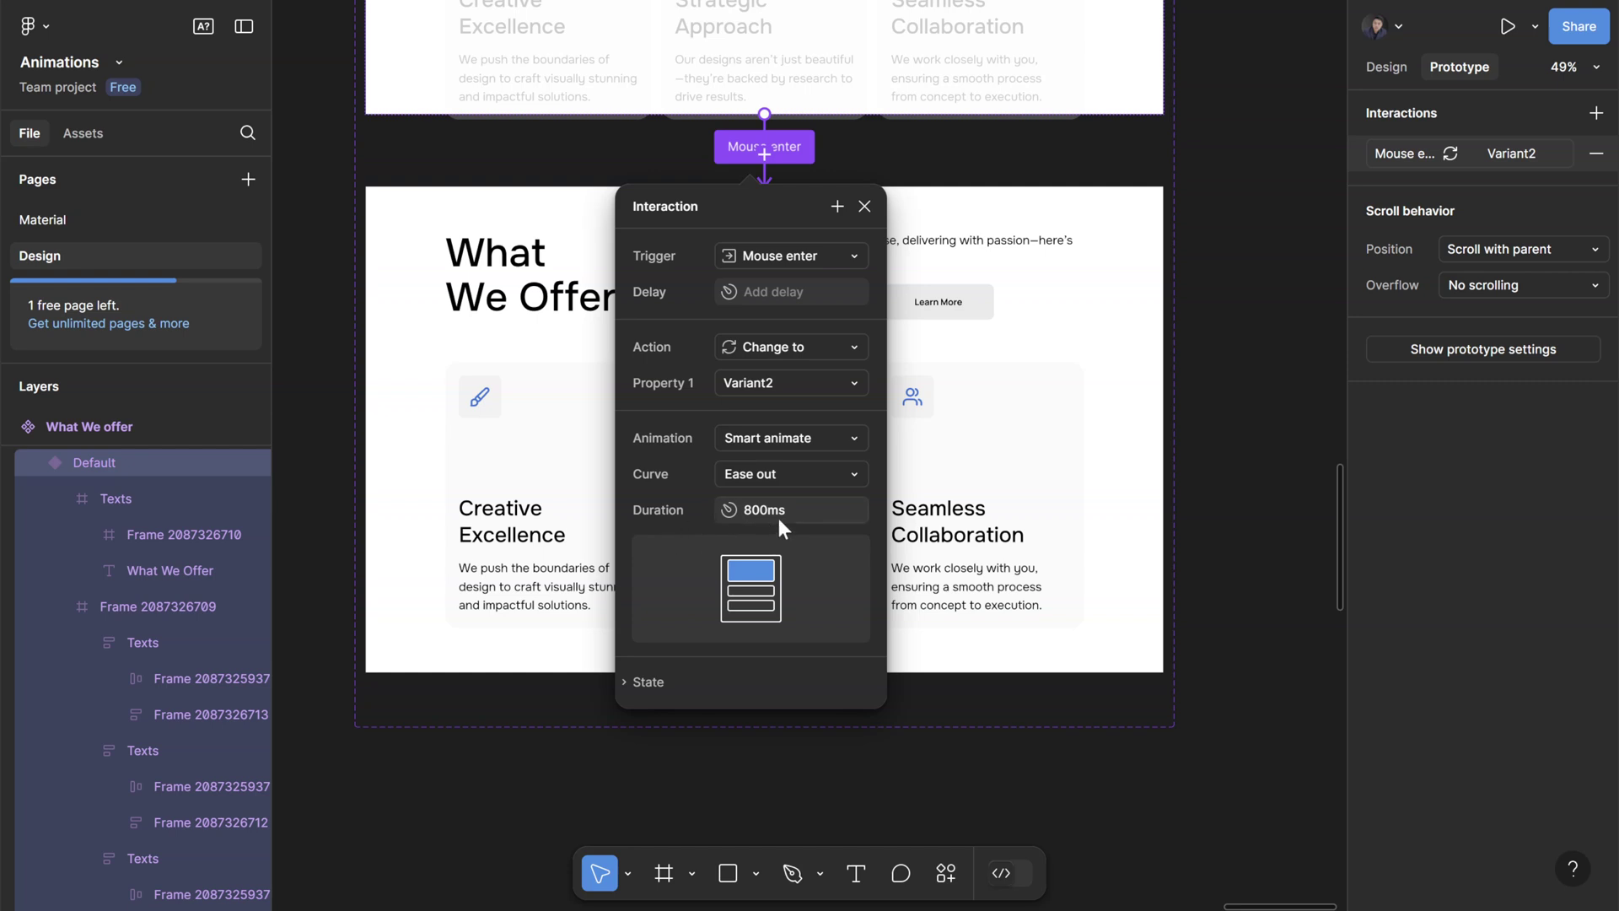
{"action": "scroll", "coordinate": [1041, 467], "scroll_direction": "down", "scroll_amount": 4}
- Preview the Screen frame and scroll to the What We Offer section to watch its reveal animation
{"action": "left_click", "coordinate": [1040, 466]}
{"action": "scroll", "coordinate": [1004, 581], "scroll_direction": "left", "scroll_amount": 5}
{"action": "scroll", "coordinate": [756, 354], "scroll_direction": "up", "scroll_amount": 2}
{"action": "left_click", "coordinate": [523, 52]}
{"action": "key", "text": "shift+space"}
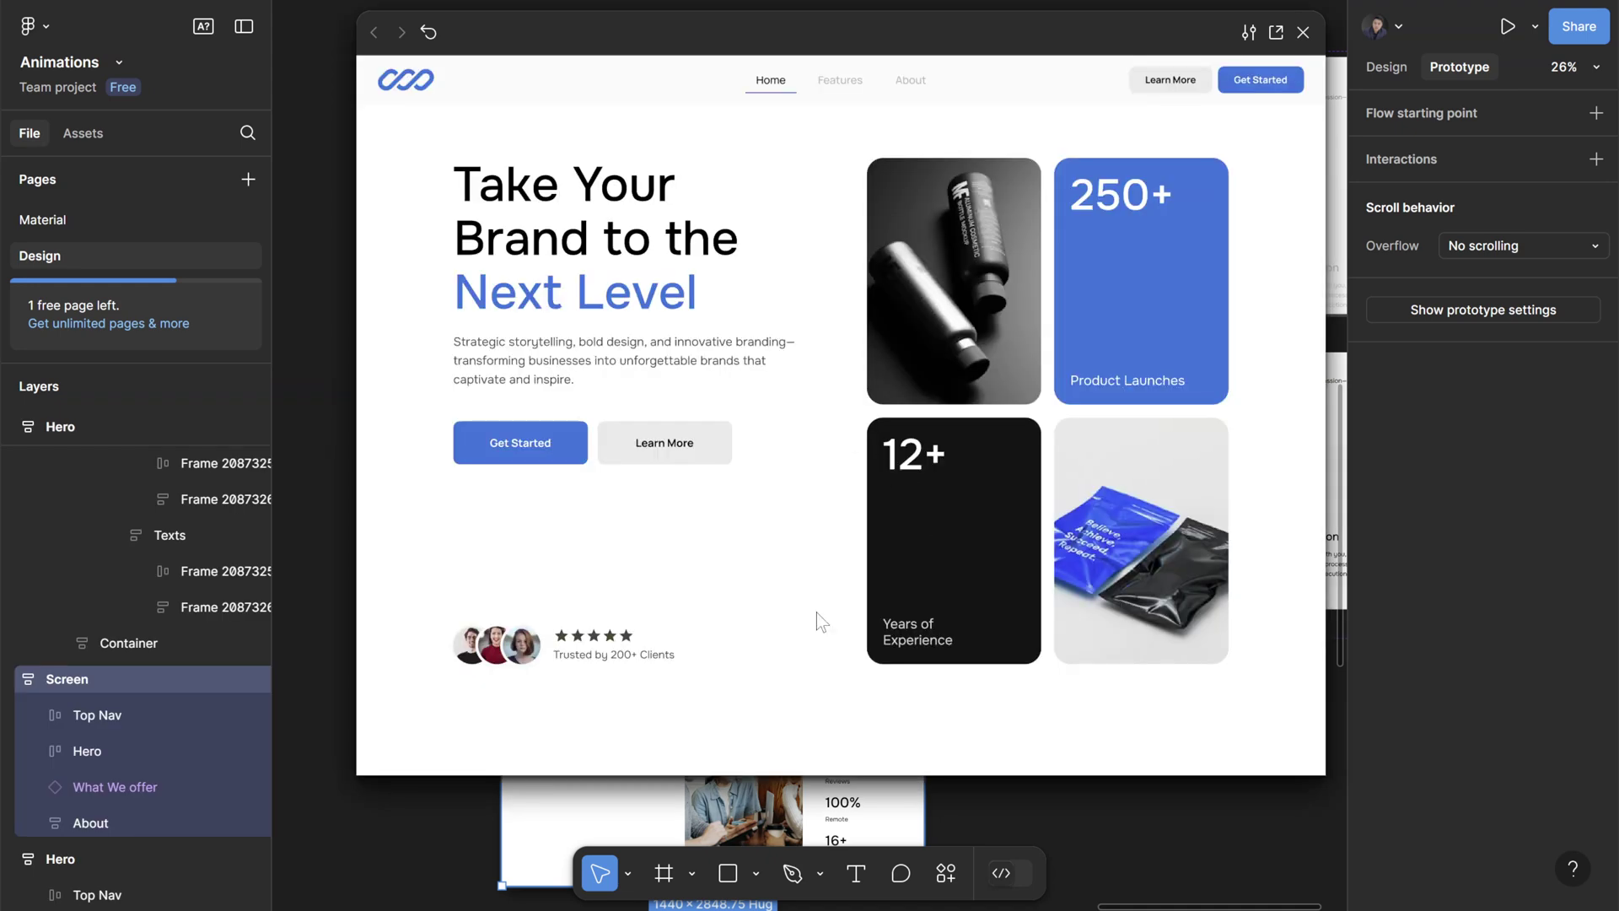
{"action": "scroll", "coordinate": [826, 607], "scroll_direction": "down", "scroll_amount": 5}
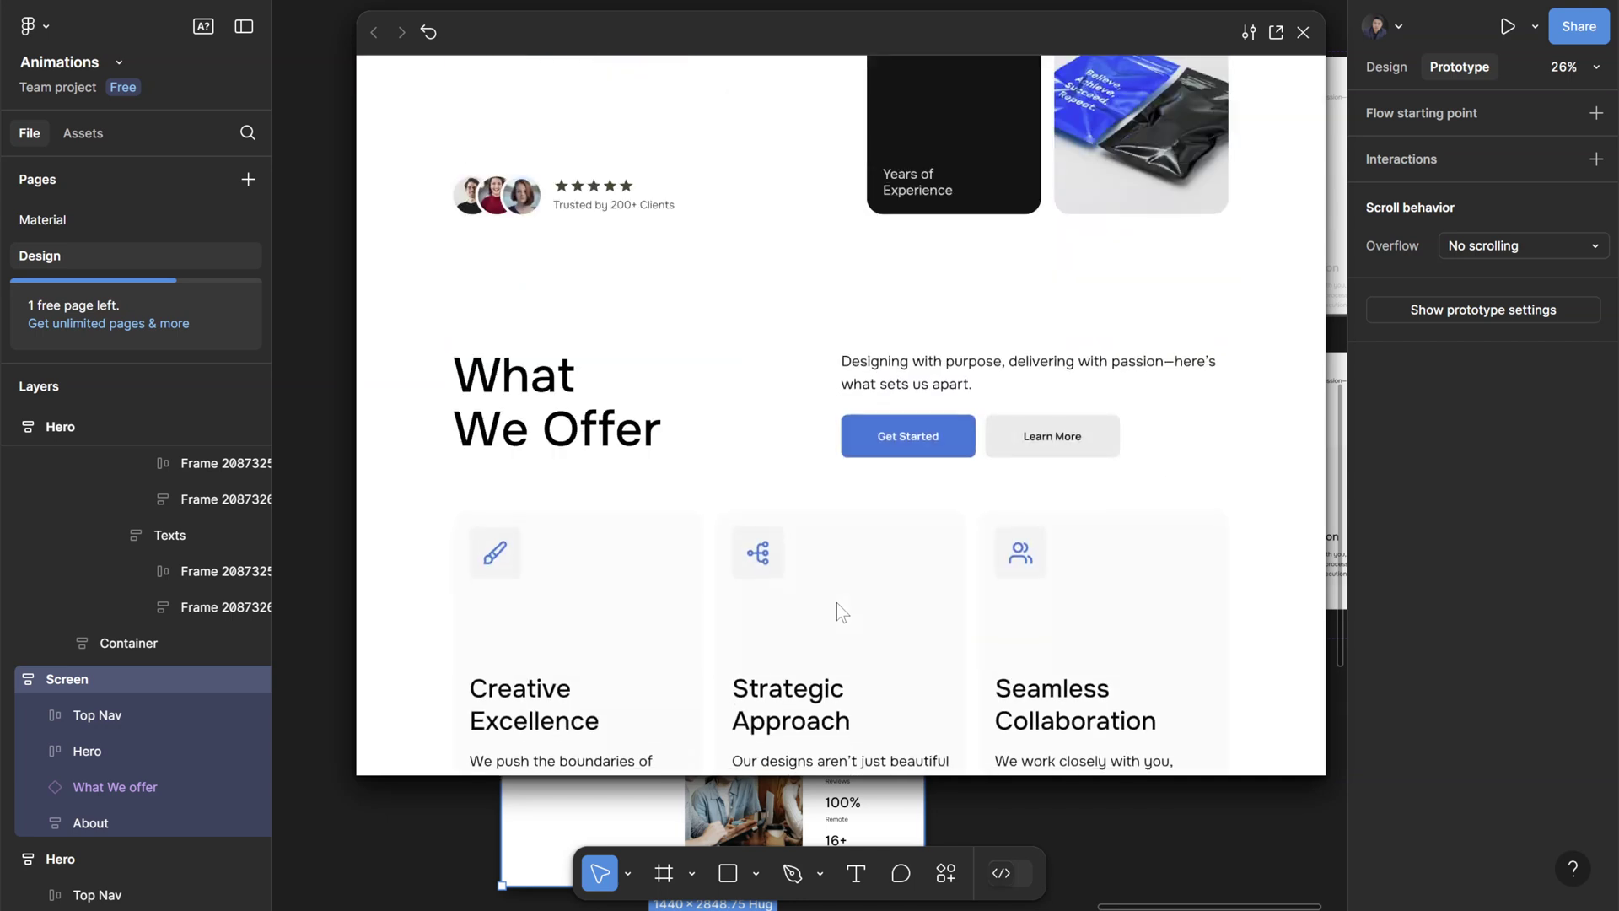
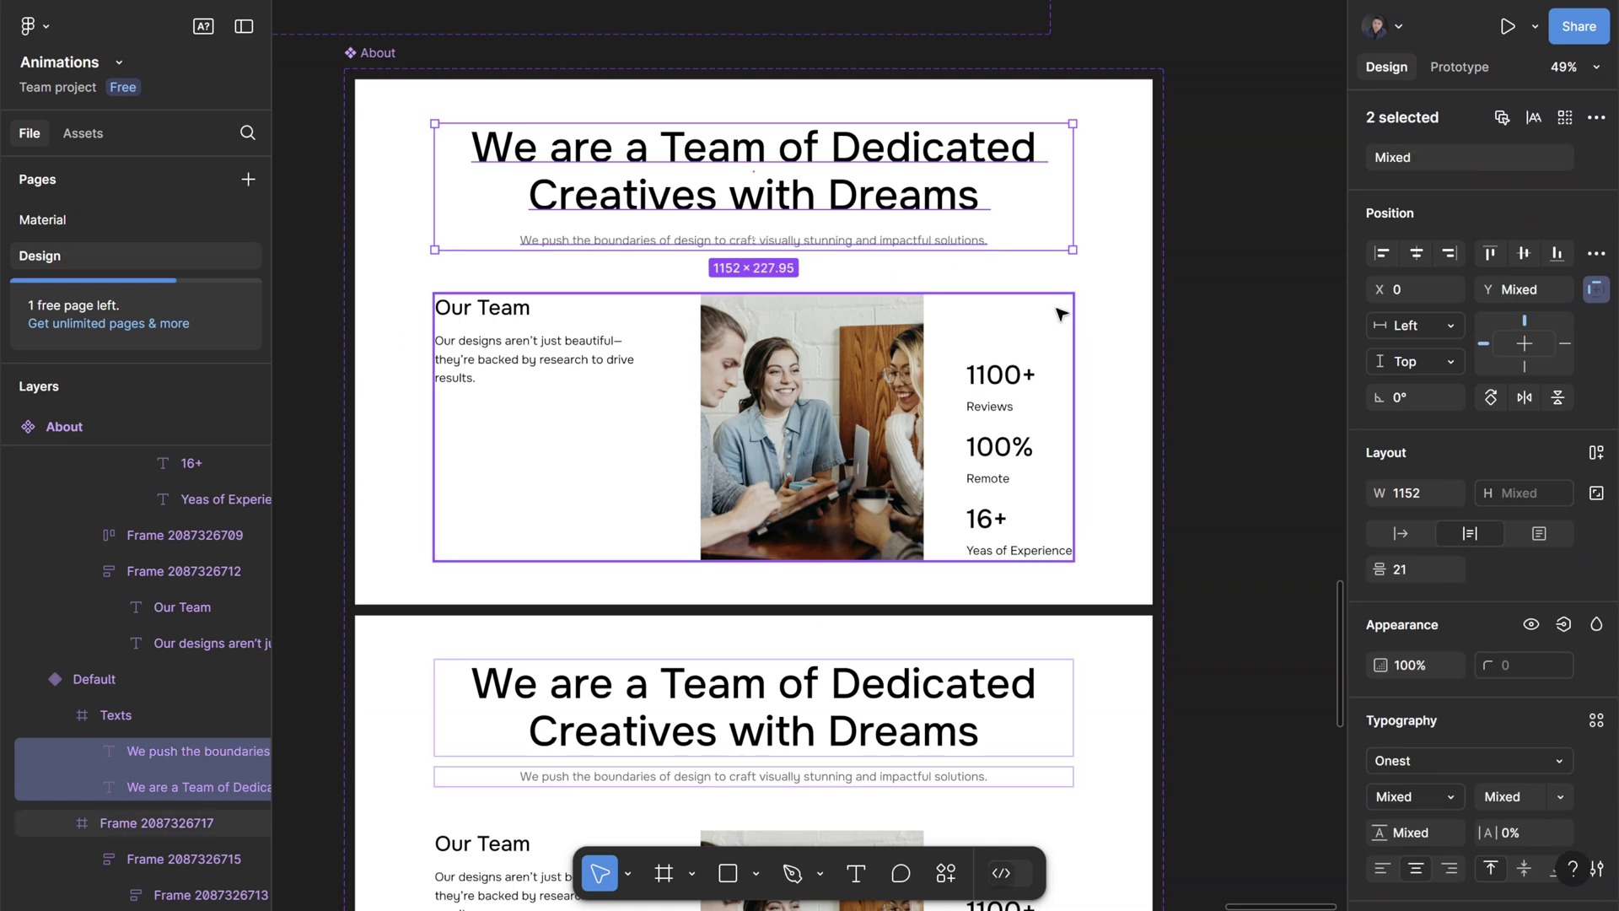
- Move the heading and subtitle in the About component's Default variant down about 40 px and set their opacity to 10%
{"action": "key", "text": "shift+Down"}
{"action": "key", "text": "shift+Down"}
{"action": "key", "text": "shift+Down"}
{"action": "key", "text": "shift+Down"}
{"action": "key", "text": "shift+Down"}
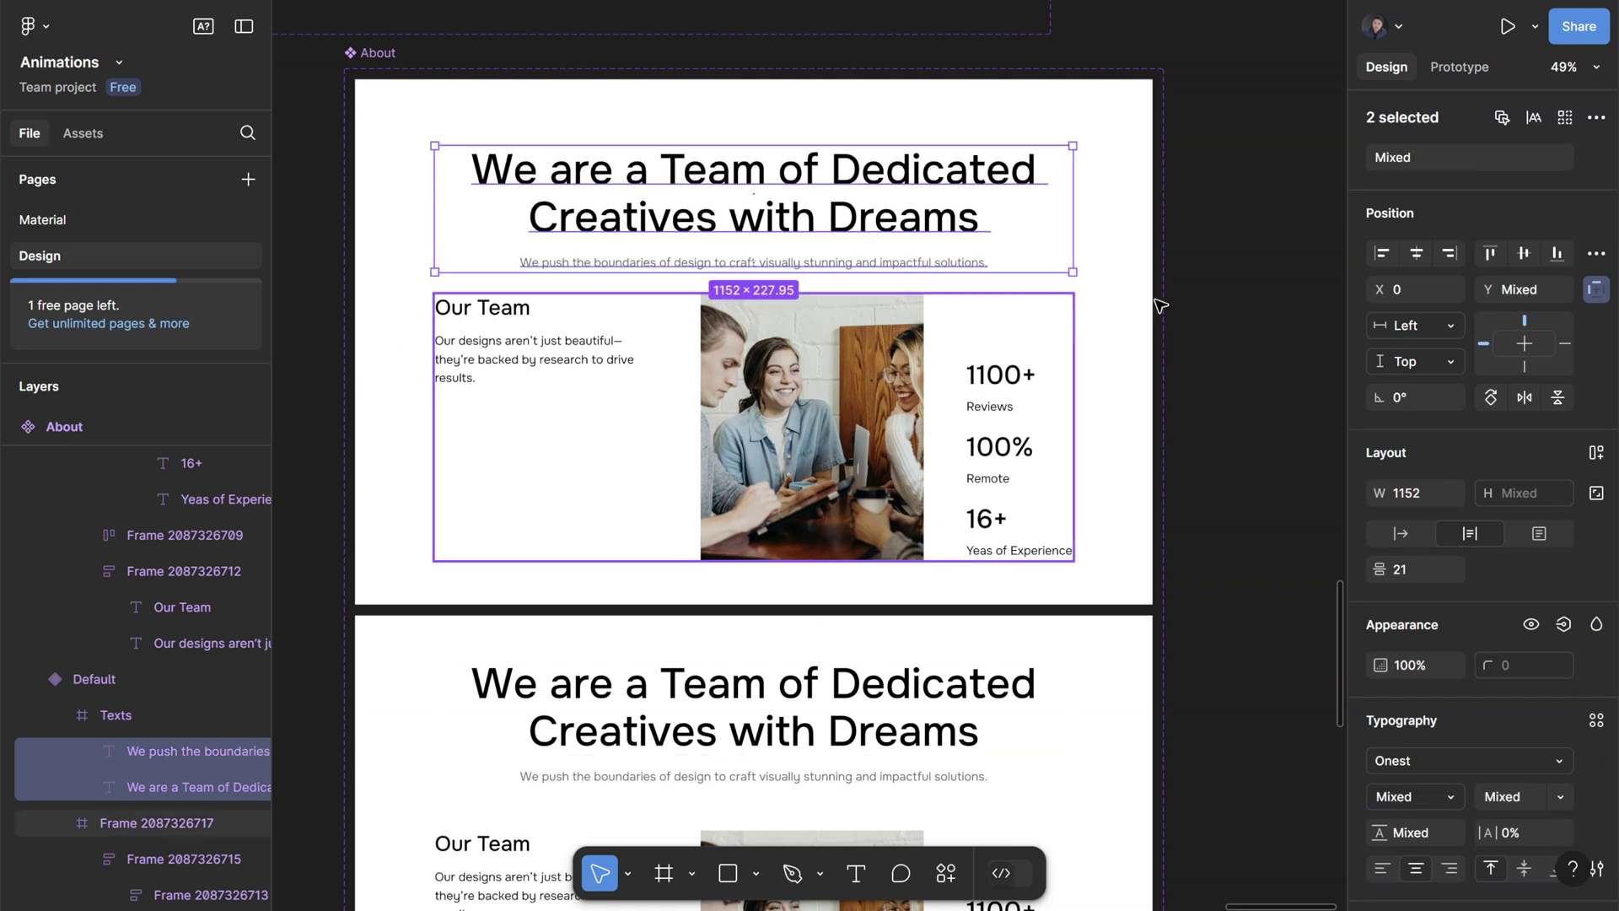
{"action": "scroll", "coordinate": [1413, 438], "scroll_direction": "down", "scroll_amount": 3}
{"action": "left_click", "coordinate": [1413, 439]}
{"action": "type", "text": "10"}
{"action": "key", "text": "Return"}
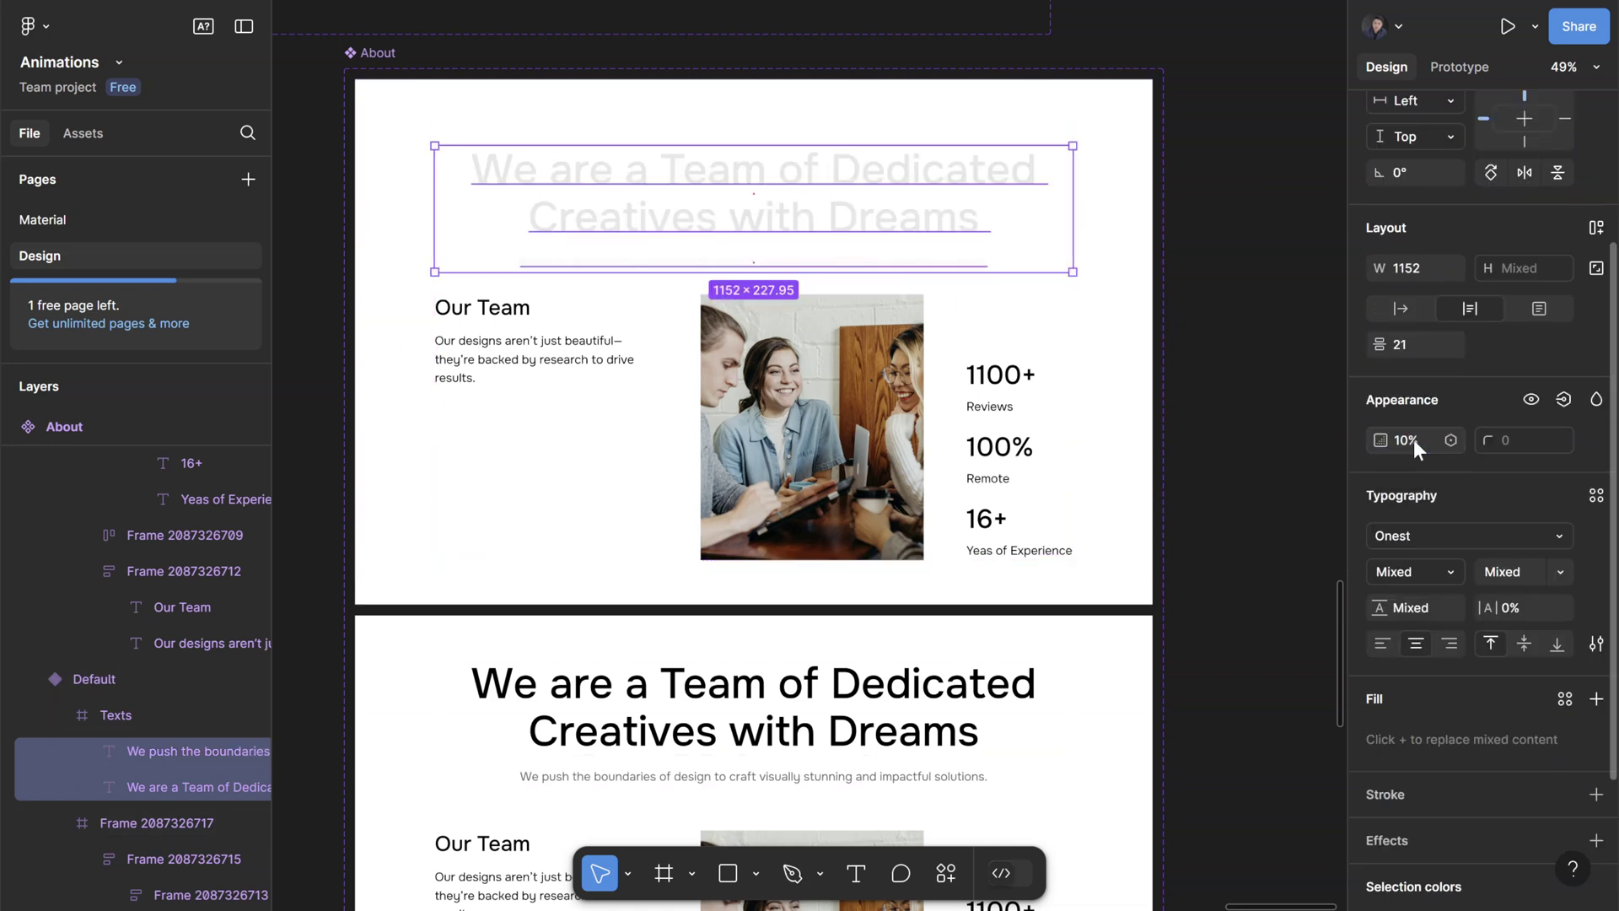
- Move the Our Team text block in the About component's Default variant about 110 px to the left
{"action": "left_click", "coordinate": [512, 331]}
{"action": "scroll", "coordinate": [726, 397], "scroll_direction": "left", "scroll_amount": 5}
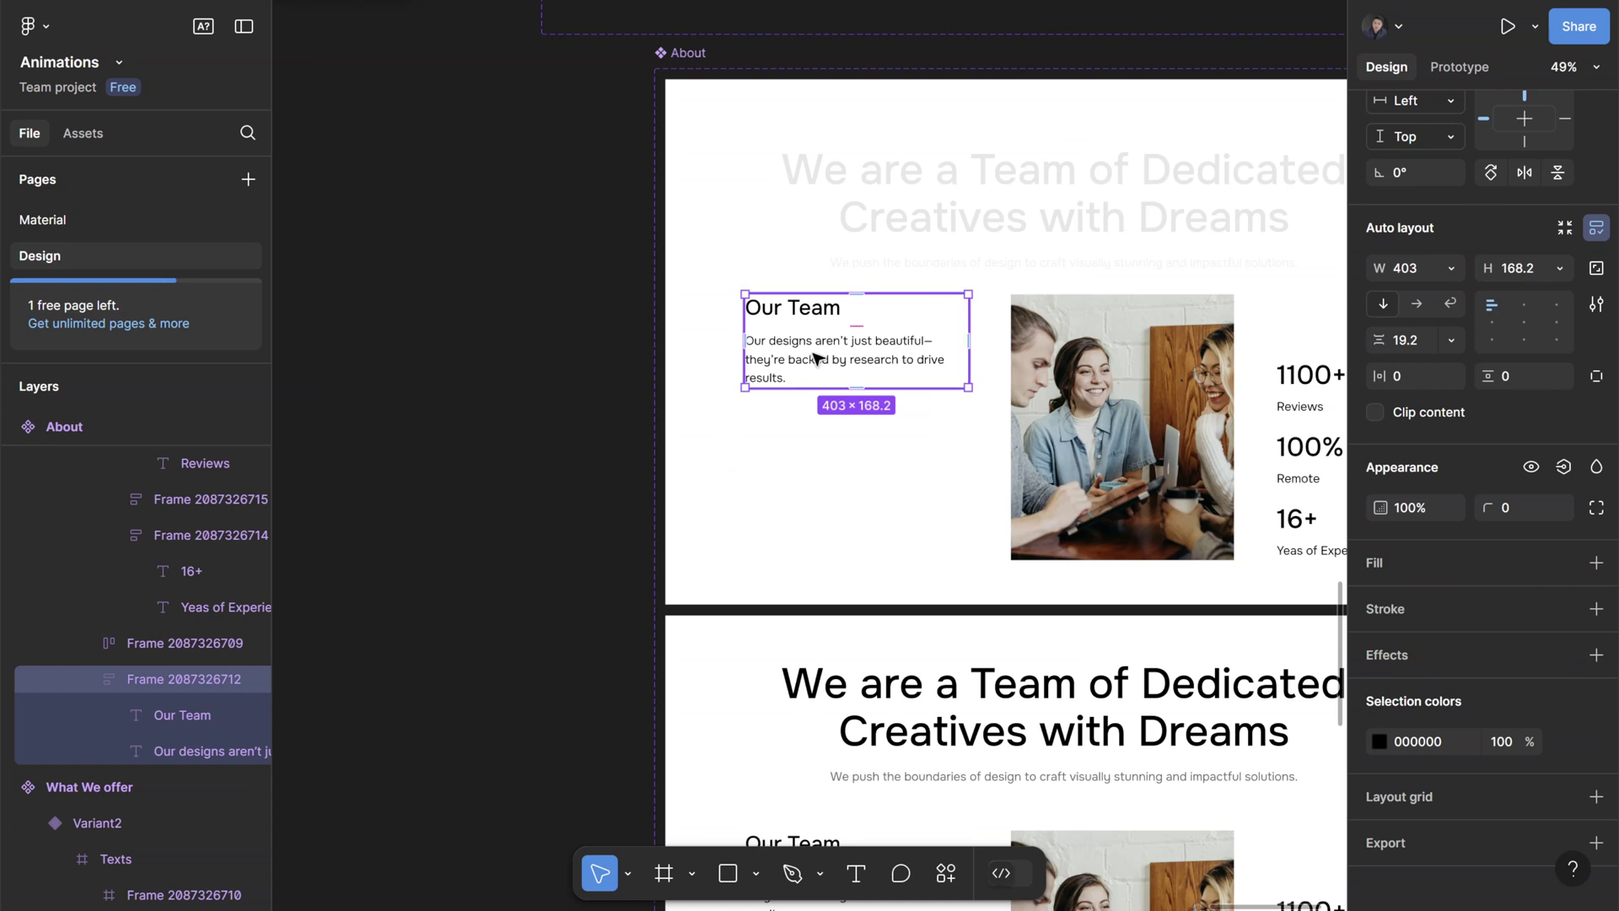
{"action": "key", "text": "shift+Left"}
{"action": "key", "text": "shift+Left"}
{"action": "key", "text": "shift+Left"}
{"action": "key", "text": "shift+Left"}
{"action": "key", "text": "shift+Left"}
{"action": "key", "text": "shift+Left"}
{"action": "key", "text": "shift+Left"}
{"action": "key", "text": "shift+Left"}
{"action": "key", "text": "shift+Left"}
{"action": "key", "text": "shift+Left"}
{"action": "key", "text": "shift+Left"}
{"action": "key", "text": "shift+Left"}
{"action": "key", "text": "shift+Left"}
{"action": "key", "text": "shift+Left"}
{"action": "key", "text": "shift+Left"}
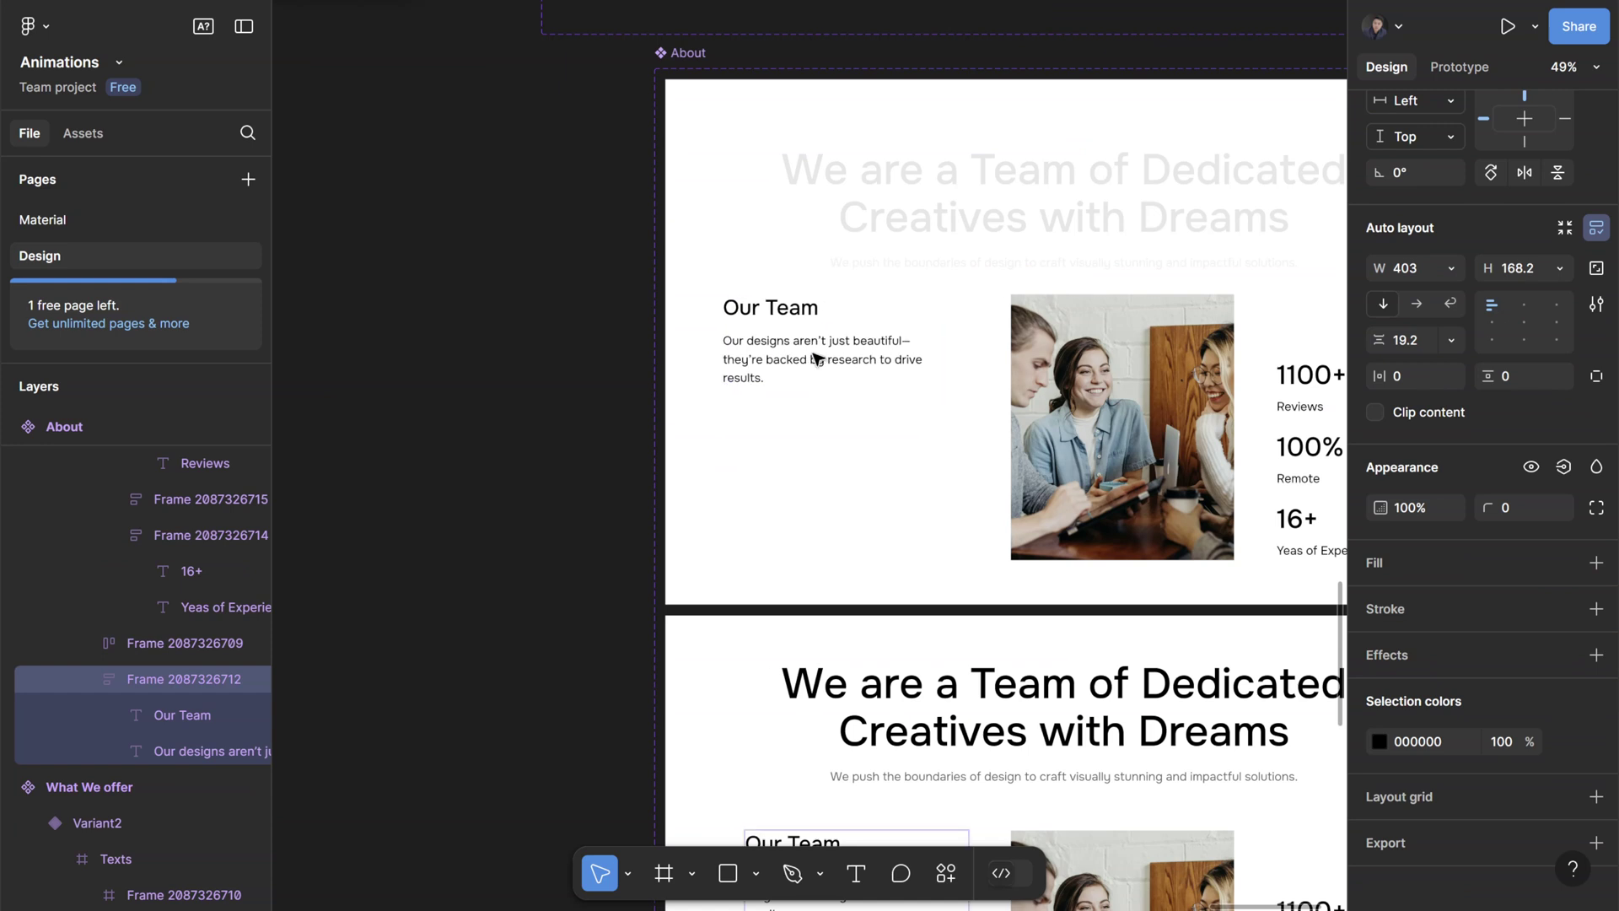
{"action": "scroll", "coordinate": [1510, 584], "scroll_direction": "down", "scroll_amount": 1}
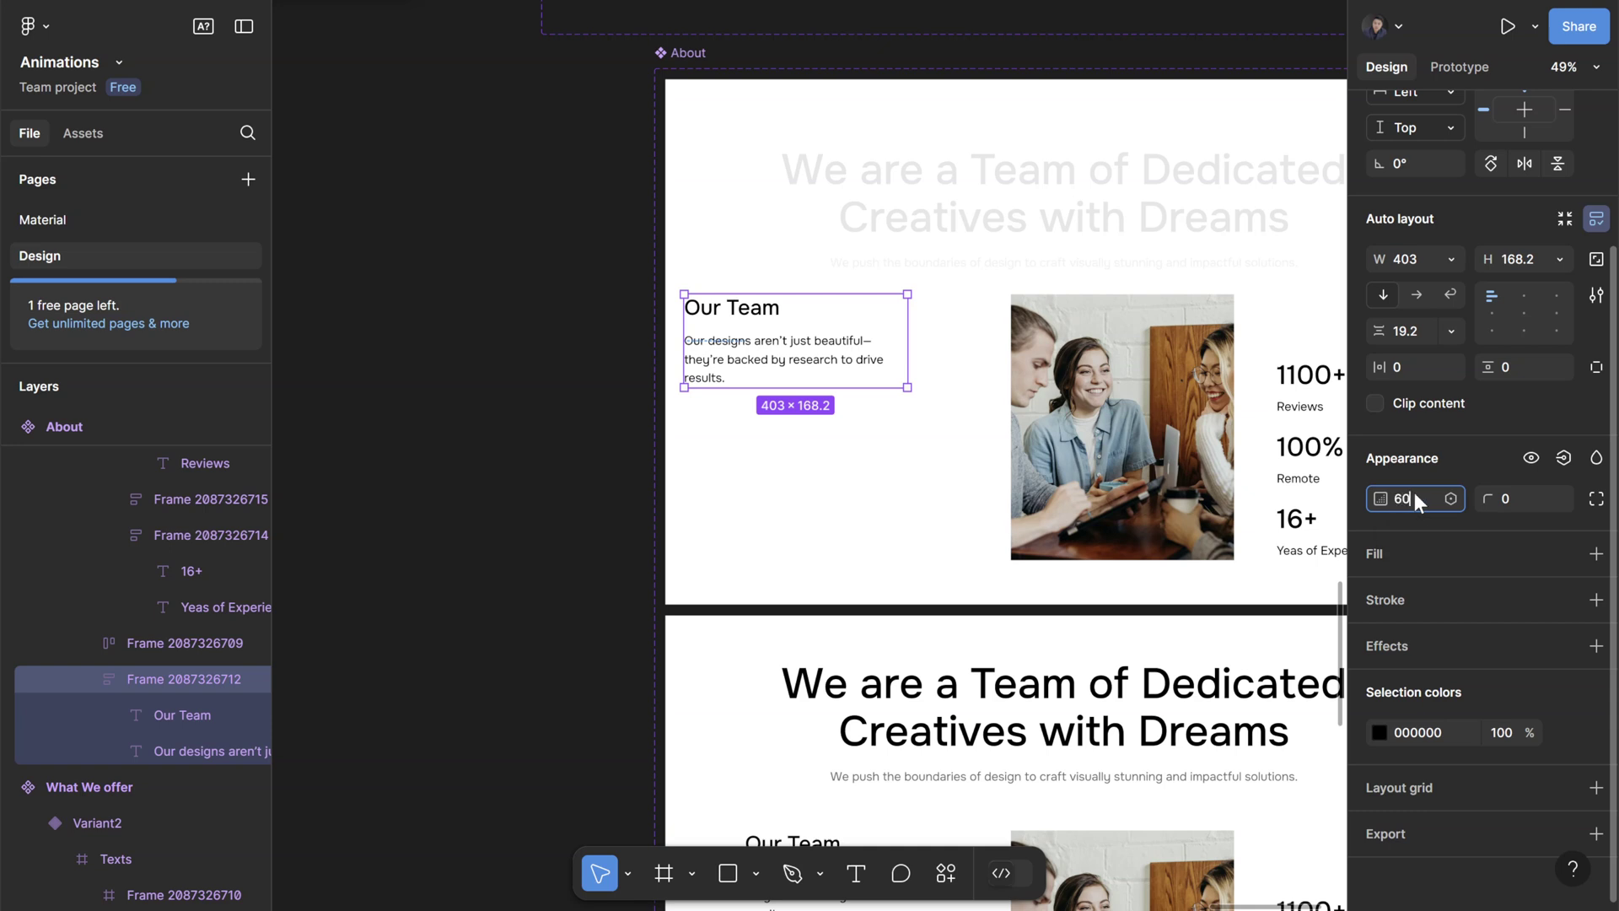
- Set the opacity of the Our Team text block in the About component's Default variant to 20%
{"action": "type", "text": "60"}
{"action": "key", "text": "Return"}
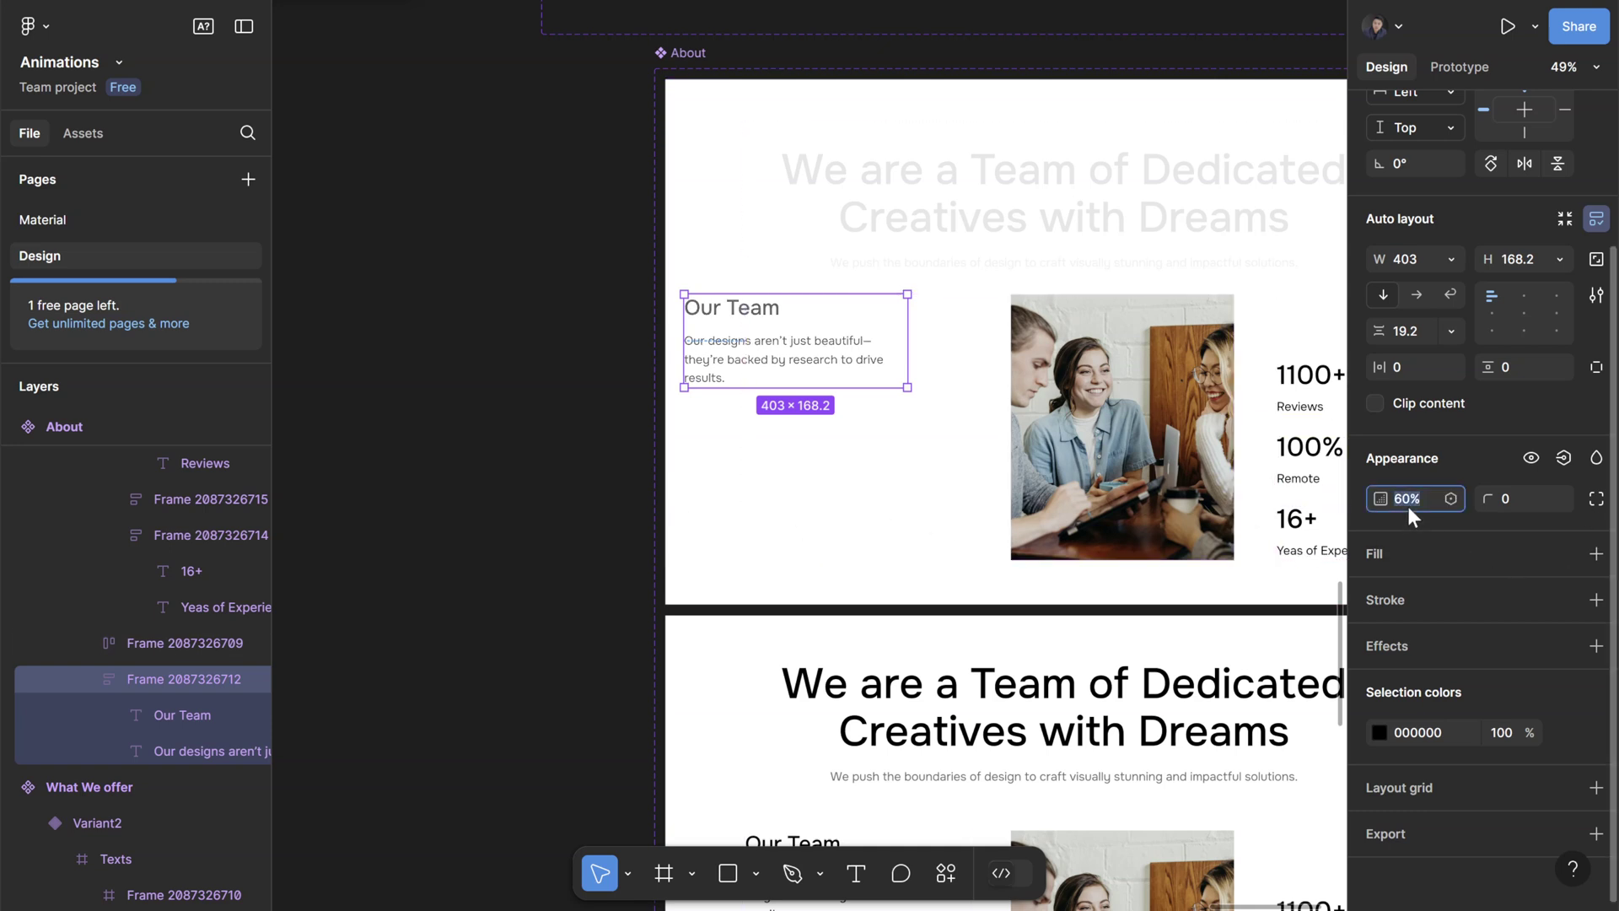
{"action": "type", "text": "20"}
{"action": "key", "text": "Return"}
- Move the statistics column in the About component's Default variant down 150 px and lower its opacity
{"action": "scroll", "coordinate": [809, 455], "scroll_direction": "right", "scroll_amount": 5}
{"action": "left_click", "coordinate": [1012, 472]}
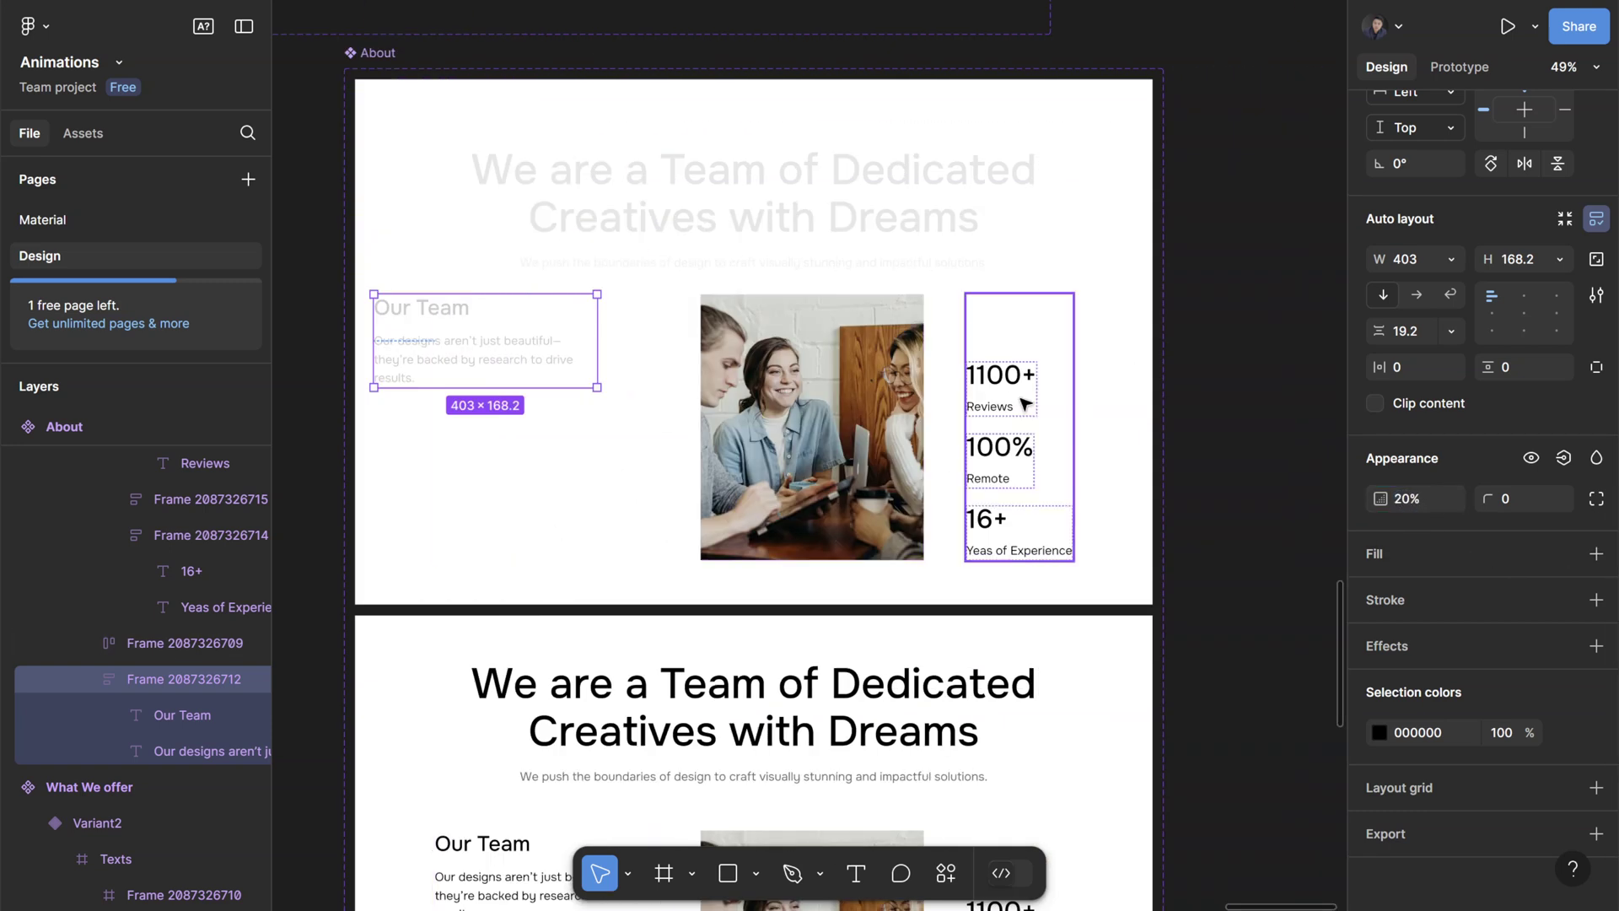
{"action": "key", "text": "shift+Down"}
{"action": "key", "text": "shift+Down"}
{"action": "key", "text": "shift+Down"}
{"action": "key", "text": "shift+Down"}
{"action": "key", "text": "shift+Down"}
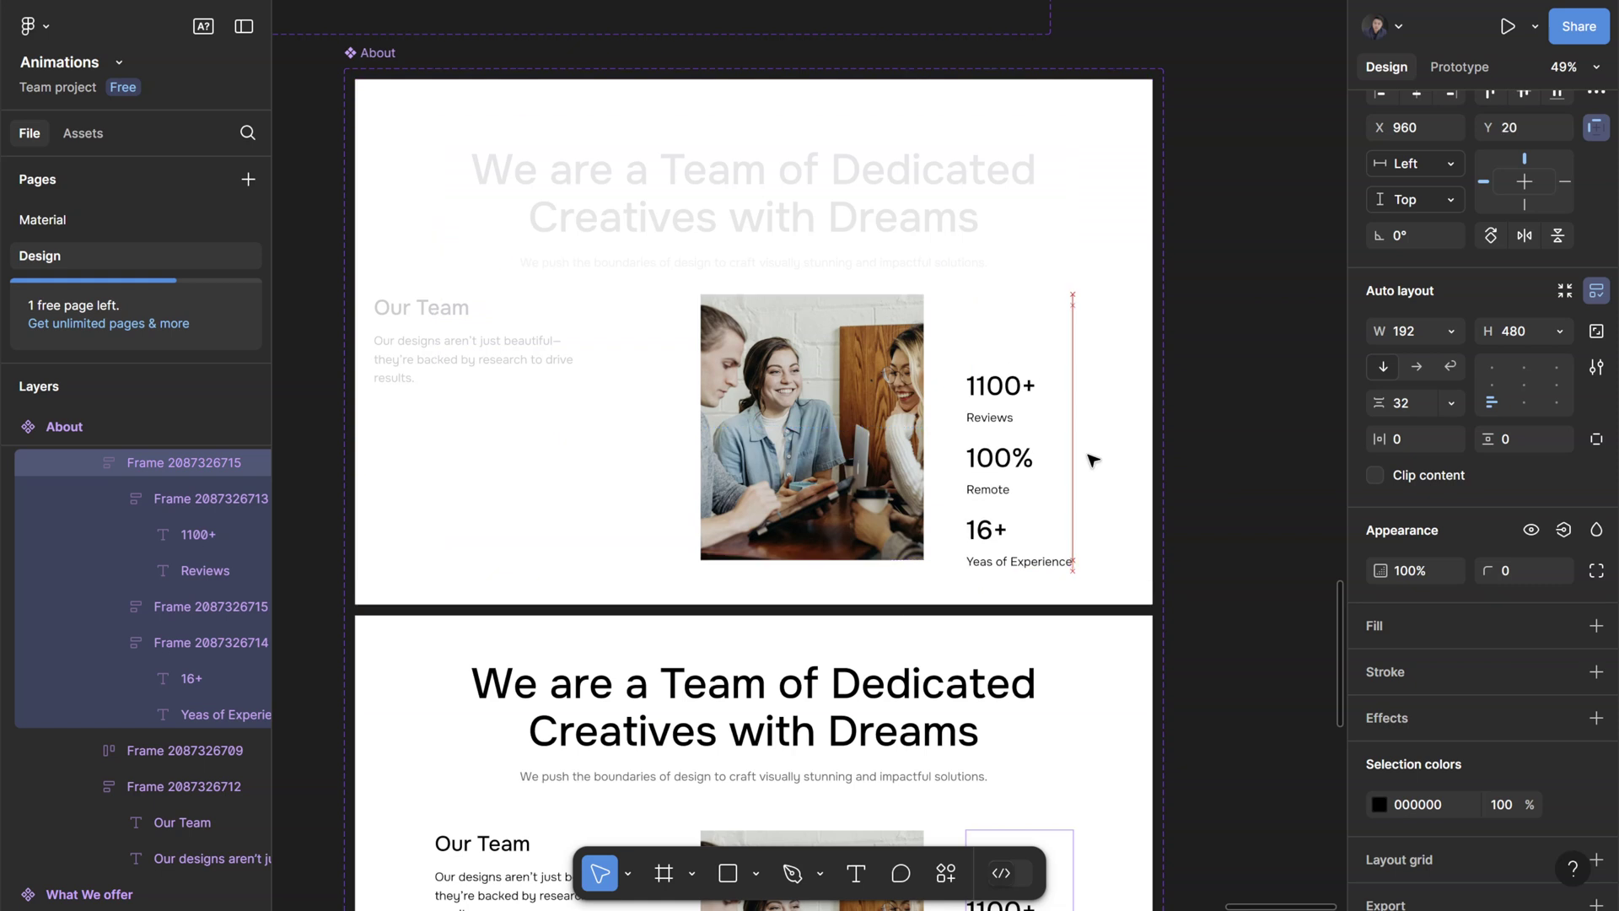
{"action": "key", "text": "shift+Down"}
{"action": "key", "text": "shift+Down"}
{"action": "key", "text": "shift+Down"}
{"action": "key", "text": "shift+Down"}
{"action": "key", "text": "shift+Down"}
{"action": "key", "text": "shift+Down"}
{"action": "key", "text": "shift+Down"}
{"action": "key", "text": "shift+Down"}
{"action": "key", "text": "shift+Down"}
{"action": "key", "text": "shift+Down"}
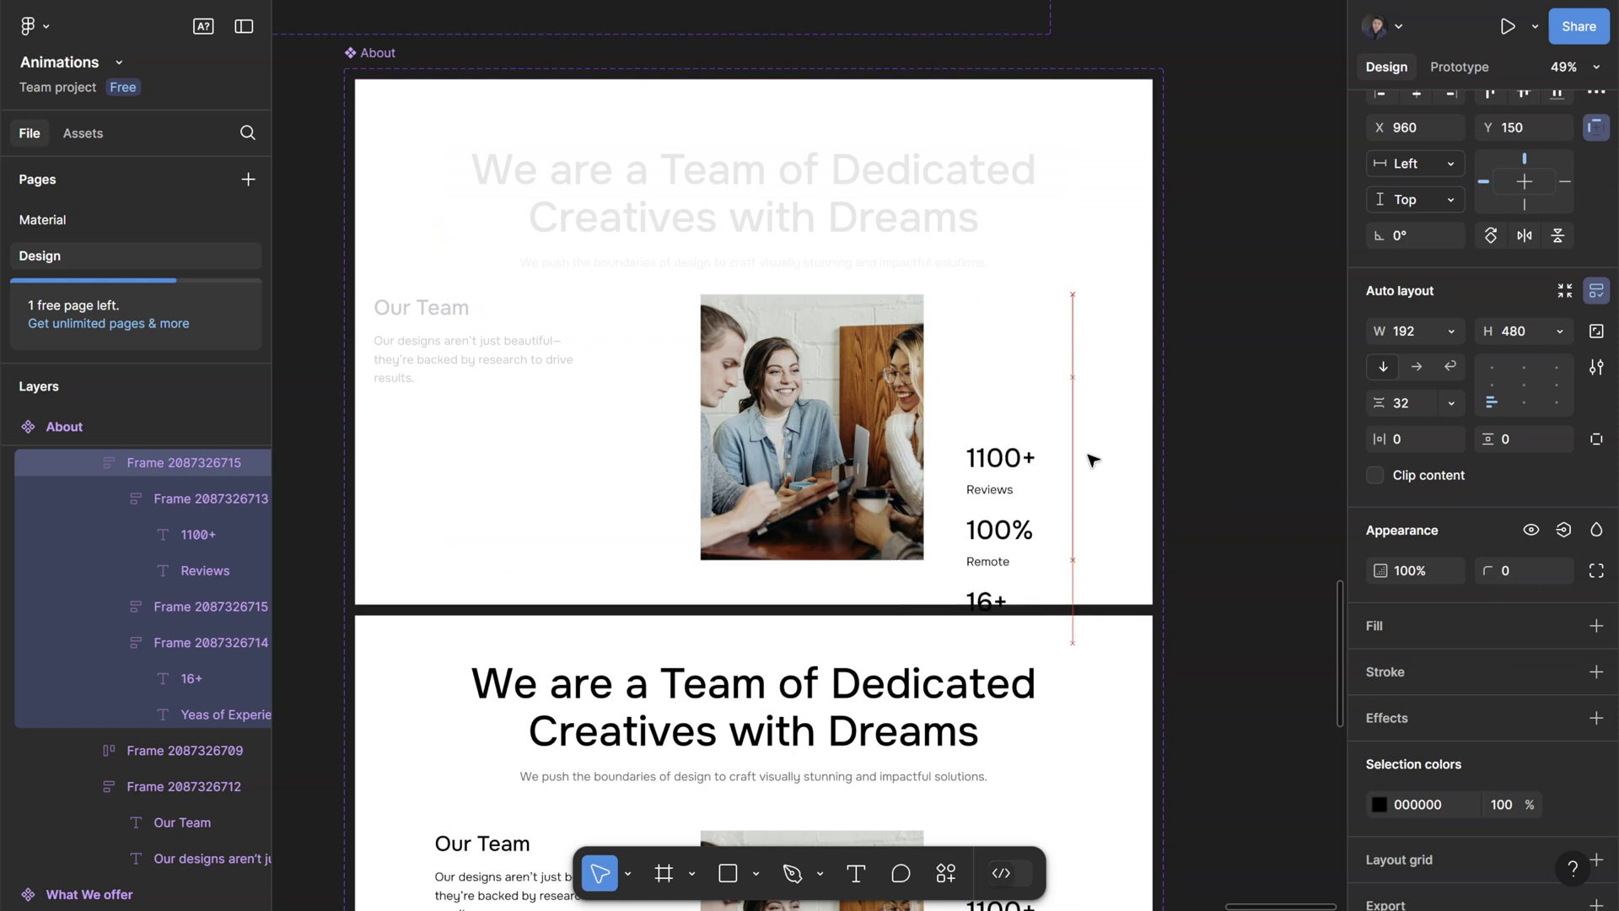
{"action": "scroll", "coordinate": [1454, 485], "scroll_direction": "down", "scroll_amount": 1}
{"action": "left_click", "coordinate": [1429, 495]}
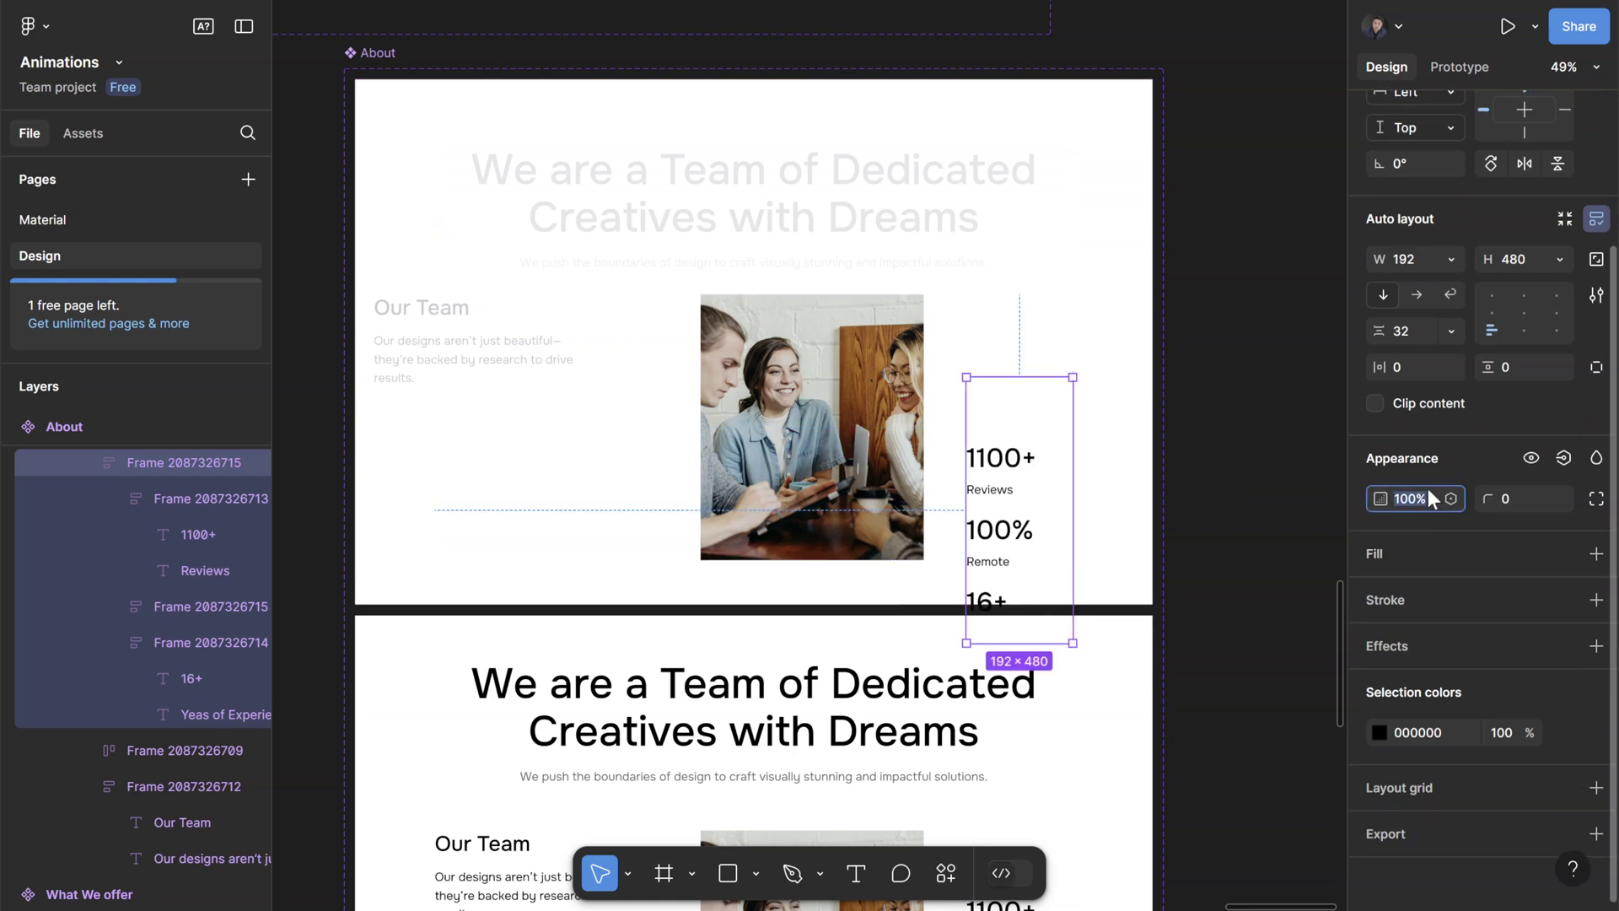
{"action": "key", "text": "Tab"}
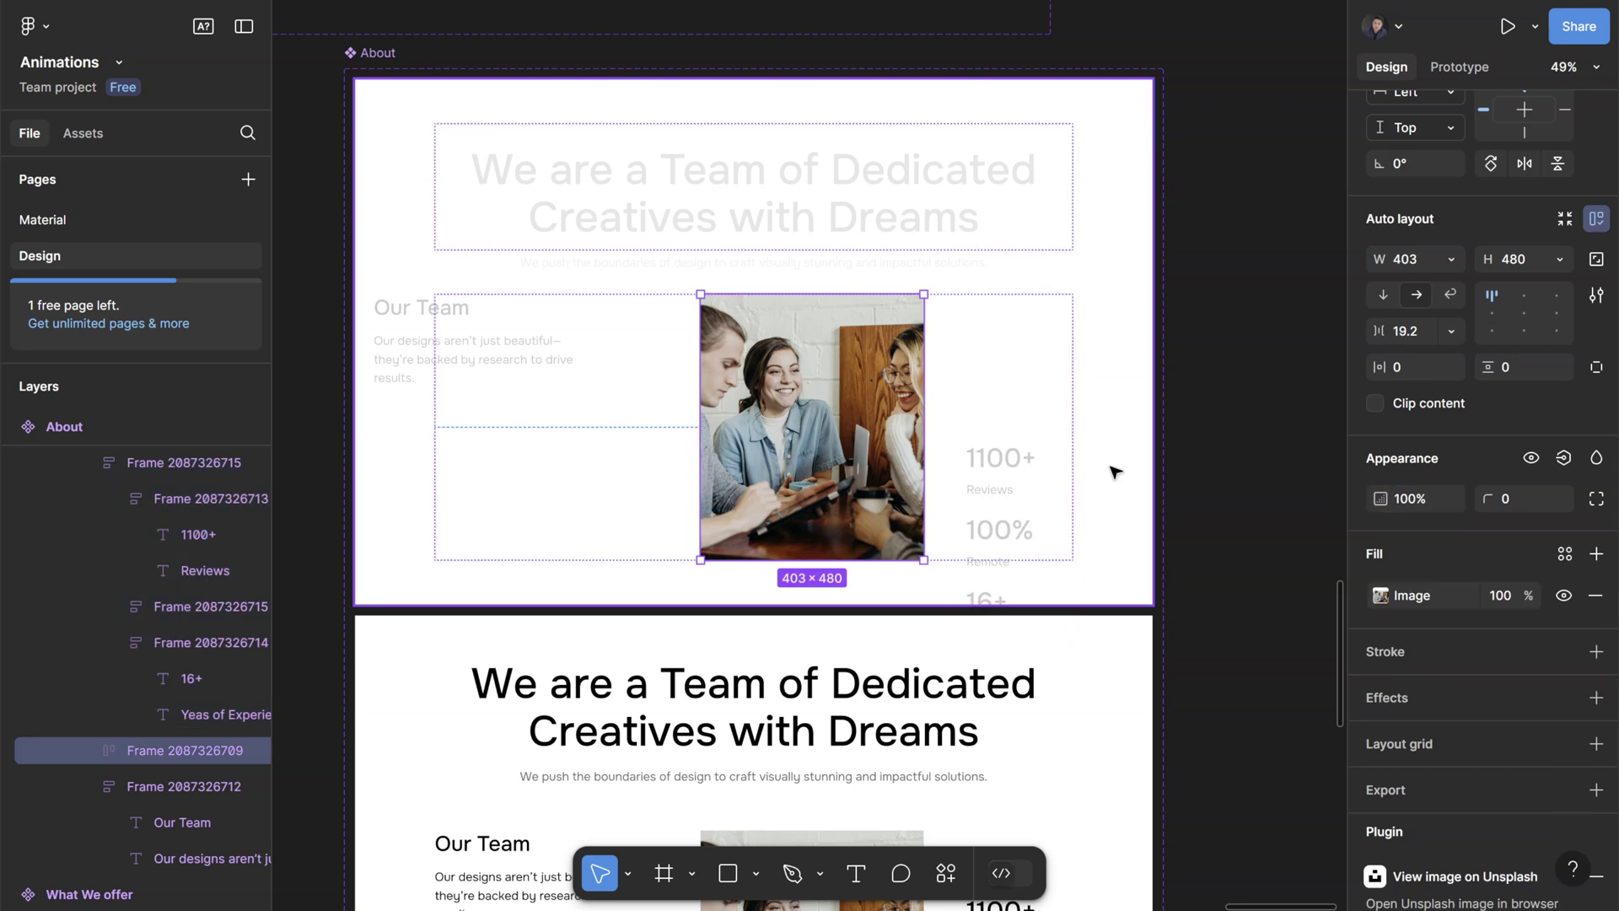
- Scale the team photo in the About component's Default variant by 1.1 from its center
{"action": "type", "text": "k"}
{"action": "type", "text": "1.1"}
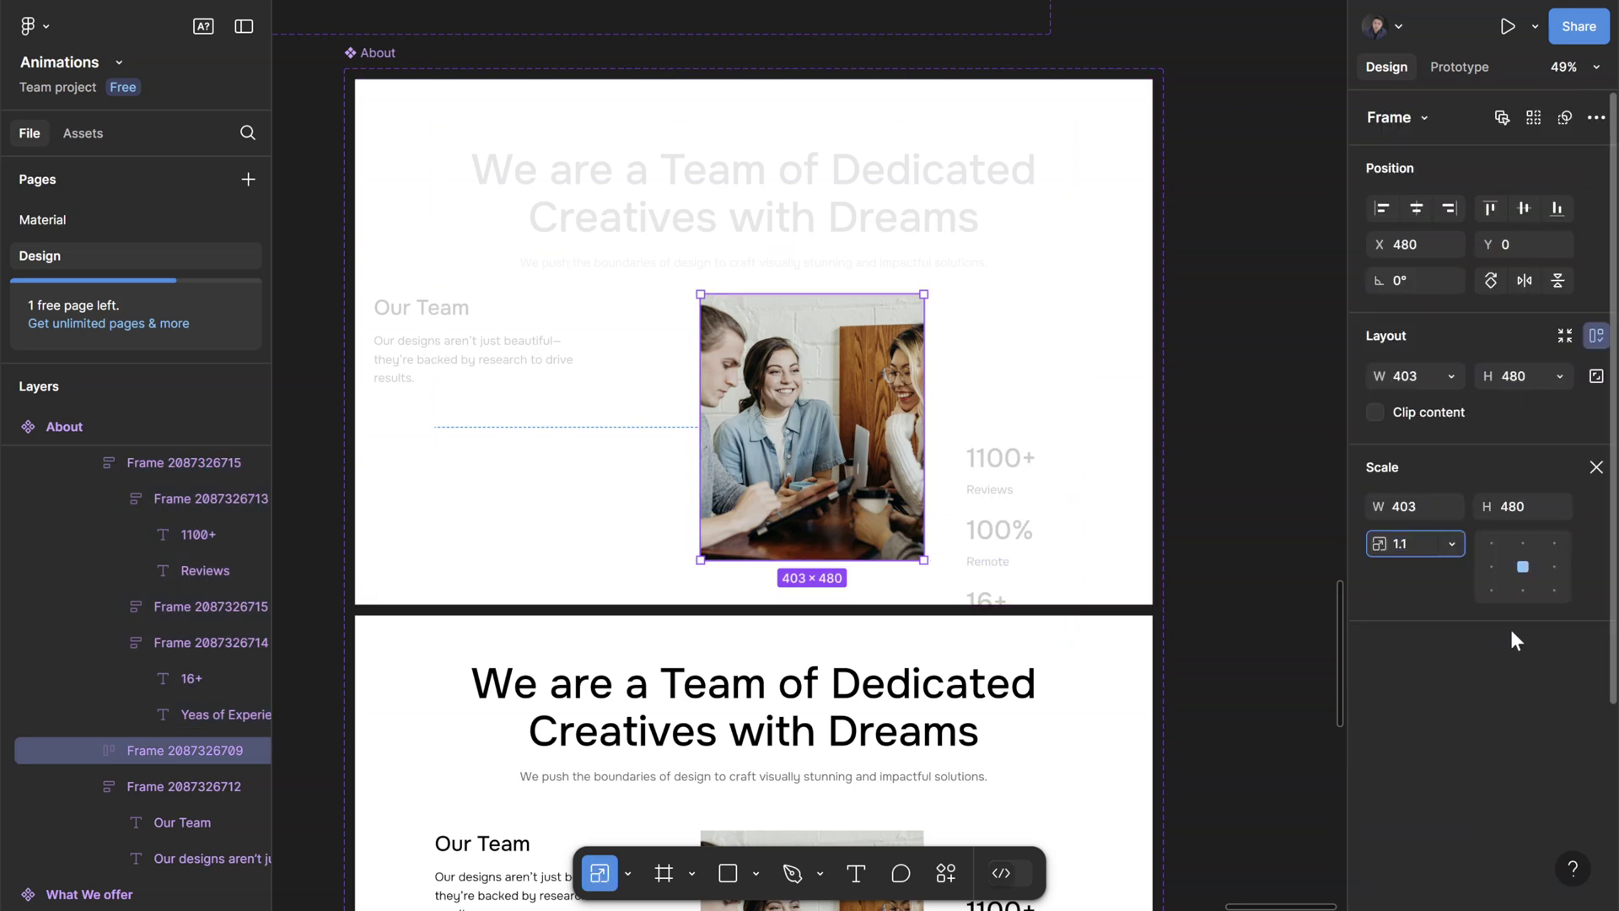
{"action": "key", "text": "Return"}
- Link the About component's Default variant to Variant2 with a Mouse enter trigger, Smart animate, Ease out and a 1000 ms duration
{"action": "scroll", "coordinate": [896, 256], "scroll_direction": "down", "scroll_amount": 3}
{"action": "left_click", "coordinate": [928, 510]}
{"action": "key", "text": "shift+e"}
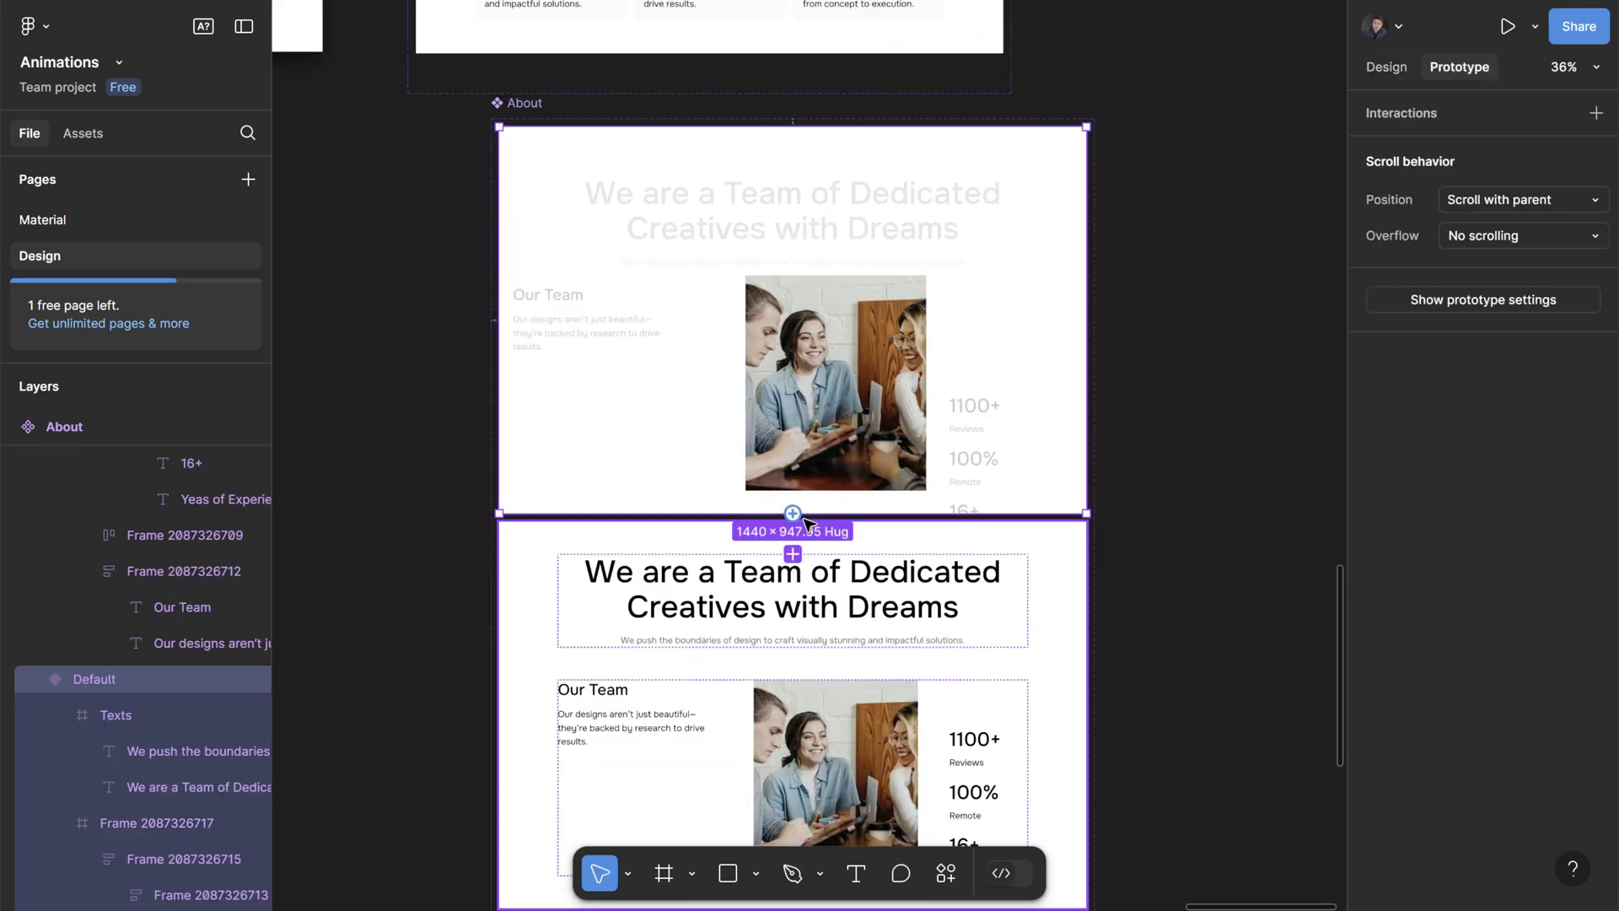
{"action": "left_click_drag", "start_coordinate": [792, 514], "coordinate": [868, 628]}
{"action": "left_click", "coordinate": [851, 455]}
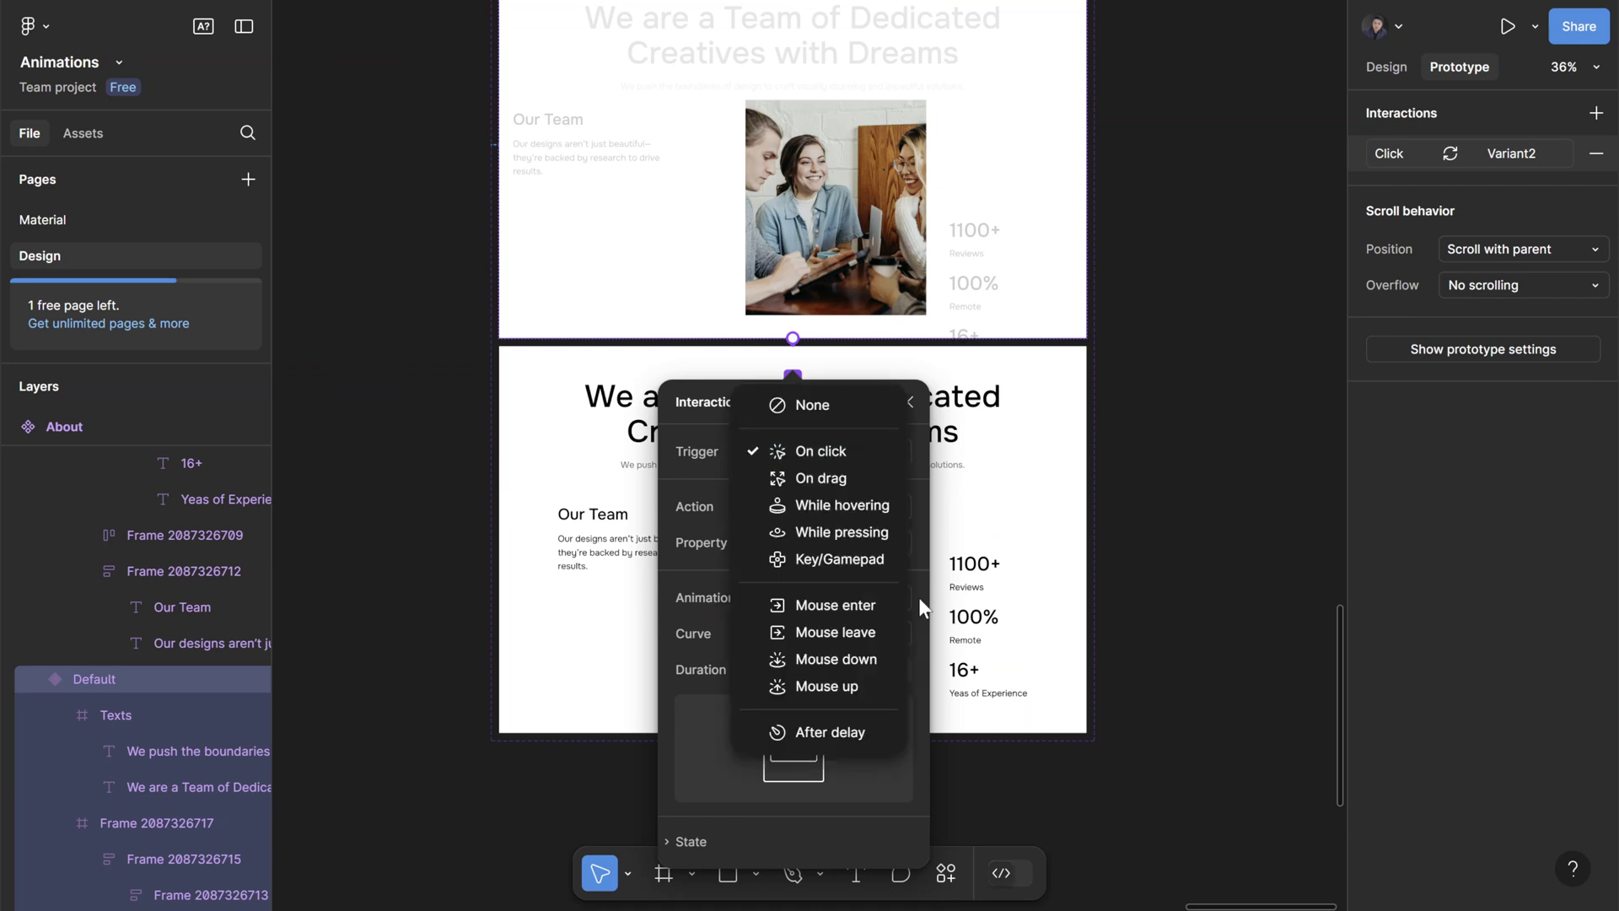
{"action": "left_click", "coordinate": [843, 605]}
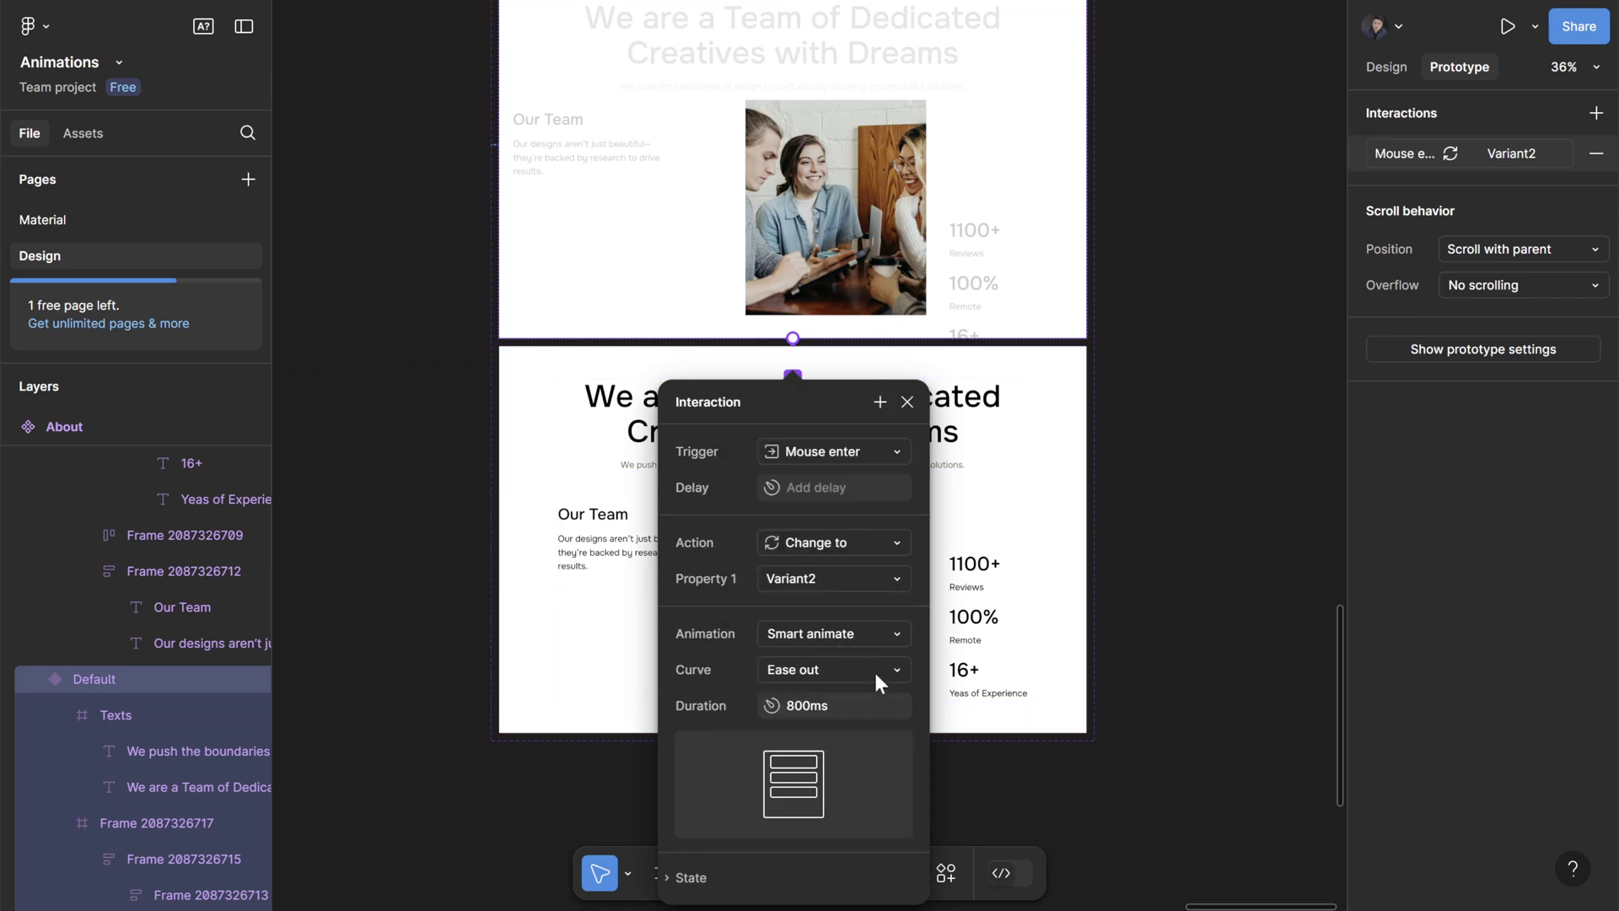
{"action": "type", "text": "1000"}
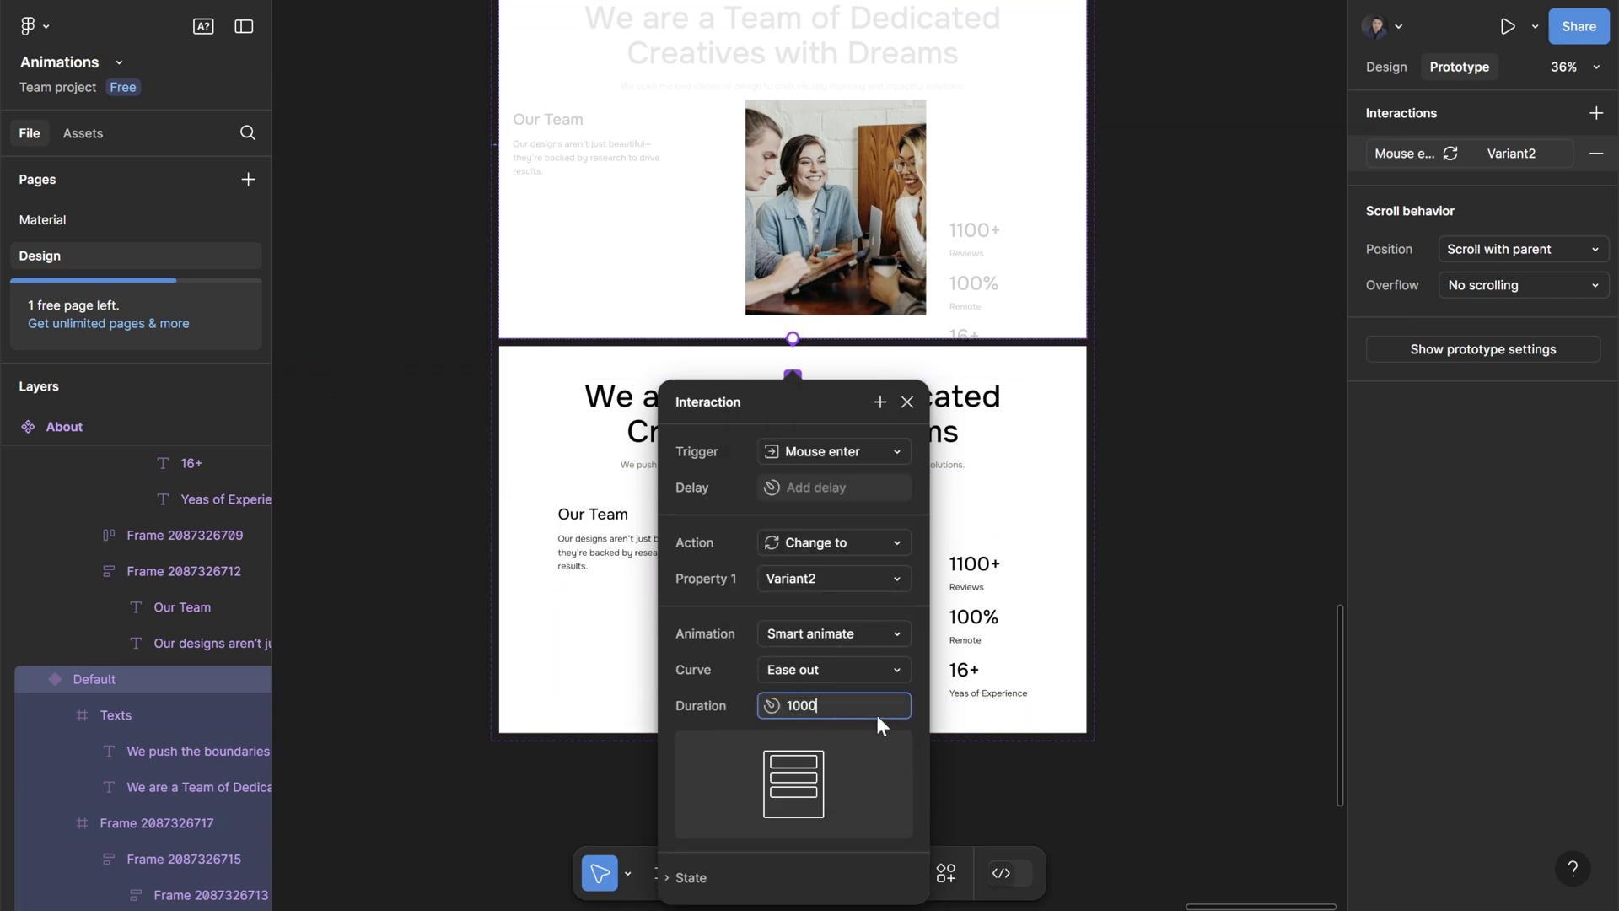
{"action": "key", "text": "Return"}
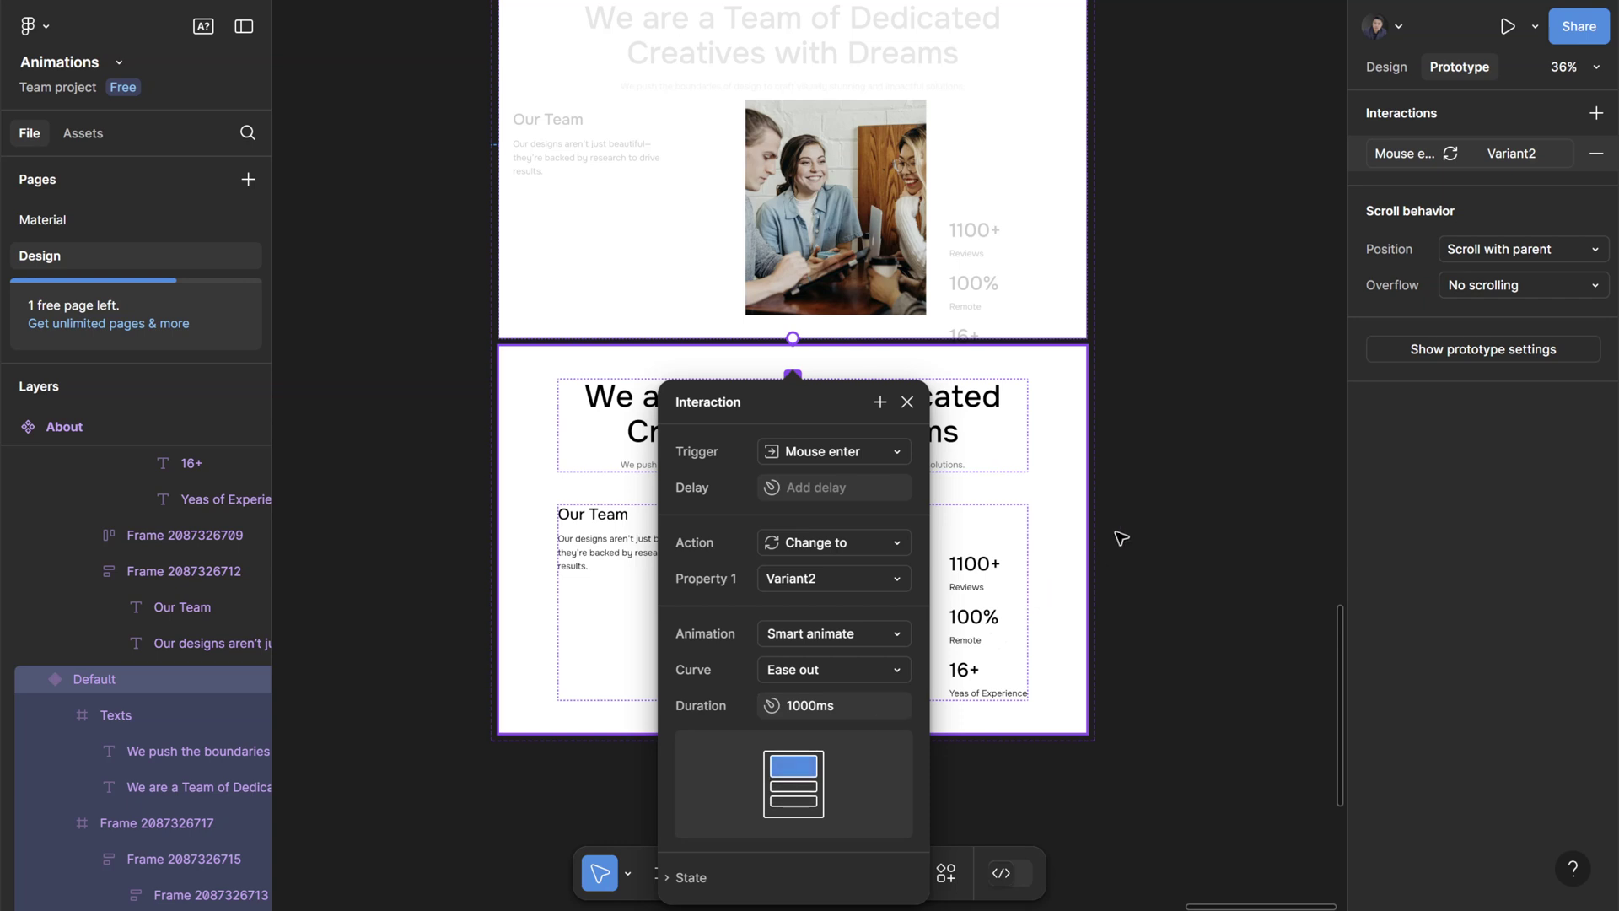
{"action": "key", "text": "Escape"}
- Paste the About section into the Screen frame beneath the What We Offer section
{"action": "scroll", "coordinate": [1120, 565], "scroll_direction": "down", "scroll_amount": 3, "text": "ctrl"}
{"action": "scroll", "coordinate": [927, 506], "scroll_direction": "up", "scroll_amount": 5}
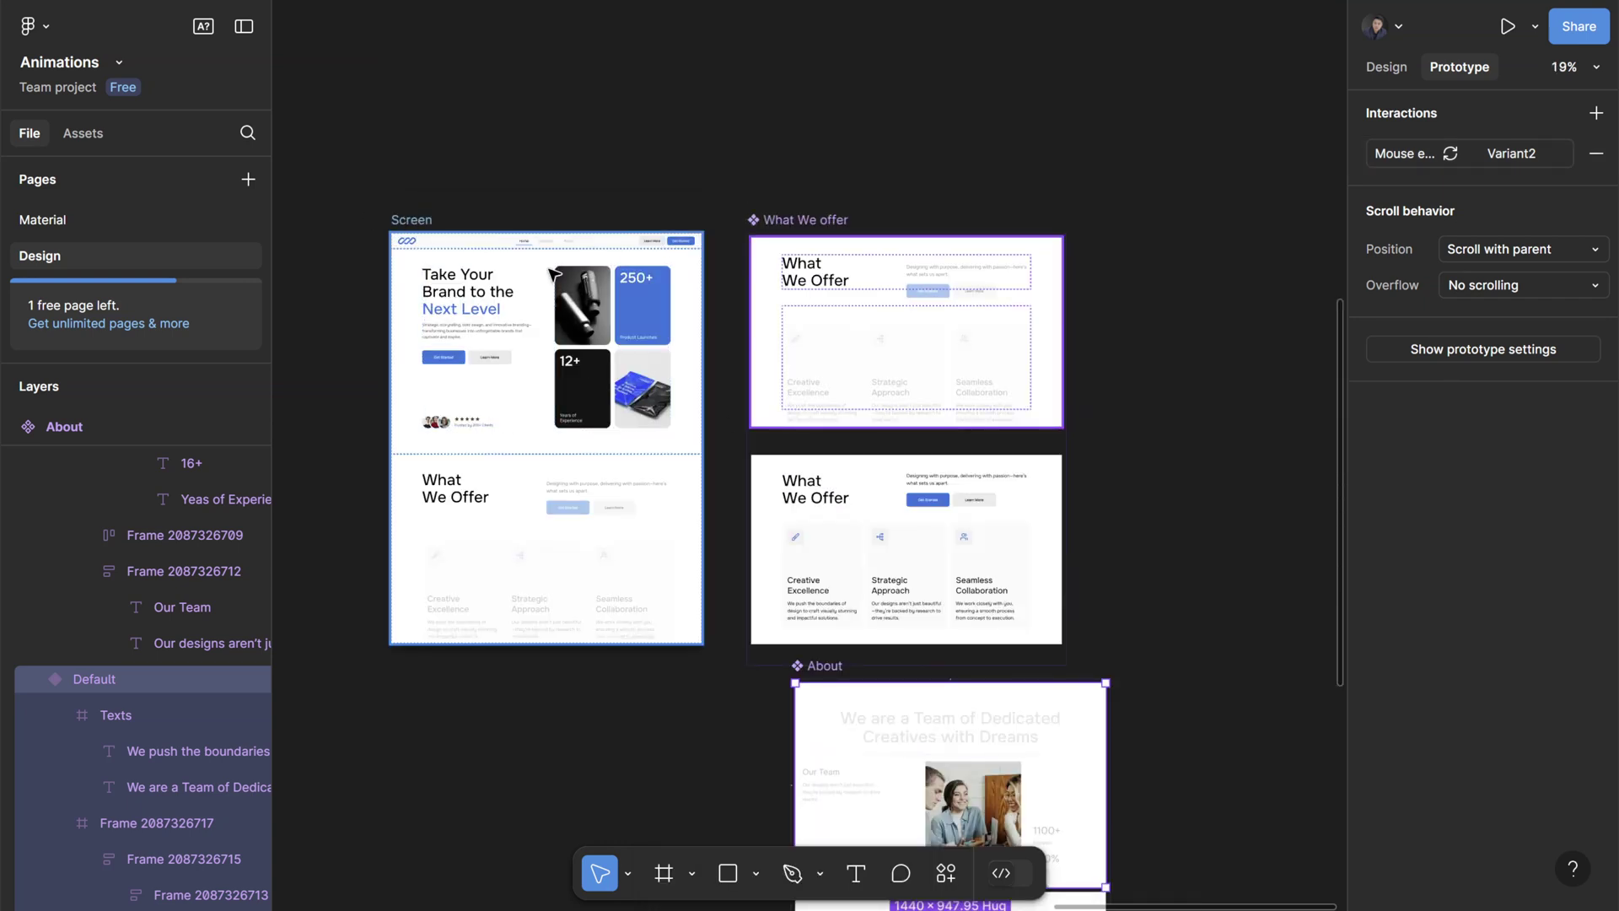
{"action": "left_click", "coordinate": [411, 219]}
{"action": "key", "text": "ctrl+v"}
{"action": "scroll", "coordinate": [693, 748], "scroll_direction": "down", "scroll_amount": 4}
{"action": "left_click", "coordinate": [570, 692]}
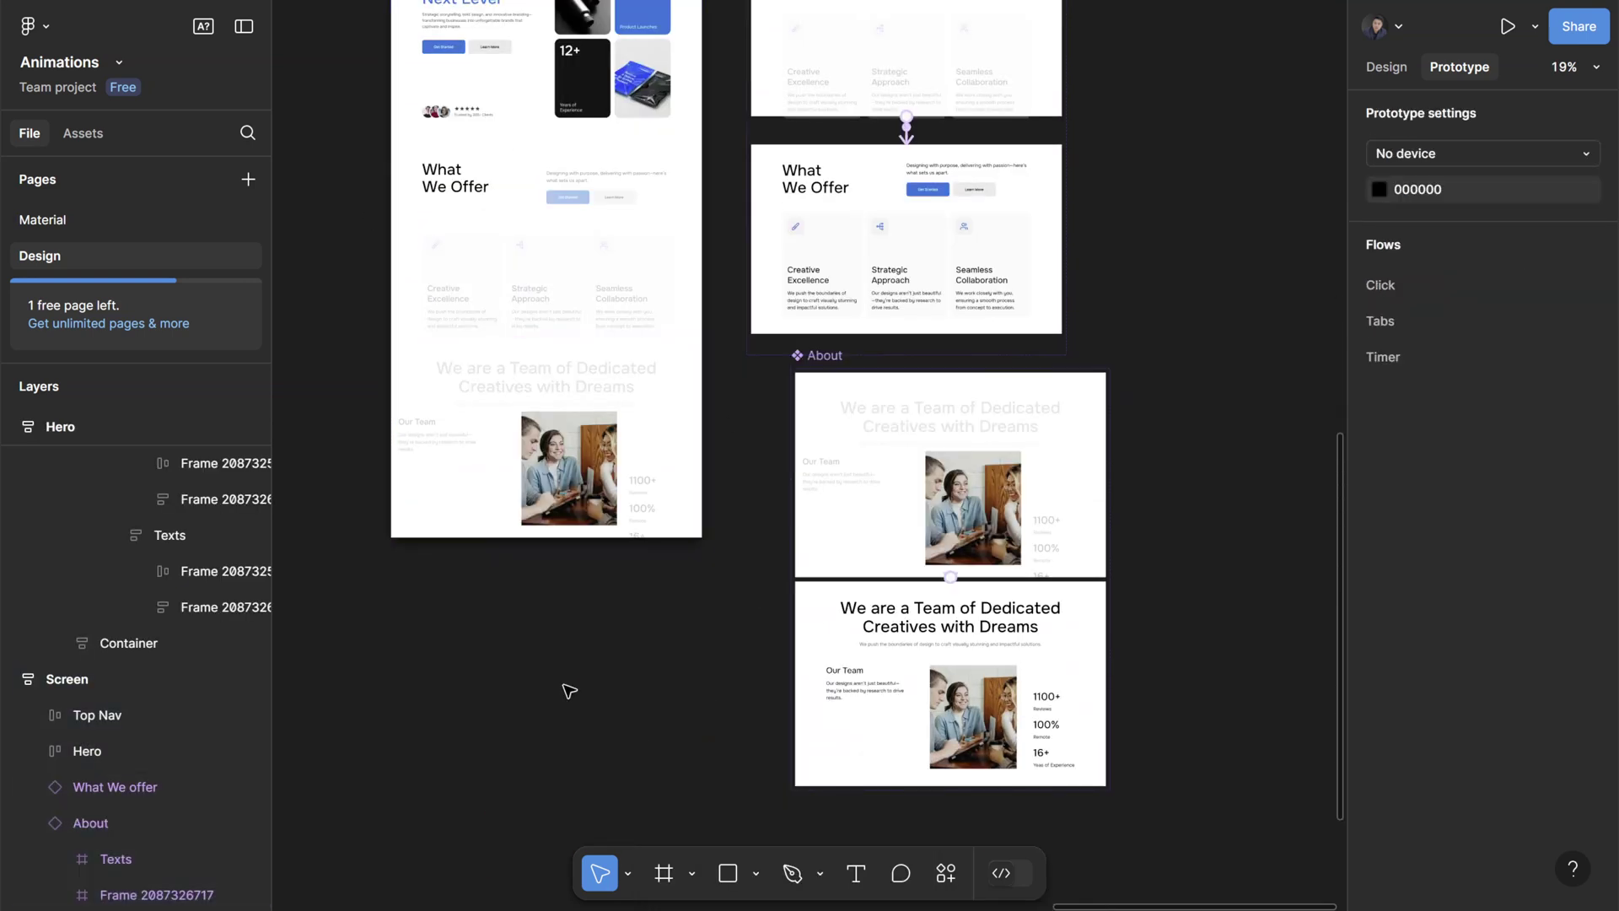
- Preview the Screen frame and scroll through the What We Offer and About sections to watch their reveal animations
{"action": "scroll", "coordinate": [563, 693], "scroll_direction": "up", "scroll_amount": 3}
{"action": "scroll", "coordinate": [563, 694], "scroll_direction": "up", "scroll_amount": 4, "text": "ctrl"}
{"action": "left_click", "coordinate": [689, 469]}
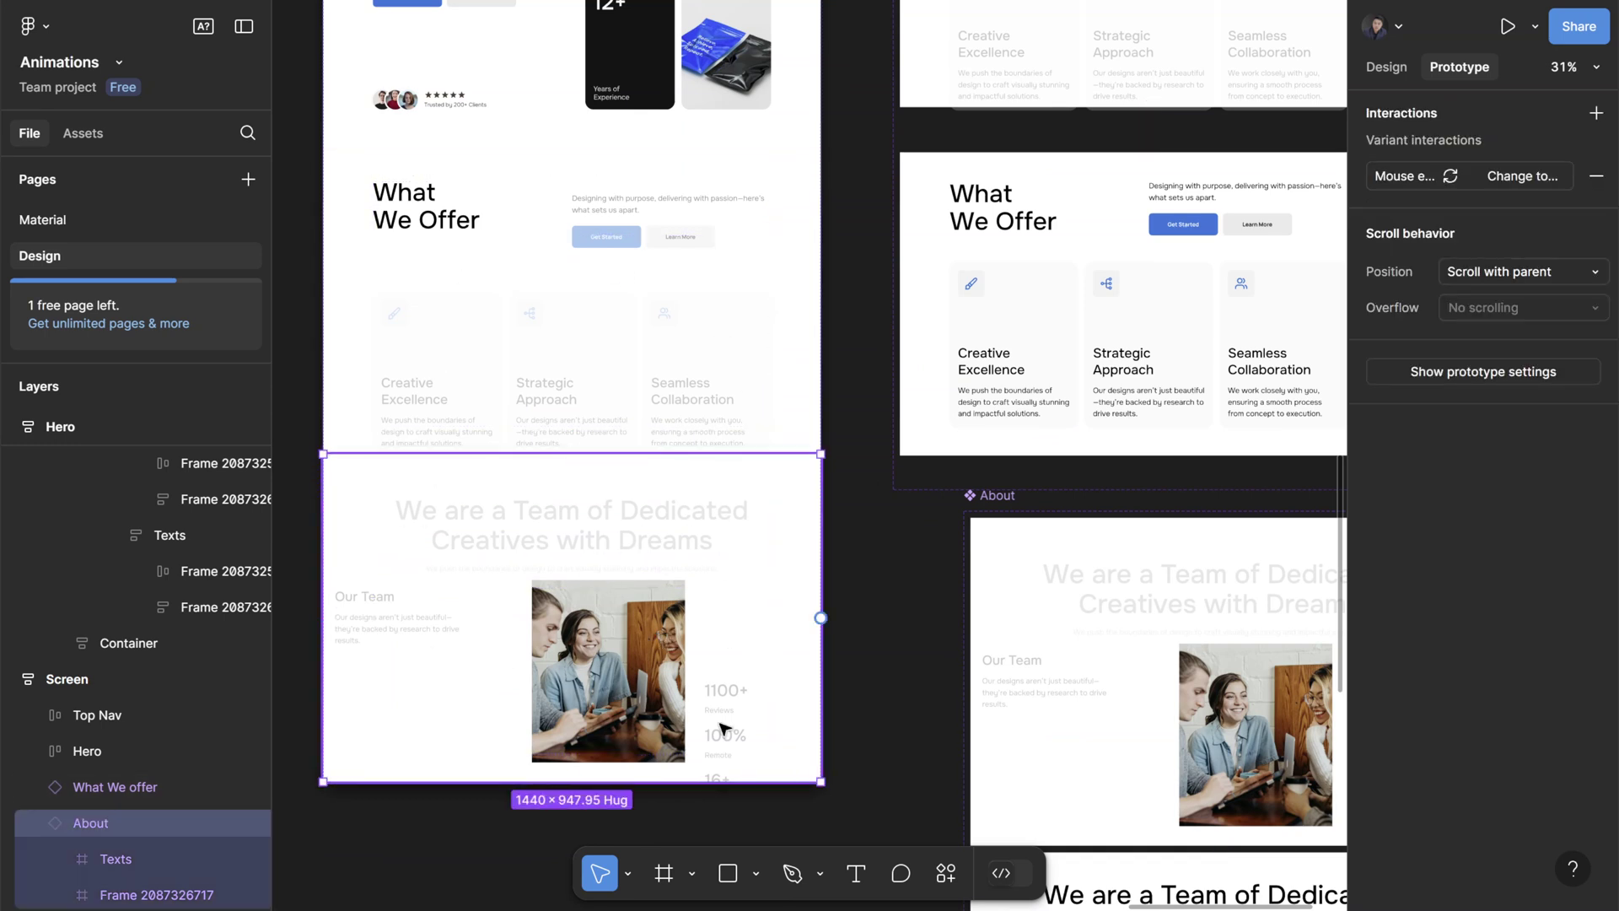
{"action": "scroll", "coordinate": [679, 717], "scroll_direction": "down", "scroll_amount": 2, "text": "ctrl"}
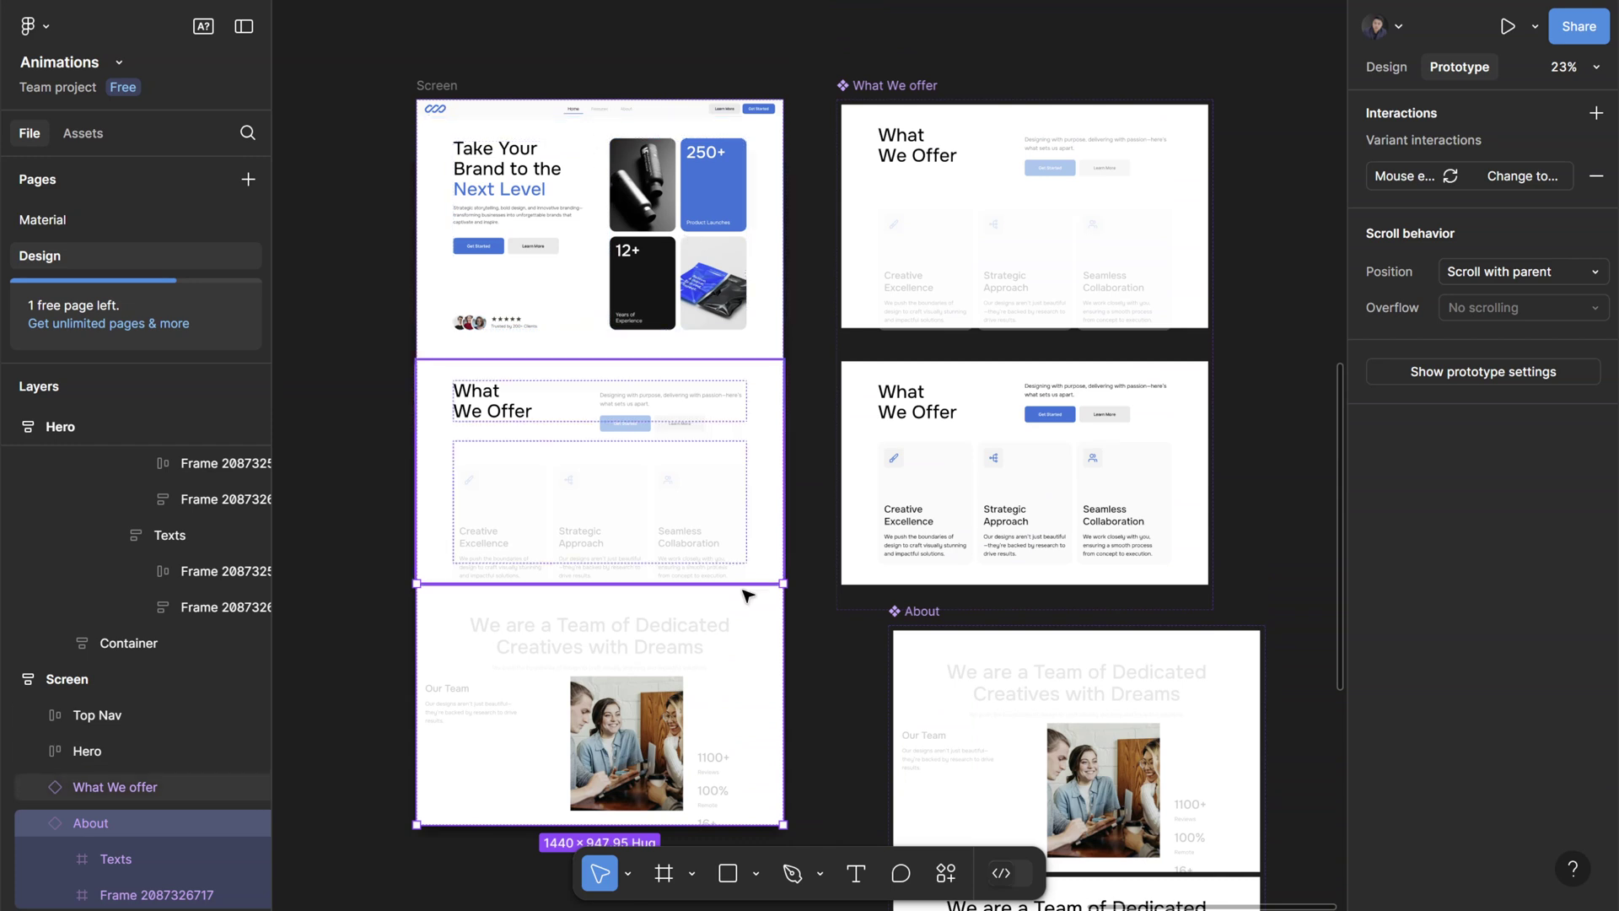
{"action": "left_click", "coordinate": [616, 352]}
{"action": "key", "text": "shift+space"}
{"action": "scroll", "coordinate": [847, 445], "scroll_direction": "down", "scroll_amount": 6}
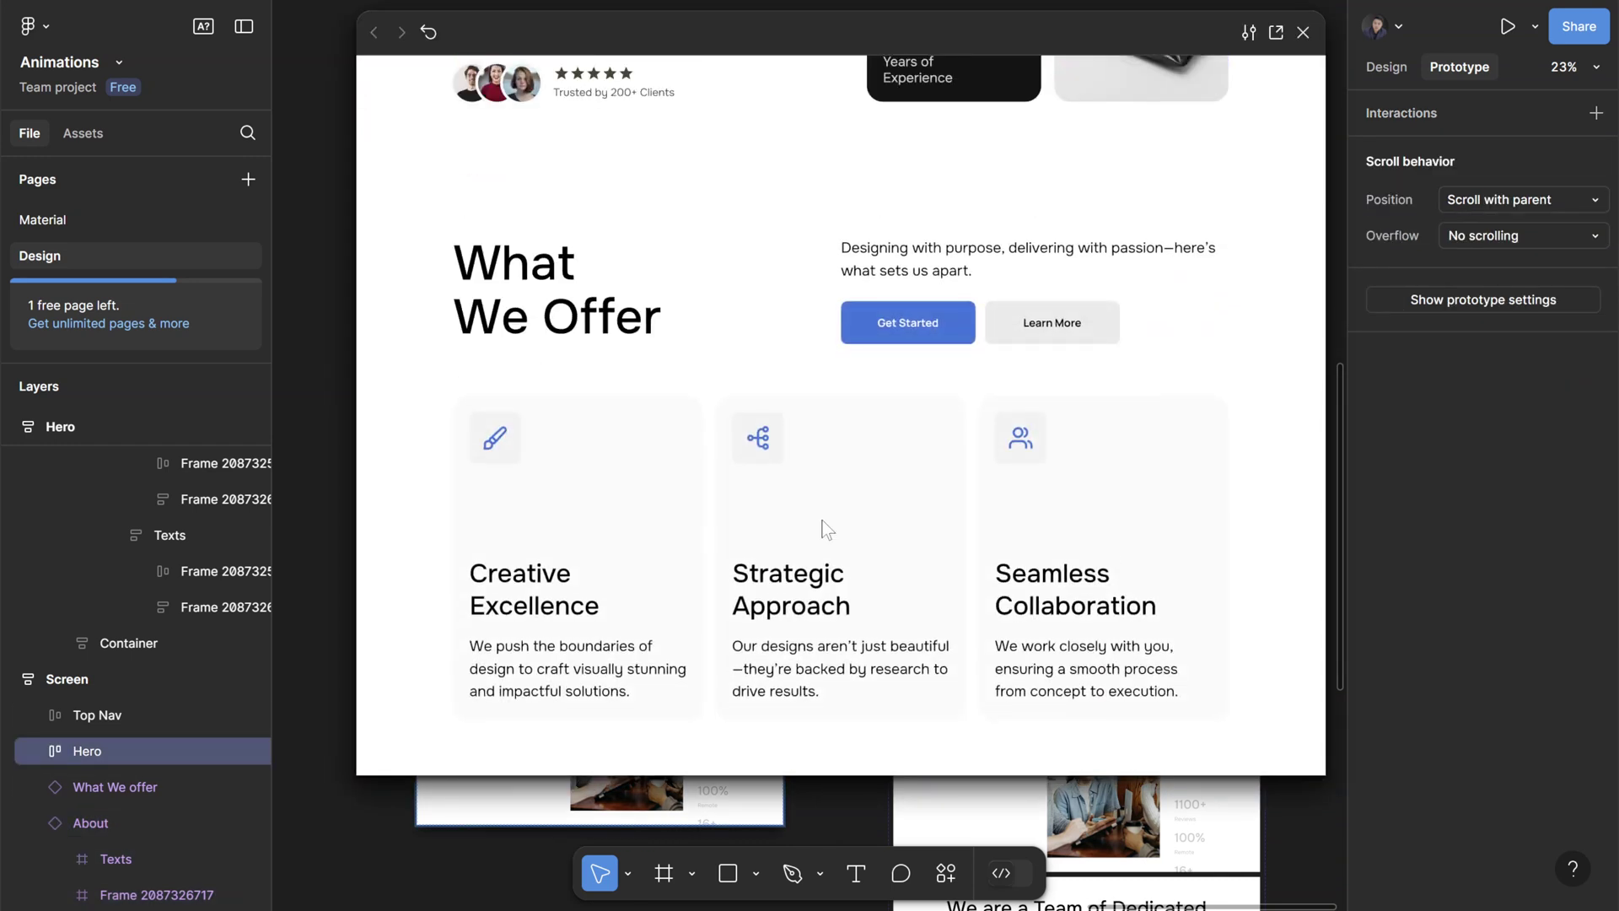
{"action": "scroll", "coordinate": [823, 529], "scroll_direction": "down", "scroll_amount": 5}
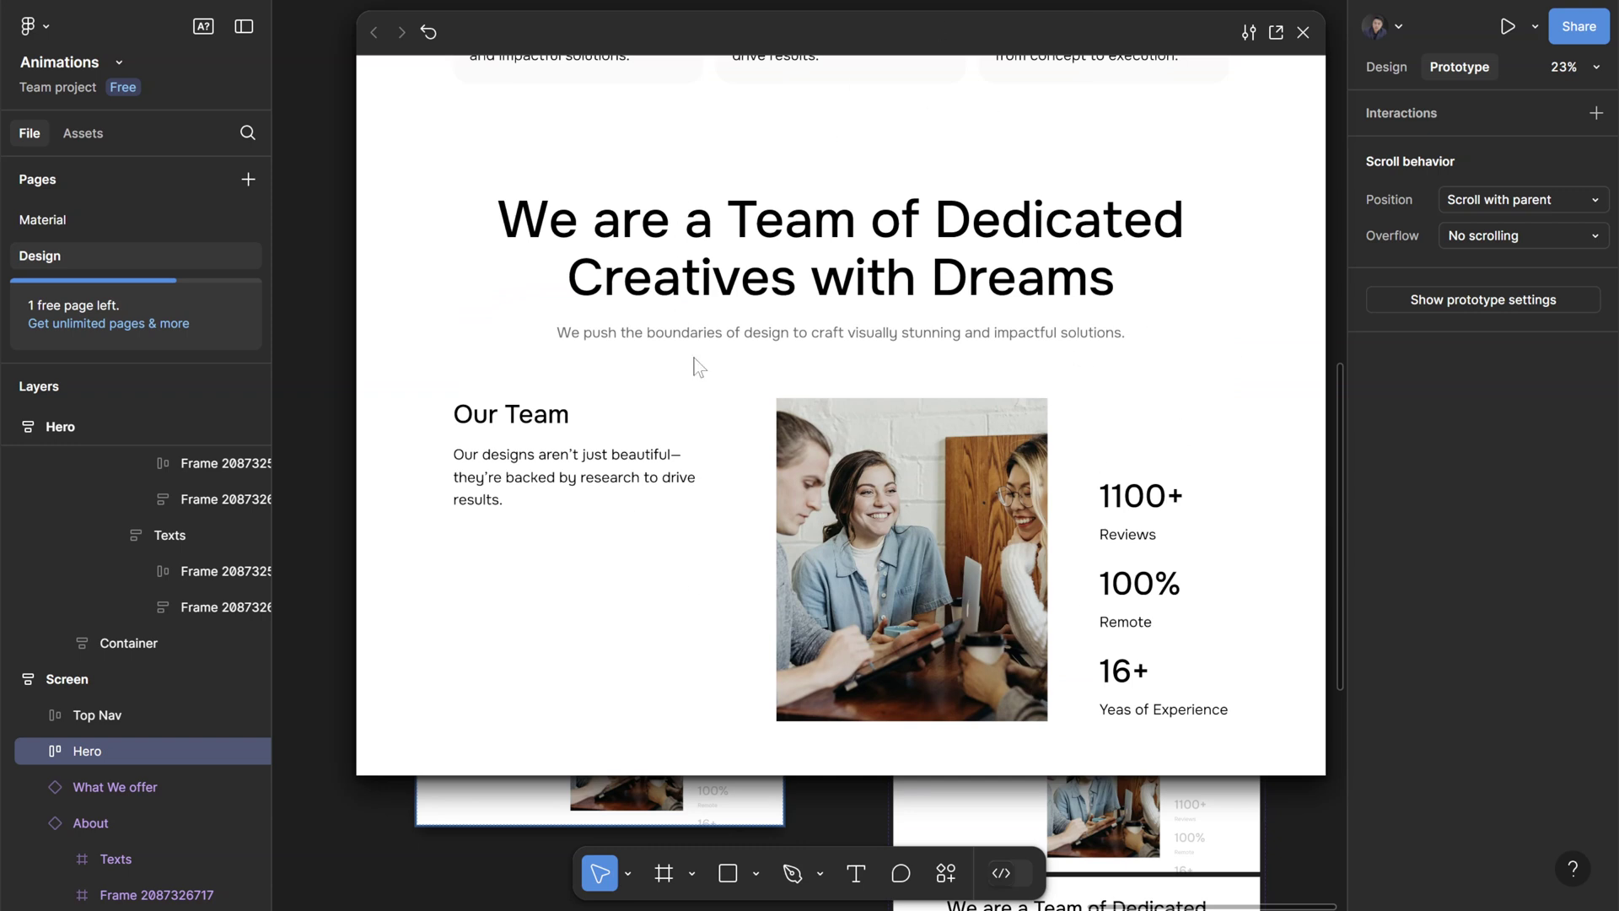
- Restart the preview, scroll down to the About section and back up to What We Offer, and close the preview
{"action": "left_click", "coordinate": [429, 34]}
{"action": "scroll", "coordinate": [795, 444], "scroll_direction": "down", "scroll_amount": 10}
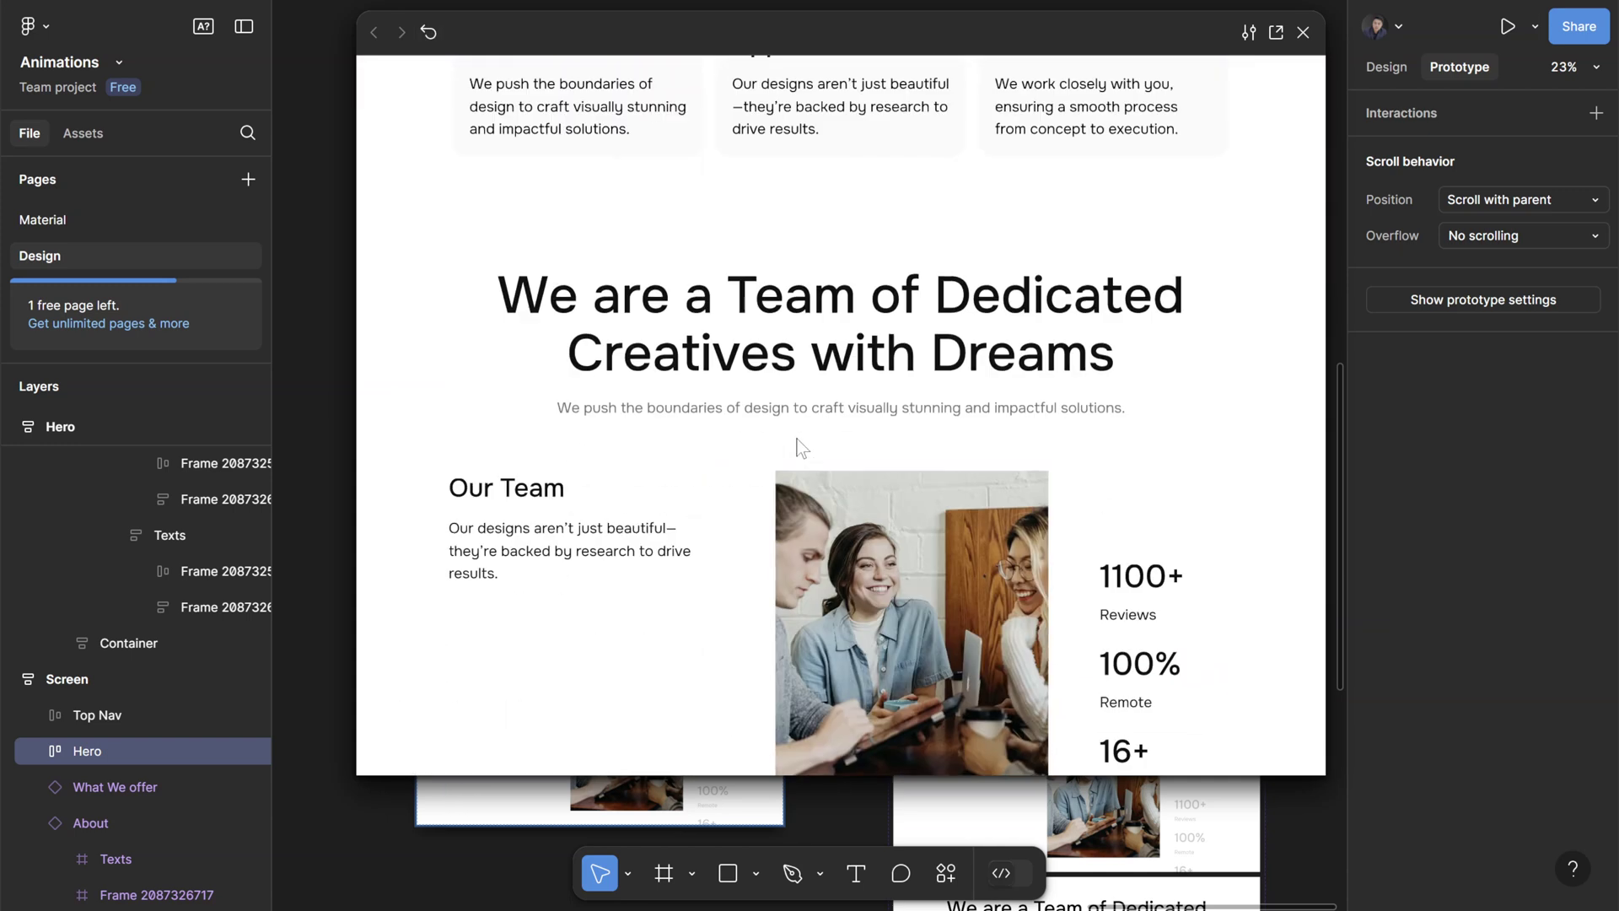
{"action": "scroll", "coordinate": [615, 180], "scroll_direction": "up", "scroll_amount": 5}
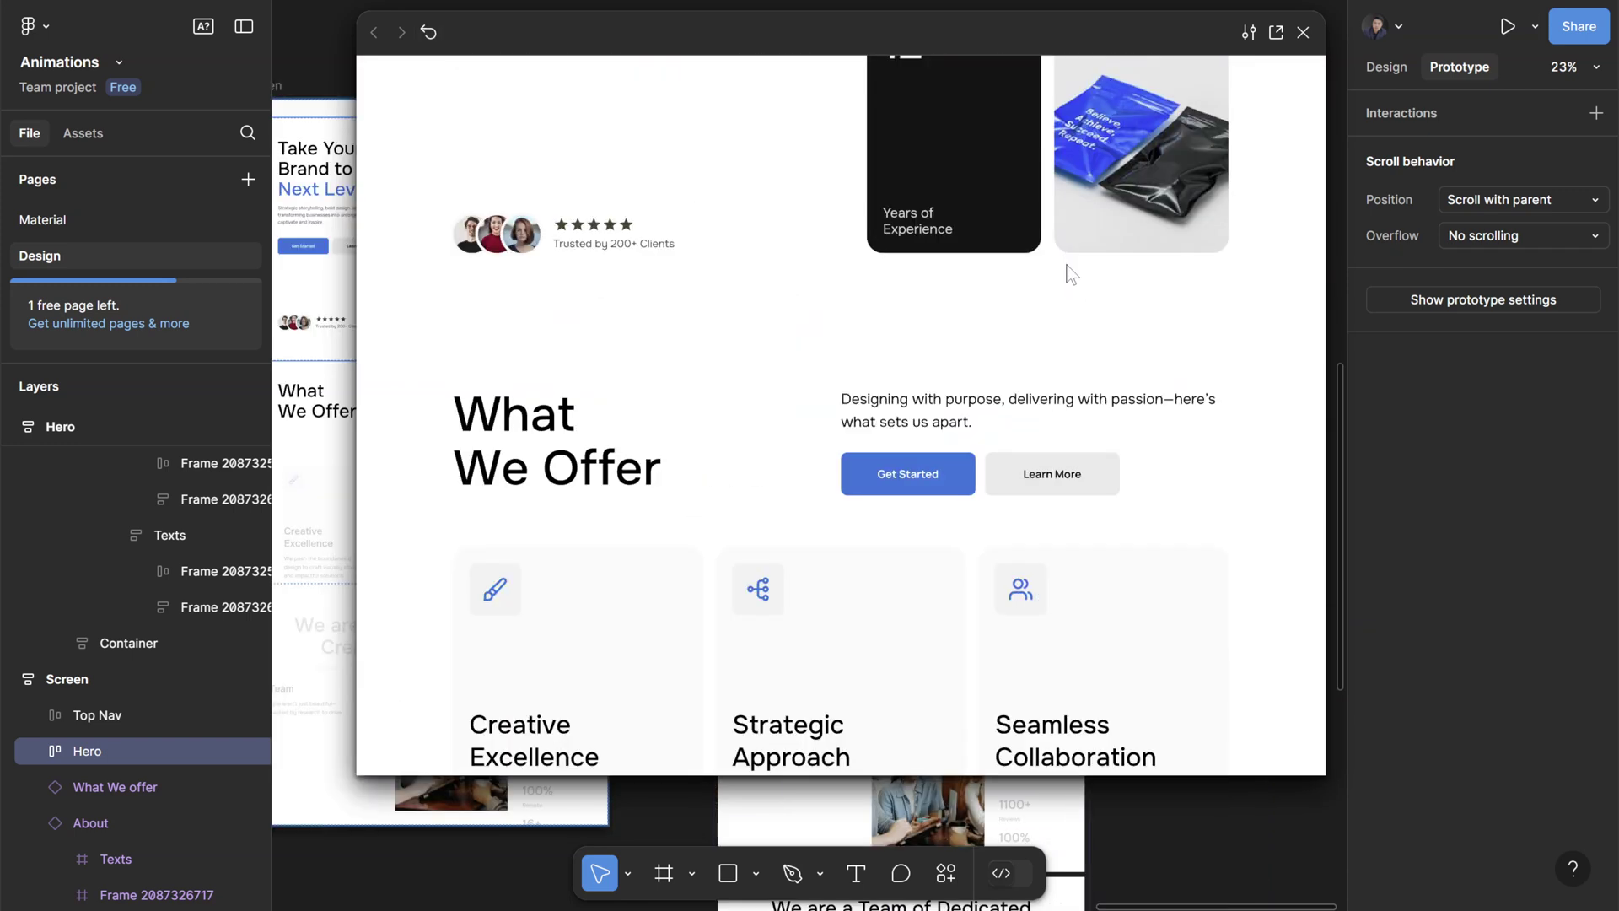
{"action": "left_click", "coordinate": [1302, 32]}
- Link the What We Offer component's Variant2 back to Default with a Mouse leave trigger, Smart animate, Ease out and 1000 ms
{"action": "left_click", "coordinate": [932, 371]}
{"action": "scroll", "coordinate": [1002, 306], "scroll_direction": "up", "scroll_amount": 2}
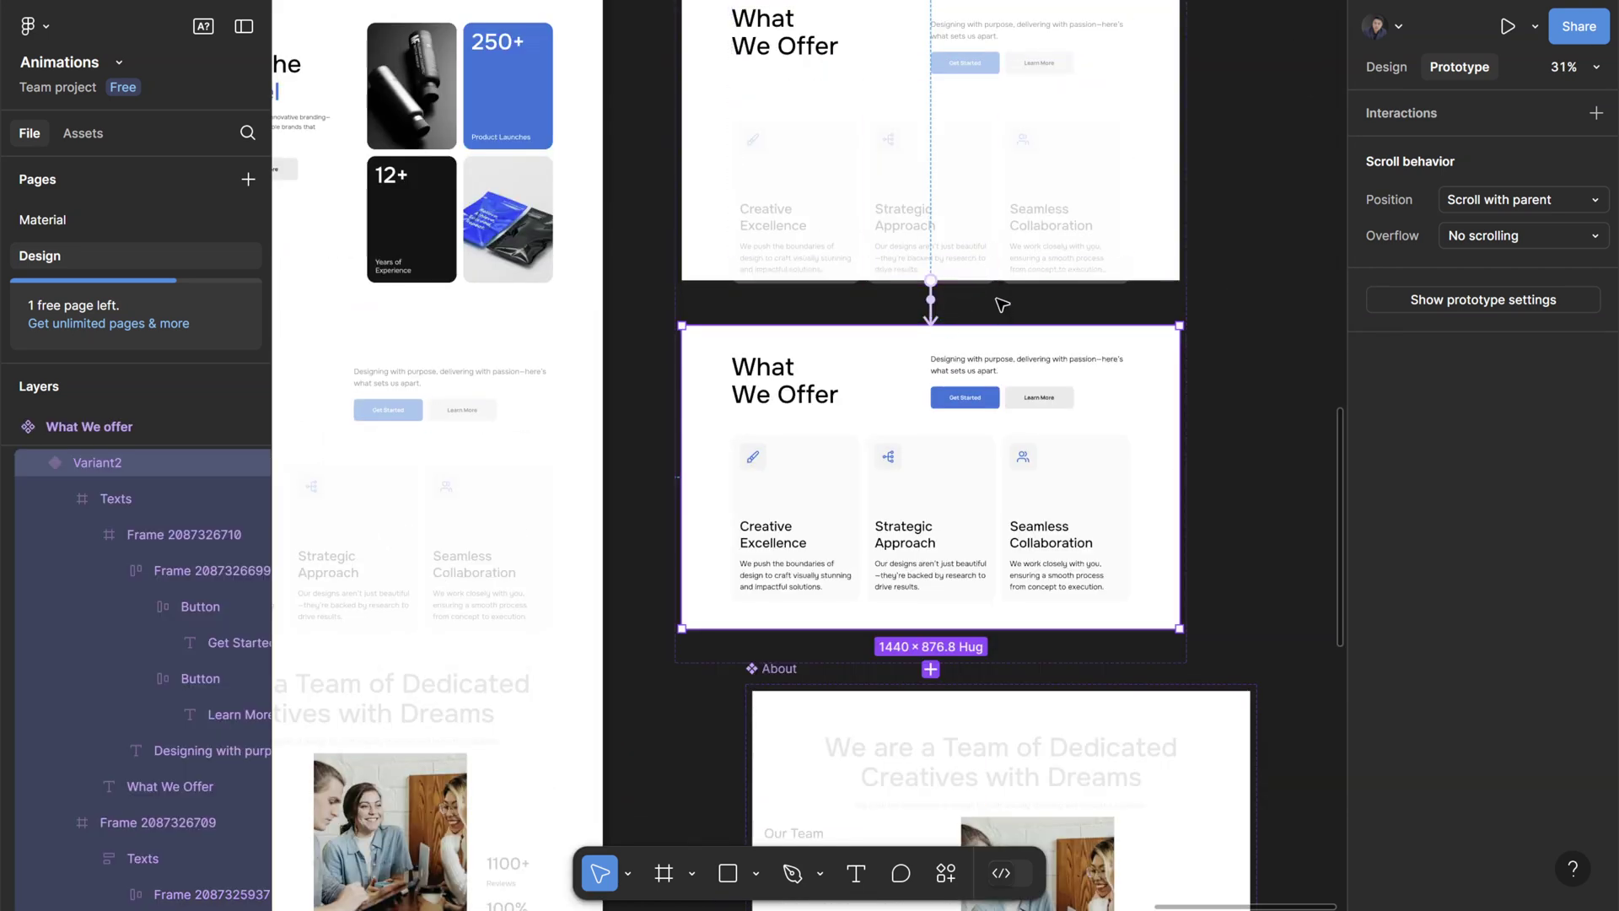
{"action": "left_click", "coordinate": [930, 302]}
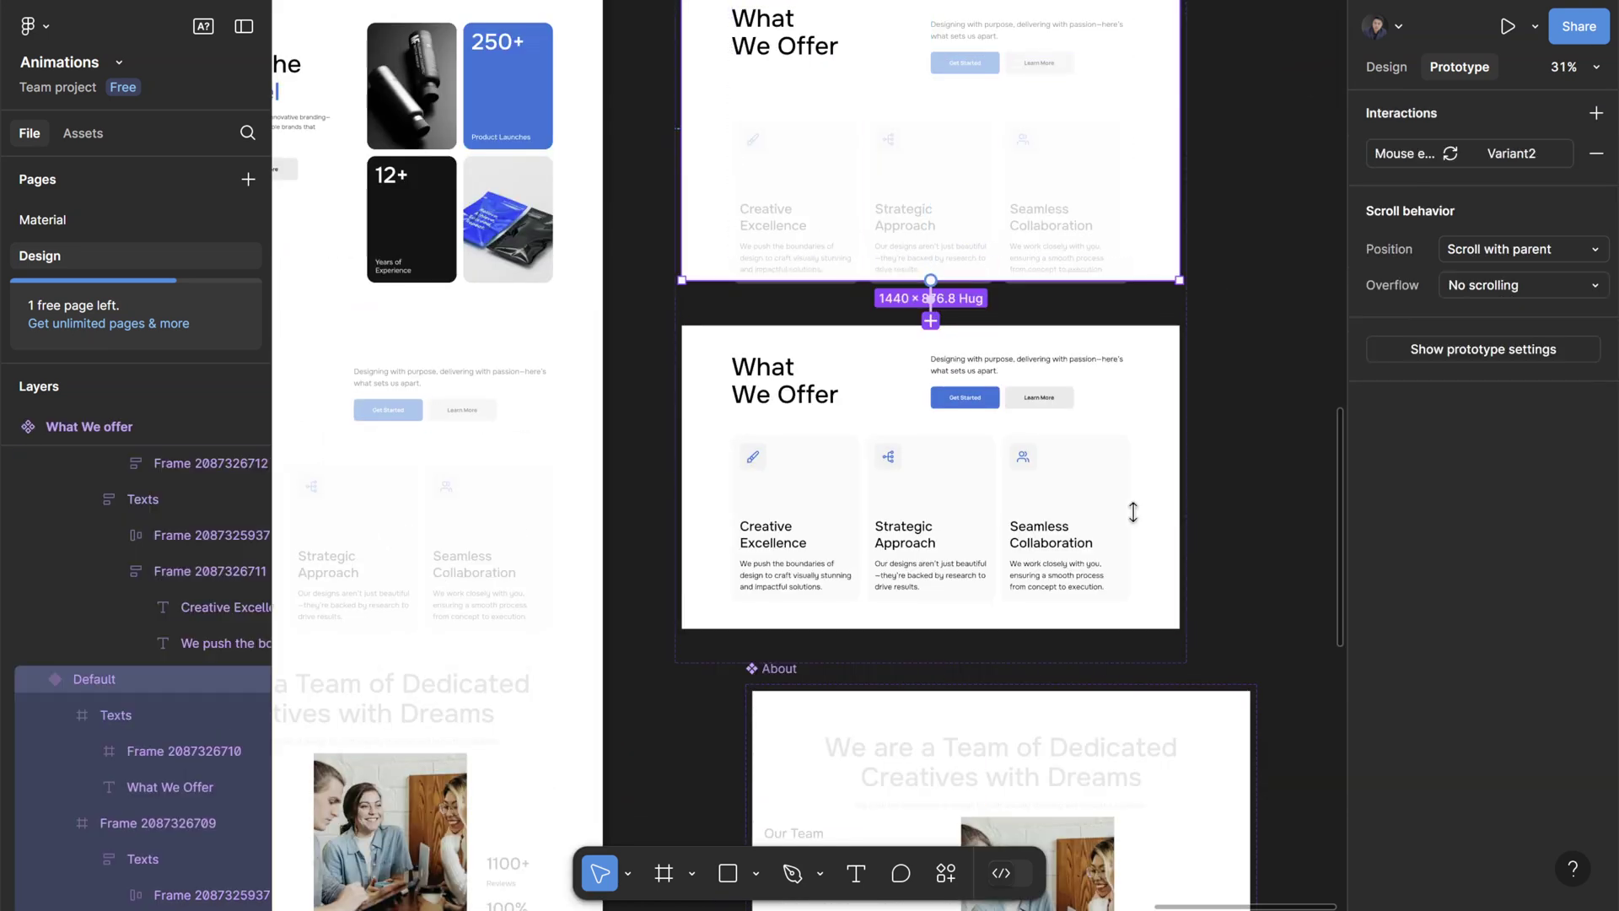
{"action": "scroll", "coordinate": [822, 598], "scroll_direction": "left", "scroll_amount": 1}
{"action": "scroll", "coordinate": [822, 598], "scroll_direction": "left", "scroll_amount": 5}
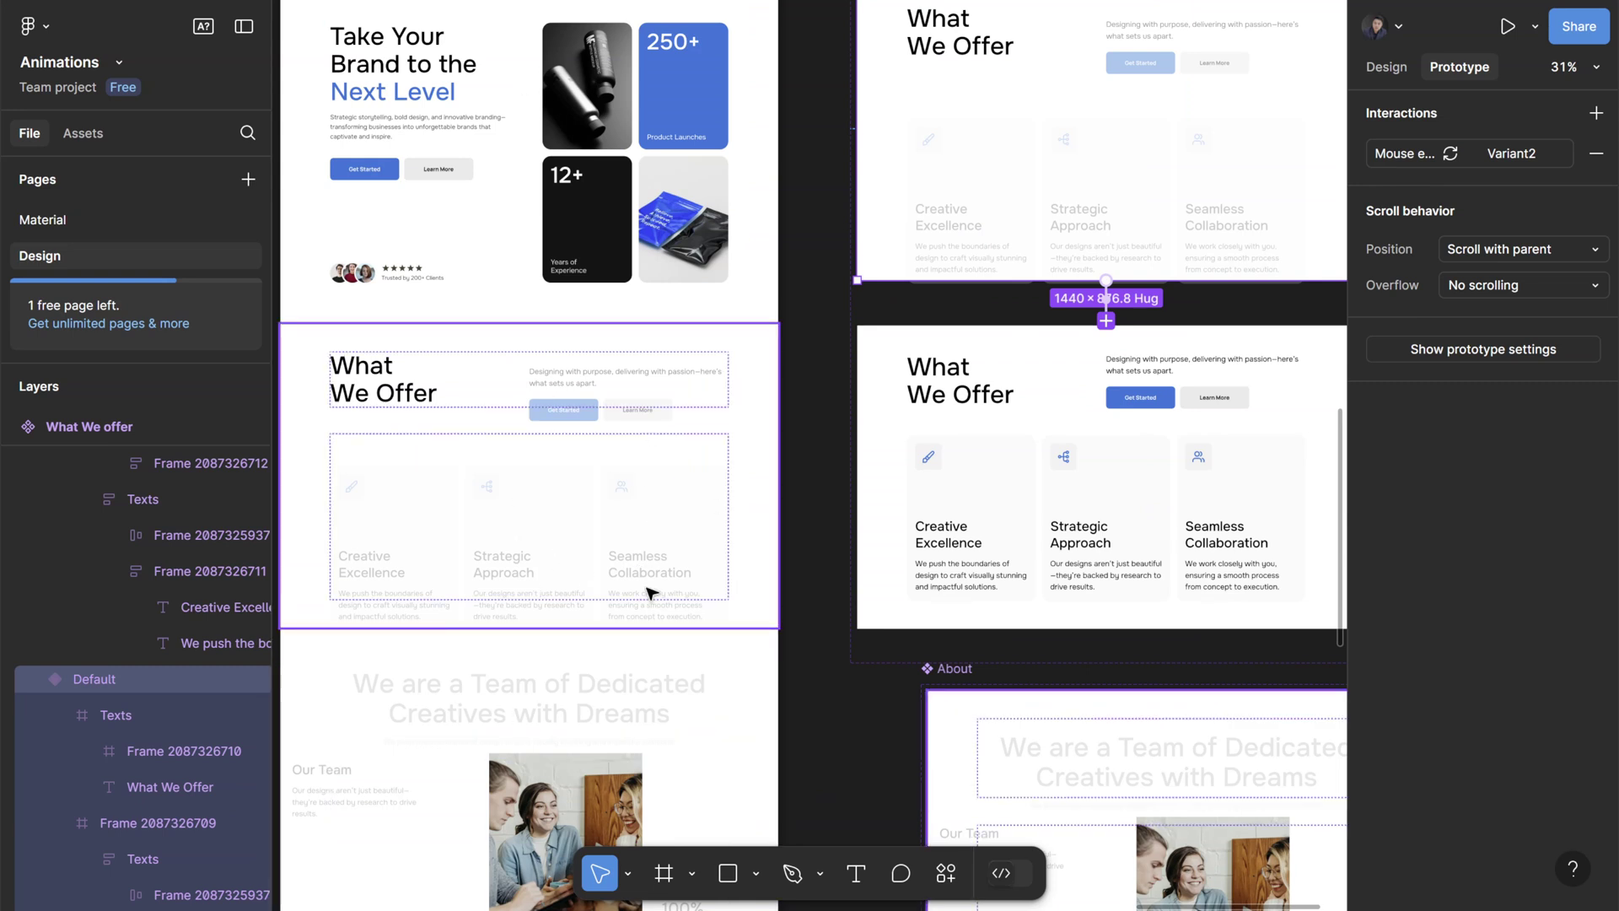
{"action": "scroll", "coordinate": [722, 579], "scroll_direction": "left", "scroll_amount": 2}
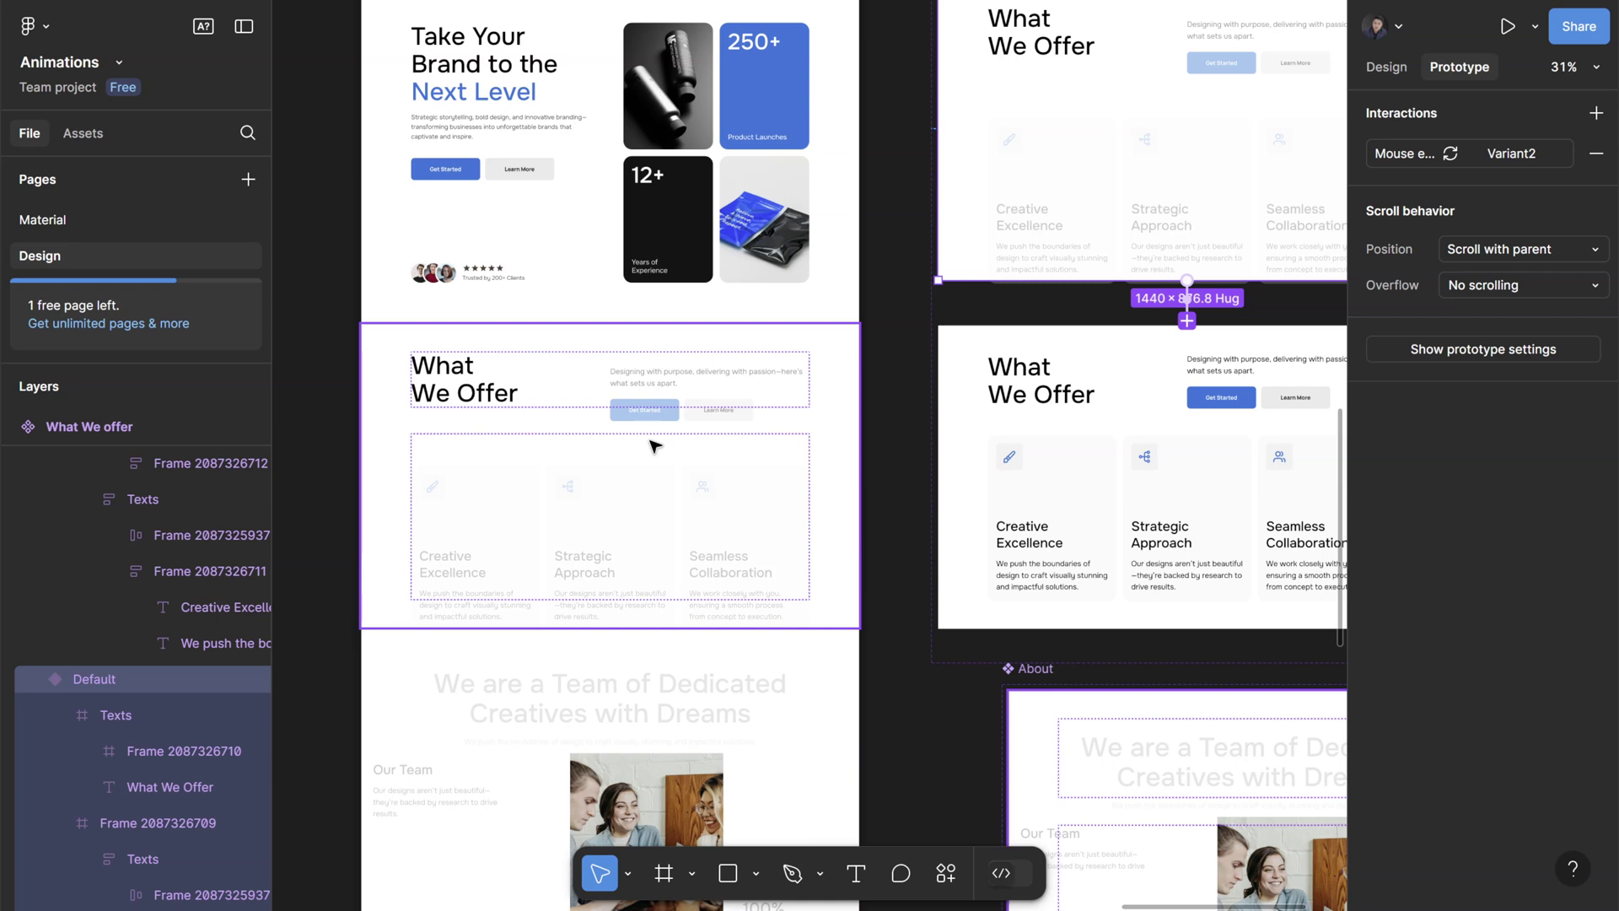
{"action": "key", "text": "Tab"}
{"action": "key", "text": "shift+2"}
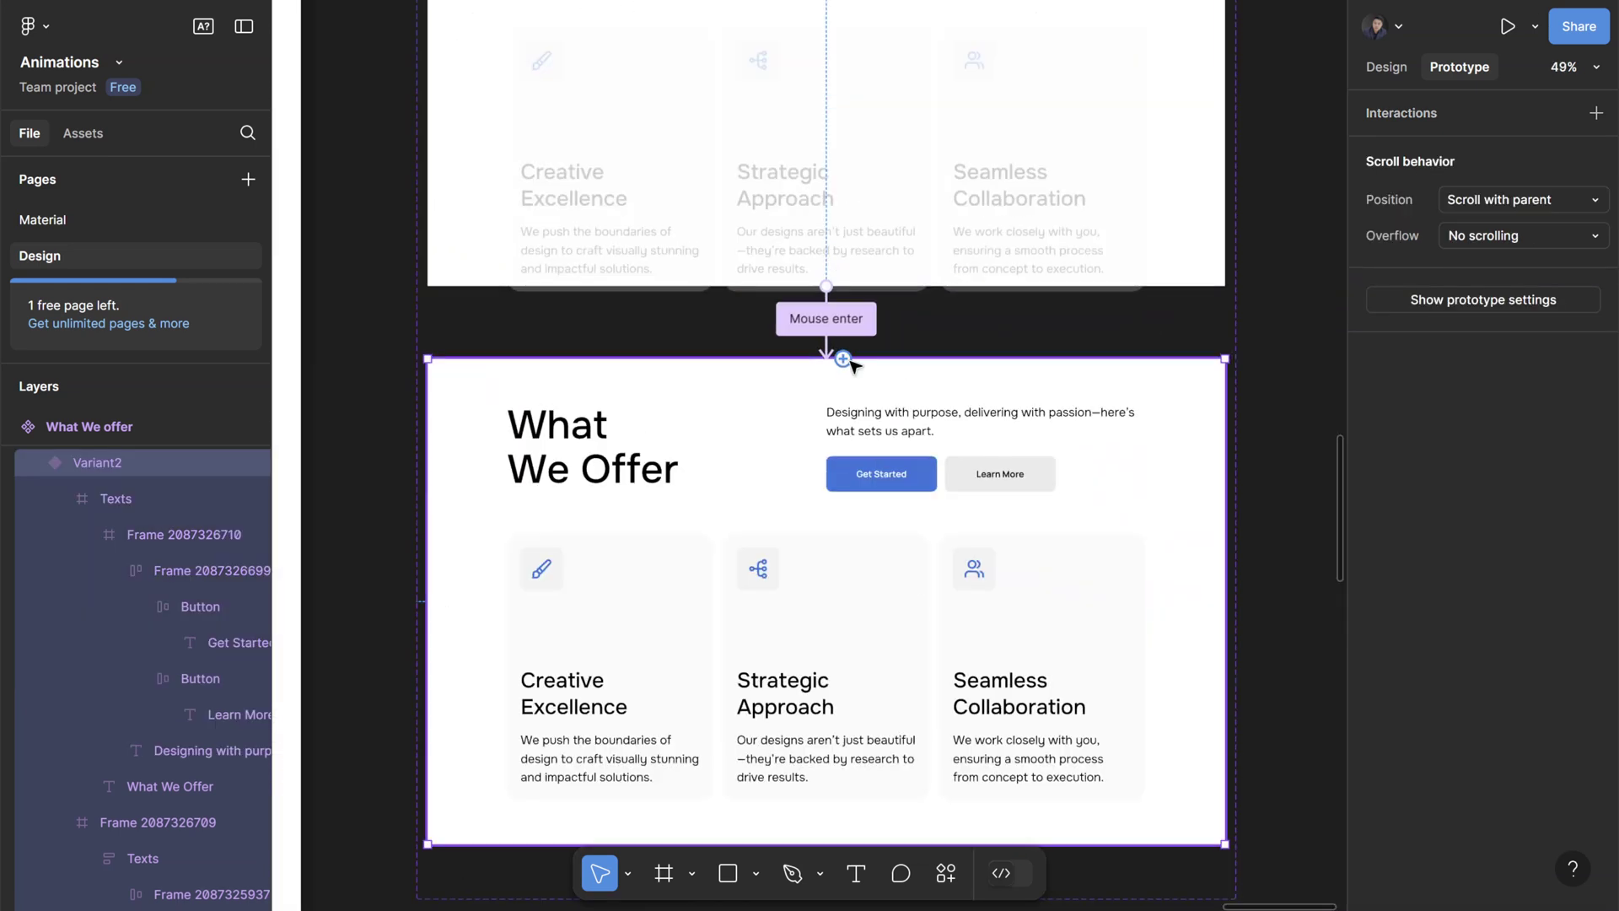
{"action": "left_click_drag", "start_coordinate": [840, 361], "coordinate": [927, 253]}
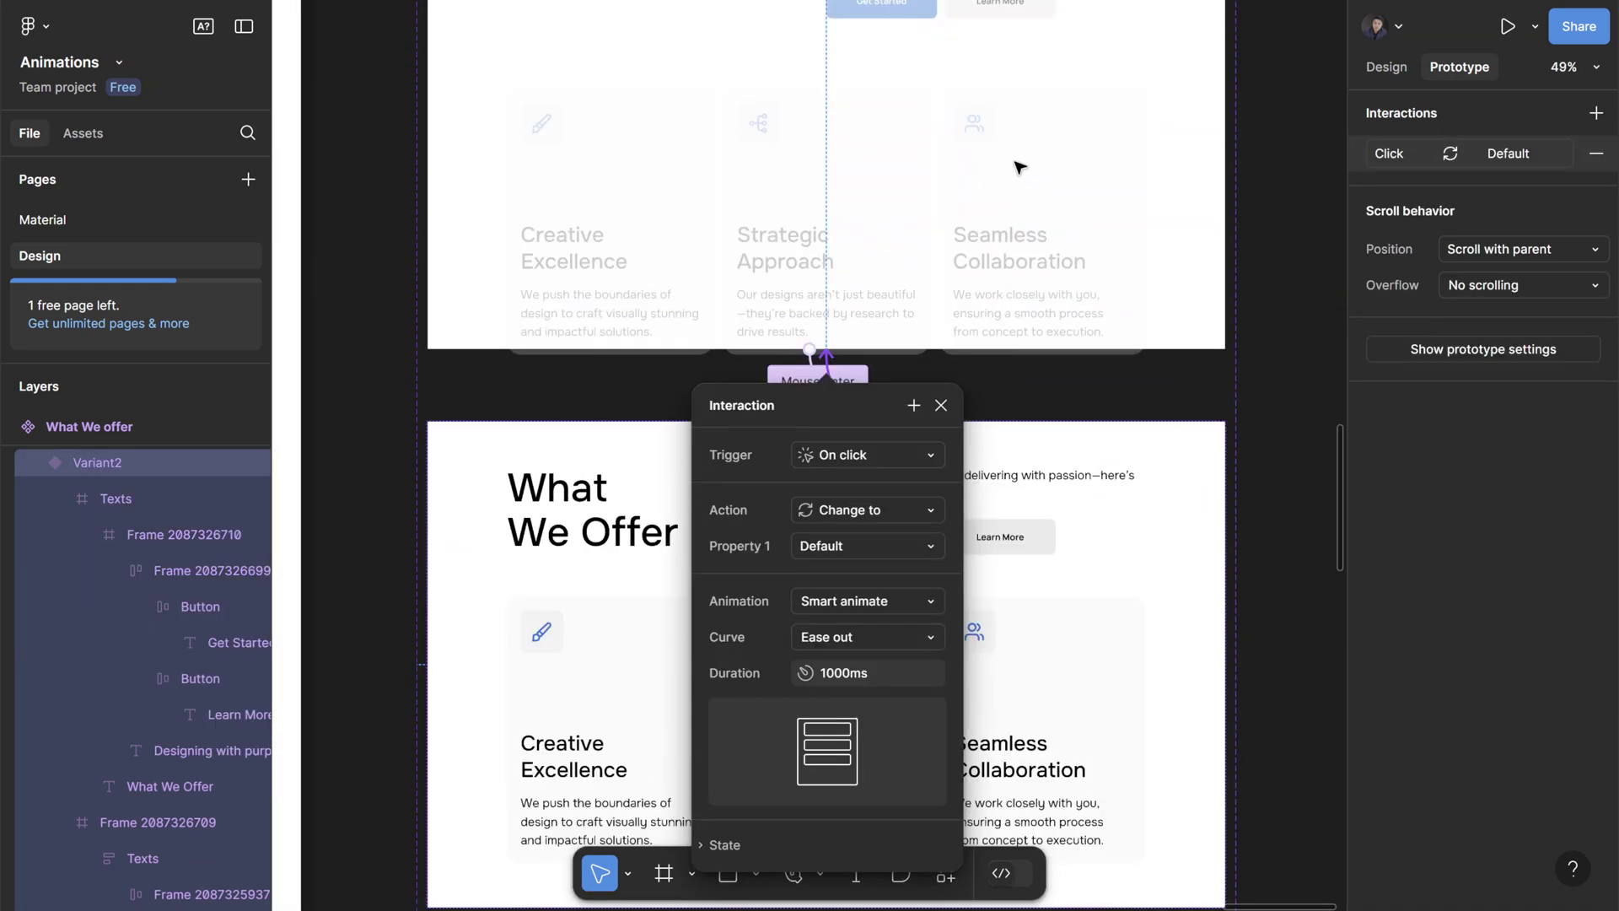
{"action": "left_click", "coordinate": [851, 581]}
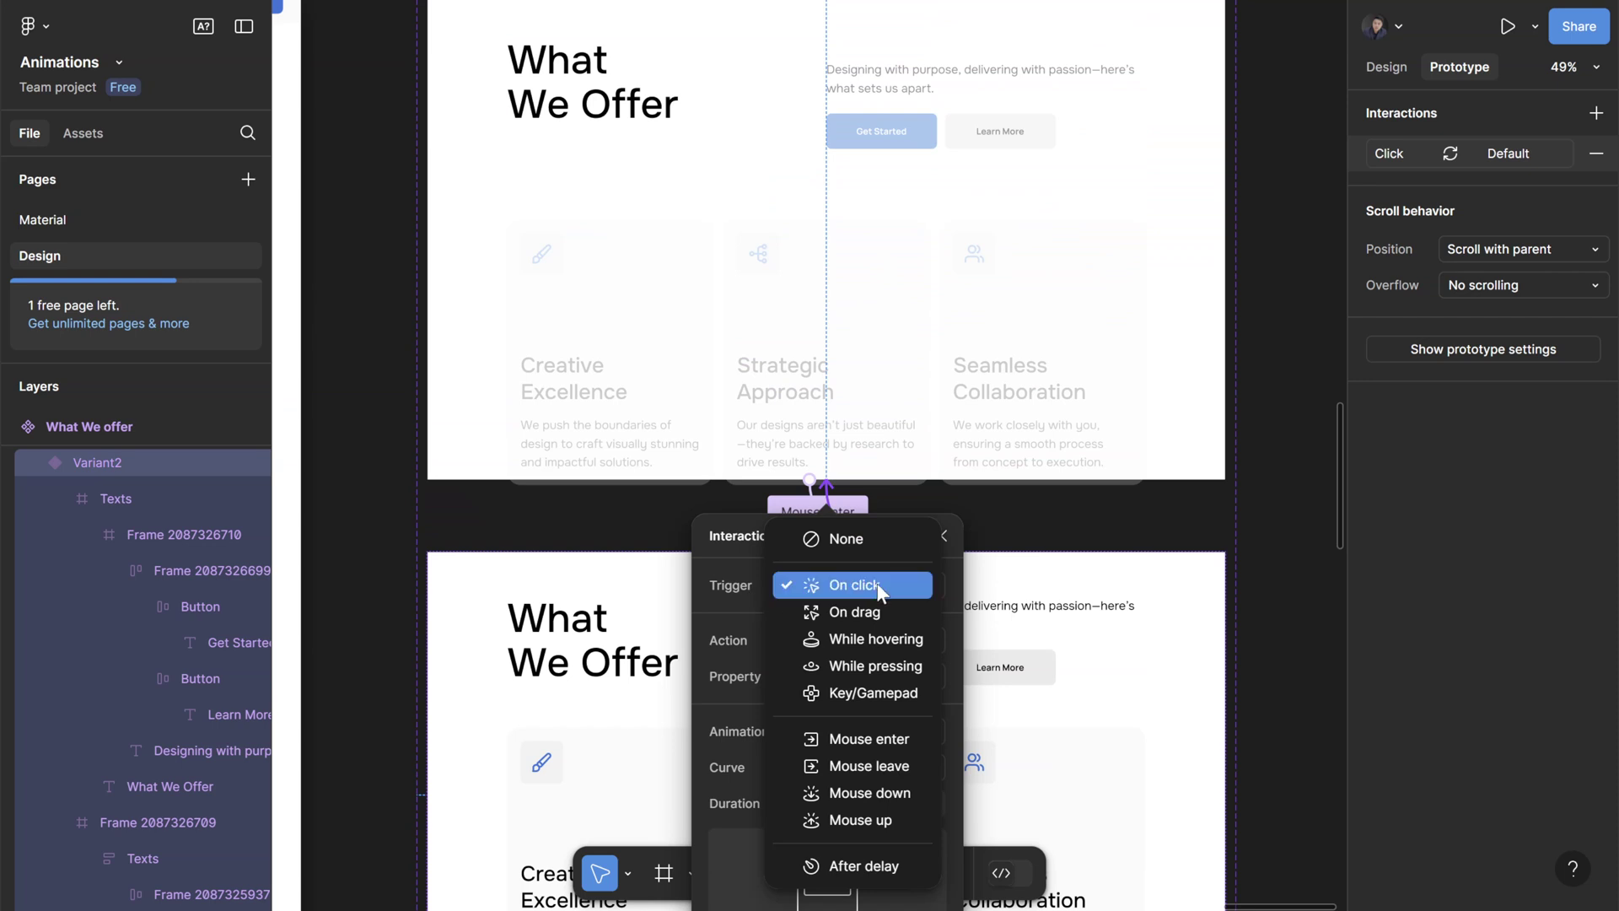
{"action": "left_click", "coordinate": [908, 767]}
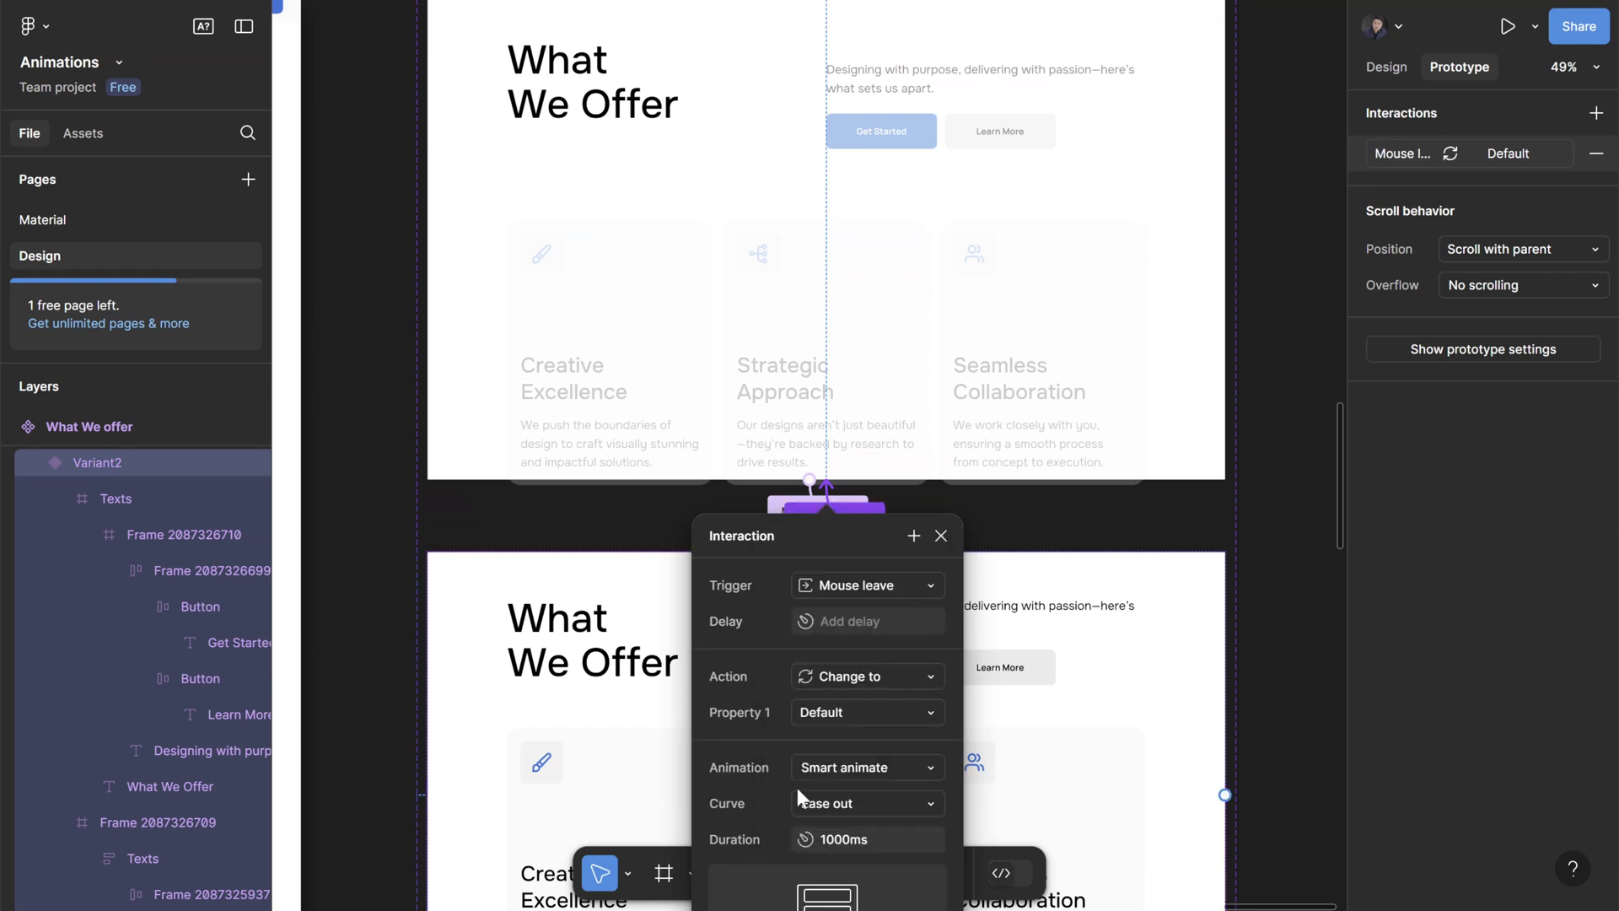
{"action": "scroll", "coordinate": [742, 780], "scroll_direction": "down", "scroll_amount": 2}
{"action": "left_click", "coordinate": [1305, 513]}
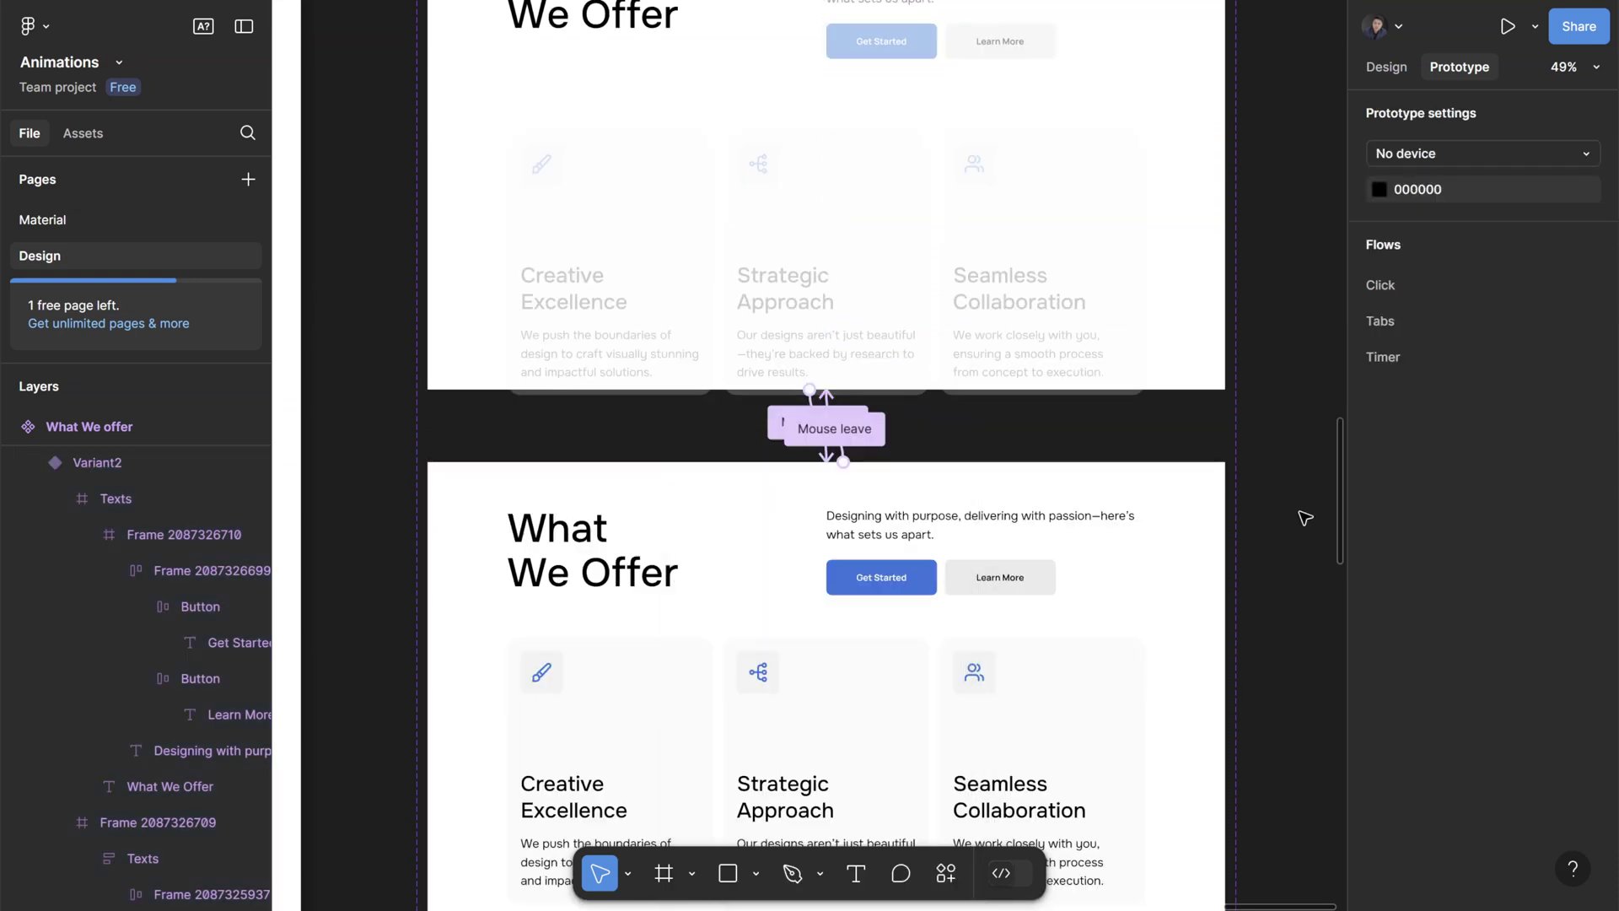
- Preview the Screen frame again, scrolling between What We Offer and About to check the Mouse leave animation, and close the preview
{"action": "key", "text": "shift+space"}
{"action": "scroll", "coordinate": [785, 405], "scroll_direction": "down", "scroll_amount": 5}
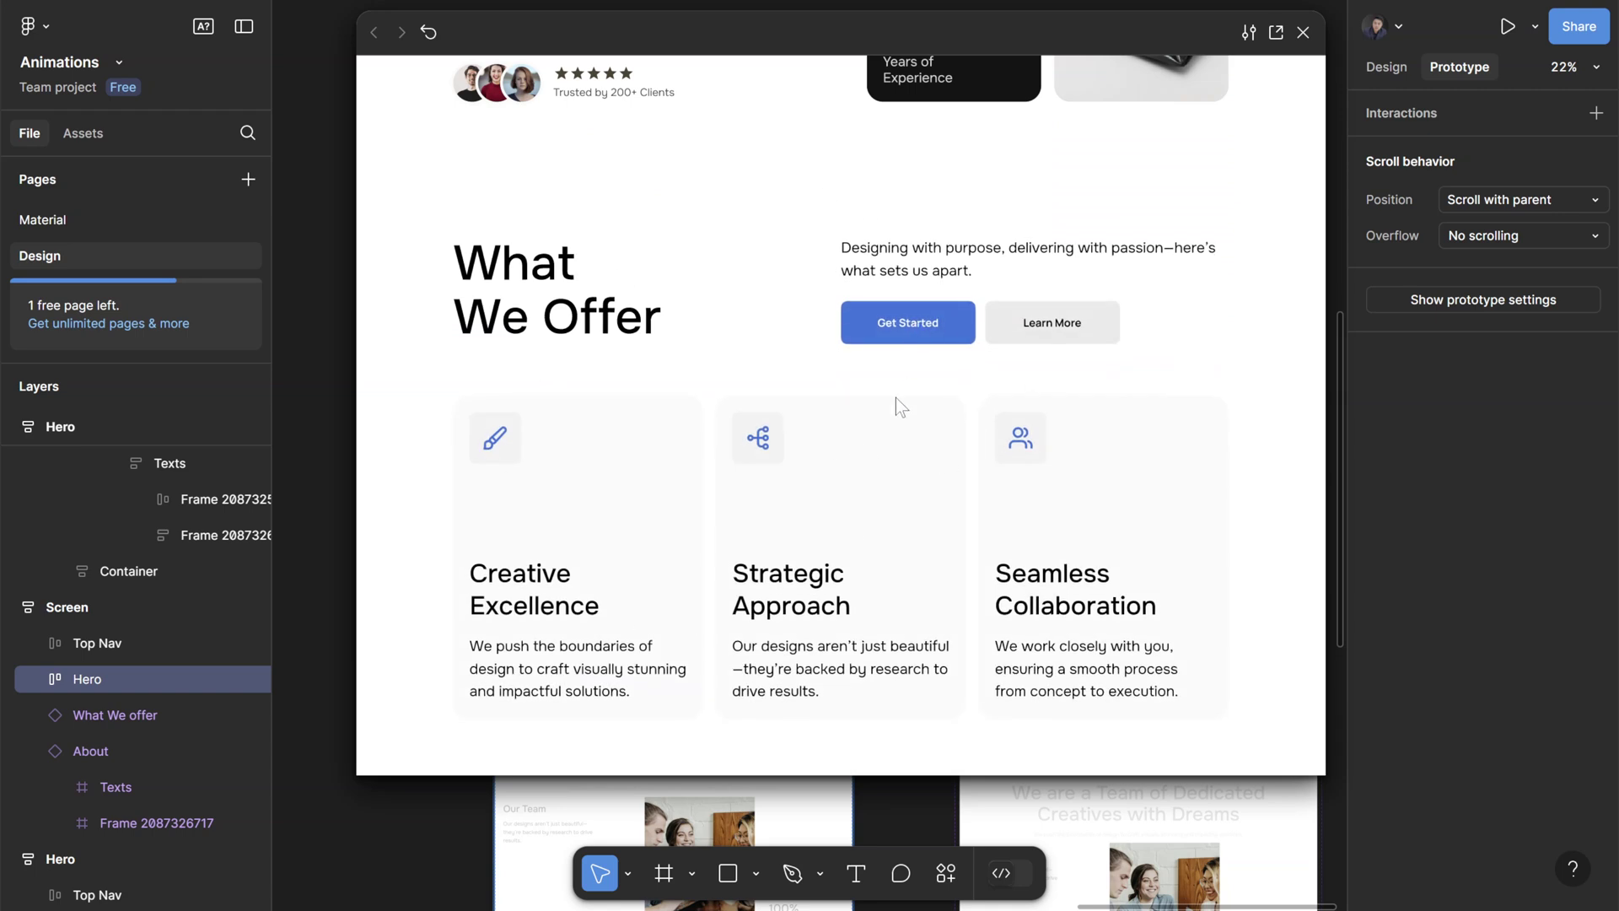
{"action": "scroll", "coordinate": [877, 552], "scroll_direction": "down", "scroll_amount": 5}
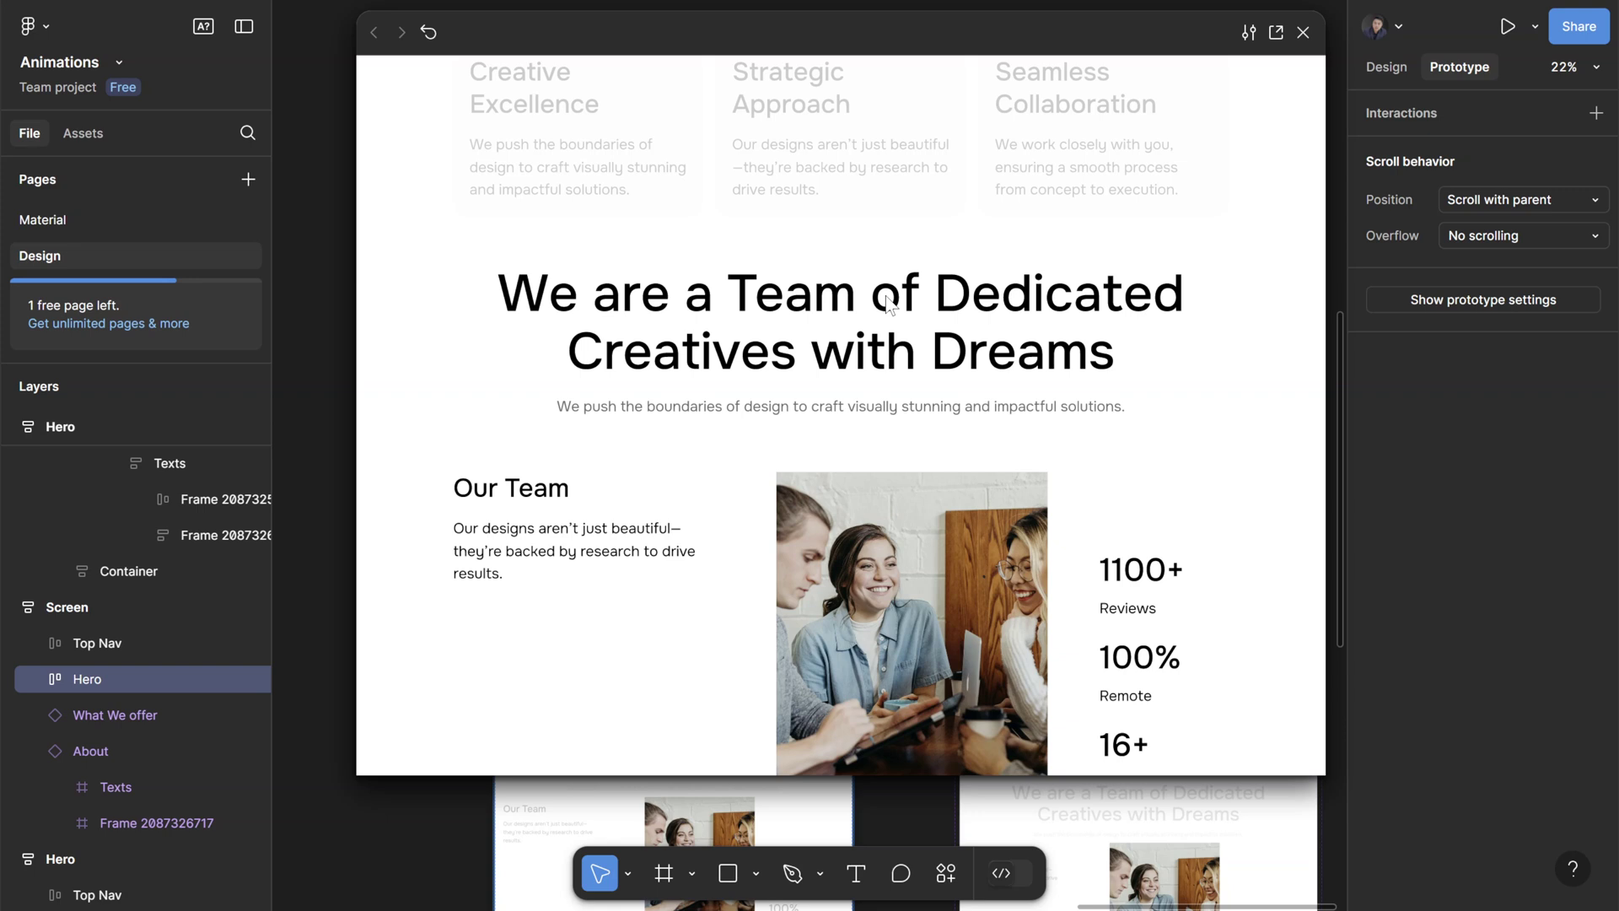
{"action": "scroll", "coordinate": [988, 599], "scroll_direction": "down", "scroll_amount": 2}
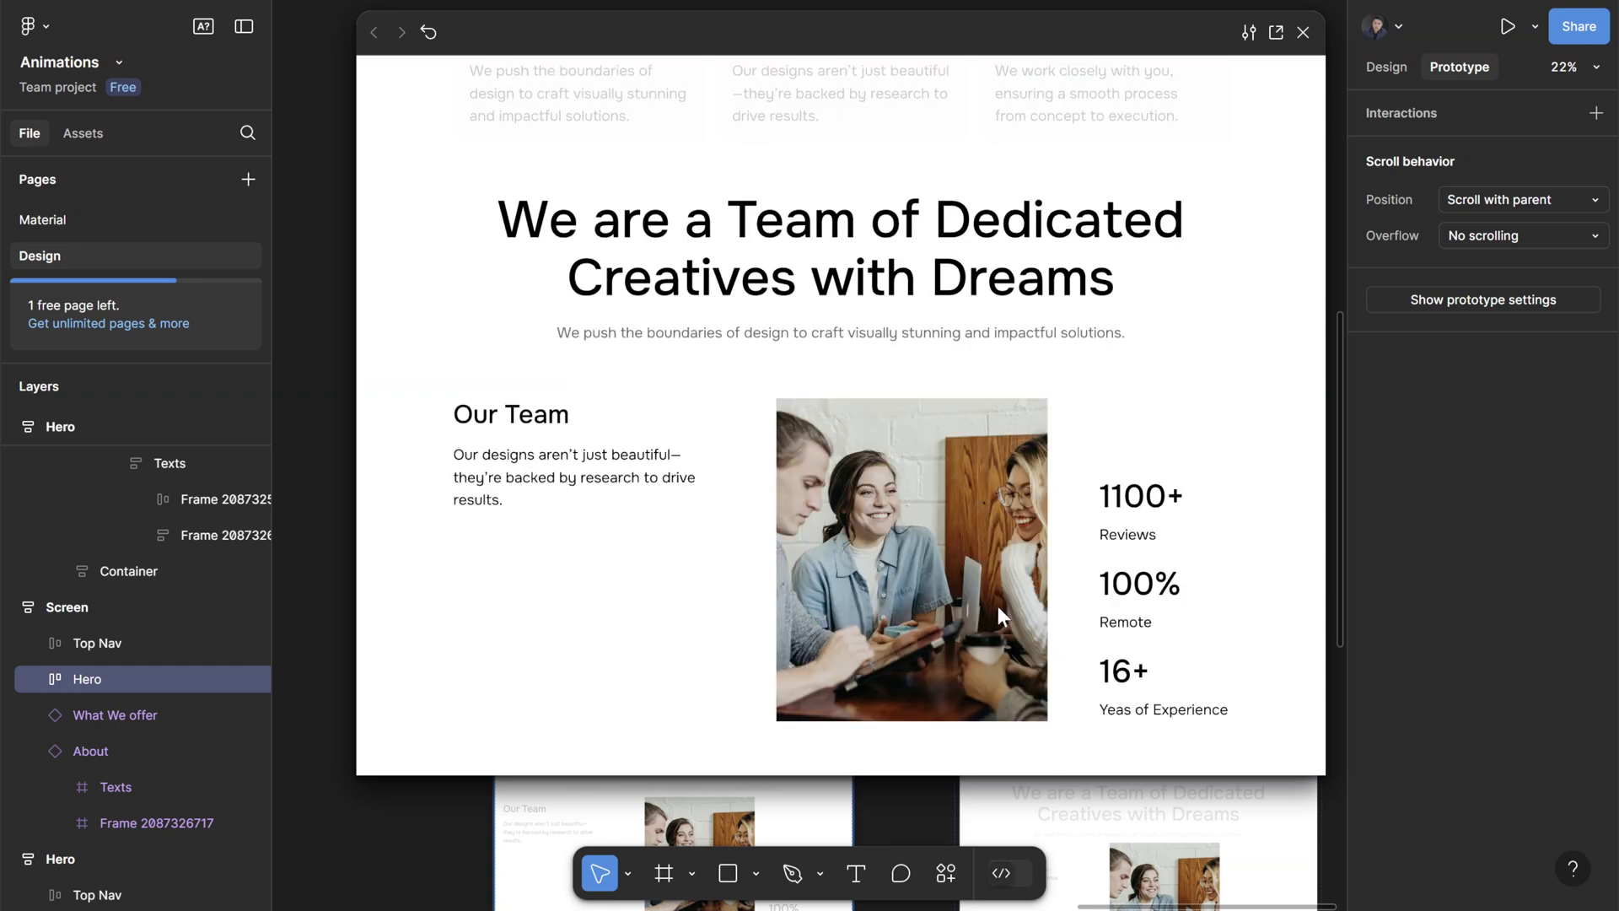
{"action": "scroll", "coordinate": [998, 605], "scroll_direction": "up", "scroll_amount": 8}
{"action": "scroll", "coordinate": [1096, 481], "scroll_direction": "down", "scroll_amount": 3}
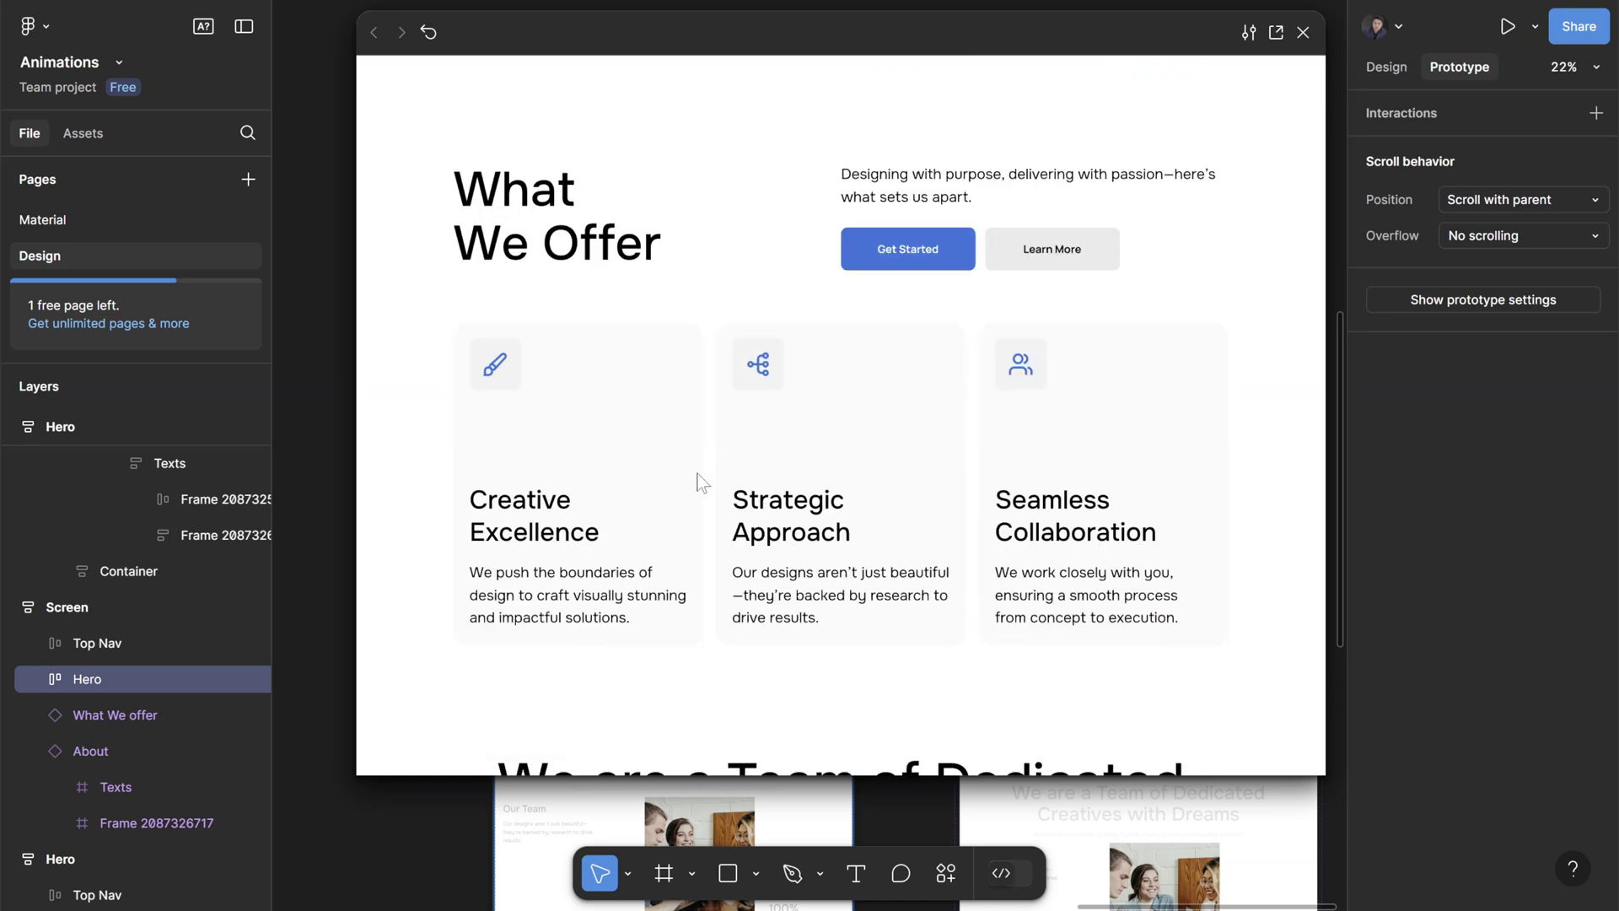
{"action": "left_click", "coordinate": [1302, 33]}
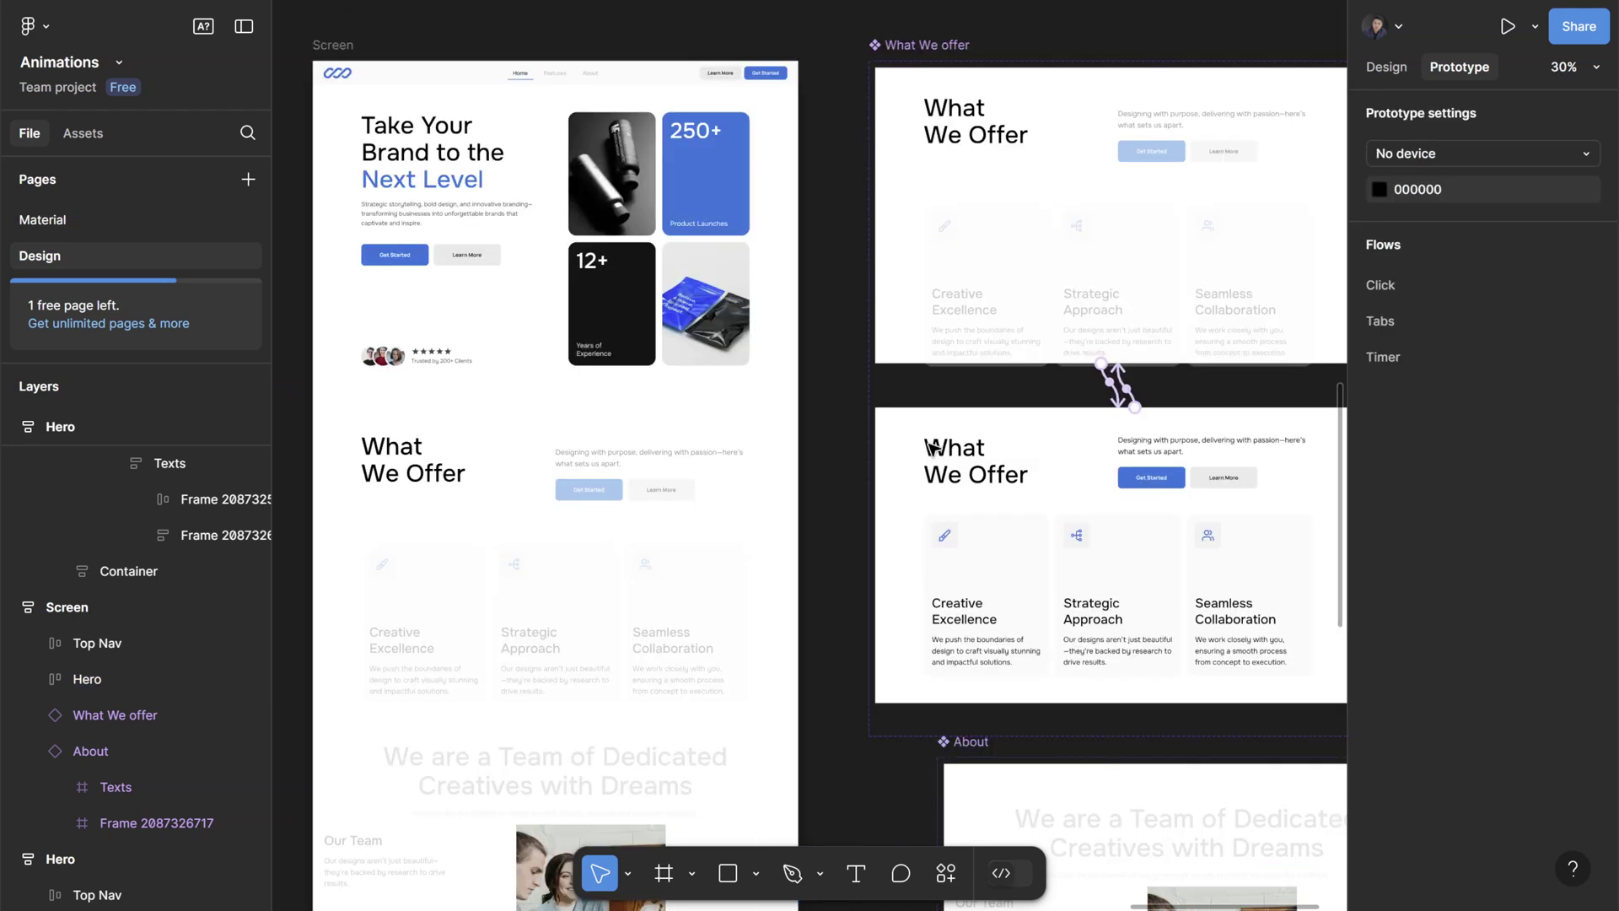